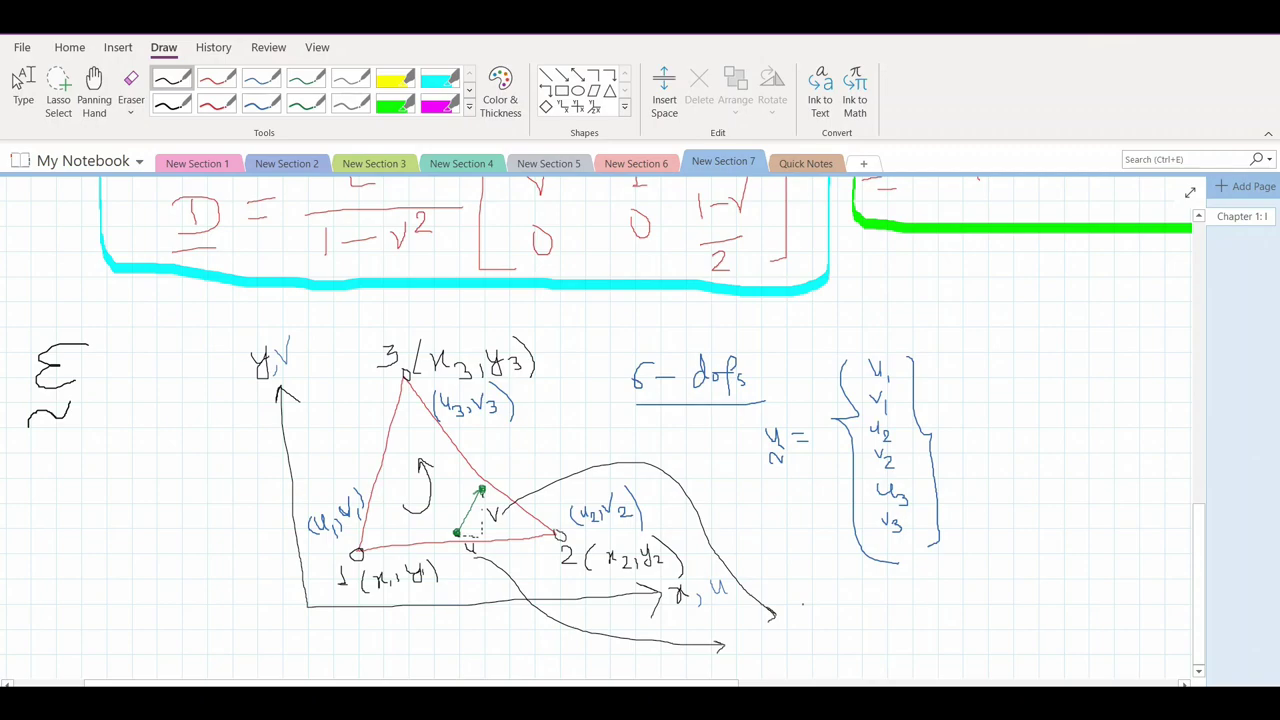
Step: Handwrite the displacement equations u = a1 + a2x + a3y and v = a4 + a5x + a6y at the two curved arrow tips
ctrl+scroll(614, 415, up, 2)
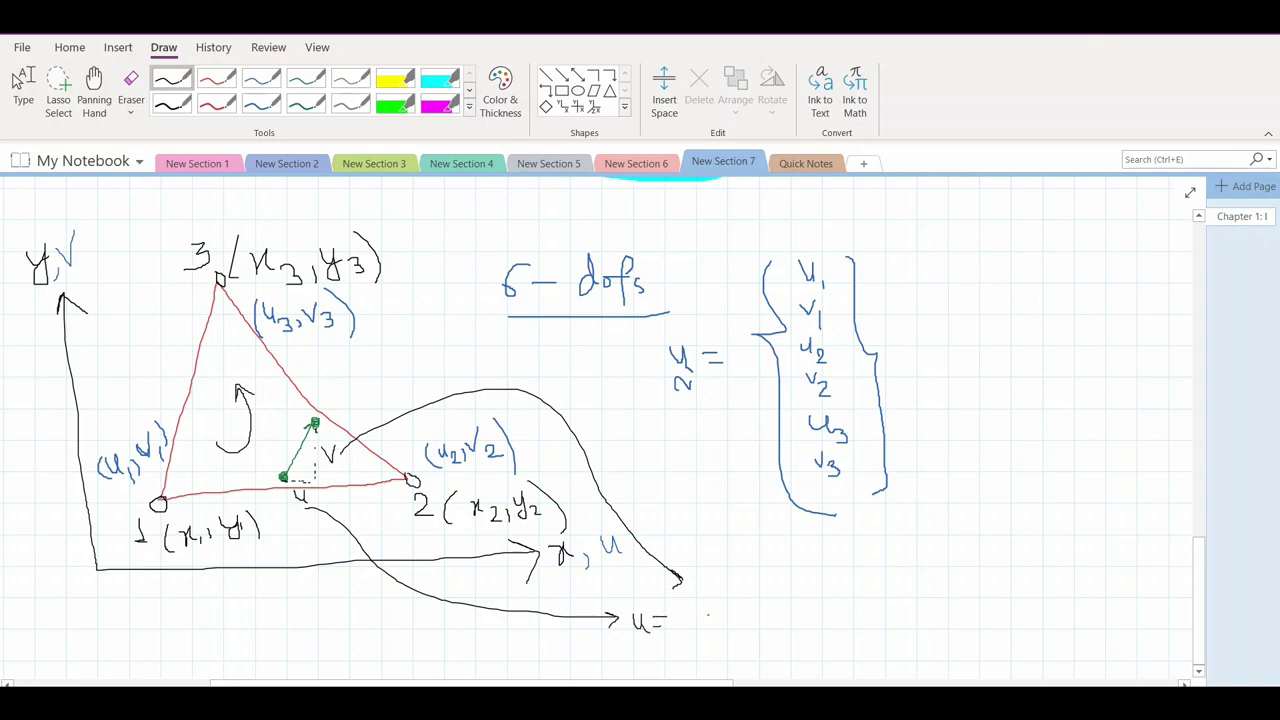
mouse_move(688, 612)
mouse_down()
mouse_move(747, 623)
mouse_move(742, 610)
mouse_move(796, 626)
mouse_move(818, 608)
mouse_move(852, 636)
mouse_up()
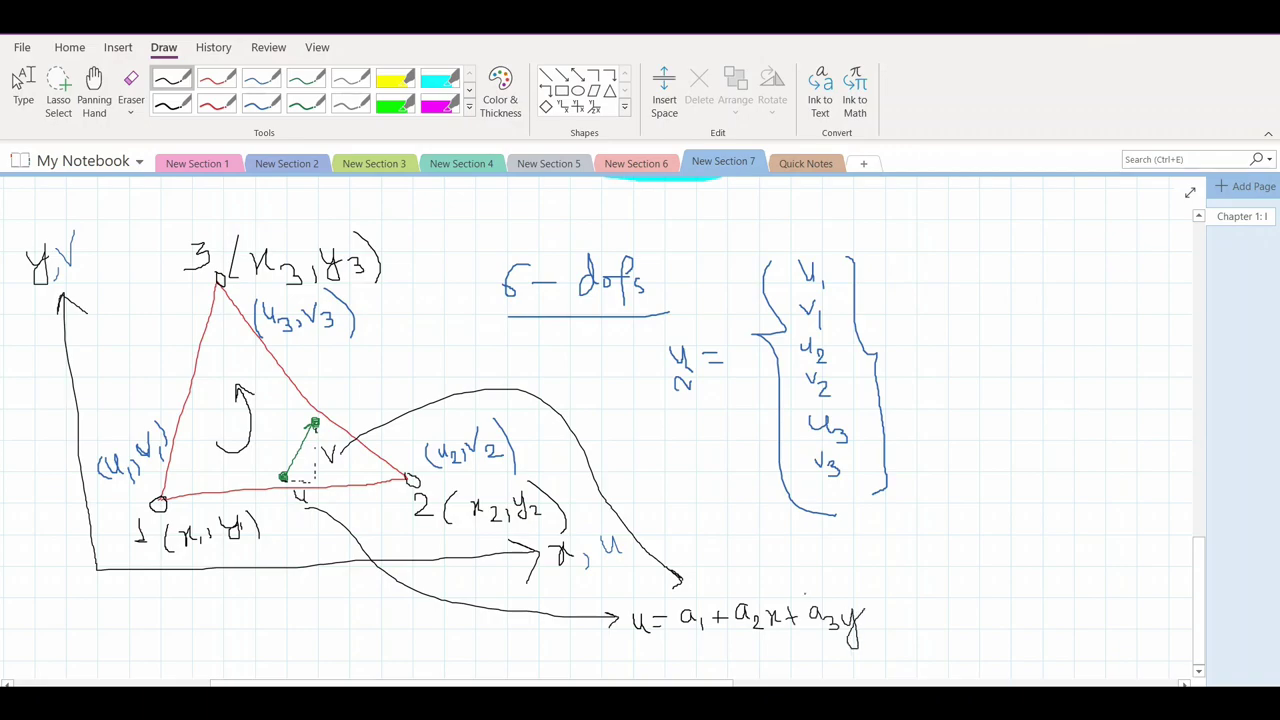
mouse_move(692, 566)
mouse_down()
mouse_move(792, 578)
mouse_move(838, 551)
mouse_move(832, 565)
mouse_move(855, 573)
mouse_move(859, 561)
mouse_move(911, 557)
mouse_up()
mouse_move(904, 551)
mouse_down()
mouse_move(904, 565)
mouse_move(942, 565)
mouse_move(963, 592)
mouse_move(970, 550)
mouse_up()
ctrl+scroll(965, 570, up, 2)
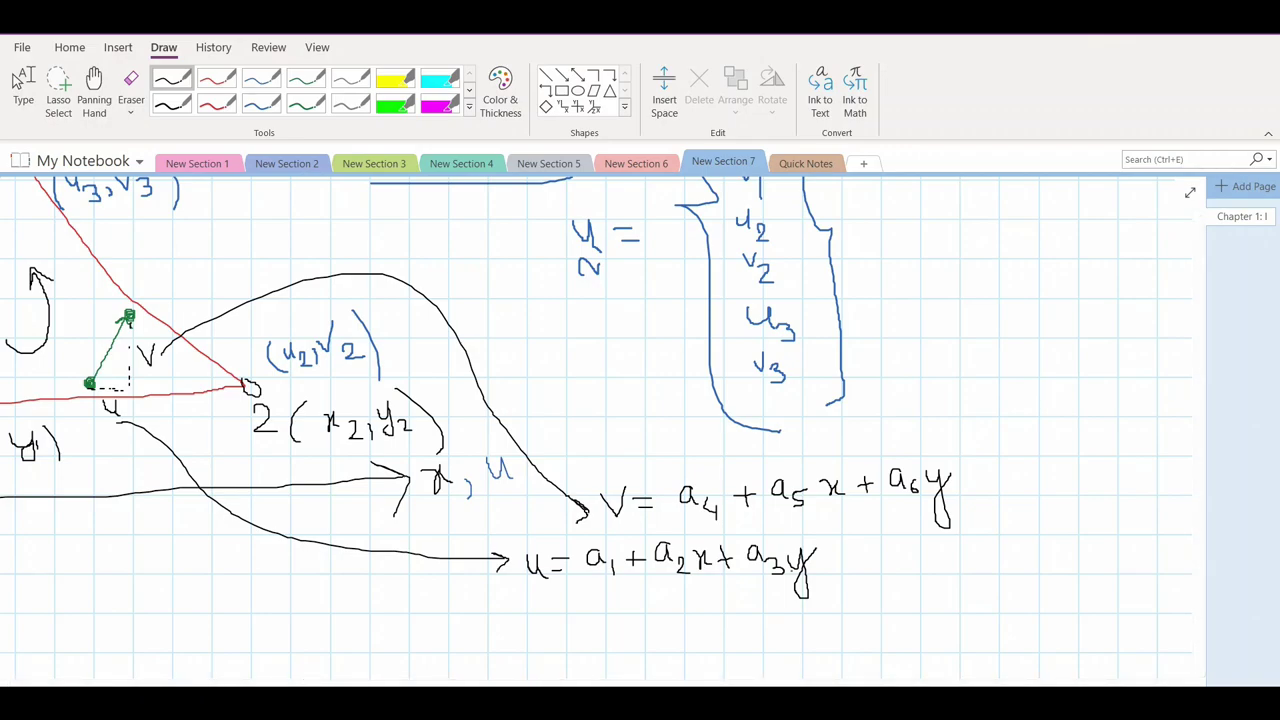
ctrl+scroll(785, 420, down, 3)
Step: Draw a green arrow from node 1 and write u1 = a1 + a2x1 + a3y1 and v1 = a4 + a5x1 + a6y1 below it
click(305, 78)
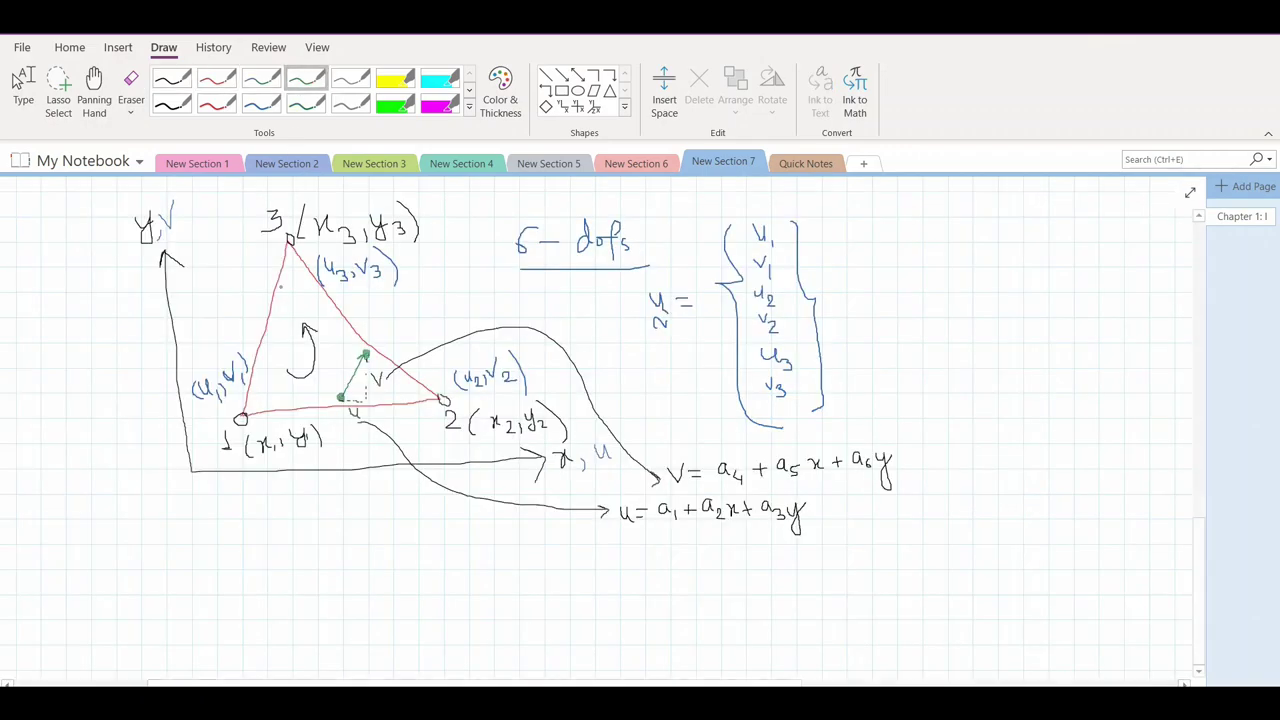
mouse_move(240, 418)
mouse_down()
mouse_move(258, 512)
mouse_move(265, 499)
mouse_up()
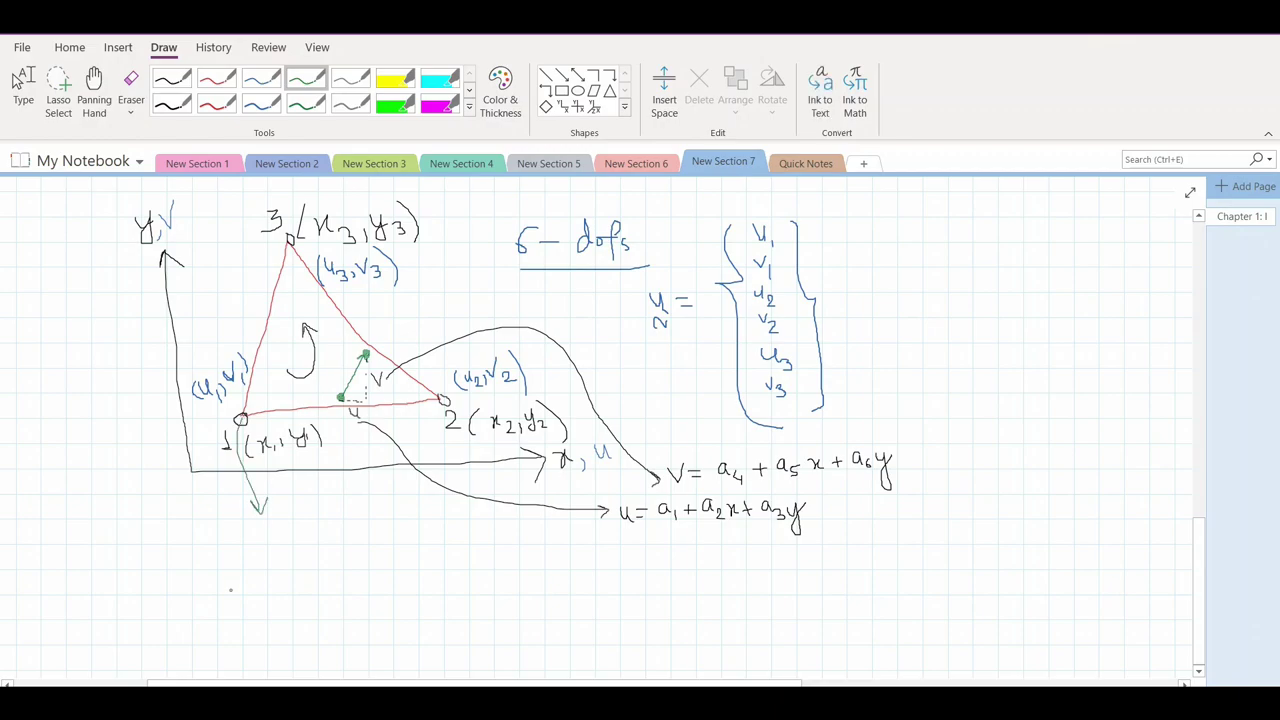
mouse_move(176, 565)
mouse_down()
mouse_move(201, 606)
mouse_move(223, 580)
mouse_move(258, 590)
mouse_up()
mouse_move(267, 583)
mouse_down()
mouse_move(268, 598)
mouse_move(287, 578)
mouse_move(282, 587)
mouse_move(321, 598)
mouse_move(344, 590)
mouse_up()
mouse_move(348, 586)
mouse_down()
mouse_move(350, 597)
mouse_move(368, 584)
mouse_move(409, 600)
mouse_move(419, 588)
mouse_move(416, 602)
mouse_move(433, 592)
mouse_up()
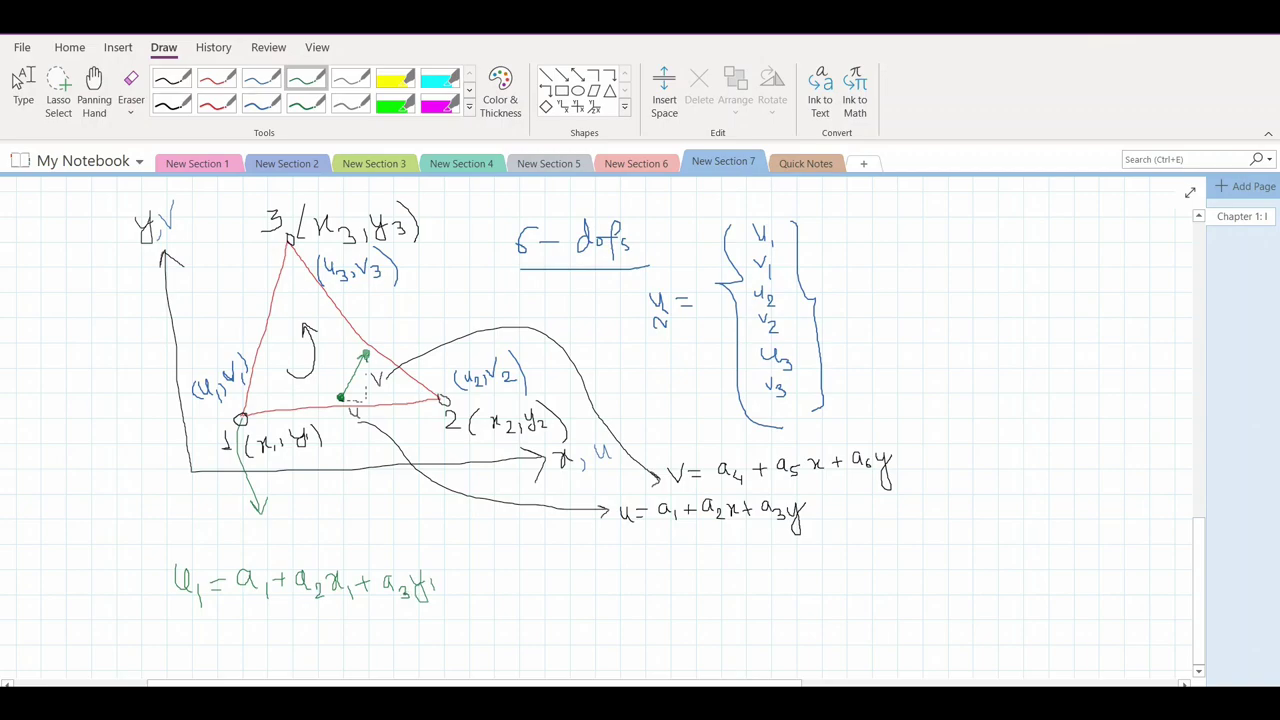
mouse_move(174, 622)
mouse_down()
mouse_move(186, 644)
mouse_move(195, 614)
mouse_move(202, 647)
mouse_move(236, 627)
mouse_up()
mouse_move(222, 636)
mouse_down()
mouse_move(266, 621)
mouse_move(297, 644)
mouse_move(327, 636)
mouse_up()
mouse_move(336, 622)
mouse_down()
mouse_move(338, 640)
mouse_move(428, 632)
mouse_move(444, 652)
mouse_move(452, 632)
mouse_up()
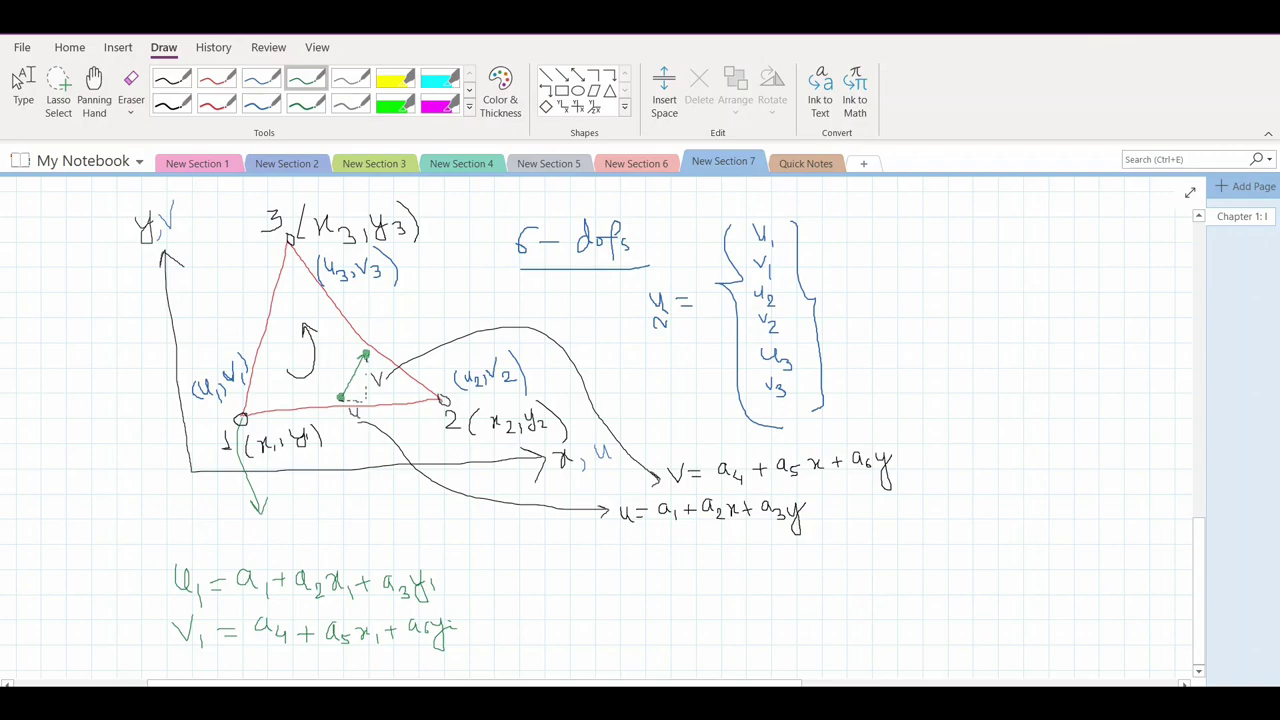
Step: Write the general nodal equations ui = a1 + a2xi + a3yi and vi = a4 + a5xi + a6yi beside the node 1 equations
mouse_move(538, 572)
mouse_down()
mouse_move(567, 599)
mouse_move(585, 577)
mouse_move(620, 586)
mouse_up()
mouse_move(622, 584)
mouse_down()
mouse_move(676, 562)
mouse_move(669, 579)
mouse_move(697, 589)
mouse_move(705, 574)
mouse_move(756, 568)
mouse_up()
mouse_move(750, 564)
mouse_down()
mouse_move(751, 580)
mouse_move(799, 578)
mouse_move(797, 592)
mouse_up()
drag(805, 568, 808, 572)
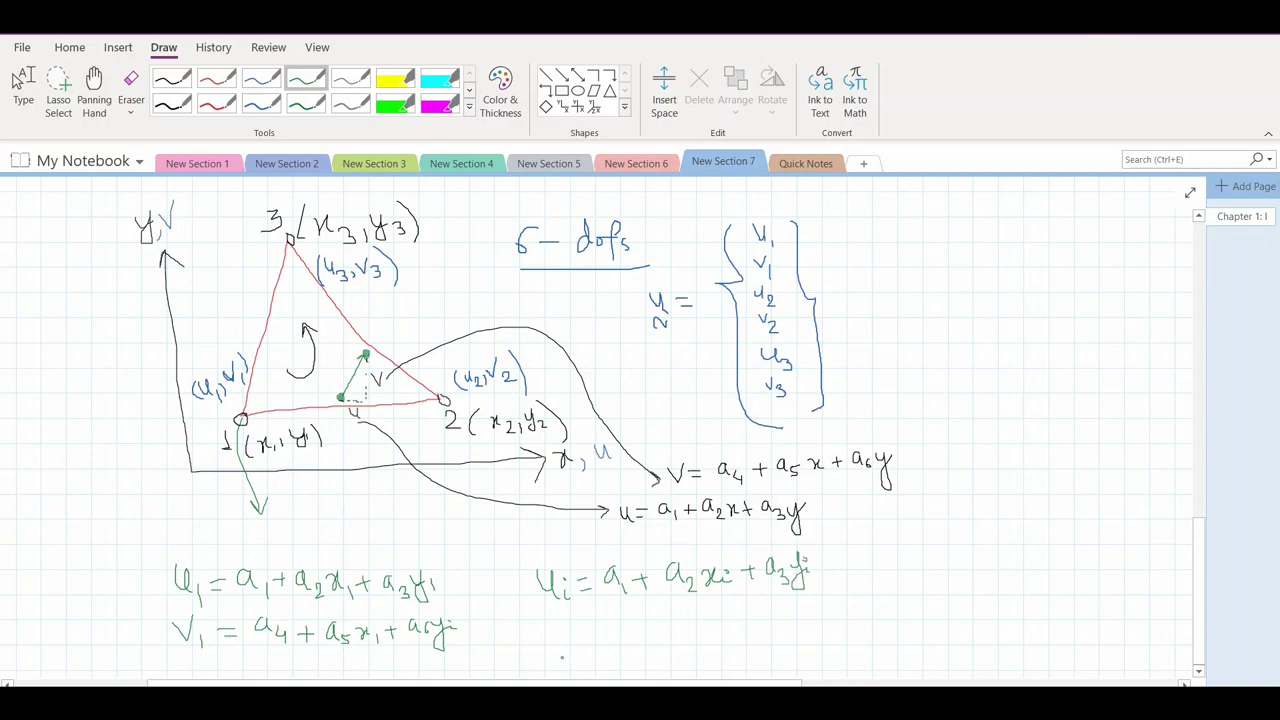
mouse_move(543, 624)
mouse_down()
mouse_move(553, 645)
mouse_move(563, 624)
mouse_move(572, 650)
mouse_move(623, 642)
mouse_move(654, 656)
mouse_move(680, 639)
mouse_move(675, 652)
mouse_move(778, 630)
mouse_move(798, 630)
mouse_move(797, 647)
mouse_up()
click(658, 652)
click(805, 632)
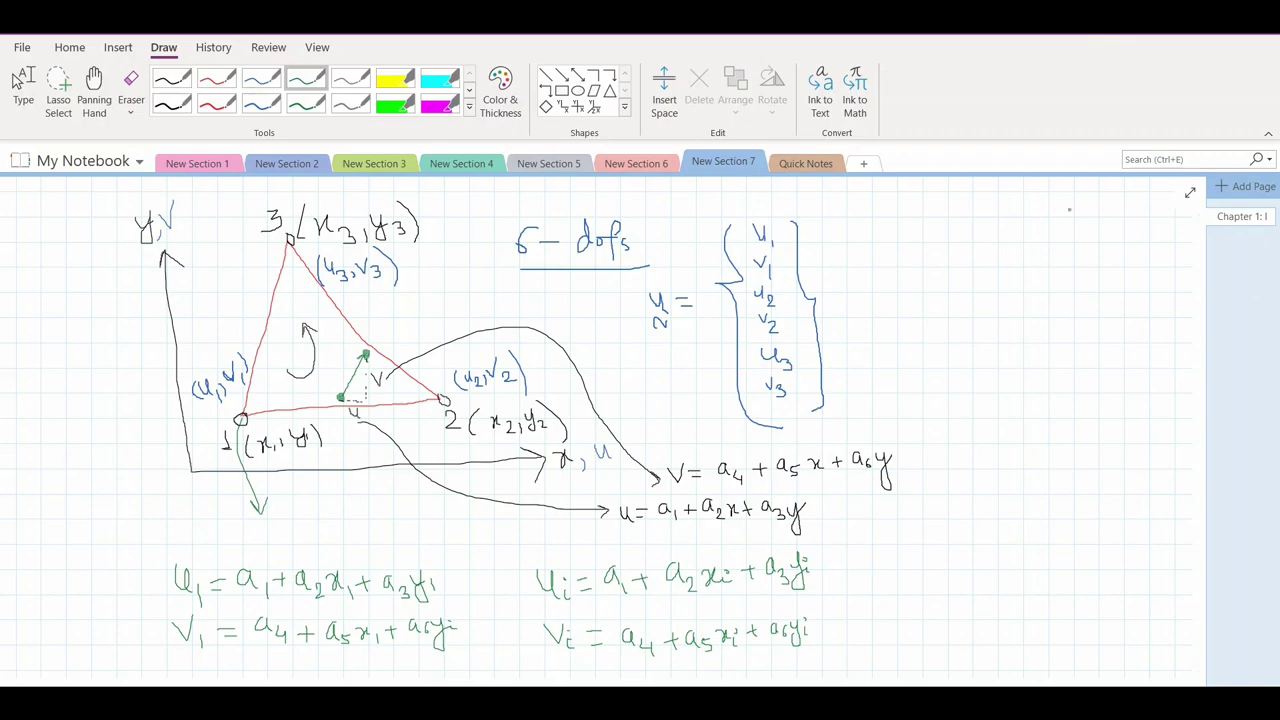
Step: Write the red matrix equation relating u1, u2, u3, v1, v2, v3 to the coefficients a1 to a6 through the six-by-six coordinate matrix
ctrl+scroll(592, 321, down, 2)
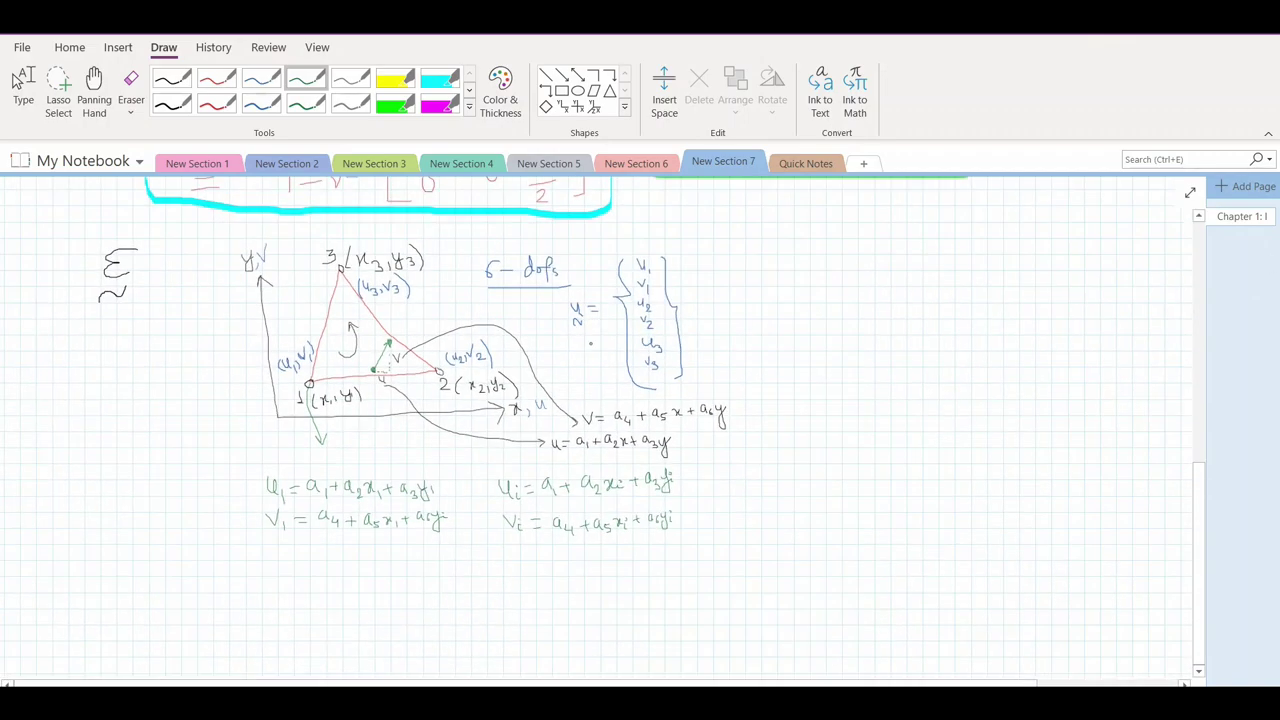
ctrl+scroll(277, 653, up, 3)
ctrl+scroll(331, 589, down, 3)
ctrl+scroll(331, 589, up, 2)
click(216, 78)
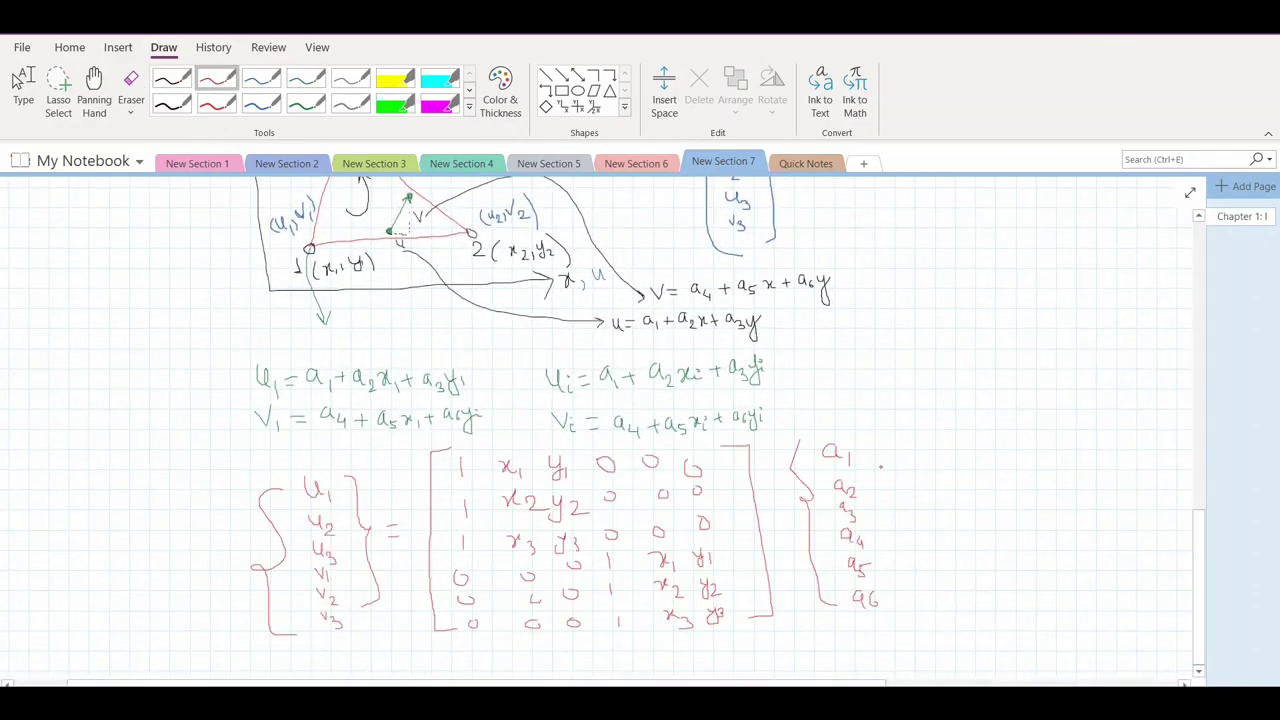
mouse_move(877, 435)
mouse_down()
mouse_move(920, 576)
mouse_move(908, 585)
mouse_up()
Step: Write a = A⁻¹{u v} and its expanded 1/(2Δ) matrix, and box the hi, xij and yij definitions in green
ctrl+scroll(600, 430, down, 2)
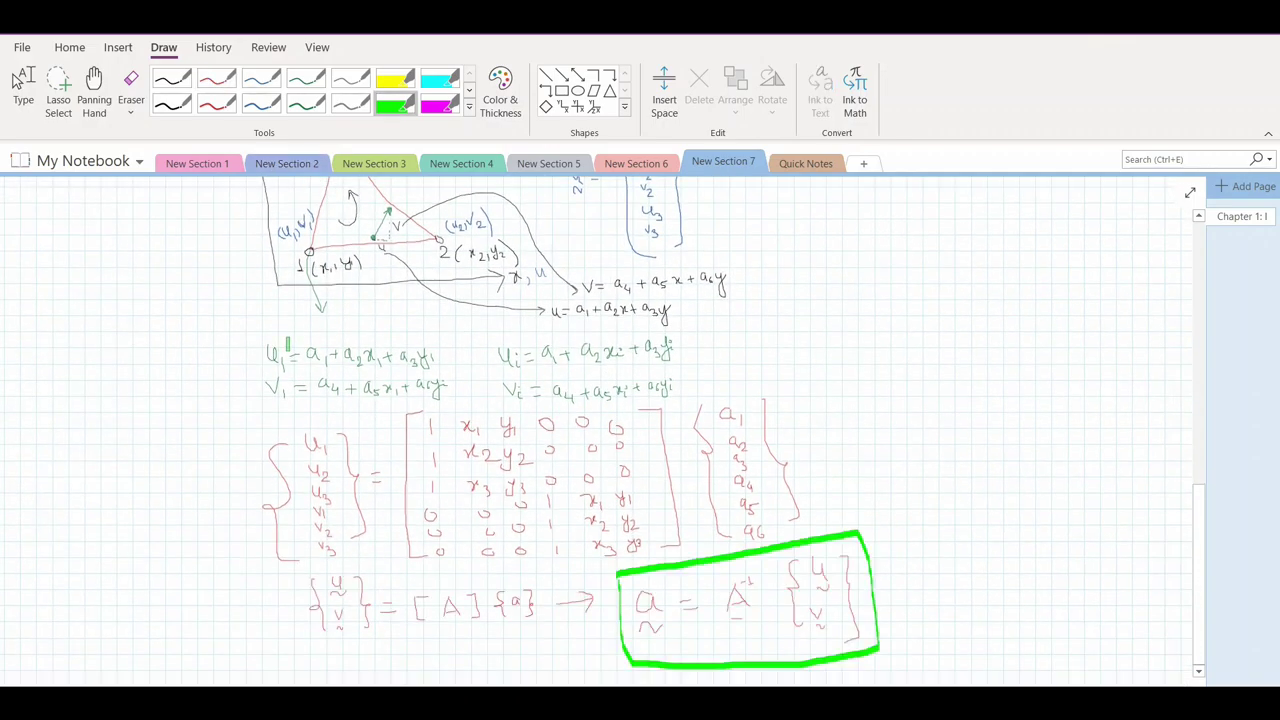
ctrl+scroll(701, 526, down, 2)
ctrl+scroll(905, 578, up, 3)
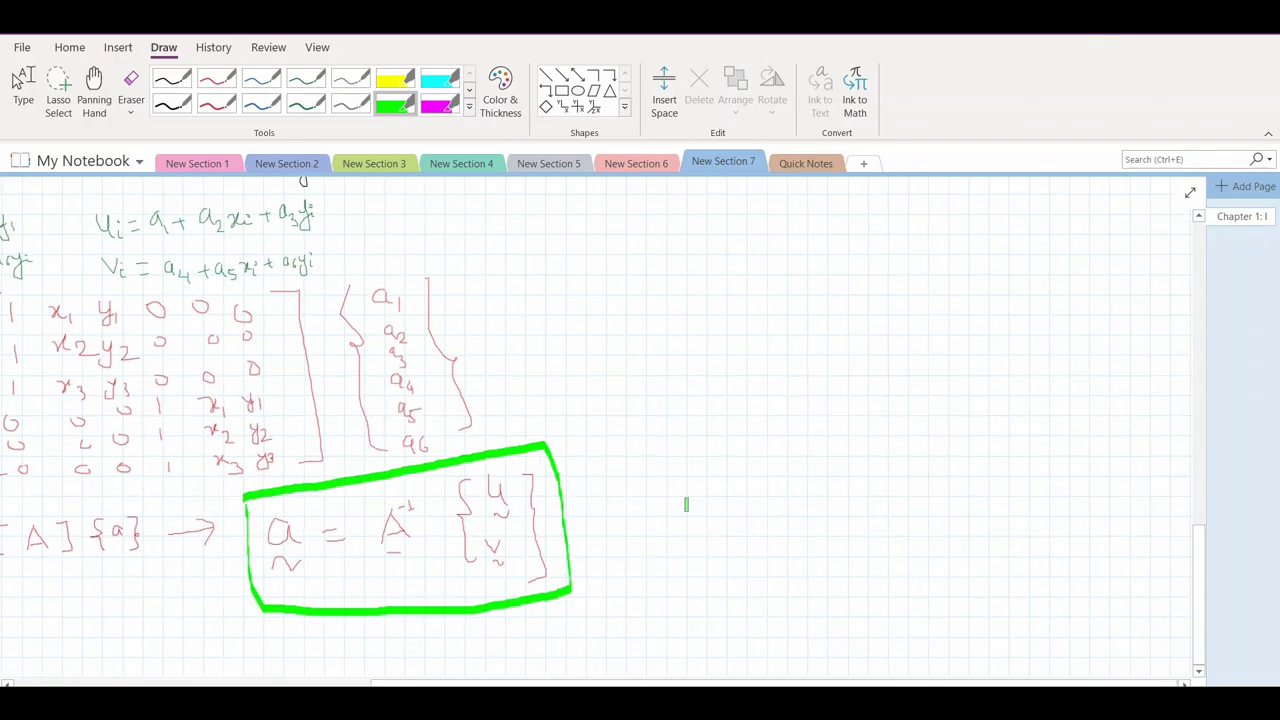
ctrl+scroll(720, 516, down, 1)
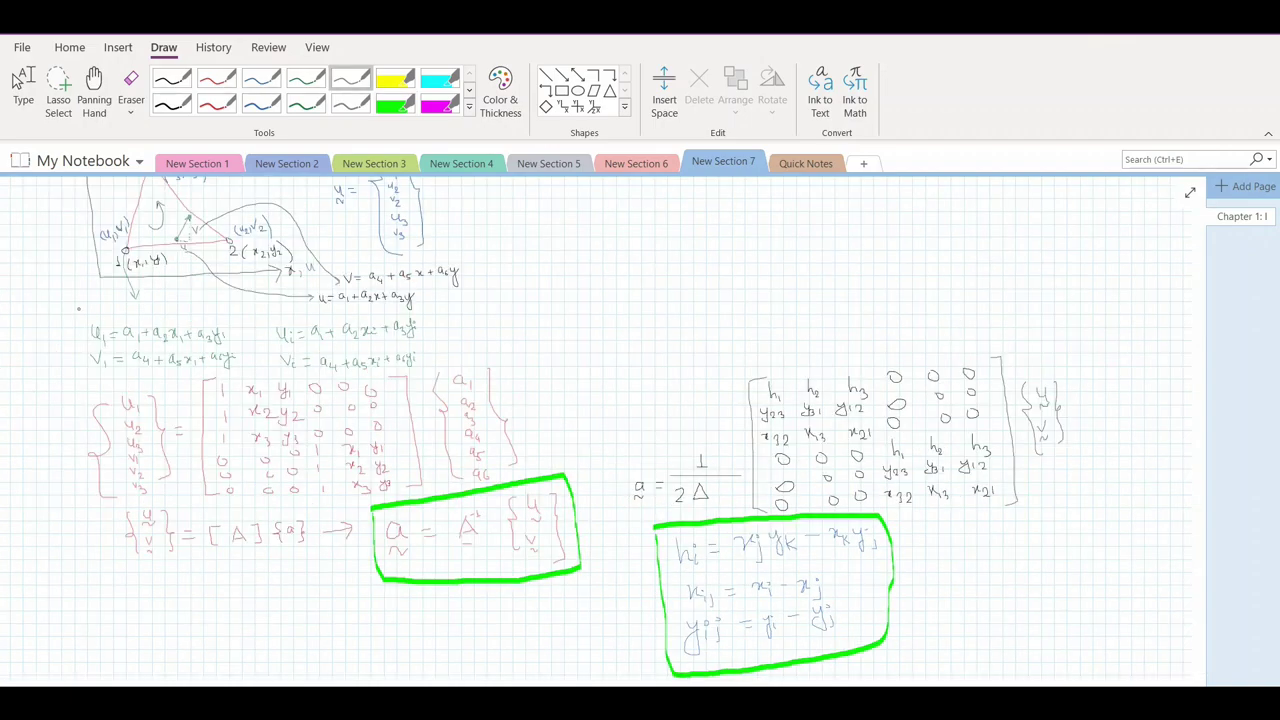
Step: Outline the u and v displacement equations in cyan highlighter and draw a cyan arrow leading out of the outline
click(395, 103)
click(440, 78)
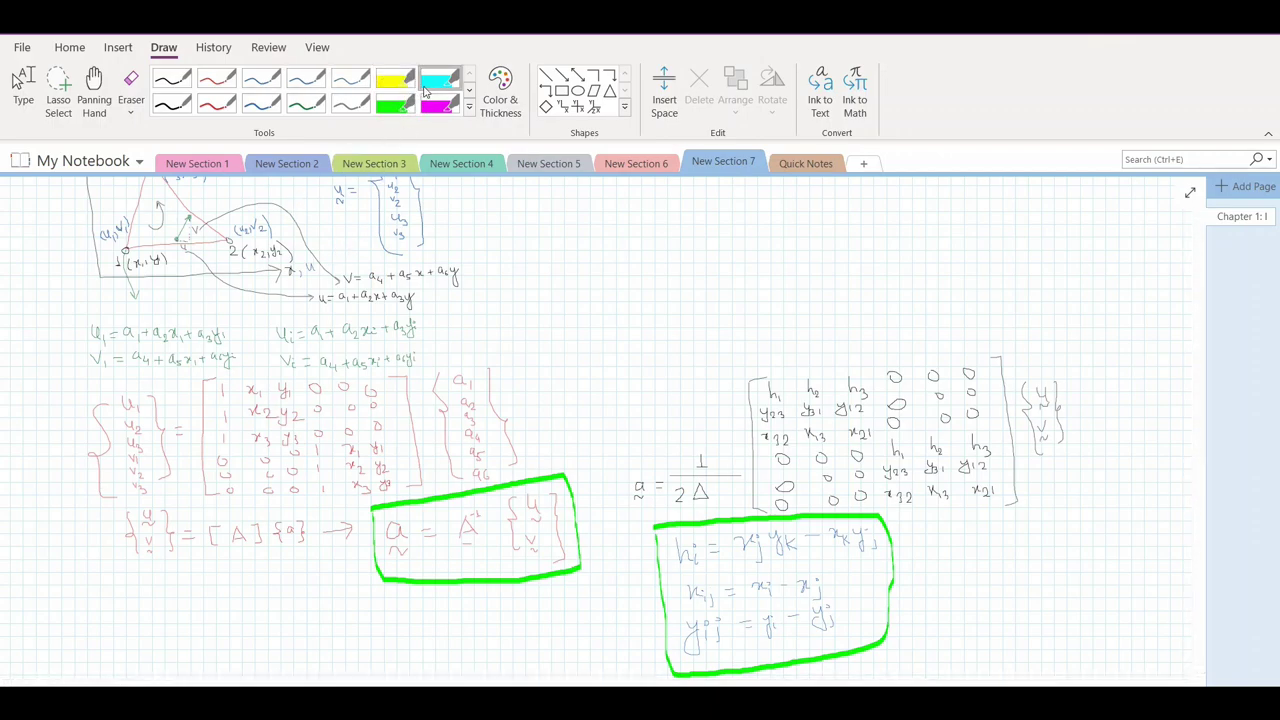
mouse_move(330, 264)
mouse_down()
mouse_move(459, 253)
mouse_move(469, 287)
mouse_move(438, 311)
mouse_move(308, 314)
mouse_move(331, 262)
mouse_up()
mouse_move(464, 292)
mouse_down()
mouse_move(498, 293)
mouse_move(488, 303)
mouse_up()
Step: Write {u v} = [1 x y 0 0 0; 0 0 0 1 x y]{a} = X a in red, with an arrow from the boxed a expression
click(216, 78)
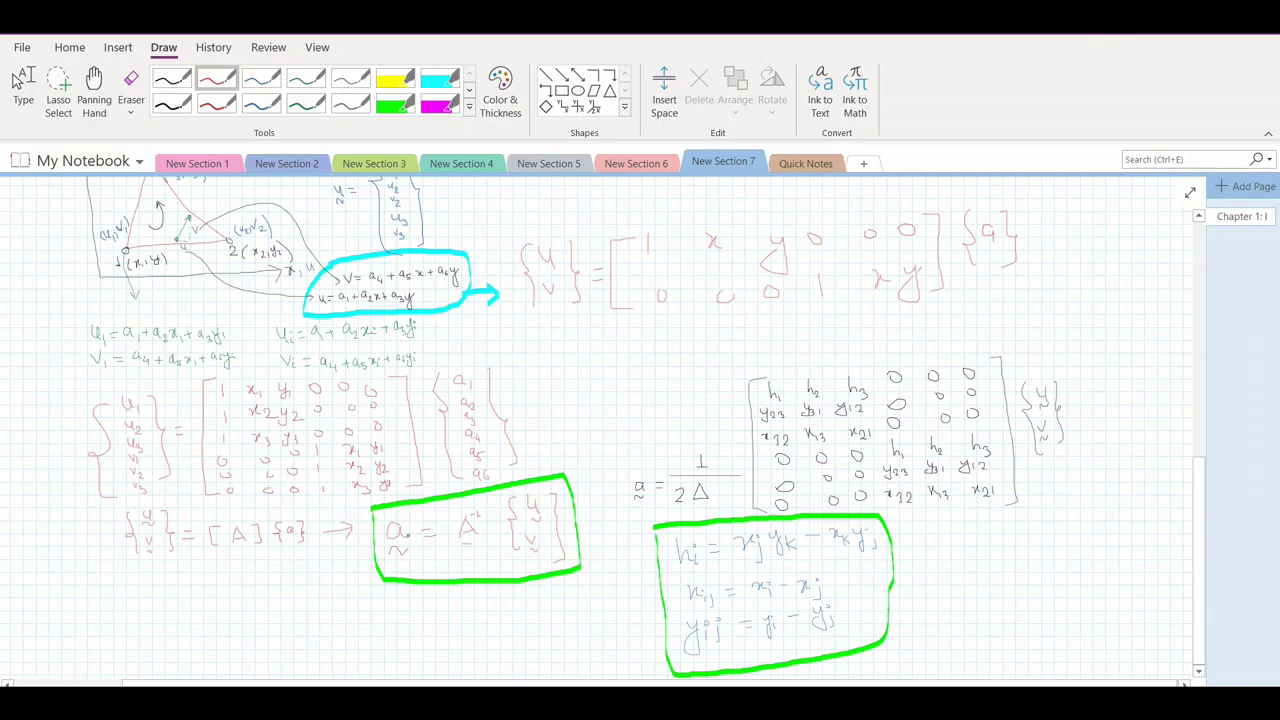
mouse_move(585, 496)
mouse_down()
mouse_move(576, 468)
mouse_move(722, 326)
mouse_move(718, 338)
mouse_move(741, 336)
mouse_up()
mouse_move(1034, 236)
mouse_down()
mouse_move(1089, 229)
mouse_move(1103, 236)
mouse_move(1077, 244)
mouse_move(1094, 251)
mouse_move(1120, 214)
mouse_move(1140, 244)
mouse_up()
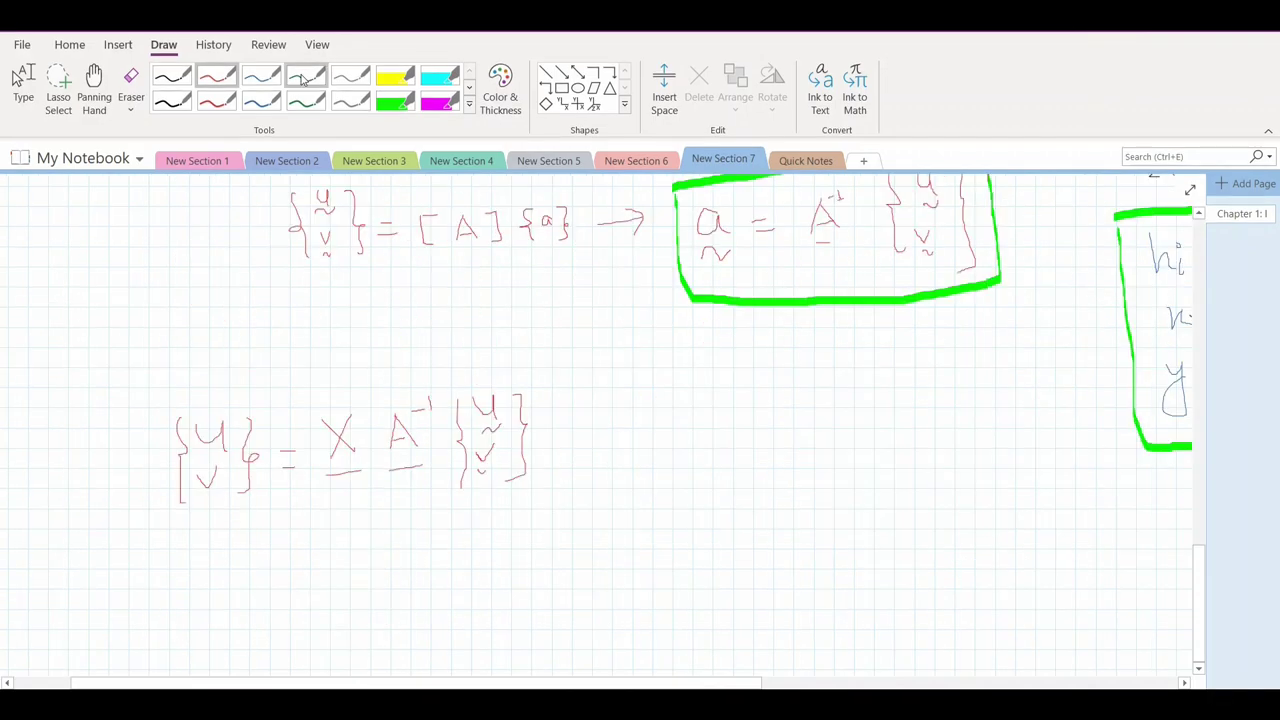
Step: Write the normal strain definitions εx = ∂u/∂x and εy = ∂v/∂y in blue below {u v} = X A⁻¹{u v}
click(261, 78)
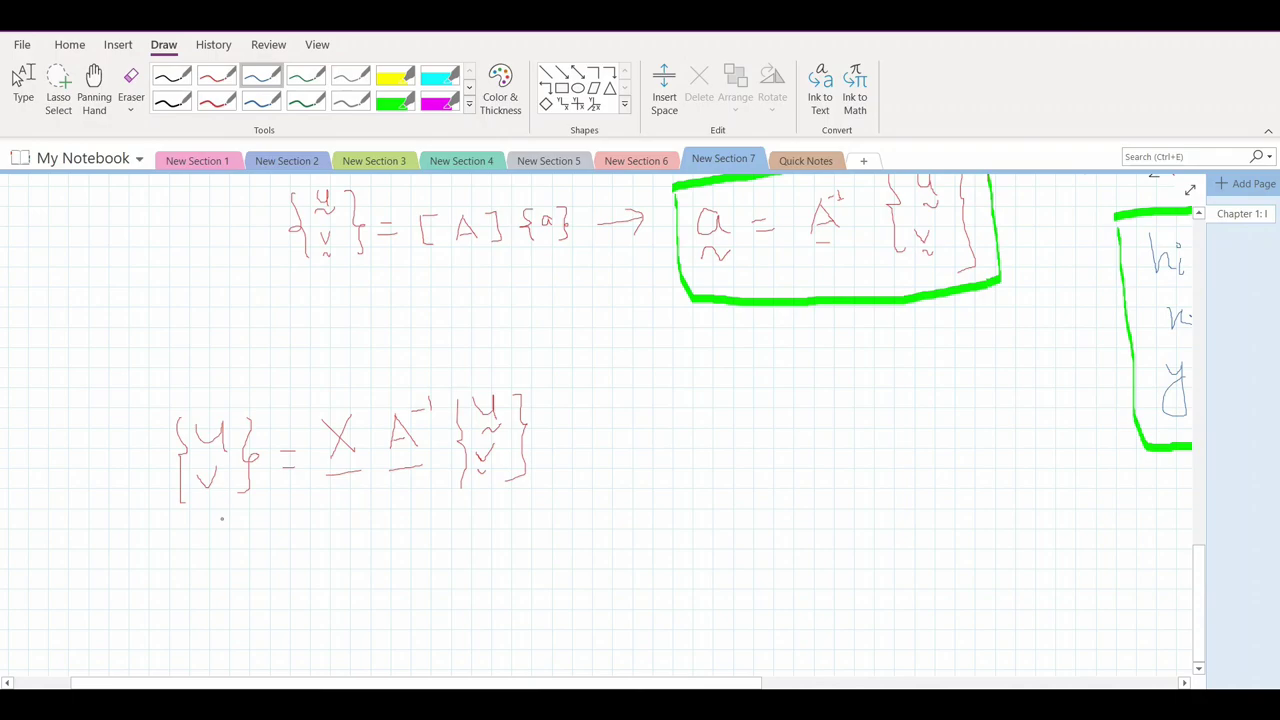
mouse_move(222, 548)
mouse_down()
mouse_move(207, 546)
mouse_move(220, 566)
mouse_move(298, 545)
mouse_move(290, 532)
mouse_move(324, 536)
mouse_up()
drag(224, 565, 229, 581)
mouse_move(285, 550)
mouse_down()
mouse_move(332, 547)
mouse_move(289, 576)
mouse_move(304, 580)
mouse_up()
drag(350, 545, 352, 570)
mouse_move(382, 525)
mouse_down()
mouse_move(420, 576)
mouse_move(390, 576)
mouse_up()
mouse_move(424, 530)
mouse_down()
mouse_move(442, 537)
mouse_move(498, 504)
mouse_move(514, 536)
mouse_move(474, 566)
mouse_move(500, 562)
mouse_move(498, 590)
mouse_move(508, 586)
mouse_up()
click(533, 536)
Step: Write the shear strain γxy = ∂v/∂x + ∂u/∂y and the strain vector ε listing εx, εy and γxy
drag(570, 500, 586, 532)
mouse_move(570, 462)
mouse_down()
mouse_move(590, 538)
mouse_move(626, 536)
mouse_up()
mouse_move(632, 518)
mouse_down()
mouse_move(626, 568)
mouse_move(668, 514)
mouse_move(670, 528)
mouse_up()
mouse_move(680, 484)
mouse_down()
mouse_move(712, 496)
mouse_move(706, 506)
mouse_up()
mouse_move(718, 486)
mouse_down()
mouse_move(726, 498)
mouse_move(734, 478)
mouse_move(750, 510)
mouse_move(704, 544)
mouse_move(720, 544)
mouse_up()
drag(728, 530, 722, 546)
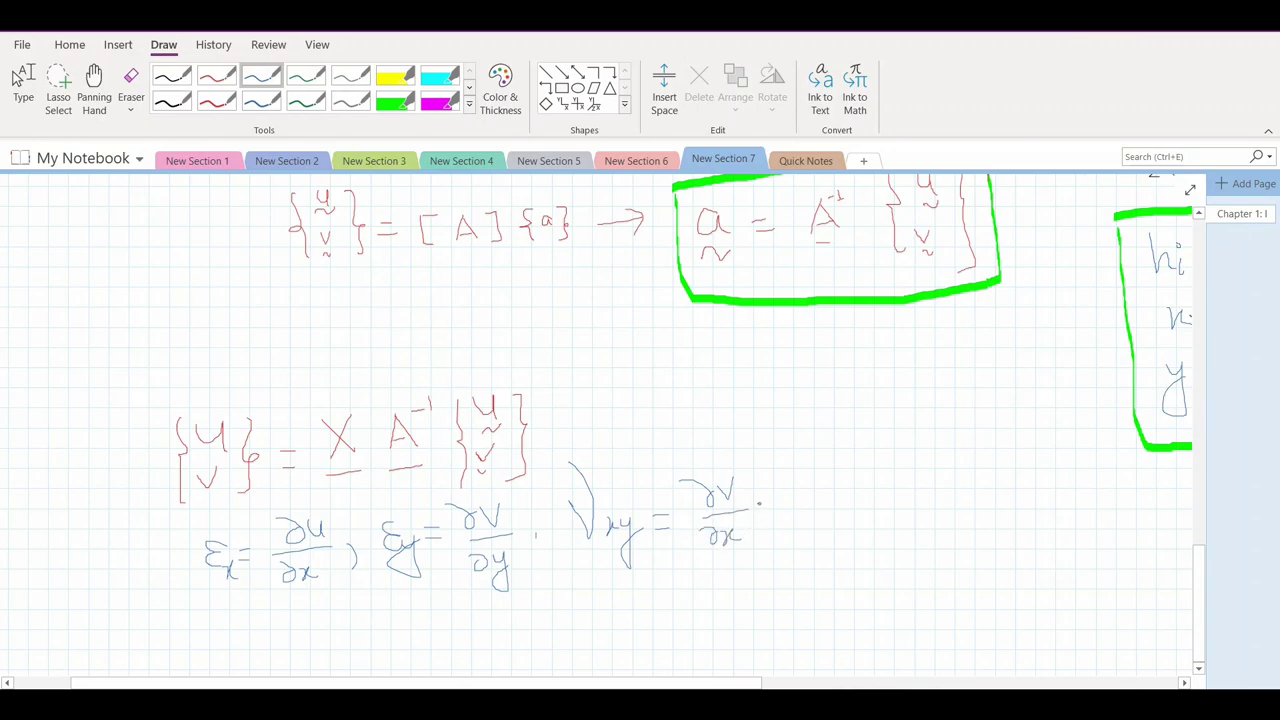
mouse_move(783, 469)
mouse_down()
mouse_move(803, 492)
mouse_move(850, 494)
mouse_move(818, 536)
mouse_move(840, 552)
mouse_up()
ctrl+scroll(640, 420, down, 5)
ctrl+scroll(171, 559, up, 4)
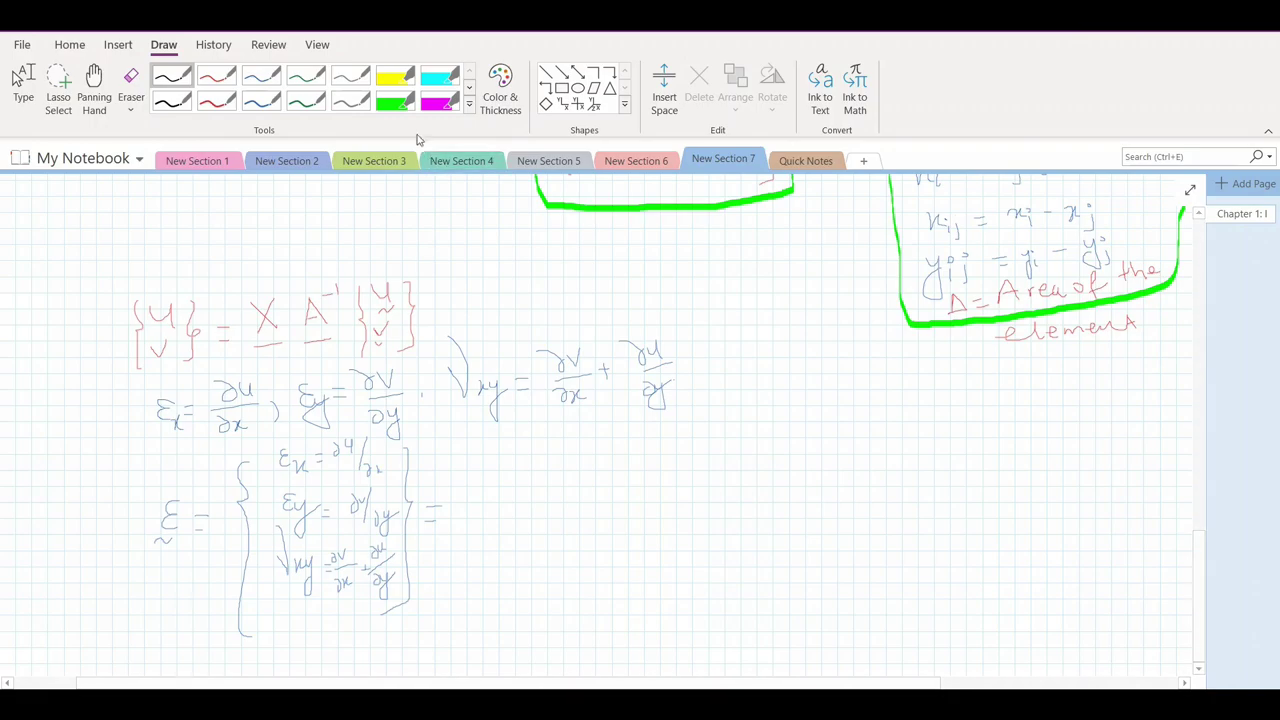
Step: Mark the ∂/∂x or ∂y derivative of X A⁻¹{u v} in cyan and write the constant term A⁻¹{u v} for the strain equation
click(440, 76)
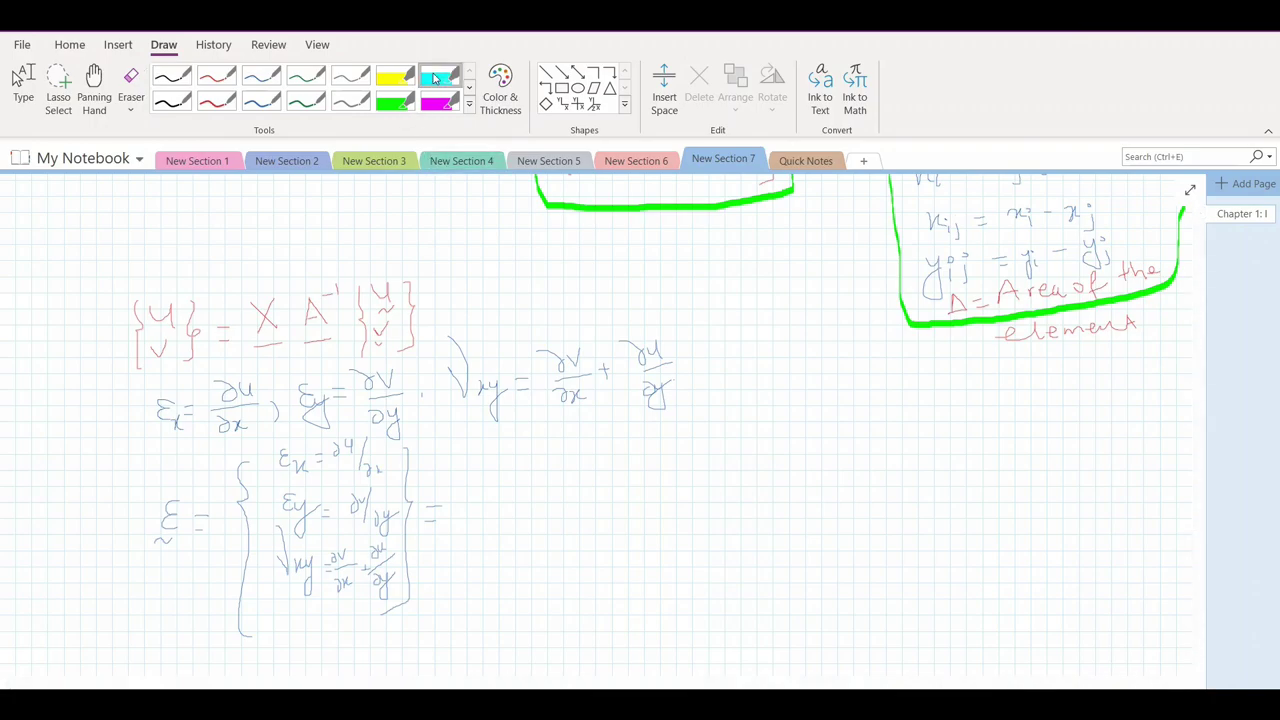
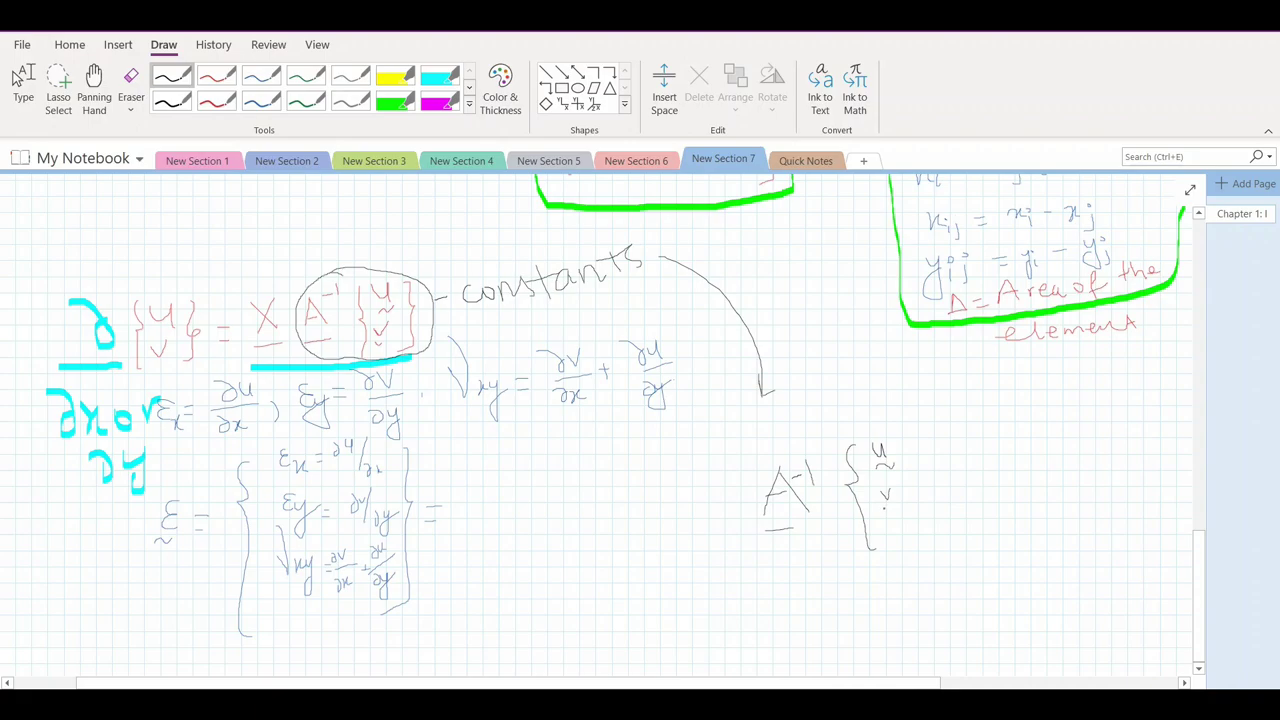
drag(883, 509, 895, 506)
mouse_move(899, 438)
mouse_down()
mouse_move(917, 483)
mouse_move(914, 532)
mouse_up()
Step: Draw the opening and closing brackets of an empty matrix between the strain vector and A⁻¹{u v}
drag(441, 460, 483, 605)
click(478, 487)
drag(683, 436, 712, 577)
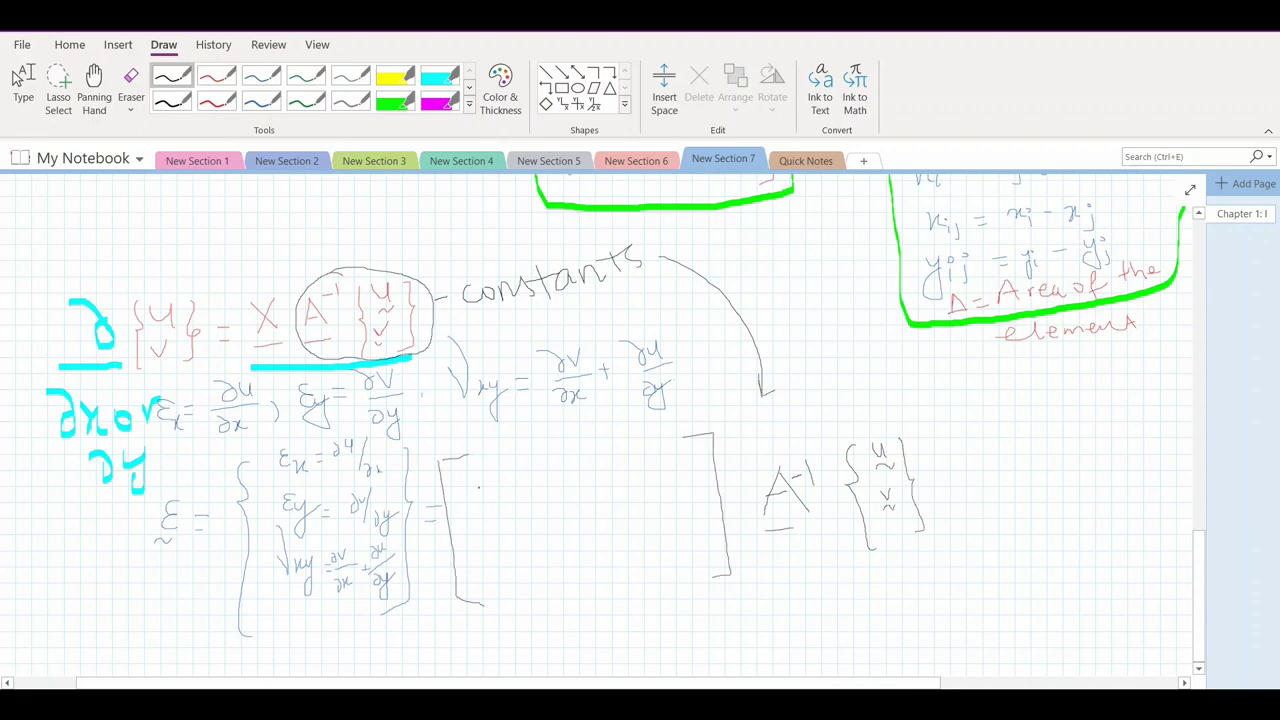
Step: Annotate the X matrix terms with their derivatives and fill the first two strain matrix rows with 0 1 0 0 0 0 and 0 0 0 0 0 1
scroll(603, 426, up, 10)
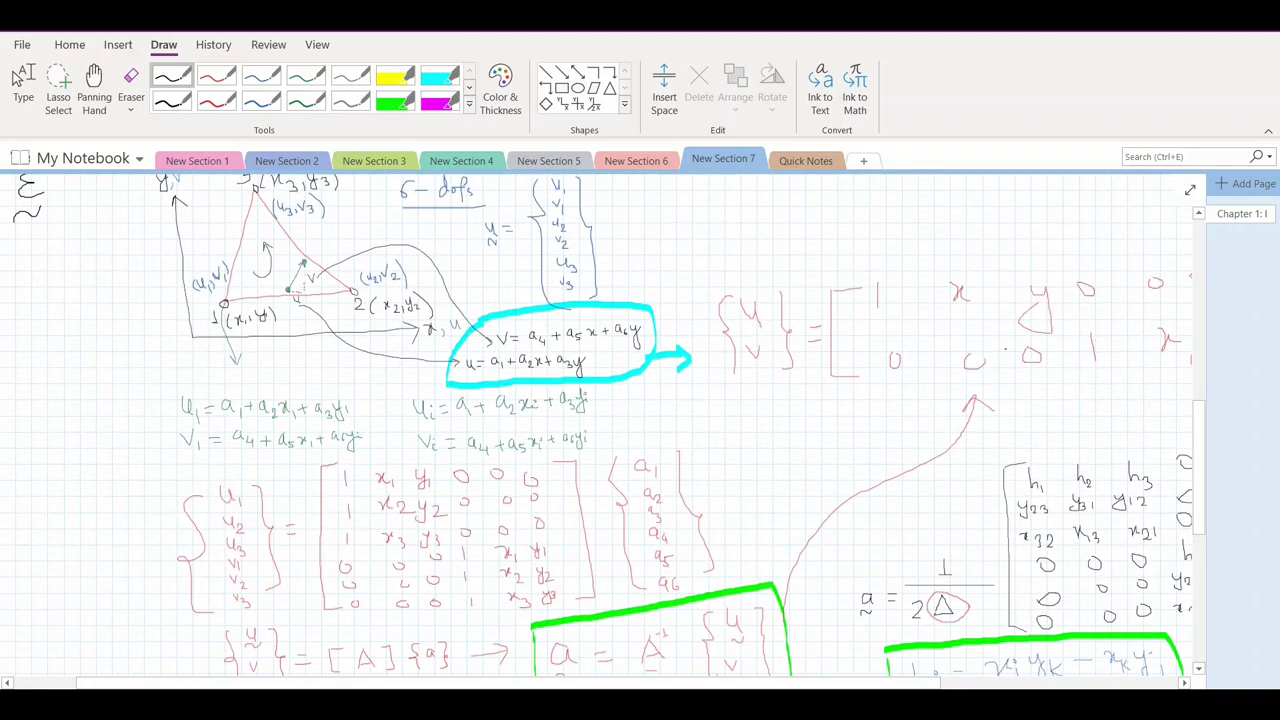
ctrl+scroll(640, 420, down, 1)
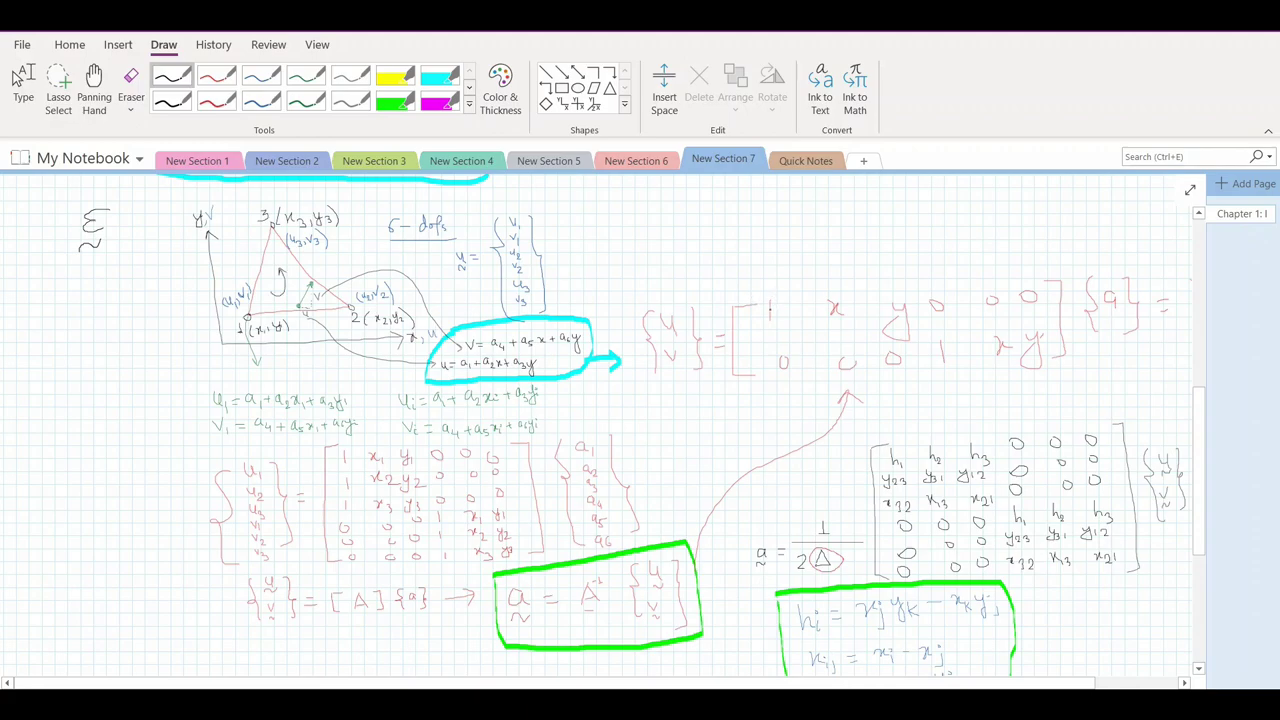
mouse_move(766, 318)
mouse_down()
mouse_move(786, 286)
mouse_move(808, 282)
mouse_move(800, 270)
mouse_move(826, 316)
mouse_up()
drag(855, 271, 869, 328)
mouse_move(898, 262)
mouse_down()
mouse_move(911, 272)
mouse_move(903, 259)
mouse_up()
drag(952, 342, 930, 370)
drag(953, 319, 994, 362)
mouse_move(1014, 312)
mouse_down()
mouse_move(1038, 338)
mouse_move(1023, 368)
mouse_up()
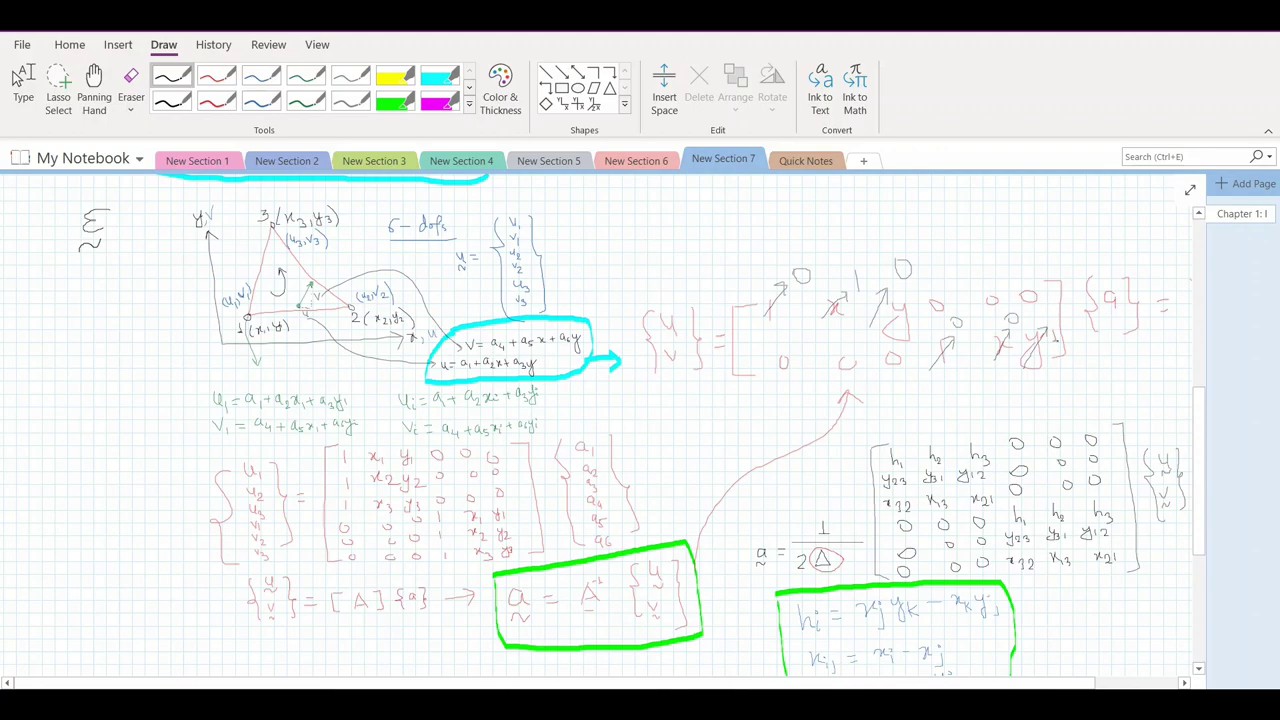
scroll(630, 425, down, 5)
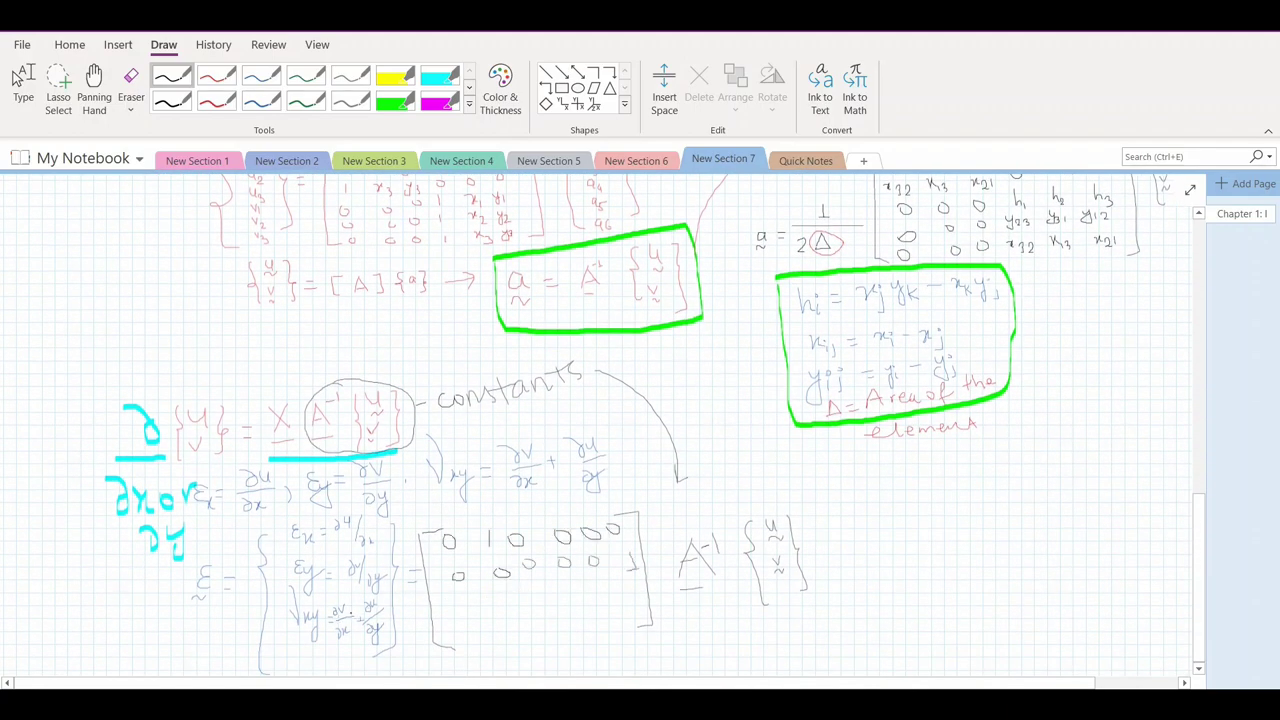
Step: Annotate the X matrix in green with the shear strain derivatives and fill the third strain matrix row with 0 0 1 0 1 0
scroll(605, 425, up, 5)
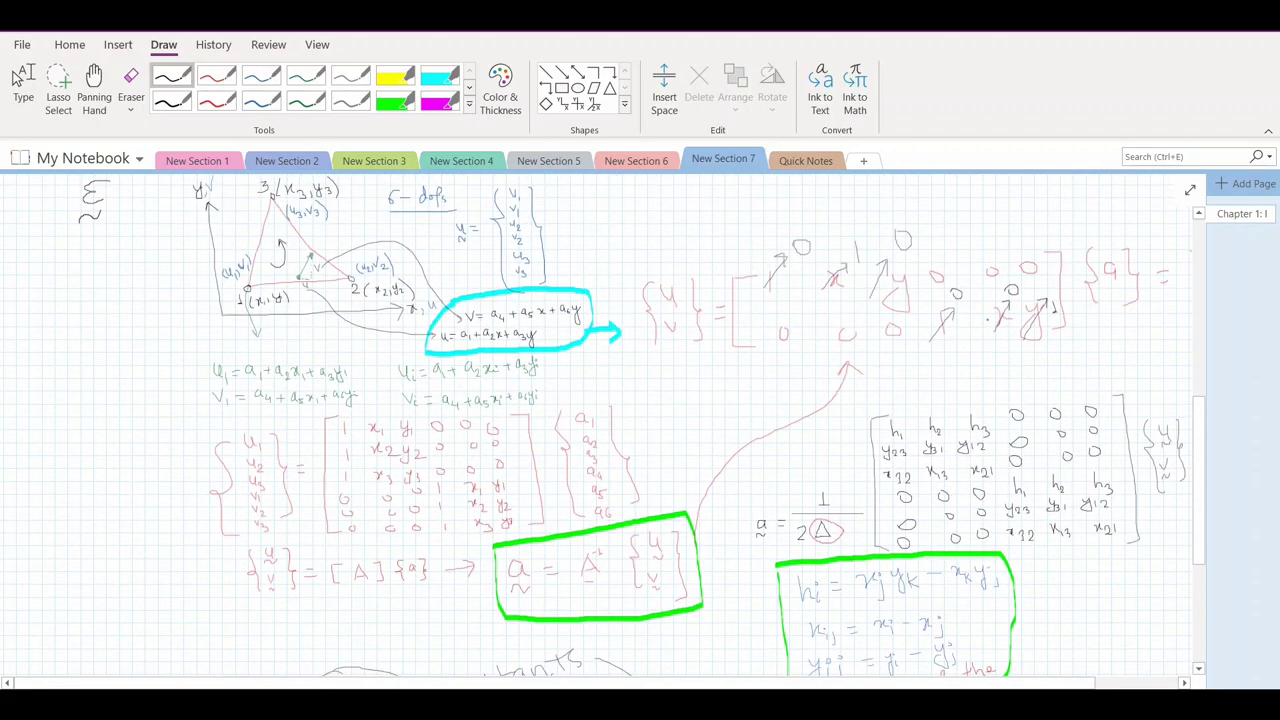
click(305, 75)
mouse_move(932, 342)
mouse_down()
mouse_move(954, 360)
mouse_move(1008, 339)
mouse_up()
mouse_move(1008, 339)
mouse_down()
mouse_move(1004, 374)
mouse_move(1042, 350)
mouse_up()
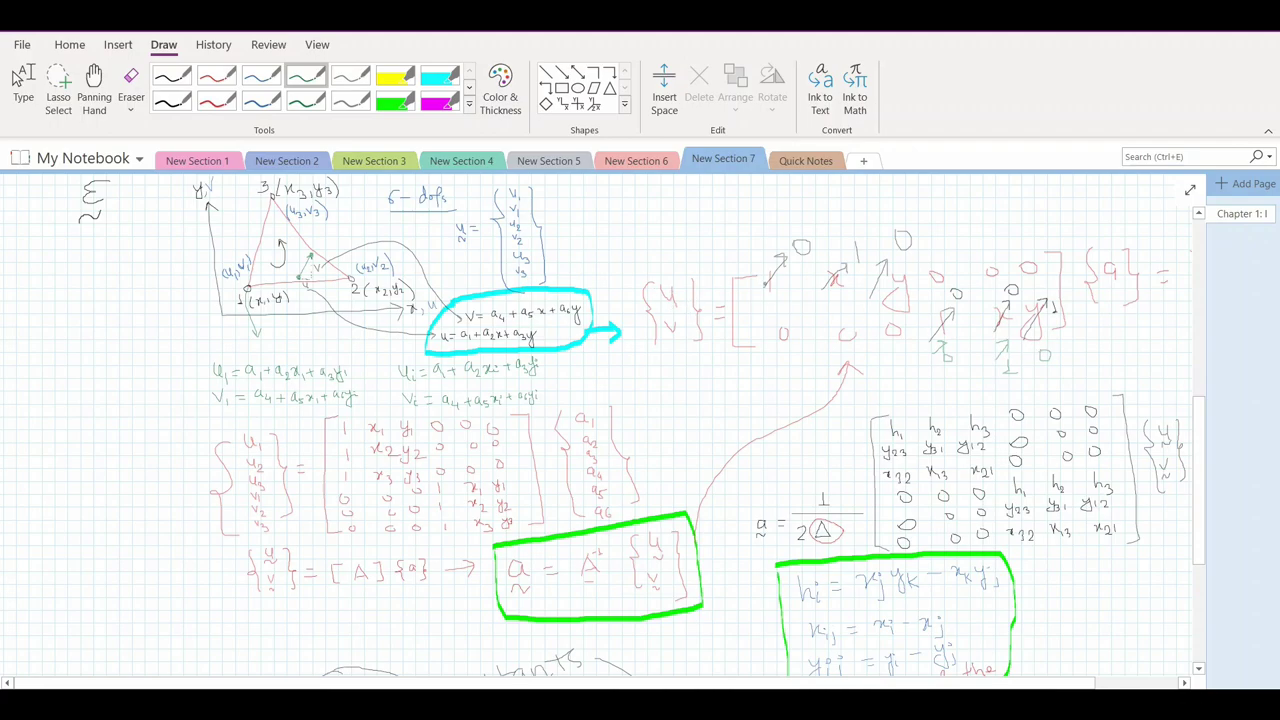
drag(780, 217, 906, 223)
scroll(600, 425, down, 5)
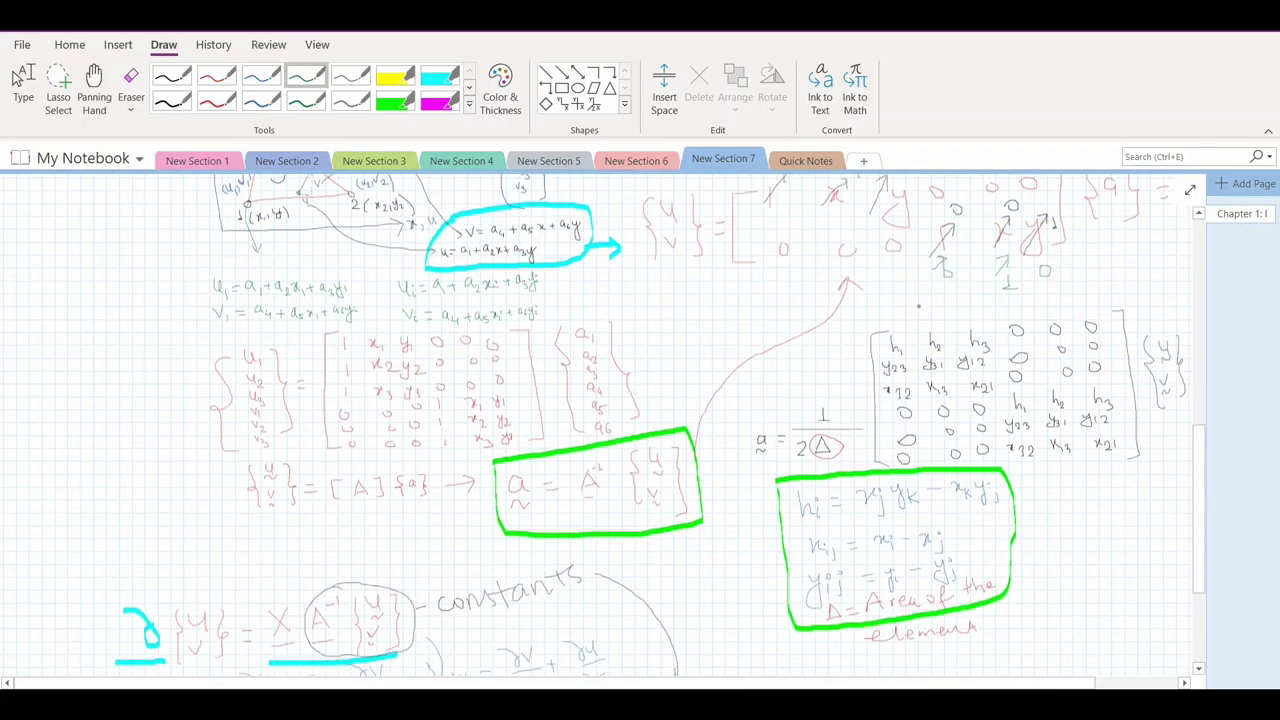
click(260, 77)
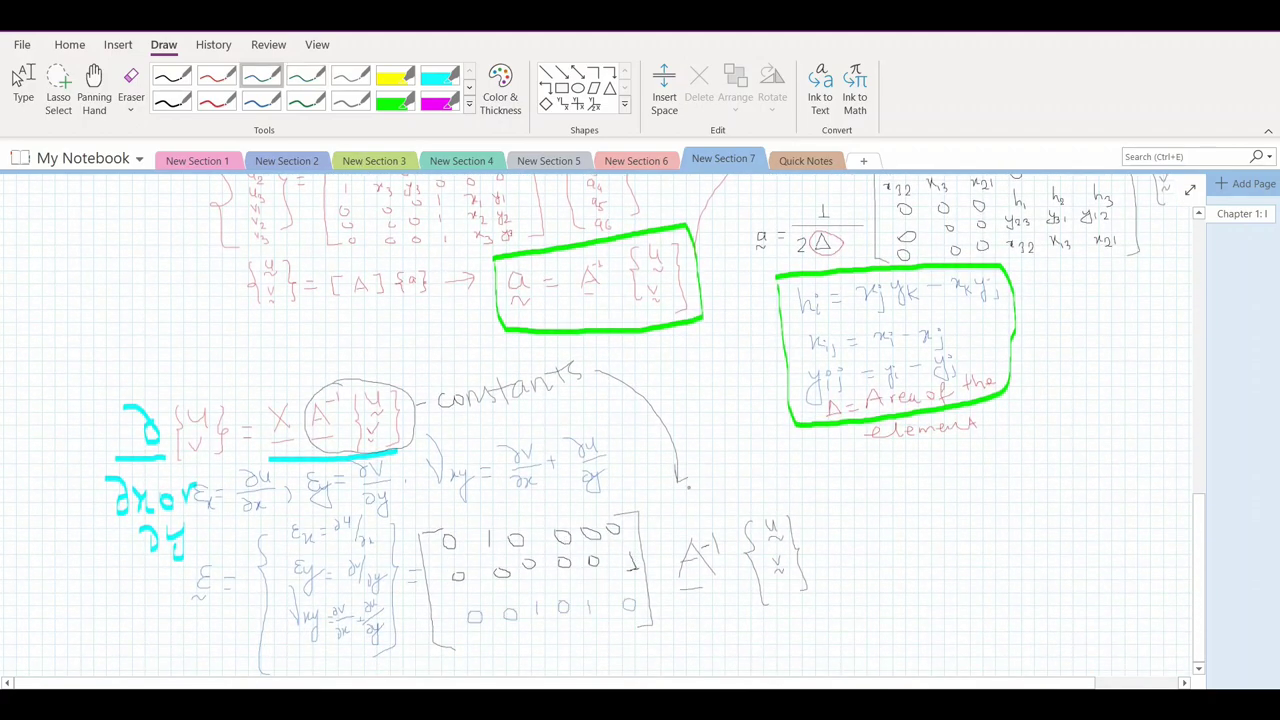
Step: Box the completed strain equation for ε, from the strain vector to A⁻¹{u v}, with the green highlighter
click(440, 77)
ctrl+scroll(433, 340, down, 1)
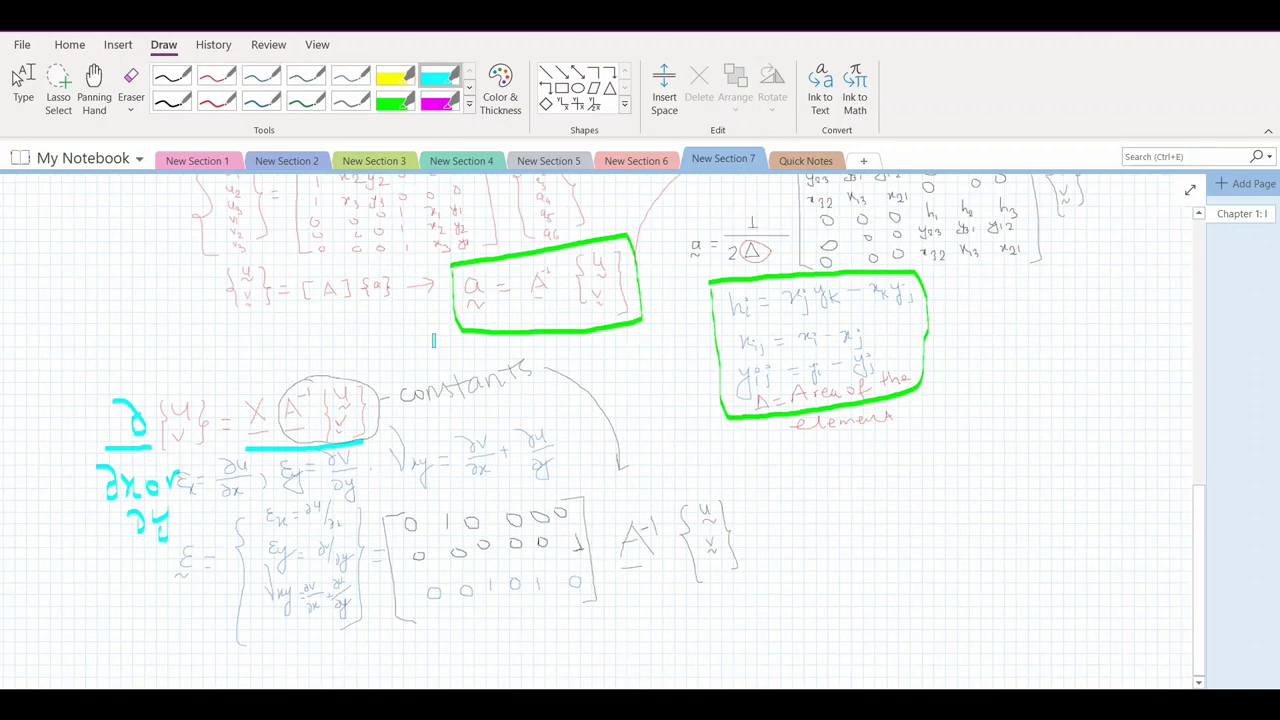
ctrl+scroll(433, 340, up, 2)
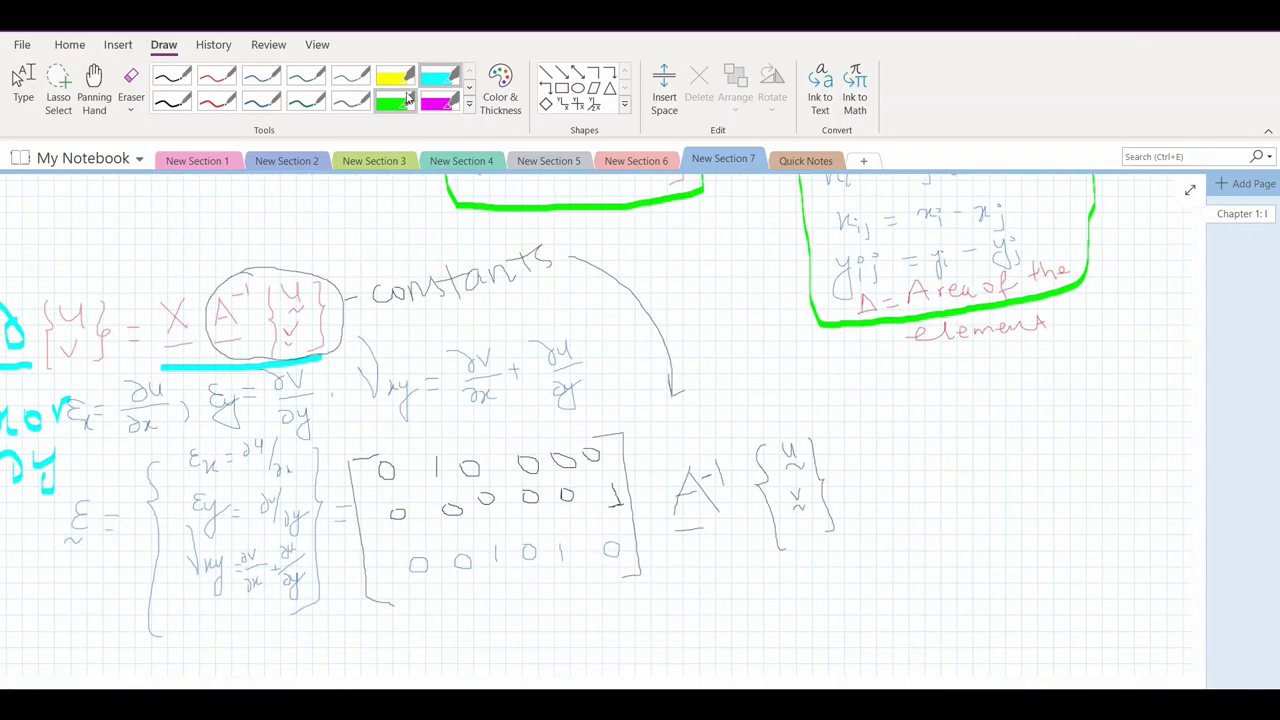
click(408, 97)
ctrl+scroll(408, 97, down, 1)
drag(95, 495, 380, 520)
ctrl+scroll(380, 520, down, 3)
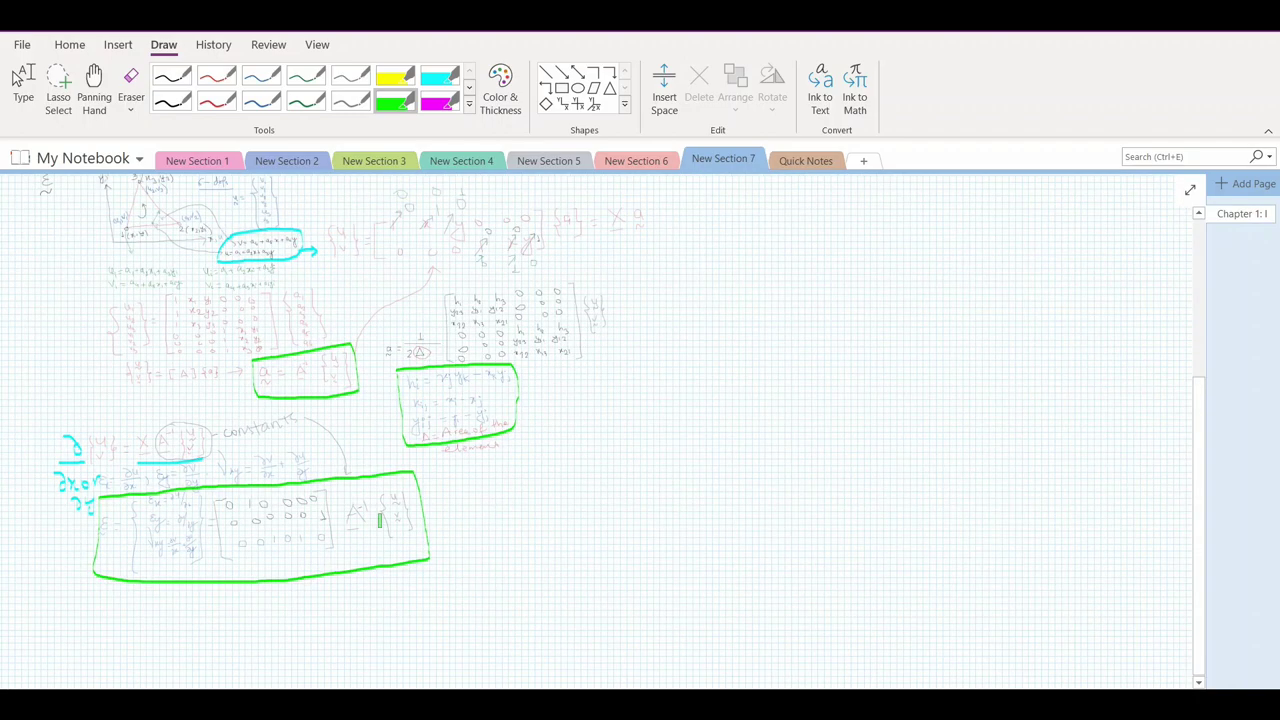
scroll(379, 520, up, 4)
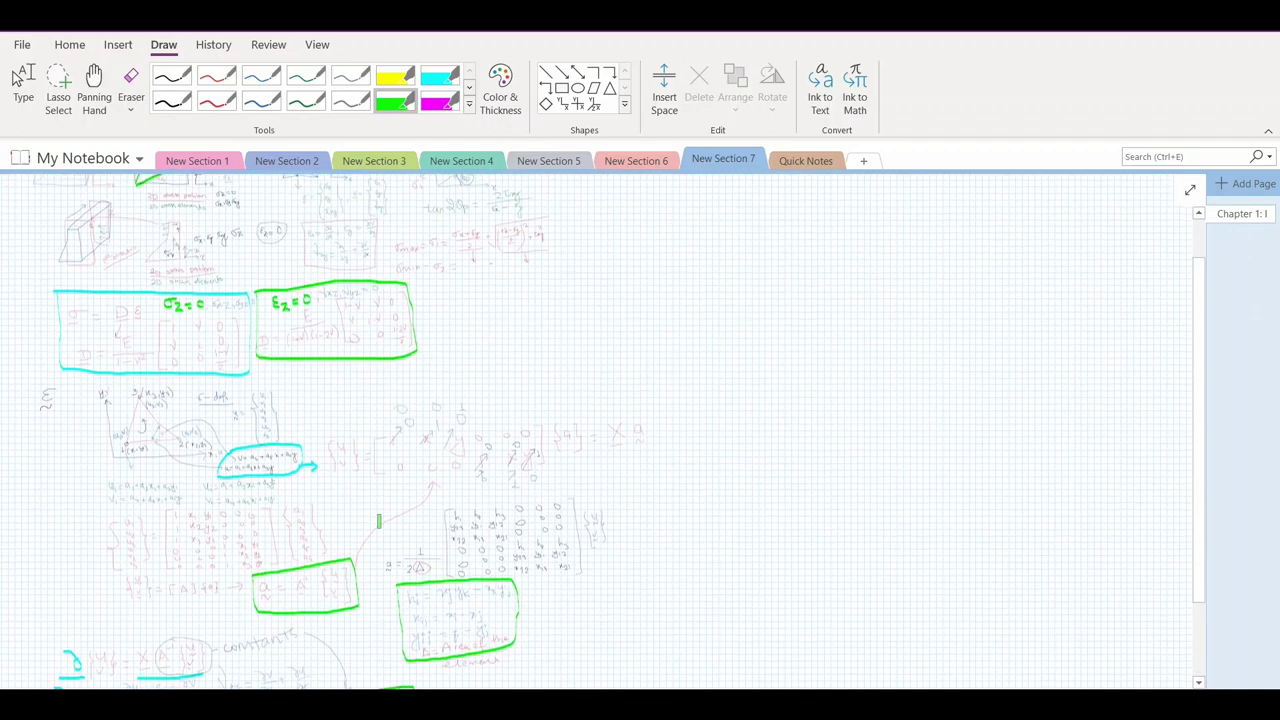
Step: Draw a magenta brace under the expanded strain matrix with the 1/2Δ factor and label it B
scroll(379, 520, up, 1)
scroll(106, 550, down, 7)
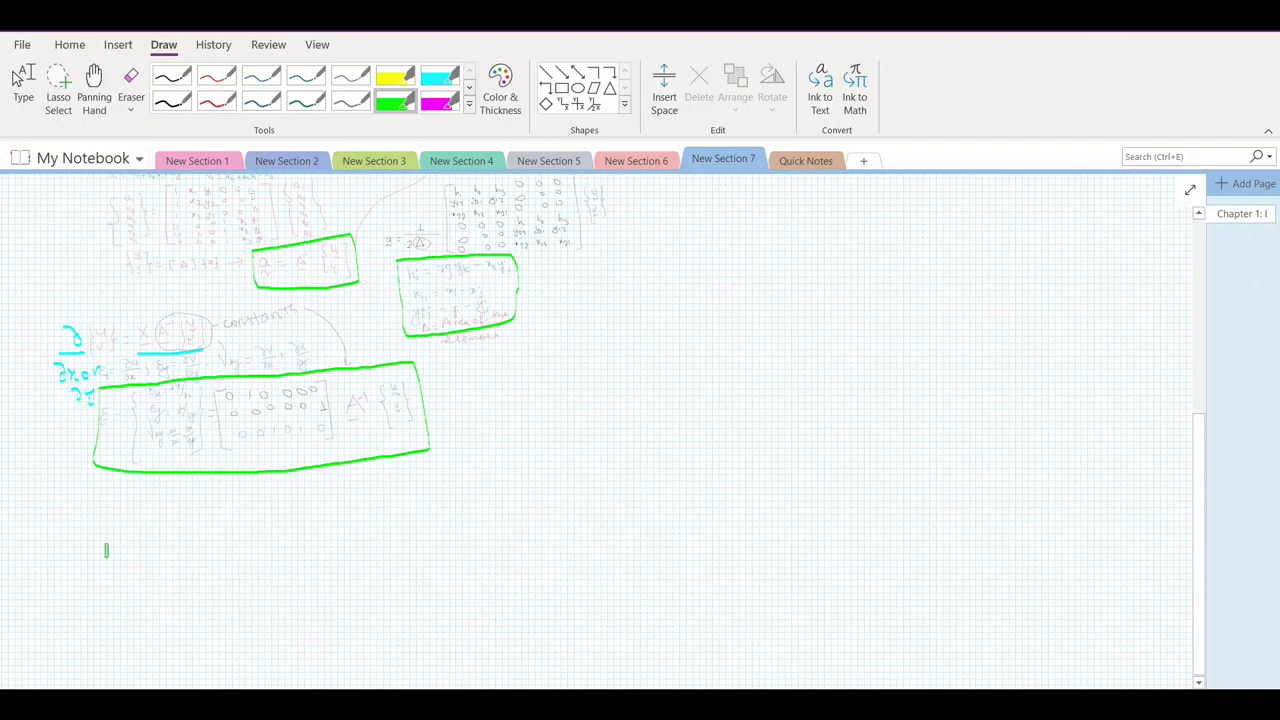
ctrl+scroll(106, 550, up, 1)
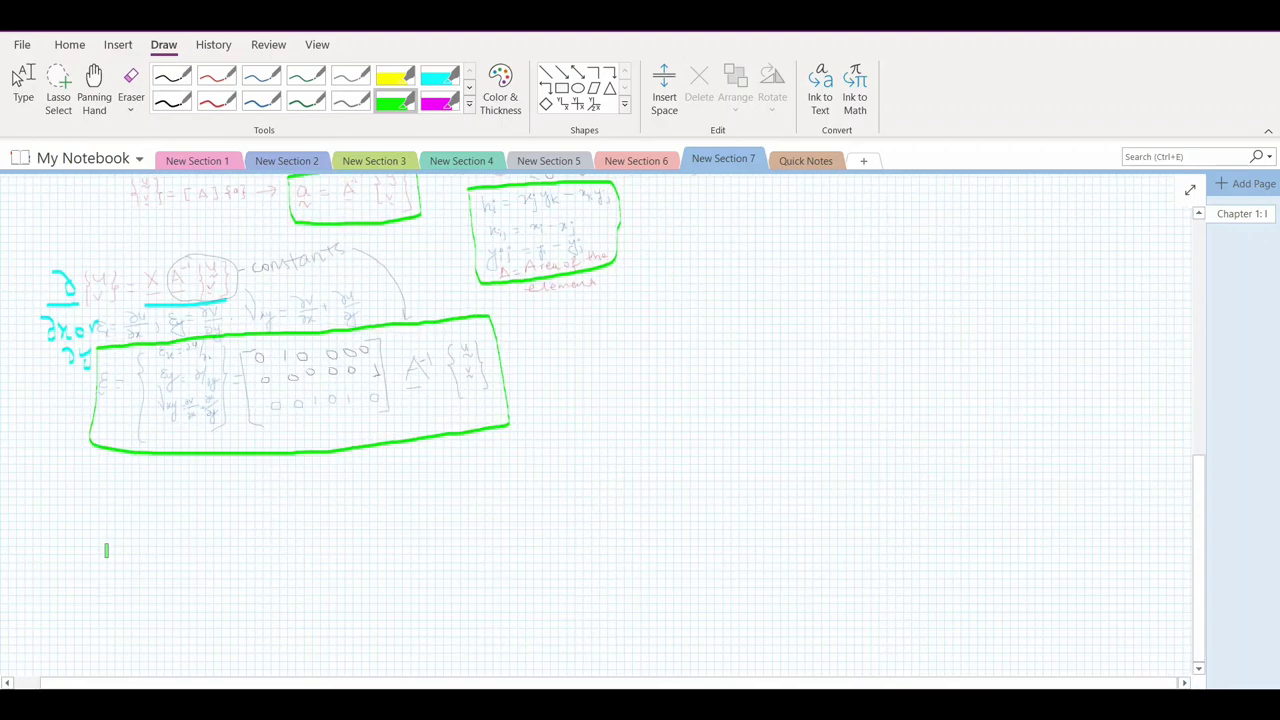
ctrl+scroll(166, 452, up, 1)
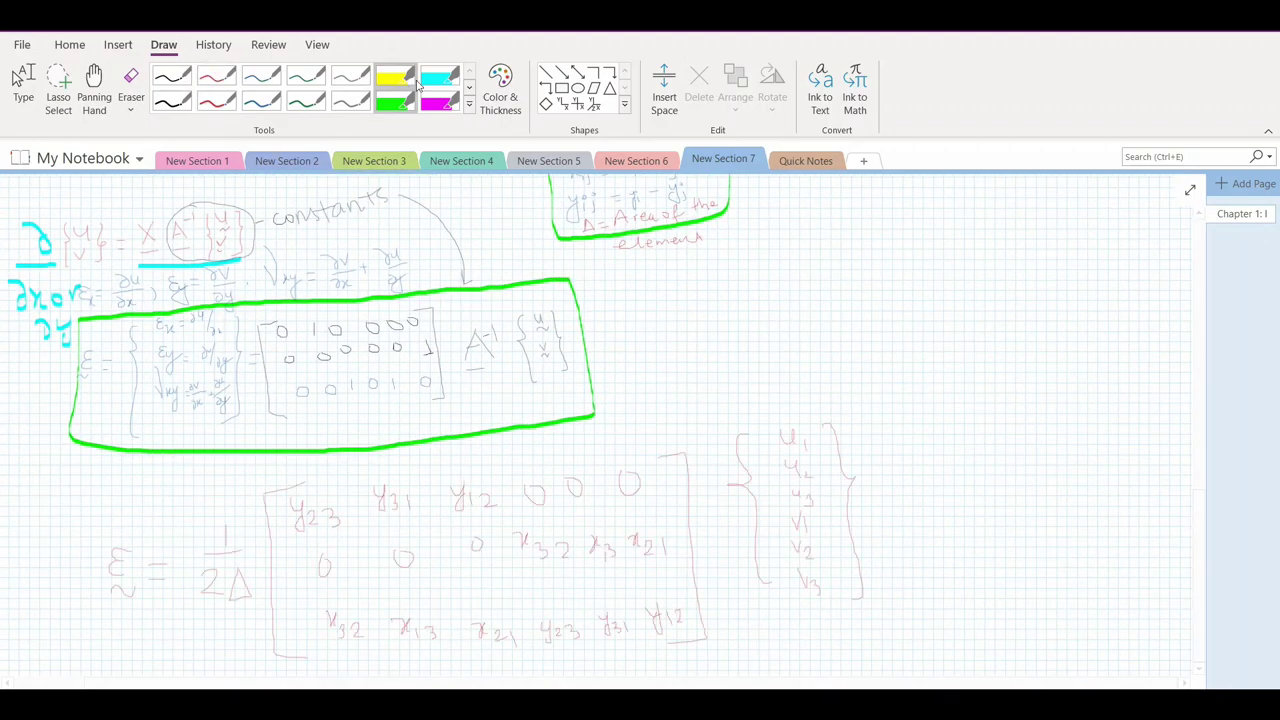
click(440, 103)
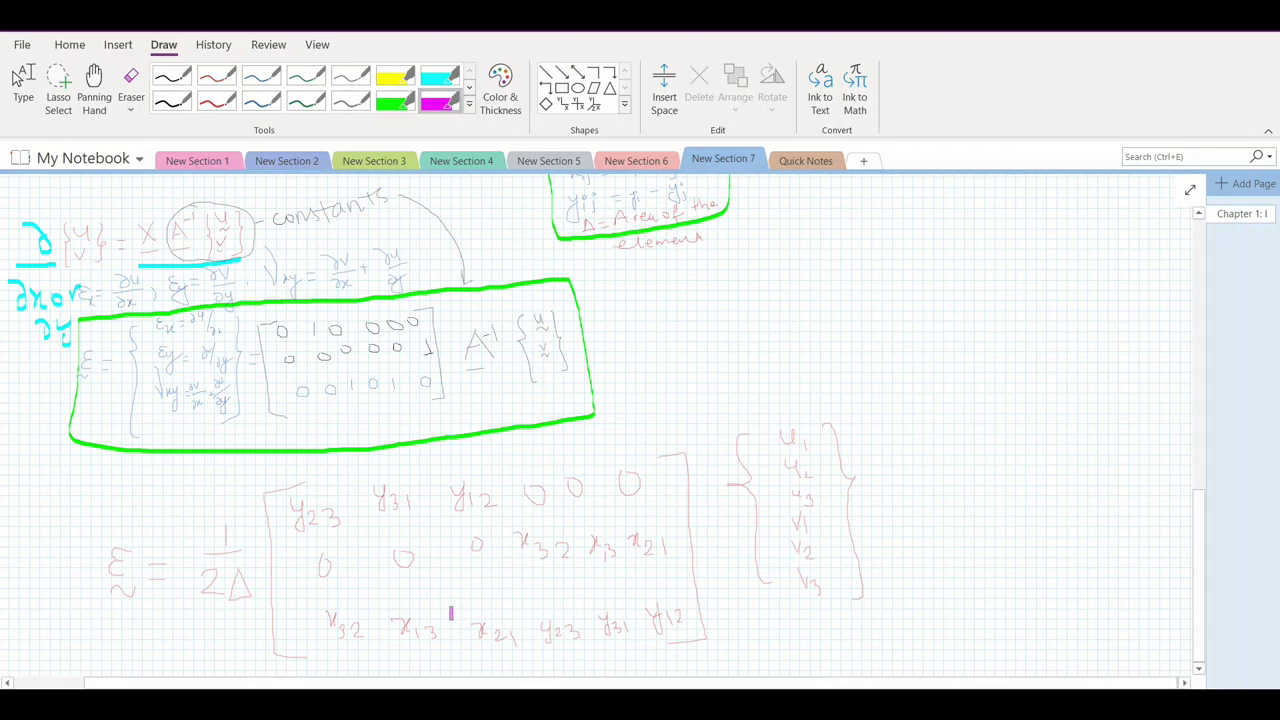
mouse_move(205, 651)
mouse_down()
mouse_move(550, 648)
mouse_move(684, 641)
mouse_move(704, 628)
mouse_move(744, 642)
mouse_move(732, 655)
mouse_move(748, 668)
mouse_up()
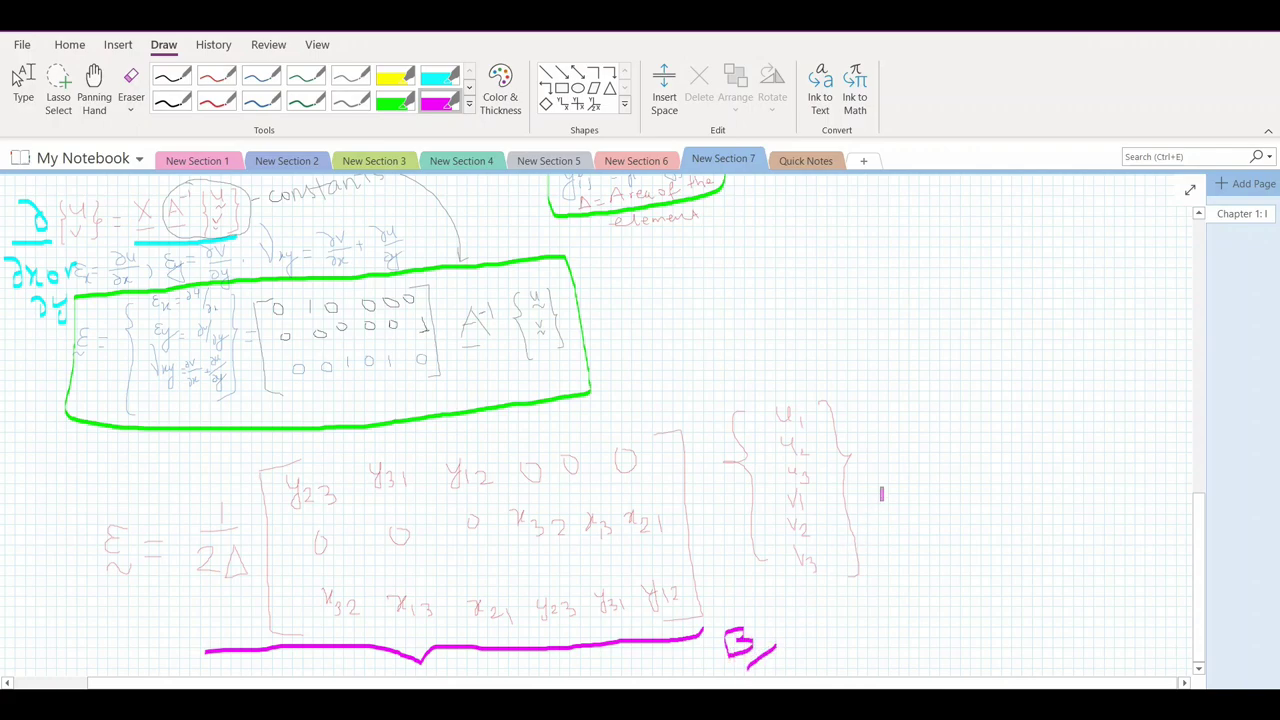
Step: Write = B {u v} in magenta after the nodal displacement vector of the expanded strain equation
mouse_move(893, 472)
mouse_down()
mouse_move(912, 482)
mouse_move(960, 468)
mouse_move(938, 494)
mouse_move(962, 488)
mouse_up()
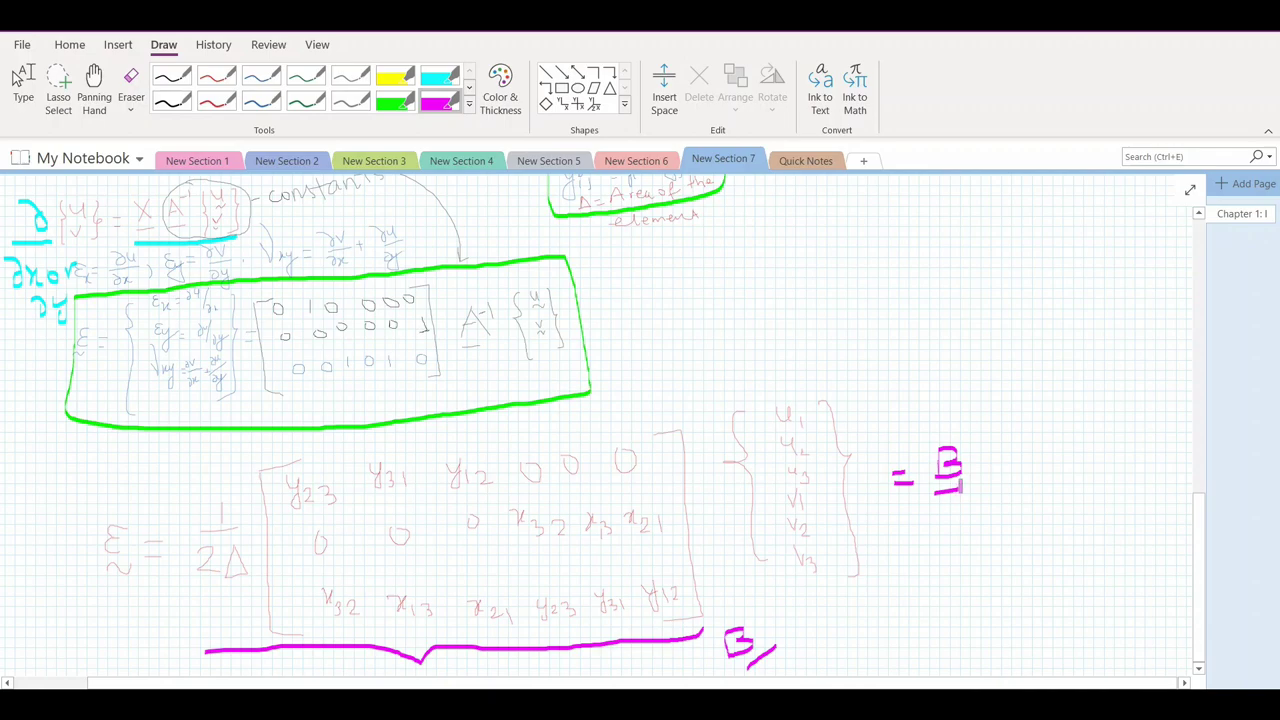
drag(996, 430, 998, 498)
drag(1014, 424, 1028, 440)
drag(1016, 462, 1026, 488)
drag(1042, 418, 1052, 496)
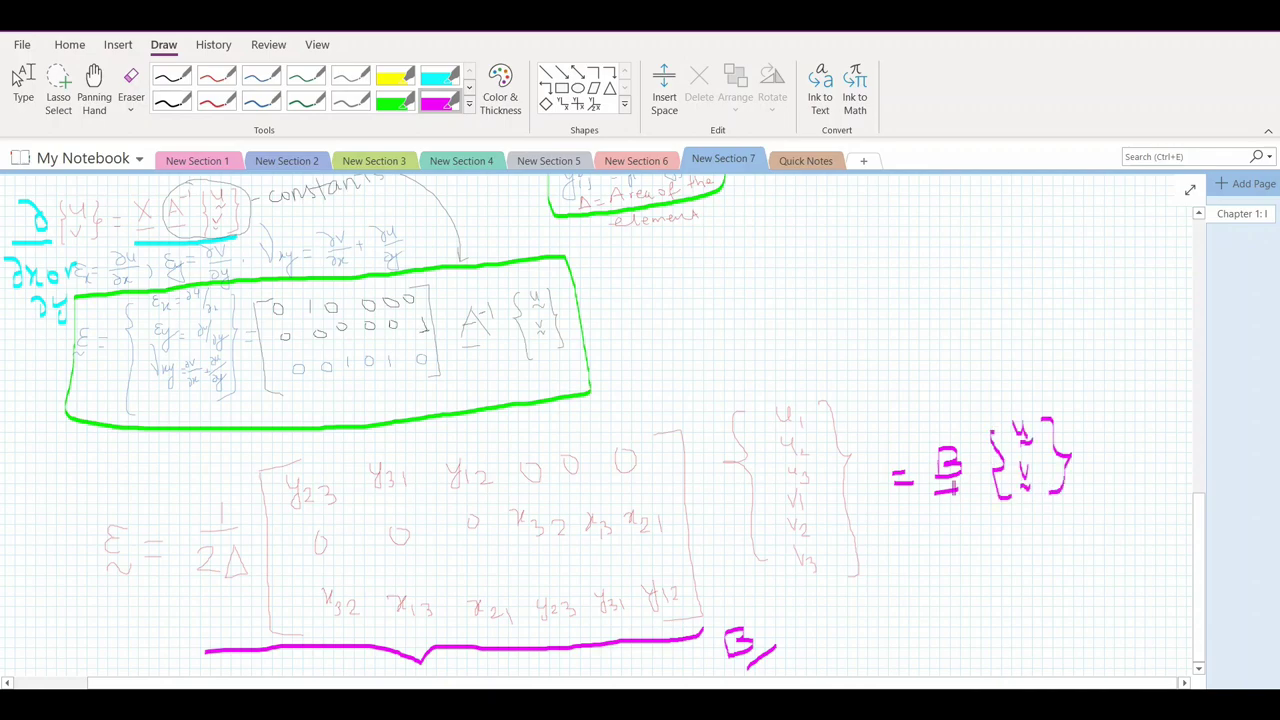
Step: Write the stress equation in blue below the braced B matrix, starting with σ = and adding its right-hand side
ctrl+scroll(268, 556, up, 1)
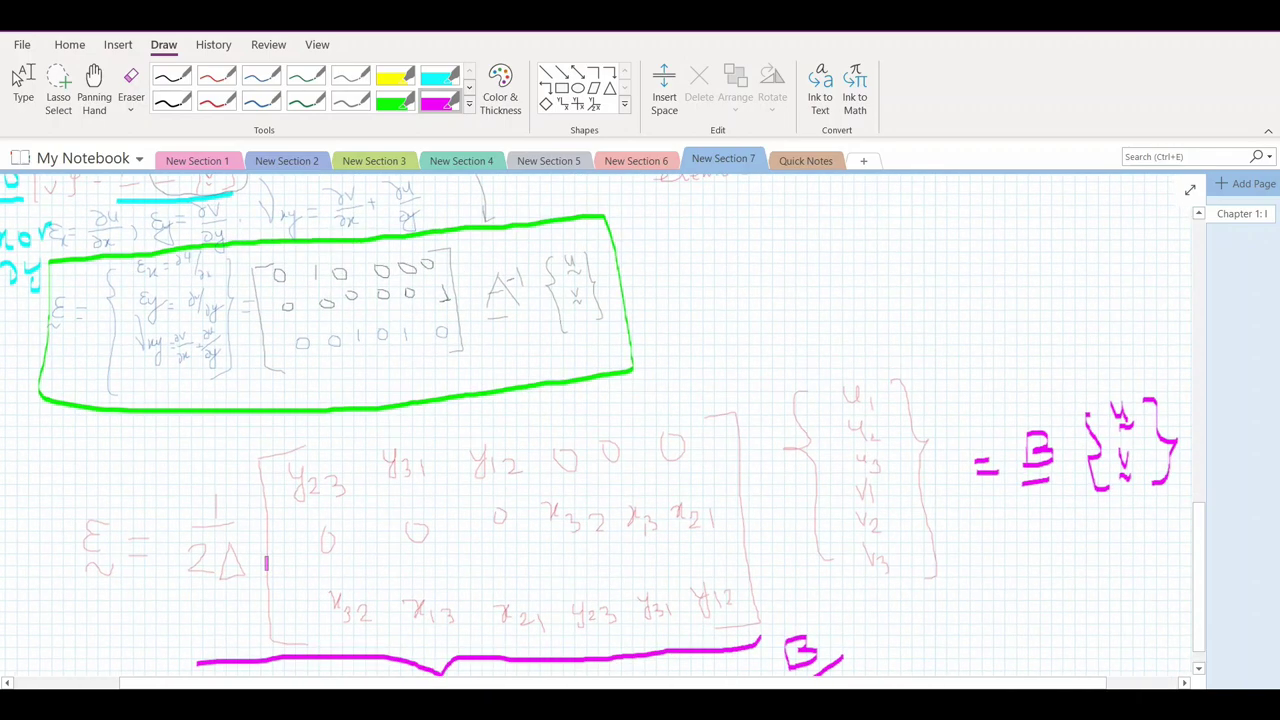
ctrl+scroll(267, 563, down, 2)
ctrl+scroll(598, 354, down, 1)
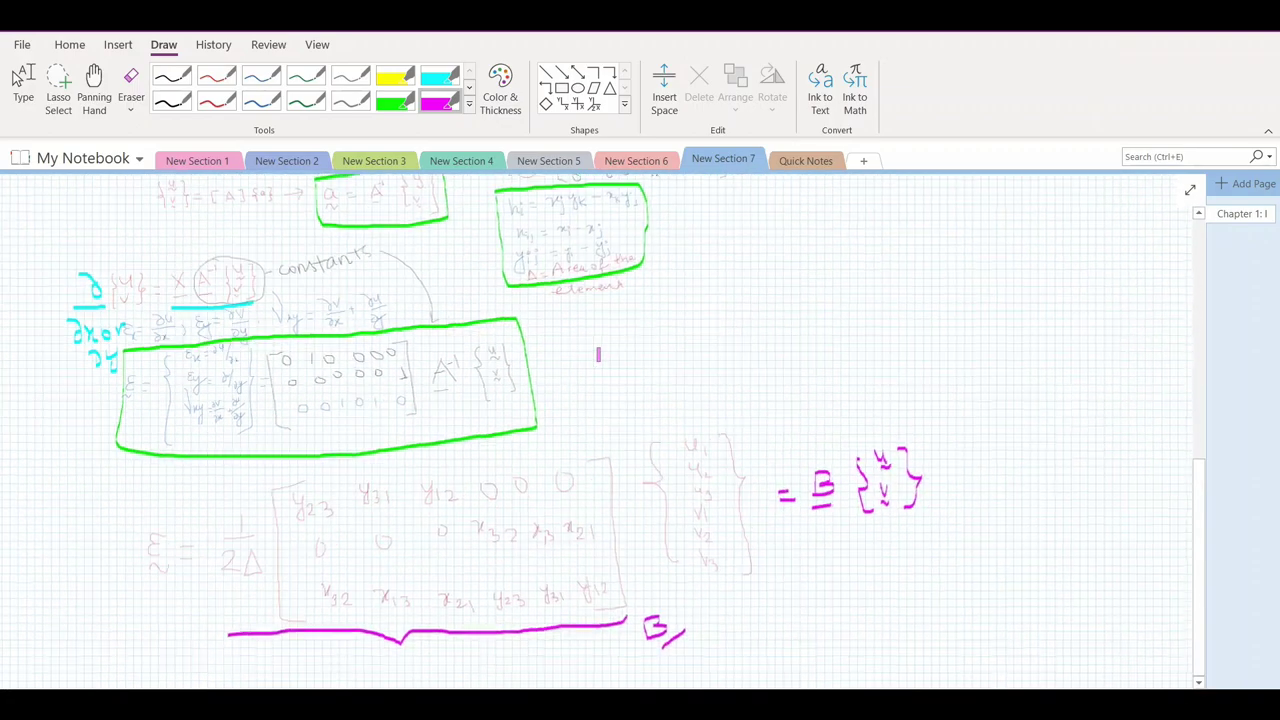
ctrl+scroll(598, 354, down, 1)
ctrl+scroll(181, 673, down, 1)
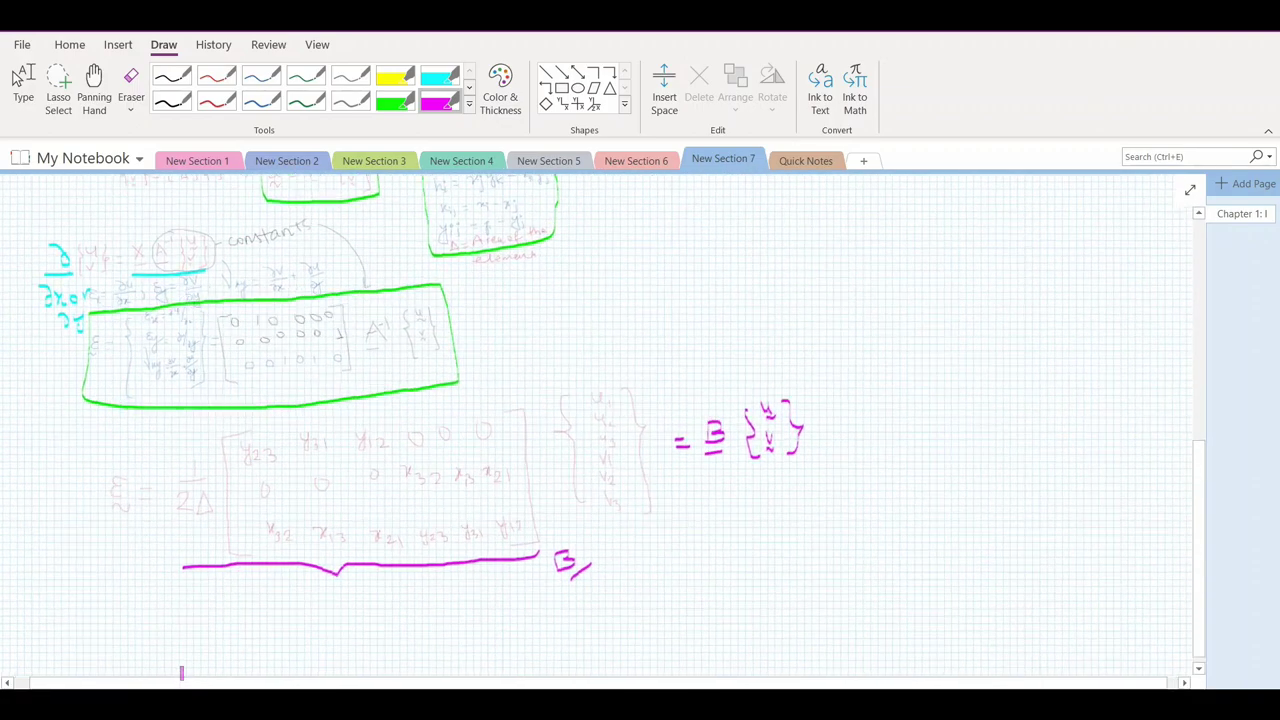
ctrl+scroll(181, 673, up, 3)
mouse_move(276, 525)
mouse_down()
mouse_move(293, 524)
mouse_move(296, 540)
mouse_up()
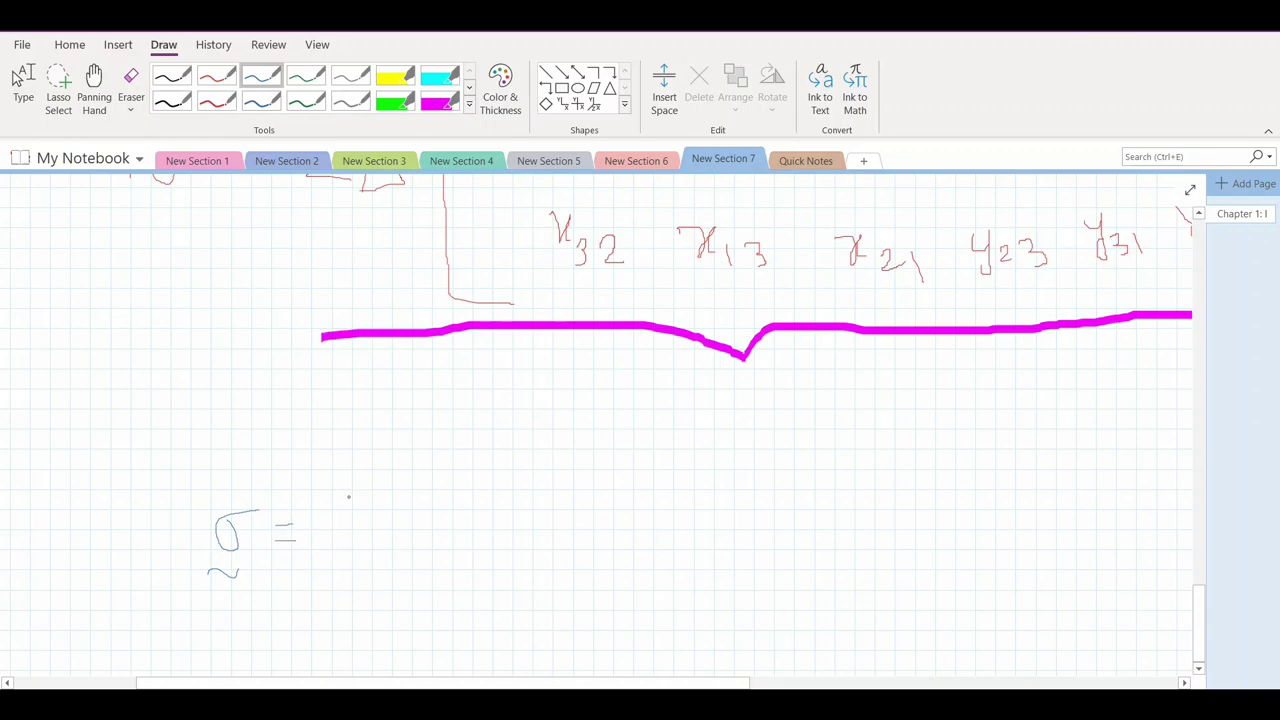
mouse_move(347, 500)
mouse_down()
mouse_move(348, 526)
mouse_move(368, 512)
mouse_move(330, 534)
mouse_move(376, 546)
mouse_up()
click(383, 510)
drag(414, 487, 416, 510)
drag(400, 531, 423, 520)
Step: Review the boxed D matrices for σz = 0 and εz = 0 above the triangular element derivation
scroll(478, 554, up, 15)
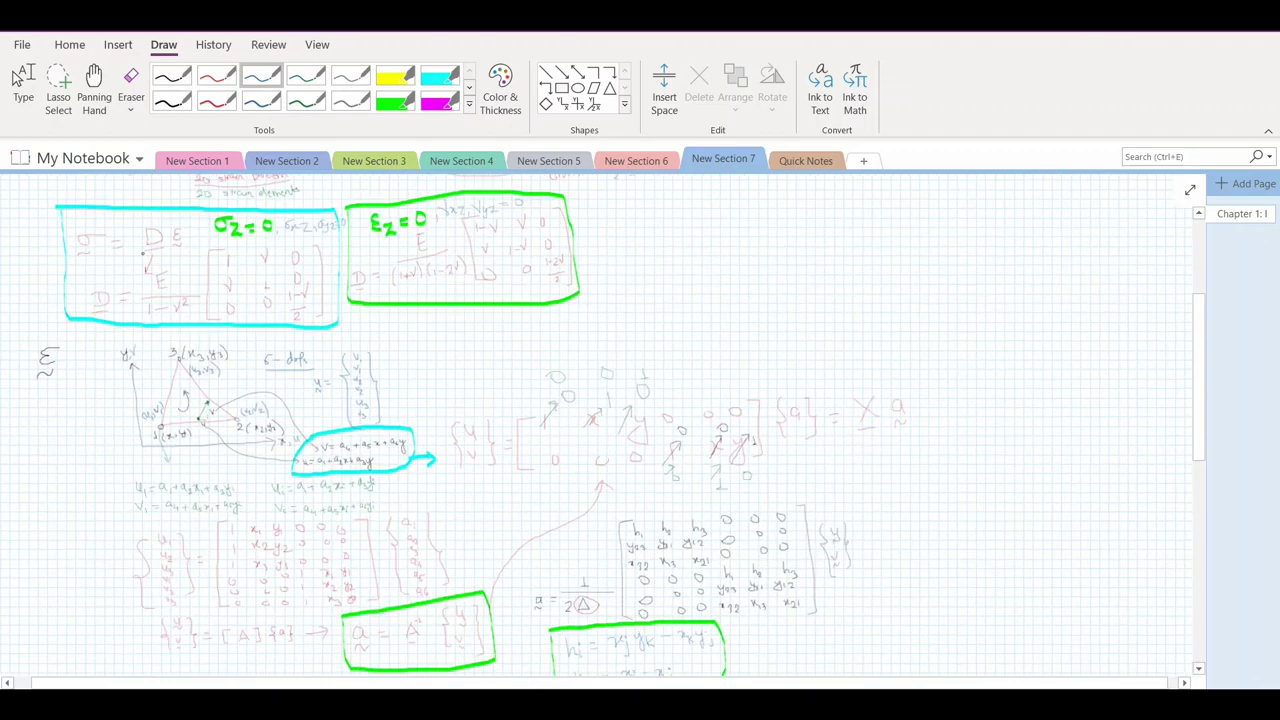
ctrl+scroll(127, 247, up, 3)
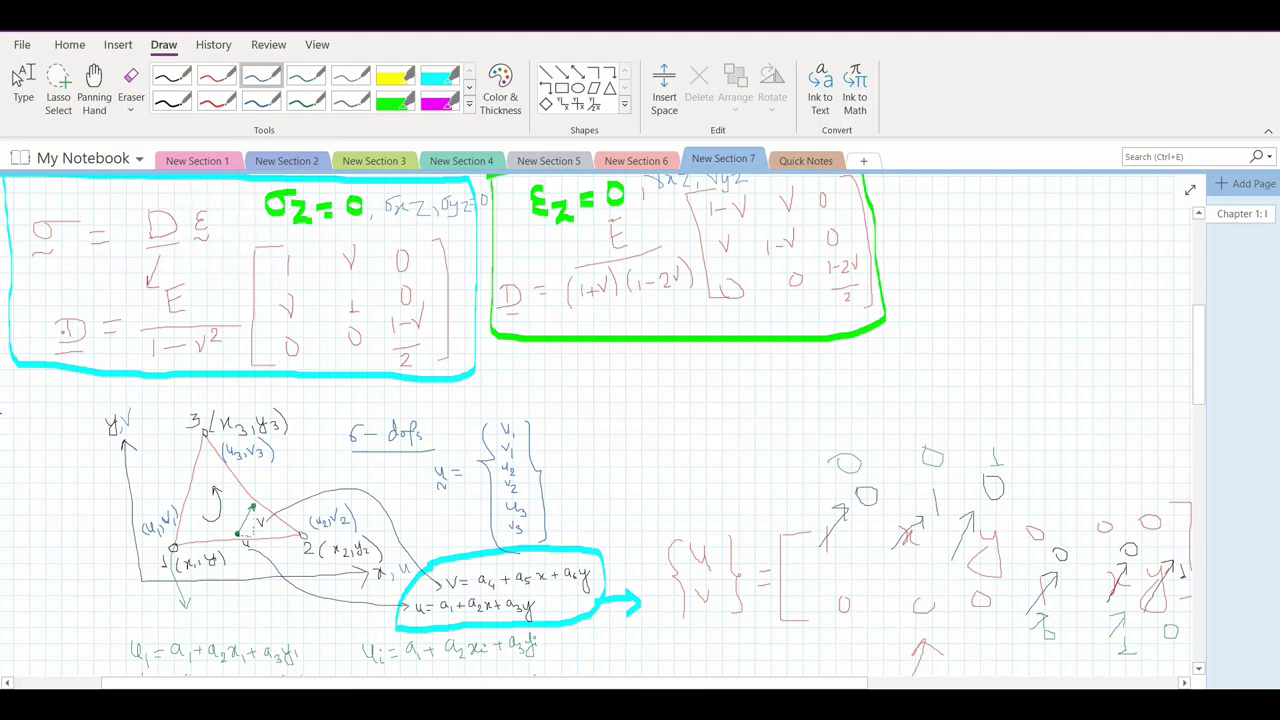
scroll(603, 425, up, 2)
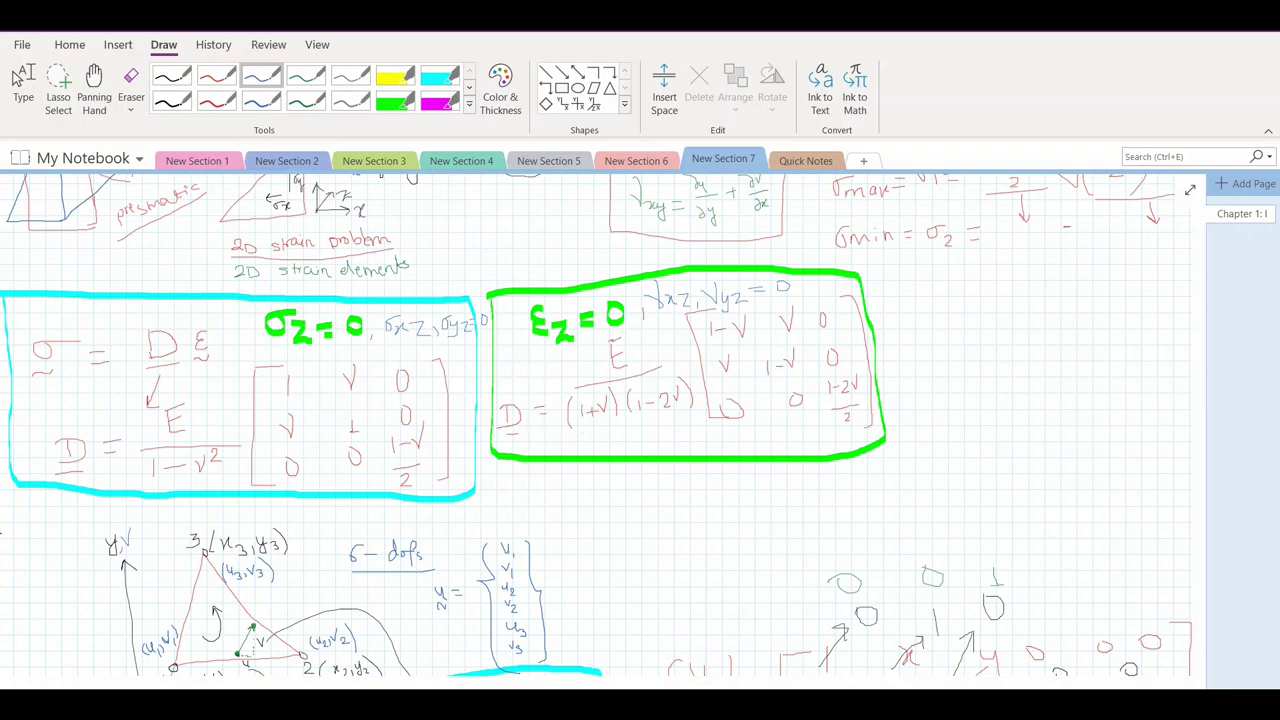
ctrl+scroll(977, 197, down, 4)
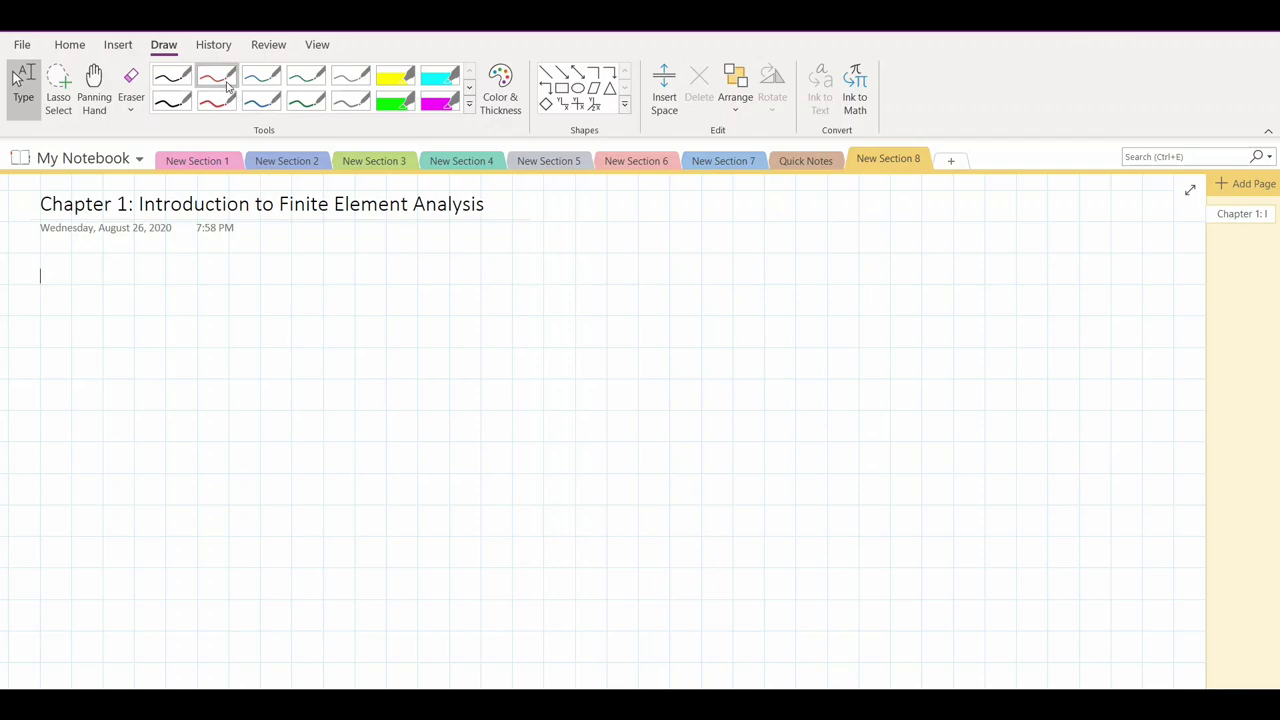
Step: Draw in black a right triangle with a hatched pin support at both ends of its vertical edge
click(220, 80)
click(172, 78)
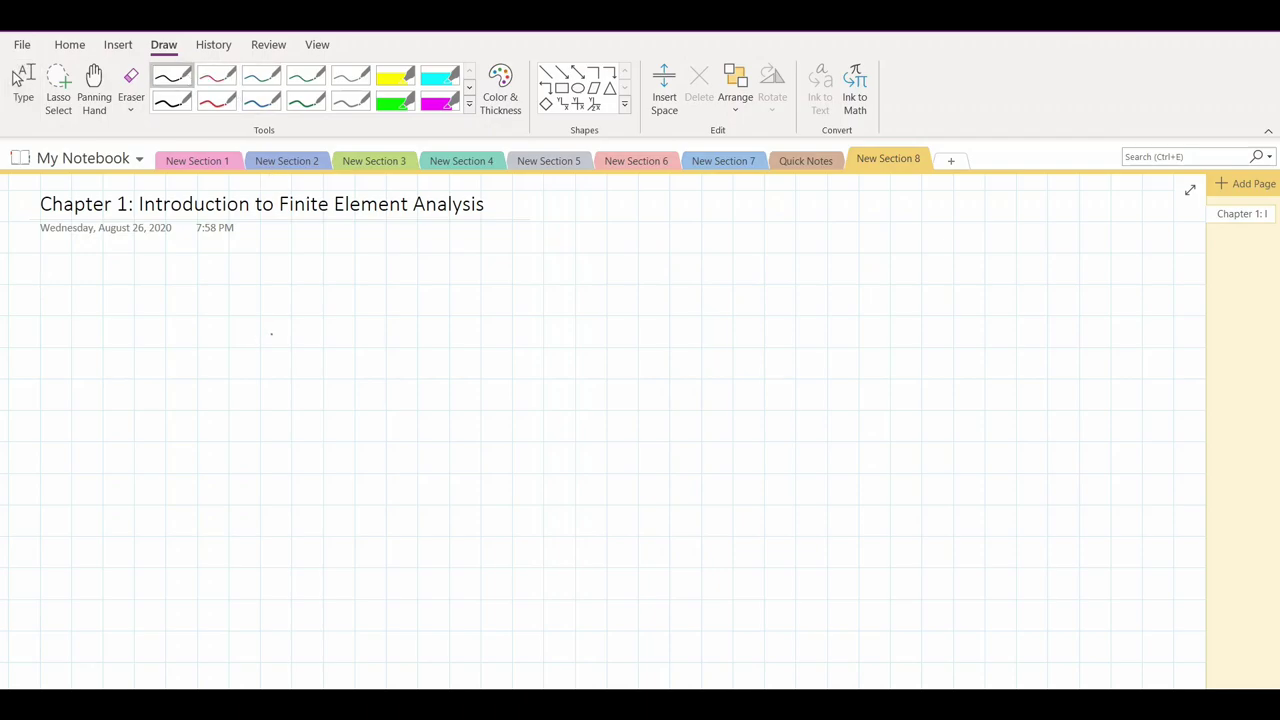
mouse_move(285, 323)
mouse_down()
mouse_move(286, 492)
mouse_move(250, 308)
mouse_move(237, 346)
mouse_up()
drag(241, 300, 238, 357)
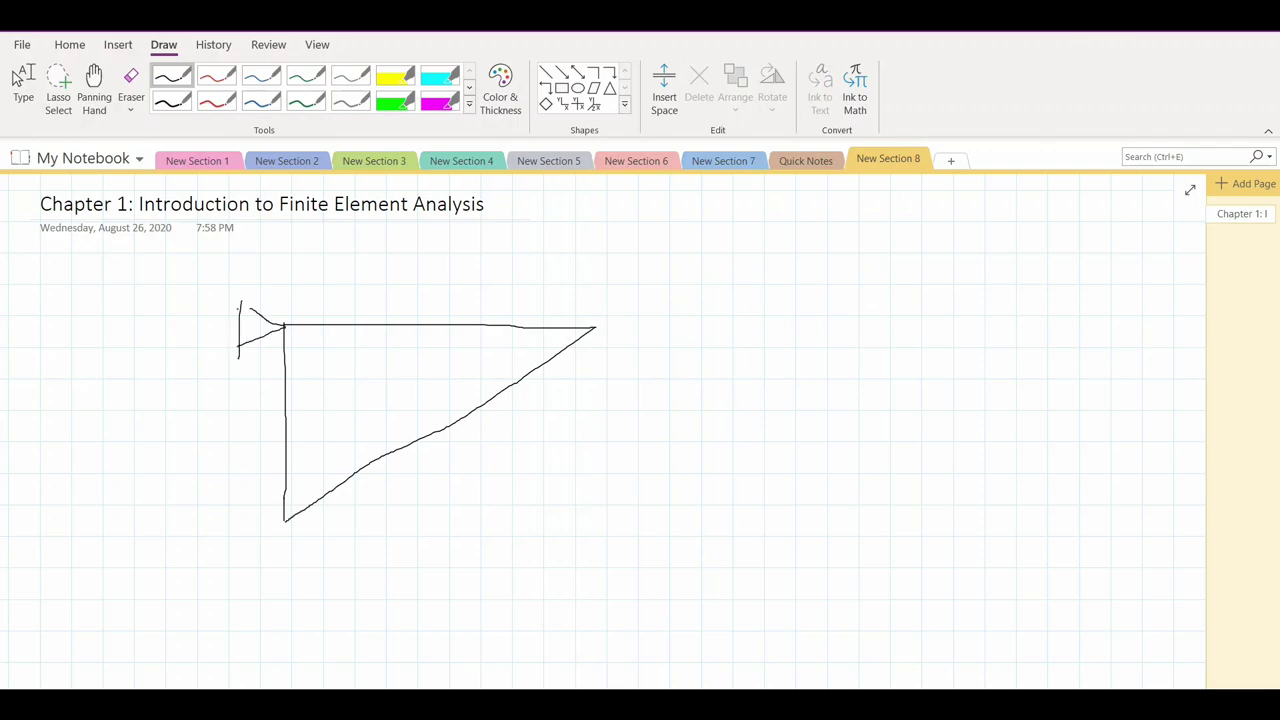
drag(239, 309, 225, 359)
mouse_move(258, 512)
mouse_down()
mouse_move(284, 521)
mouse_move(262, 532)
mouse_move(250, 506)
mouse_move(260, 541)
mouse_move(242, 516)
mouse_up()
Step: Add blue dimension lines to the triangle, labelled 20 in along the horizontal edge and 10 in beside the vertical edge
click(261, 75)
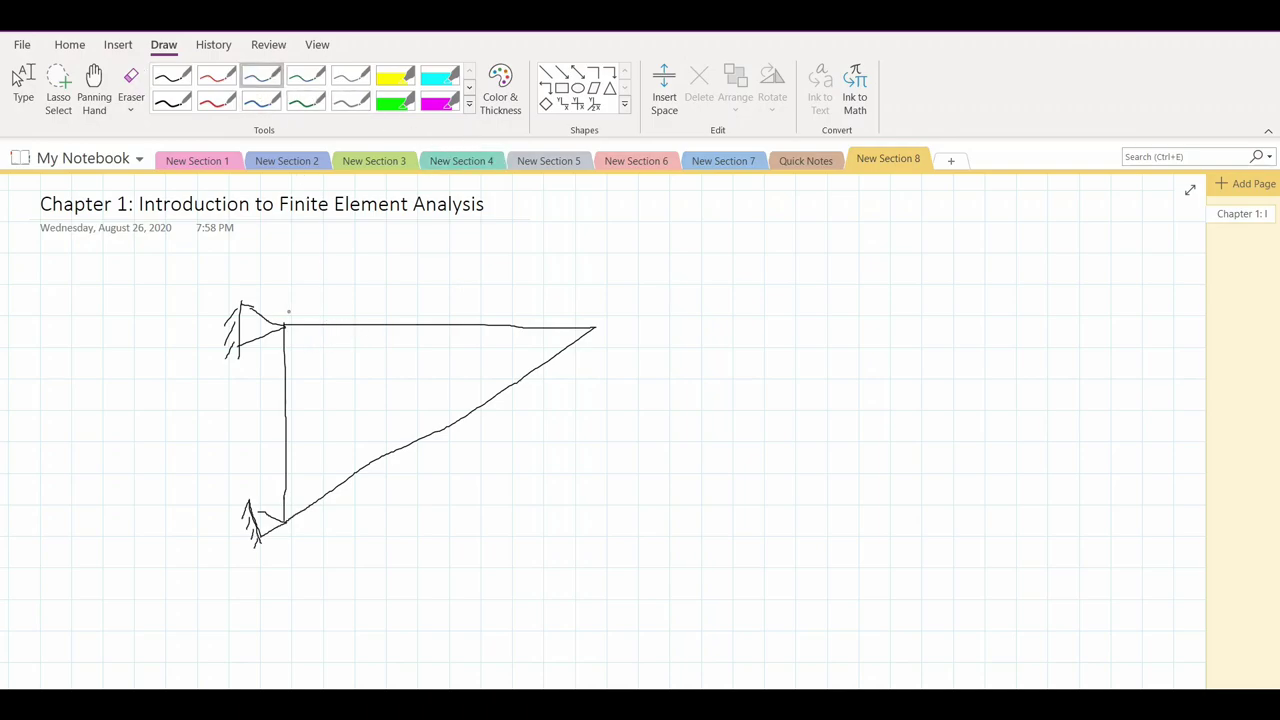
mouse_move(288, 311)
mouse_down()
mouse_move(597, 311)
mouse_move(584, 325)
mouse_up()
drag(299, 296, 285, 320)
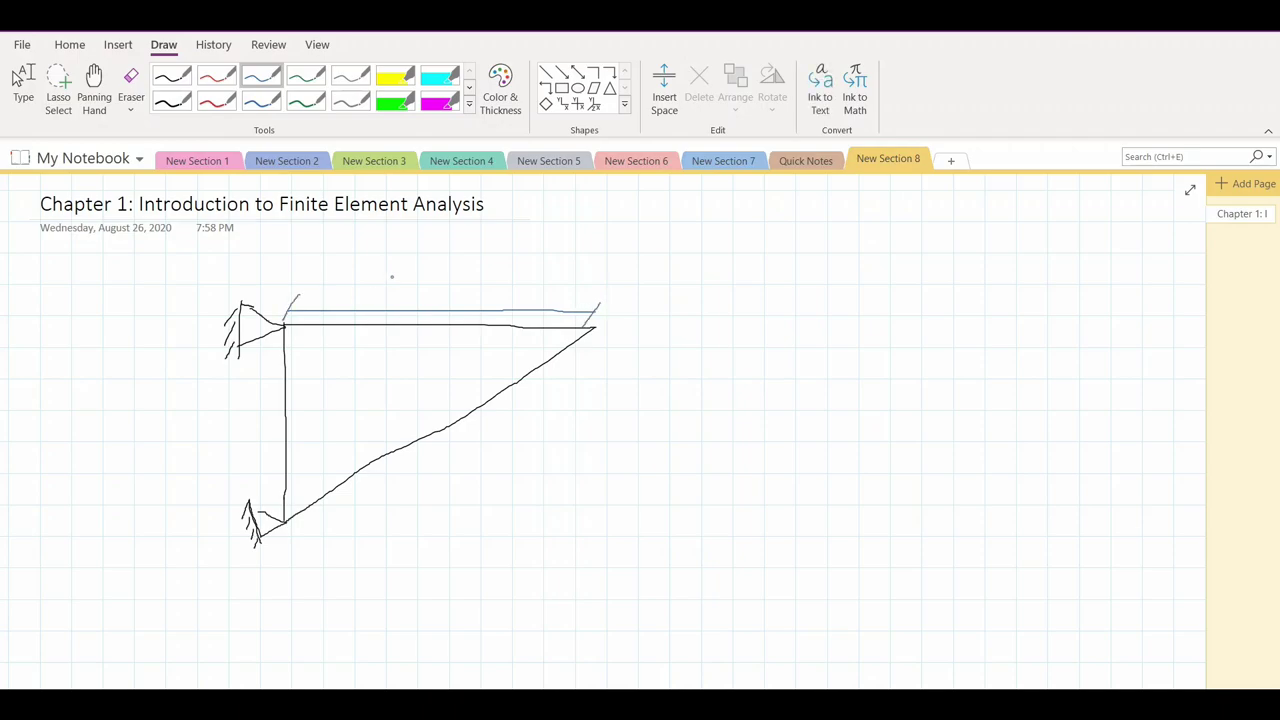
mouse_move(388, 272)
mouse_down()
mouse_move(404, 292)
mouse_move(434, 280)
mouse_move(420, 270)
mouse_move(486, 289)
mouse_up()
mouse_move(200, 347)
mouse_down()
mouse_move(207, 528)
mouse_move(216, 511)
mouse_up()
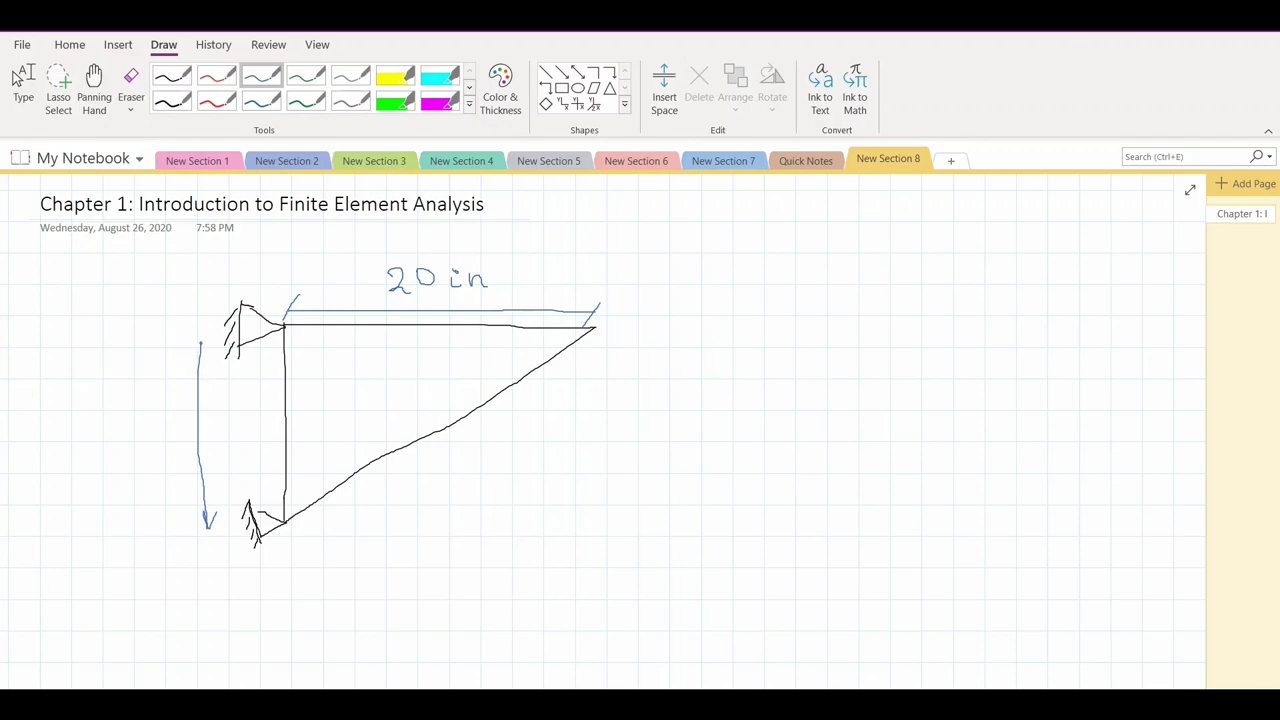
mouse_move(193, 358)
mouse_down()
mouse_move(212, 363)
mouse_move(212, 438)
mouse_up()
drag(228, 404, 261, 415)
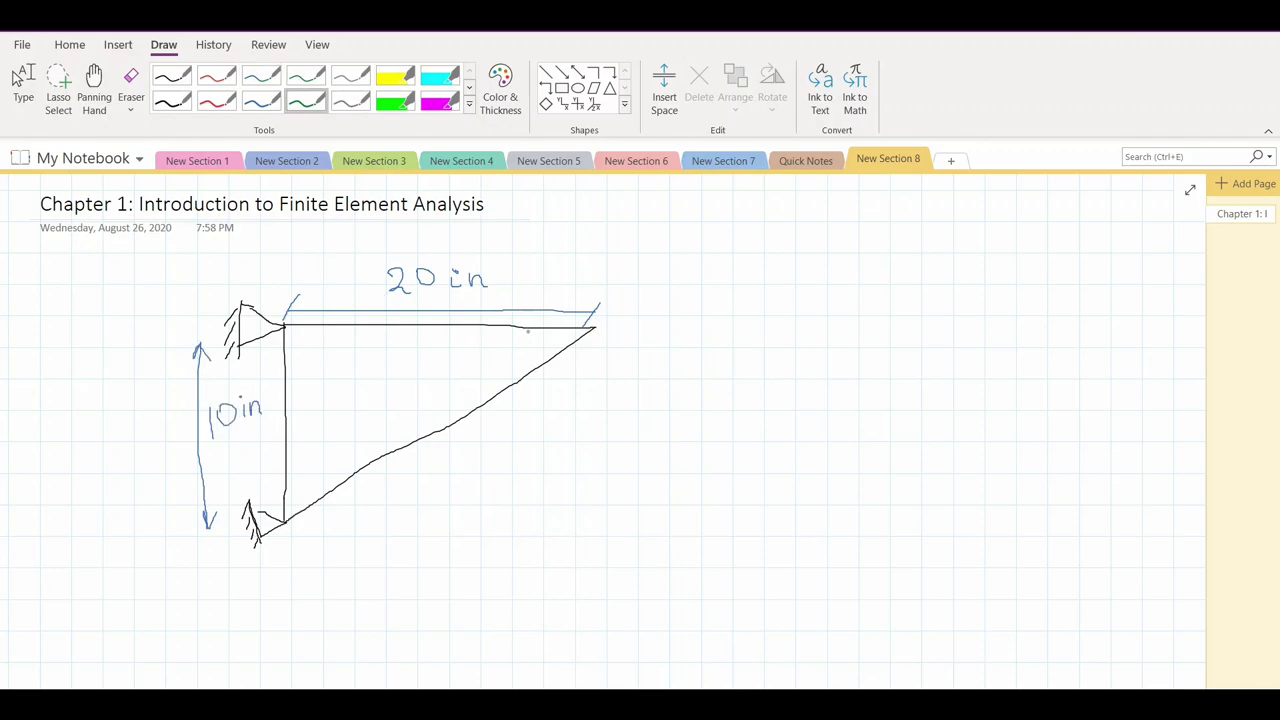
Step: Draw red load arrows at the triangle's free corner, one horizontal and one downward, each labelled 300 lb
click(216, 101)
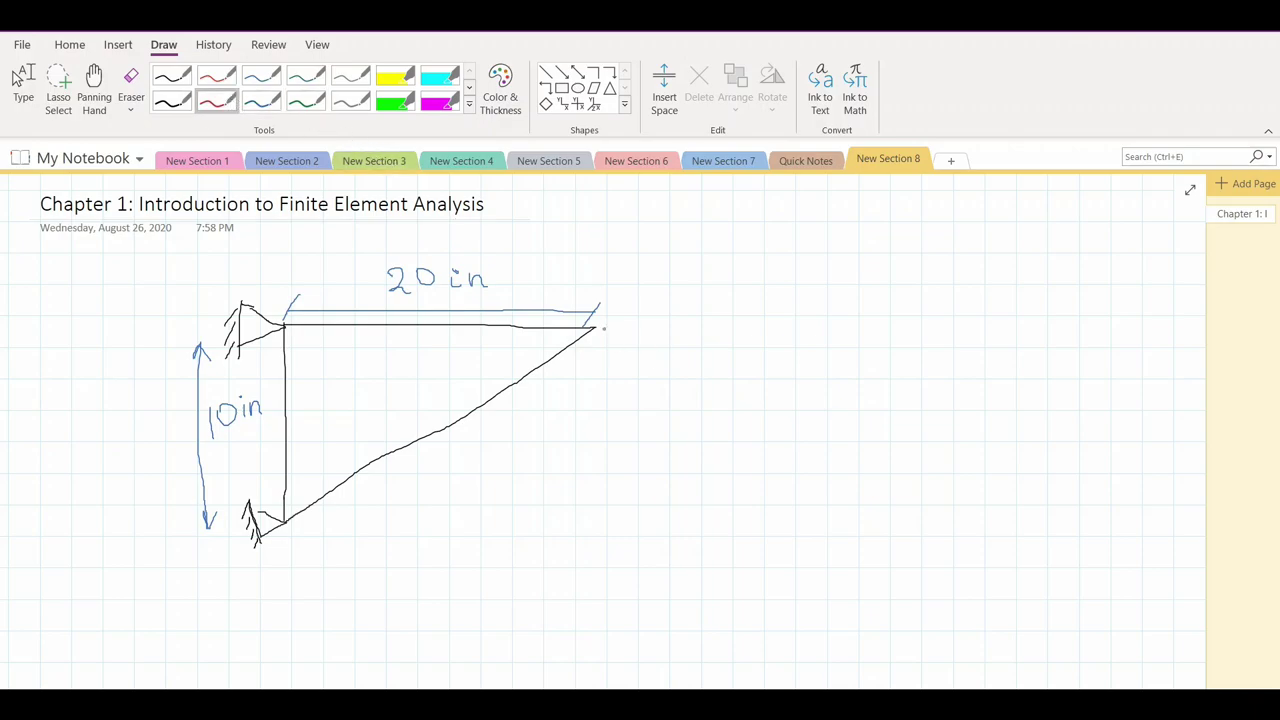
mouse_move(598, 327)
mouse_down()
mouse_move(714, 330)
mouse_move(694, 320)
mouse_move(705, 342)
mouse_move(754, 334)
mouse_move(760, 318)
mouse_up()
drag(769, 316, 817, 316)
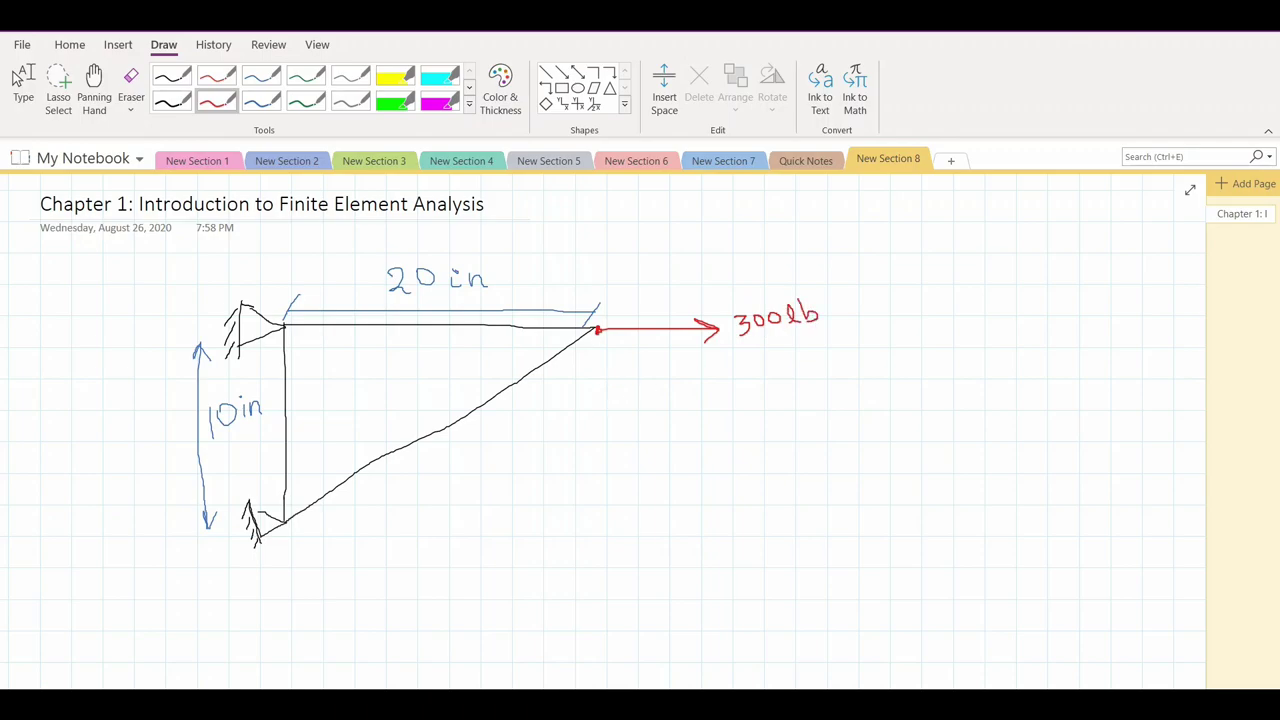
mouse_move(598, 332)
mouse_down()
mouse_move(598, 418)
mouse_move(606, 404)
mouse_move(612, 438)
mouse_move(633, 423)
mouse_move(692, 429)
mouse_up()
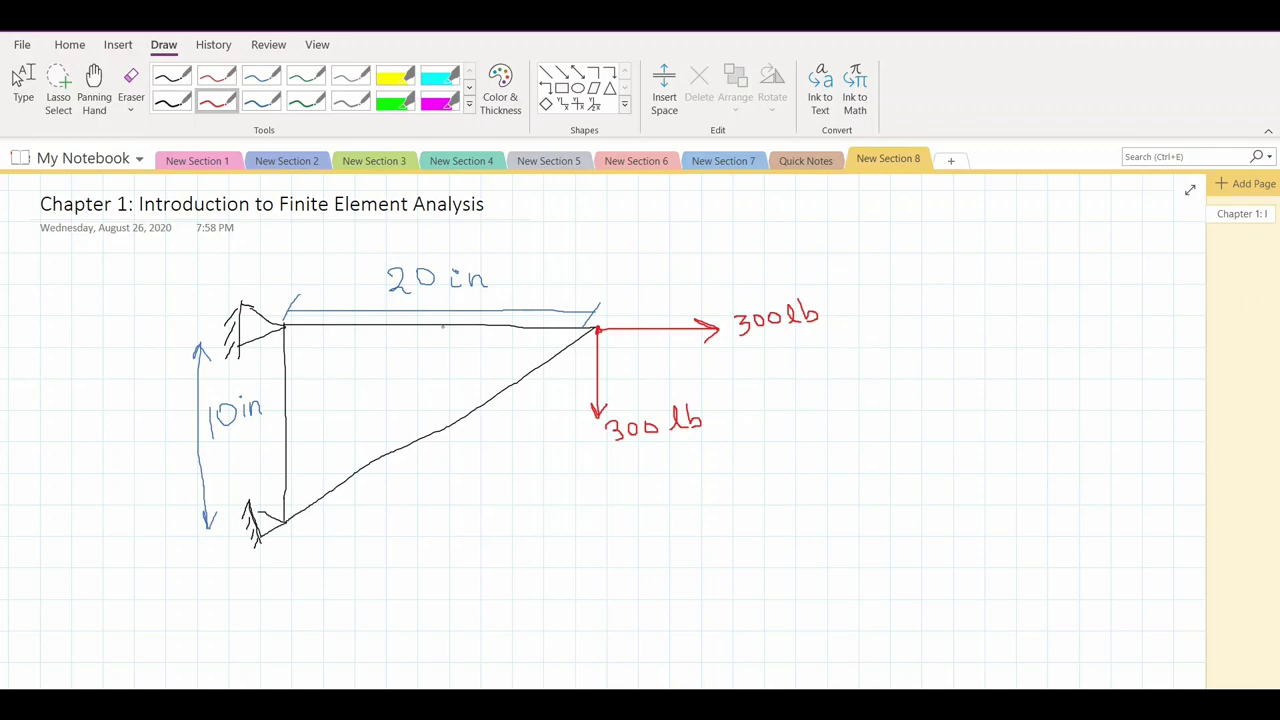
Step: Write the given data in blue beside the figure: t = 0.2 in, ν = 0.3 and E = 30×10⁶ psi
click(261, 76)
mouse_move(876, 268)
mouse_down()
mouse_move(880, 287)
mouse_move(900, 274)
mouse_up()
drag(890, 279, 919, 265)
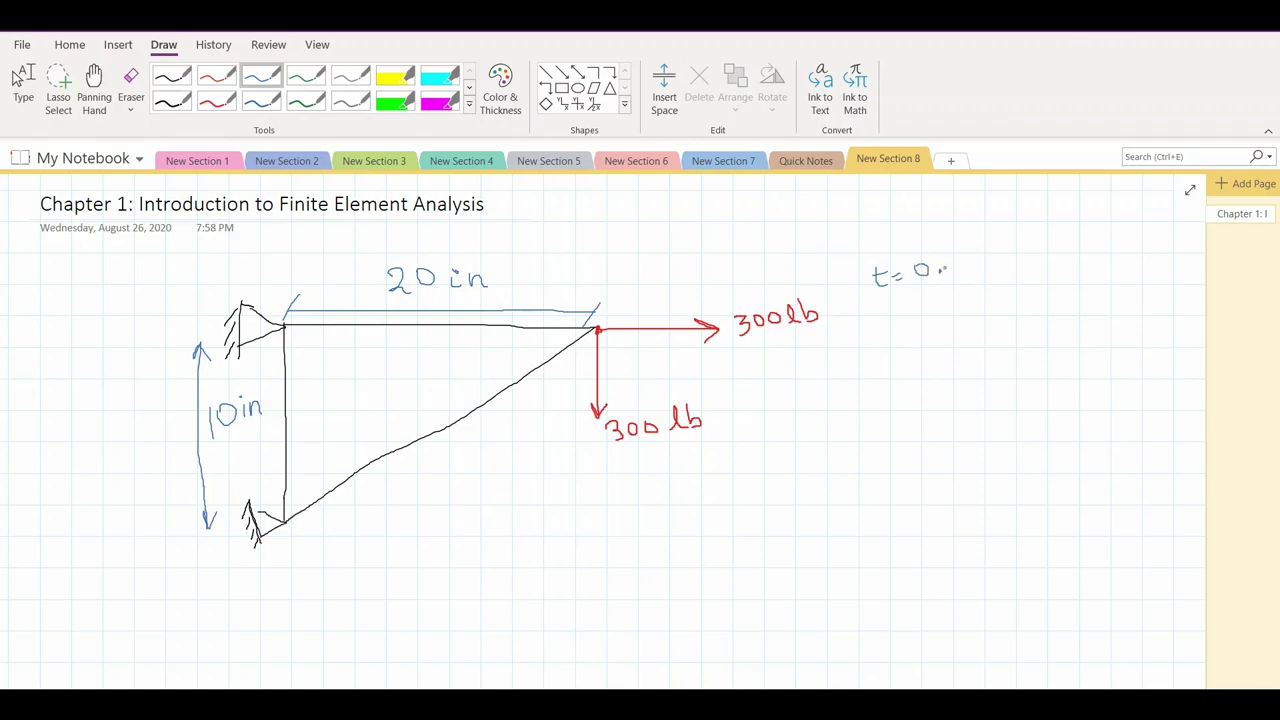
drag(952, 260, 996, 266)
mouse_move(880, 312)
mouse_down()
mouse_move(886, 326)
mouse_move(940, 302)
mouse_move(974, 304)
mouse_move(970, 314)
mouse_up()
mouse_move(899, 352)
mouse_down()
mouse_move(897, 376)
mouse_move(910, 377)
mouse_up()
mouse_move(897, 349)
mouse_down()
mouse_move(960, 345)
mouse_move(952, 360)
mouse_move(977, 334)
mouse_up()
drag(990, 335, 1008, 350)
mouse_move(1008, 335)
mouse_down()
mouse_move(995, 356)
mouse_move(1035, 324)
mouse_move(1060, 350)
mouse_move(1068, 324)
mouse_move(1060, 338)
mouse_move(1076, 336)
mouse_up()
click(1040, 311)
click(1079, 325)
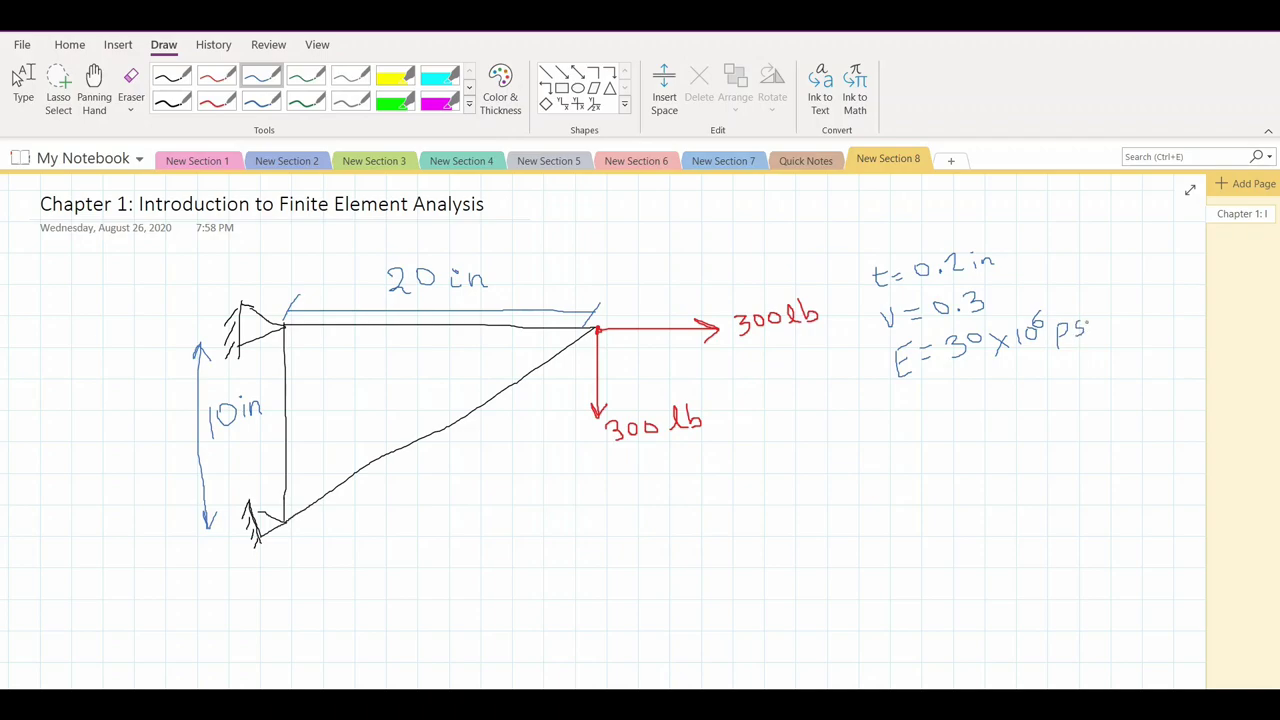
click(1091, 312)
Step: Write the problem question "Nodal displacements & stresses = ?" in blue below the given data
mouse_move(843, 463)
mouse_down()
mouse_move(845, 442)
mouse_move(922, 452)
mouse_move(936, 420)
mouse_move(960, 448)
mouse_move(966, 420)
mouse_move(1060, 422)
mouse_up()
mouse_move(1062, 425)
mouse_down()
mouse_move(1130, 400)
mouse_move(1165, 420)
mouse_up()
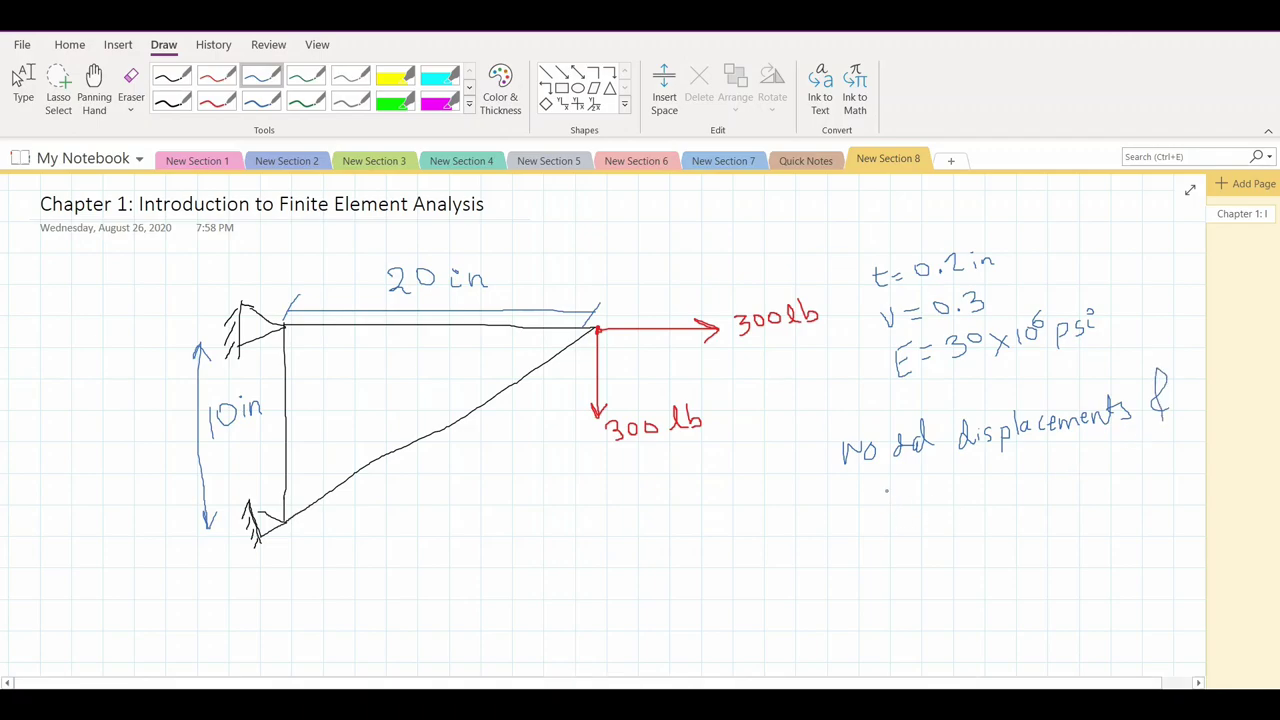
mouse_move(886, 486)
mouse_down()
mouse_move(876, 506)
mouse_move(903, 487)
mouse_move(980, 498)
mouse_up()
drag(990, 490, 1010, 495)
drag(1022, 478, 1030, 508)
Step: Number the nodes in red as 1 (lower support), 2 (upper support) and 3 (loaded corner), and draw a clockwise arrow inside the triangle
ctrl+scroll(545, 268, down, 2)
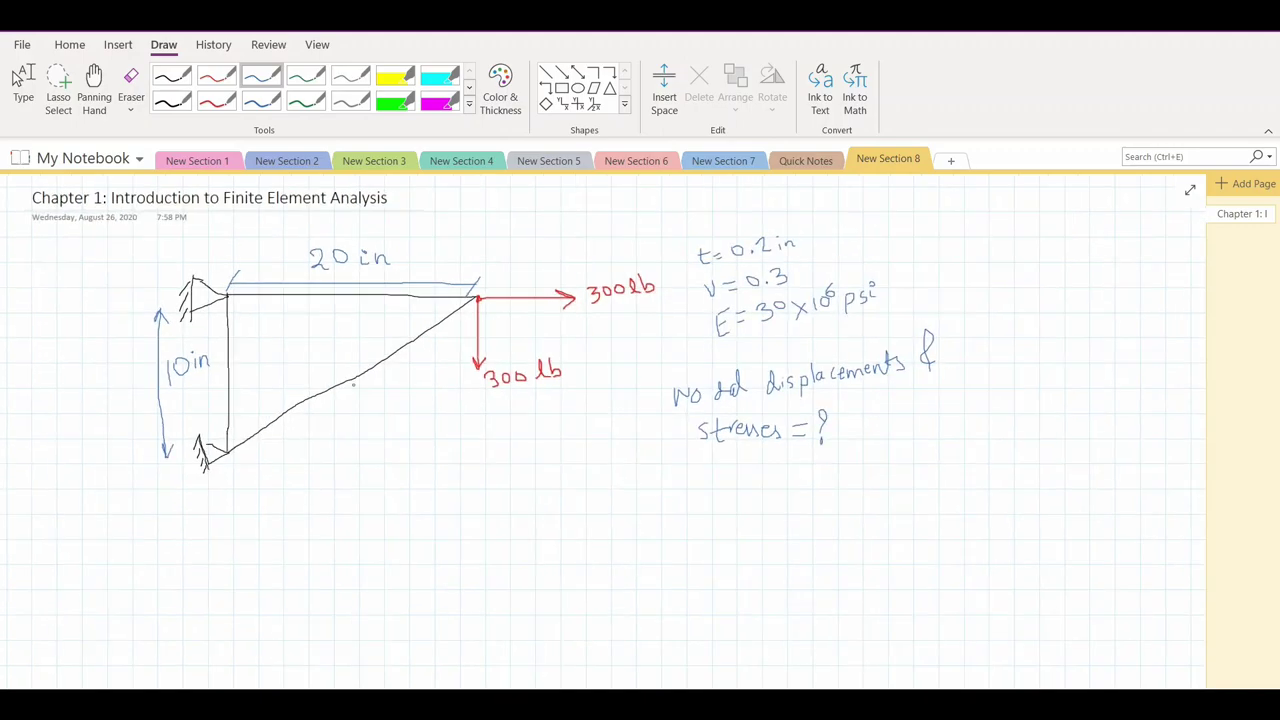
ctrl+scroll(276, 497, up, 2)
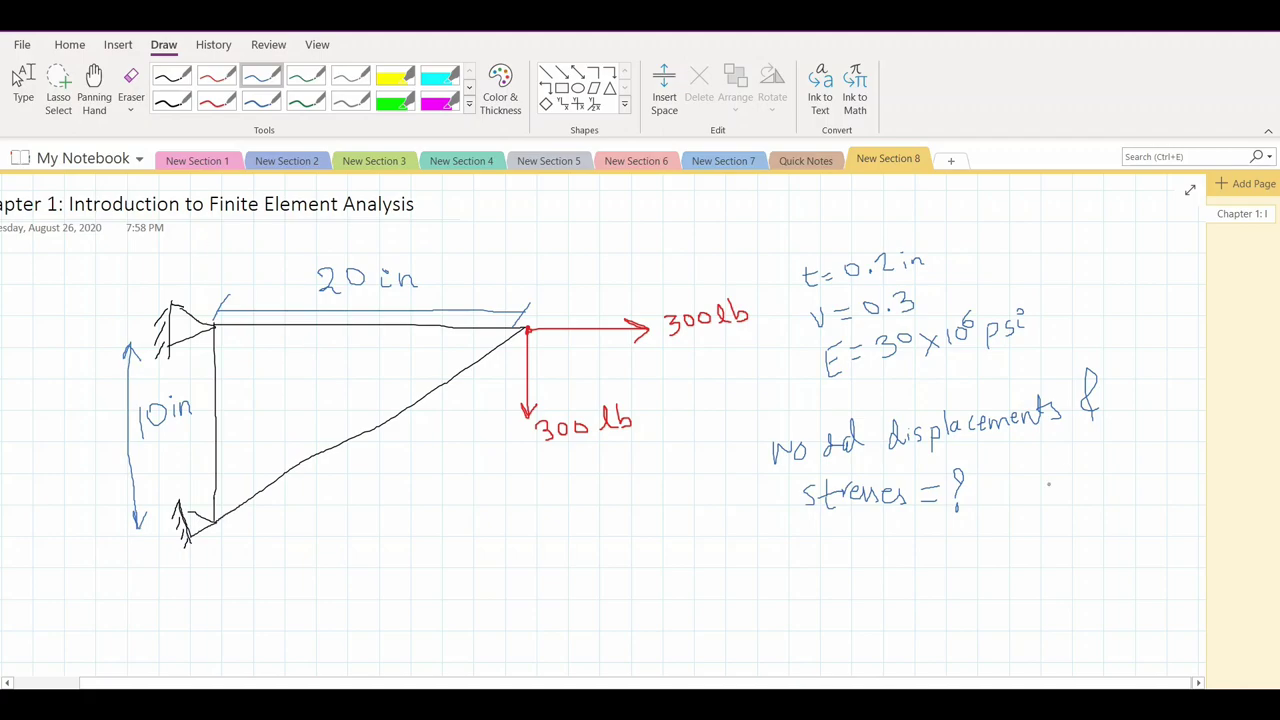
click(172, 78)
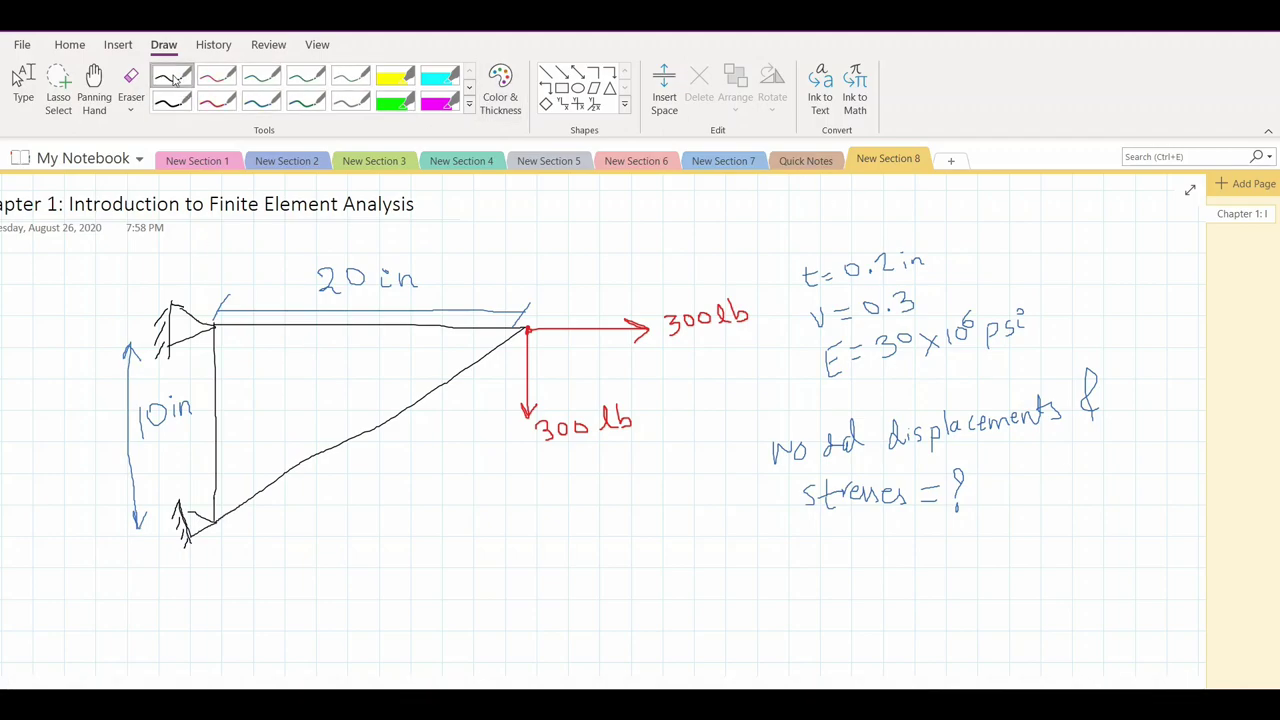
click(217, 101)
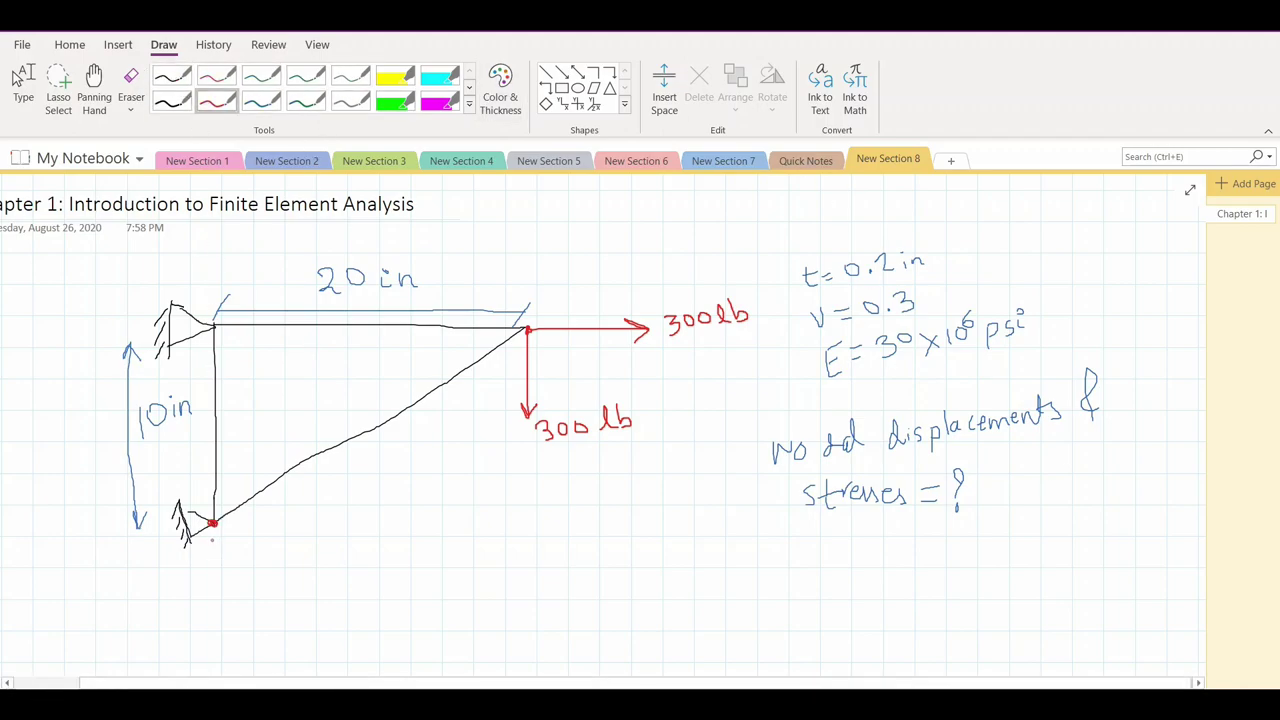
mouse_move(213, 535)
mouse_down()
mouse_move(214, 552)
mouse_move(226, 550)
mouse_up()
drag(205, 287, 216, 302)
mouse_move(524, 291)
mouse_down()
mouse_move(546, 296)
mouse_move(526, 305)
mouse_up()
mouse_move(301, 404)
mouse_down()
mouse_move(298, 367)
mouse_move(330, 356)
mouse_up()
Step: Draw green horizontal and vertical displacement arrows at all nodes, labelling u₁ and u₂ at node 1, u₃ and u₄ at node 2, and u₅ at node 3
click(261, 75)
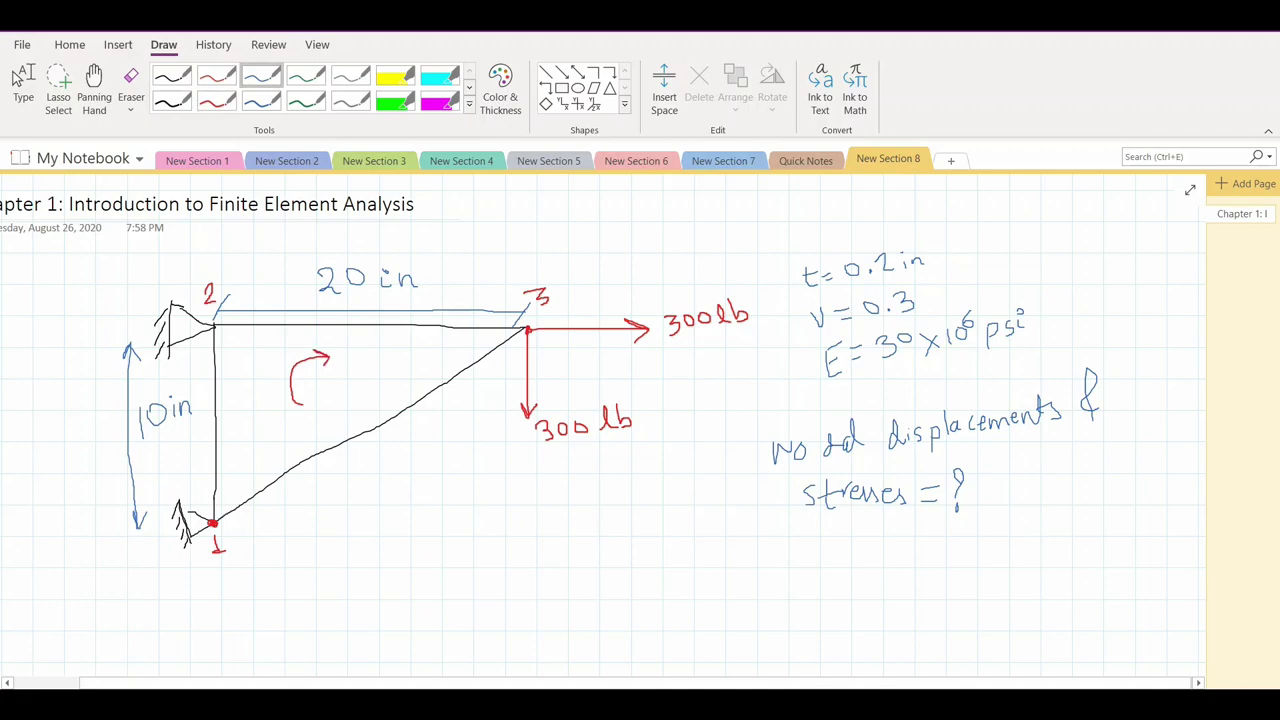
click(306, 101)
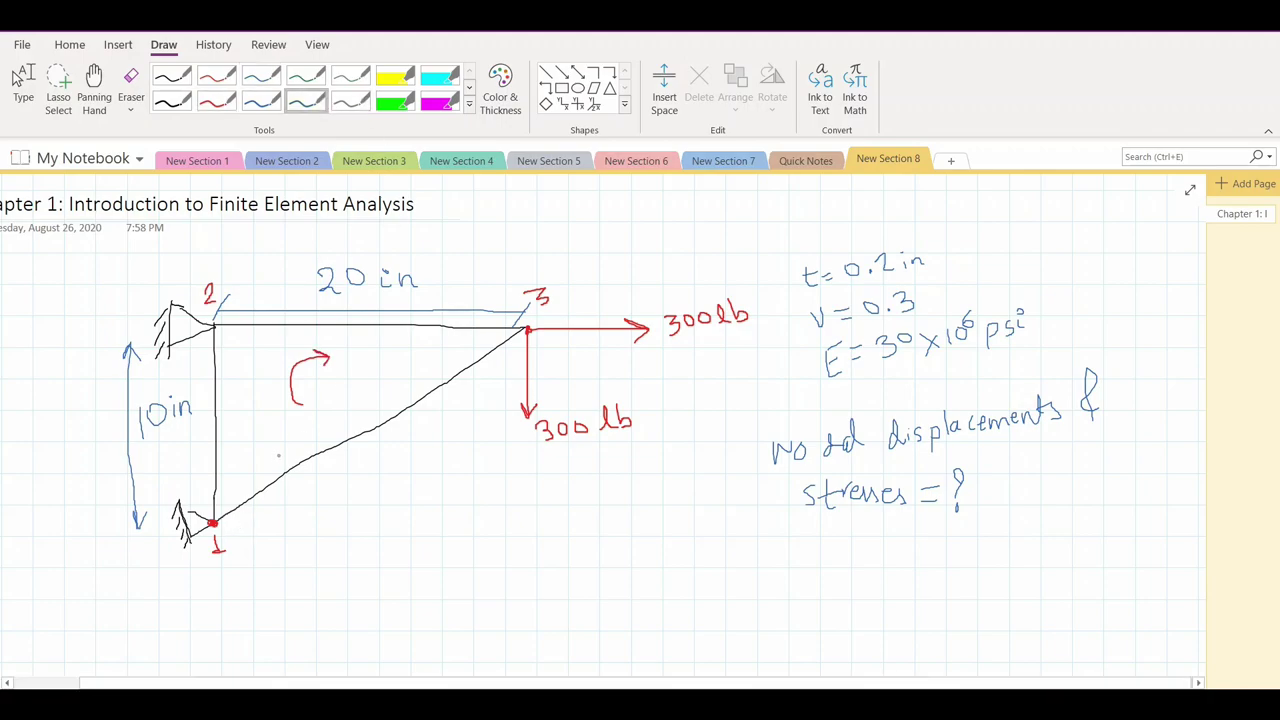
mouse_move(262, 528)
mouse_down()
mouse_move(300, 528)
mouse_move(321, 545)
mouse_move(257, 489)
mouse_move(295, 504)
mouse_up()
drag(327, 526, 328, 533)
mouse_move(219, 239)
mouse_down()
mouse_move(256, 276)
mouse_move(246, 285)
mouse_up()
drag(256, 270, 271, 293)
drag(211, 253, 259, 233)
drag(534, 232, 535, 275)
mouse_move(535, 275)
mouse_down()
mouse_move(618, 290)
mouse_move(607, 295)
mouse_move(624, 276)
mouse_up()
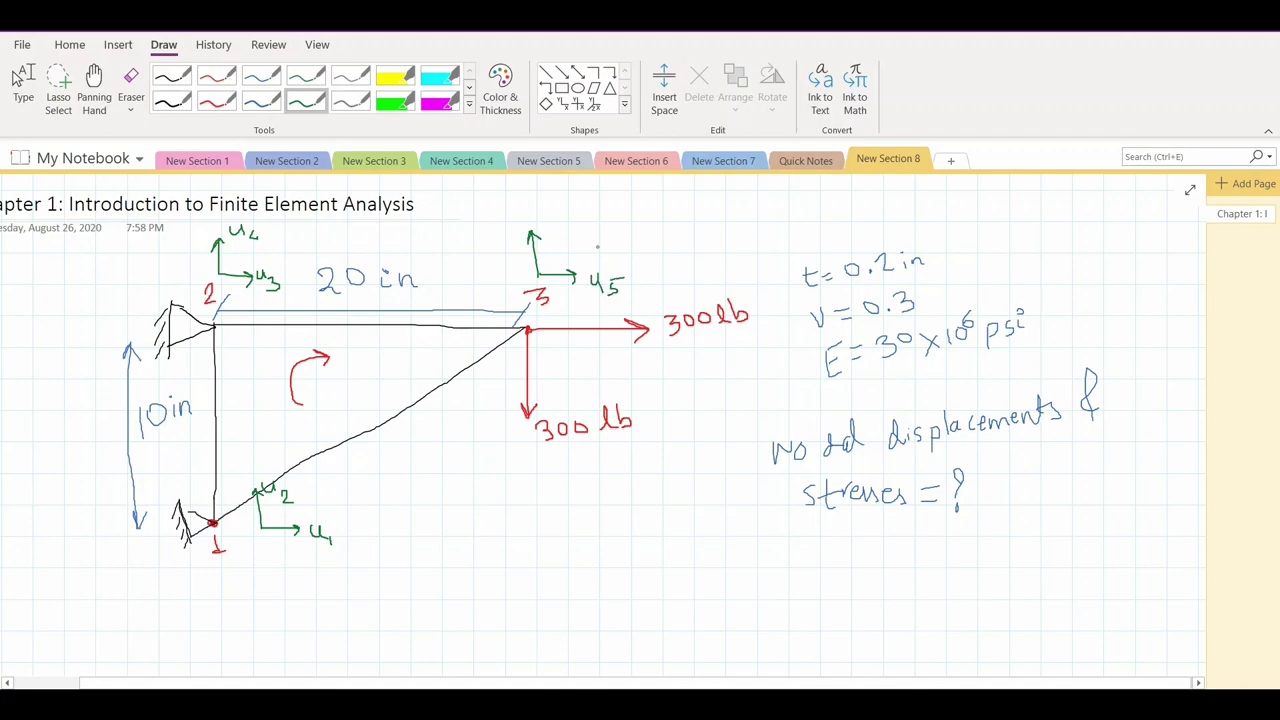
drag(533, 210, 557, 226)
Step: Write a circled 1 in green below the figure to start the first solution step
ctrl+scroll(170, 622, down, 1)
ctrl+scroll(170, 622, up, 1)
mouse_move(65, 509)
mouse_down()
mouse_move(68, 531)
mouse_move(64, 501)
mouse_up()
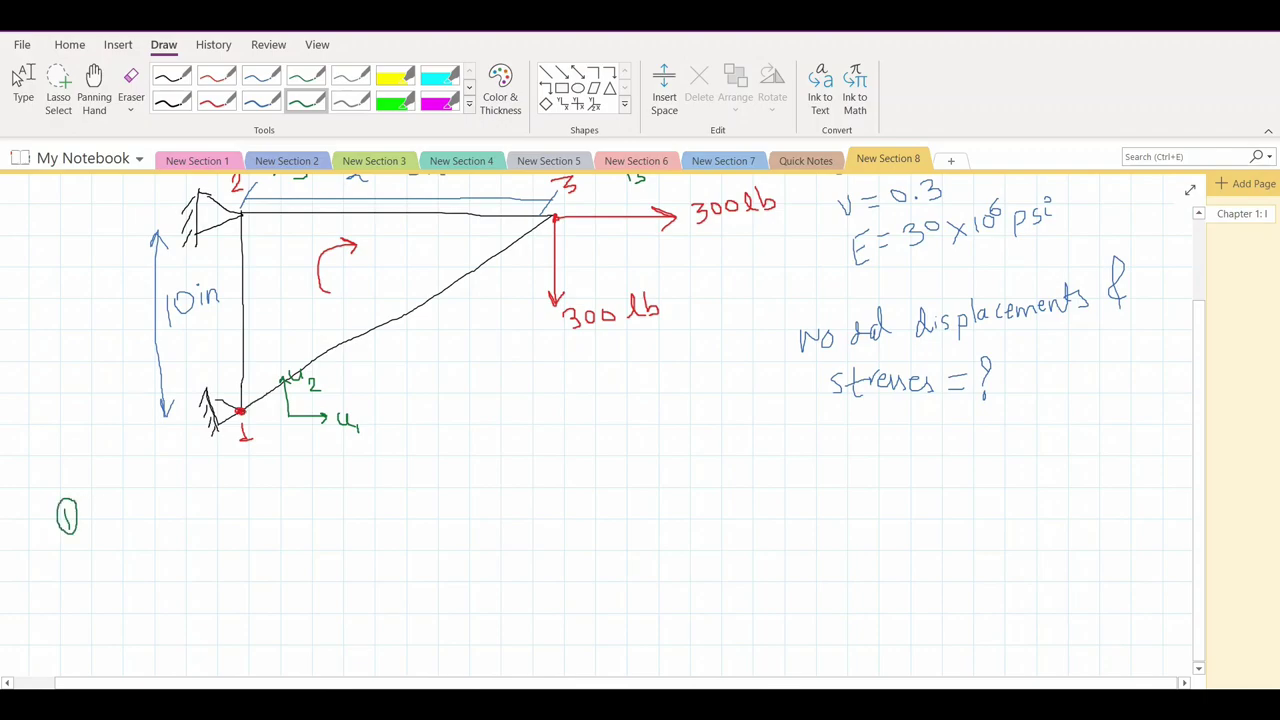
Step: Draw thick magenta coordinate axes from node 1, labelling the horizontal axis x and the vertical axis y
scroll(600, 420, up, 3)
click(439, 101)
mouse_move(246, 521)
mouse_down()
mouse_move(432, 512)
mouse_move(429, 548)
mouse_move(456, 517)
mouse_move(458, 550)
mouse_up()
drag(478, 504, 500, 546)
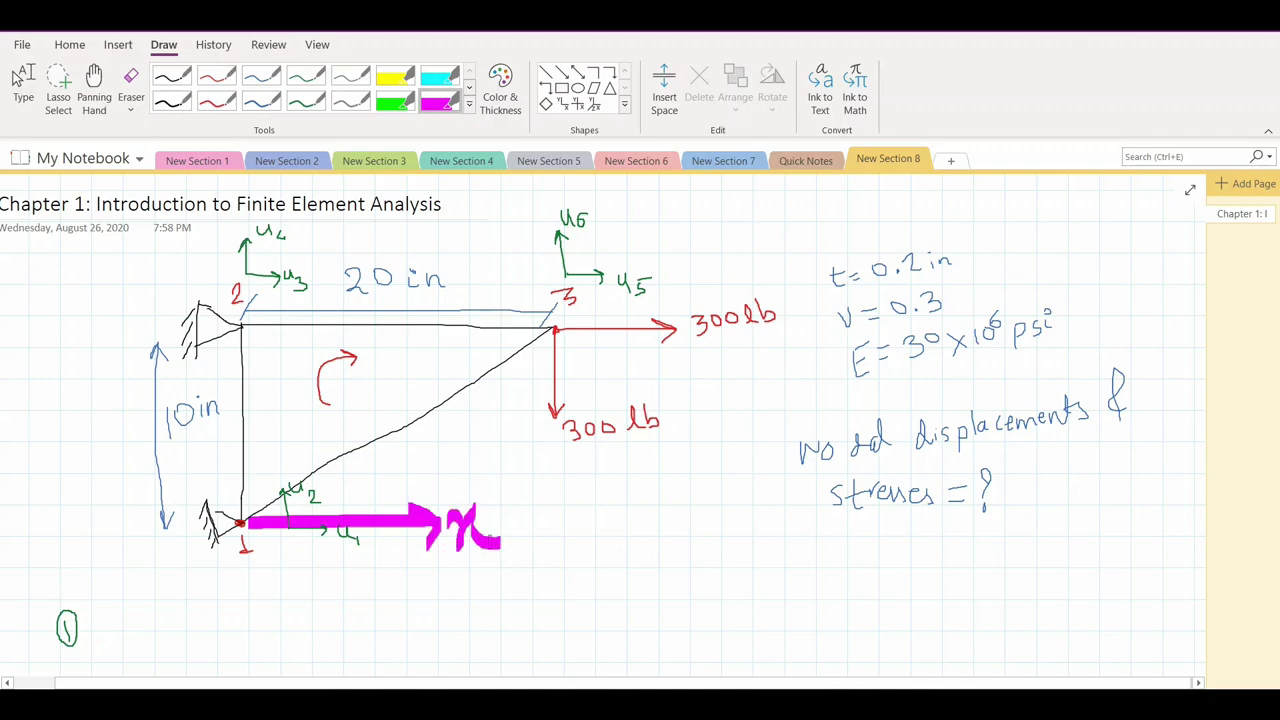
drag(248, 525, 232, 210)
mouse_move(231, 212)
mouse_down()
mouse_move(228, 245)
mouse_move(240, 245)
mouse_move(209, 258)
mouse_up()
drag(222, 230, 206, 288)
Step: Write the node coordinates in red beside the circled 1: 1 → (0,0), 2 → (0,10), 3 → (20,10)
click(216, 77)
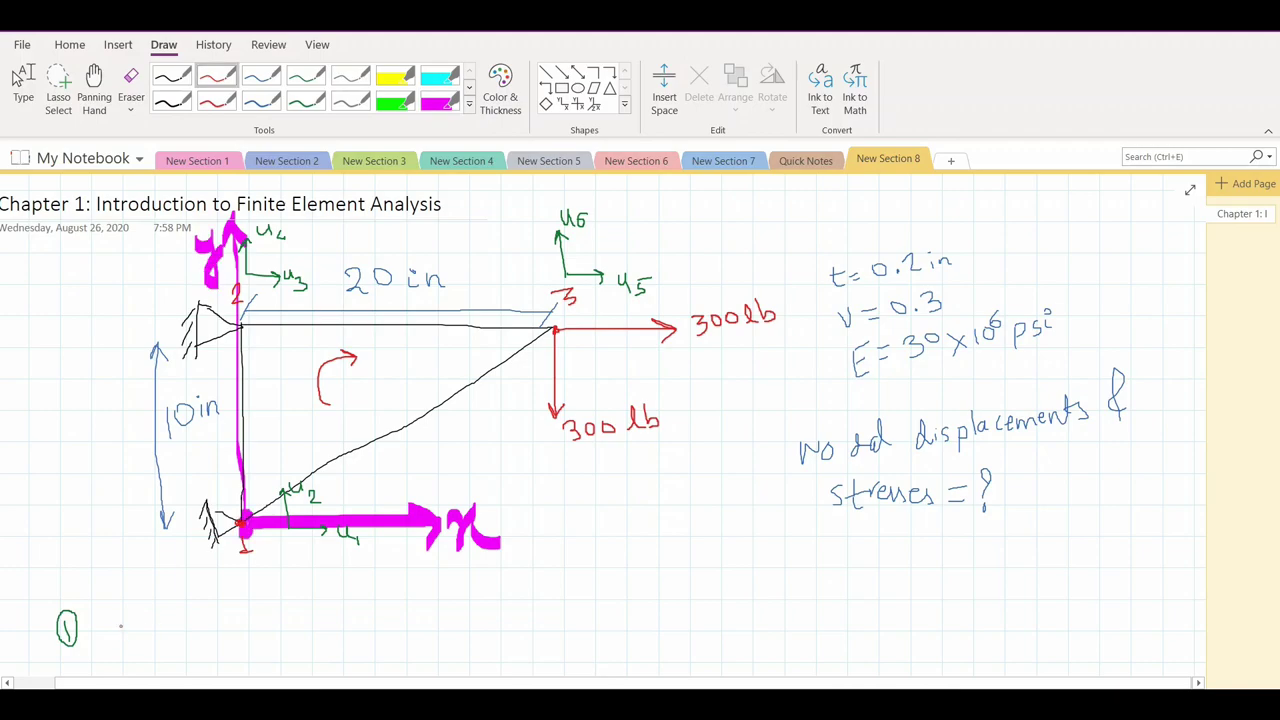
mouse_move(121, 614)
mouse_down()
mouse_move(110, 642)
mouse_move(186, 624)
mouse_up()
mouse_move(168, 617)
mouse_down()
mouse_move(186, 624)
mouse_move(174, 642)
mouse_move(226, 646)
mouse_move(252, 621)
mouse_move(266, 648)
mouse_move(292, 630)
mouse_move(282, 616)
mouse_up()
click(268, 628)
drag(276, 616, 329, 650)
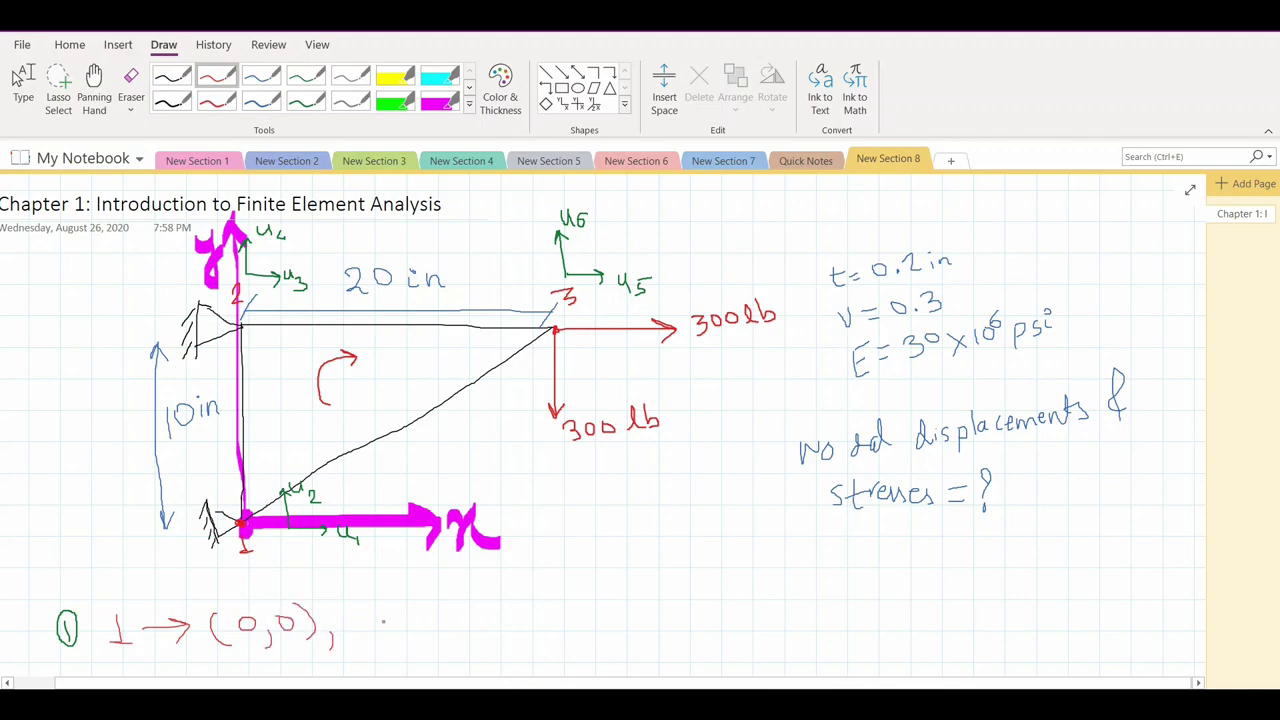
mouse_move(384, 614)
mouse_down()
mouse_move(396, 636)
mouse_move(446, 621)
mouse_up()
mouse_move(436, 615)
mouse_down()
mouse_move(440, 628)
mouse_move(486, 636)
mouse_up()
mouse_move(508, 605)
mouse_down()
mouse_move(501, 624)
mouse_move(509, 604)
mouse_move(527, 632)
mouse_move(571, 607)
mouse_move(609, 645)
mouse_up()
mouse_move(658, 598)
mouse_down()
mouse_move(680, 599)
mouse_move(663, 631)
mouse_move(741, 613)
mouse_up()
mouse_move(741, 613)
mouse_down()
mouse_move(733, 623)
mouse_move(769, 602)
mouse_move(790, 630)
mouse_move(802, 607)
mouse_move(795, 618)
mouse_move(811, 619)
mouse_up()
mouse_move(826, 590)
mouse_down()
mouse_move(816, 603)
mouse_move(828, 590)
mouse_move(870, 610)
mouse_move(888, 590)
mouse_move(902, 624)
mouse_up()
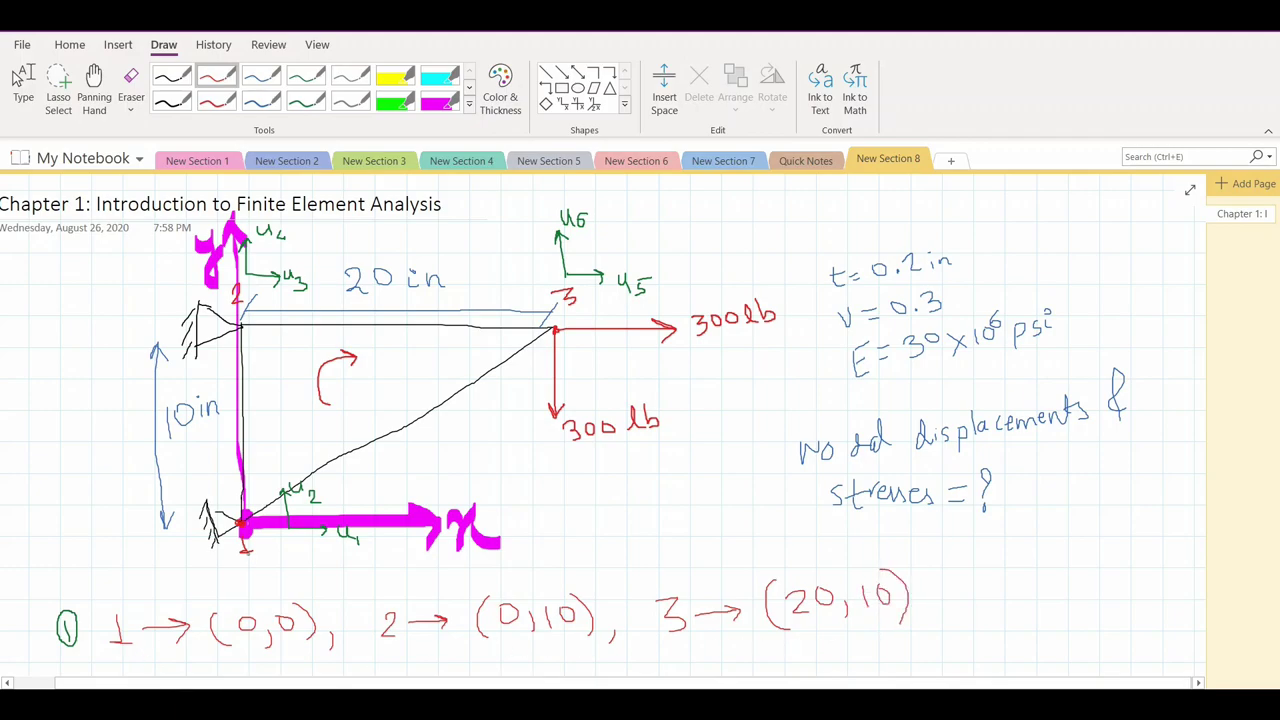
Step: Write a circled 2 in green with B = 1/(2Δ) times the 3×6 matrix of b and c coefficients below the coordinates
key(ctrl+minus)
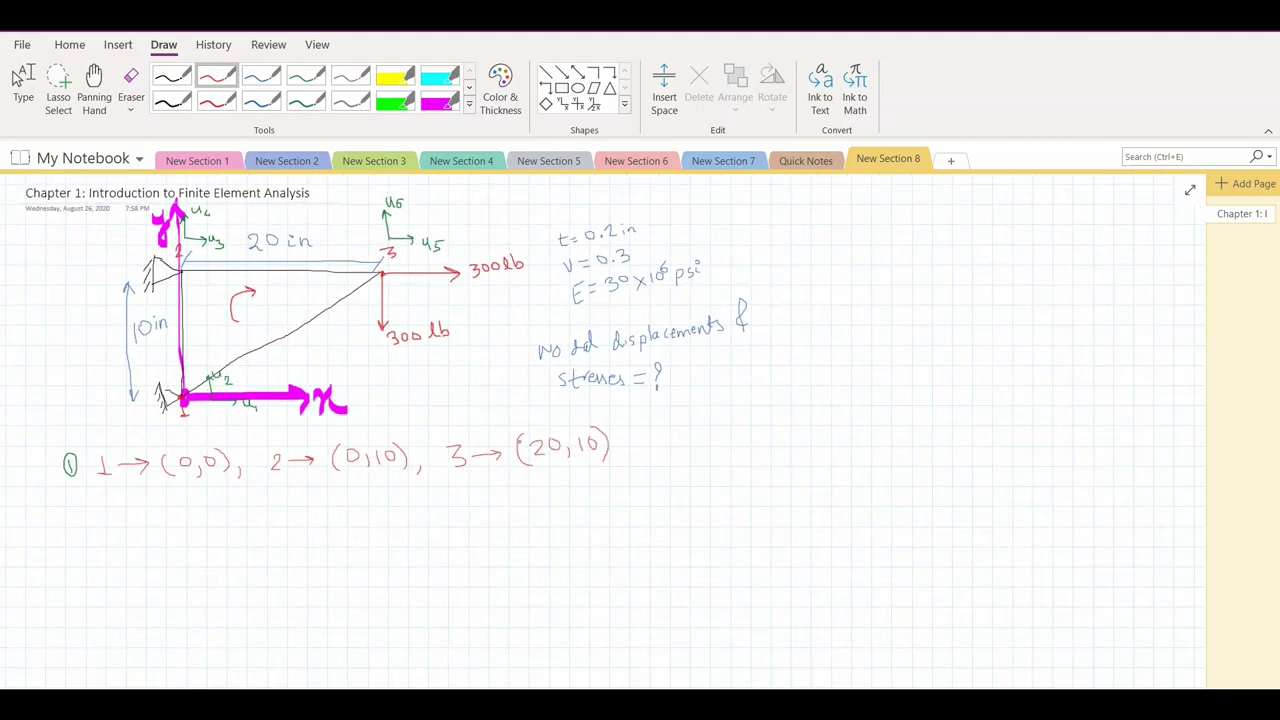
ctrl+scroll(68, 512, up, 3)
click(305, 76)
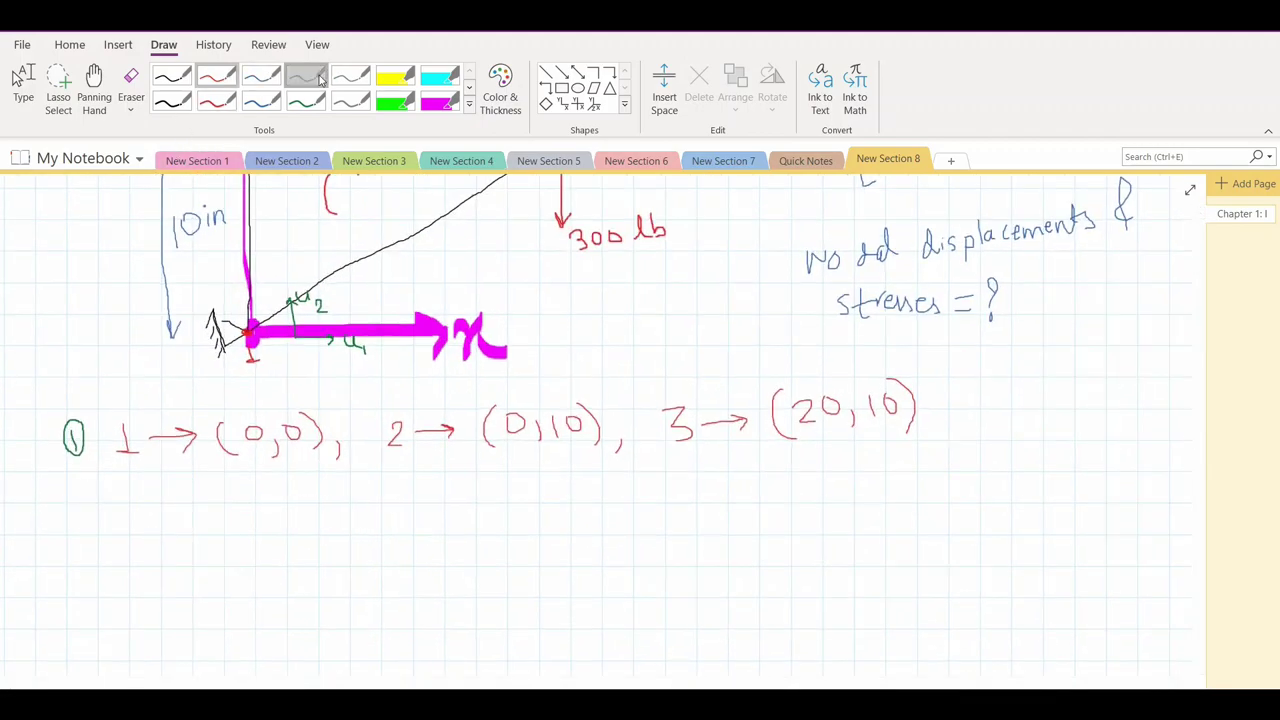
mouse_move(75, 517)
mouse_down()
mouse_move(90, 535)
mouse_move(62, 512)
mouse_move(104, 541)
mouse_move(99, 516)
mouse_move(150, 560)
mouse_move(152, 545)
mouse_move(152, 558)
mouse_move(197, 539)
mouse_move(198, 550)
mouse_up()
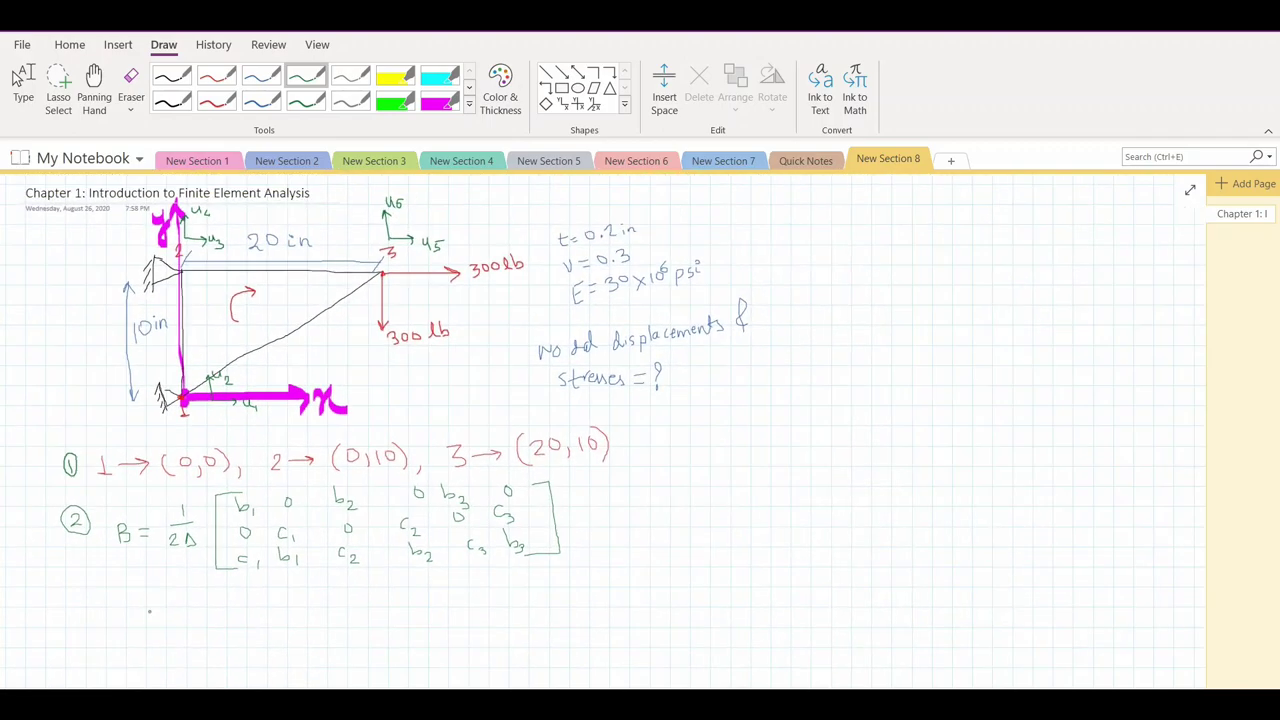
Step: Write b₁ = y₂ − y₃ = 0 below the B matrix and underline the nodal coordinates in green
ctrl+scroll(600, 420, up, 3)
mouse_move(131, 592)
mouse_down()
mouse_move(226, 627)
mouse_move(240, 613)
mouse_move(235, 646)
mouse_move(244, 629)
mouse_move(262, 639)
mouse_move(272, 622)
mouse_move(302, 619)
mouse_move(305, 644)
mouse_move(313, 627)
mouse_move(332, 639)
mouse_move(323, 629)
mouse_move(326, 639)
mouse_move(362, 612)
mouse_move(362, 624)
mouse_move(397, 602)
mouse_up()
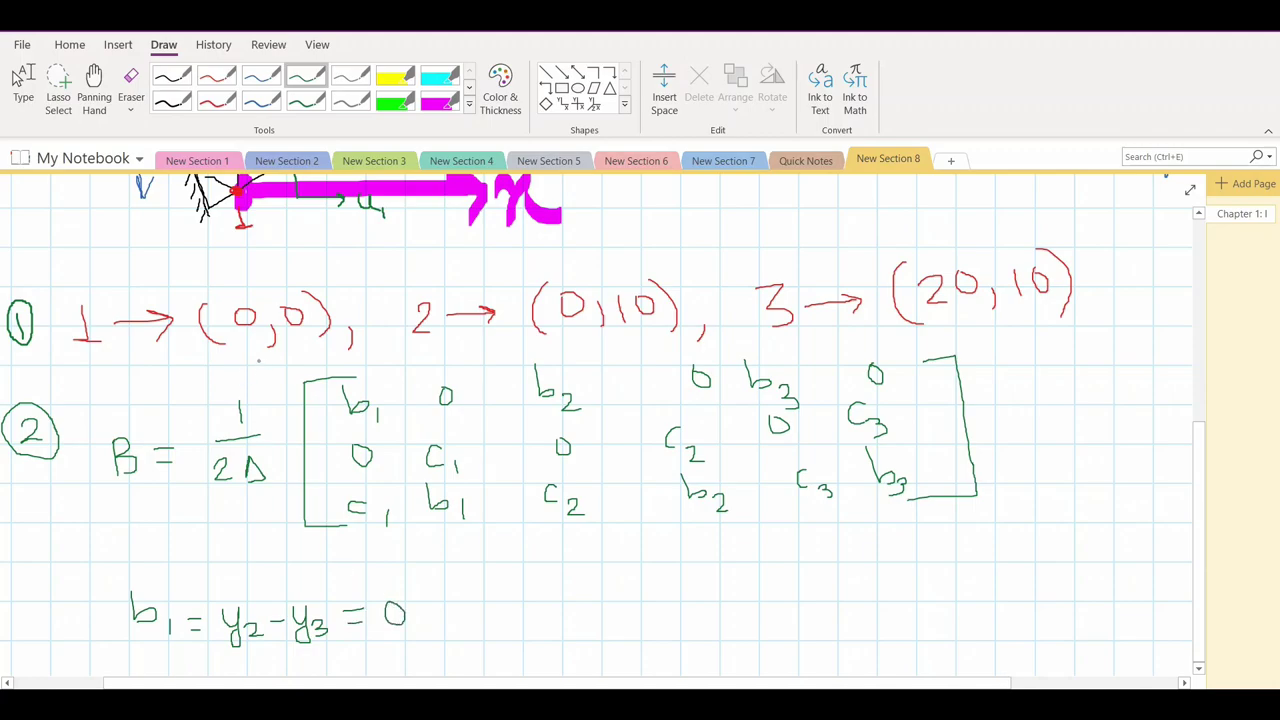
drag(239, 339, 300, 337)
drag(943, 322, 1042, 321)
Step: Write b₂ = y₃ − y₁ = 10 in green after the b₁ equation, separated by a comma
drag(459, 620, 451, 632)
drag(497, 589, 514, 606)
drag(525, 608, 546, 622)
drag(562, 598, 579, 596)
mouse_move(562, 607)
mouse_down()
mouse_move(610, 593)
mouse_move(601, 632)
mouse_move(667, 610)
mouse_up()
mouse_move(672, 590)
mouse_down()
mouse_move(659, 634)
mouse_move(683, 624)
mouse_up()
drag(694, 602, 716, 600)
mouse_move(698, 618)
mouse_down()
mouse_move(767, 600)
mouse_move(756, 590)
mouse_up()
click(777, 592)
Step: Write b₃ = y₁ − y₂ = −10 in green after the b₂ equation, preceded by a separator
drag(838, 606, 832, 620)
mouse_move(866, 576)
mouse_down()
mouse_move(906, 612)
mouse_move(936, 589)
mouse_move(936, 603)
mouse_move(956, 594)
mouse_up()
mouse_move(962, 568)
mouse_down()
mouse_move(954, 610)
mouse_move(950, 588)
mouse_move(968, 602)
mouse_move(1000, 585)
mouse_up()
mouse_move(1004, 570)
mouse_down()
mouse_move(1014, 604)
mouse_move(1012, 580)
mouse_move(1093, 575)
mouse_move(1101, 588)
mouse_move(1129, 572)
mouse_move(1114, 565)
mouse_up()
Step: Draw a green clockwise cycle of arrows y₁ → y₂ → y₃ → y₁ below the b equations
ctrl+scroll(640, 430, up, 2)
ctrl+scroll(640, 430, down, 2)
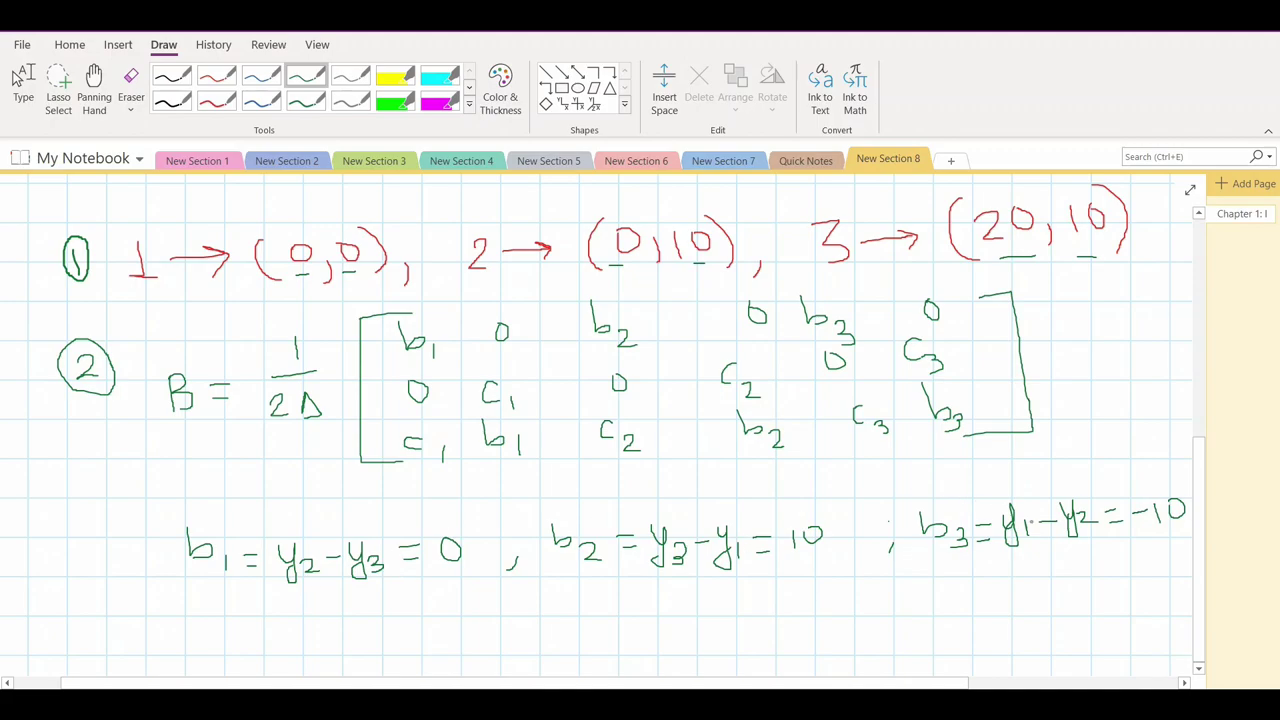
mouse_move(792, 578)
mouse_down()
mouse_move(806, 598)
mouse_move(790, 606)
mouse_up()
ctrl+scroll(817, 548, down, 2)
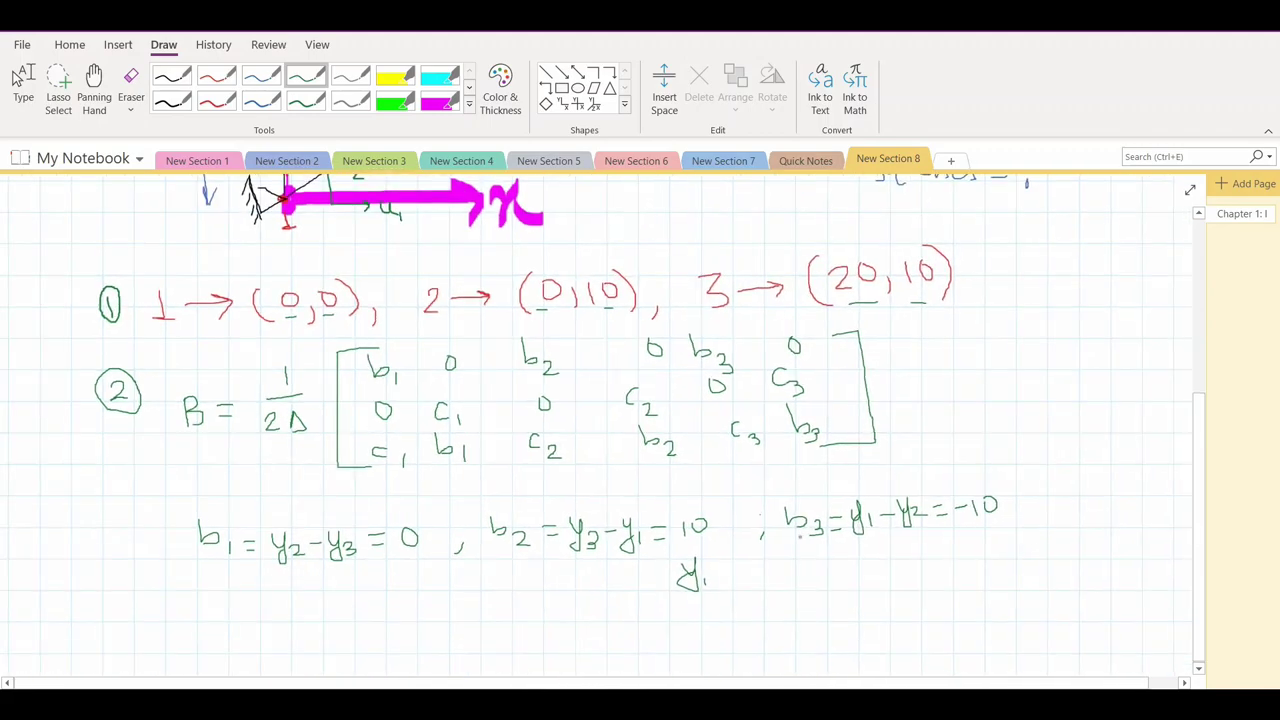
mouse_move(745, 600)
mouse_down()
mouse_move(752, 630)
mouse_move(795, 624)
mouse_up()
mouse_move(648, 624)
mouse_down()
mouse_move(658, 653)
mouse_move(672, 653)
mouse_up()
drag(740, 614, 702, 650)
mouse_move(662, 608)
mouse_down()
mouse_move(664, 622)
mouse_move(675, 592)
mouse_move(732, 574)
mouse_move(746, 589)
mouse_up()
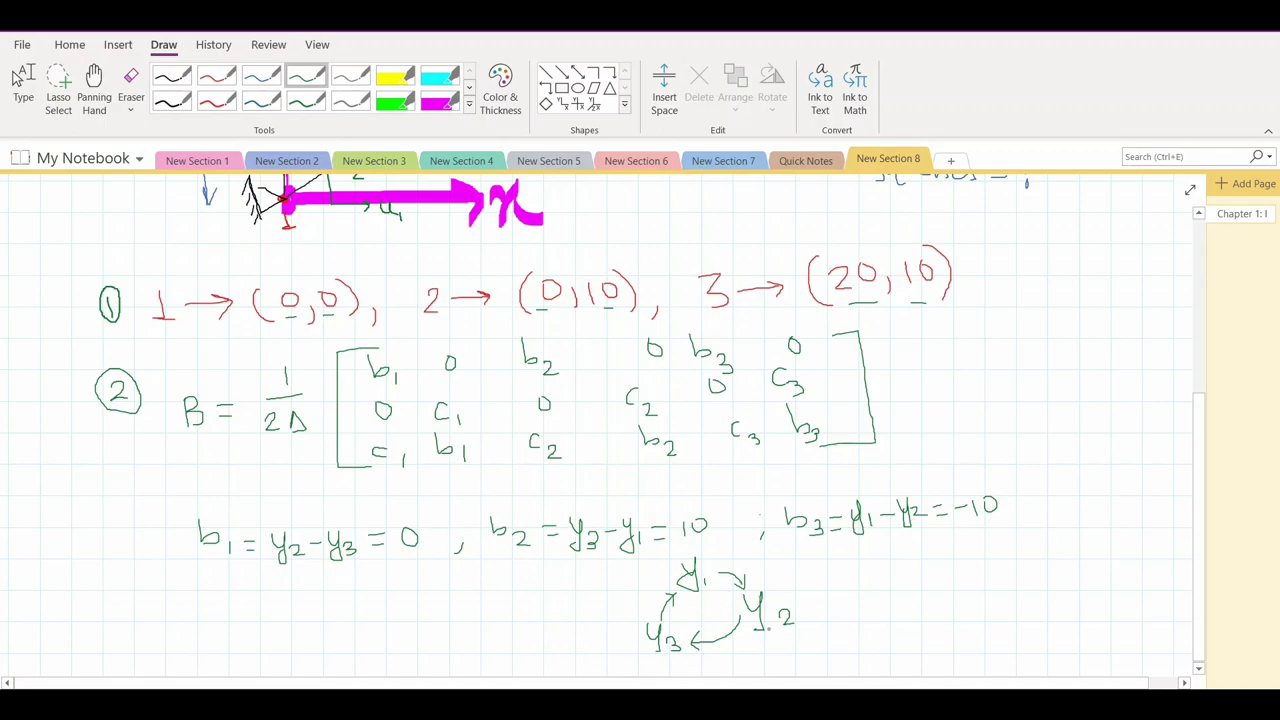
Step: Write c₁ = x₃ − x₂ = 20, c₂ = x₁ − x₃ = −20 and c₃ = x₂ − x₁ = 0 below the b₁ equation
ctrl+scroll(600, 420, up, 1)
mouse_move(200, 504)
mouse_down()
mouse_move(184, 503)
mouse_move(200, 536)
mouse_move(276, 516)
mouse_move(298, 538)
mouse_move(323, 520)
mouse_move(373, 538)
mouse_move(439, 502)
mouse_up()
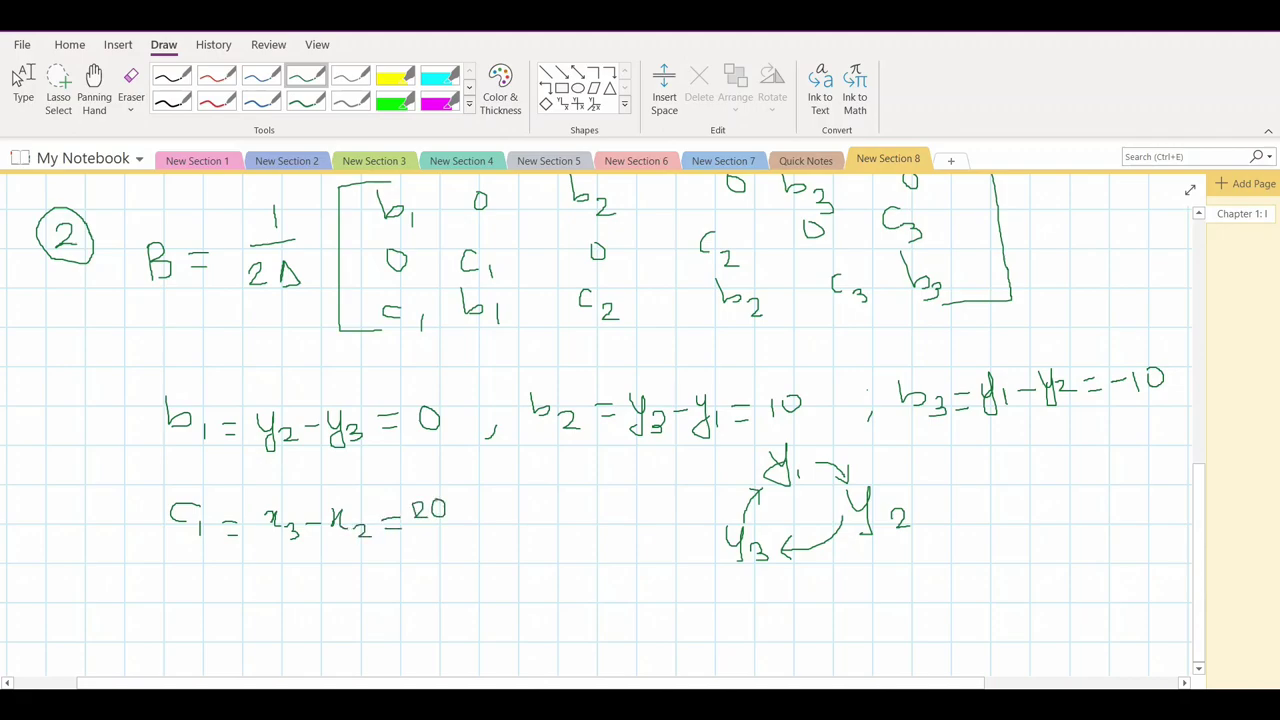
drag(189, 577, 201, 575)
drag(207, 590, 306, 596)
drag(320, 591, 320, 604)
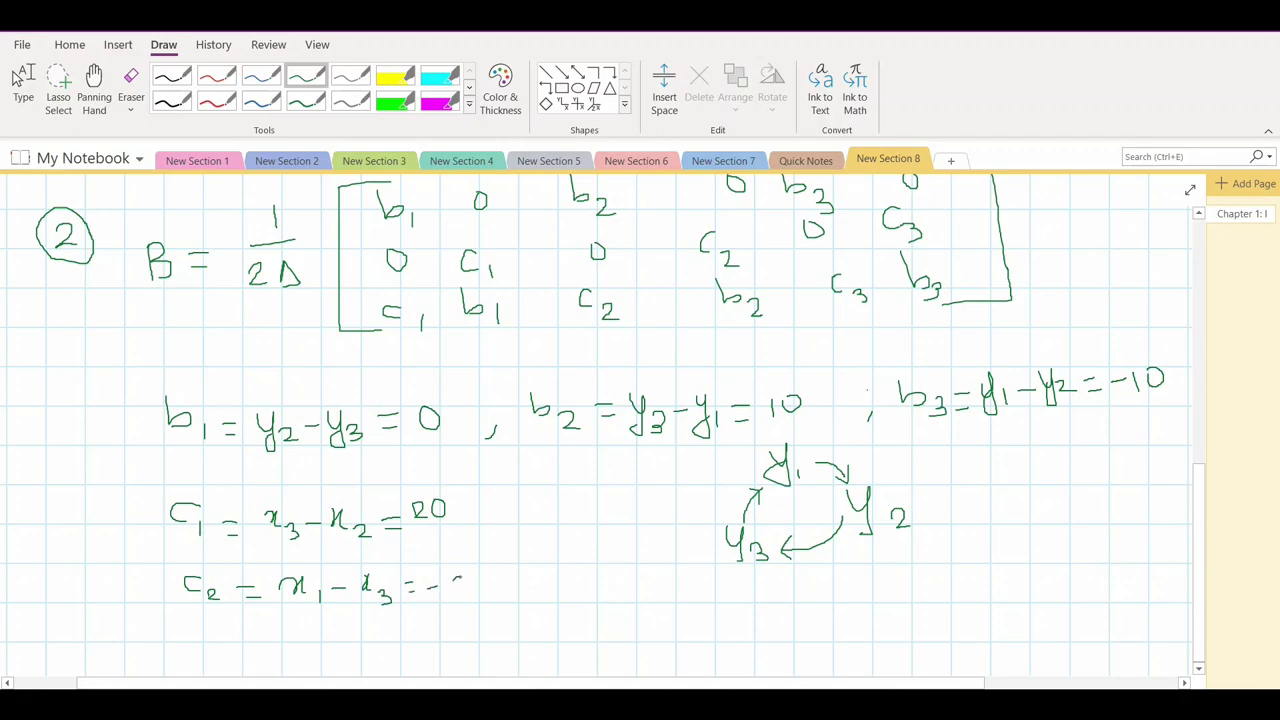
mouse_move(453, 577)
mouse_down()
mouse_move(466, 592)
mouse_move(481, 575)
mouse_up()
mouse_move(200, 641)
mouse_down()
mouse_move(222, 667)
mouse_move(248, 666)
mouse_up()
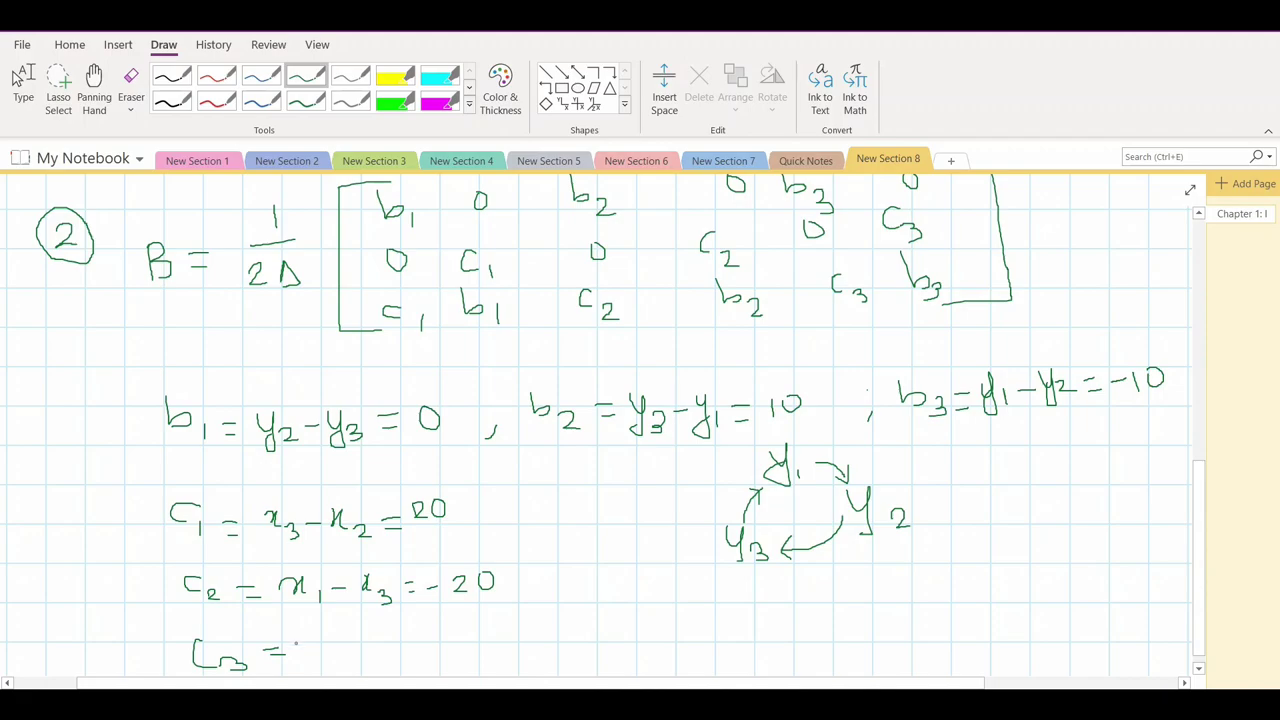
mouse_move(327, 648)
mouse_down()
mouse_move(344, 659)
mouse_move(394, 650)
mouse_up()
mouse_move(458, 624)
mouse_down()
mouse_move(474, 630)
mouse_move(459, 622)
mouse_up()
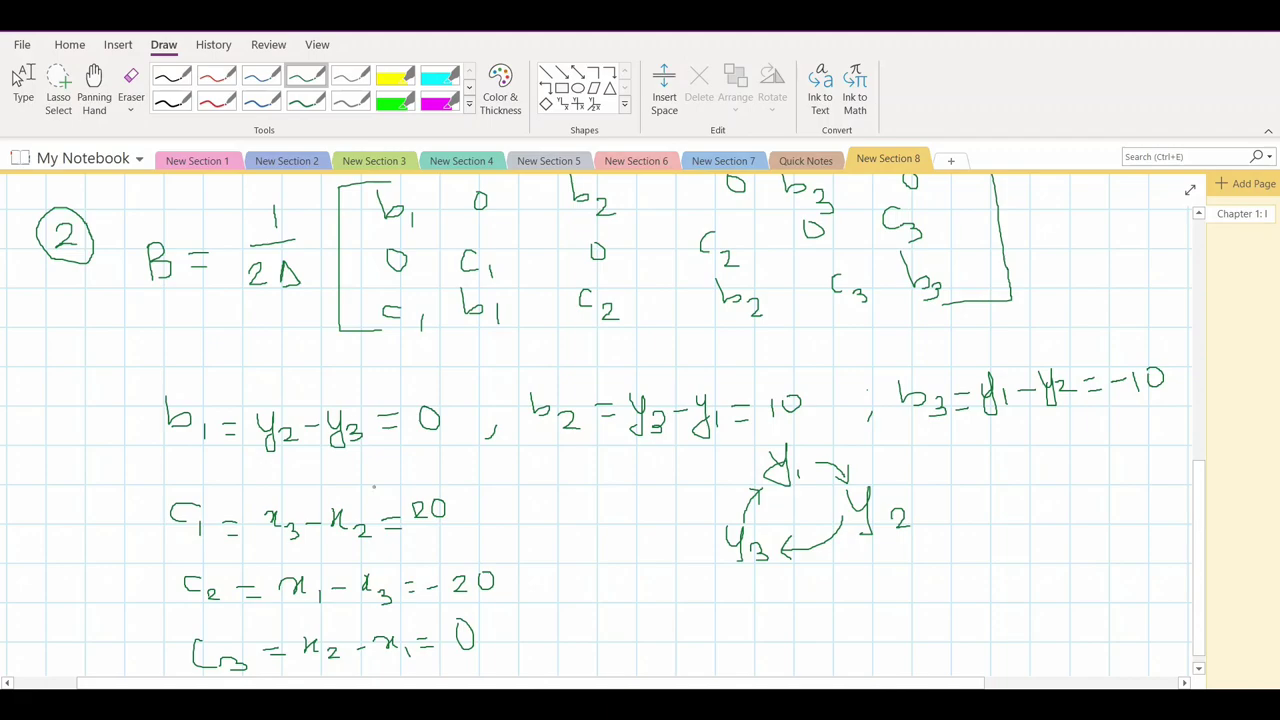
Step: Draw a red counterclockwise cycle of arrows x₁ → x₃ → x₂ → x₁ beside the c equations
click(217, 79)
drag(581, 519, 591, 540)
drag(669, 571, 677, 594)
drag(698, 590, 716, 606)
drag(523, 603, 539, 620)
drag(547, 596, 536, 618)
mouse_move(556, 608)
mouse_down()
mouse_move(570, 617)
mouse_move(562, 627)
mouse_move(641, 614)
mouse_up()
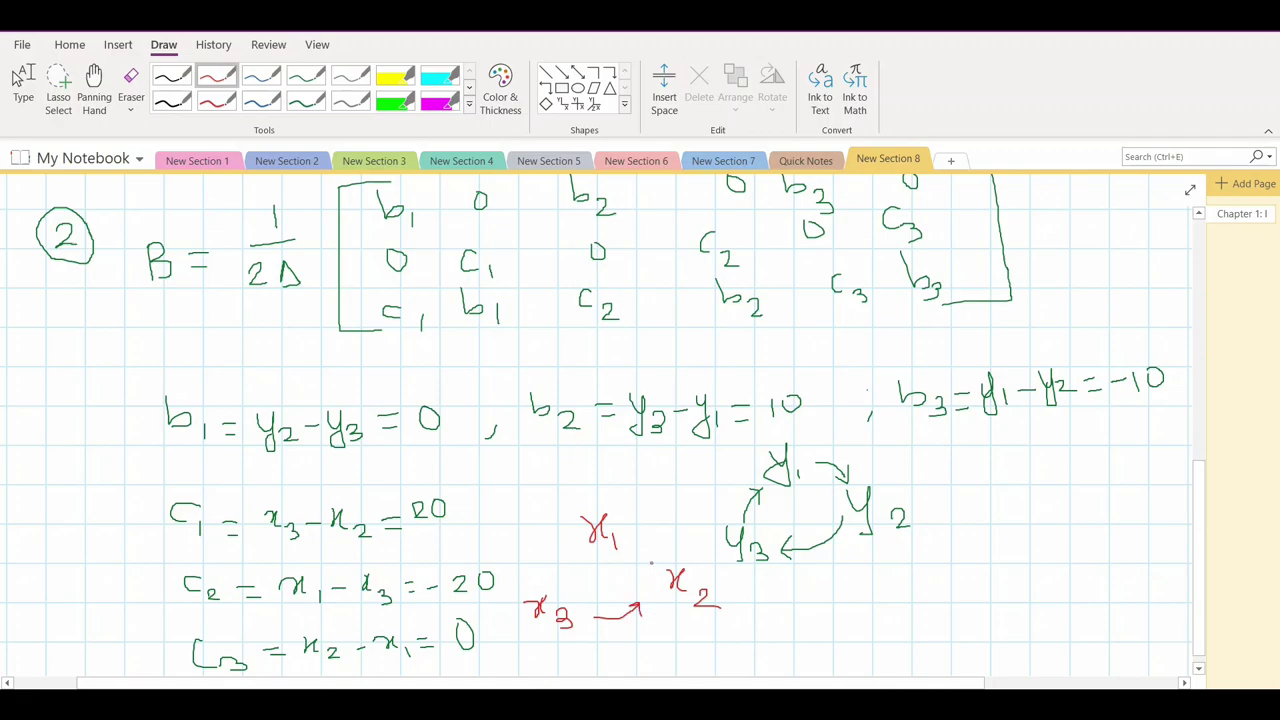
mouse_move(655, 558)
mouse_down()
mouse_move(632, 548)
mouse_move(560, 564)
mouse_move(553, 578)
mouse_up()
Step: Write Δ in red as half the determinant of ones, x and y terms, substitute the nodal coordinates and write −100 in² as the result
ctrl+scroll(283, 614, down, 3)
ctrl+scroll(212, 646, up, 2)
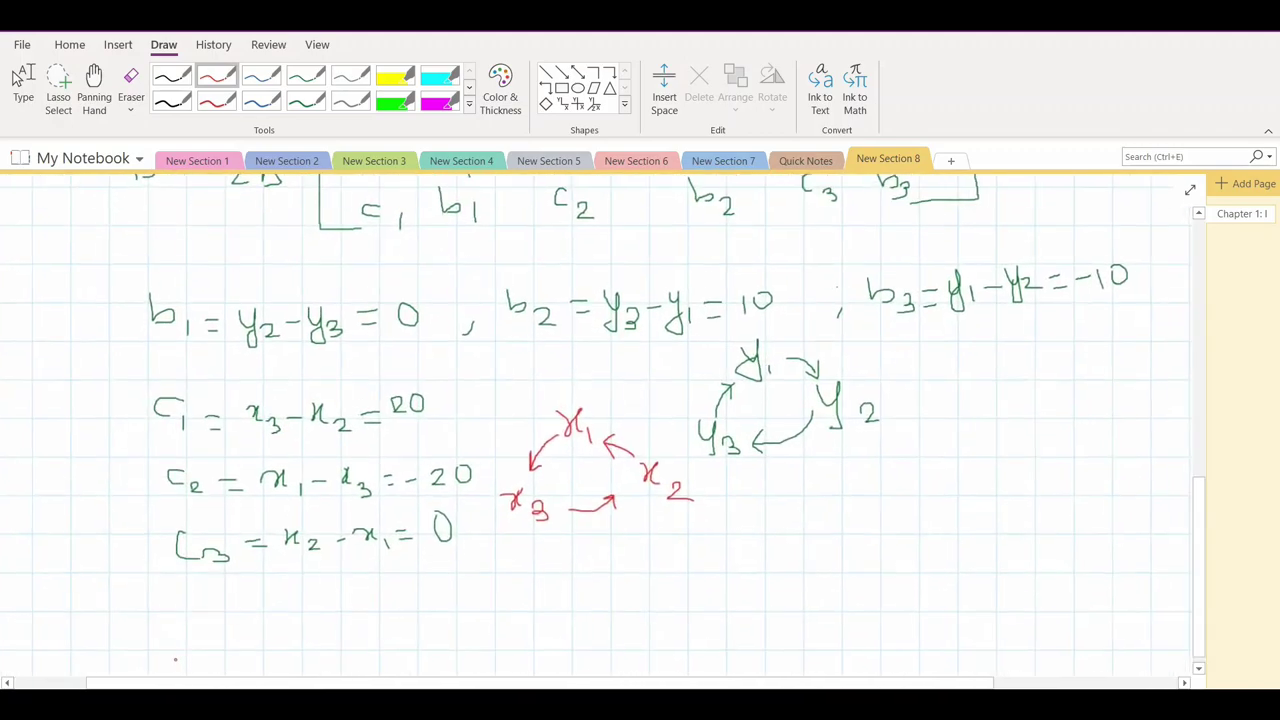
mouse_move(200, 612)
mouse_down()
mouse_move(190, 645)
mouse_move(240, 624)
mouse_up()
drag(262, 604, 284, 604)
ctrl+scroll(240, 614, down, 1)
drag(262, 614, 313, 630)
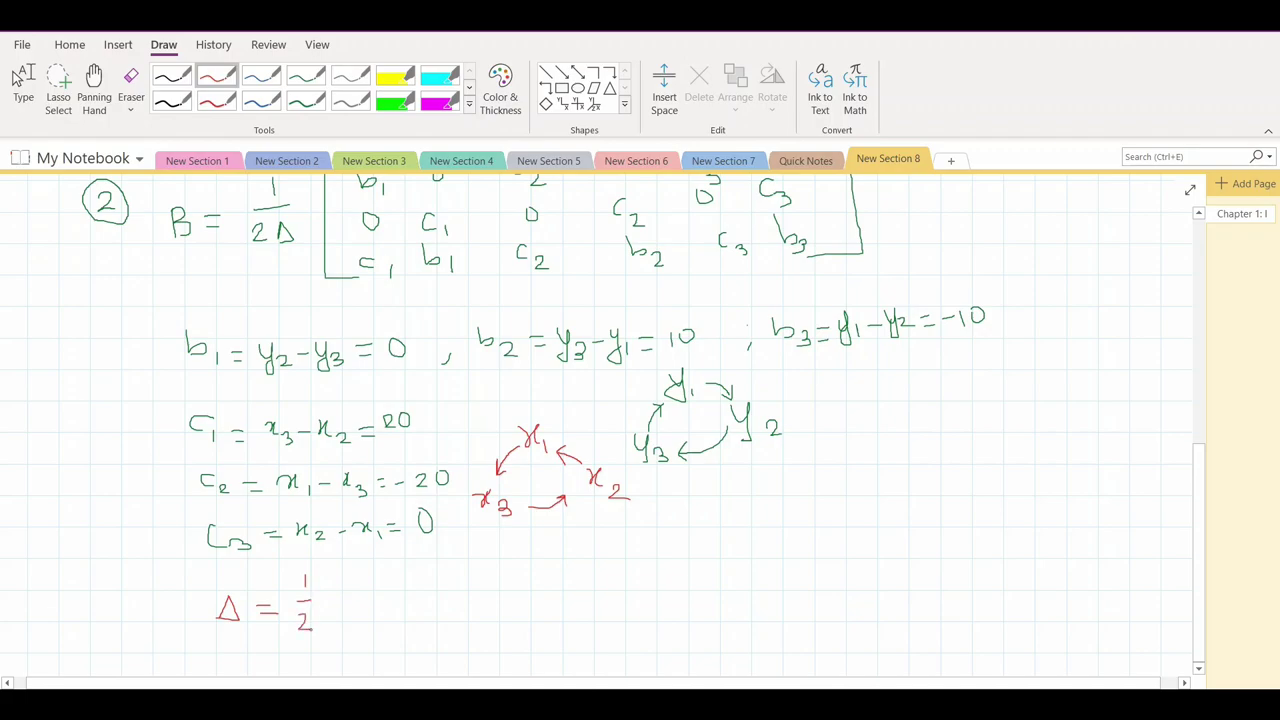
drag(347, 551, 348, 655)
drag(552, 547, 564, 655)
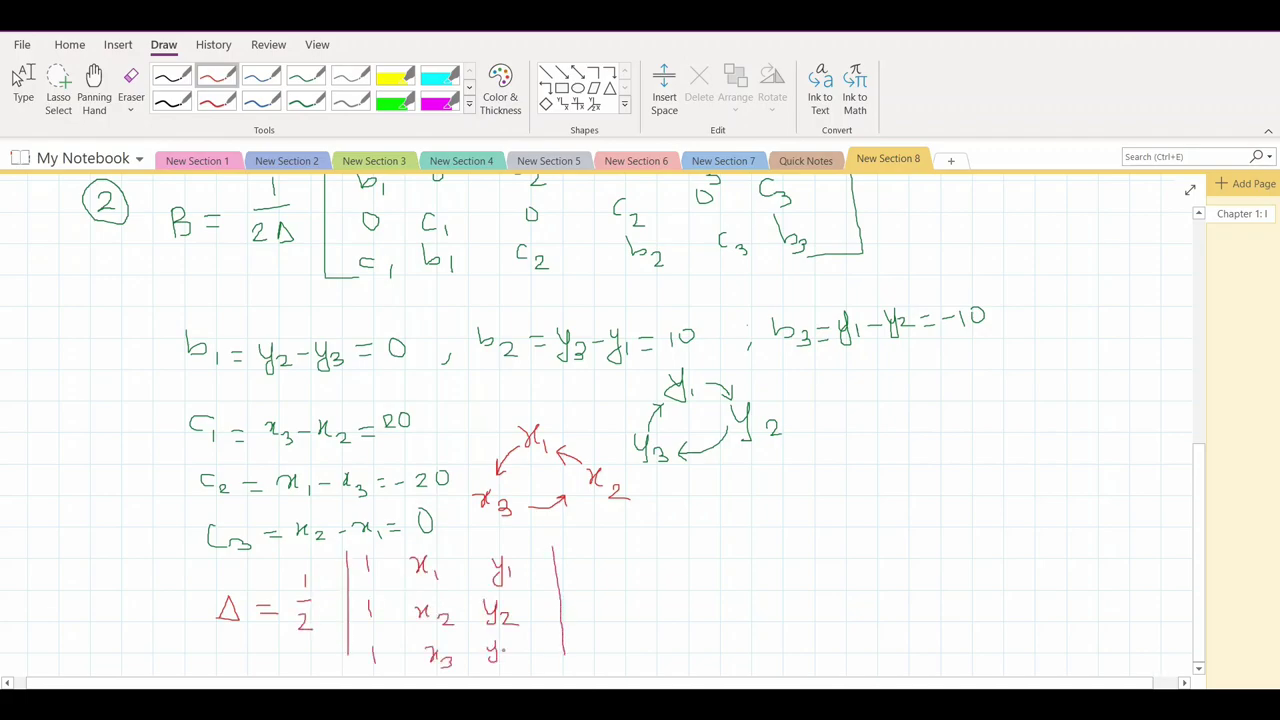
drag(581, 590, 594, 589)
drag(585, 599, 609, 597)
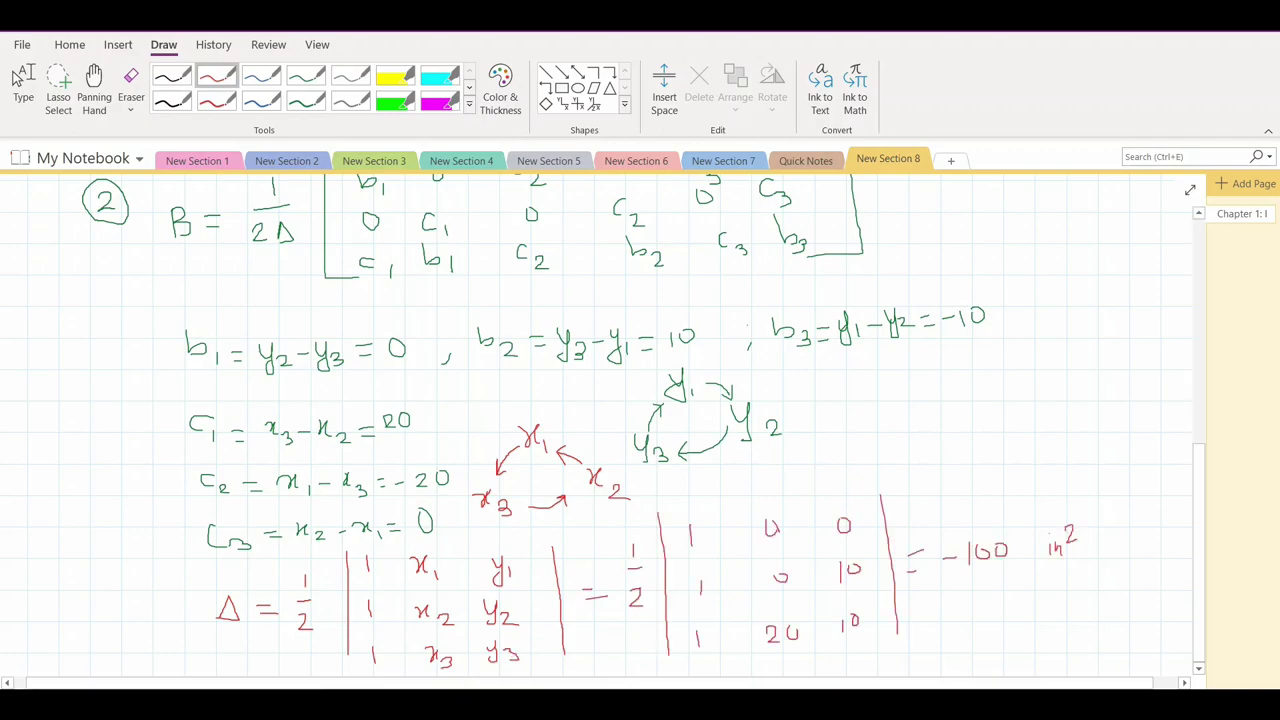
Step: Write the numeric B matrix in red below the area calculation, with the factor −1/200 and the substituted b and c values
ctrl+scroll(629, 449, down, 2)
scroll(629, 449, down, 1)
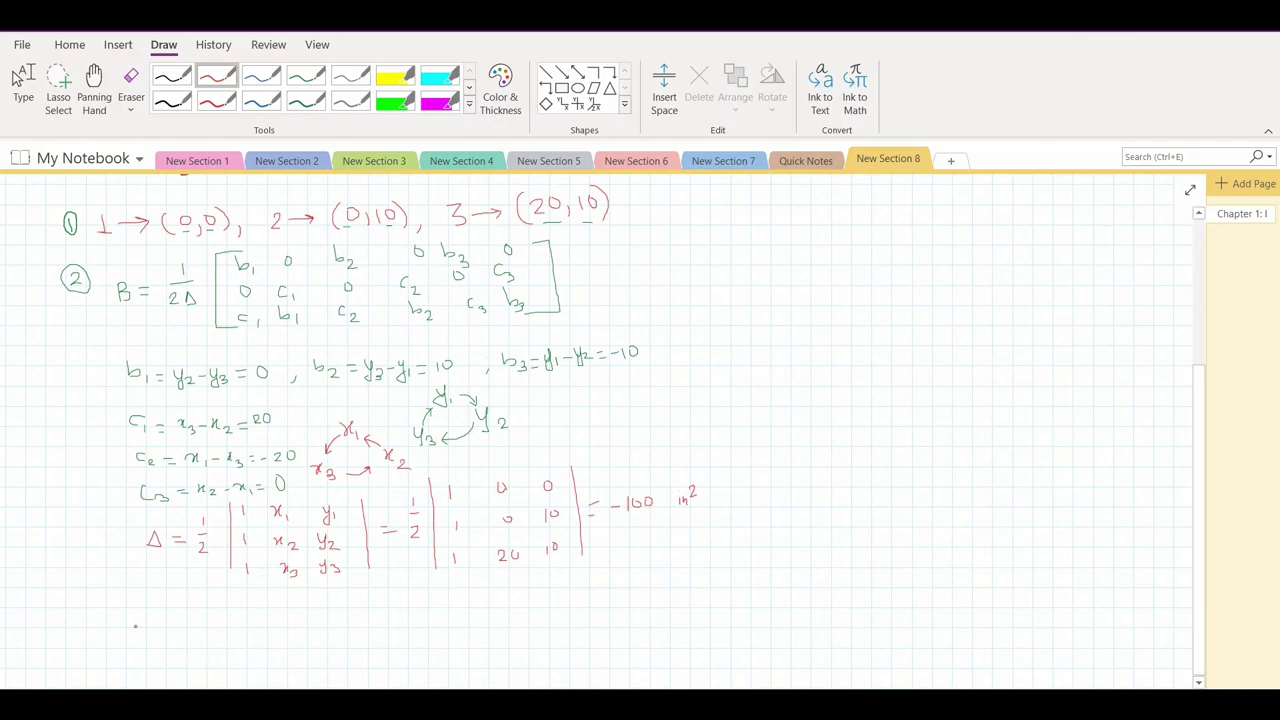
ctrl+scroll(141, 634, up, 2)
ctrl+scroll(141, 634, down, 1)
scroll(141, 634, up, 1)
ctrl+scroll(141, 634, down, 1)
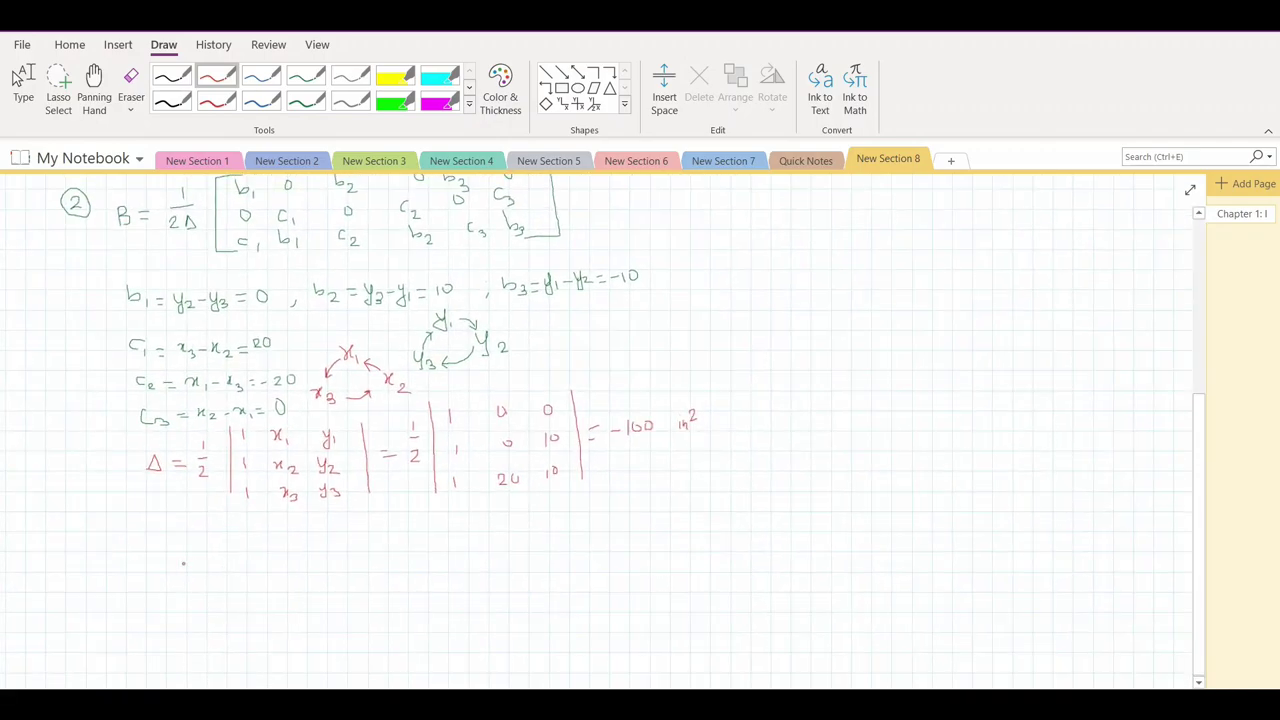
ctrl+scroll(156, 557, up, 2)
scroll(156, 557, down, 1)
mouse_move(152, 553)
mouse_down()
mouse_move(152, 586)
mouse_move(153, 574)
mouse_up()
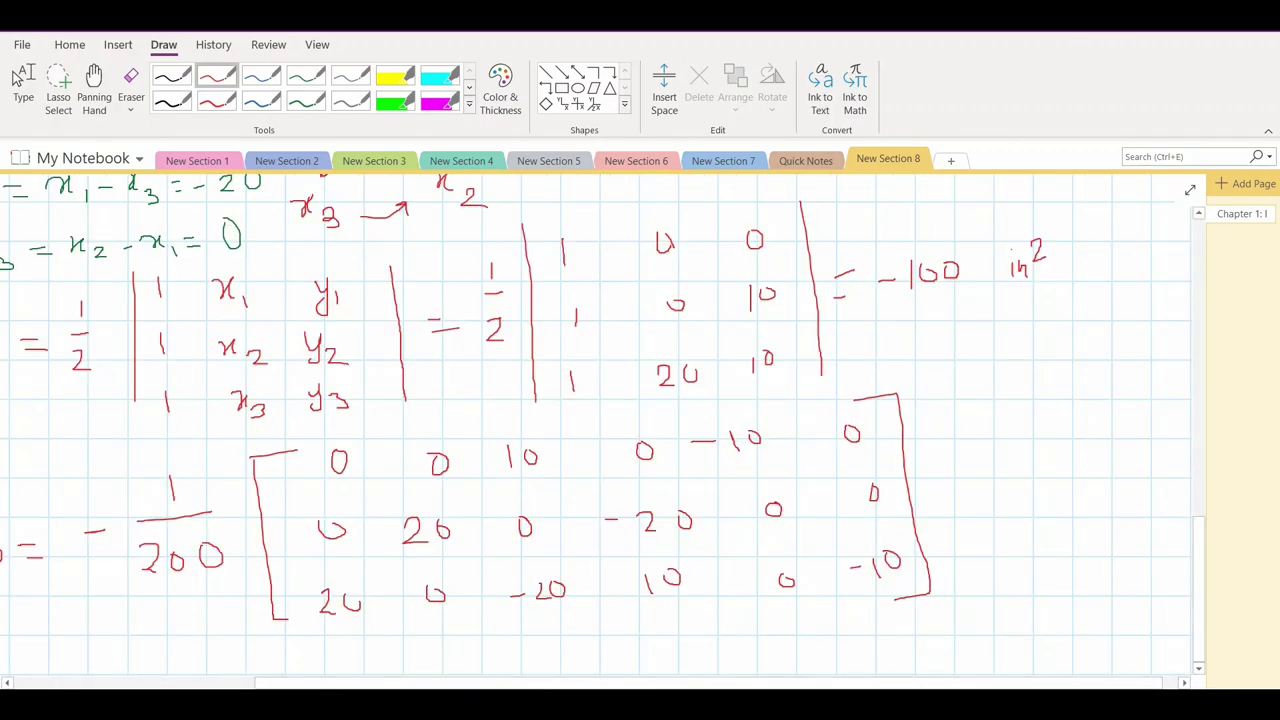
ctrl+scroll(1044, 556, down, 1)
ctrl+scroll(1044, 556, down, 1)
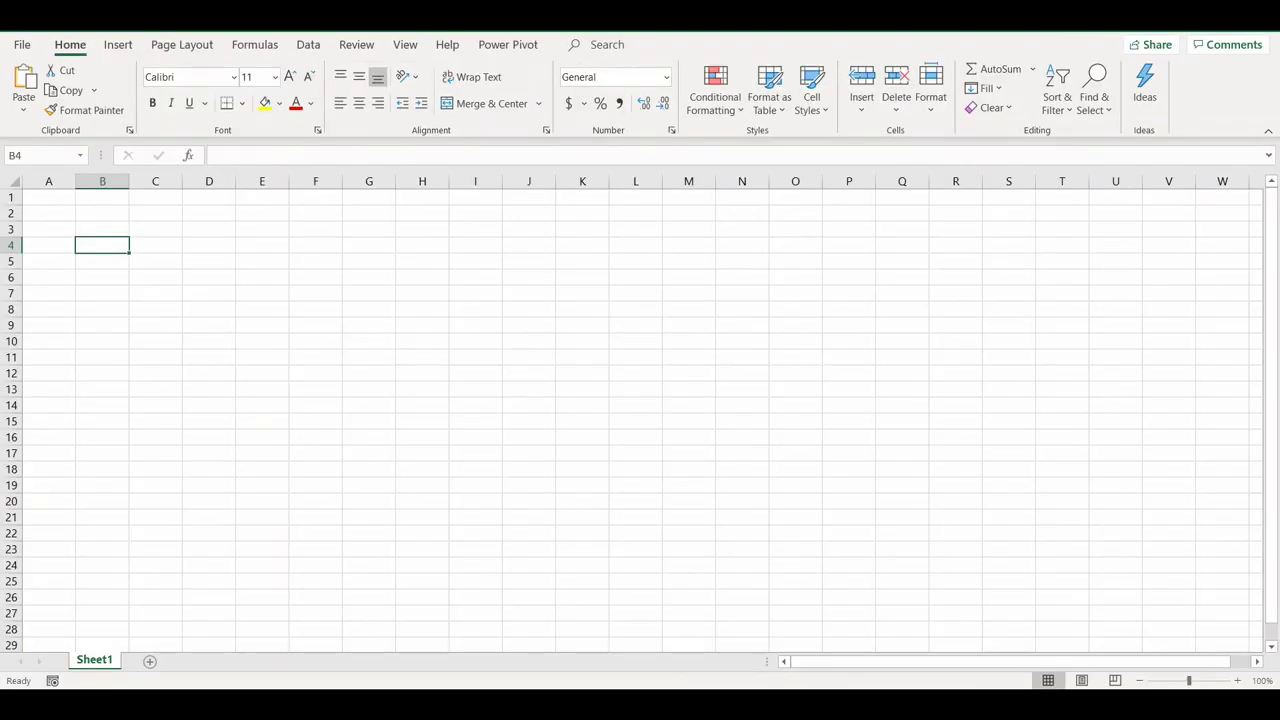
Step: Switch to Excel, label cell B4 as B and enter the 3×6 matrix coefficients in C3:H5
text(B)
key(Tab)
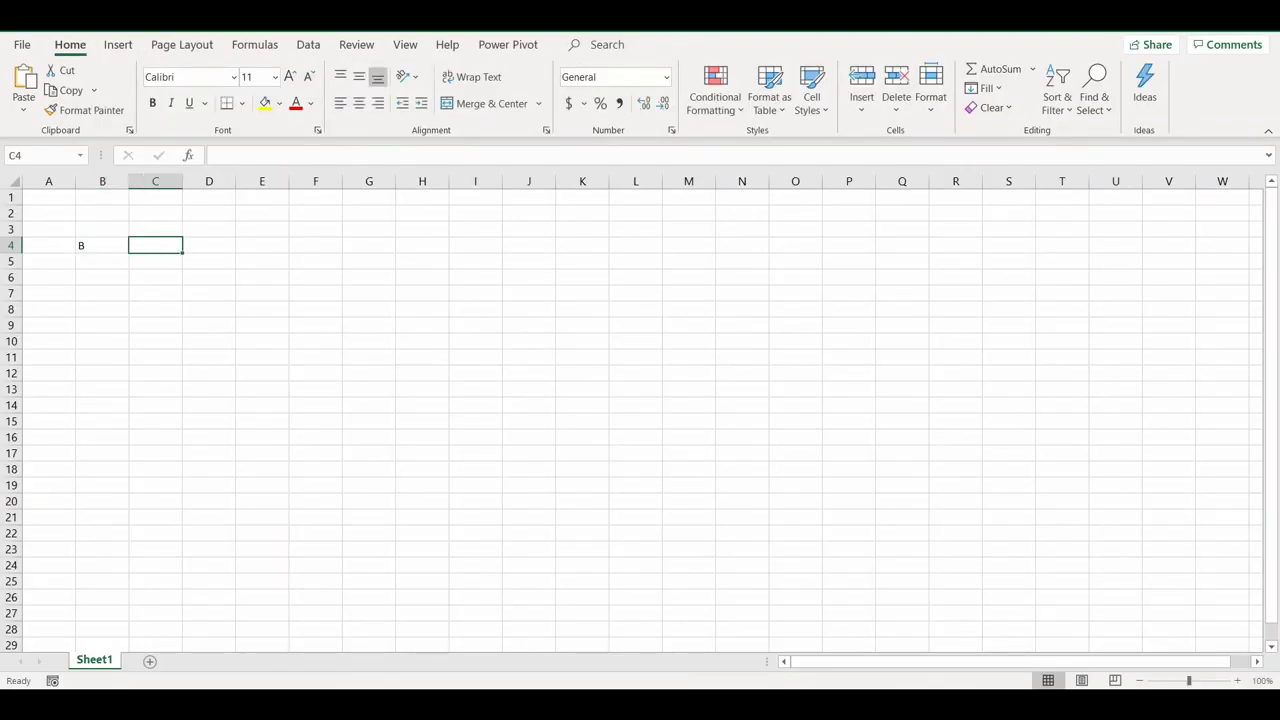
Step: Enter =C3/-200 in J3 and fill the formula across J3:O5 to scale the B matrix
text(=)
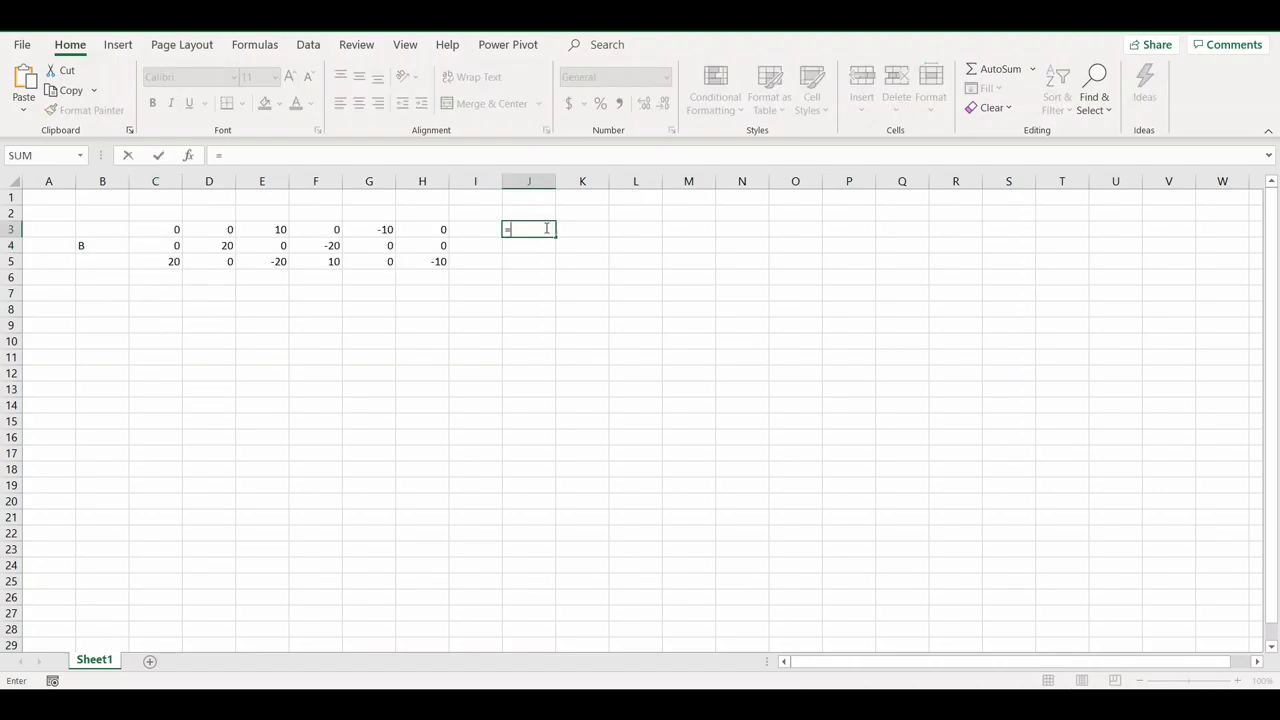
click(177, 229)
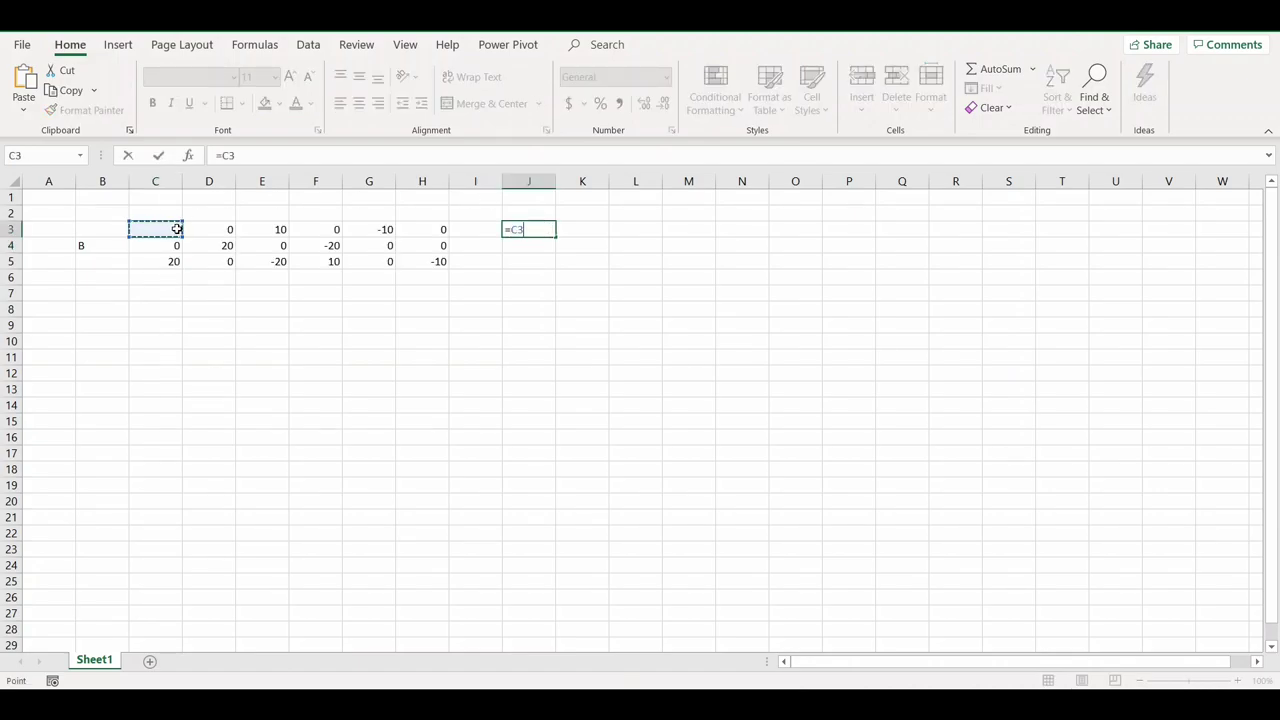
text(/)
text(1000)
key(Return)
click(543, 229)
drag(555, 237, 822, 268)
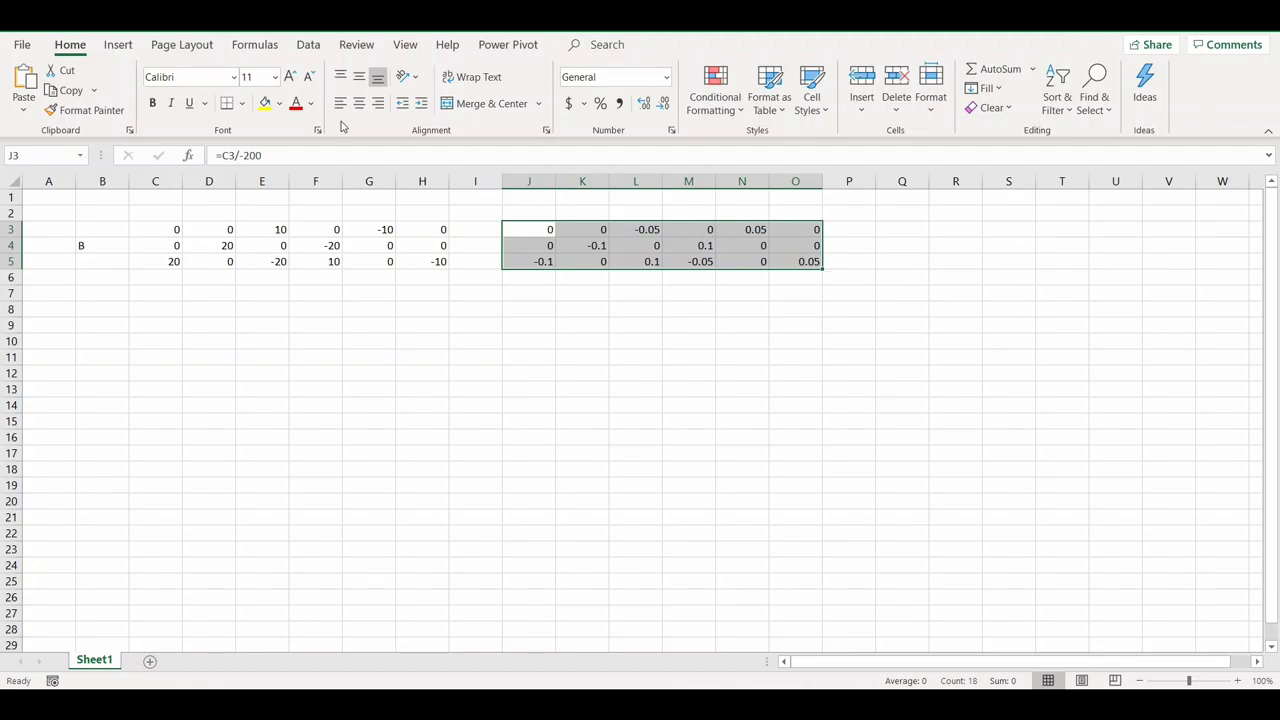
Step: Highlight the scaled matrix J3:O5 and the B label in B4 with yellow fill
click(265, 103)
click(90, 245)
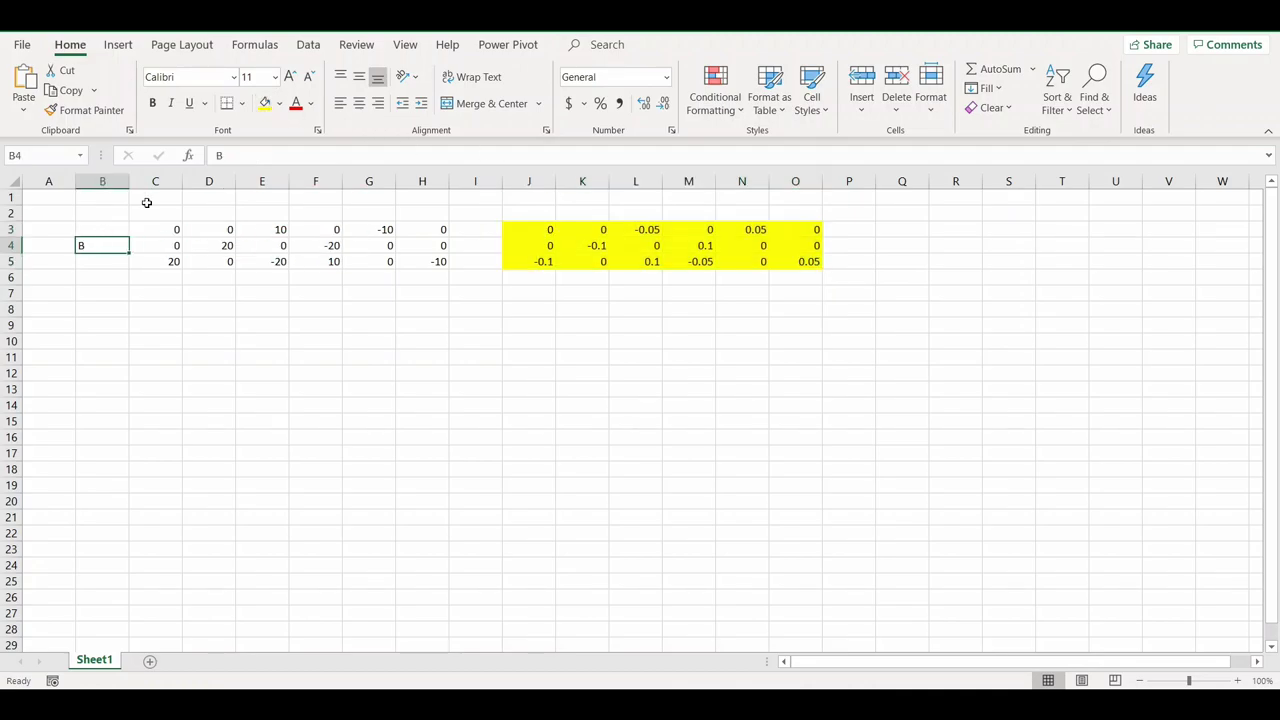
click(265, 103)
Step: Label cell B9 as D, then switch to OneNote and view the plane-stress D matrix formula in New Section 7
click(100, 325)
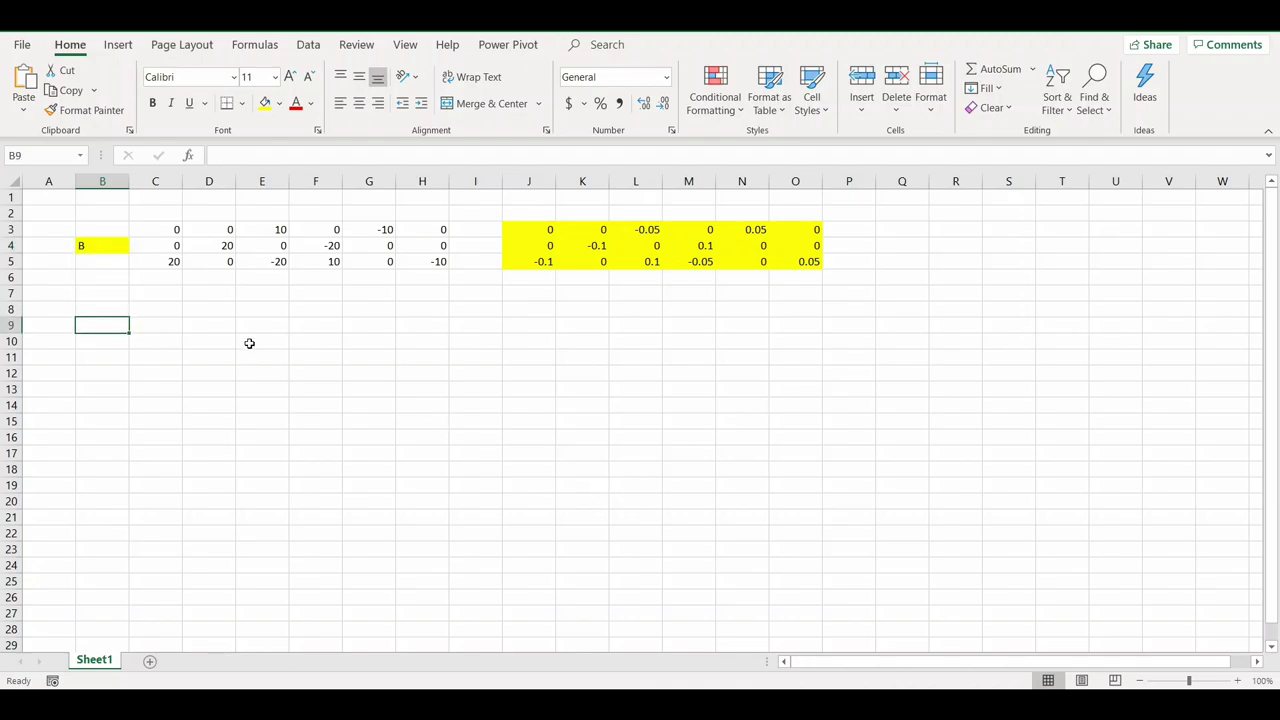
text(D)
key(Tab)
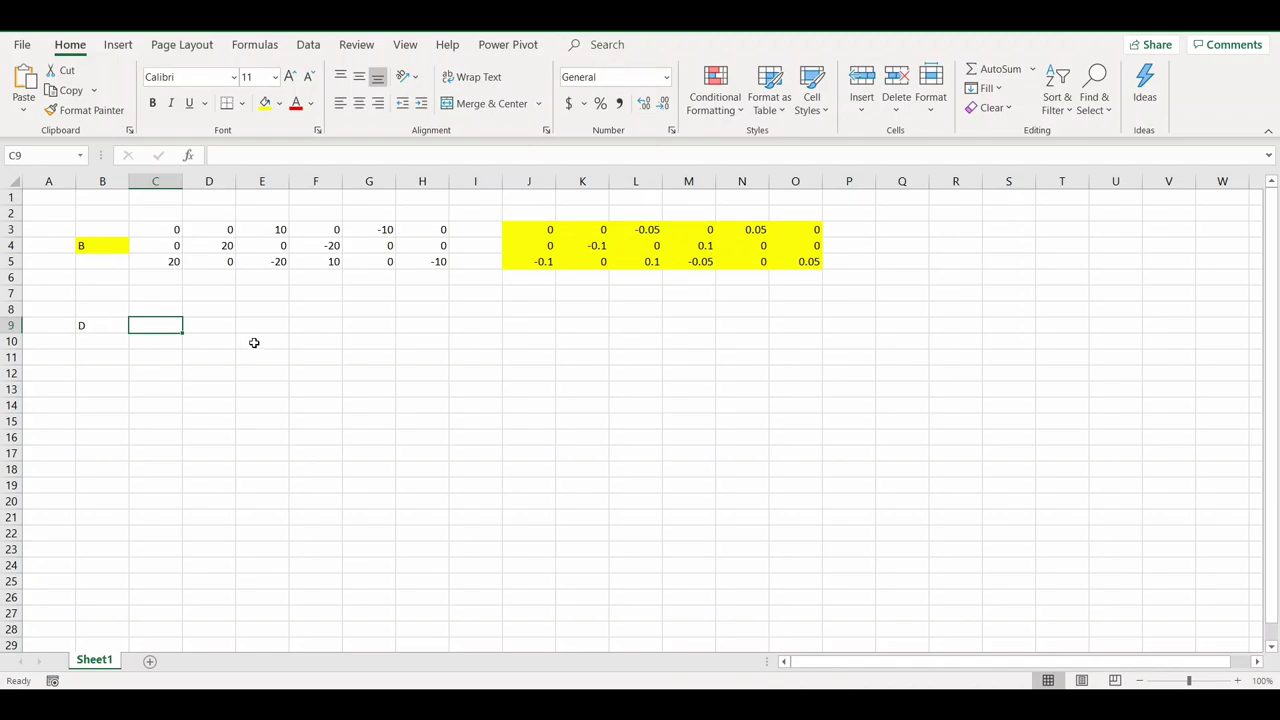
key(alt+Tab)
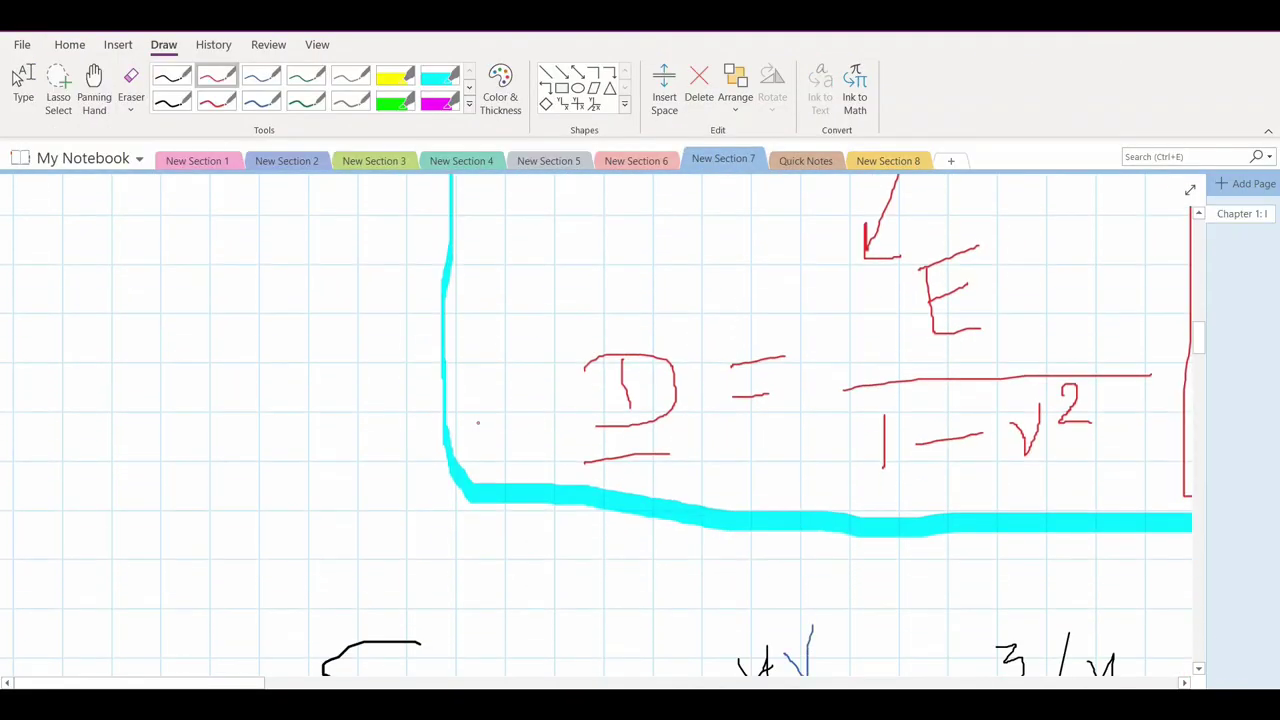
ctrl+scroll(640, 420, down, 3)
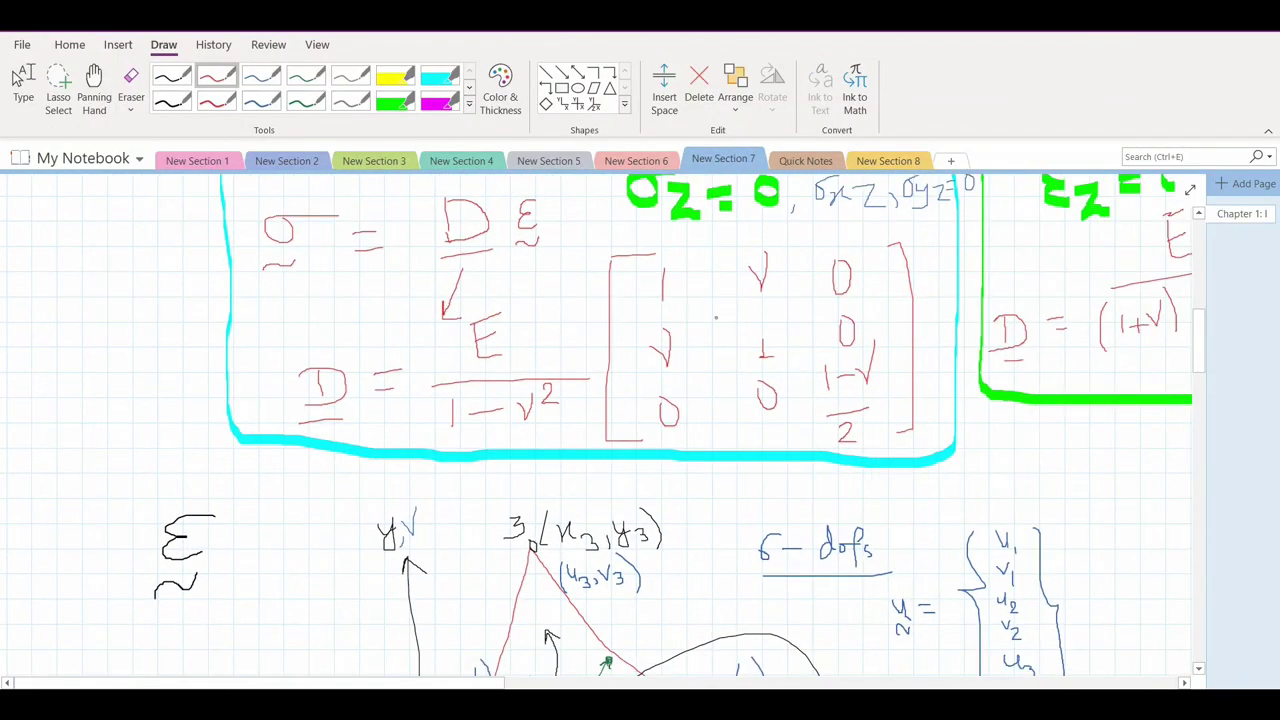
Step: Switch to Excel, label cell C1 as E and enter the elastic modulus of 30000000 in D1
key(alt+Tab)
click(153, 199)
text(E)
key(Tab)
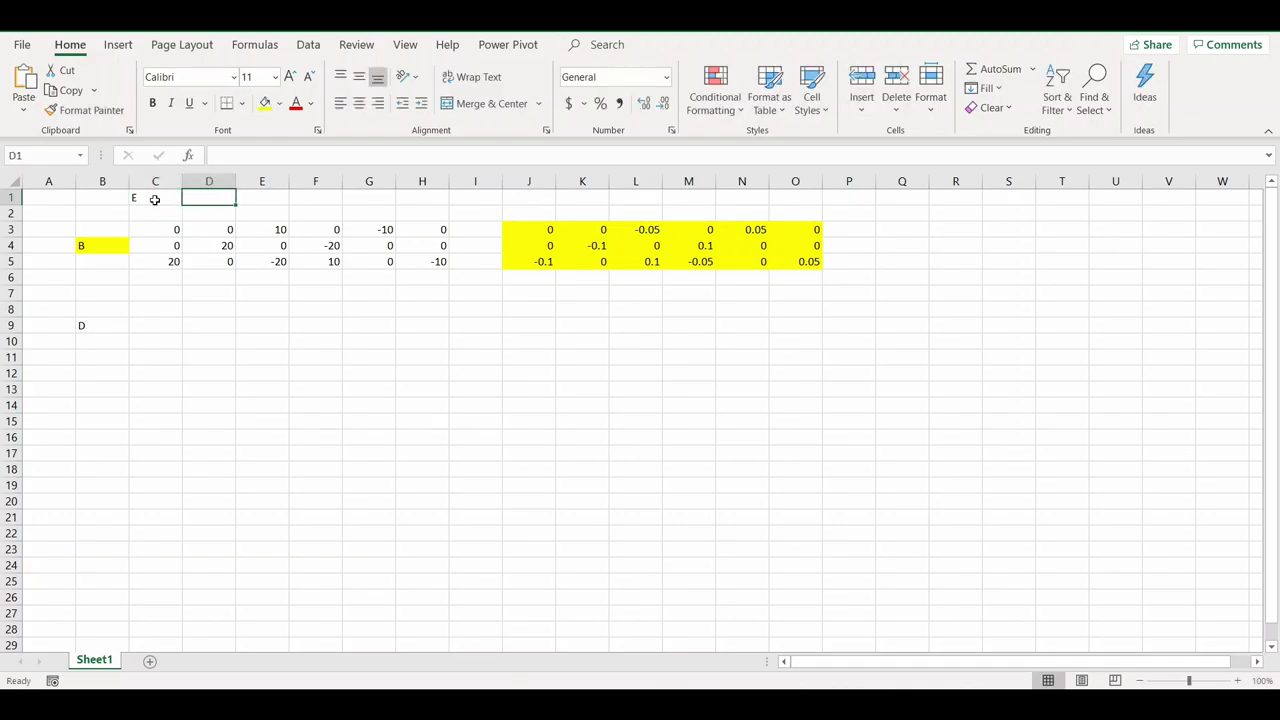
text(=30*!0)
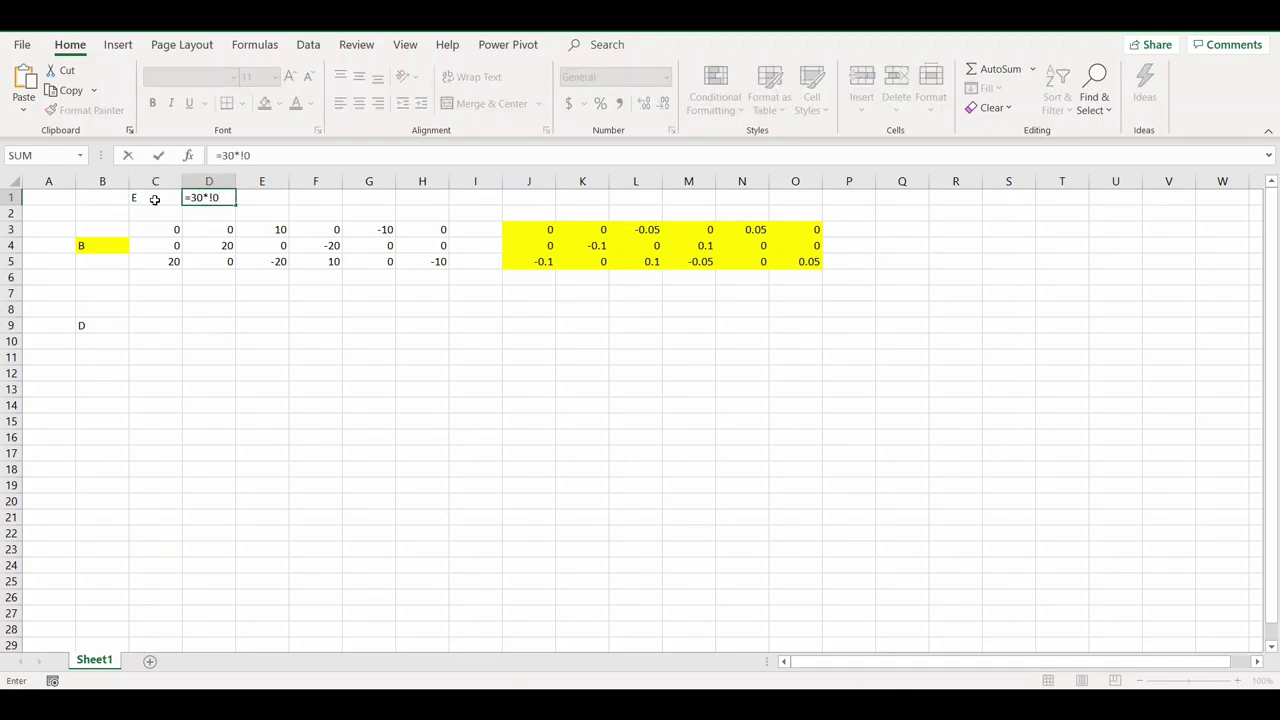
key(Tab)
Step: Enter the thickness t as 0.2 in E1:F1 and Poisson's ratio u as 0.3 in H1:I1
text(t)
key(Tab)
text(0.)
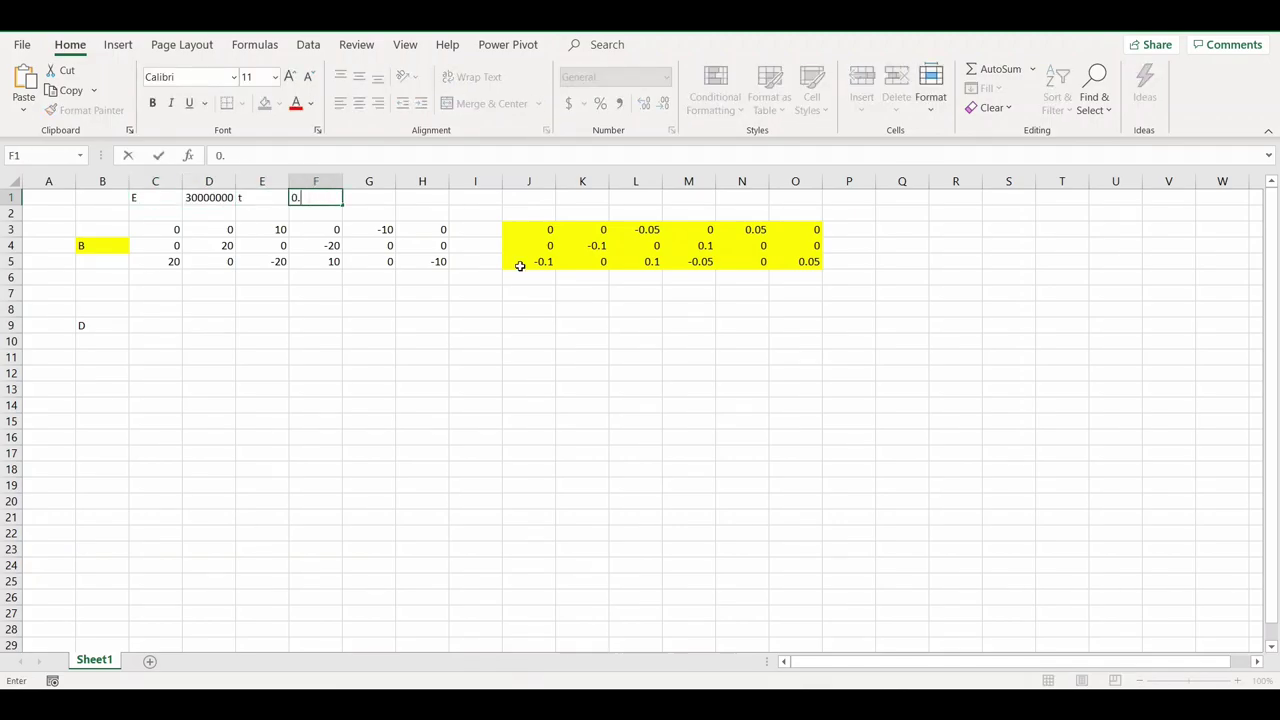
text(2)
key(Tab)
key(Tab)
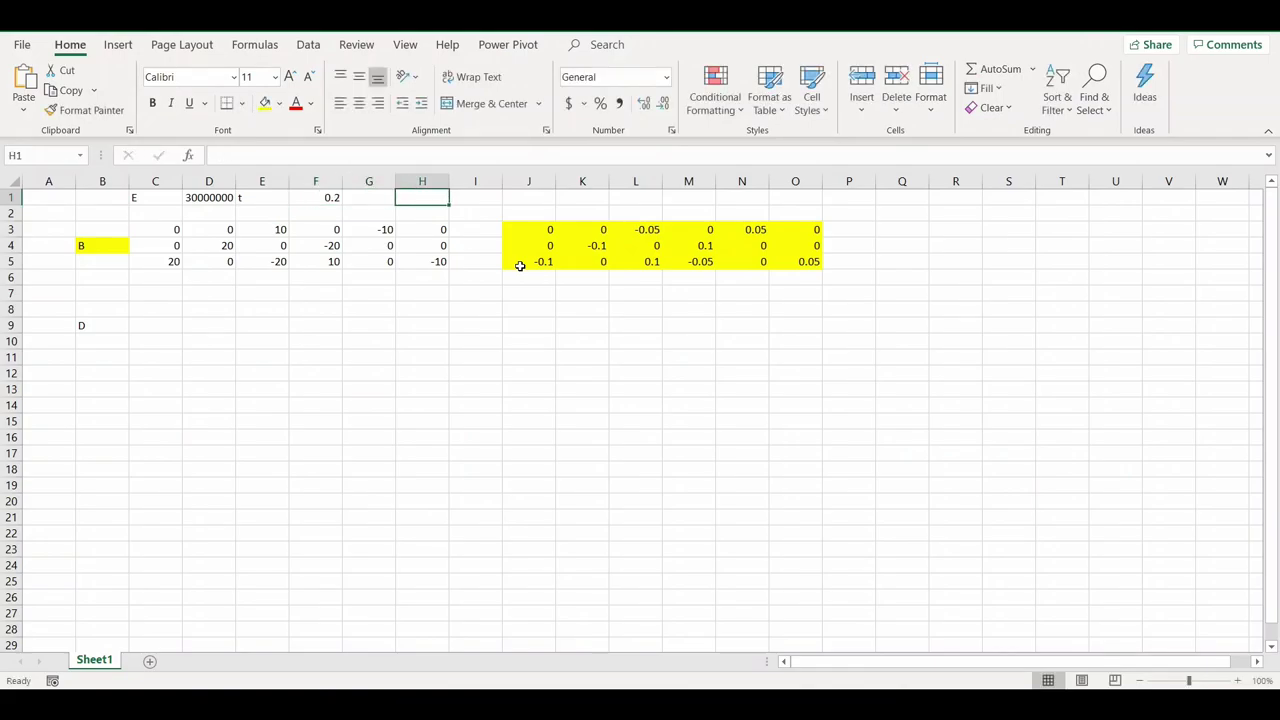
text(u)
key(Tab)
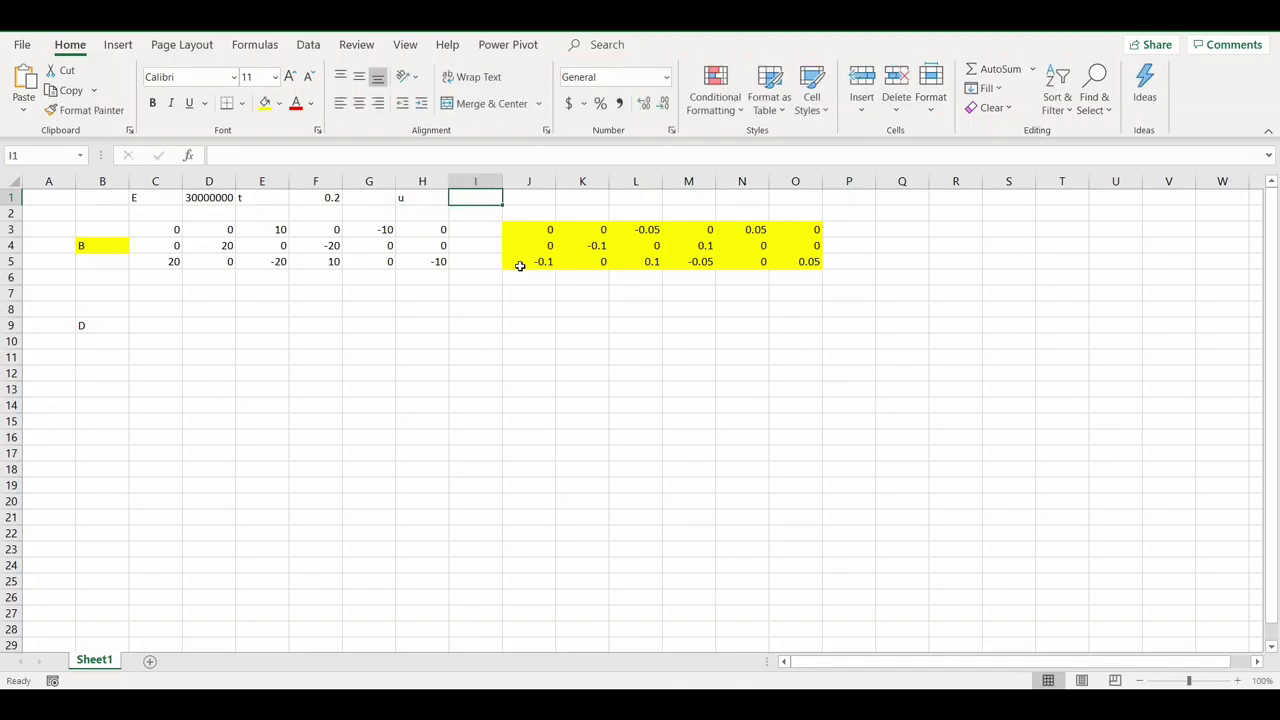
text(0.3)
key(Return)
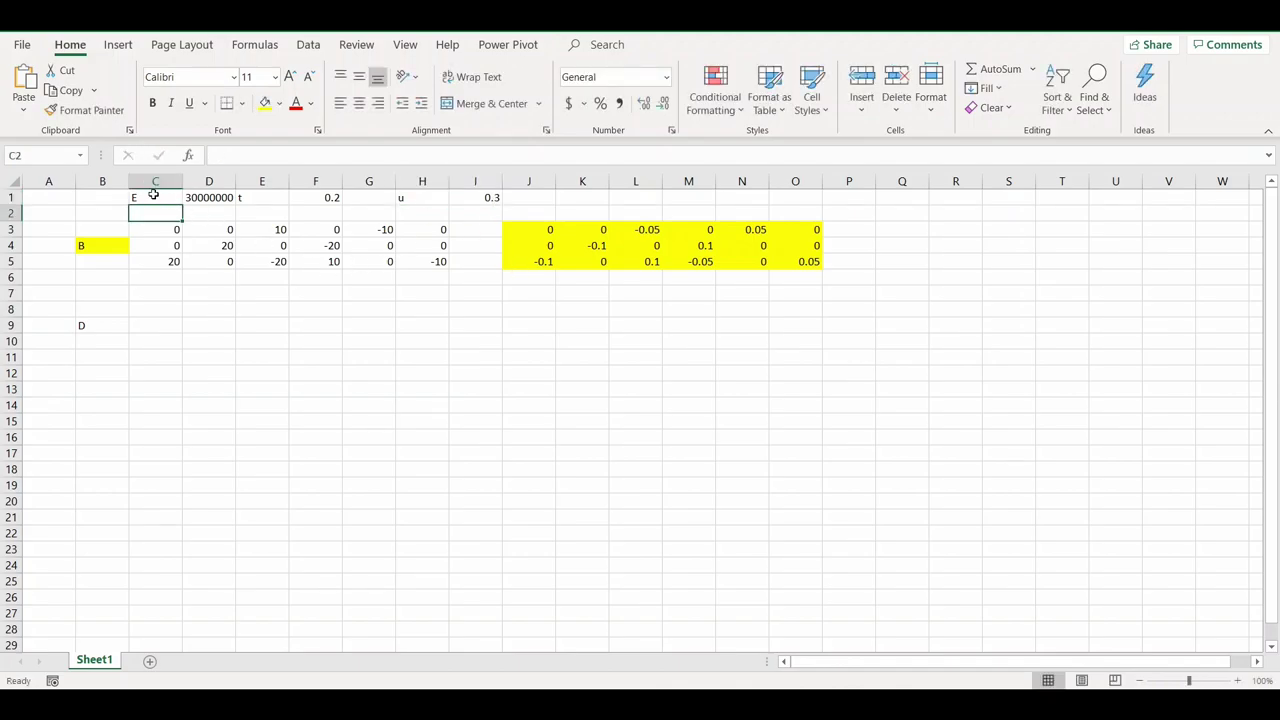
Step: Make the material data in C1:I1 bold and centred, with a light orange fill
drag(153, 194, 478, 194)
click(152, 103)
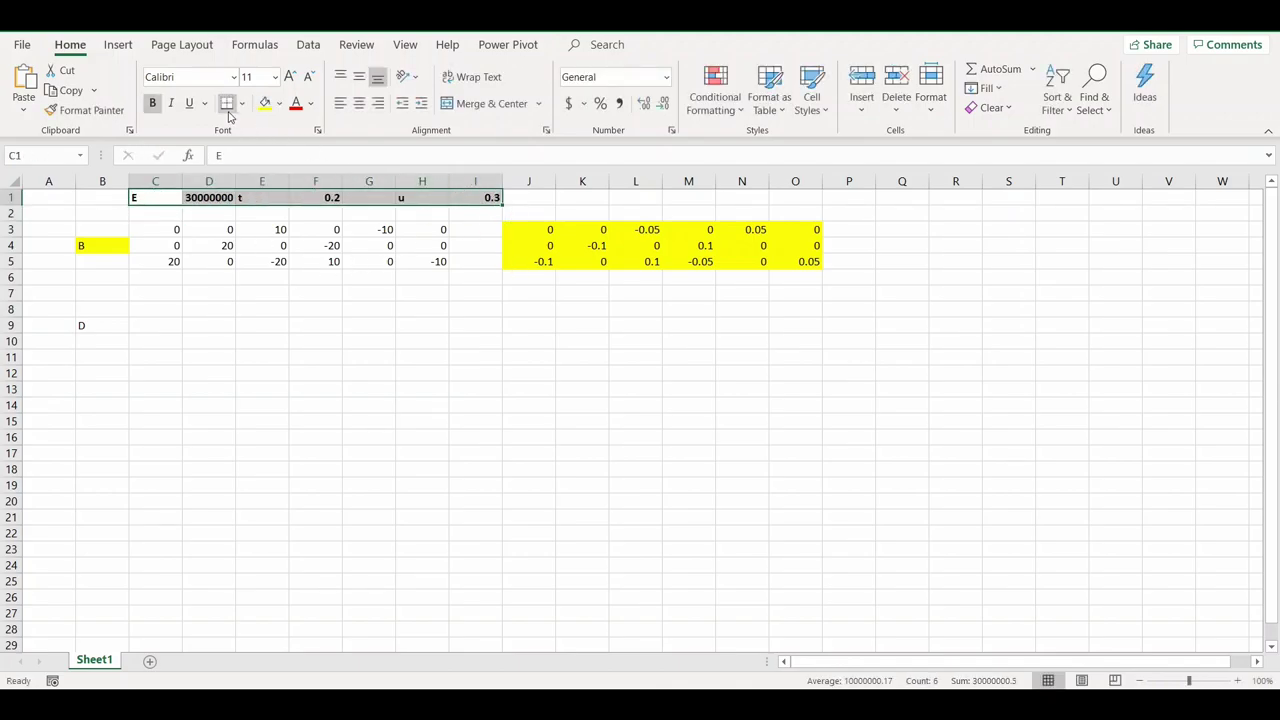
click(359, 103)
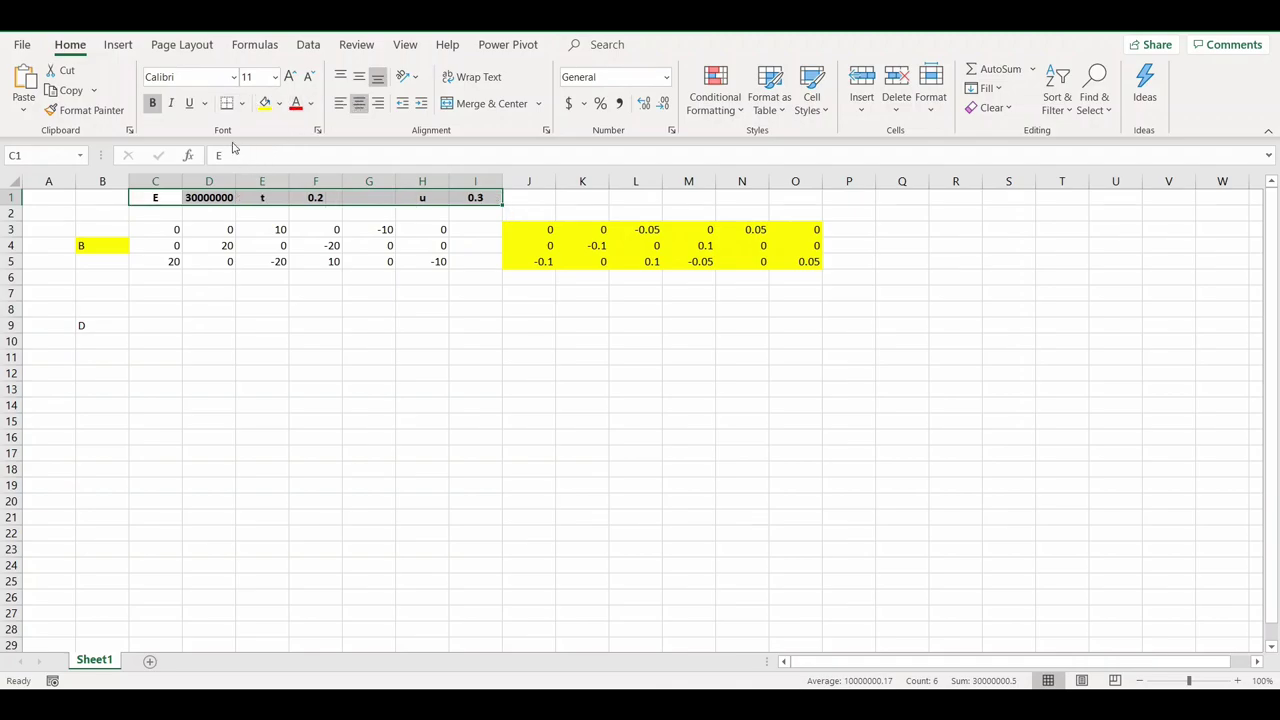
click(279, 103)
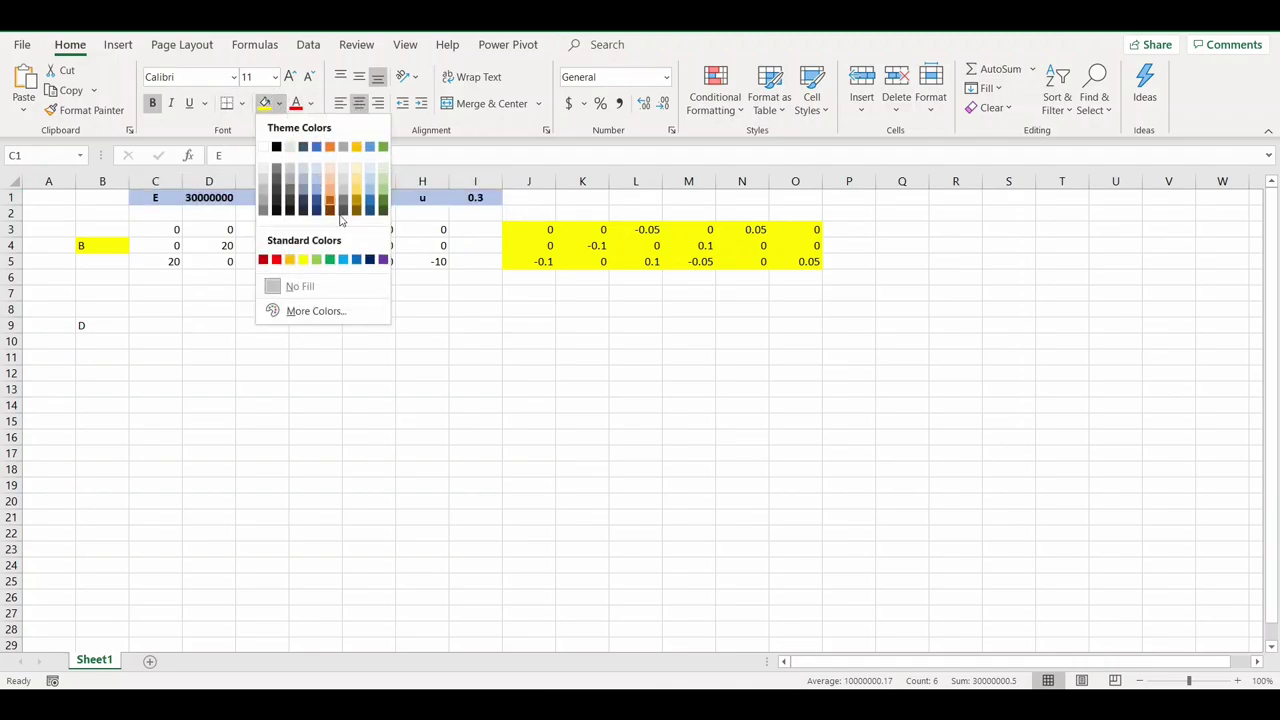
click(329, 184)
click(240, 322)
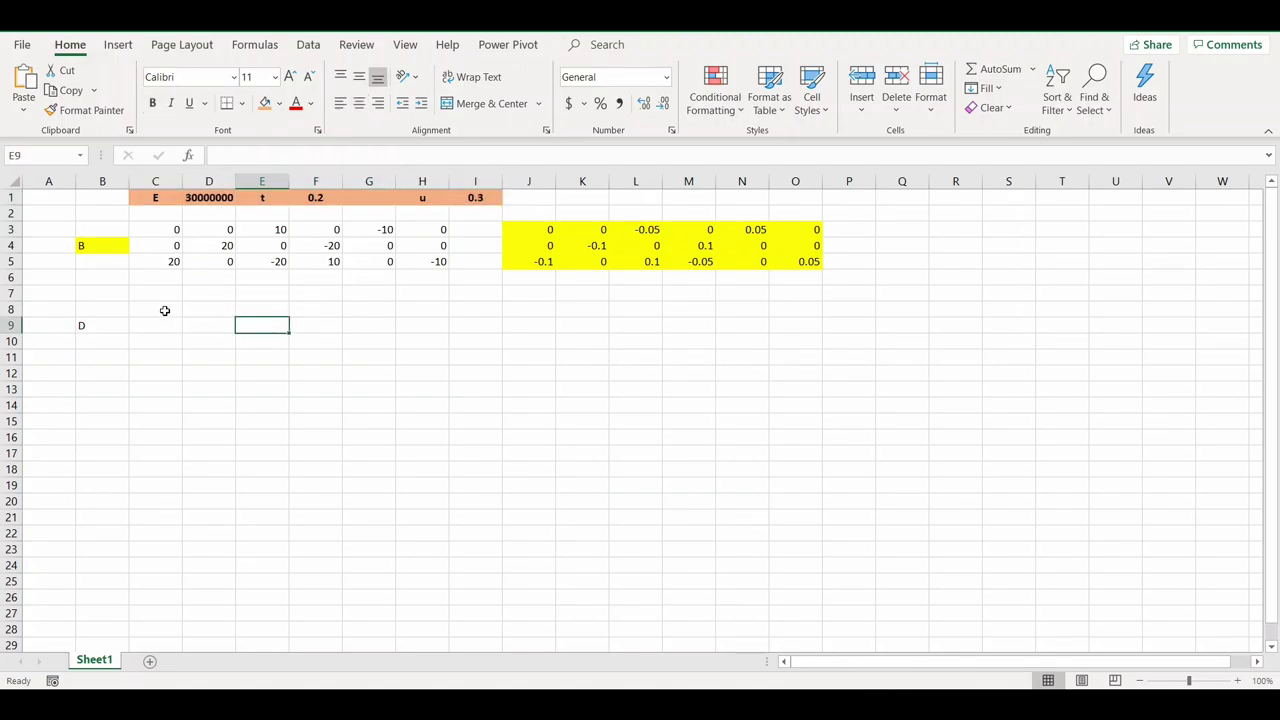
Step: Enter the first row of the D matrix in C8:E8 as 1, =I1 and 0
click(165, 311)
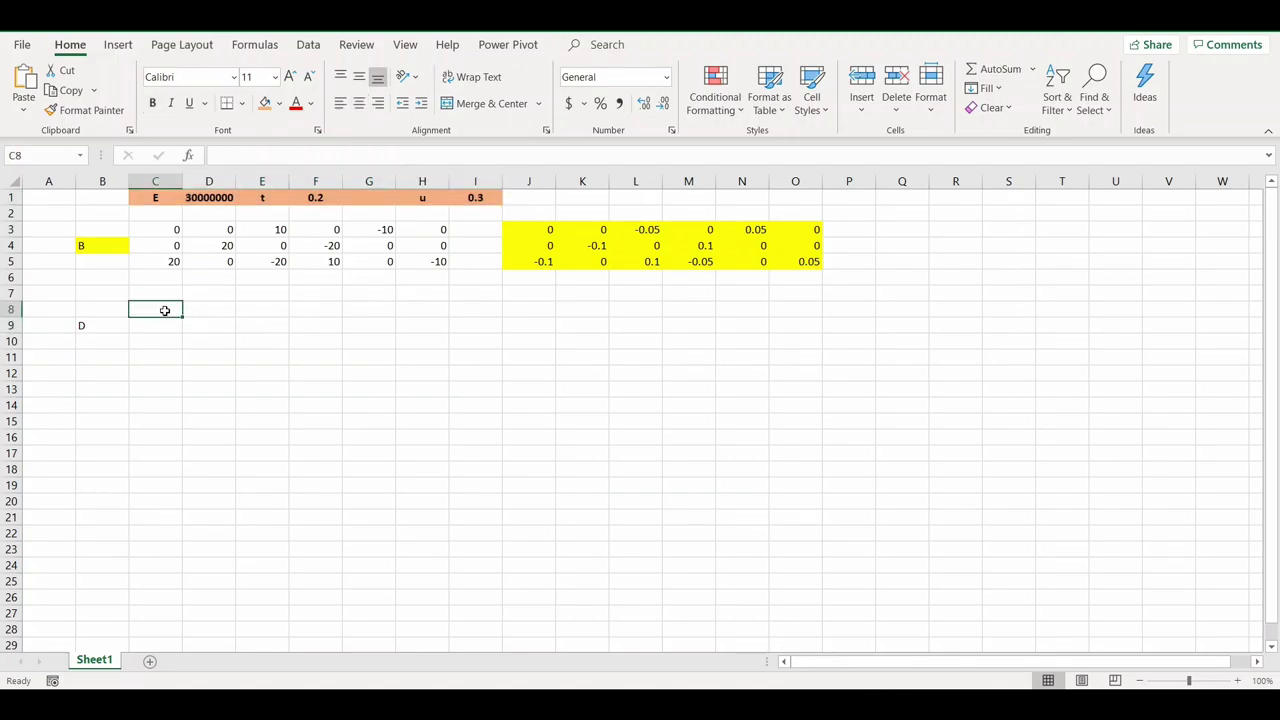
text(1)
key(Tab)
text(=)
click(470, 198)
key(Tab)
text(0)
key(Return)
Step: Enter the second row of the D matrix in C9:E9 as =I1, 1 and 0
text(=)
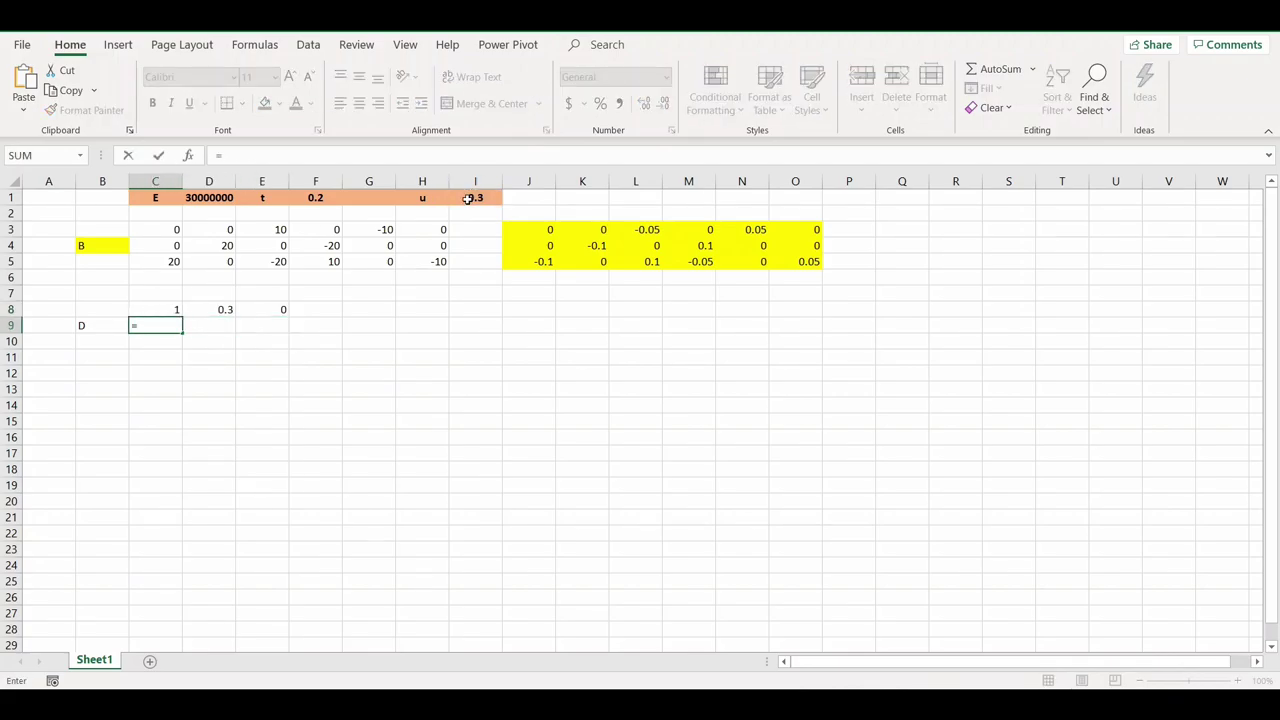
click(470, 198)
key(Tab)
text(1)
key(Tab)
text(0)
key(Return)
Step: Enter the third row of the D matrix in C10:E10 as 0, 0 and =(1-I1)/2
text(0	0	=(1-)
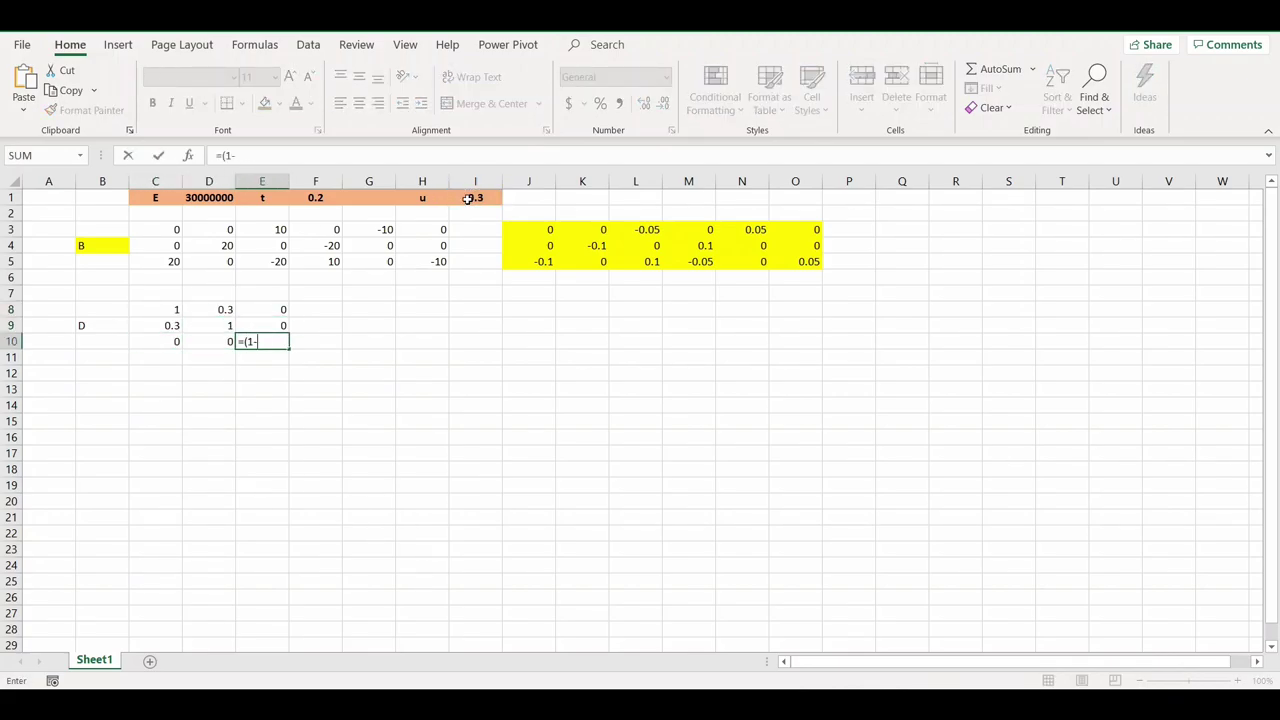
click(470, 198)
text()/2)
key(Return)
Step: Enter =C8*(D1/(1-I1^2)) in G8 to scale the first D matrix coefficient
click(380, 311)
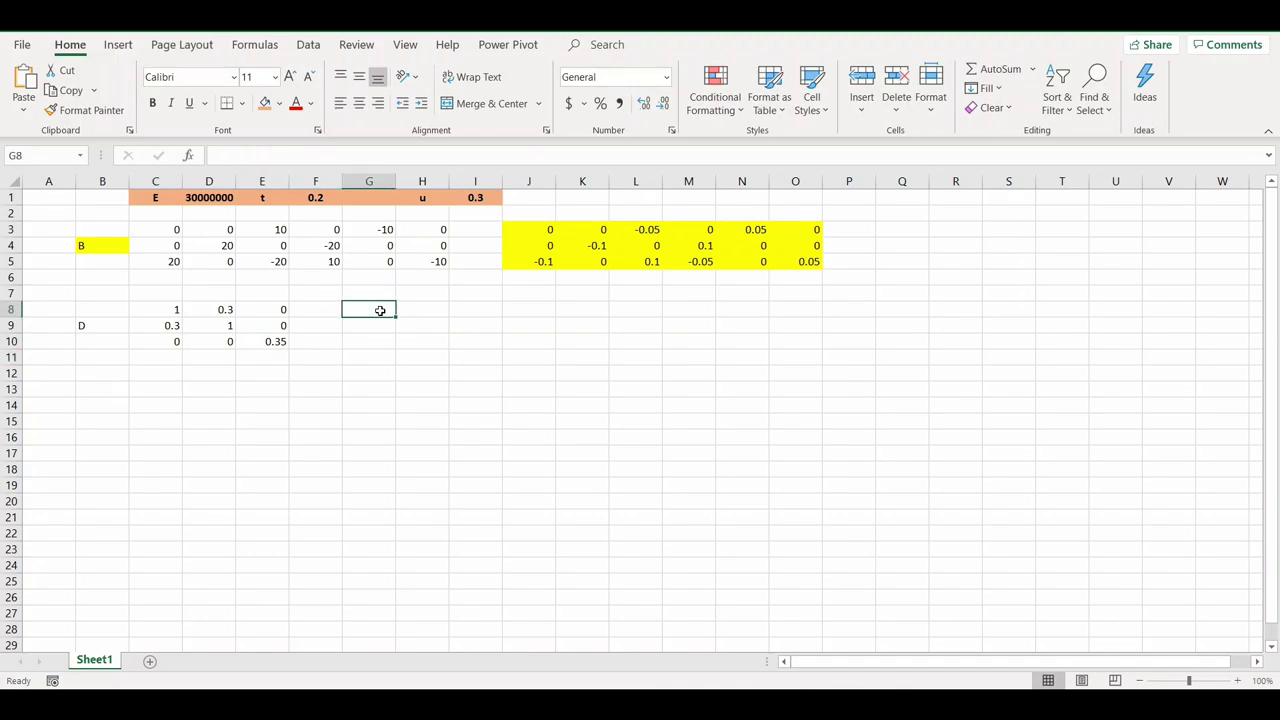
text(=)
click(167, 306)
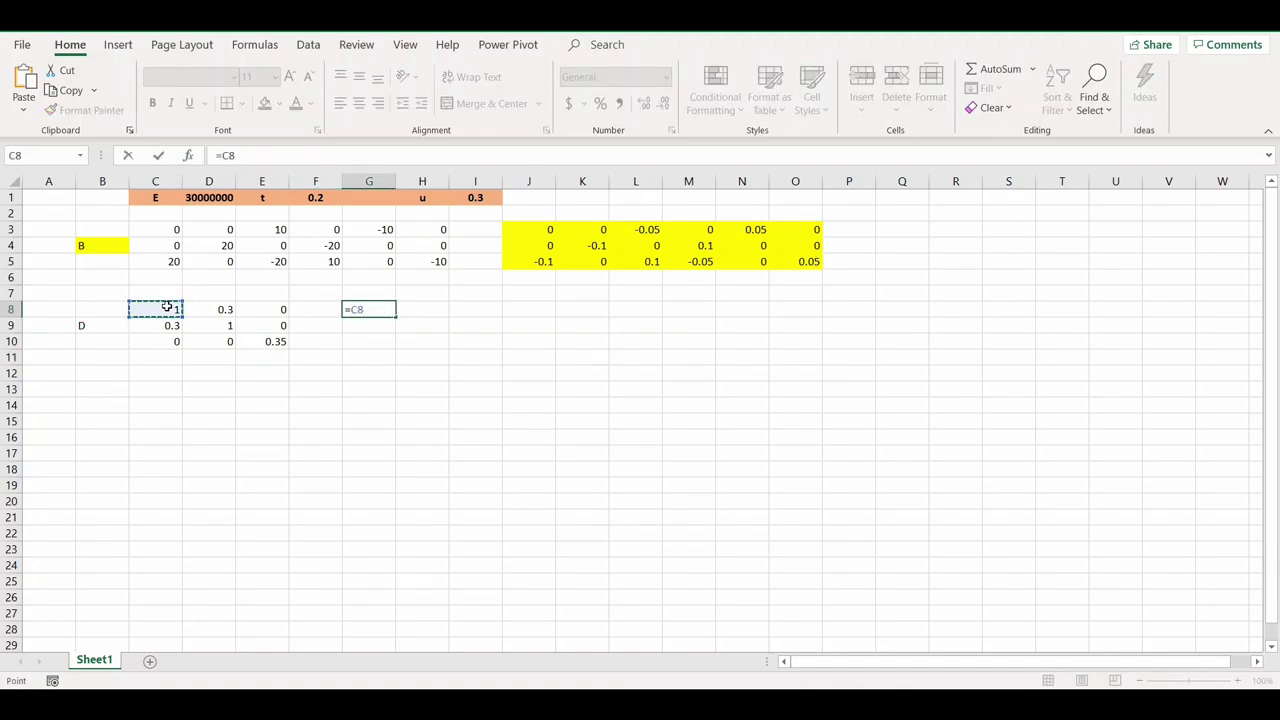
text(*()
click(205, 198)
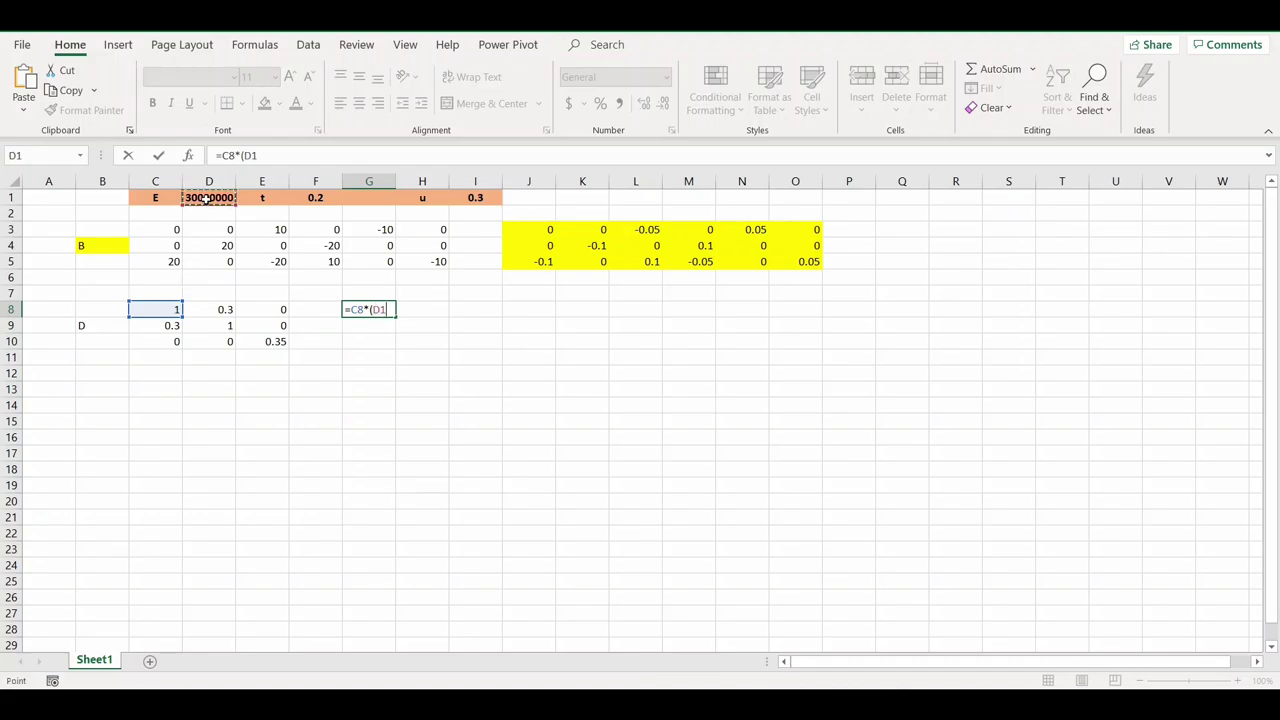
text(/(1-)
click(476, 197)
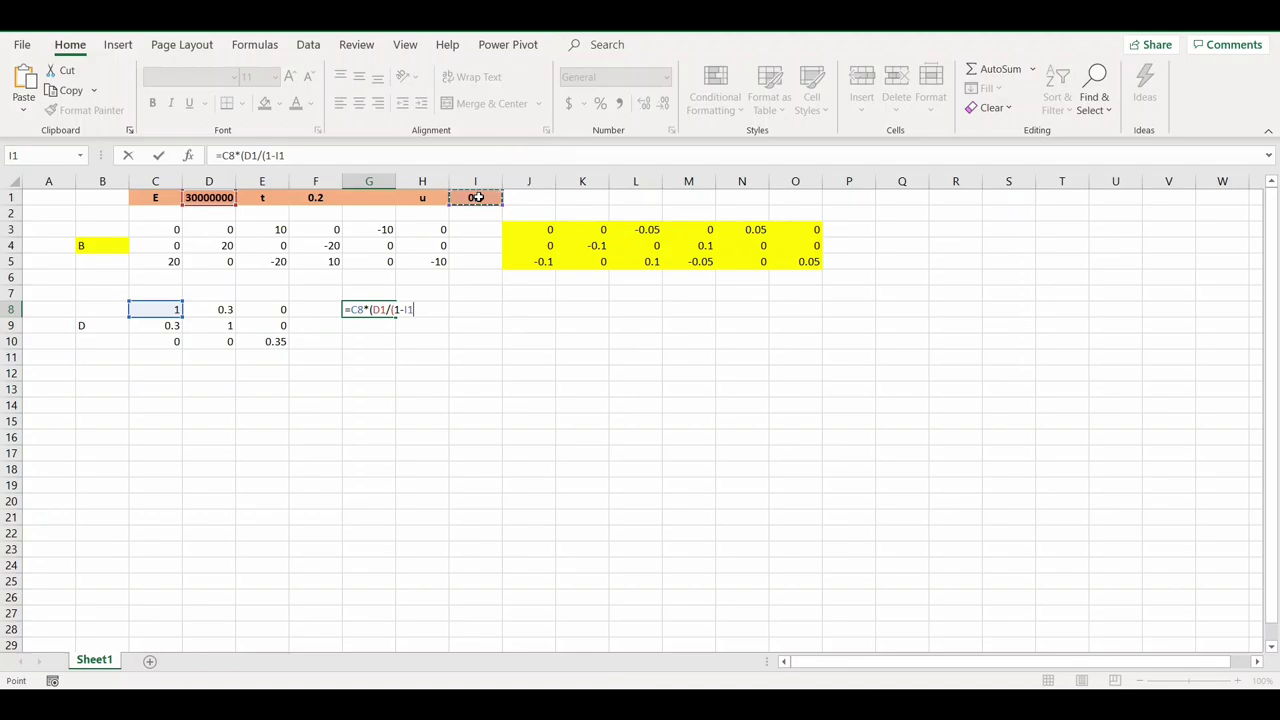
text(^^)
key(BackSpace)
text(2)))
key(Return)
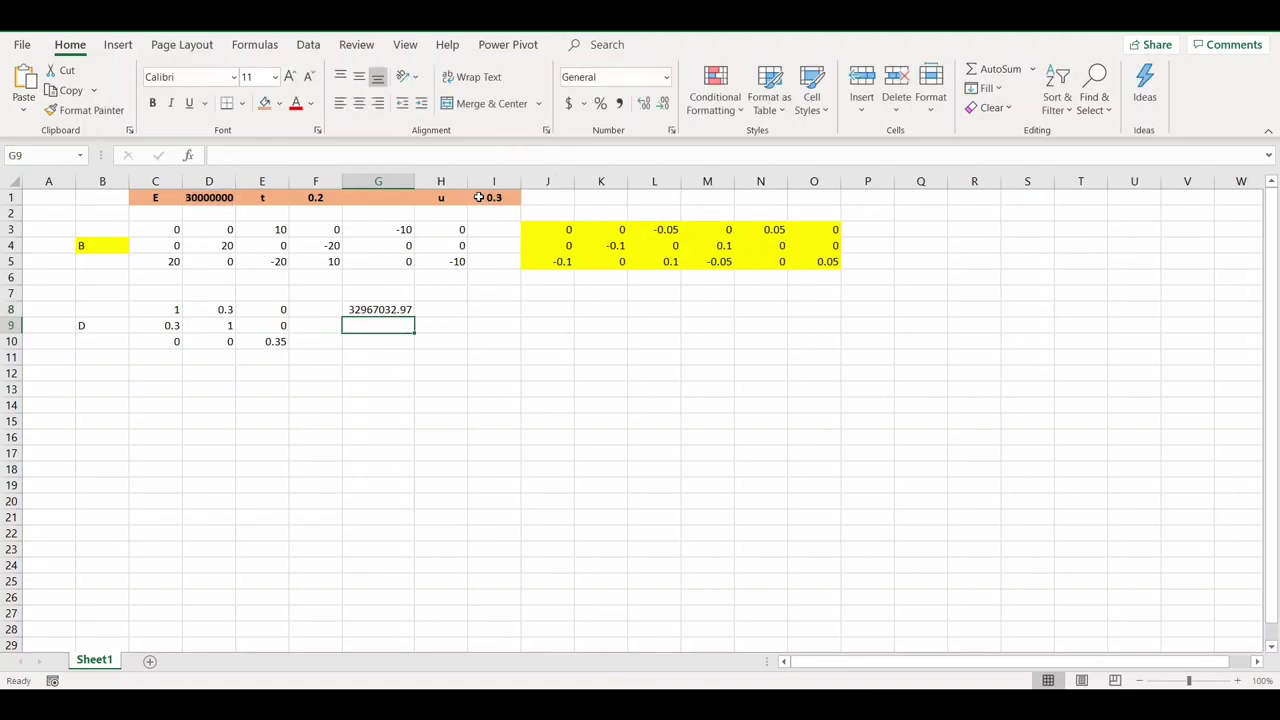
Step: Try to fill the G8 formula across to I8 and check the copied references in H8
click(403, 310)
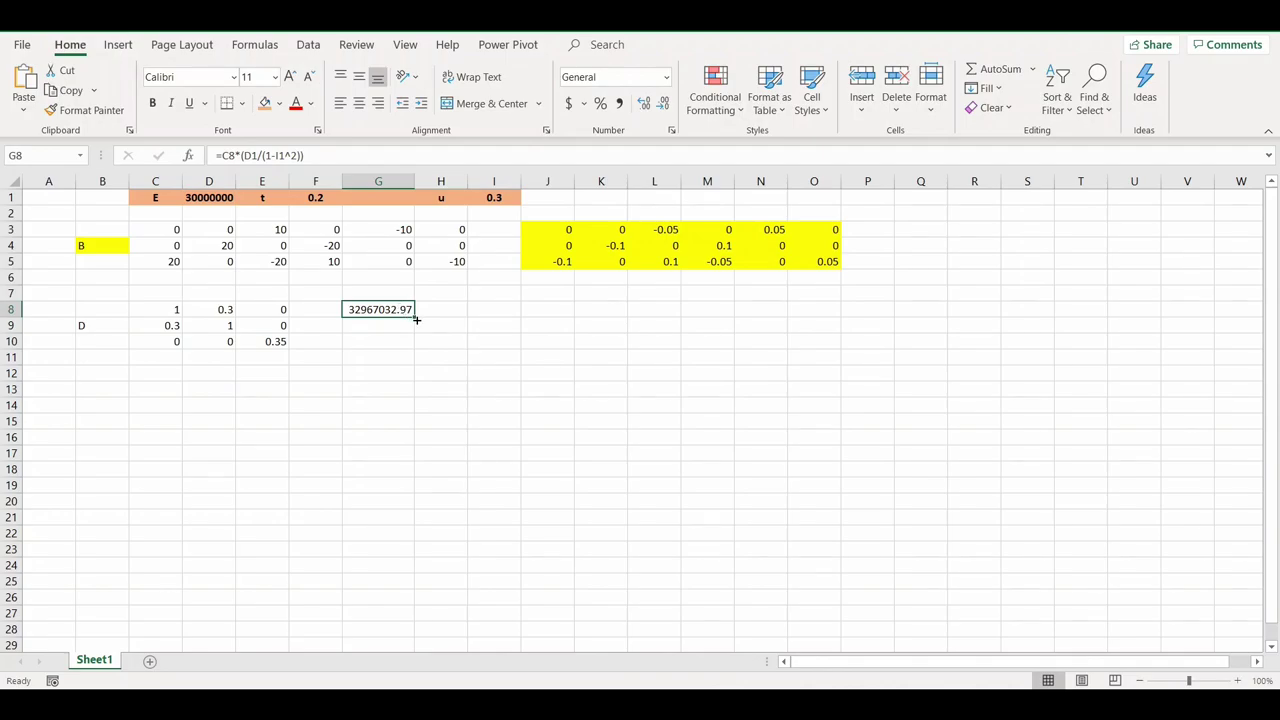
drag(416, 319, 517, 317)
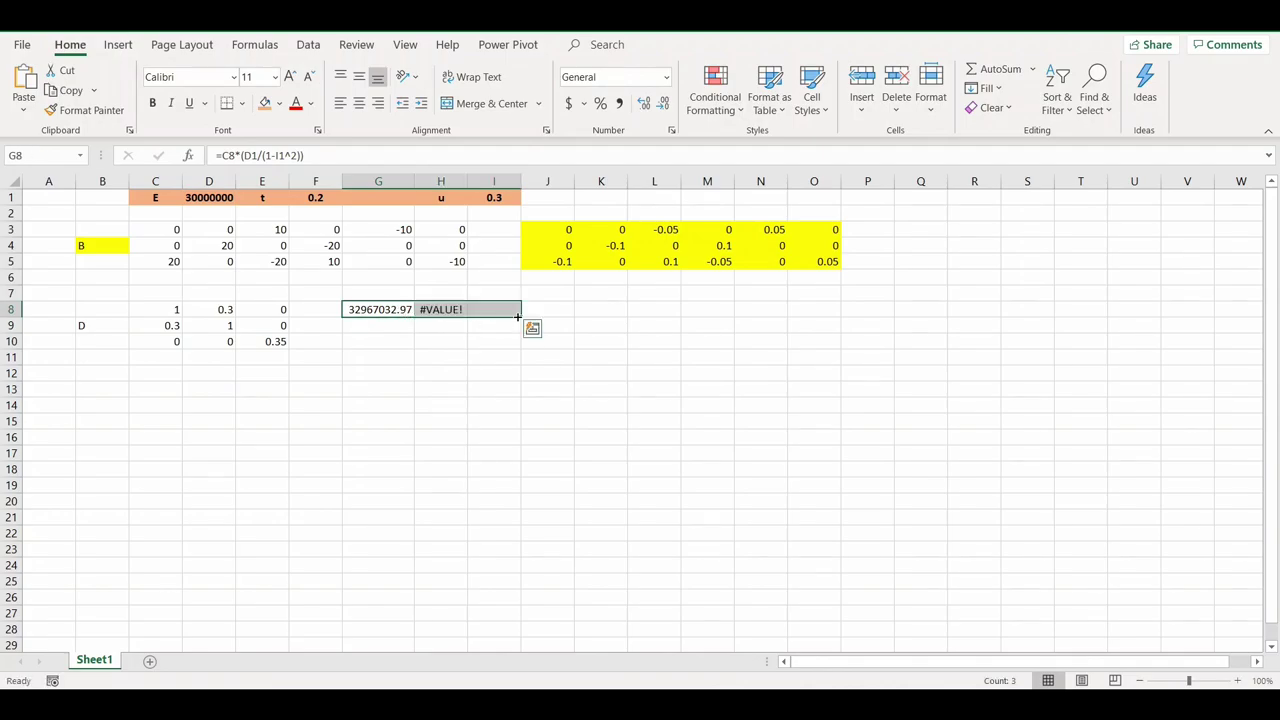
click(451, 308)
double_click(445, 310)
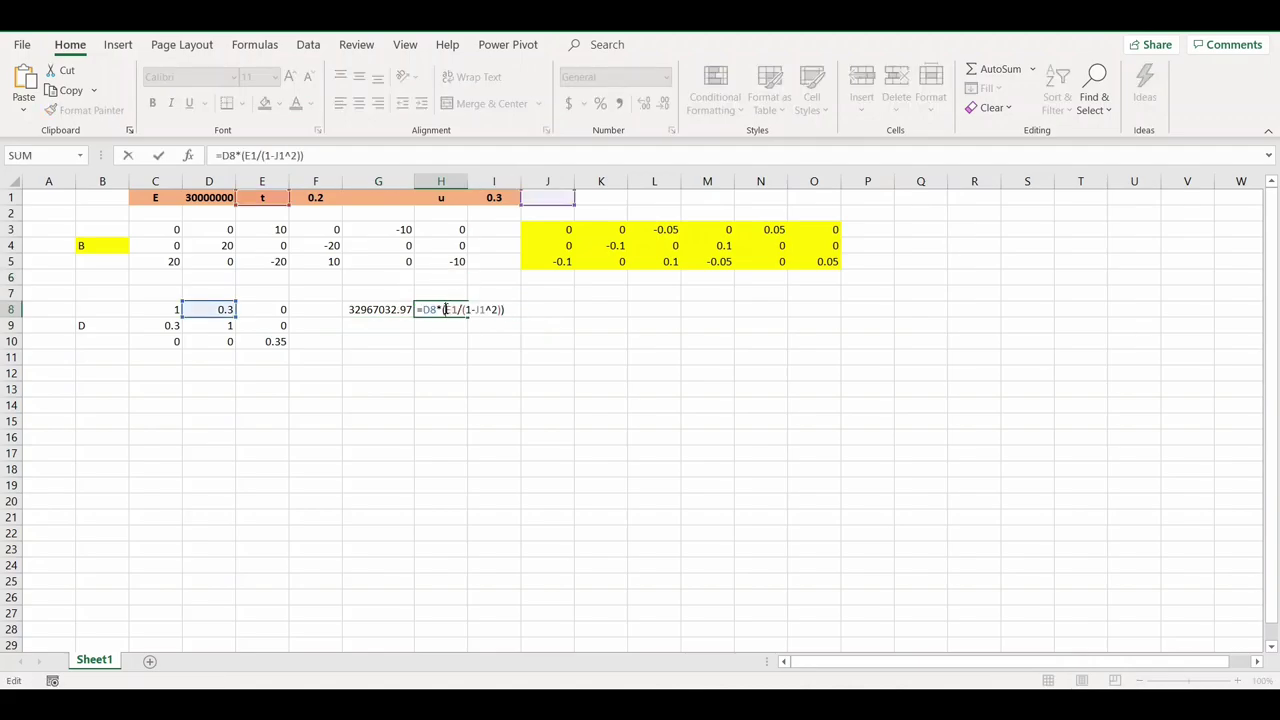
key(Escape)
Step: Make the D1 and I1 references in the G8 formula absolute and fill it across G8:I10
double_click(379, 310)
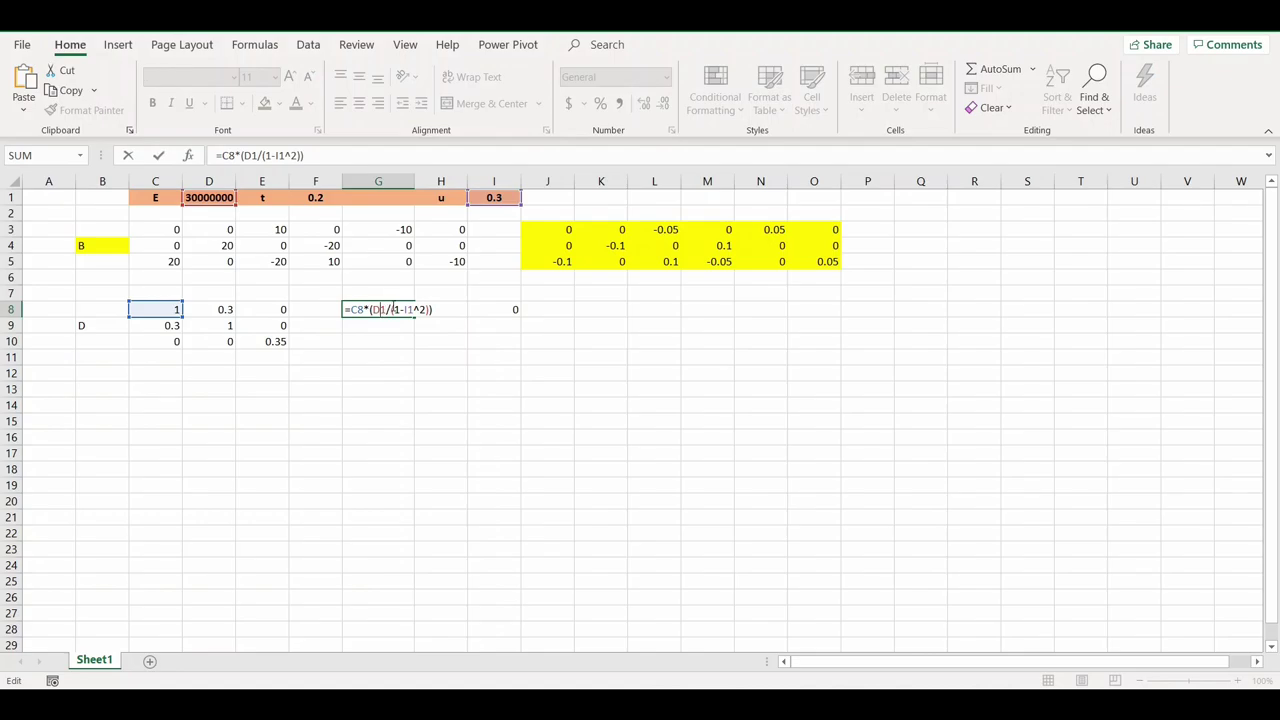
key(F4)
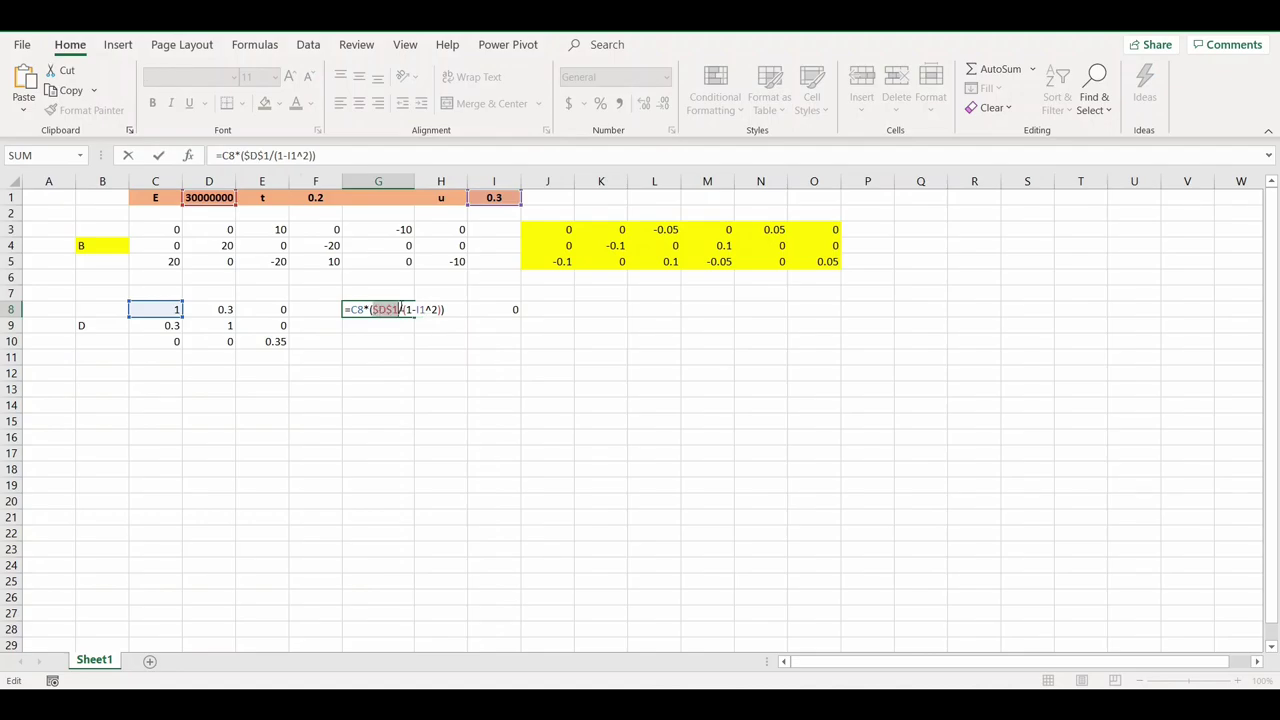
click(424, 309)
key(F4)
key(Return)
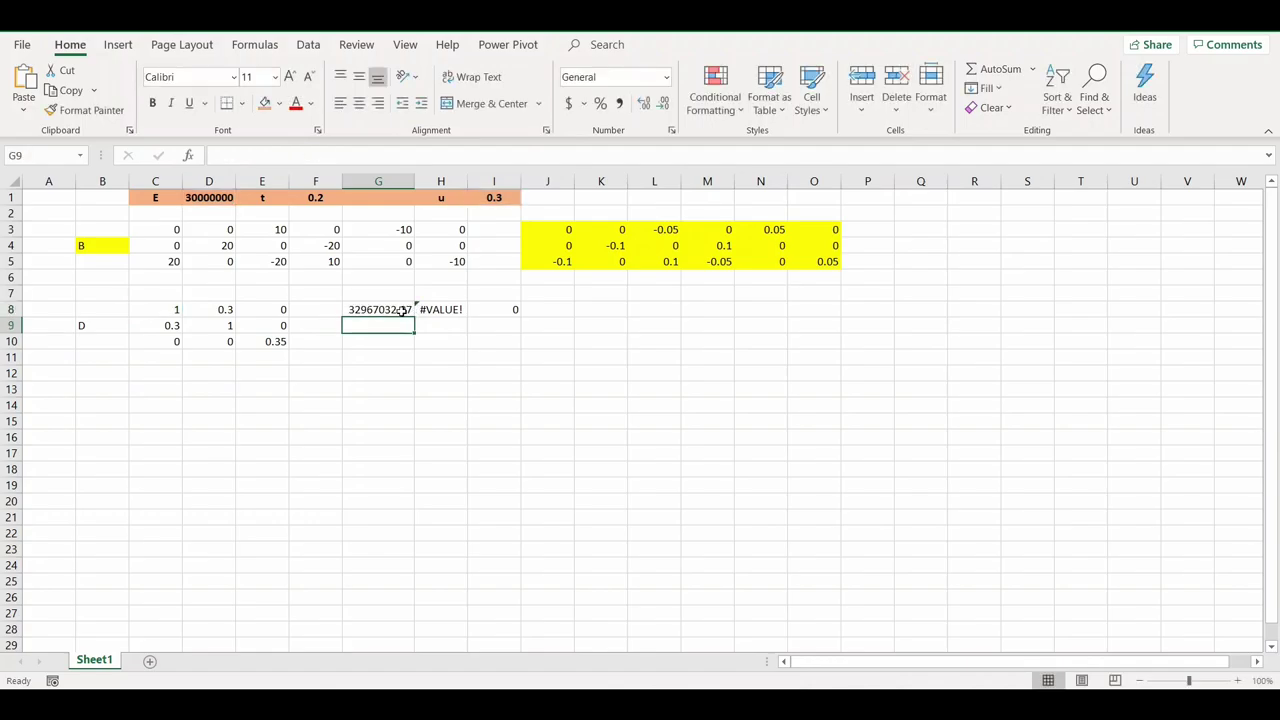
click(406, 313)
drag(407, 314, 517, 348)
Step: Highlight the D label in B9 and the scaled matrix G8:I10 with a gold fill
click(114, 326)
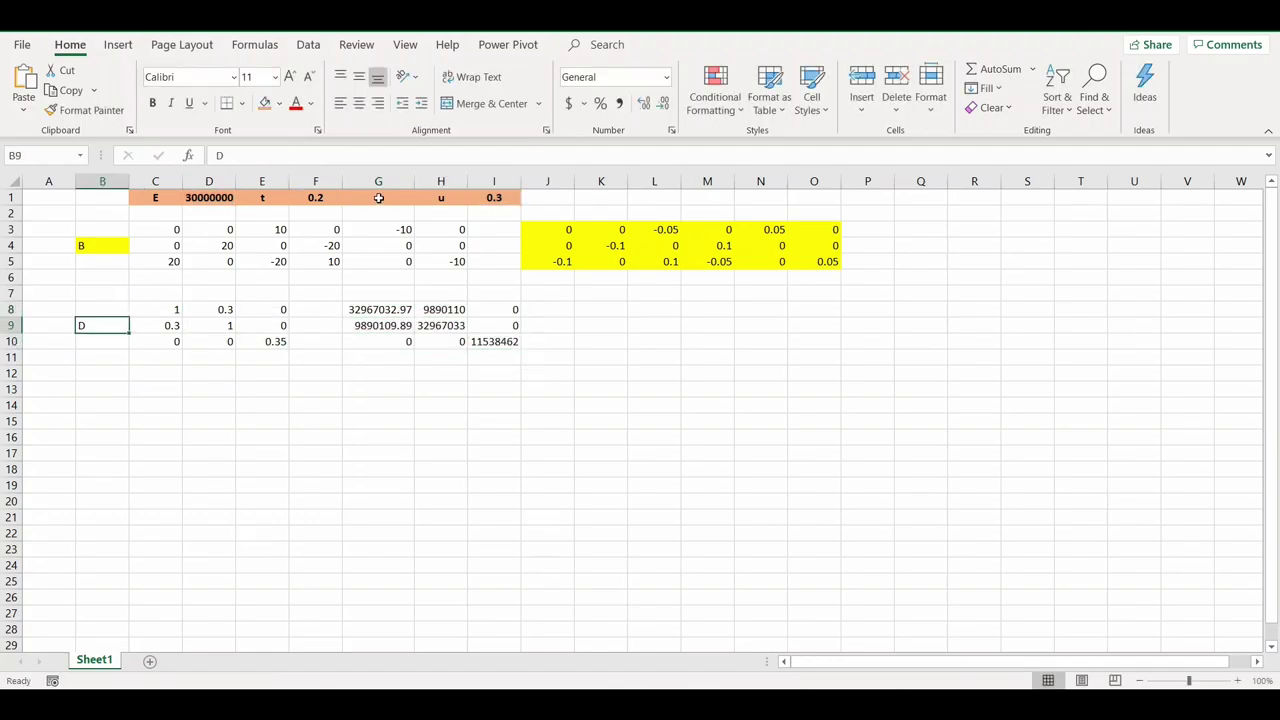
click(279, 103)
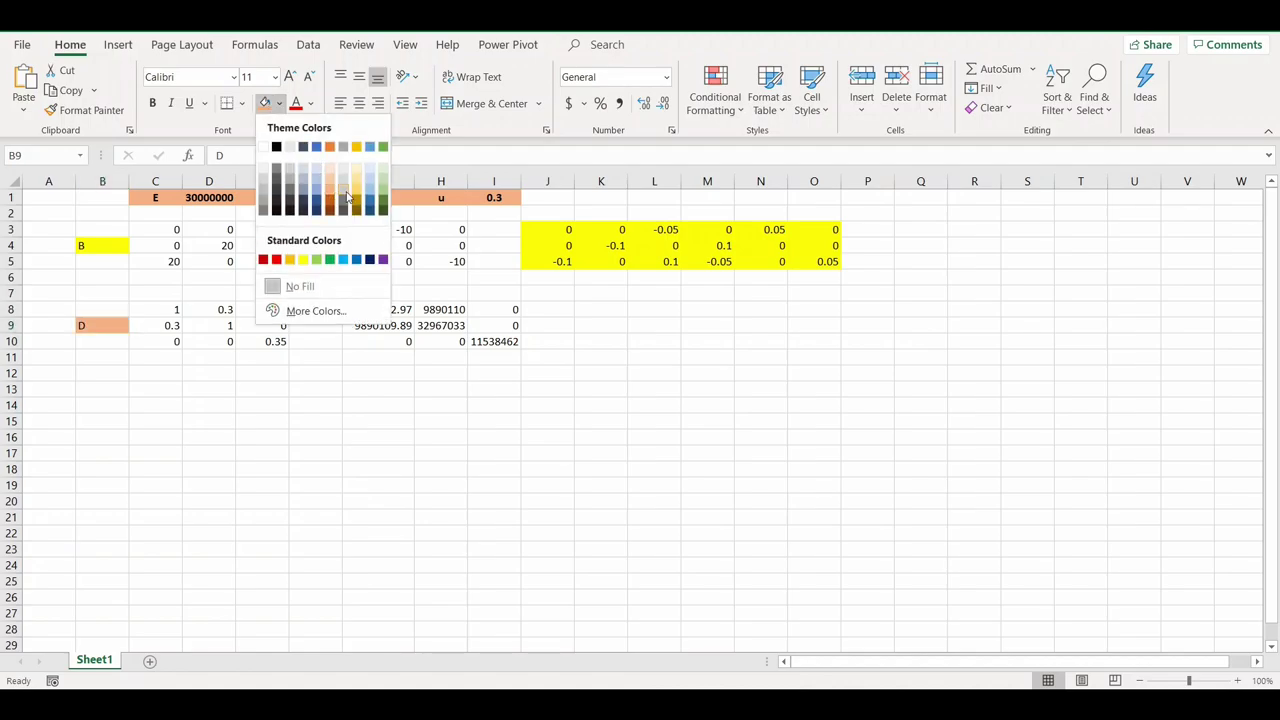
click(356, 197)
drag(375, 310, 515, 344)
click(265, 103)
click(378, 405)
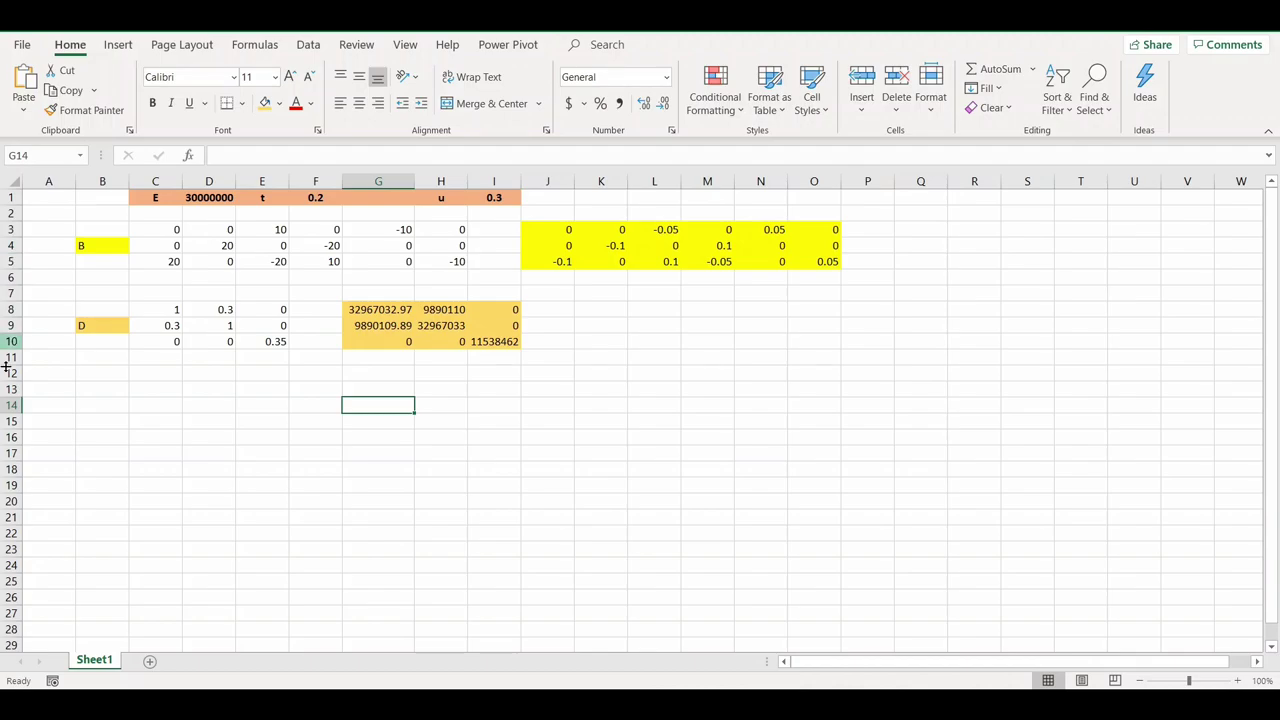
Step: Label cell B15 as K and highlight it with a green fill
click(118, 422)
text(K)
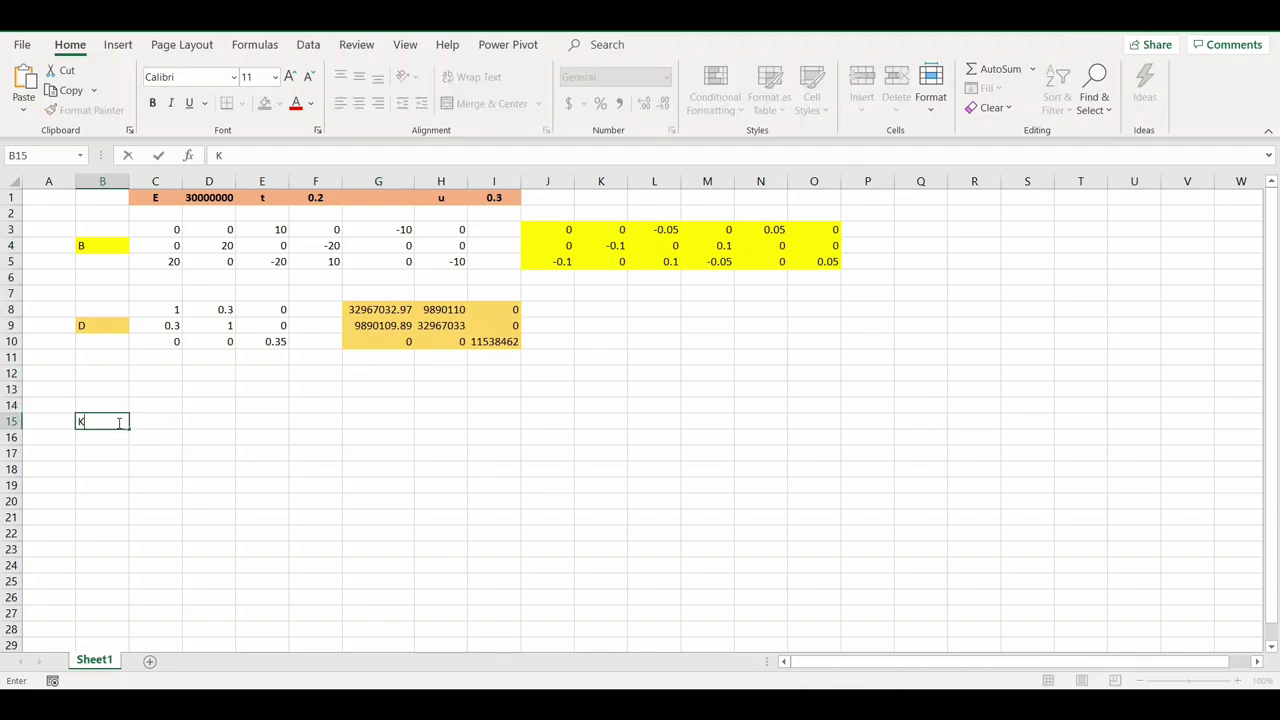
click(240, 403)
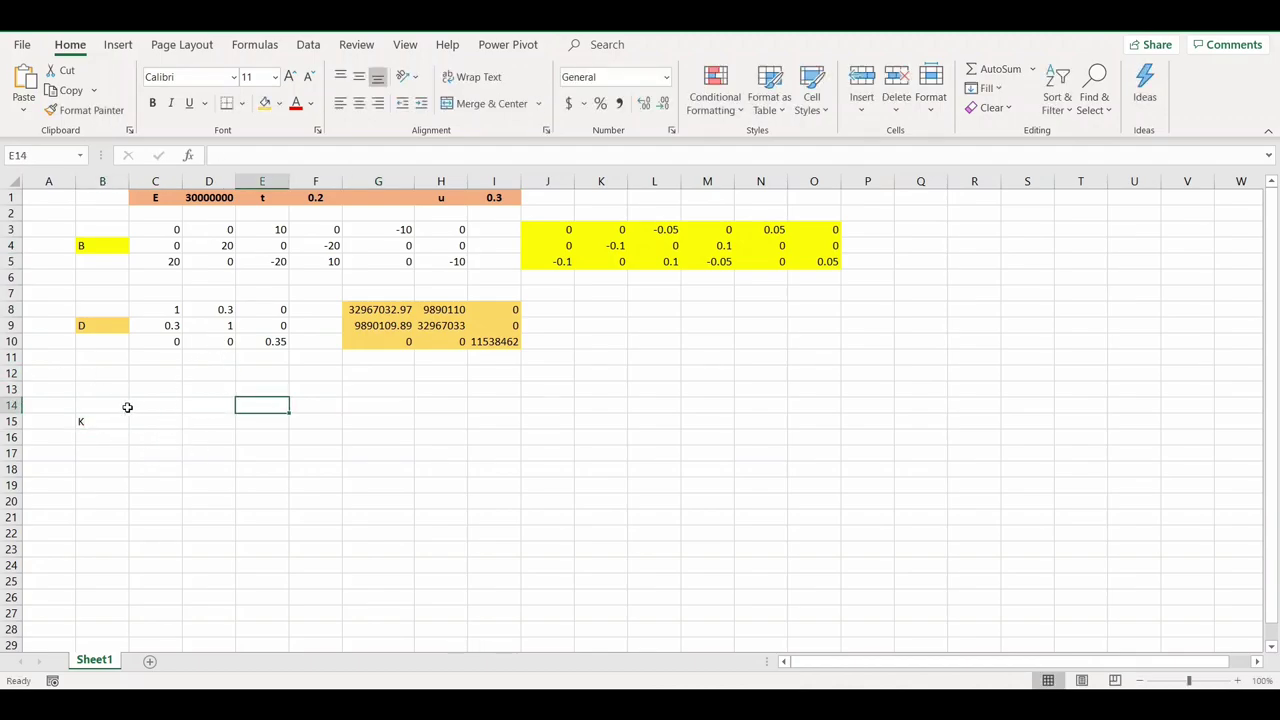
Step: Switch to OneNote and handwrite "D-matrix" in red as step 3 below the B matrix
key(alt+Tab)
mouse_move(88, 526)
mouse_down()
mouse_move(70, 566)
mouse_move(88, 527)
mouse_move(118, 564)
mouse_up()
drag(152, 550, 172, 550)
drag(182, 552, 268, 536)
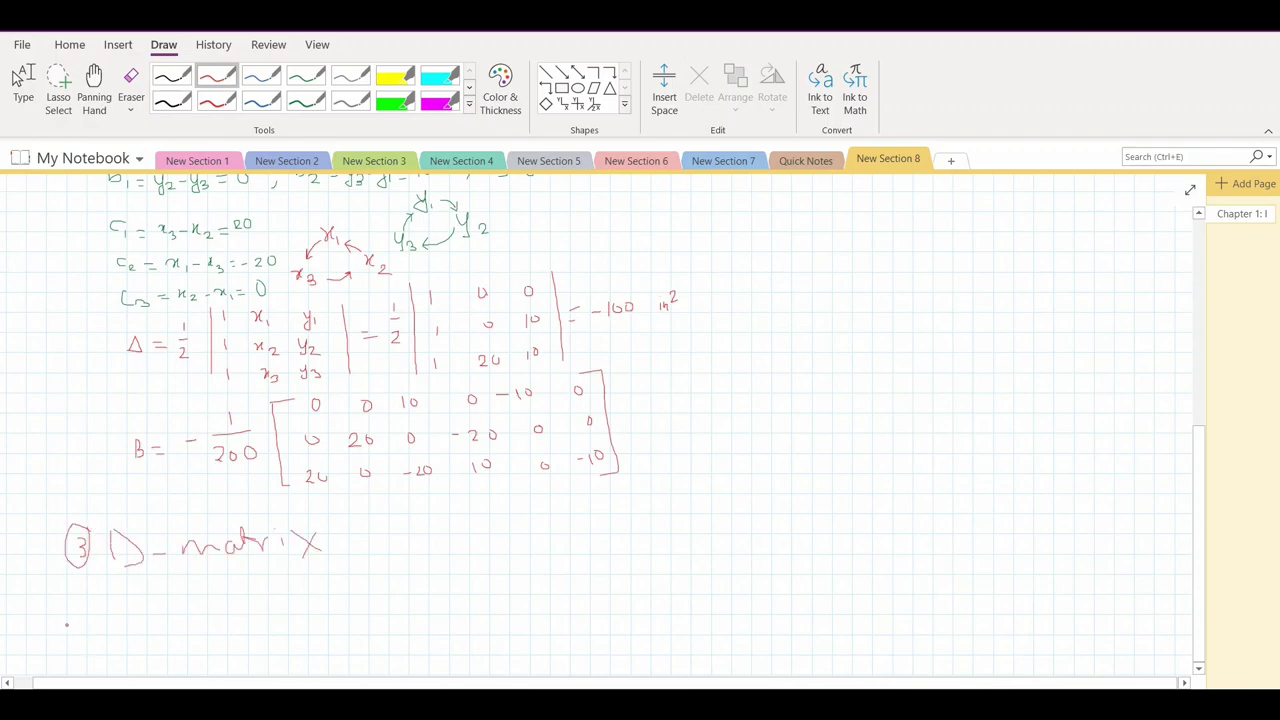
Step: Handwrite step 4 with a circled number in red and the stiffness formula K = t × Δ × Bᵀ D B in blue
drag(78, 606, 96, 620)
mouse_move(90, 606)
mouse_down()
mouse_move(92, 626)
mouse_move(120, 630)
mouse_move(112, 600)
mouse_move(157, 633)
mouse_up()
click(268, 79)
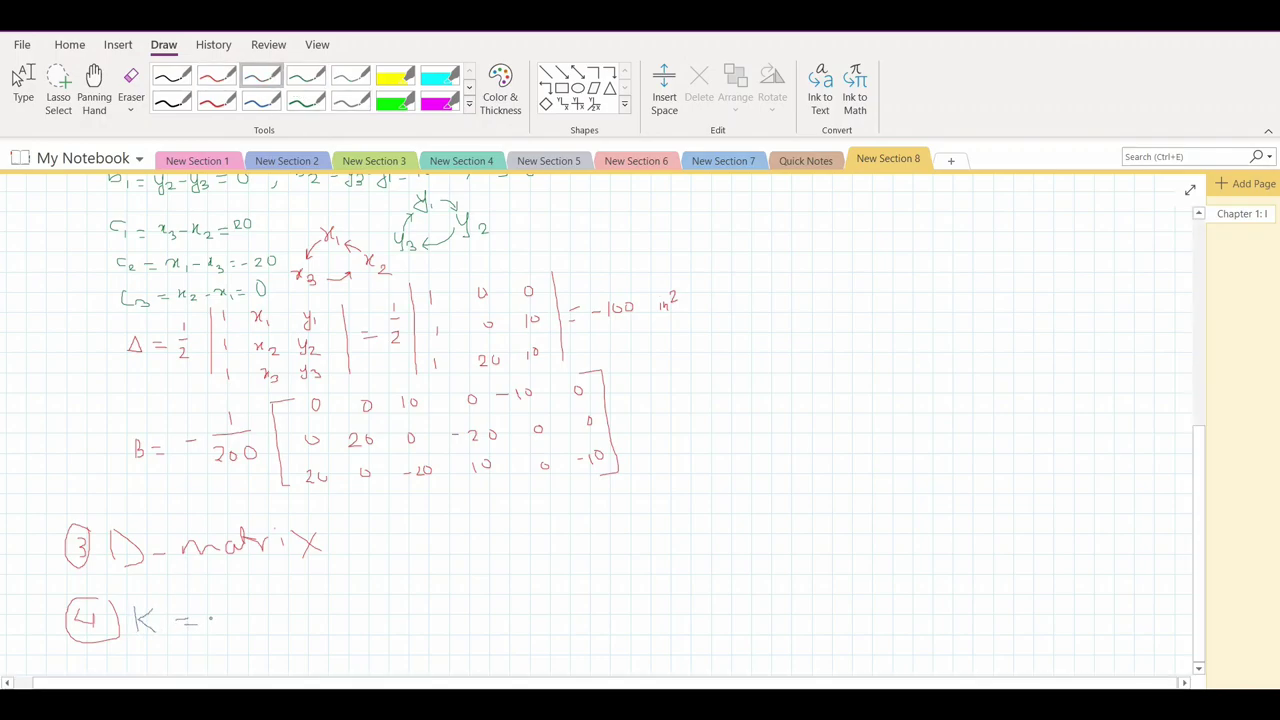
mouse_move(222, 602)
mouse_down()
mouse_move(268, 622)
mouse_move(270, 598)
mouse_move(289, 617)
mouse_move(272, 615)
mouse_move(334, 618)
mouse_move(326, 609)
mouse_move(378, 602)
mouse_move(385, 627)
mouse_move(398, 577)
mouse_move(448, 628)
mouse_up()
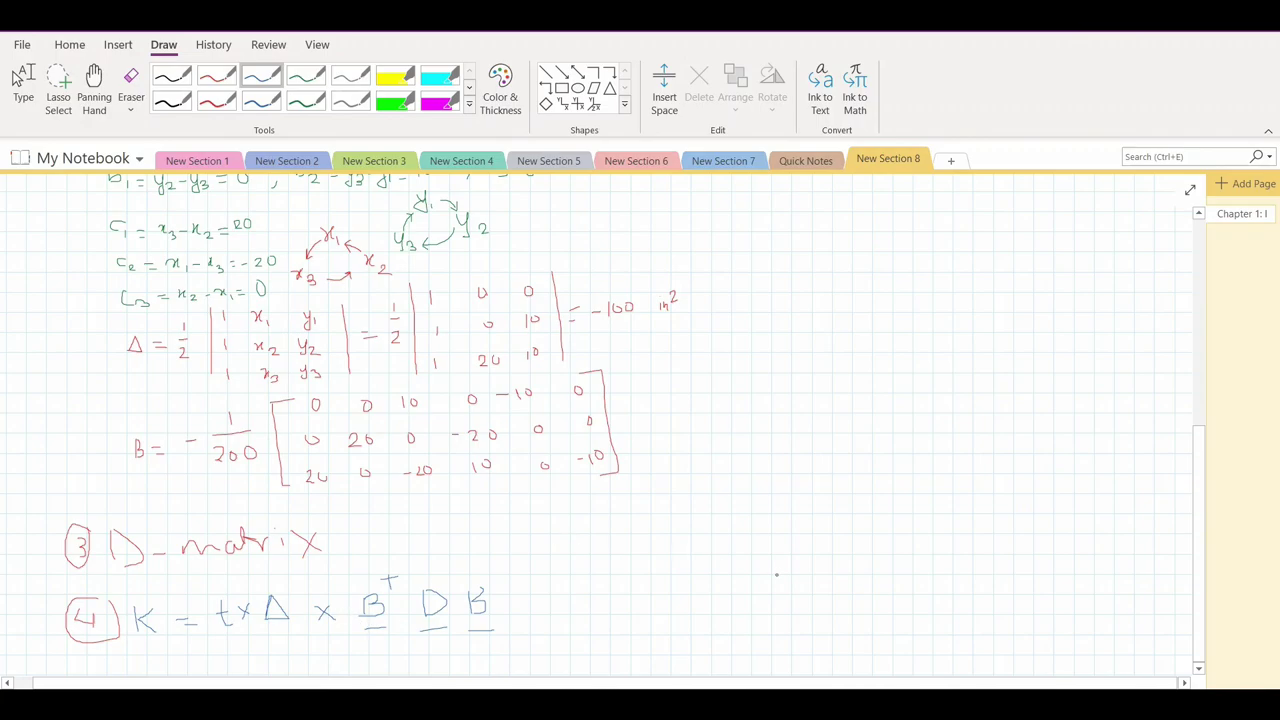
Step: Switch to Excel and enter =MMULT(MMULT(TRANSPOSE(J3:O5),G8:I10),J3:O5) in C14 to compute the BᵀDB product
key(alt+Tab)
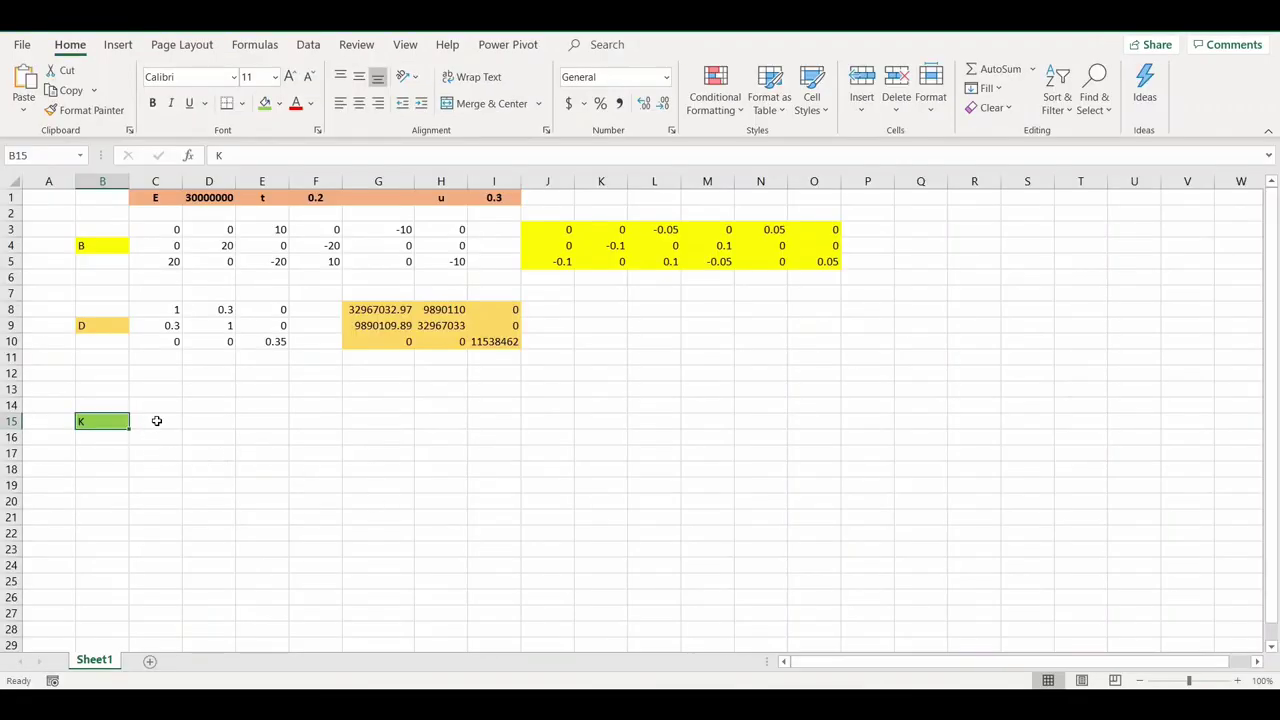
click(167, 404)
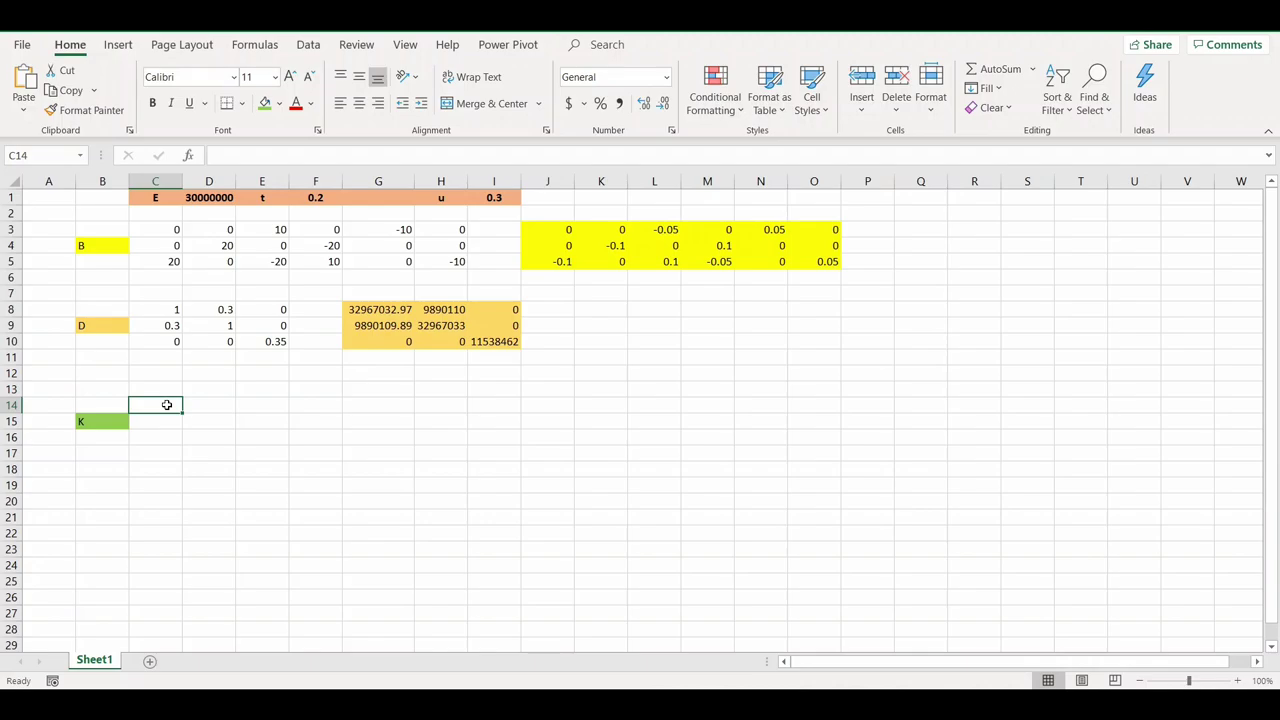
text(=mmult)
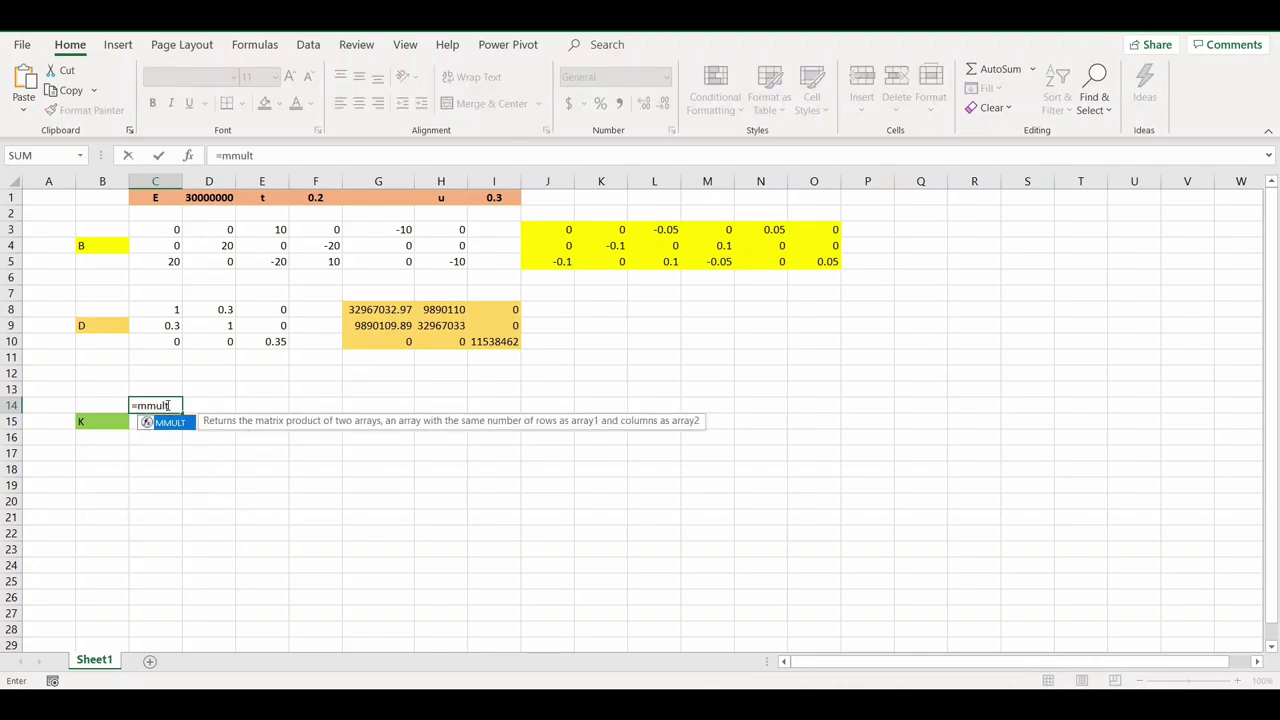
text((mmult)
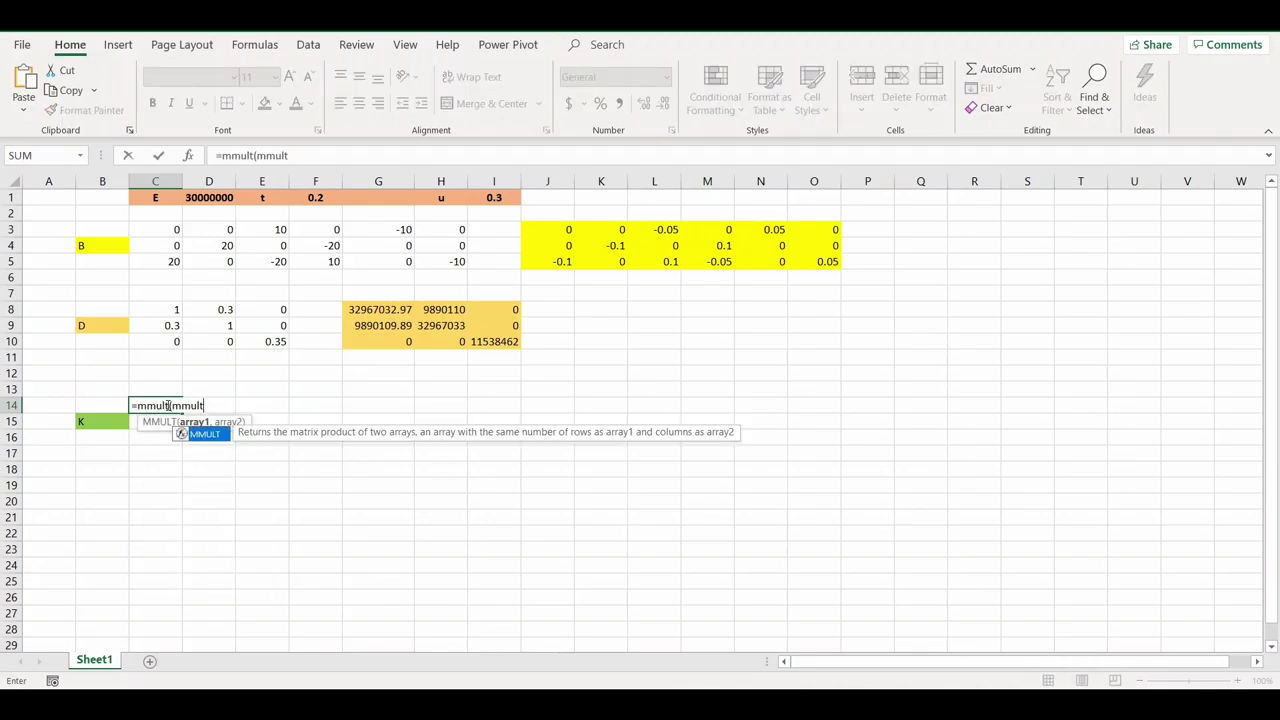
text(()
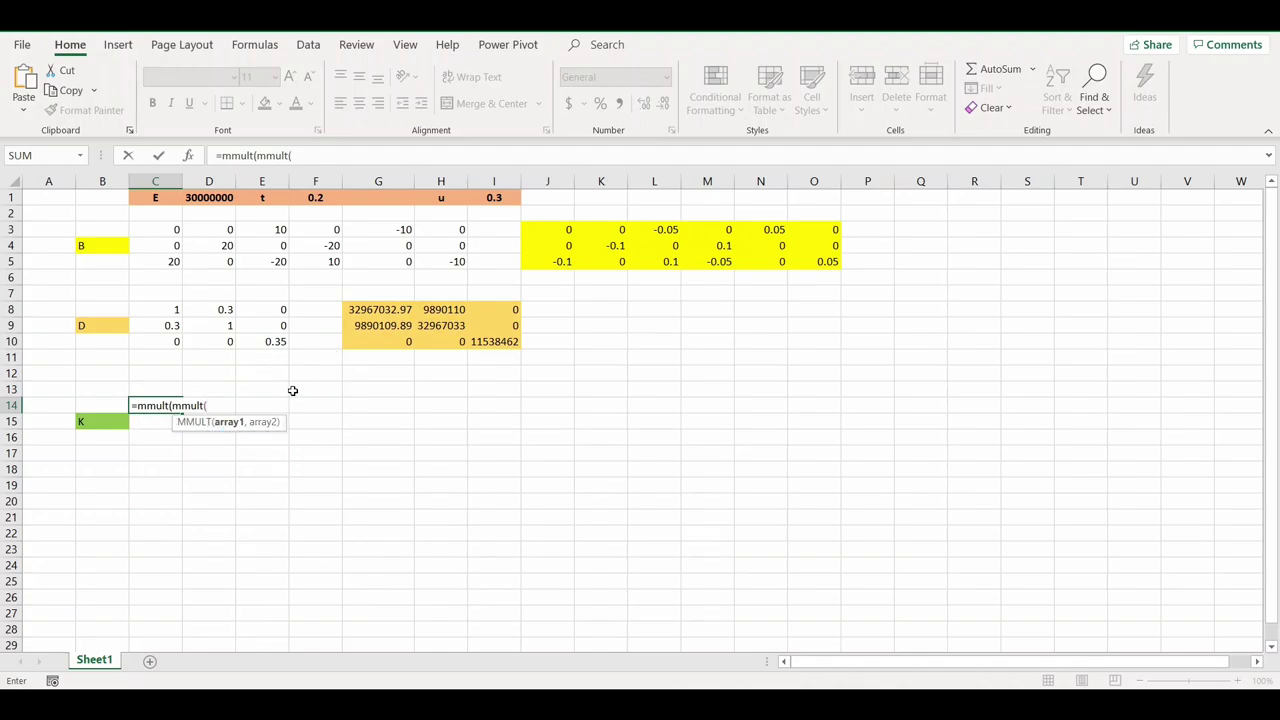
text(trnap)
key(BackSpace)
key(BackSpace)
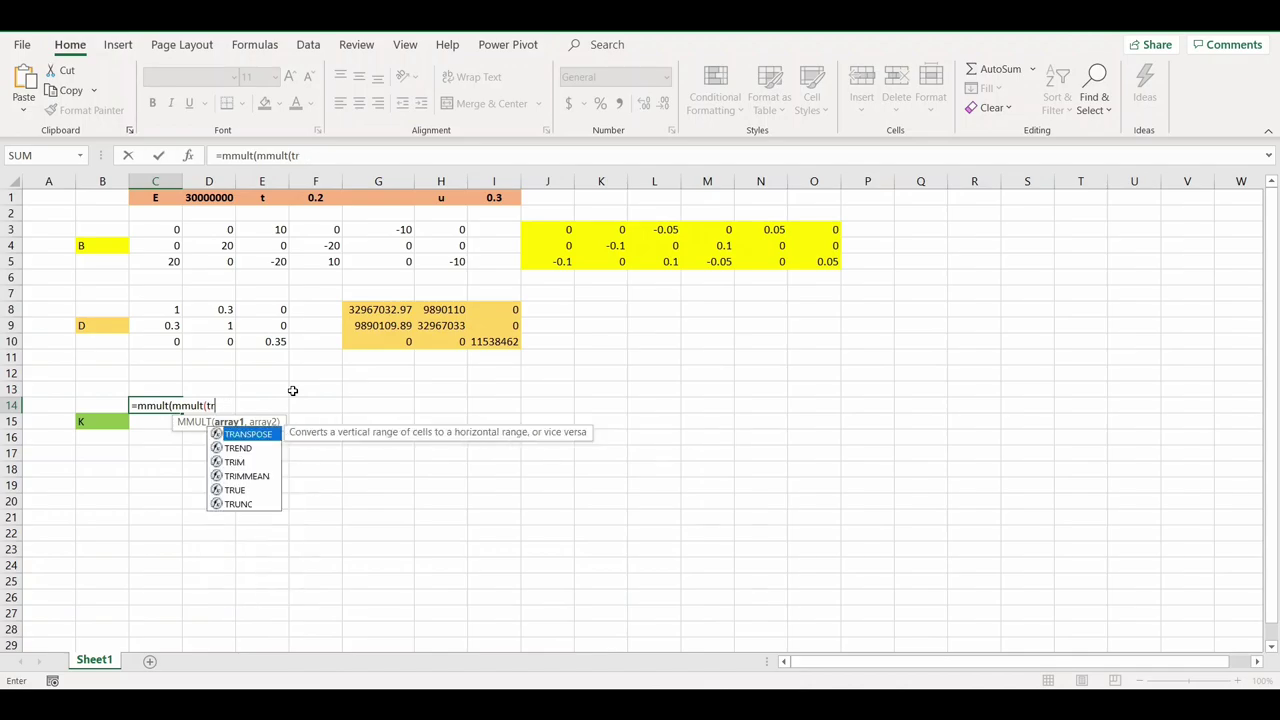
text(anspose()
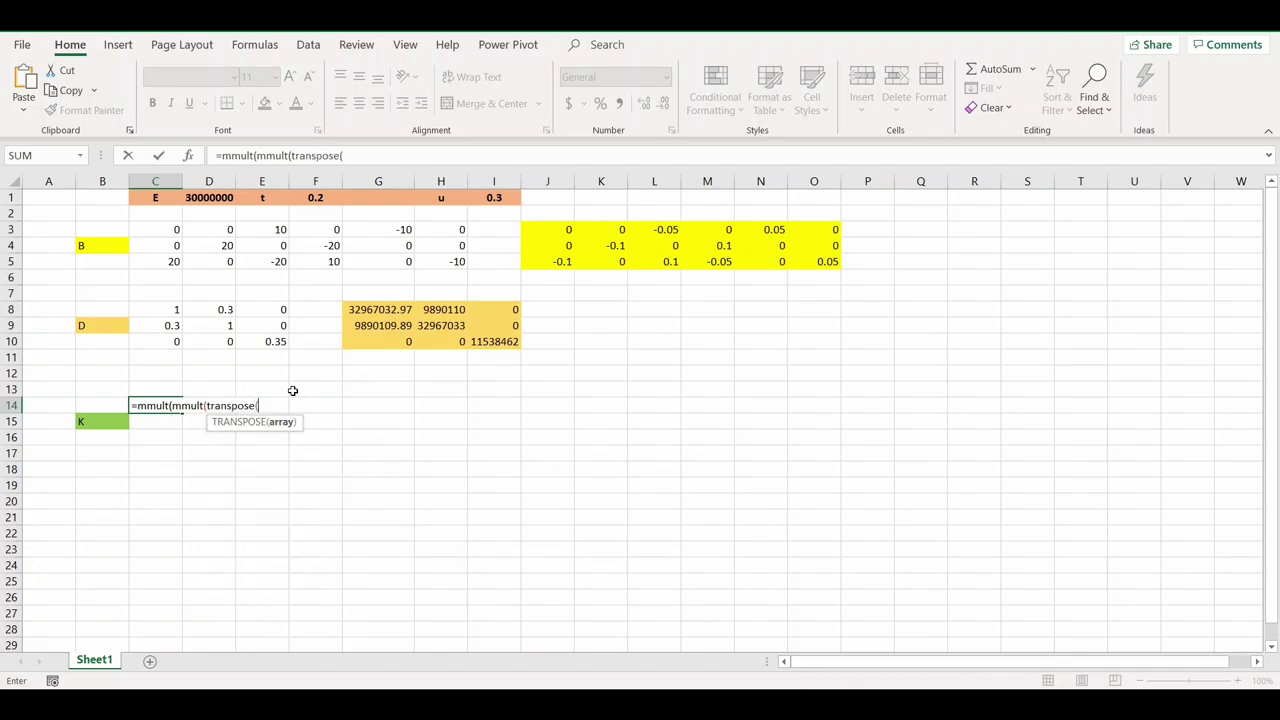
drag(562, 232, 800, 259)
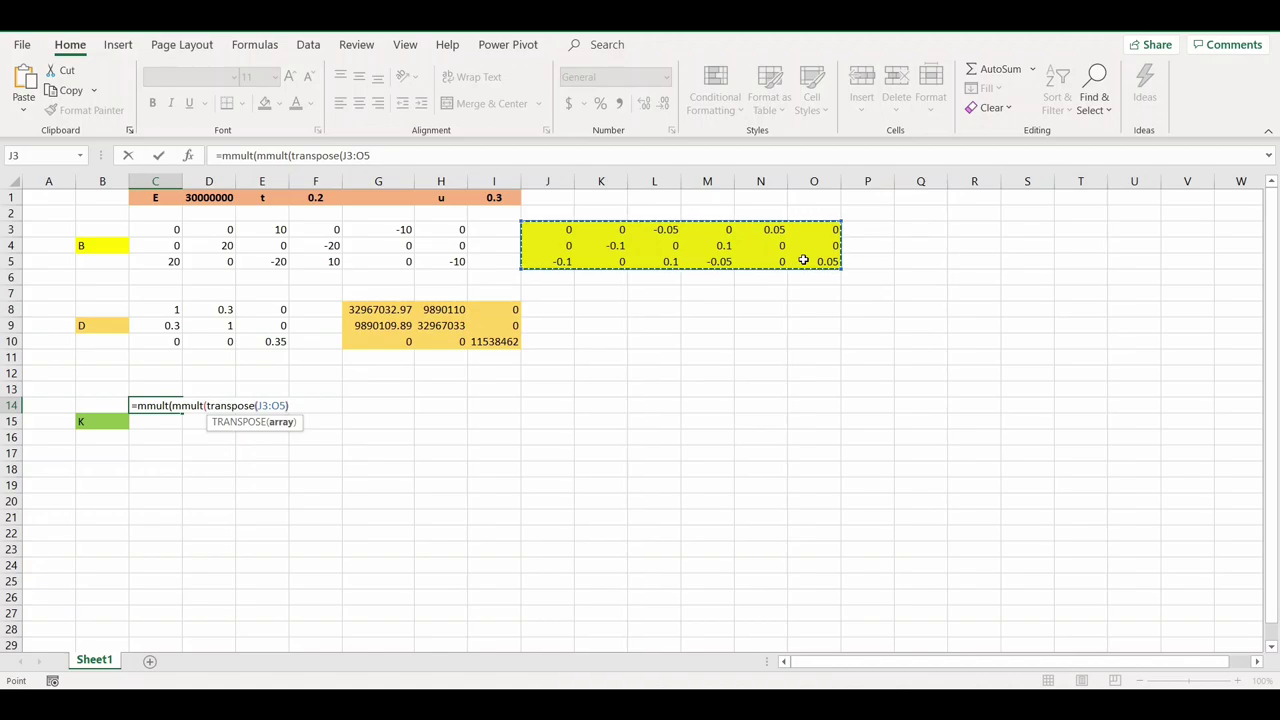
text(),)
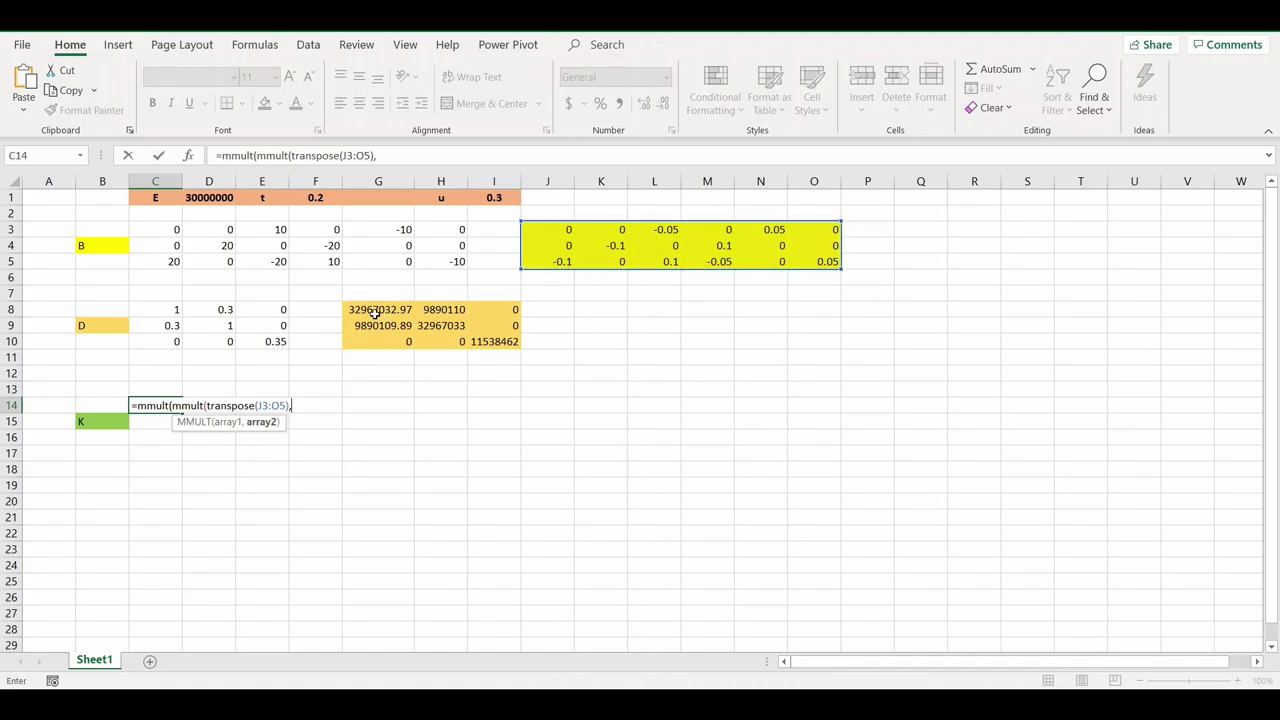
drag(375, 314, 484, 342)
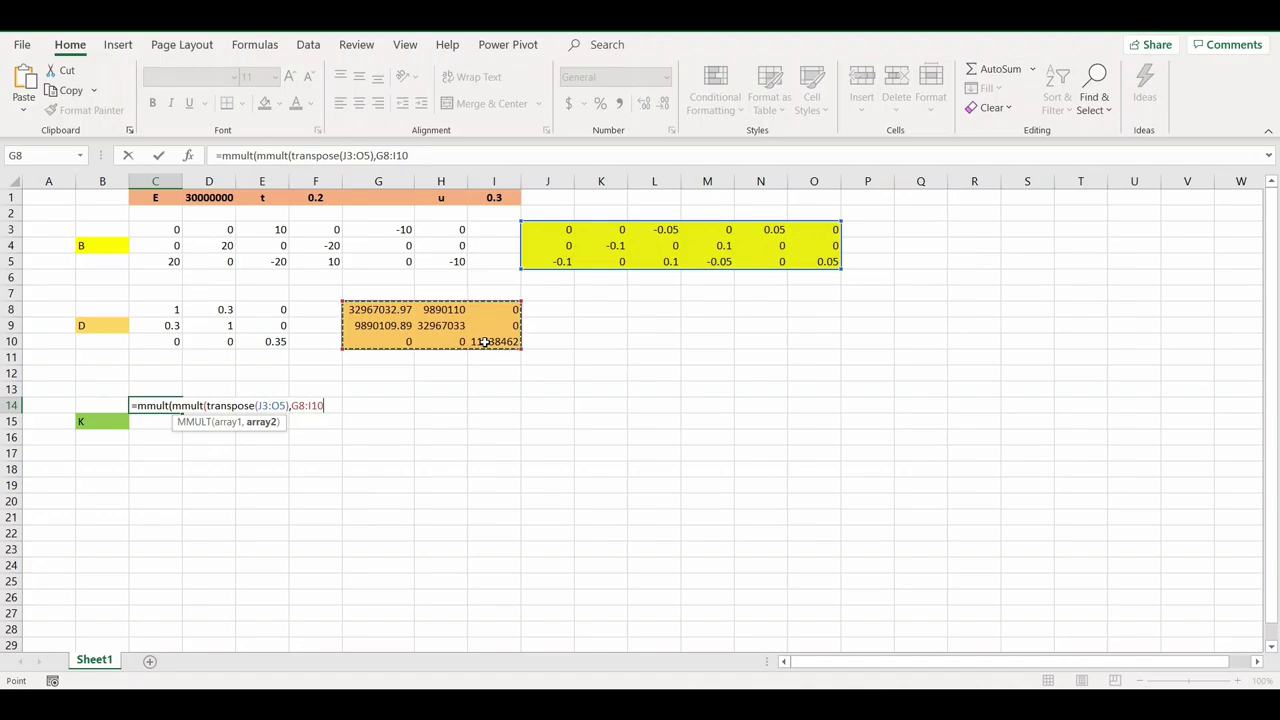
text(),)
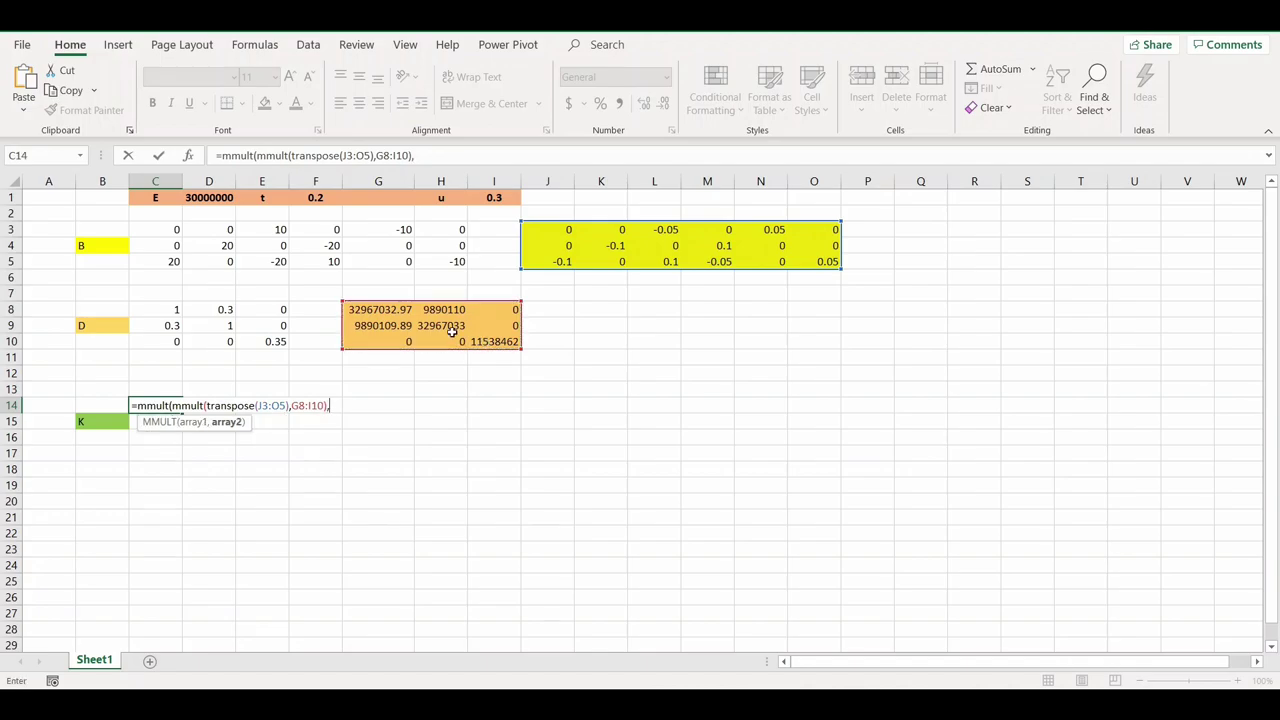
drag(570, 232, 815, 257)
text())
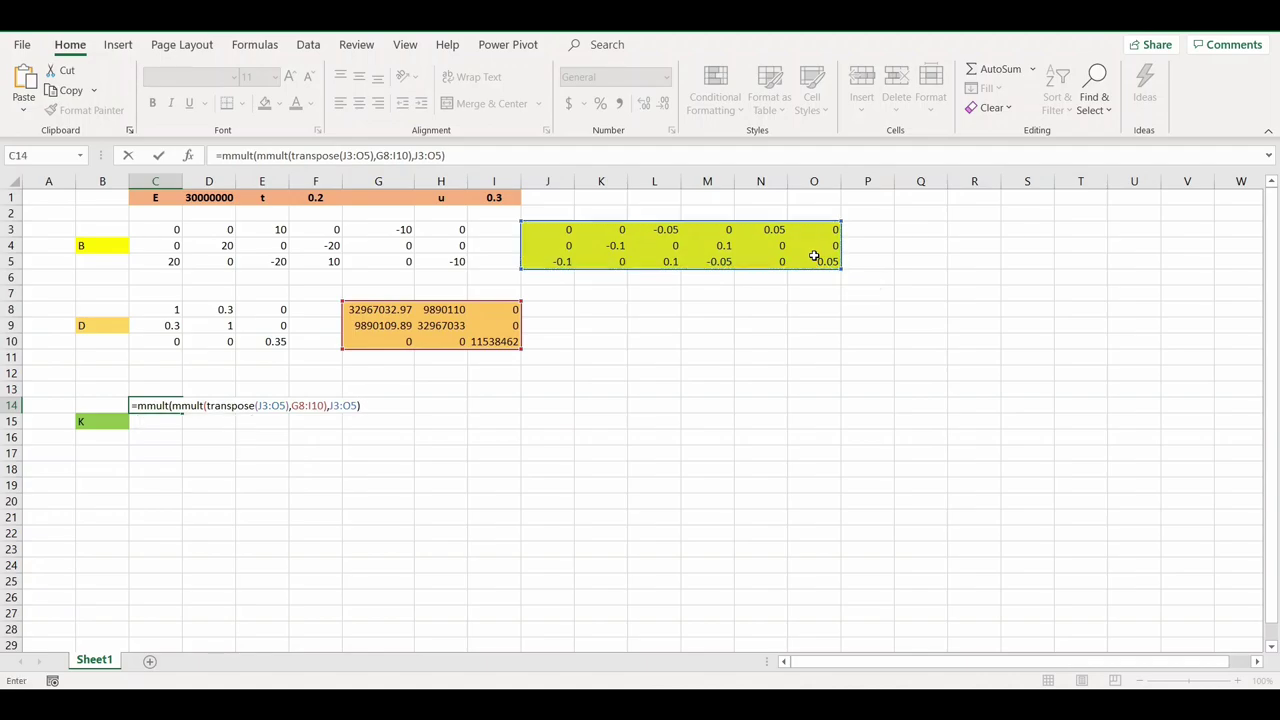
click(540, 406)
text(=)
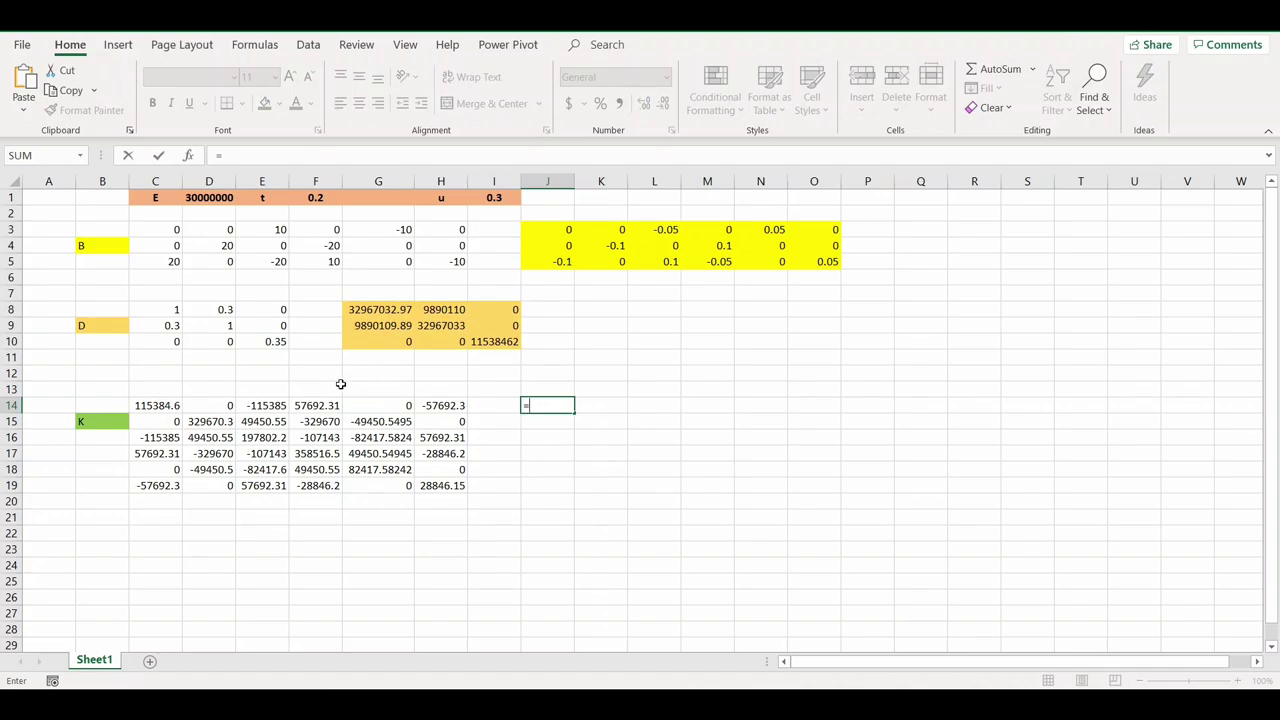
key(Escape)
Step: Enter the area in B12:D12 as A, =-100 and in2, and highlight these cells with a light green fill
click(118, 373)
text(A)
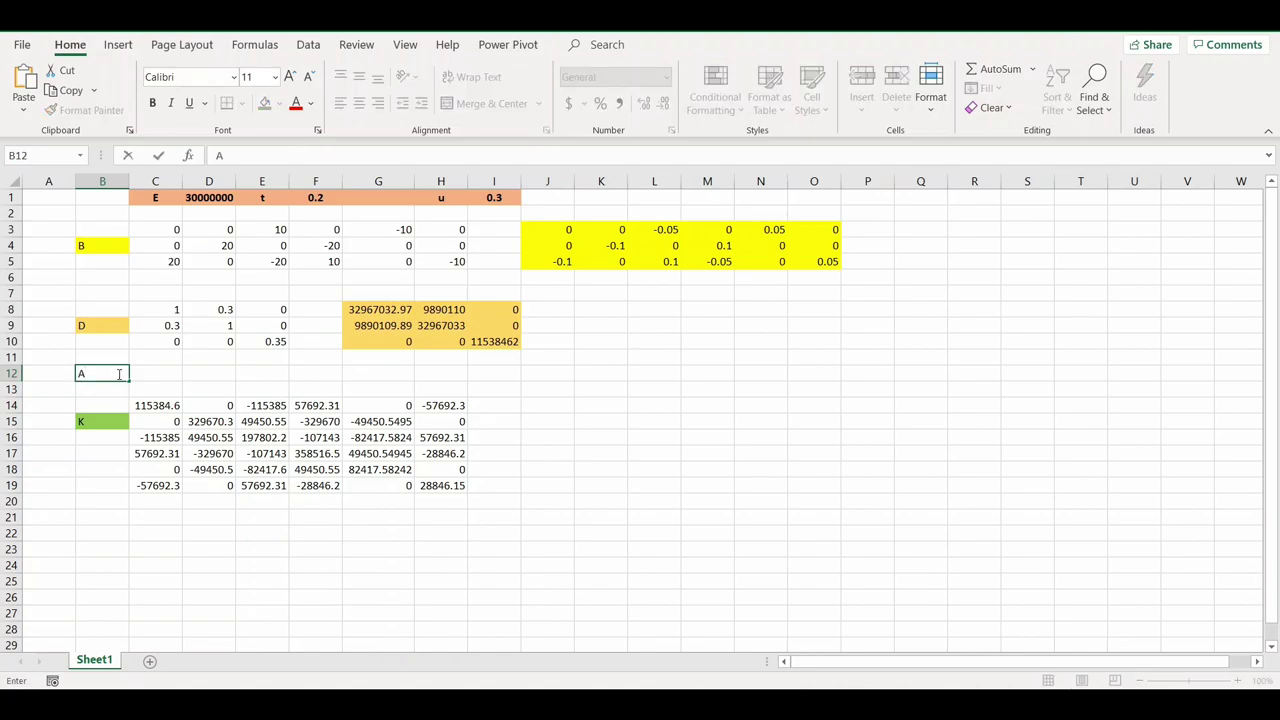
key(Tab)
text(=-100)
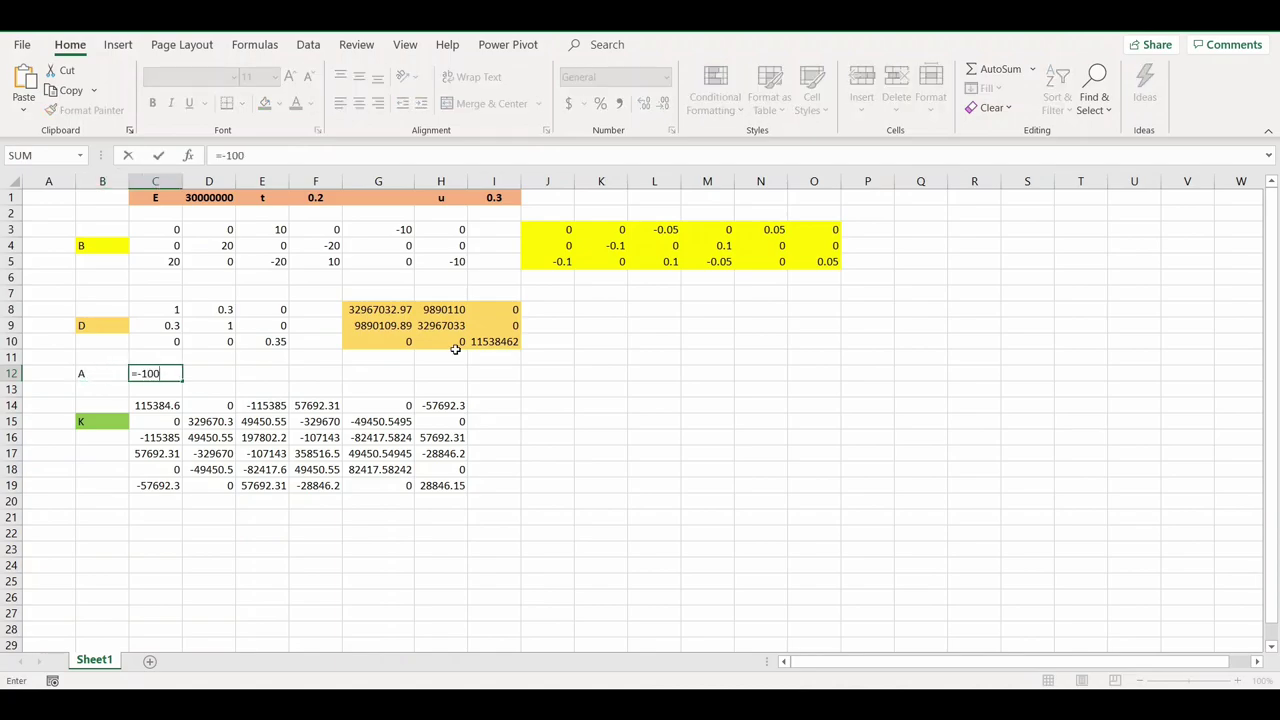
key(Tab)
text(in2)
key(Return)
Step: Enter =$C$12*$F$1*C14 in J14 to scale the first stiffness term by area and thickness
scroll(540, 312, down, 2)
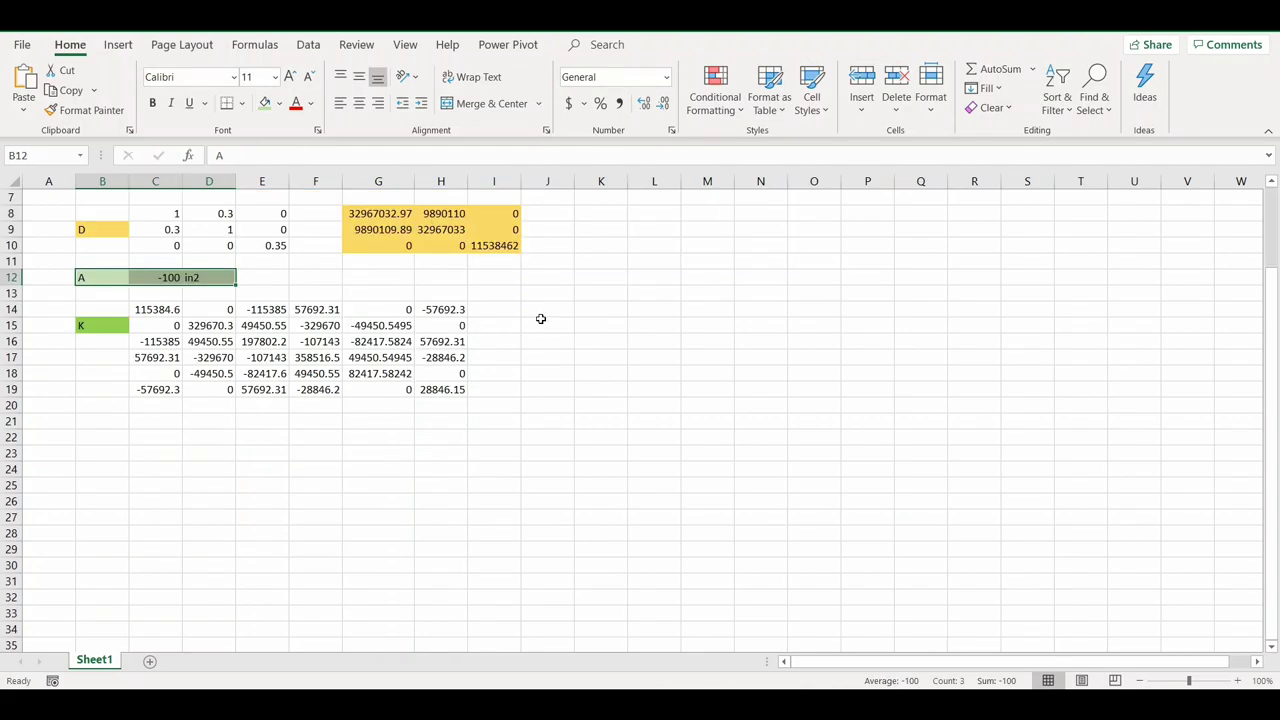
click(540, 309)
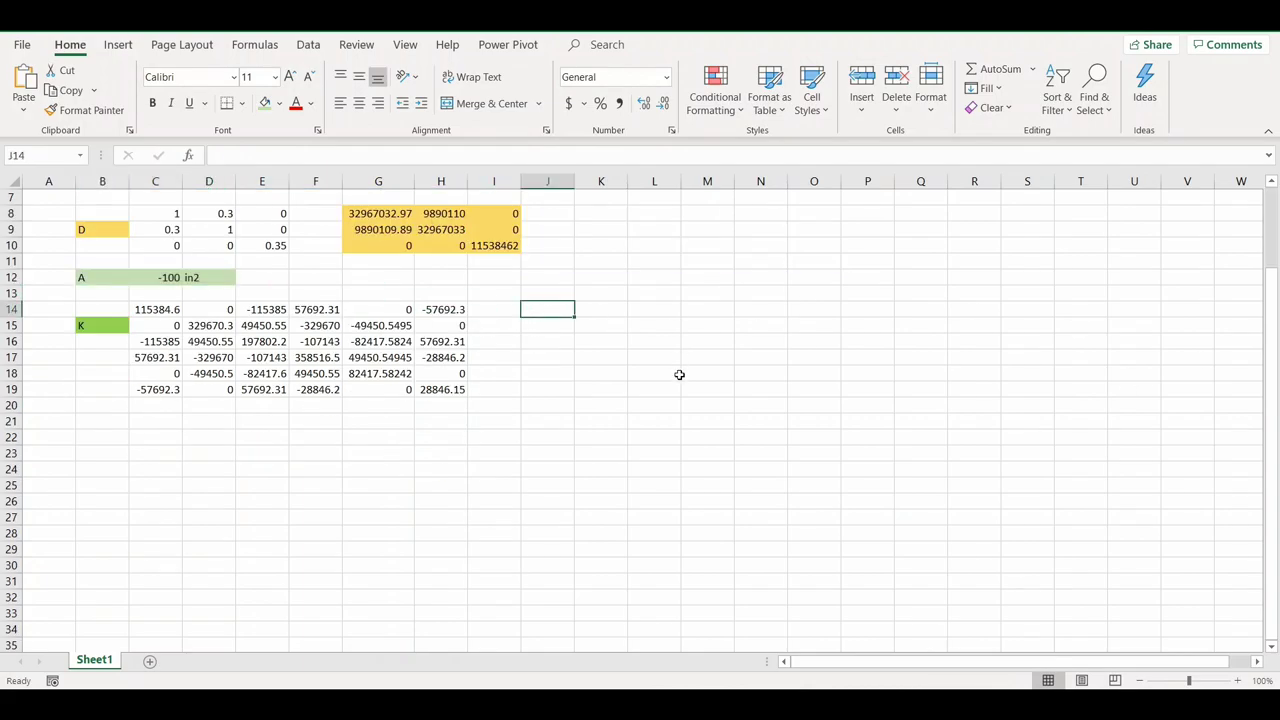
text(=)
click(177, 277)
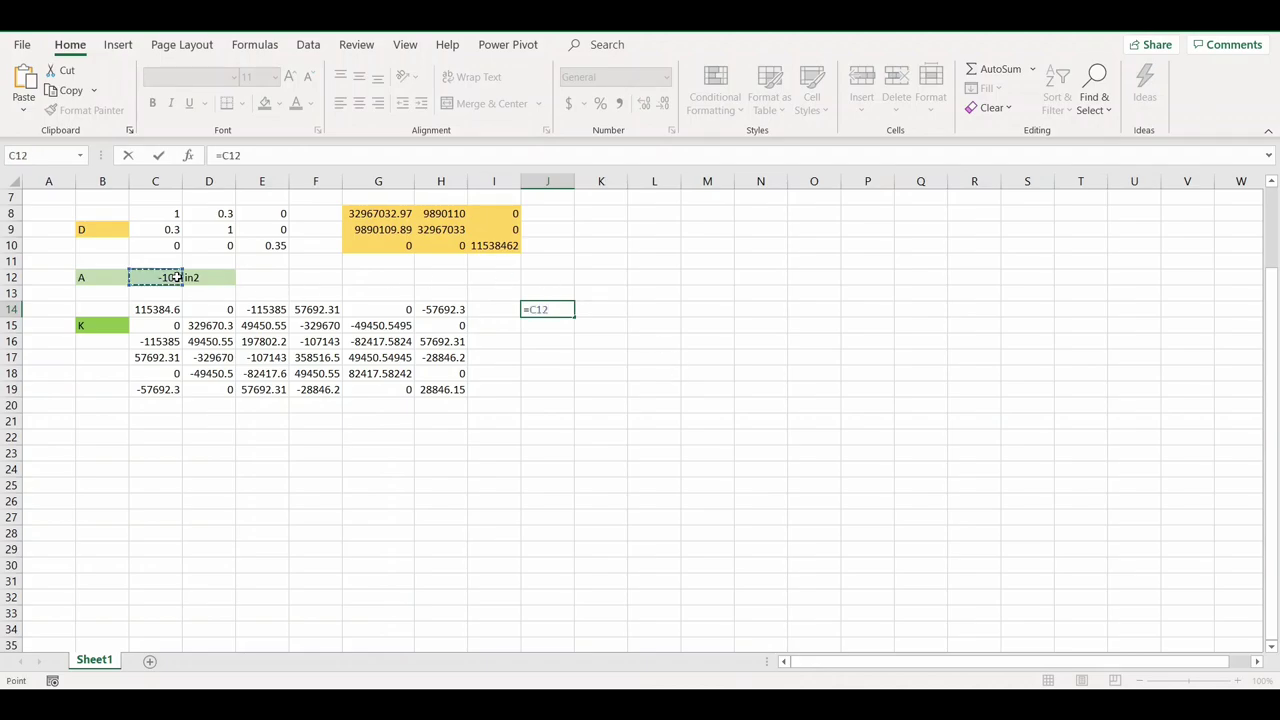
key(F4)
text(*)
scroll(231, 341, up, 2)
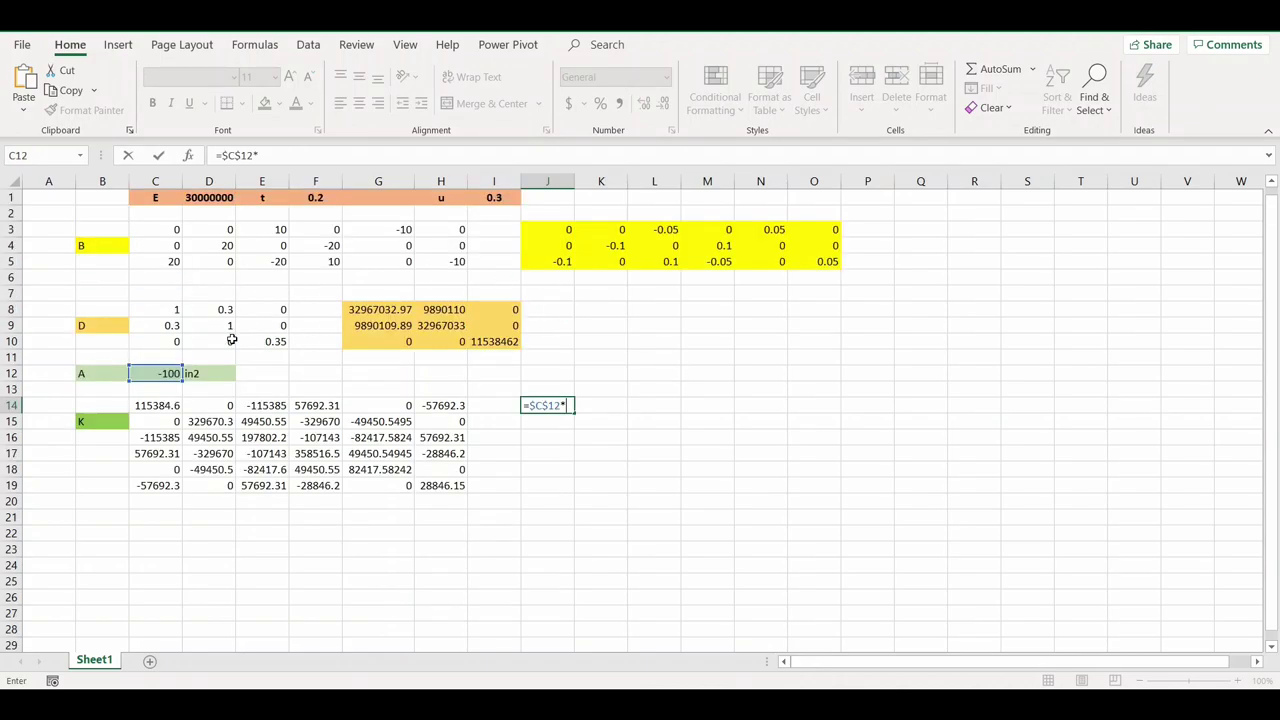
click(311, 196)
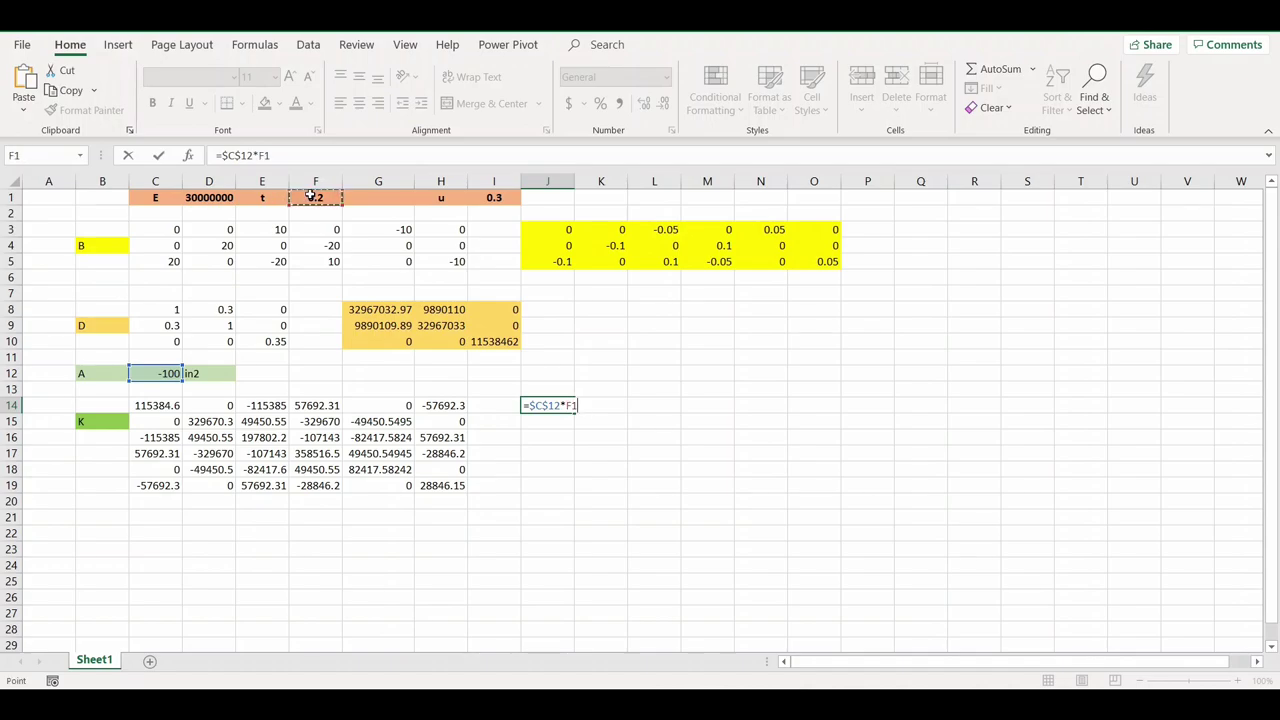
key(BackSpace)
key(Escape)
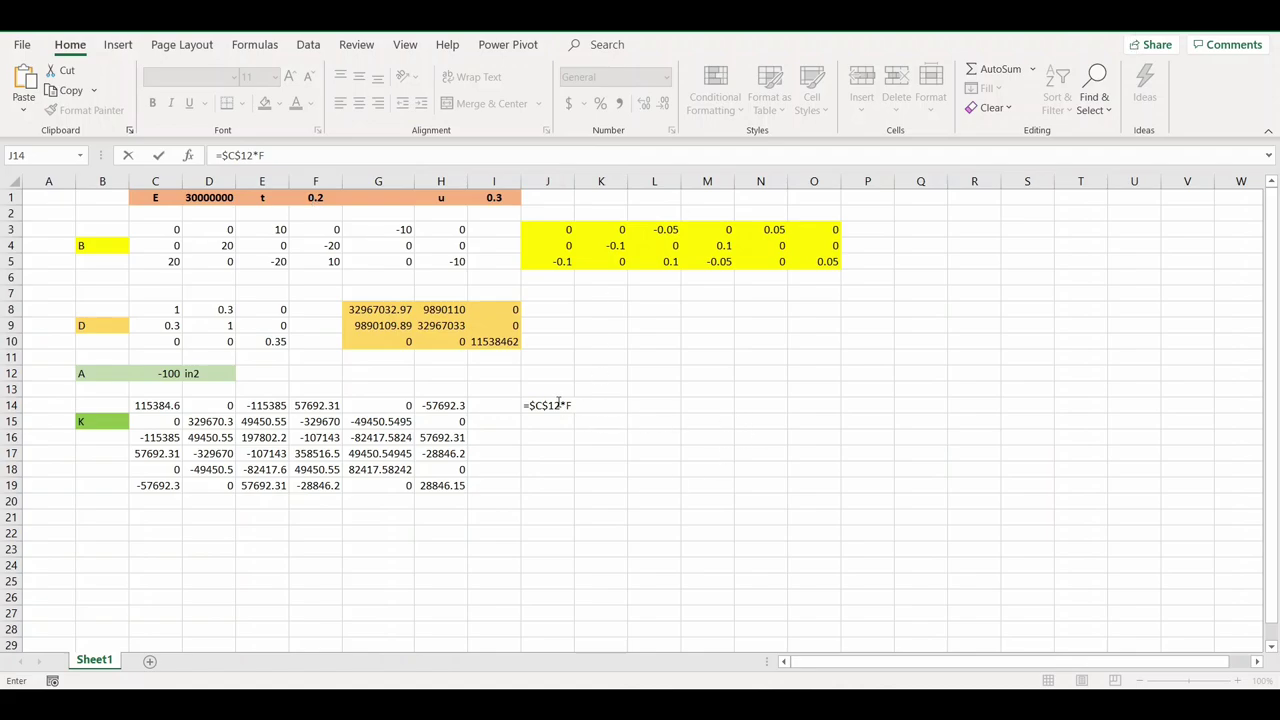
text(1)
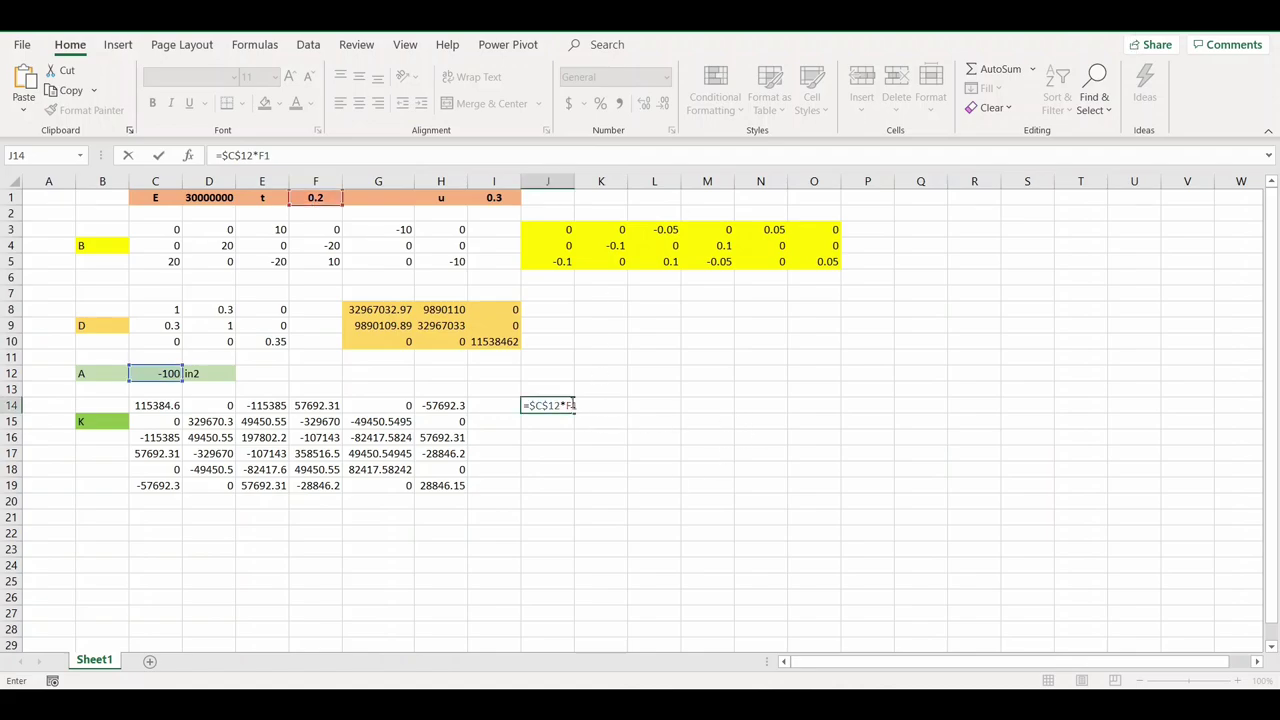
key(F4)
text(*)
click(171, 404)
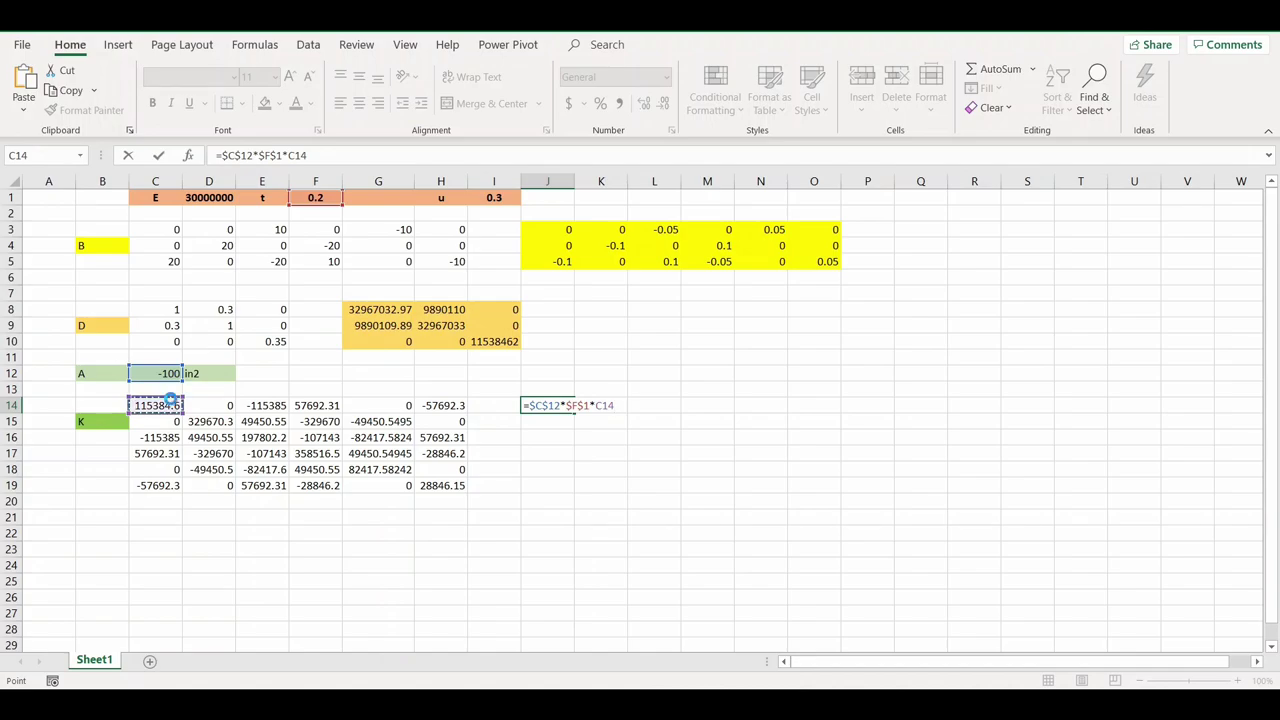
key(Return)
Step: Extend the J14 formula over J14:O19 and highlight the resulting stiffness matrix with a green fill
click(565, 406)
drag(575, 413, 840, 490)
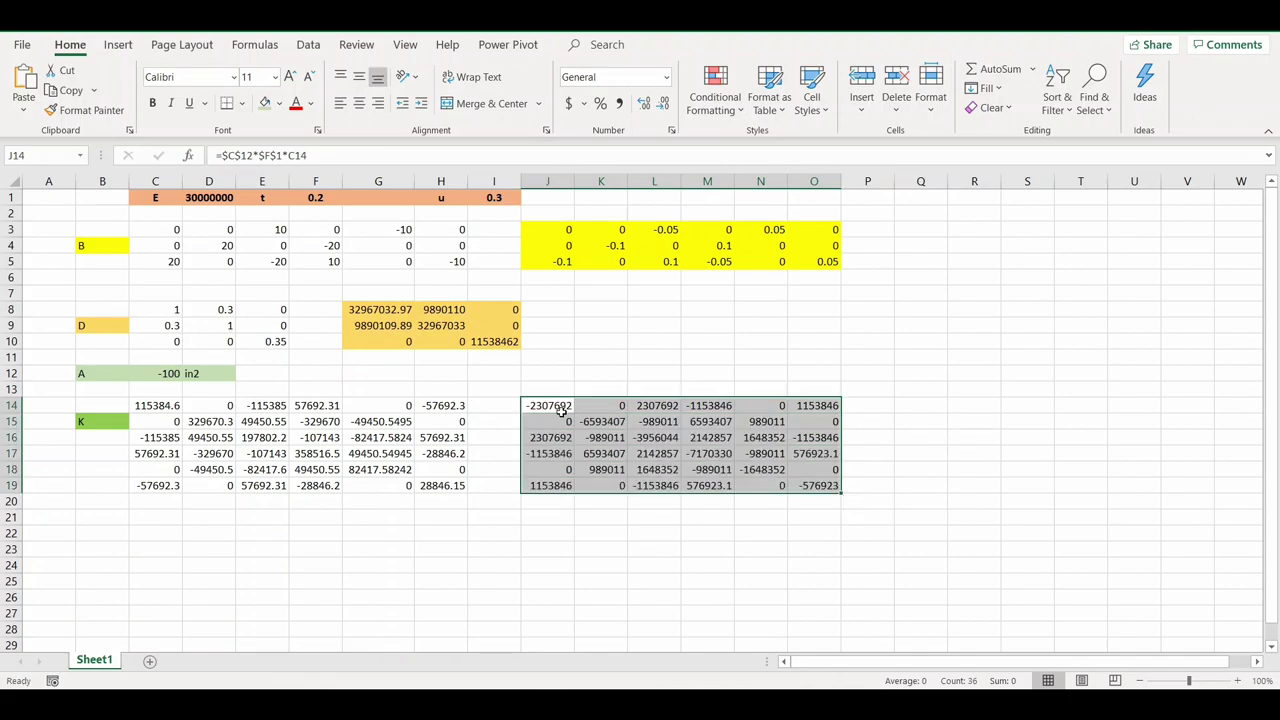
drag(562, 410, 840, 488)
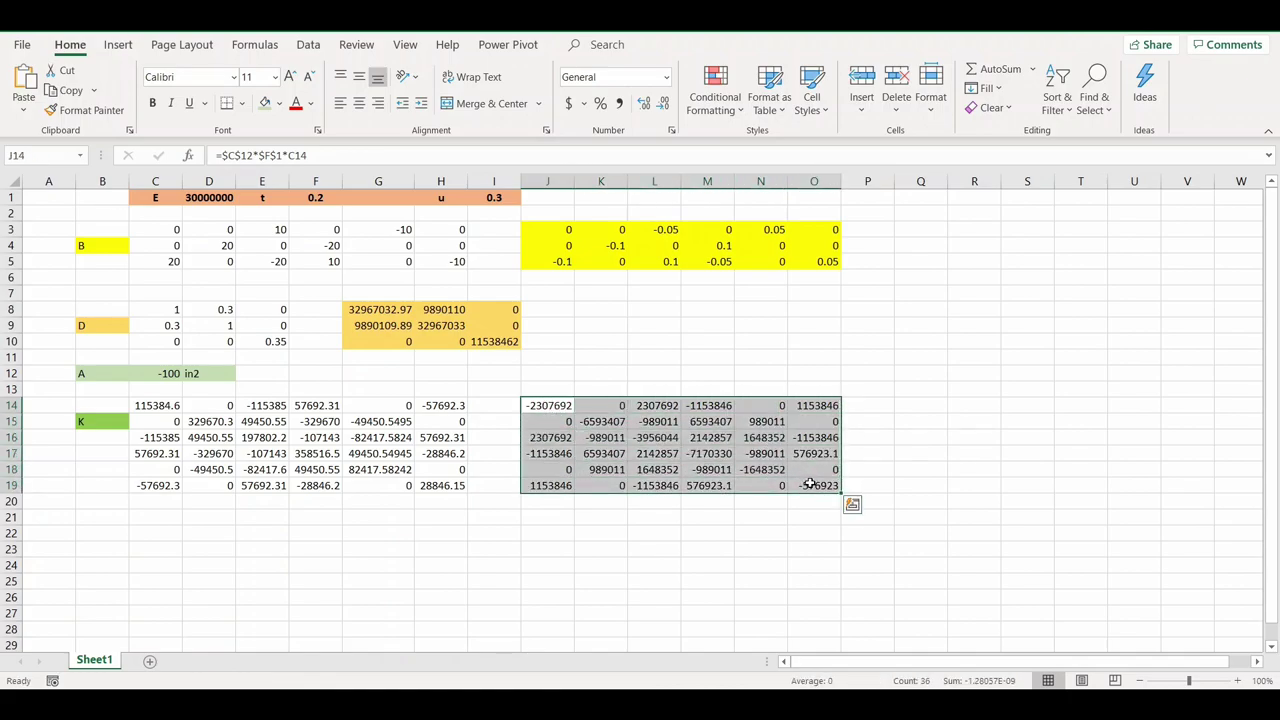
click(279, 103)
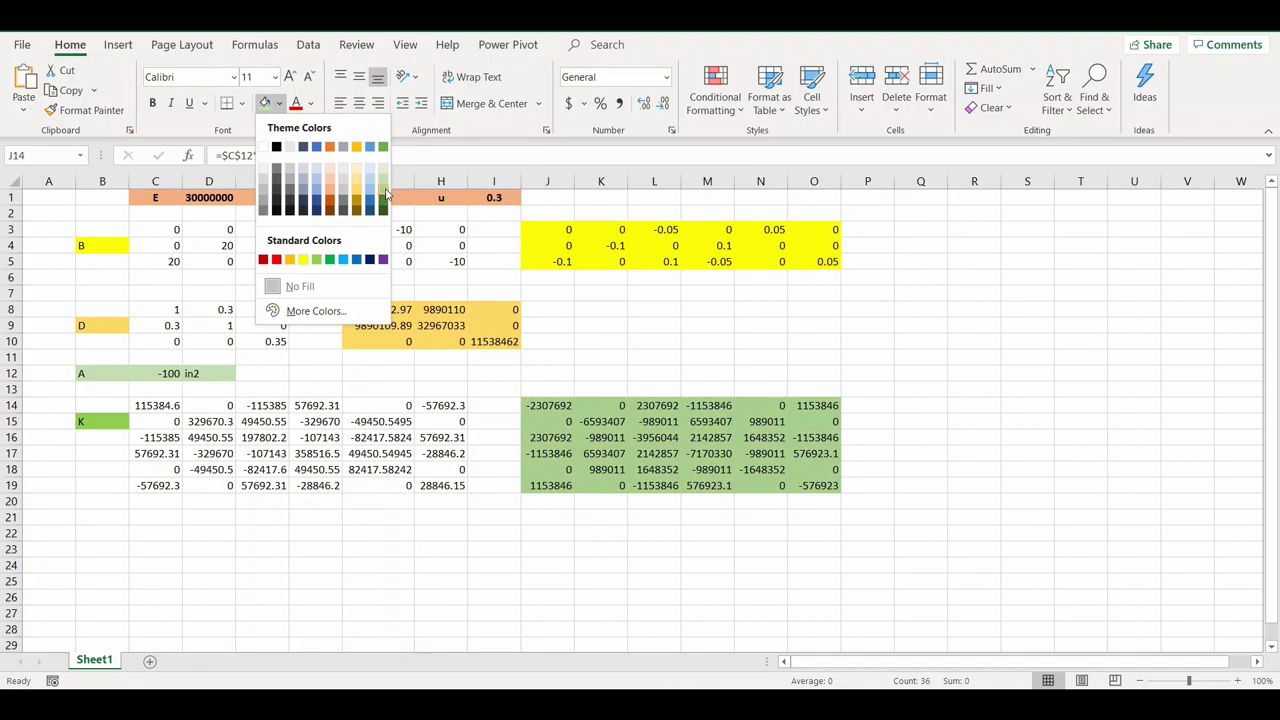
click(384, 193)
click(492, 499)
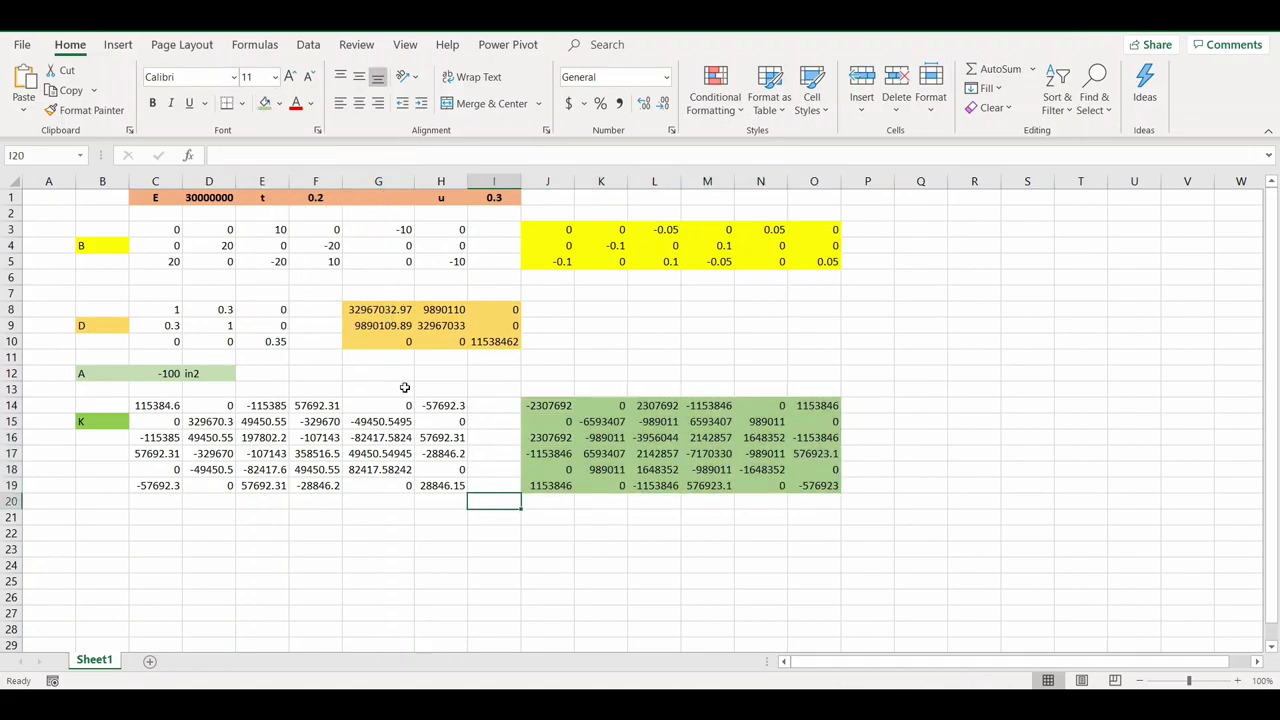
double_click(547, 405)
key(Escape)
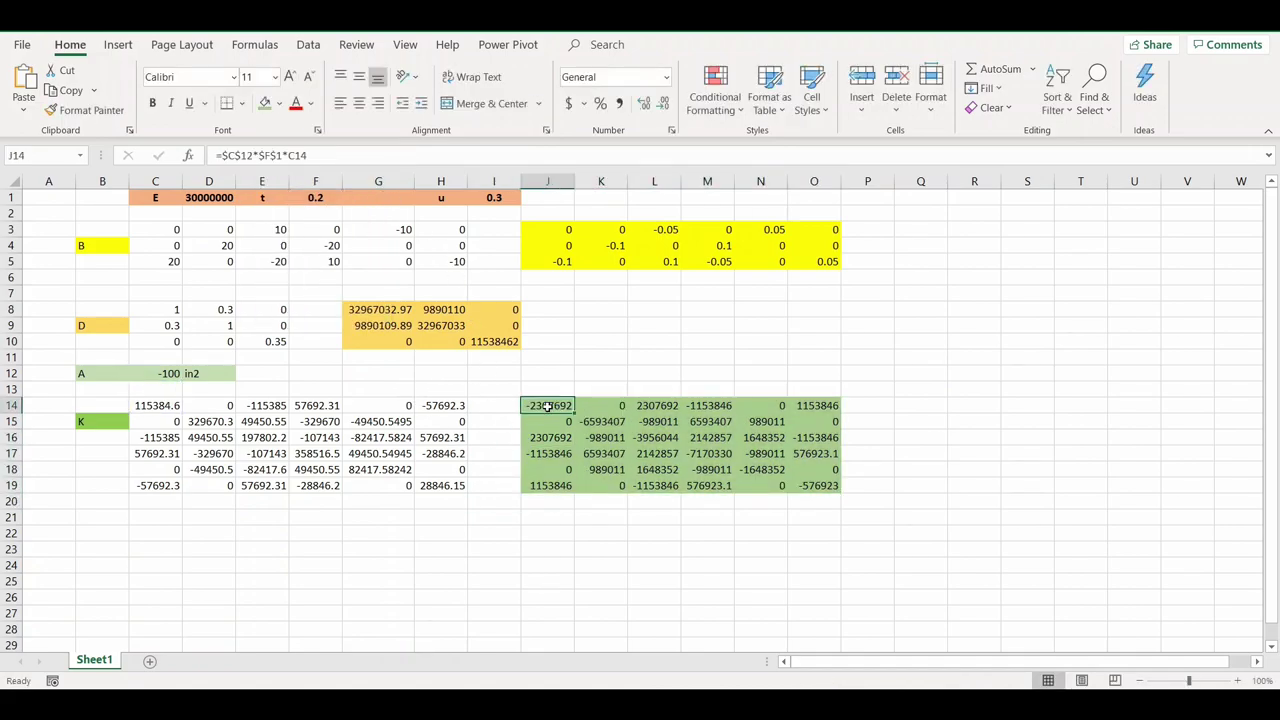
Step: Enter the stiffness unit lb/in in Q16 beside the scaled K matrix
click(896, 440)
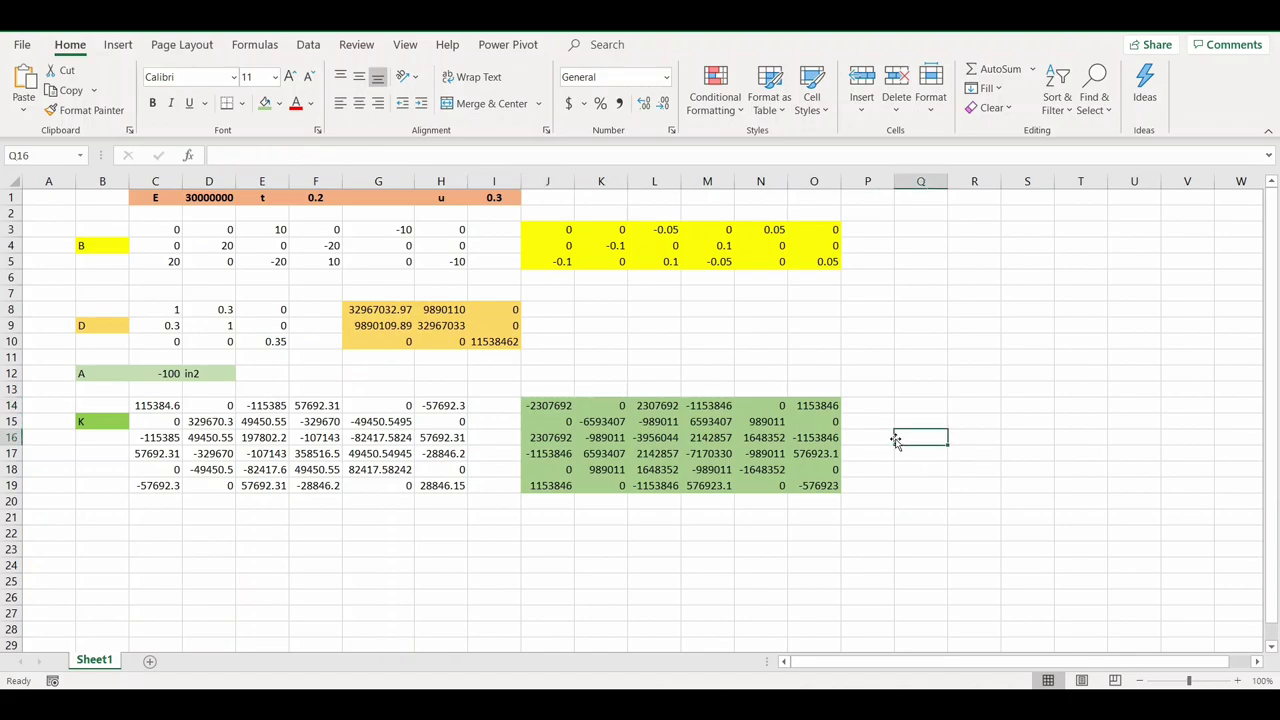
text(lb)
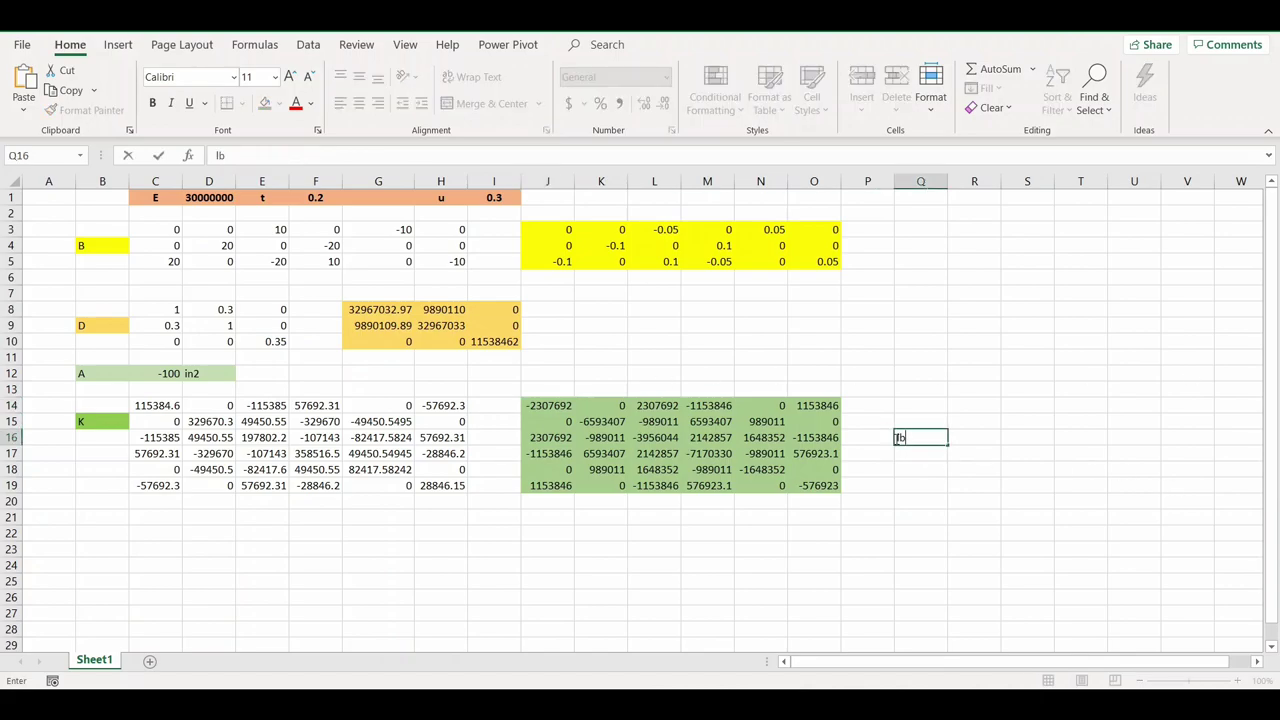
text(.in)
key(Return)
Step: Switch to OneNote, underline K in step 4, and handwrite step 5 in black with a circled number and the force equation starting F = K
key(alt+Tab)
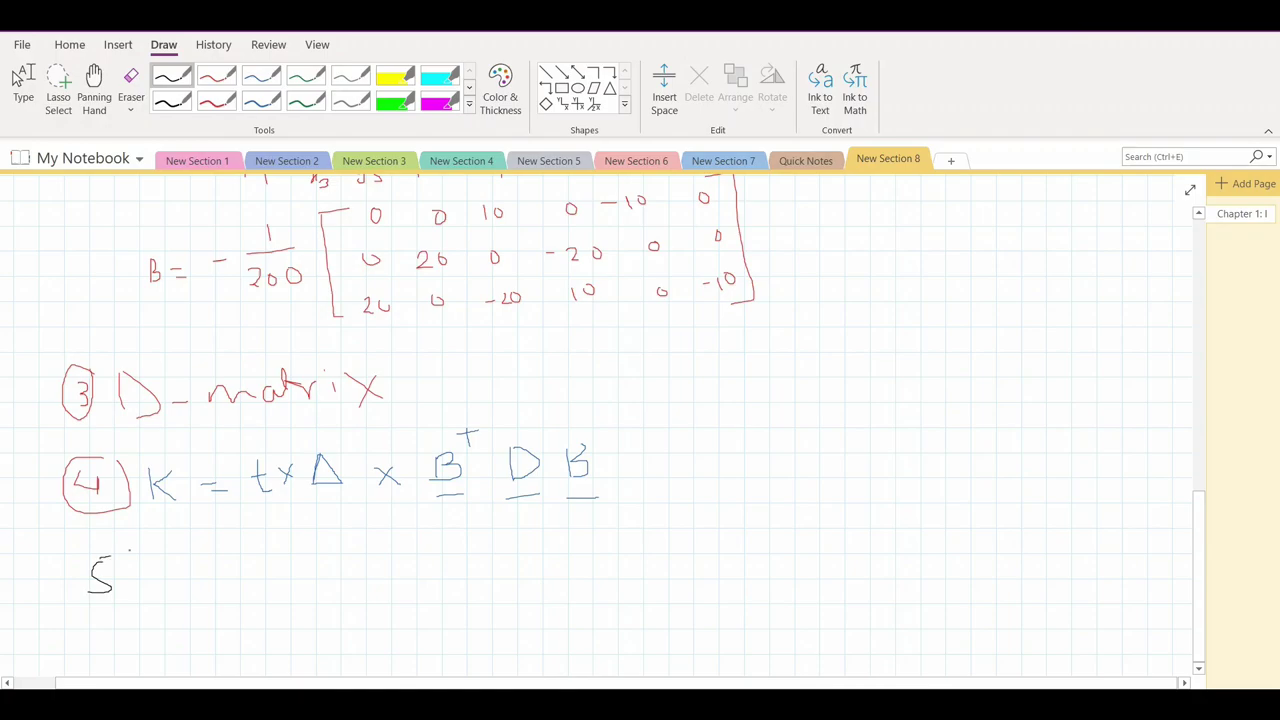
mouse_move(130, 548)
mouse_down()
mouse_move(76, 599)
mouse_move(128, 599)
mouse_move(132, 552)
mouse_up()
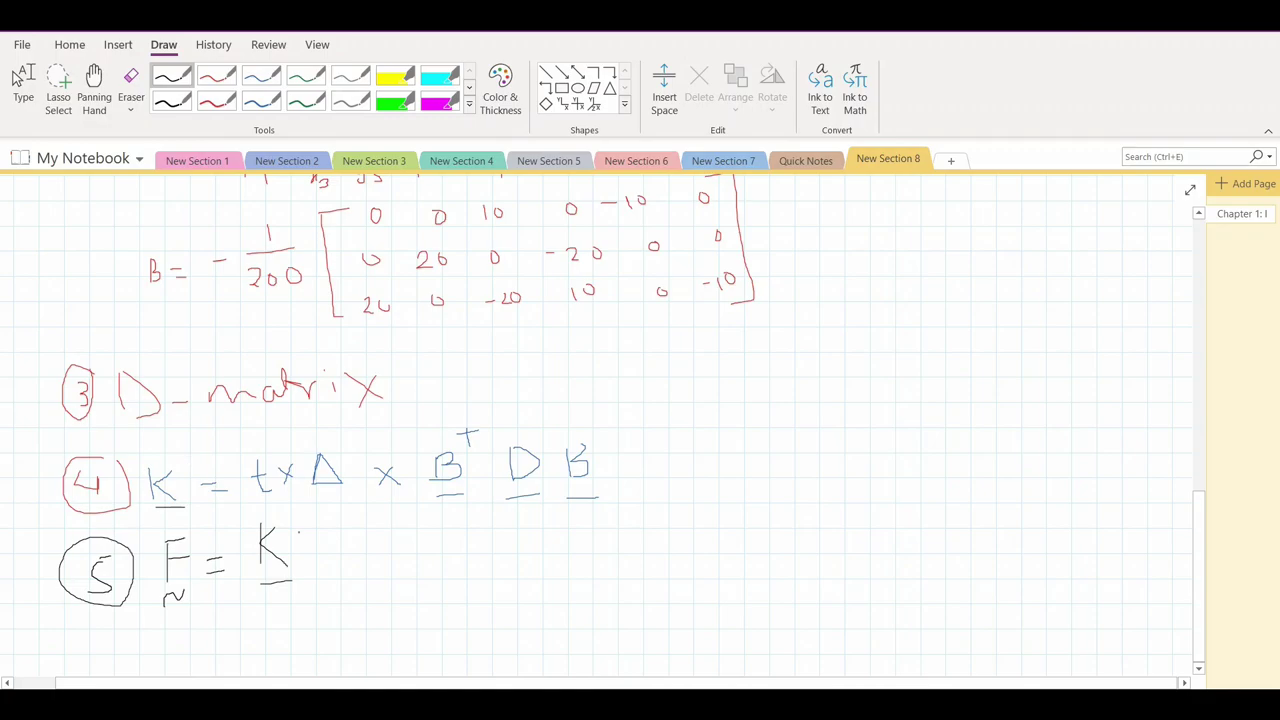
drag(307, 531, 319, 546)
drag(310, 563, 331, 555)
Step: Switch to Excel, label the force vector F in B23, and list F1 to F6 down C22:C27
key(alt+Tab)
text(F)
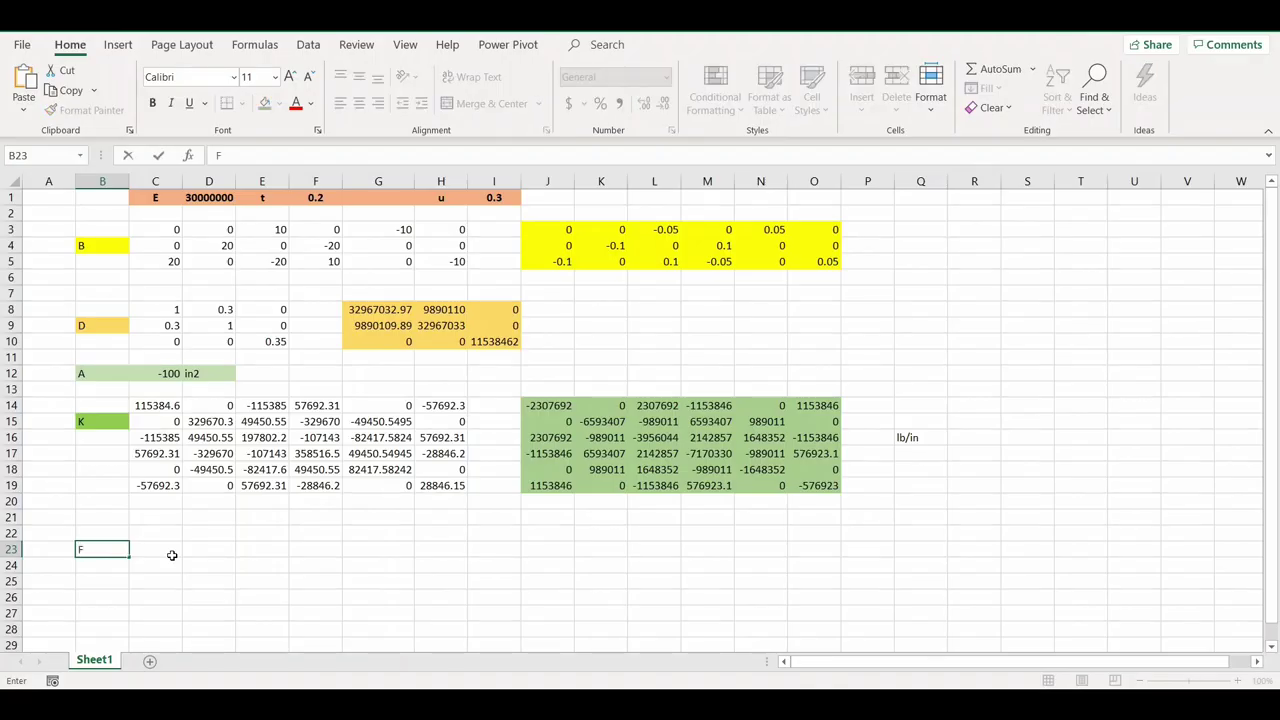
click(172, 555)
click(172, 536)
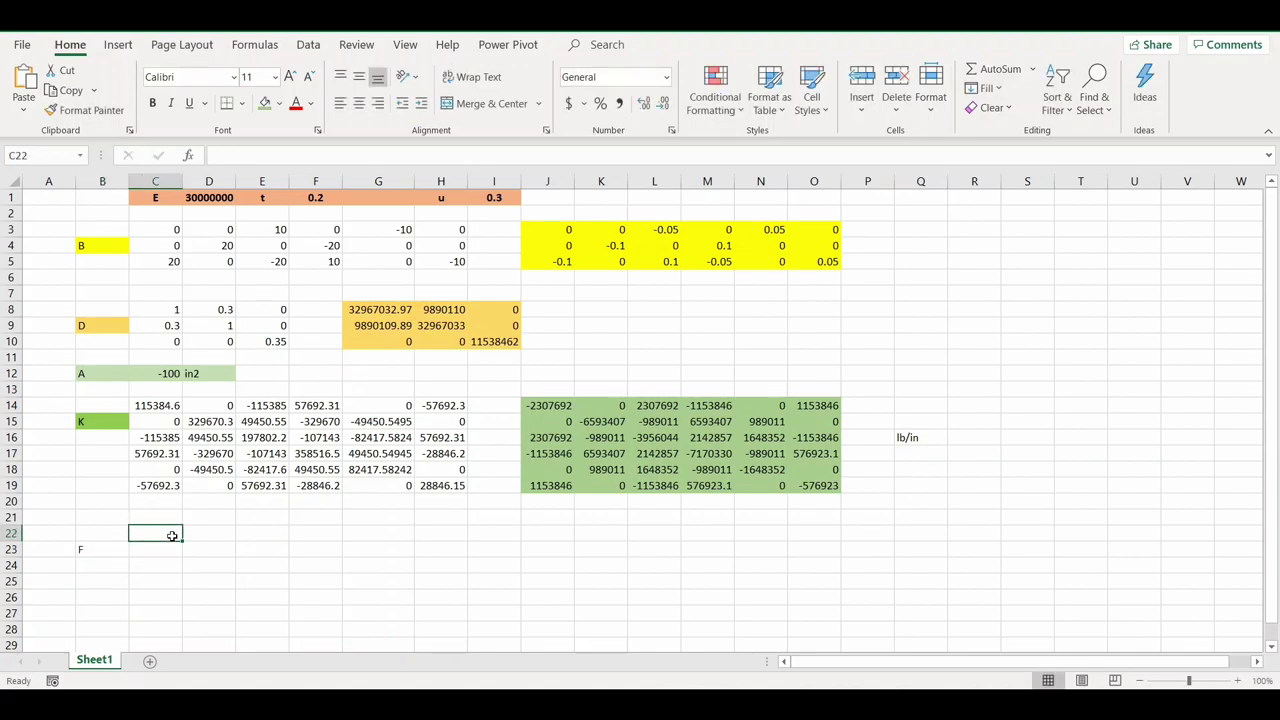
text(F1)
key(Return)
text(F2)
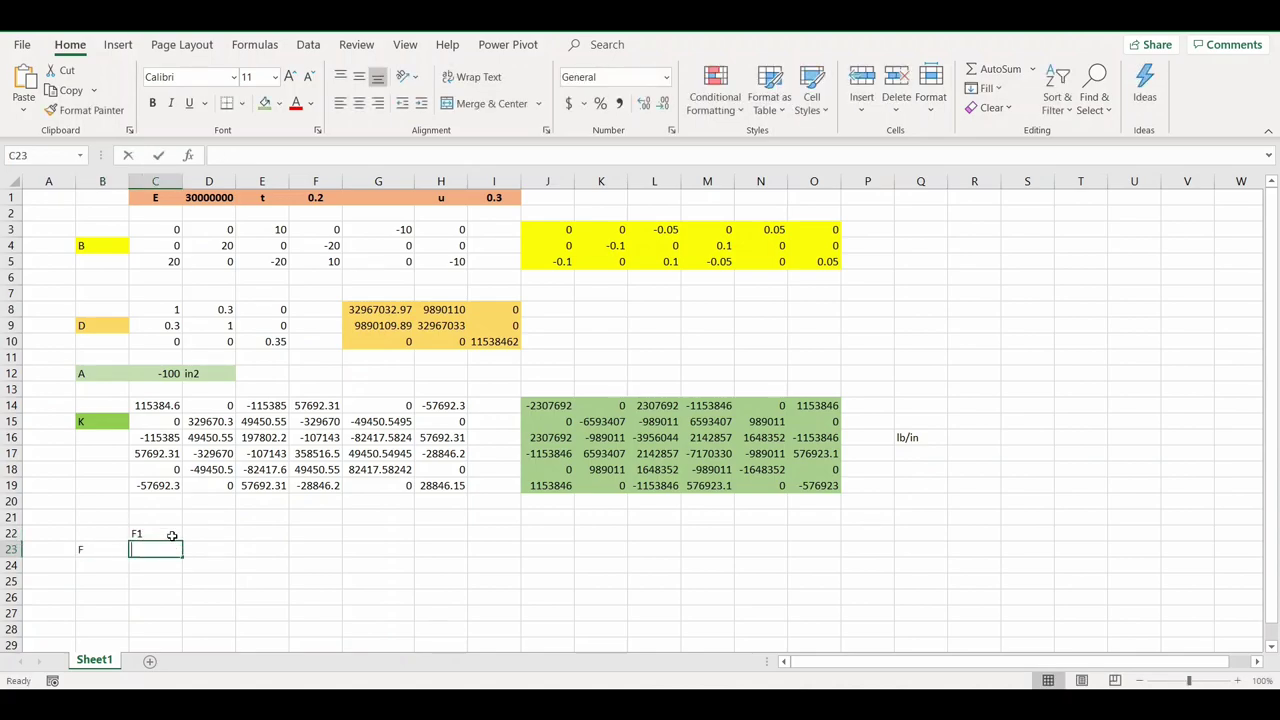
key(Return)
drag(172, 536, 183, 620)
Step: Label the displacement vector u in E23 and list u1 to u6 down F22:F27
scroll(216, 570, down, 2)
click(251, 456)
text(u)
key(Tab)
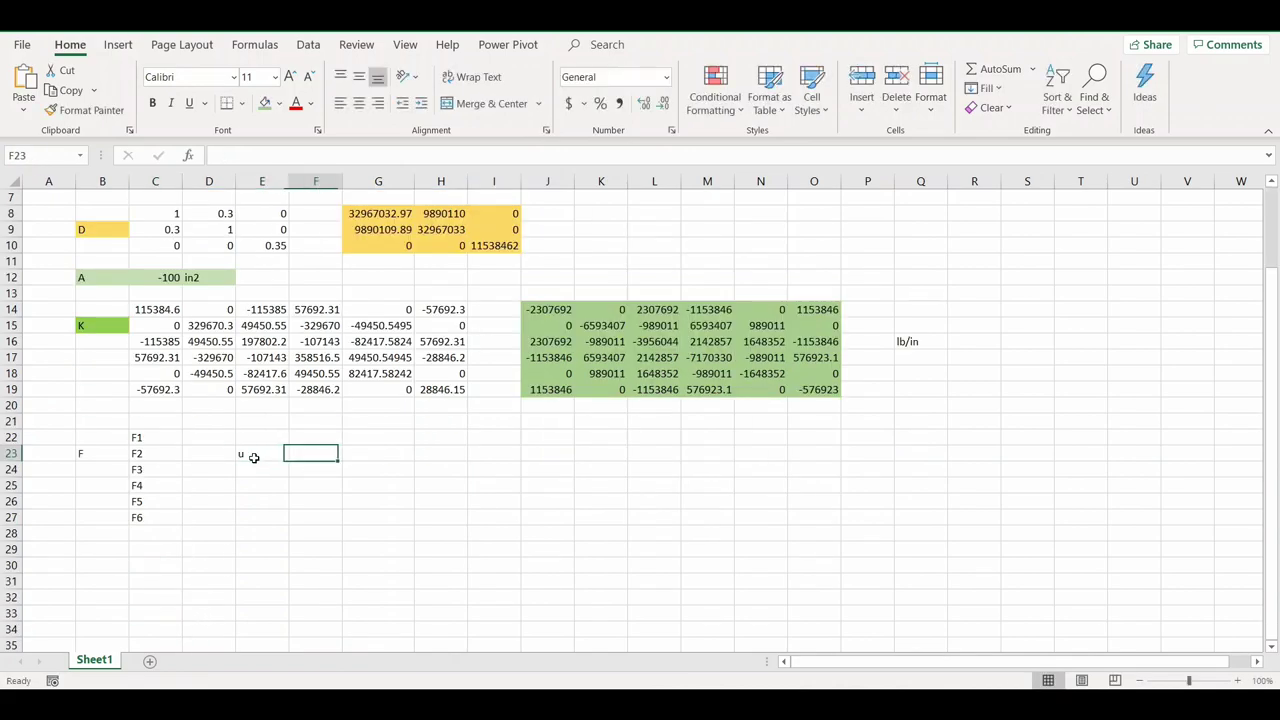
key(Up)
text(u1)
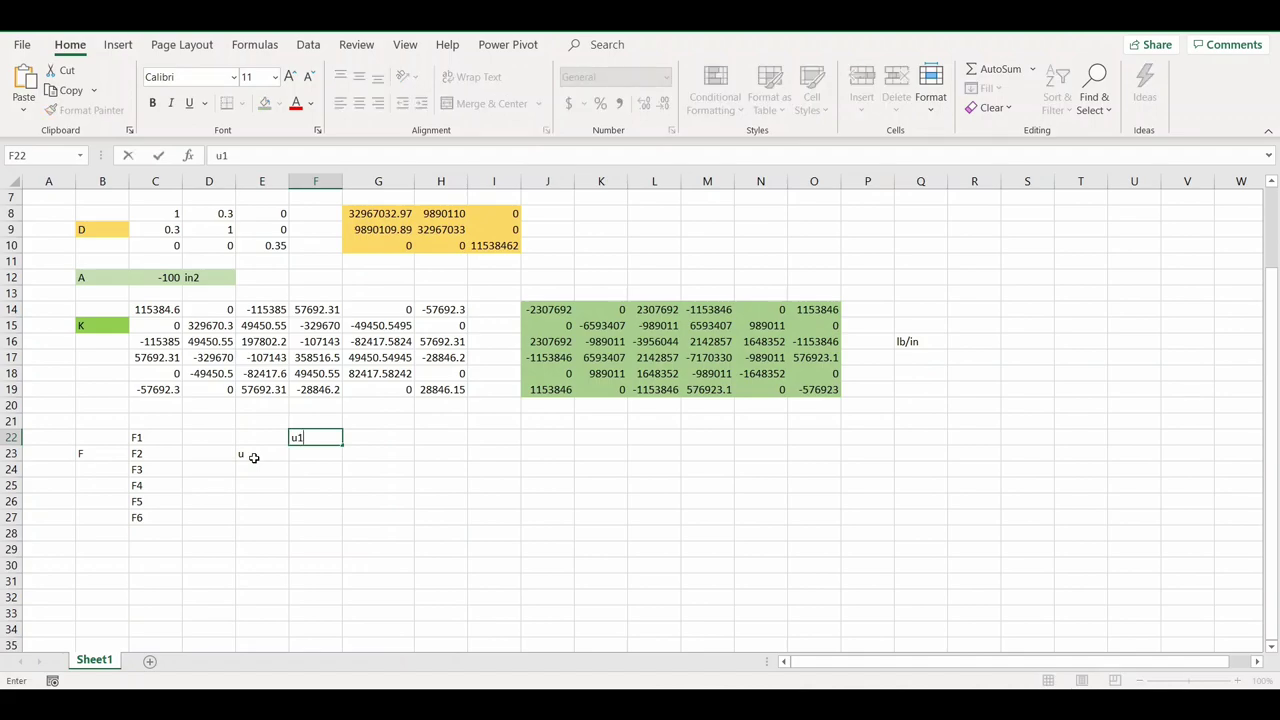
key(Return)
text(u2)
key(Return)
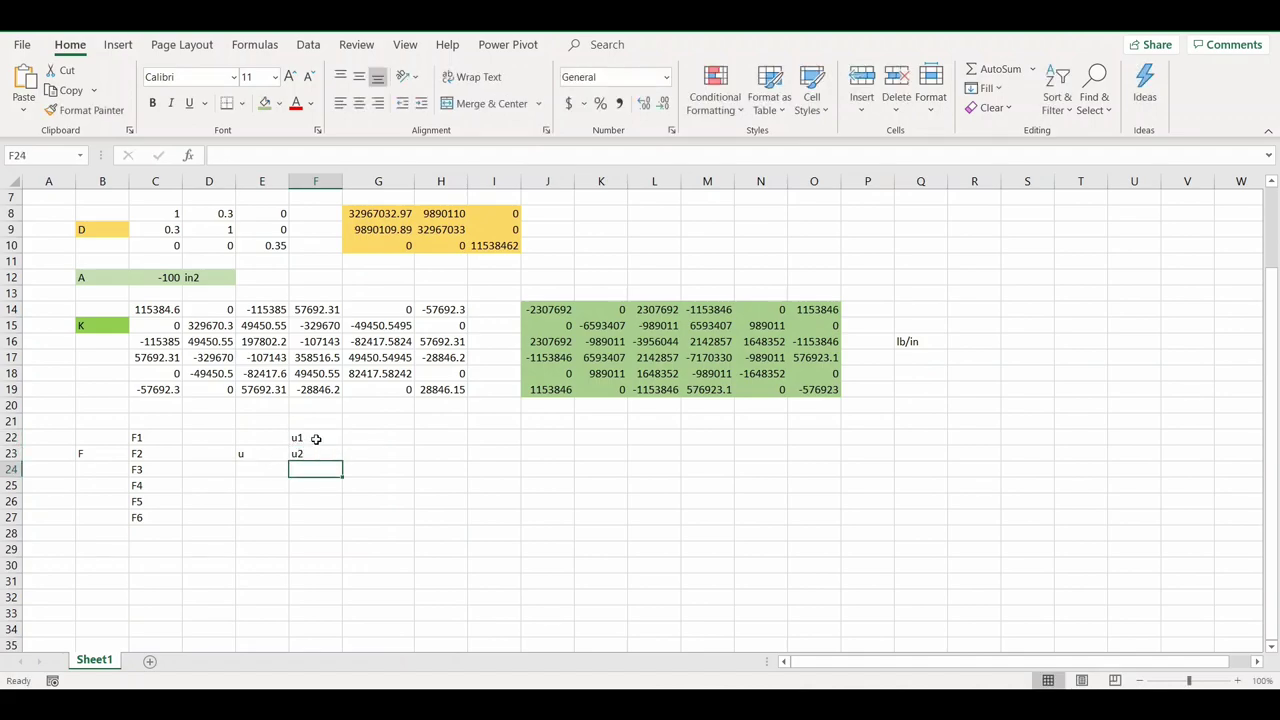
drag(326, 434, 341, 522)
Step: Enter 0 for the fixed displacements u1 to u4 in G22:G25
click(374, 440)
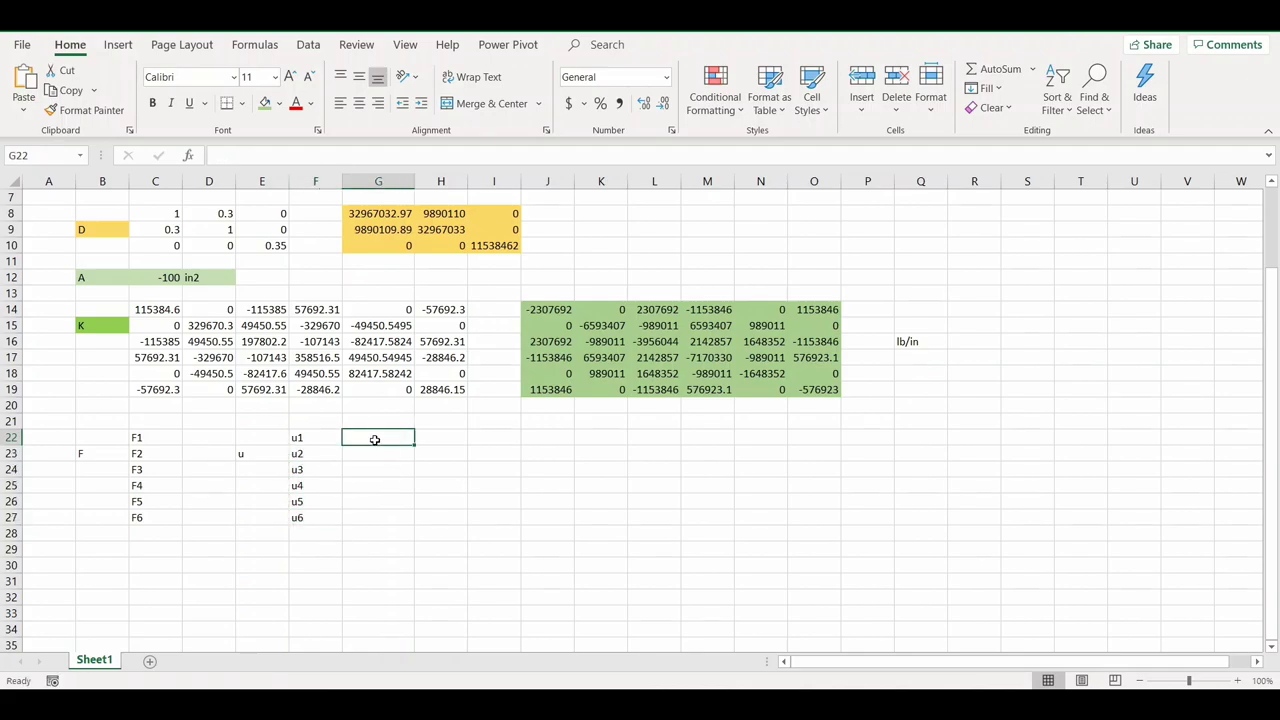
text(0)
key(Return)
text(0)
key(Return)
text(0)
key(Return)
text(0)
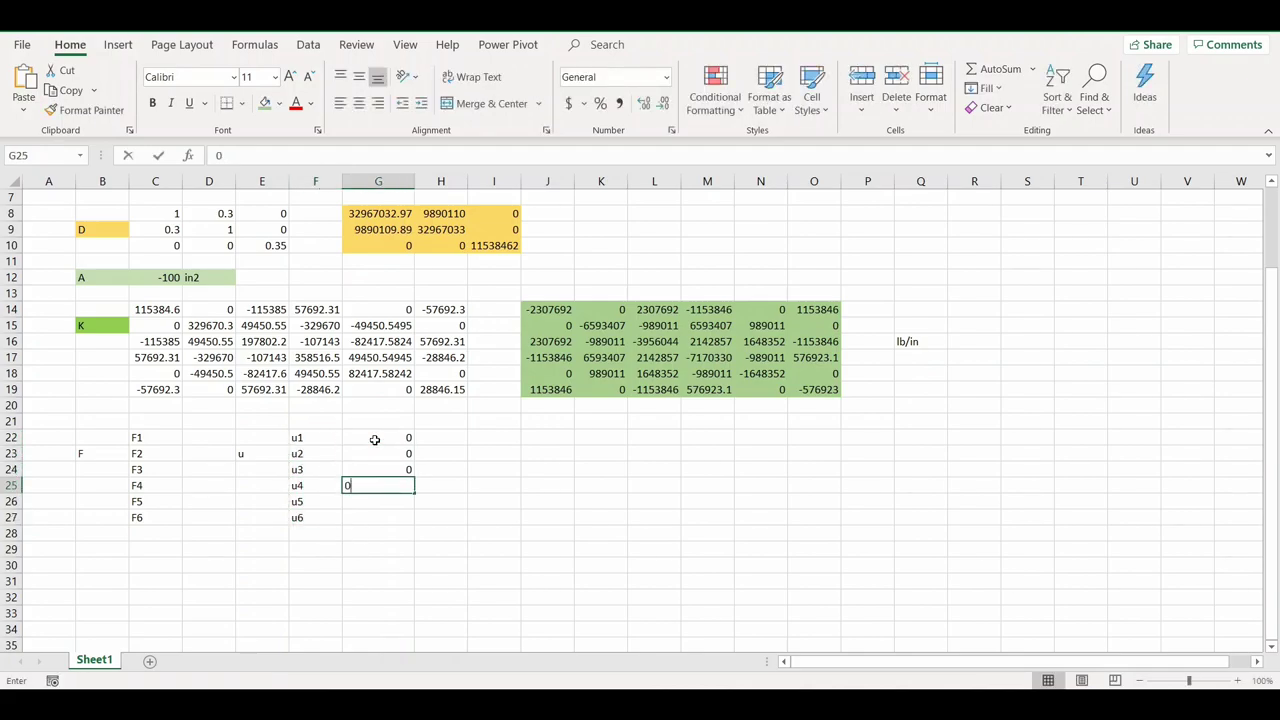
key(Return)
text(=>)
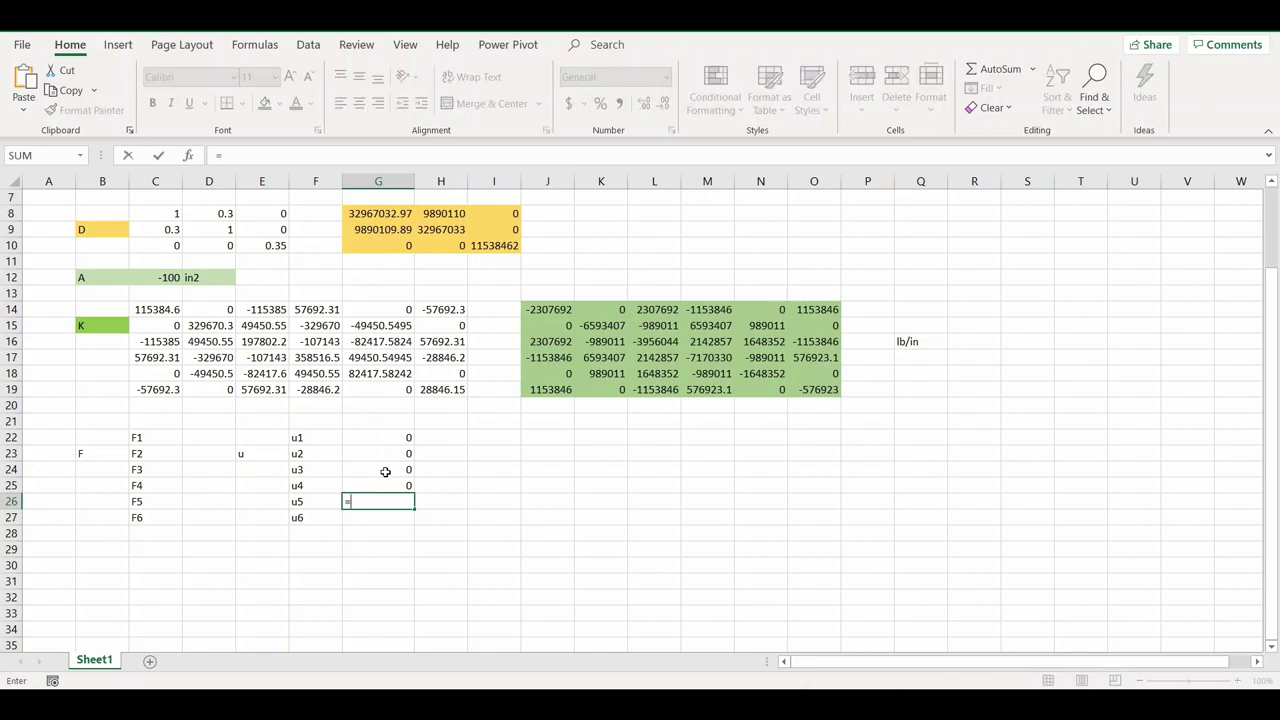
key(Return)
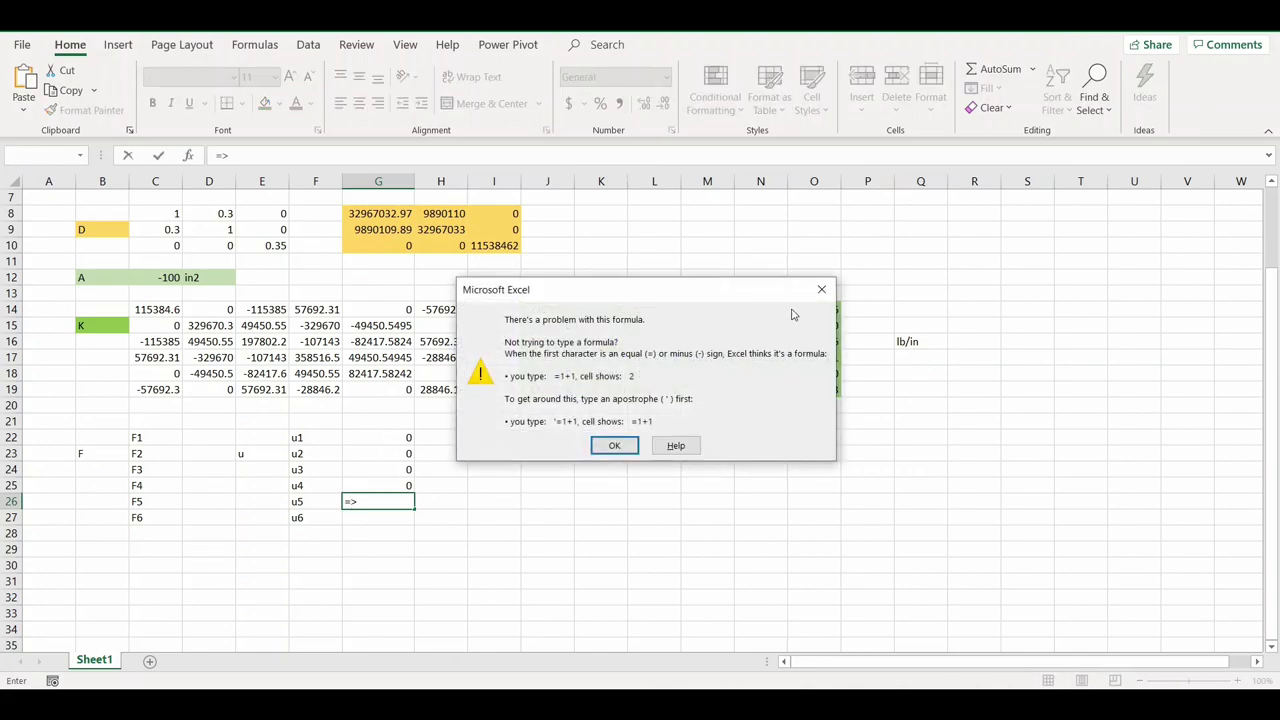
click(822, 289)
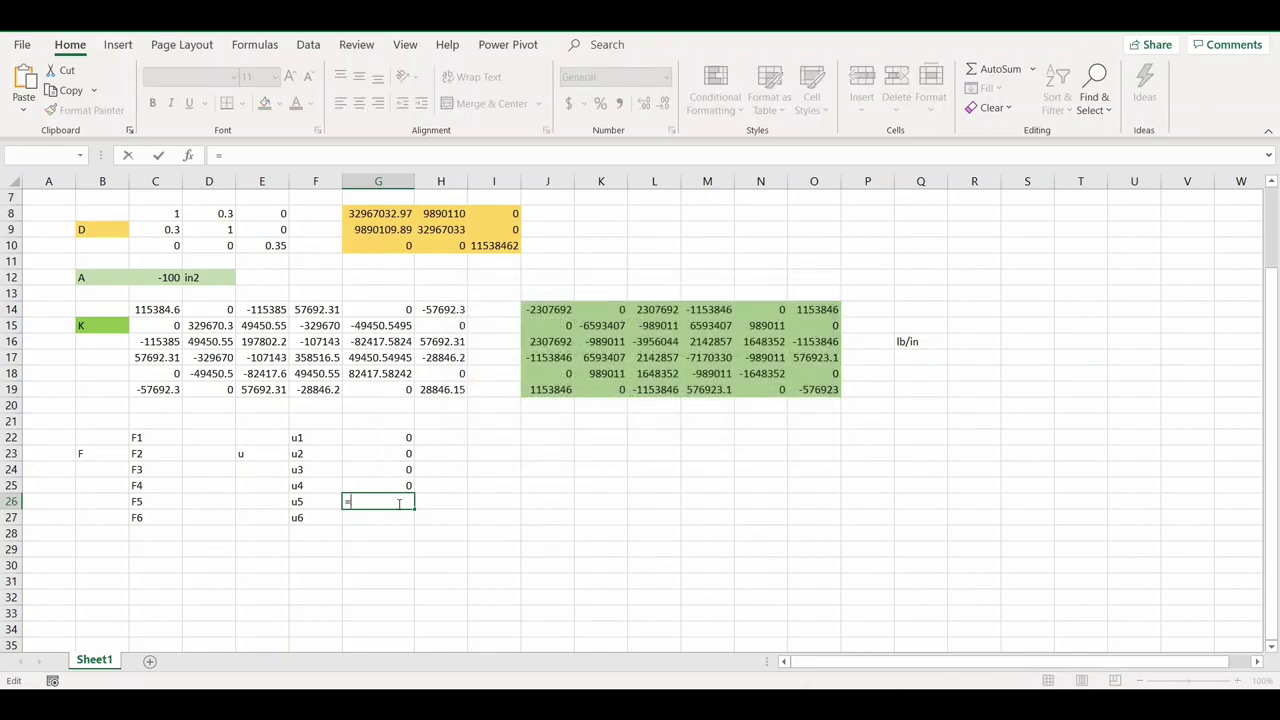
key(Escape)
Step: Mark the unknown displacements u5 and u6 with ? in G26 and G27
text(?)
key(Return)
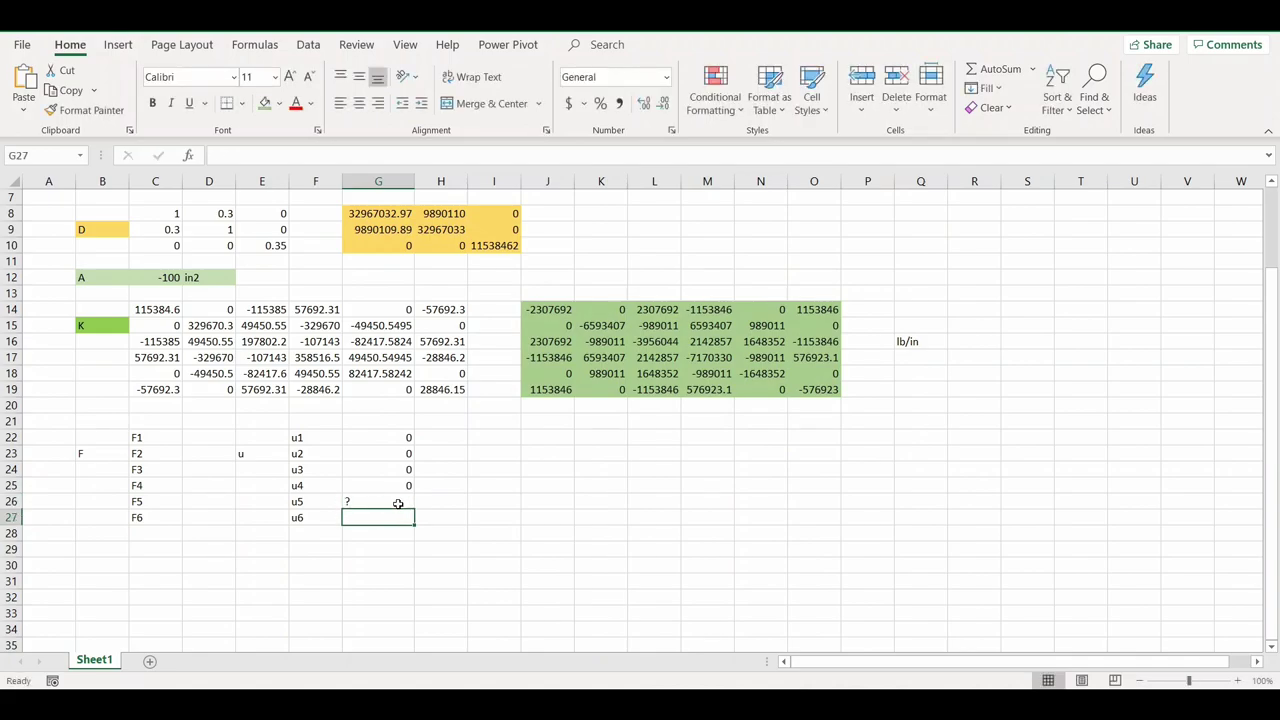
text(?)
click(420, 596)
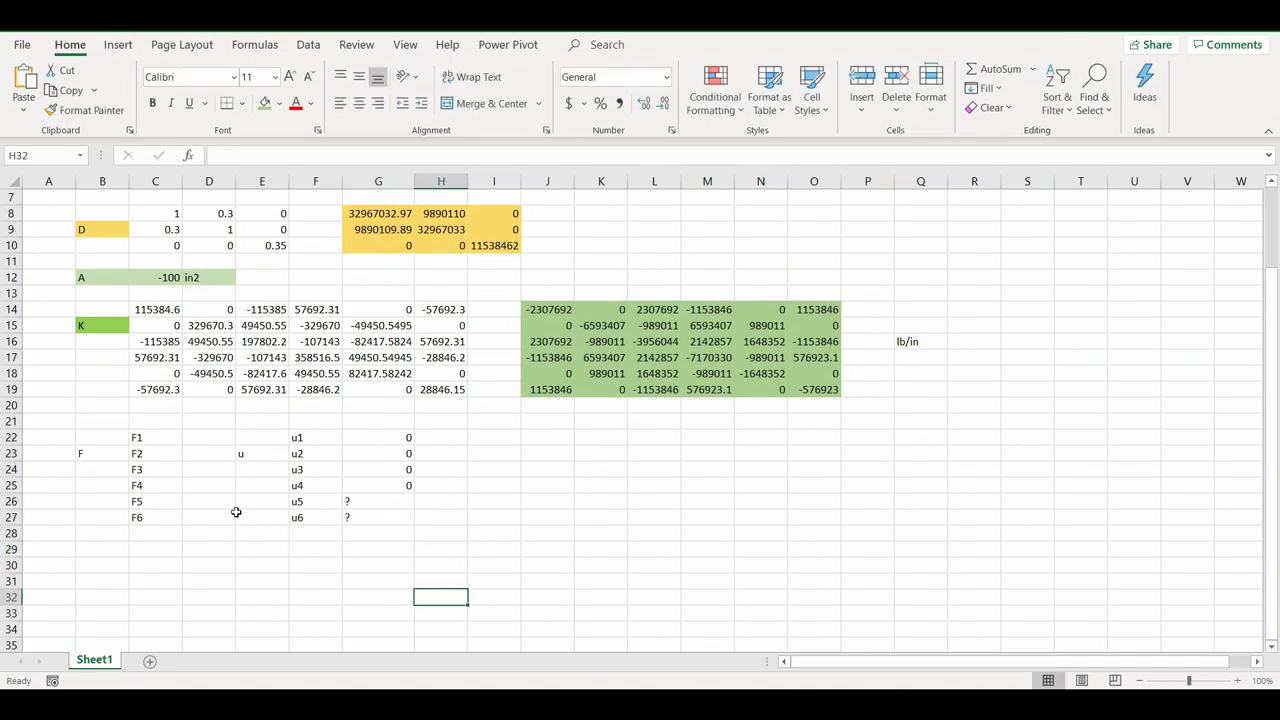
Step: Check the node 3 loads in the OneNote sketch and enter 300 for F5 in D26 and -300 for F6 in D27
click(202, 438)
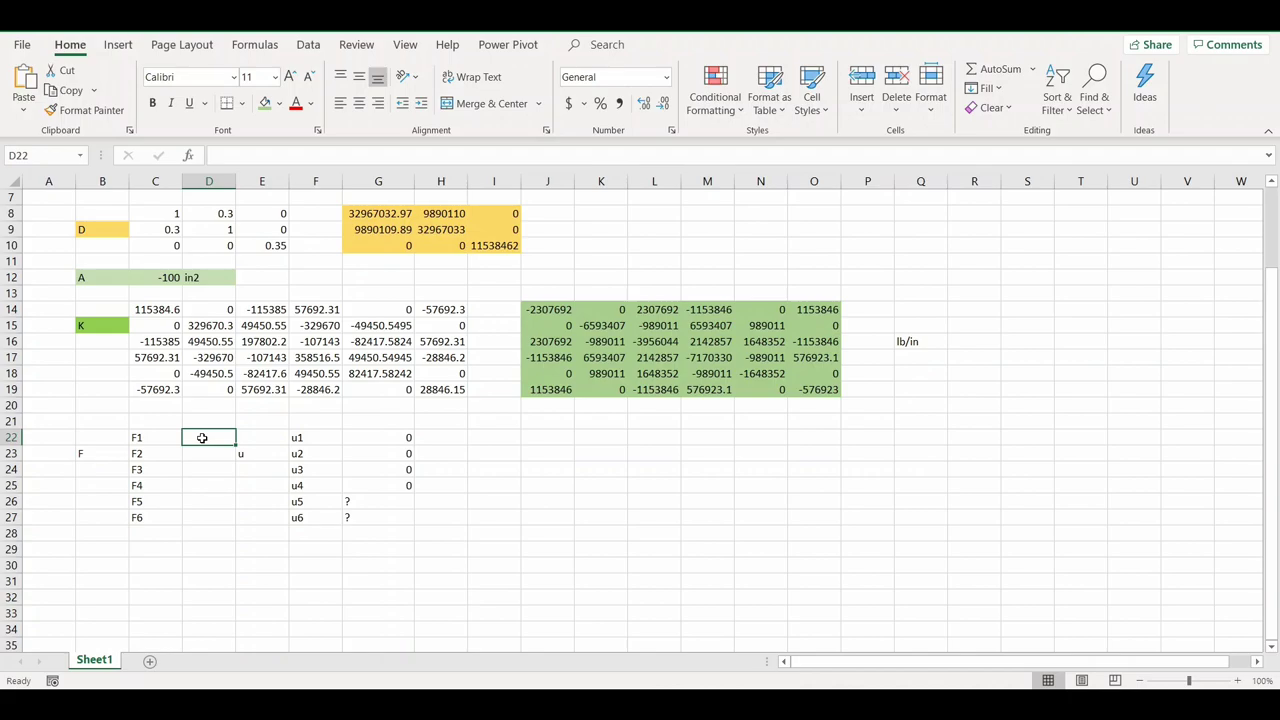
drag(142, 436, 209, 485)
click(212, 501)
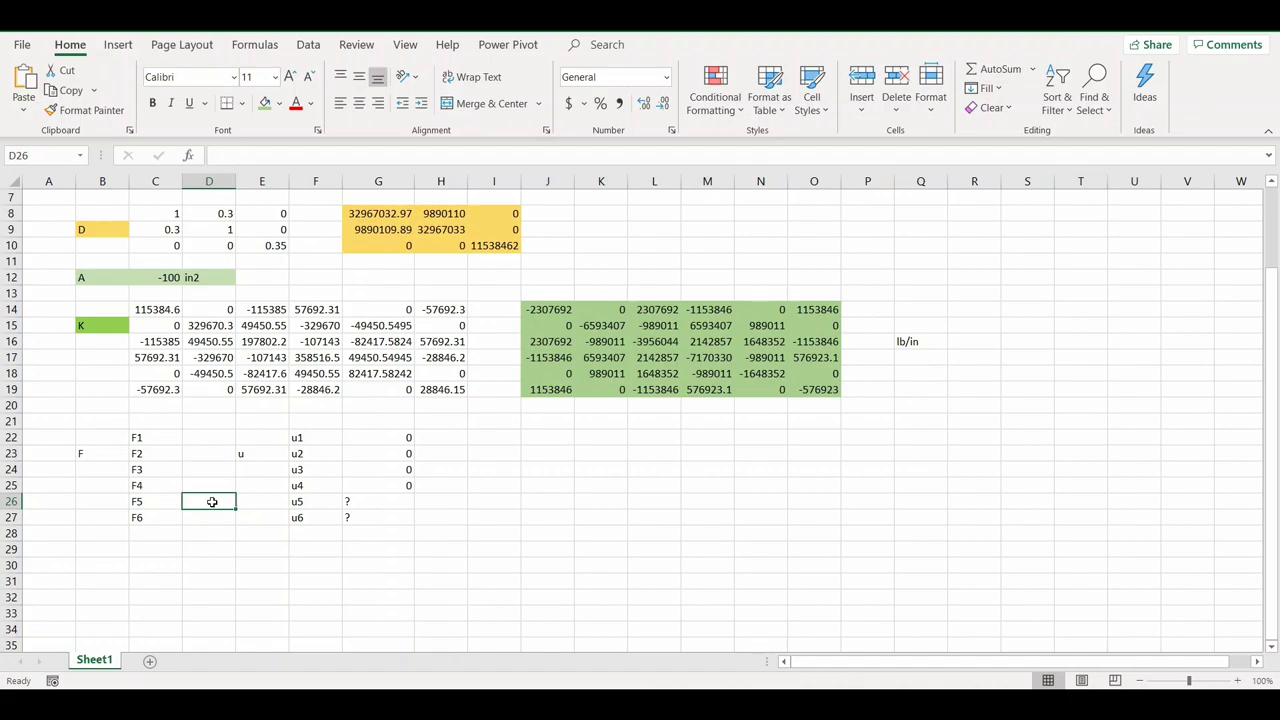
key(alt+Tab)
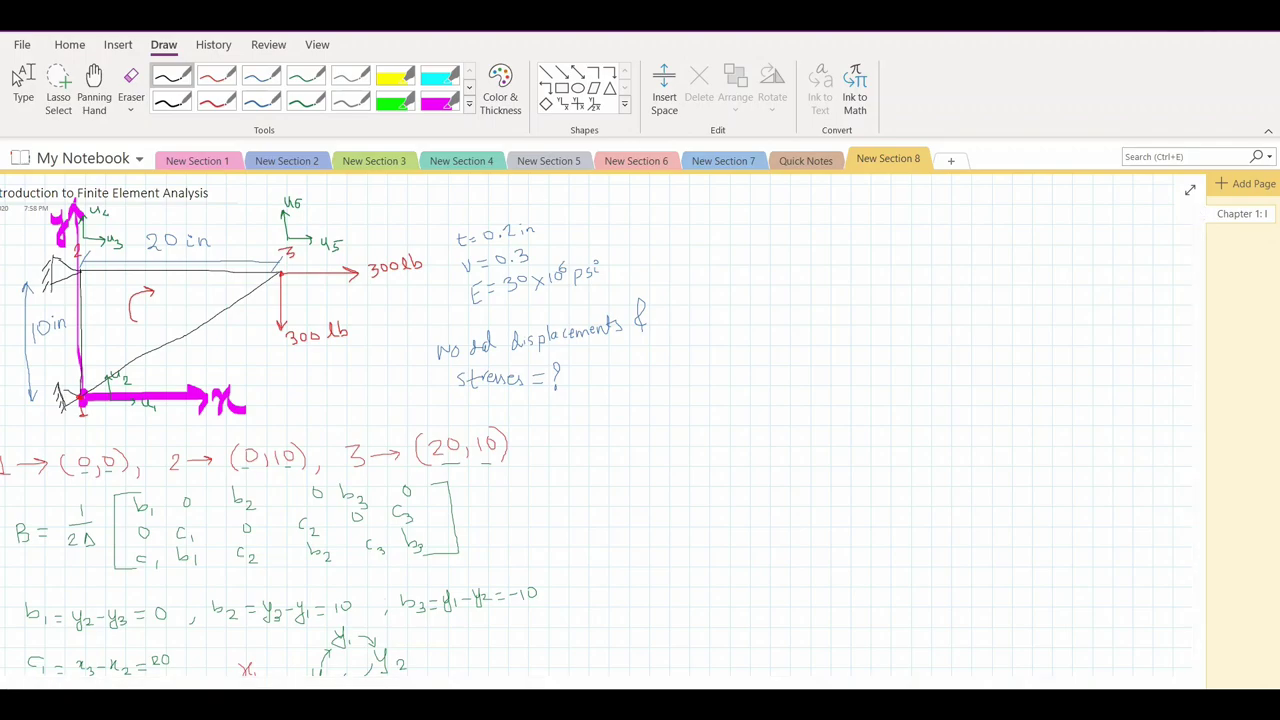
key(alt+Tab)
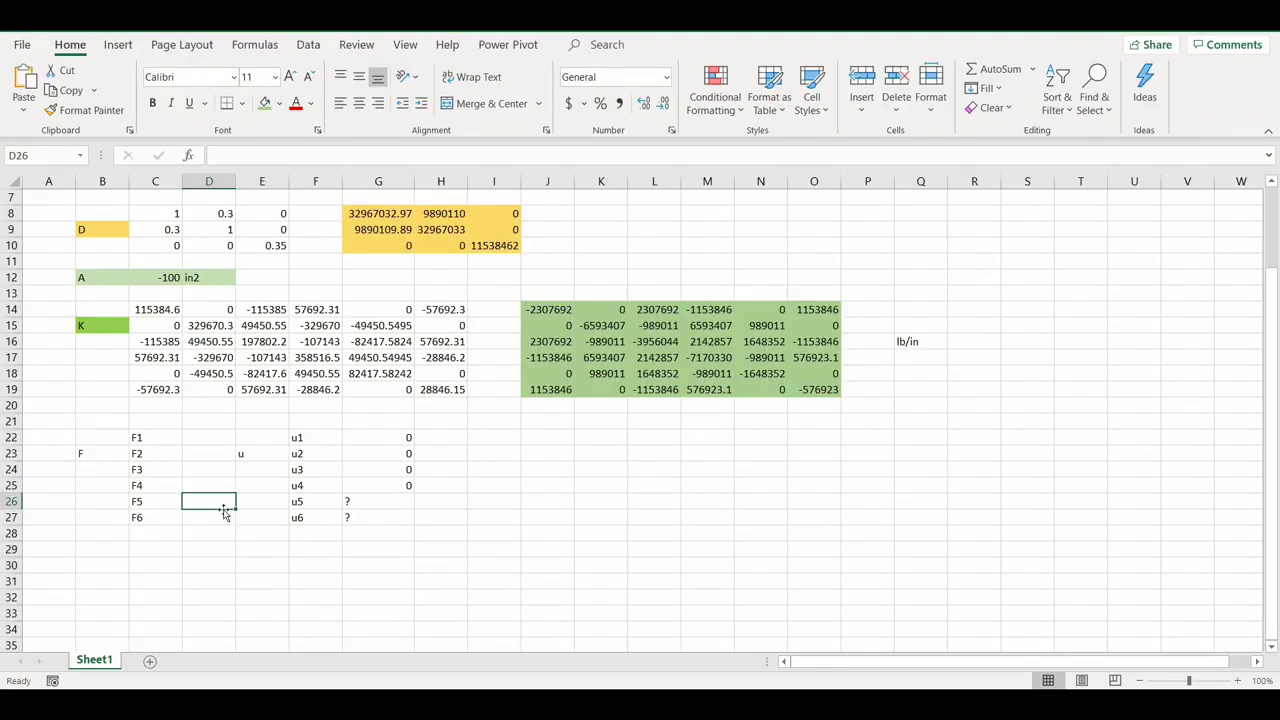
text(300)
key(Return)
text(-300)
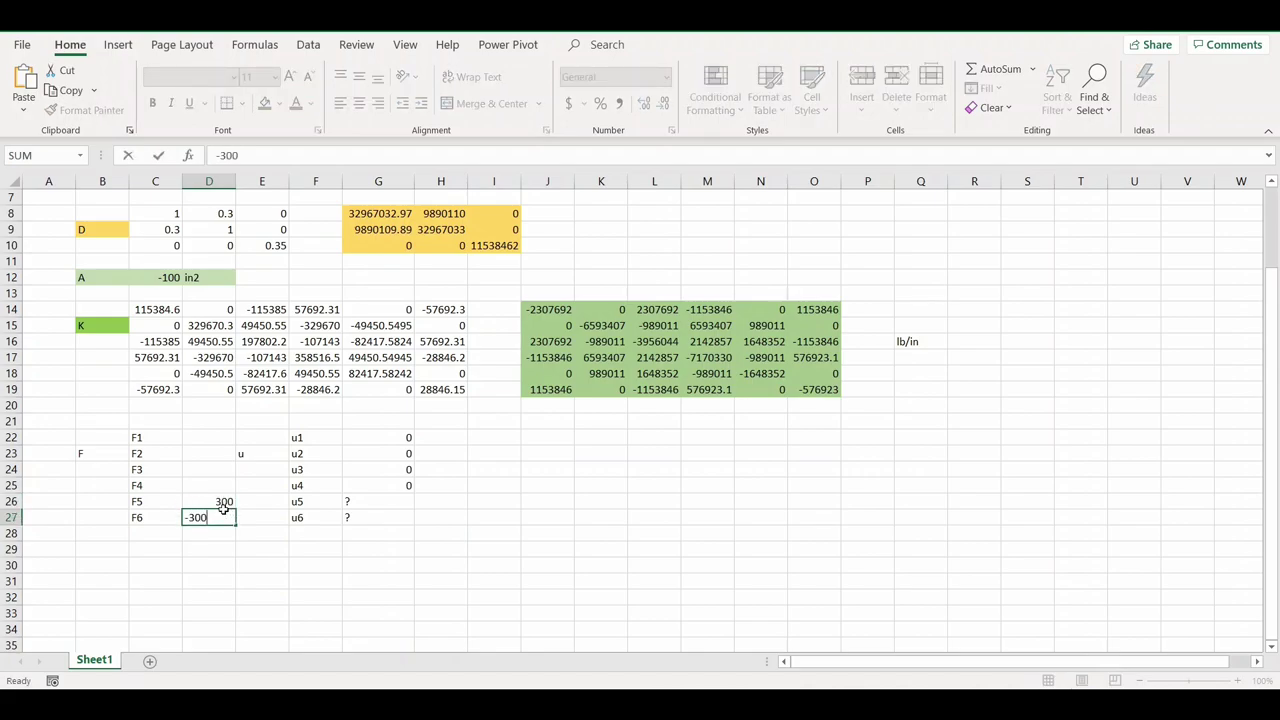
key(Return)
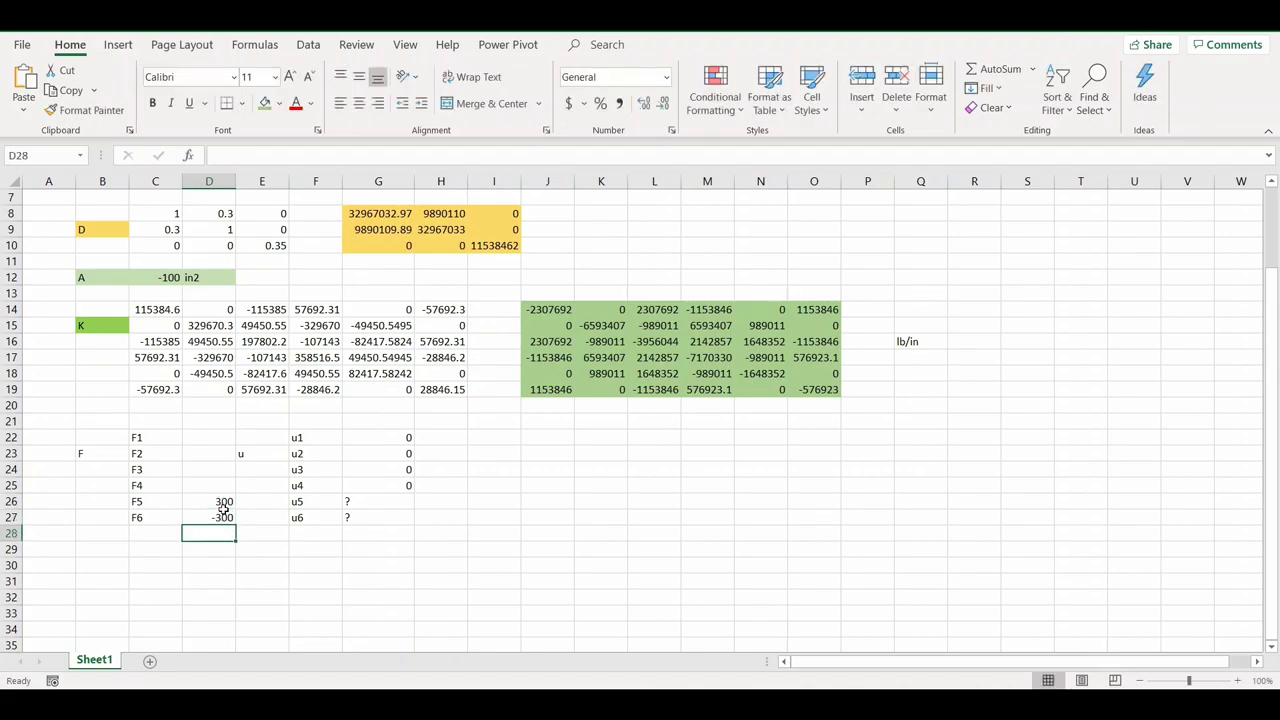
Step: Add the result labels u5 in B31 and u6 in B32 below the force and displacement vectors
scroll(213, 484, down, 2)
click(213, 484)
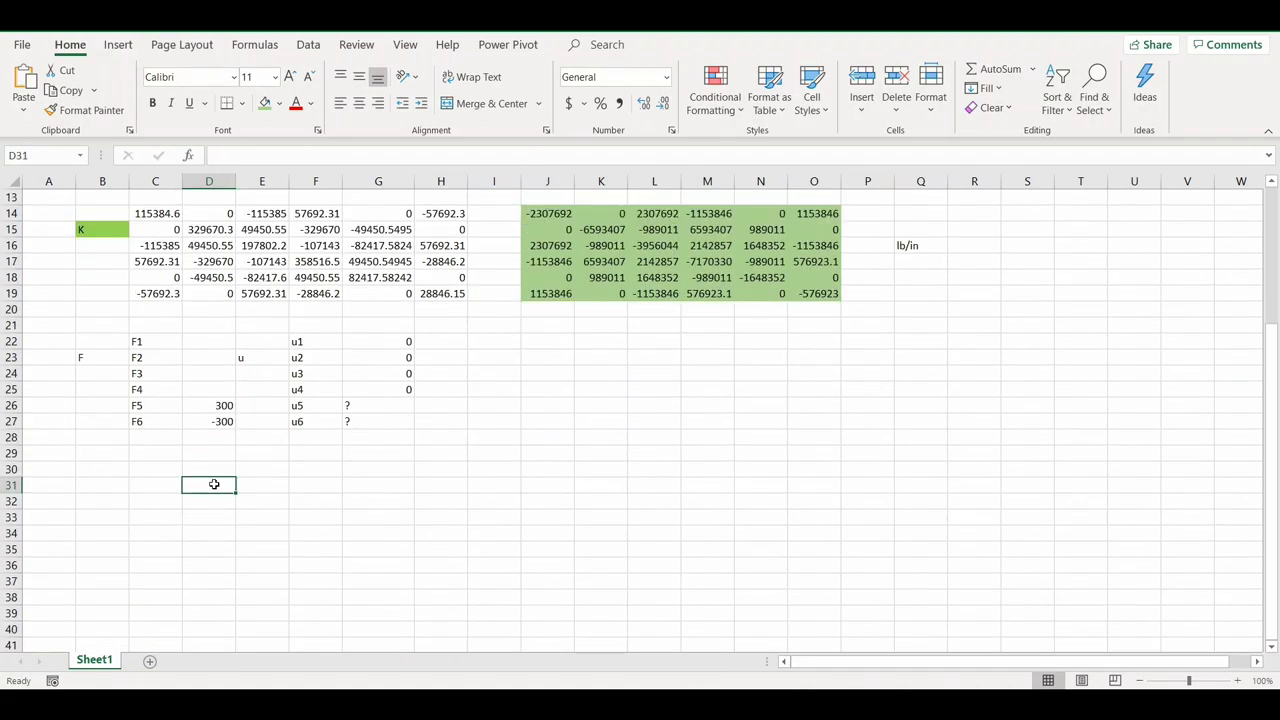
click(115, 481)
text(u5)
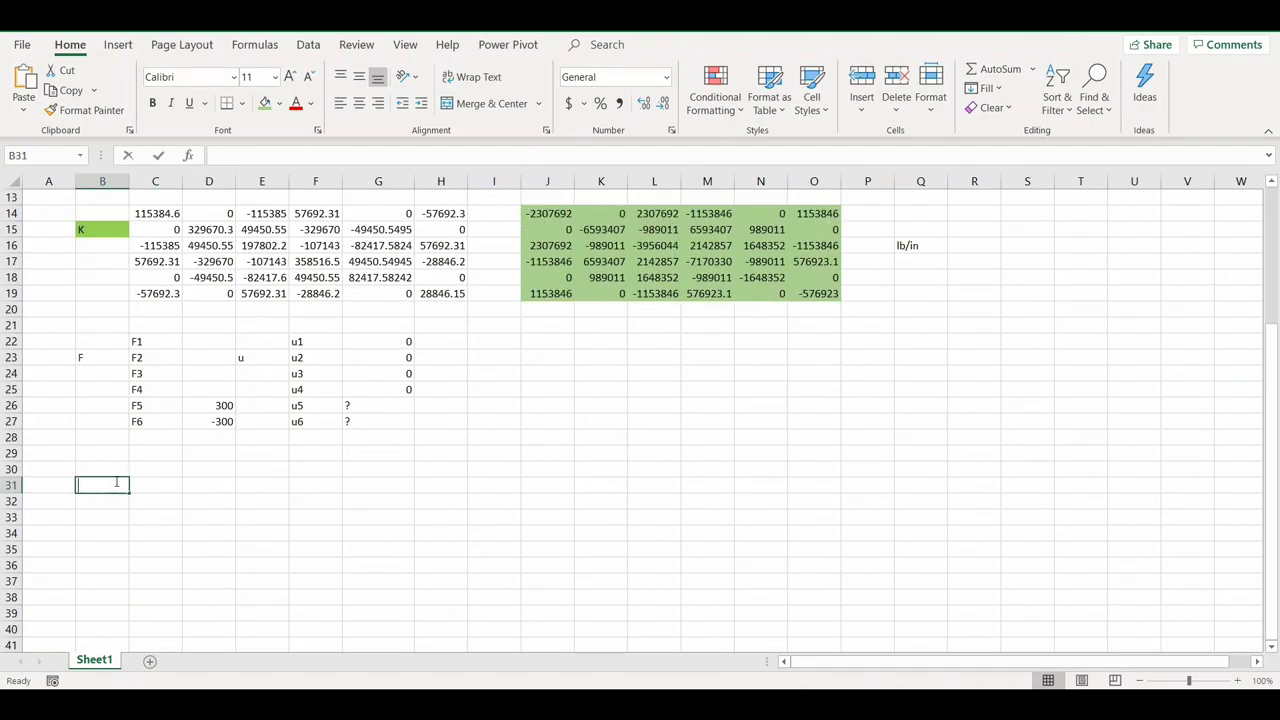
key(Return)
text(u6)
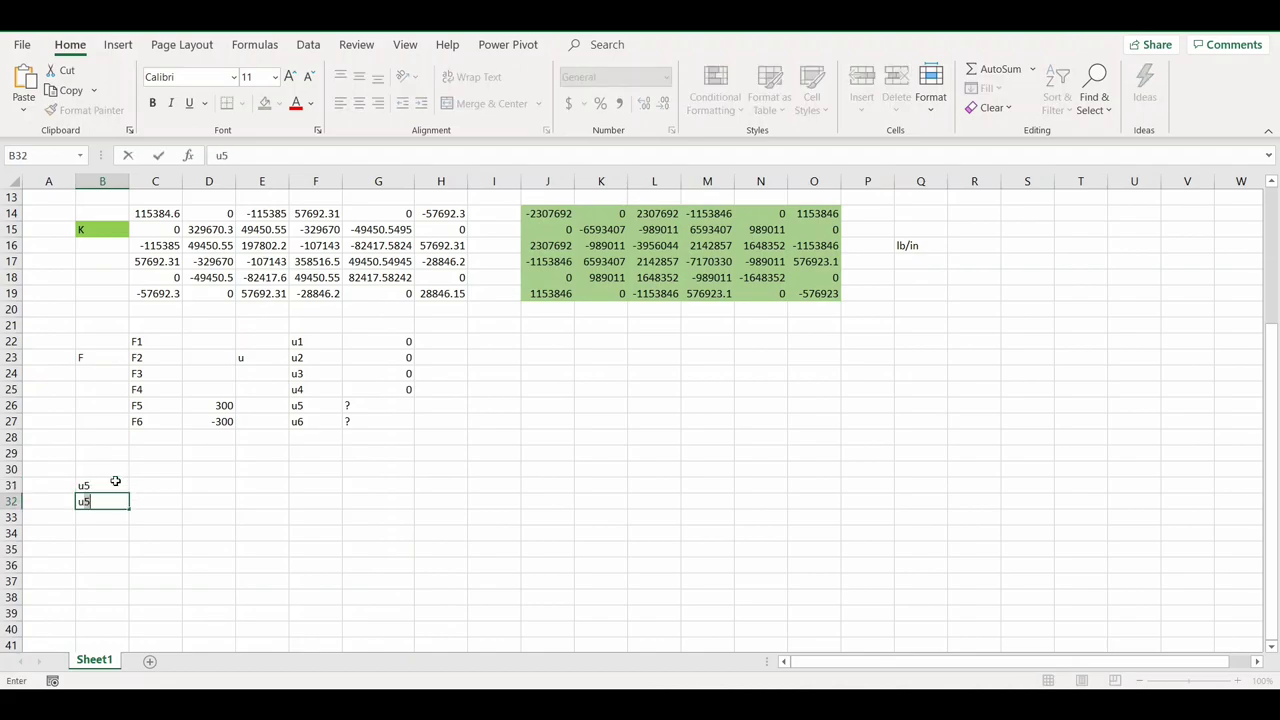
Step: Start a formula in C31 with MINVERSE of the reduced stiffness block N18:O19
click(155, 485)
scroll(766, 326, up, 1)
text(=minver)
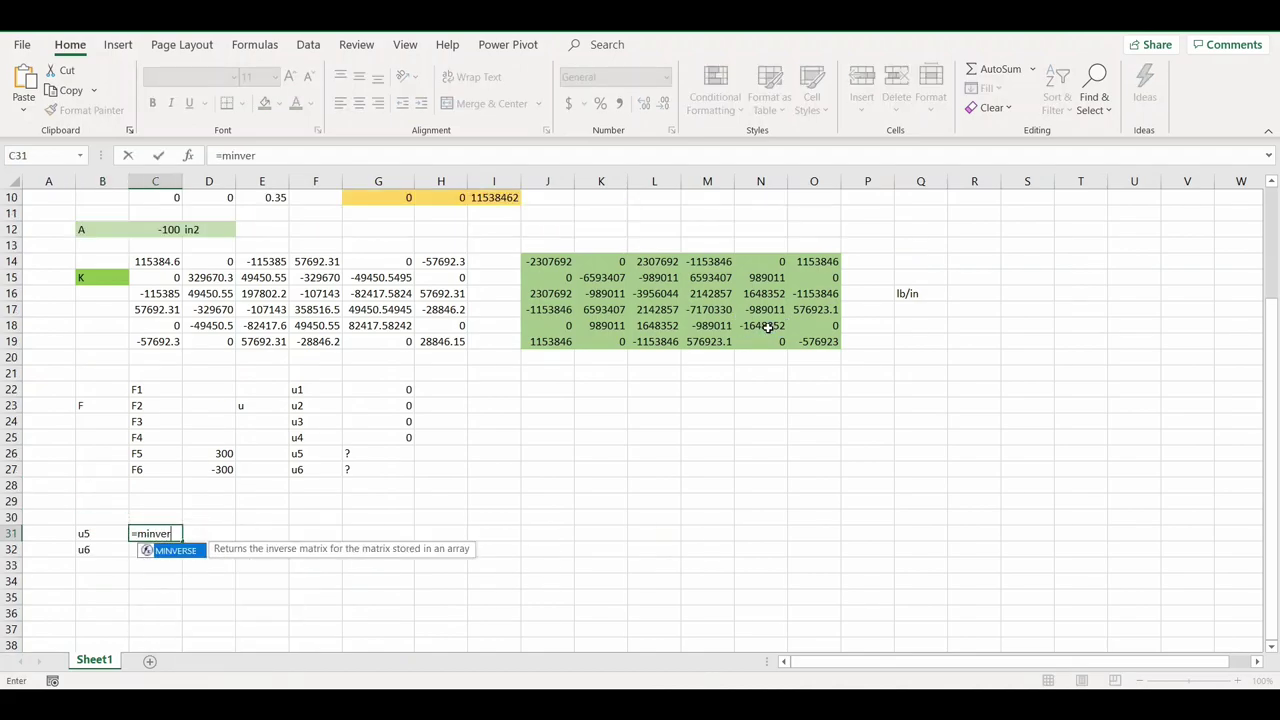
text(se()
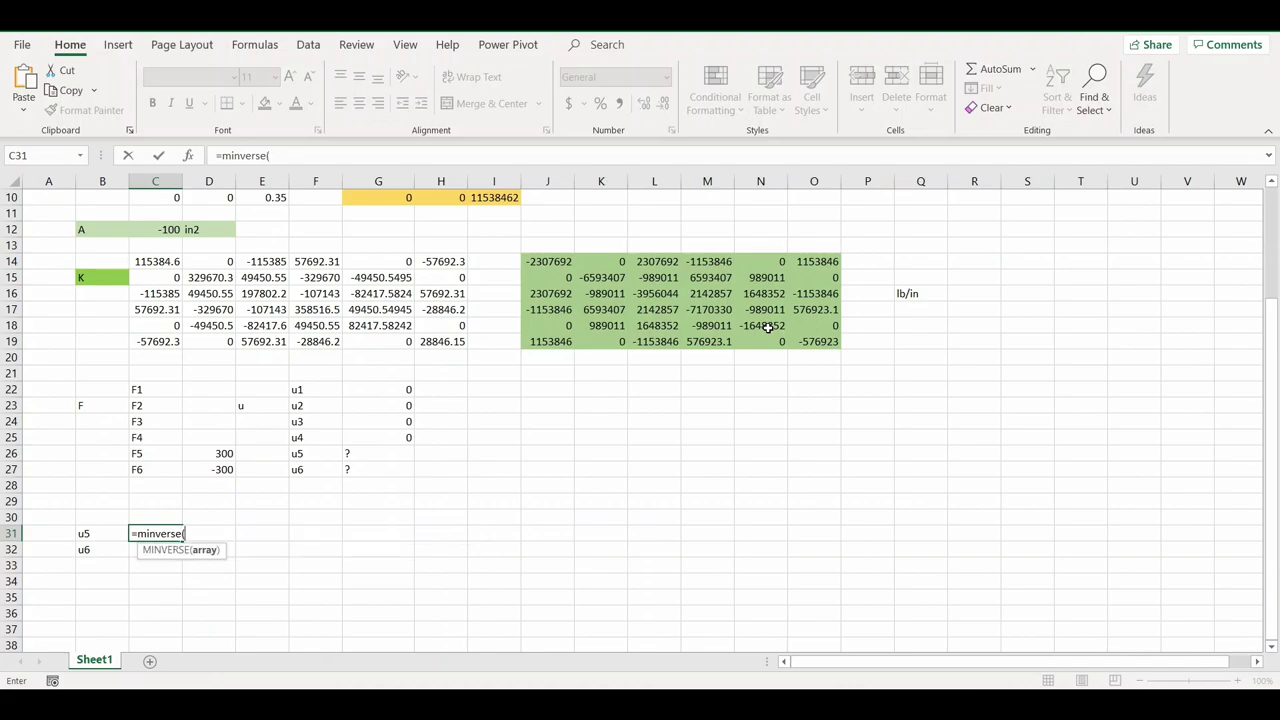
drag(766, 326, 801, 342)
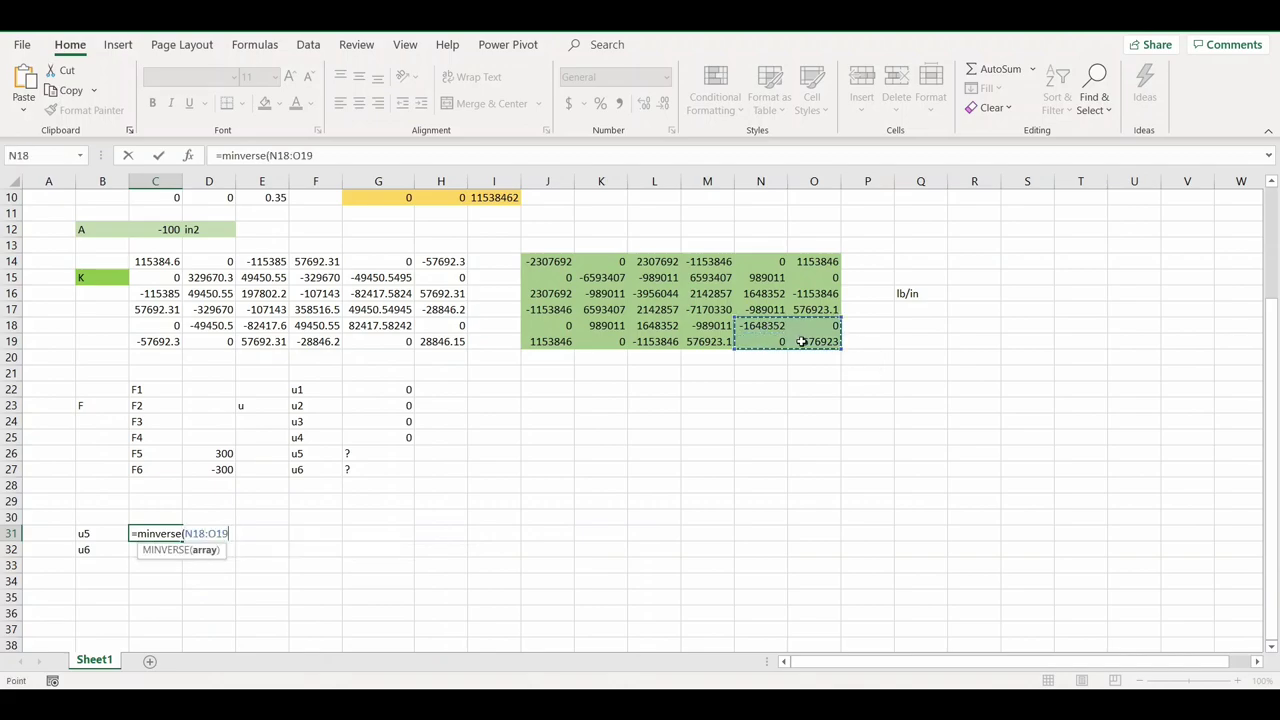
text())
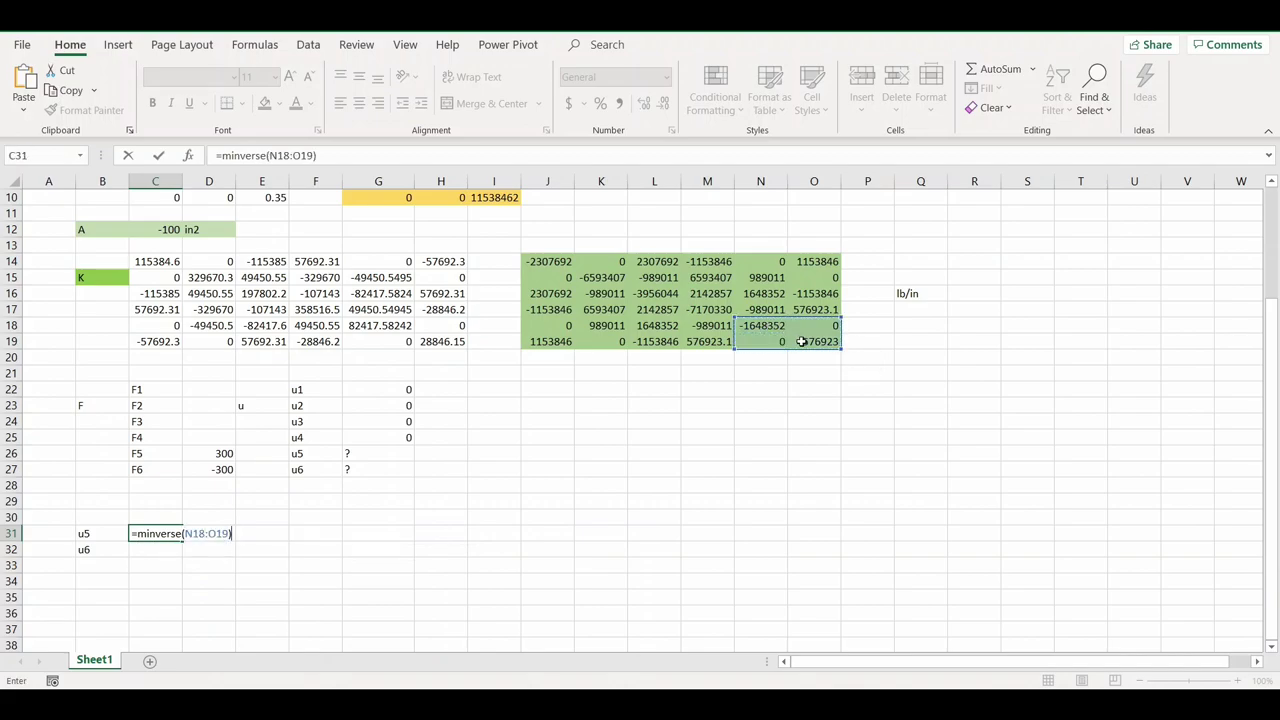
Step: Wrap the C31 inverse in MMULT with the loads D26:D27 and accept =MMULT(MINVERSE(N18:O19),D26:D27)
click(137, 534)
text(mmult)
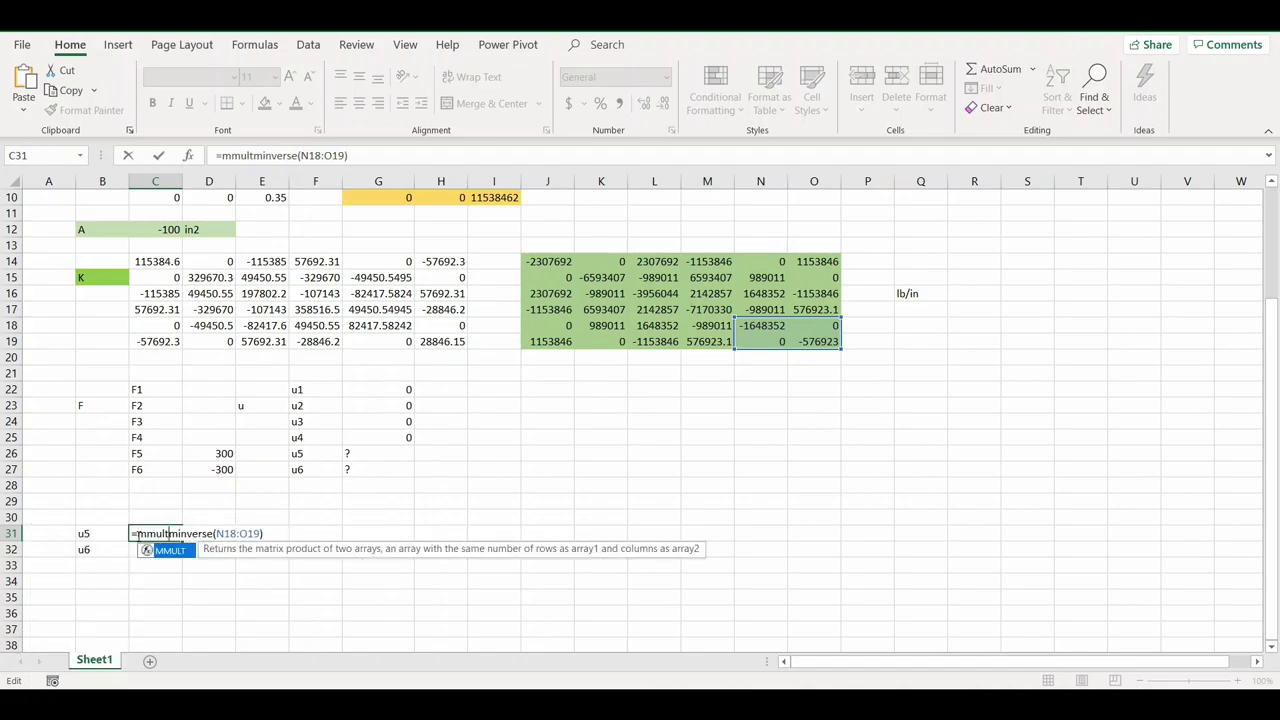
text(()
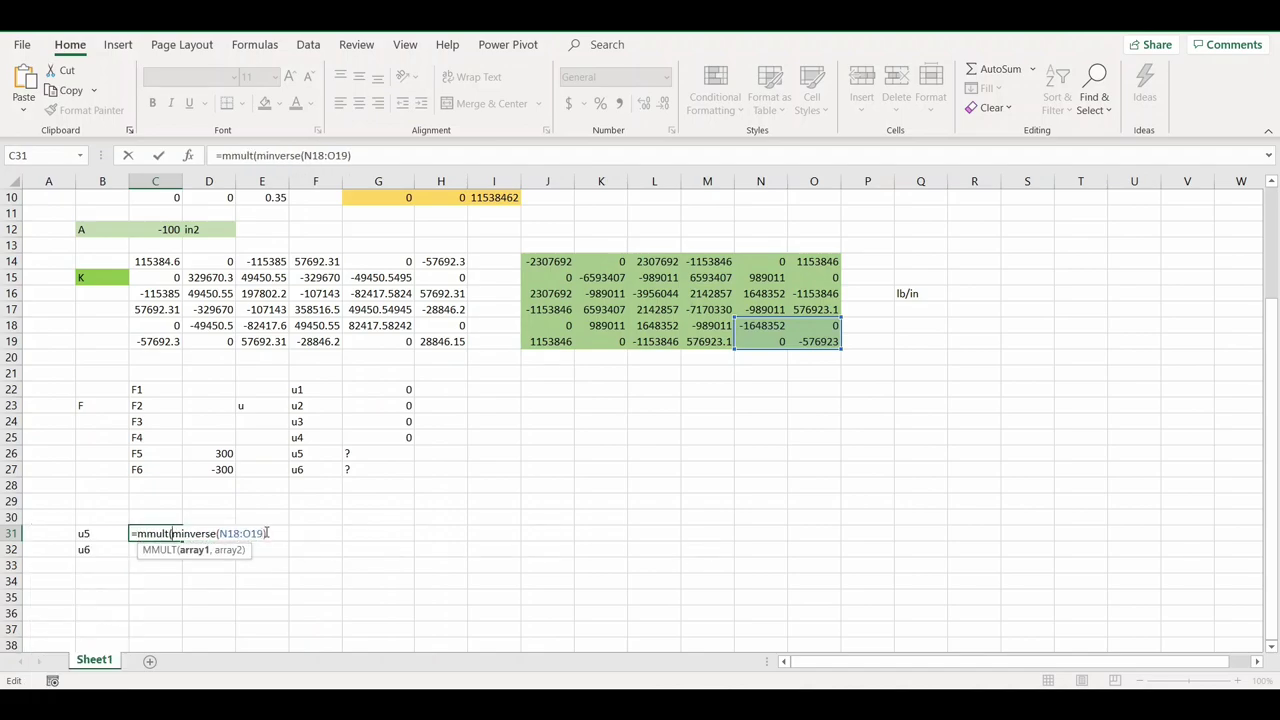
text(,)
drag(223, 454, 224, 466)
text())
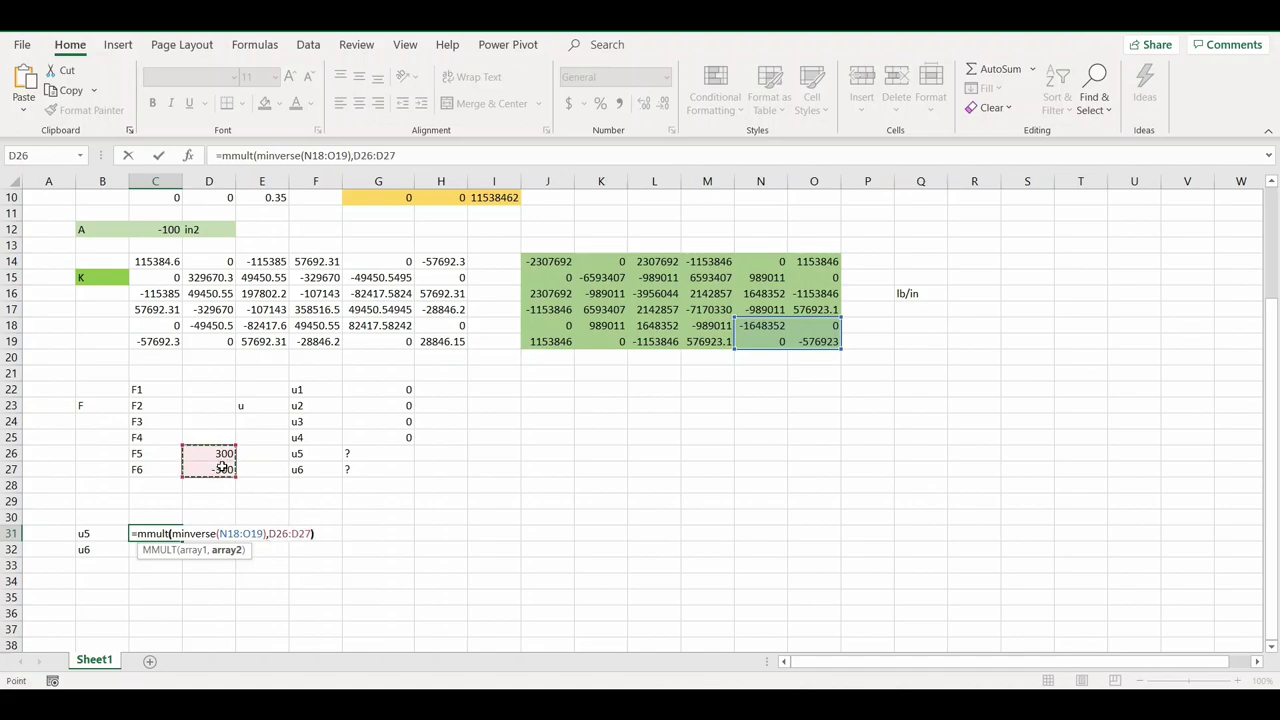
text())
key(Return)
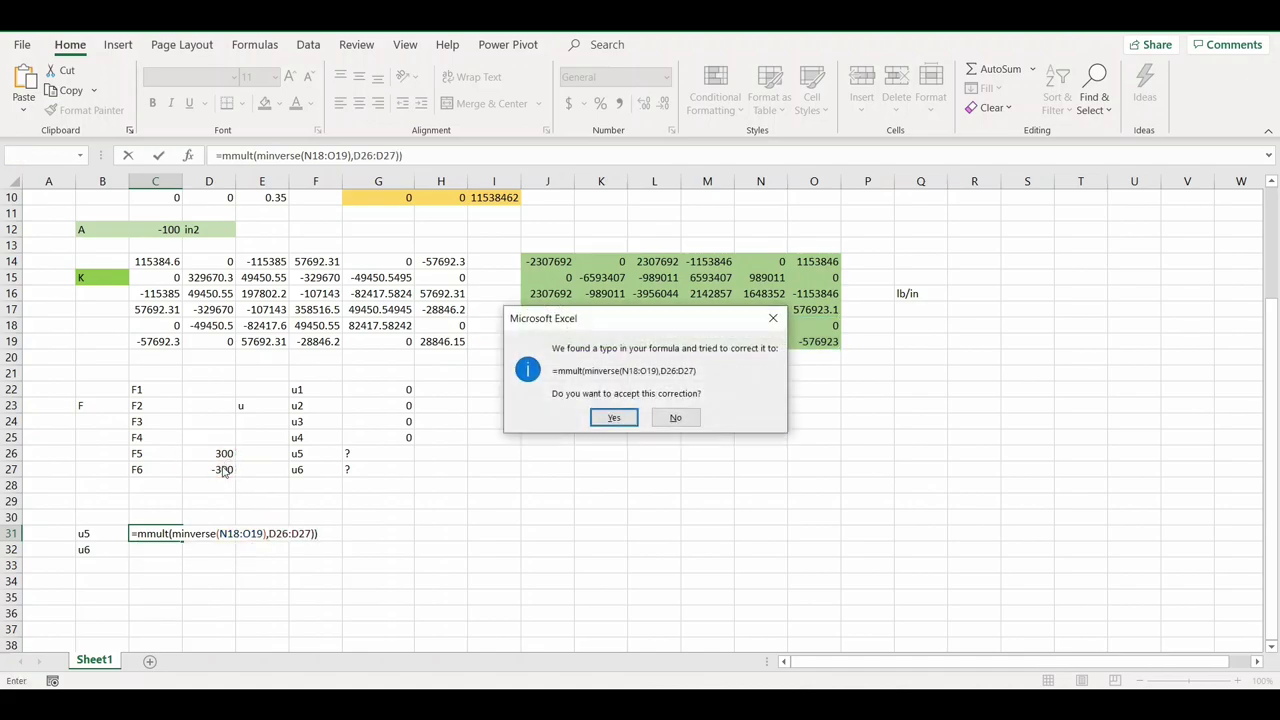
click(612, 417)
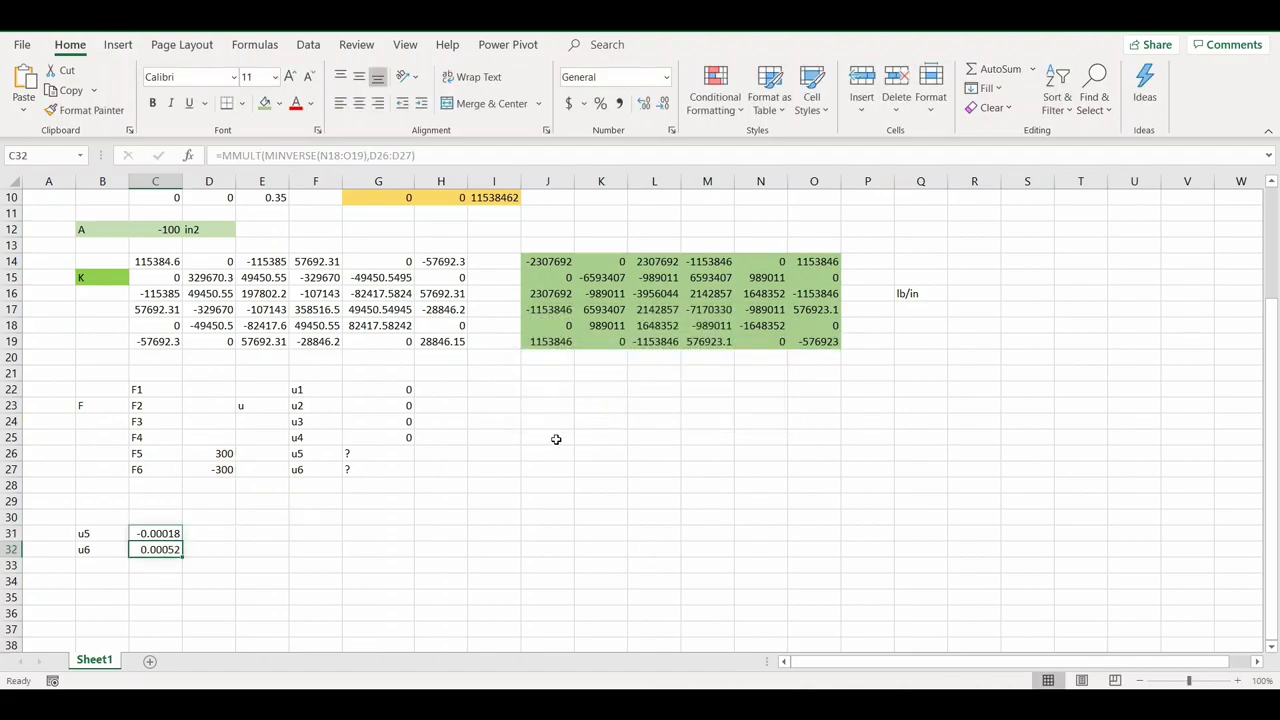
Step: Enter the unit in beside the u5 and u6 results in D31 and D32
click(226, 532)
text(in)
key(Return)
text(in)
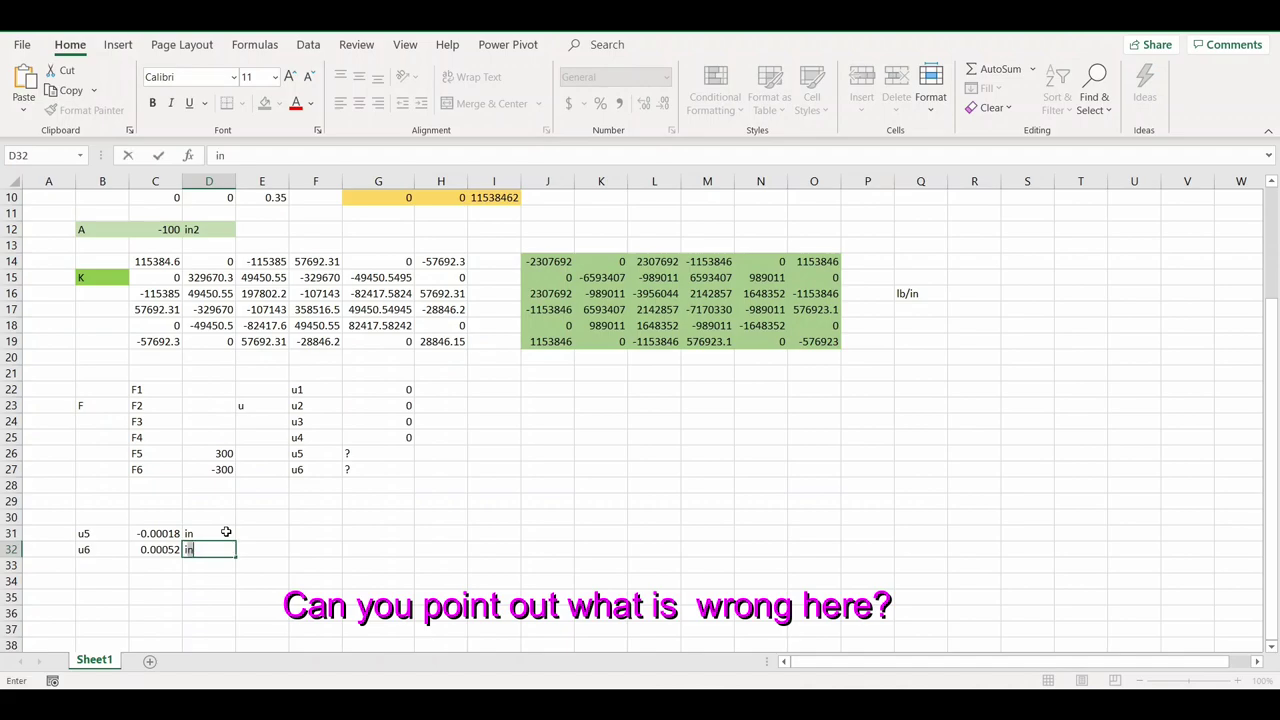
key(Return)
Step: Mark the unknown forces F1 to F4 with ? in D22:D25
scroll(226, 532, down, 2)
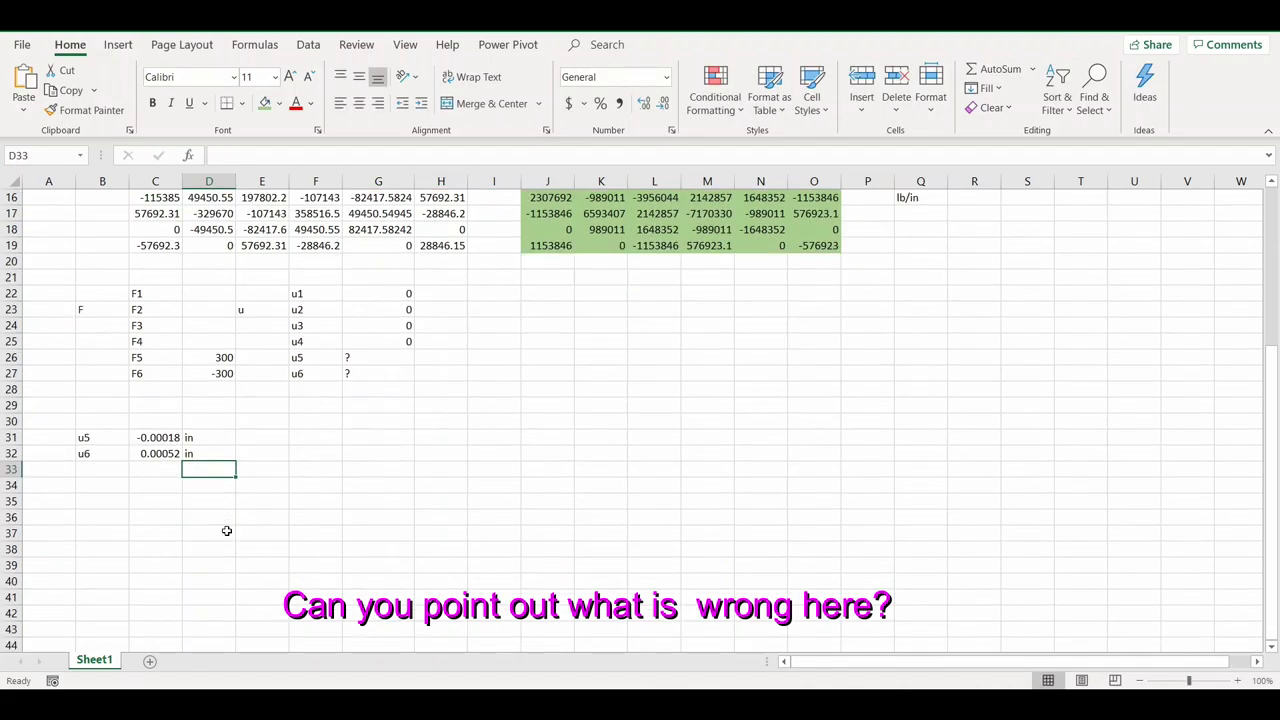
click(206, 296)
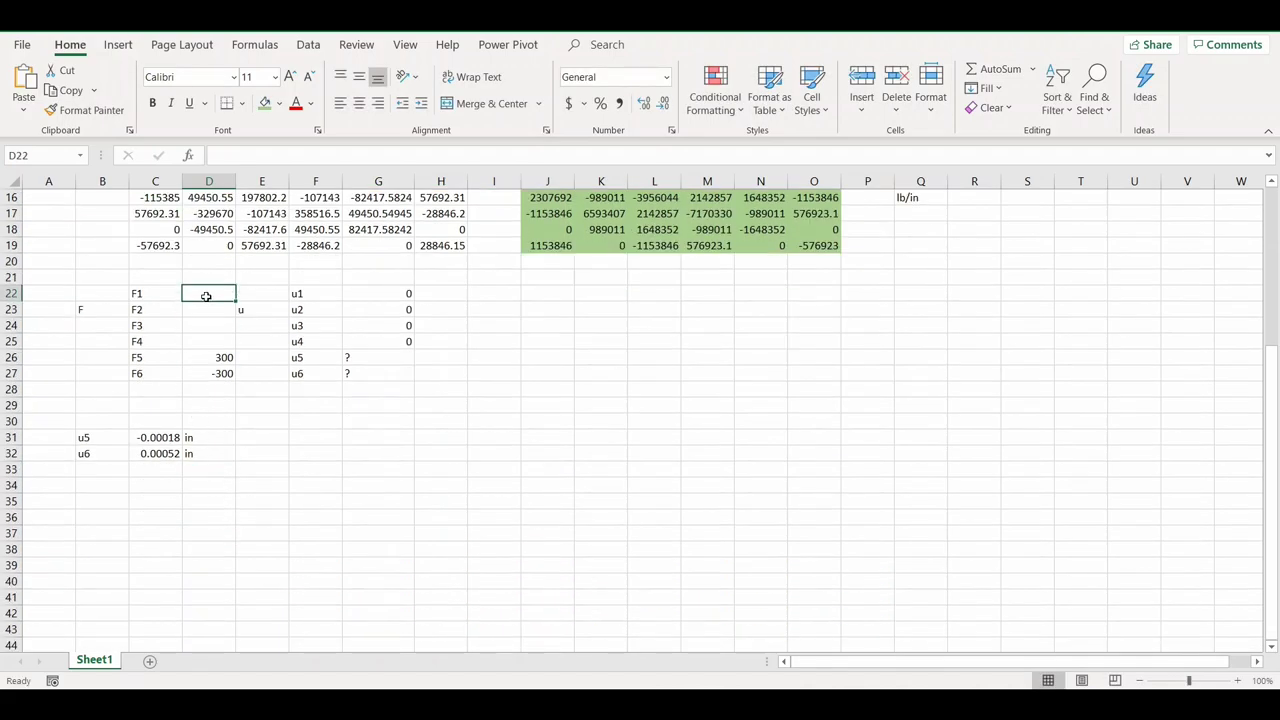
text(?)
key(Return)
text(?)
key(Return)
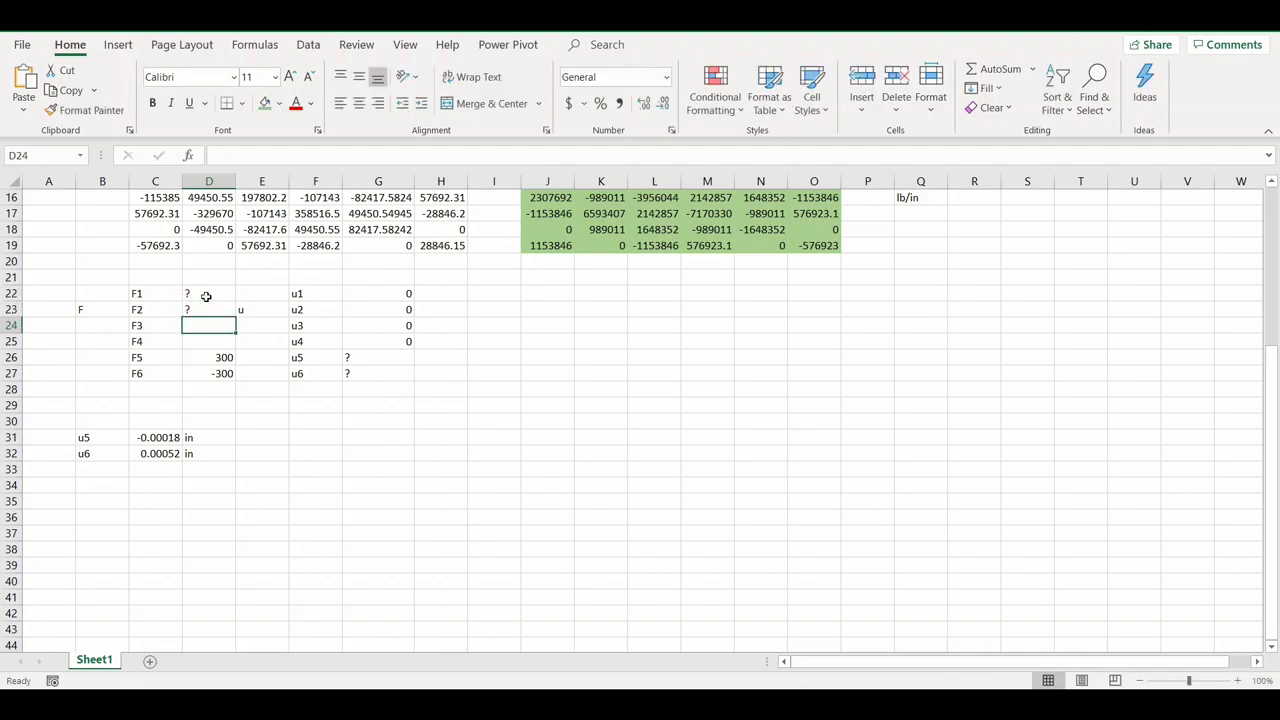
text(?)
key(Return)
text(>)
key(Return)
key(Return)
key(Return)
key(Return)
key(Return)
key(Return)
key(Return)
key(Return)
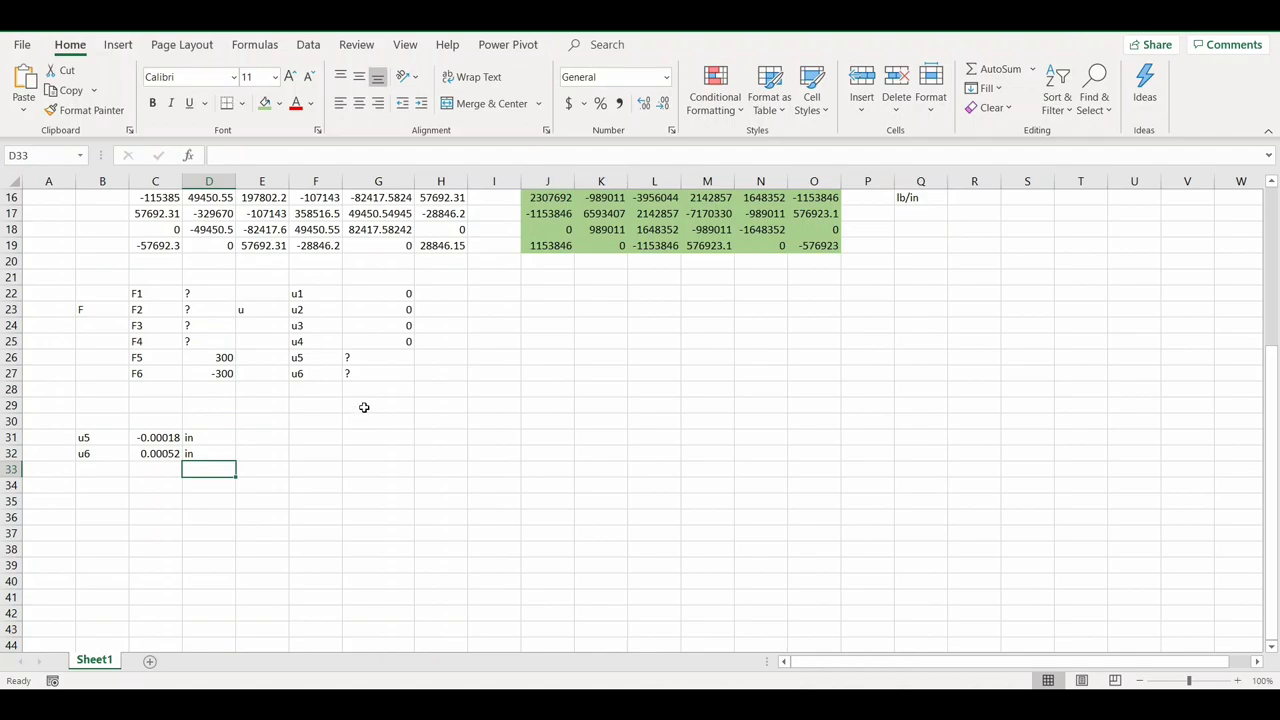
Step: Copy the zero displacements u1 to u4 from G22:G25 into D35:D38
drag(408, 293, 402, 342)
key(ctrl+c)
click(217, 502)
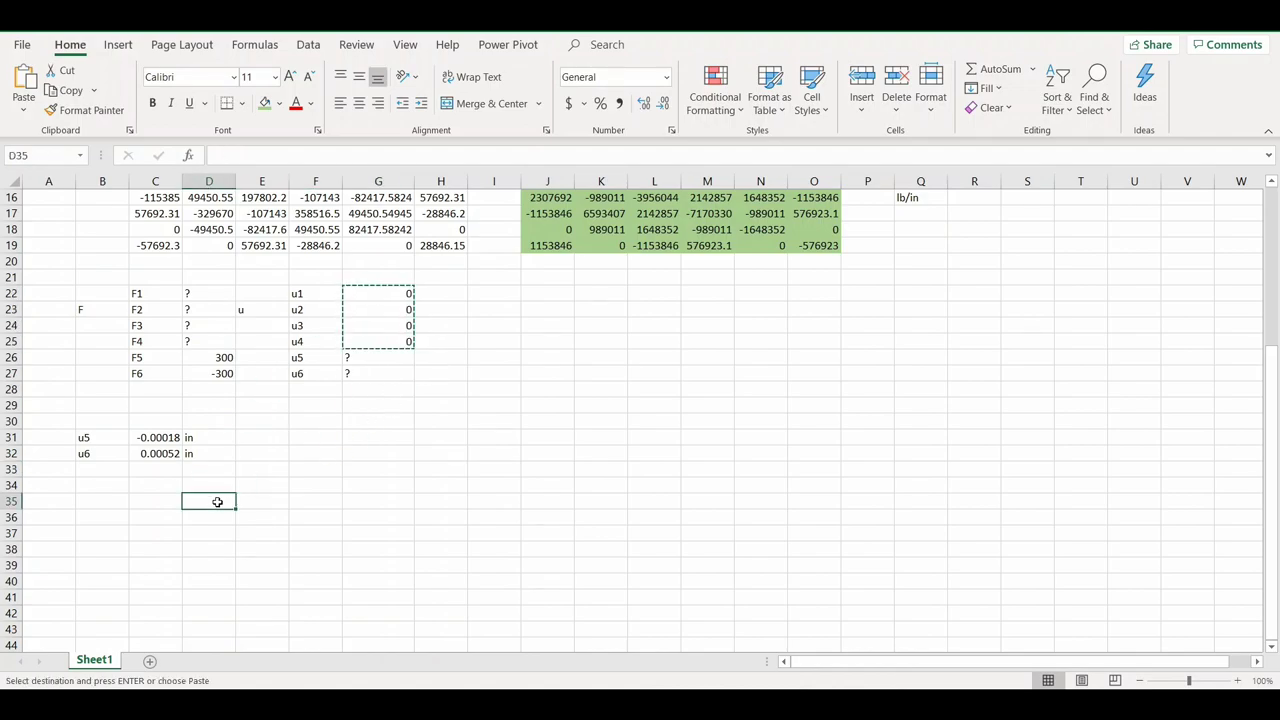
key(ctrl+v)
Step: Complete the displacement vector by linking D39 to the u5 result in C31 and D40 to the u6 result in C32
click(228, 563)
key(Escape)
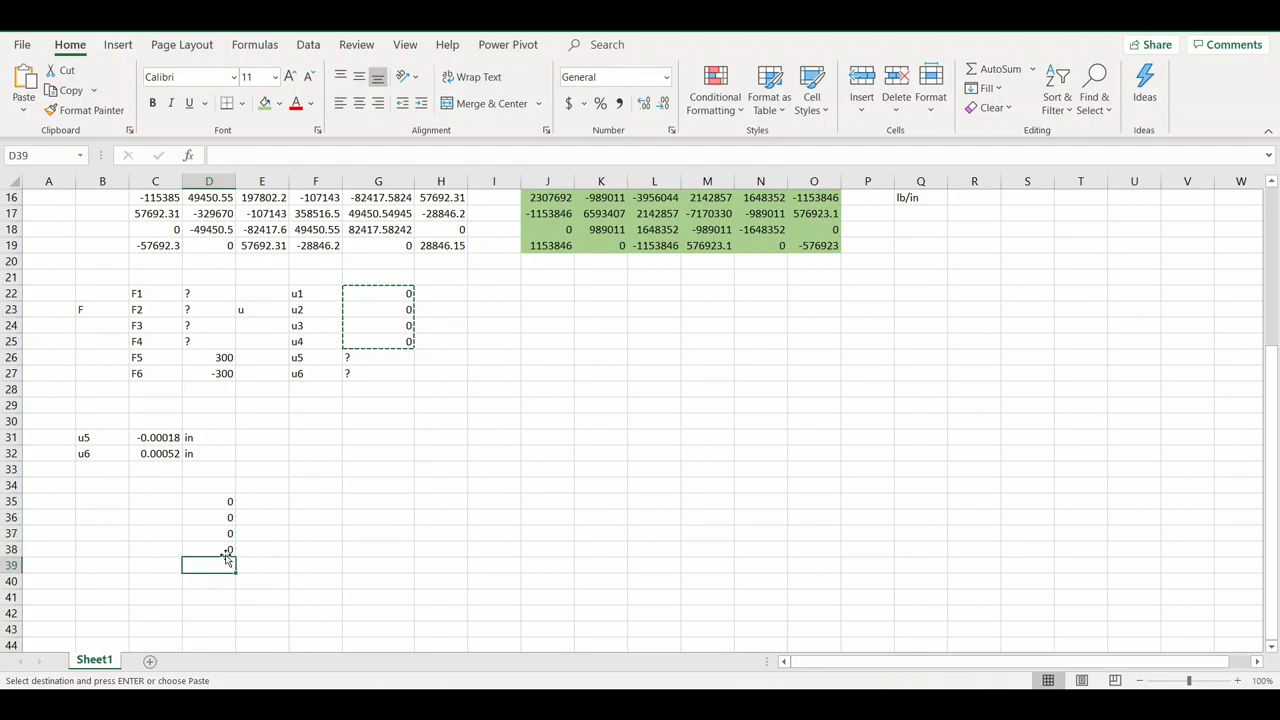
text(=)
click(163, 438)
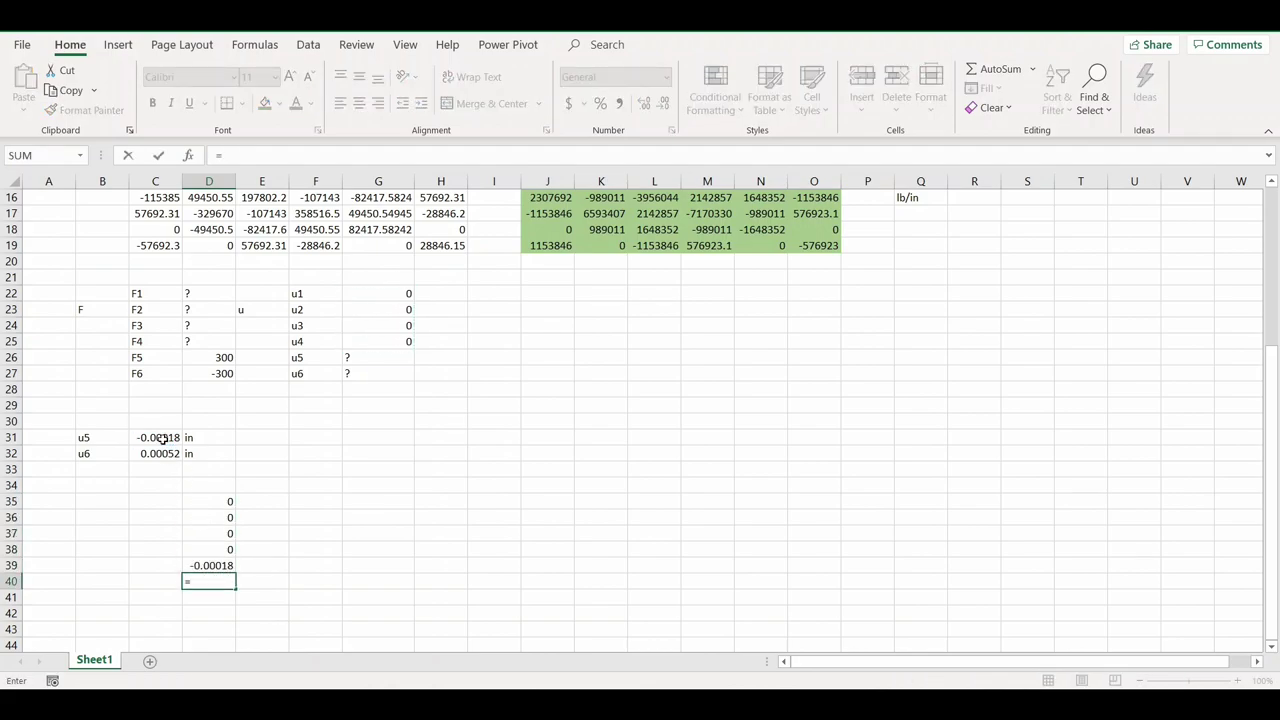
click(168, 454)
key(Return)
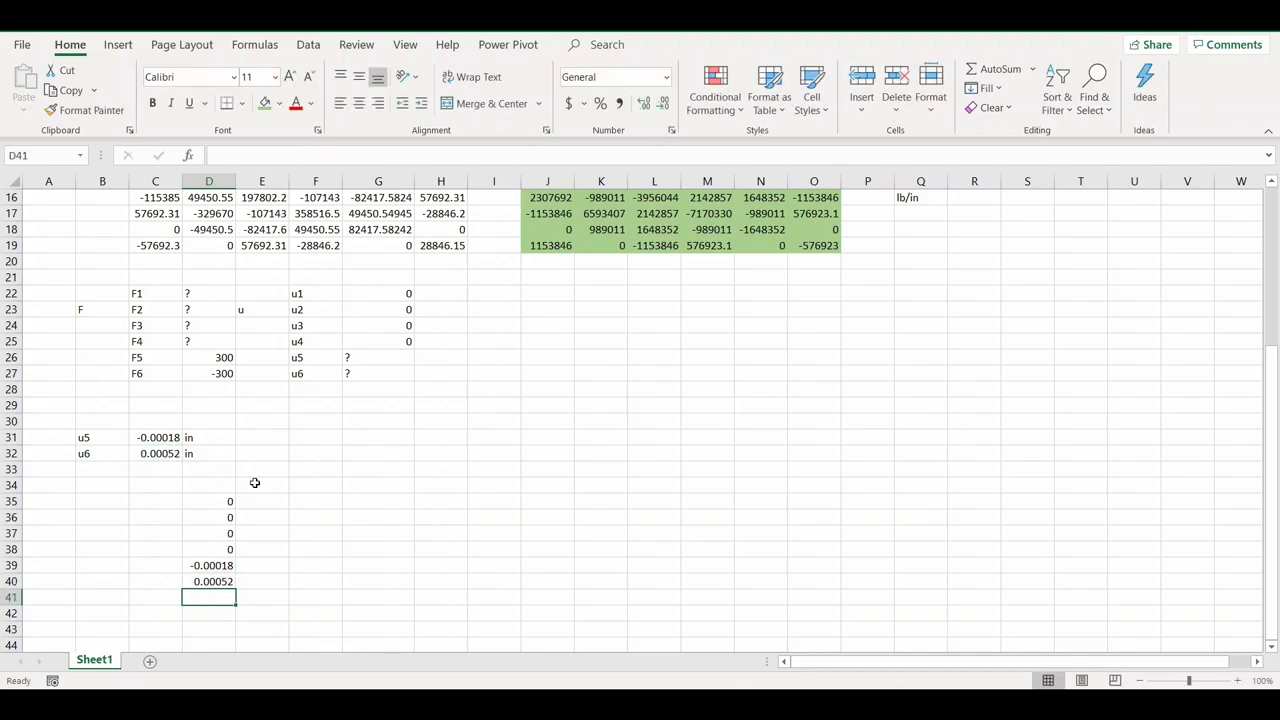
Step: Copy the force labels F1 to F6 from C22:C27 into F35:F40
scroll(255, 483, down, 1)
click(310, 452)
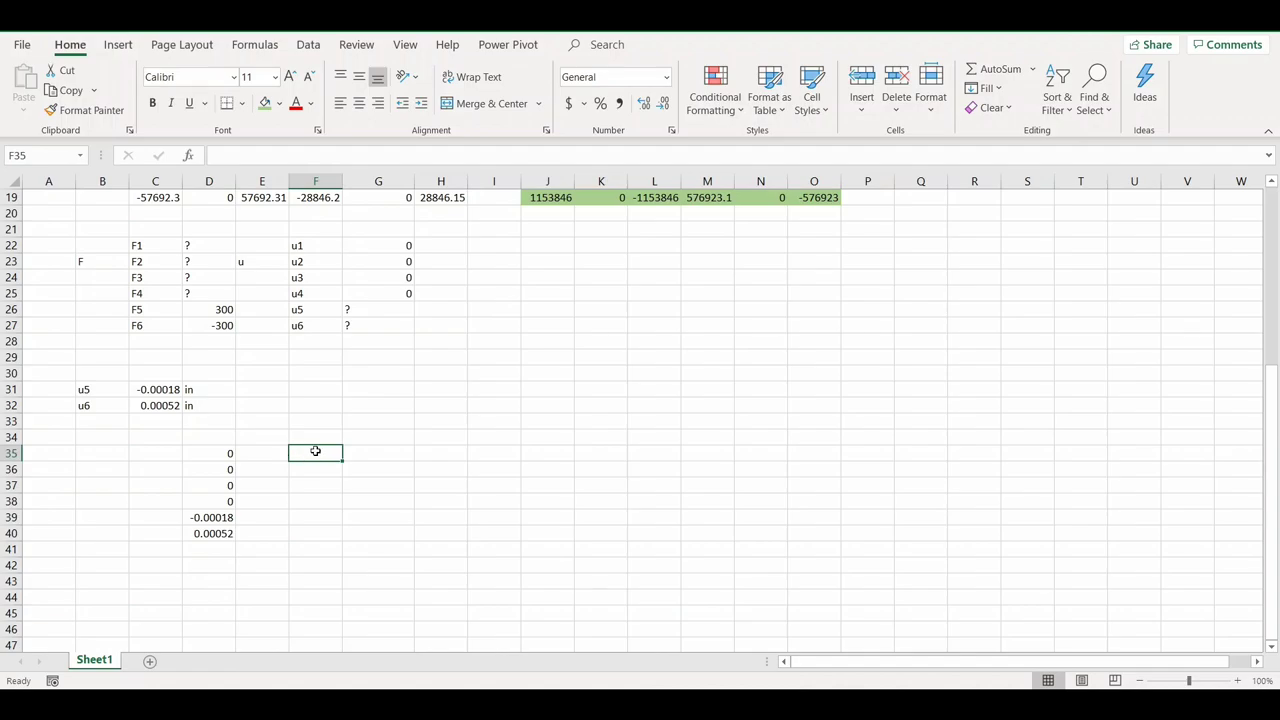
drag(160, 246, 164, 327)
key(ctrl+c)
click(331, 451)
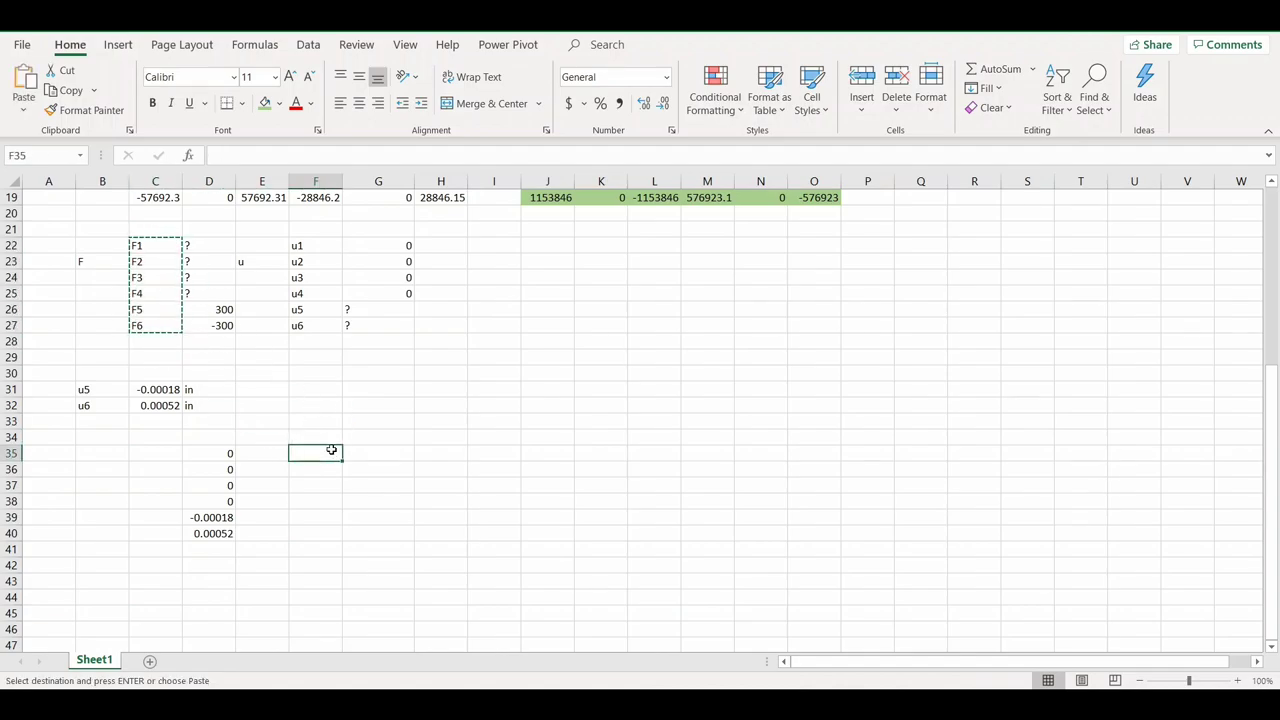
key(ctrl+v)
Step: Copy the displacement labels u1 to u6 from F22:F27 into C35:C40 beside the completed vector
drag(323, 246, 309, 327)
key(ctrl+c)
click(163, 452)
key(ctrl+v)
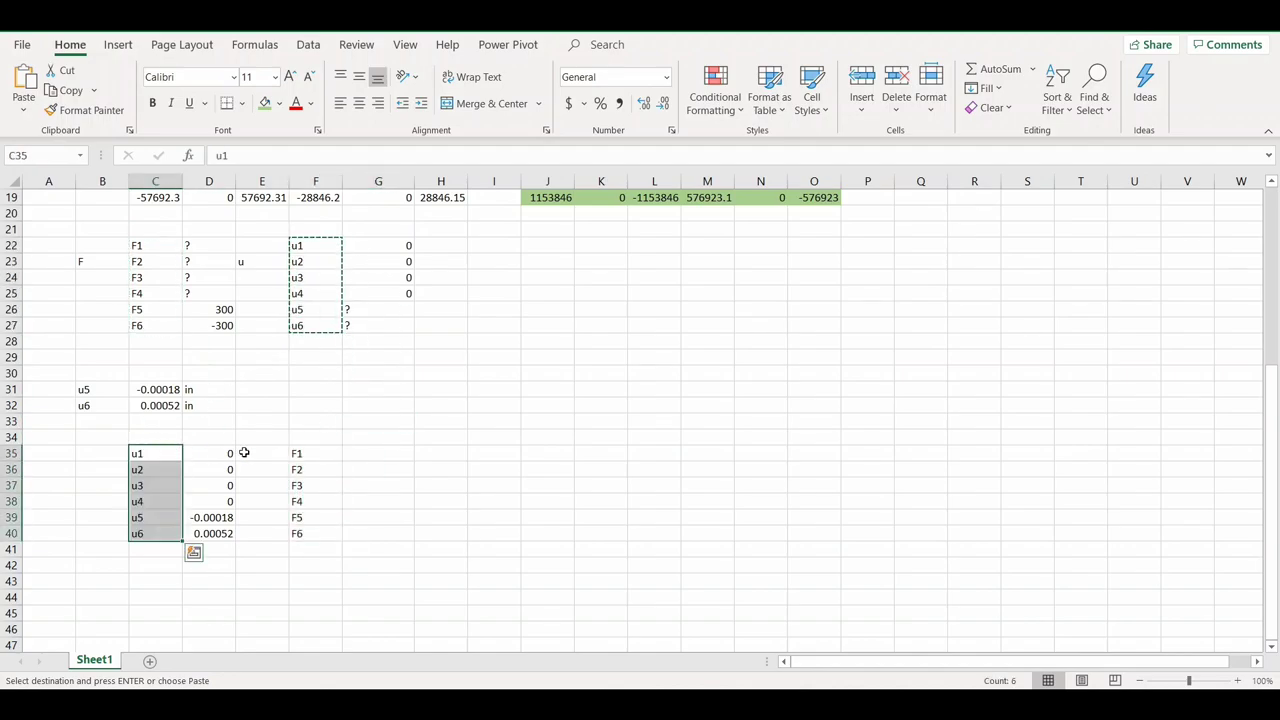
Step: Calculate the nodal forces in G35 with =MMULT(J14:O19,D35:D40), multiplying the green stiffness matrix by the displacement vector
click(366, 452)
text(=)
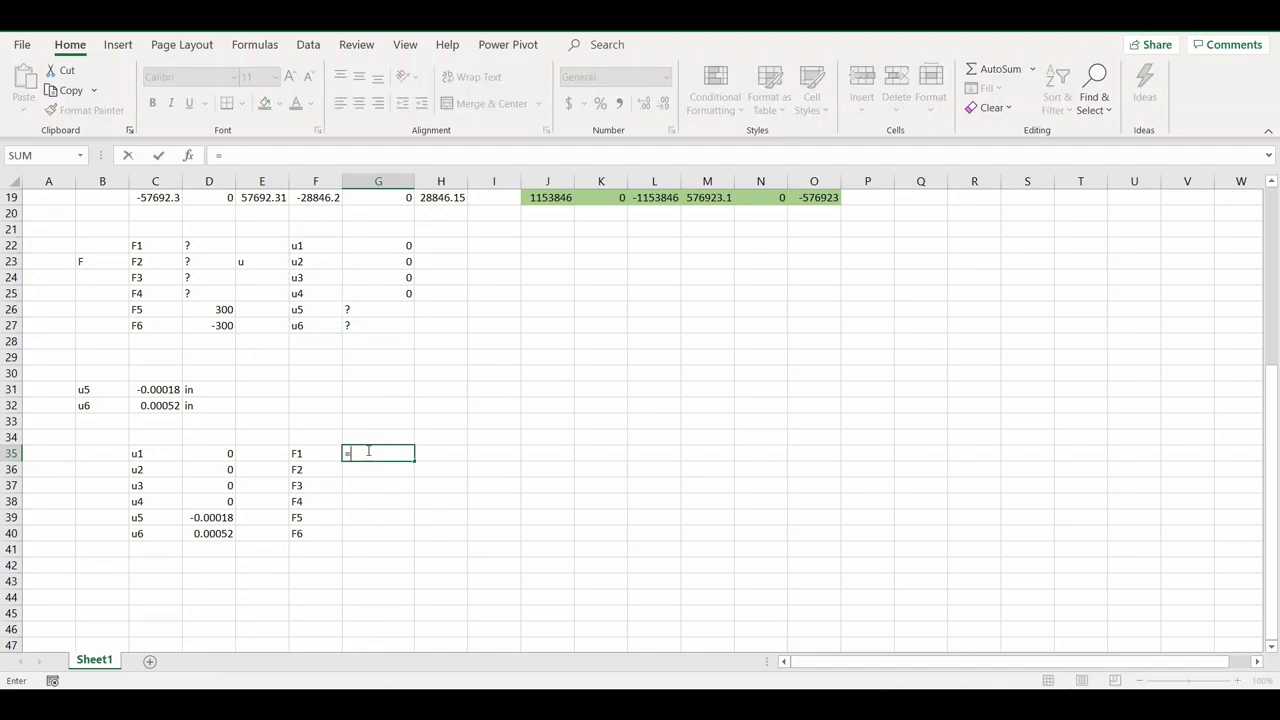
scroll(552, 447, up, 4)
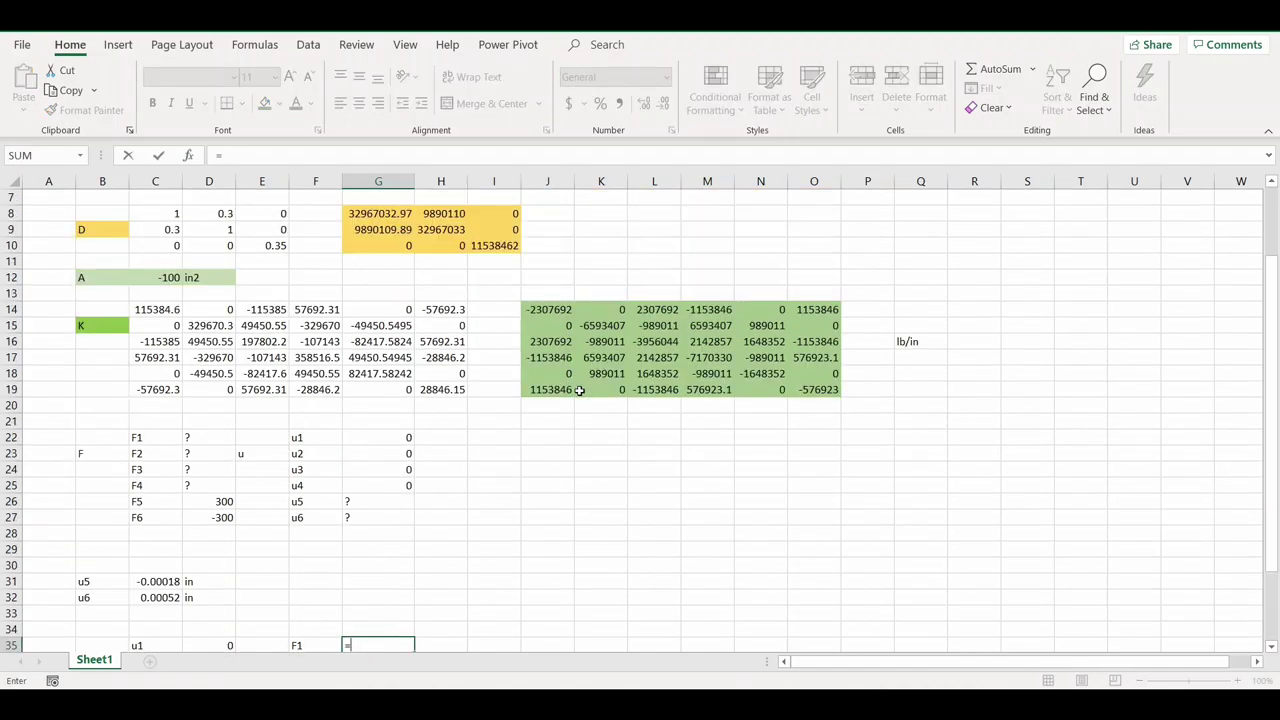
text(mmult)
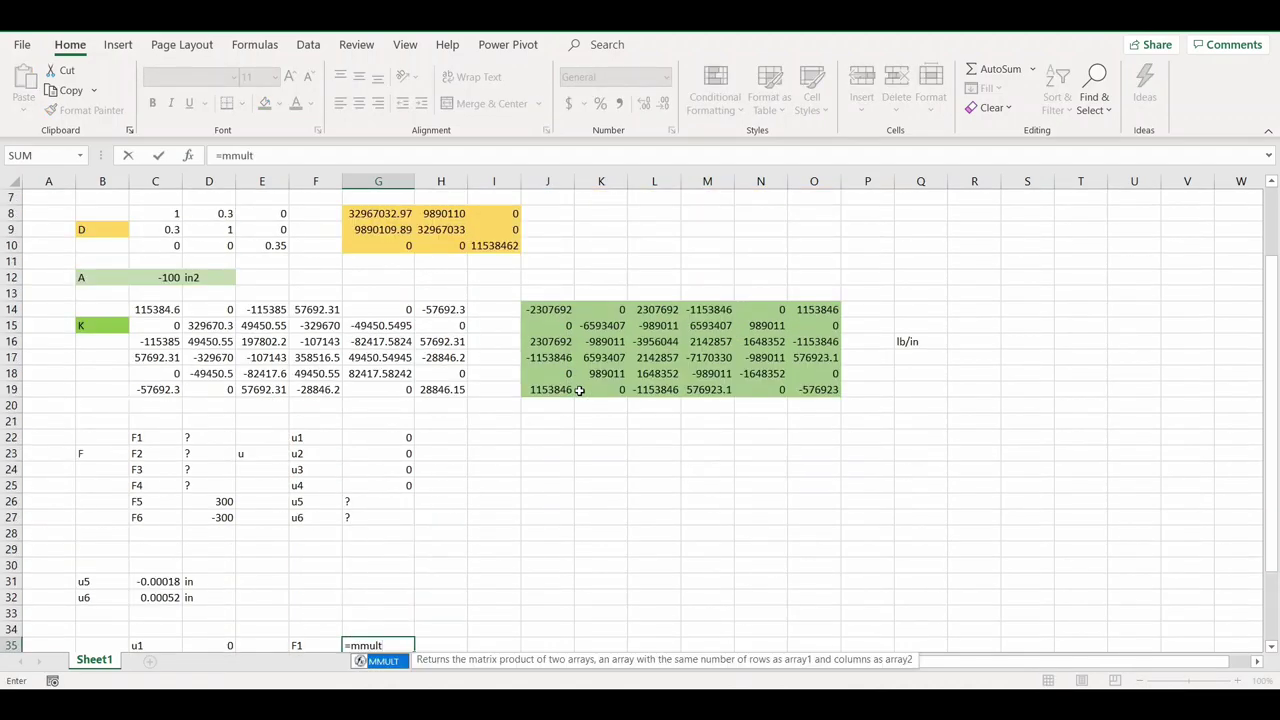
text(()
drag(552, 309, 815, 390)
text(,)
scroll(541, 473, down, 3)
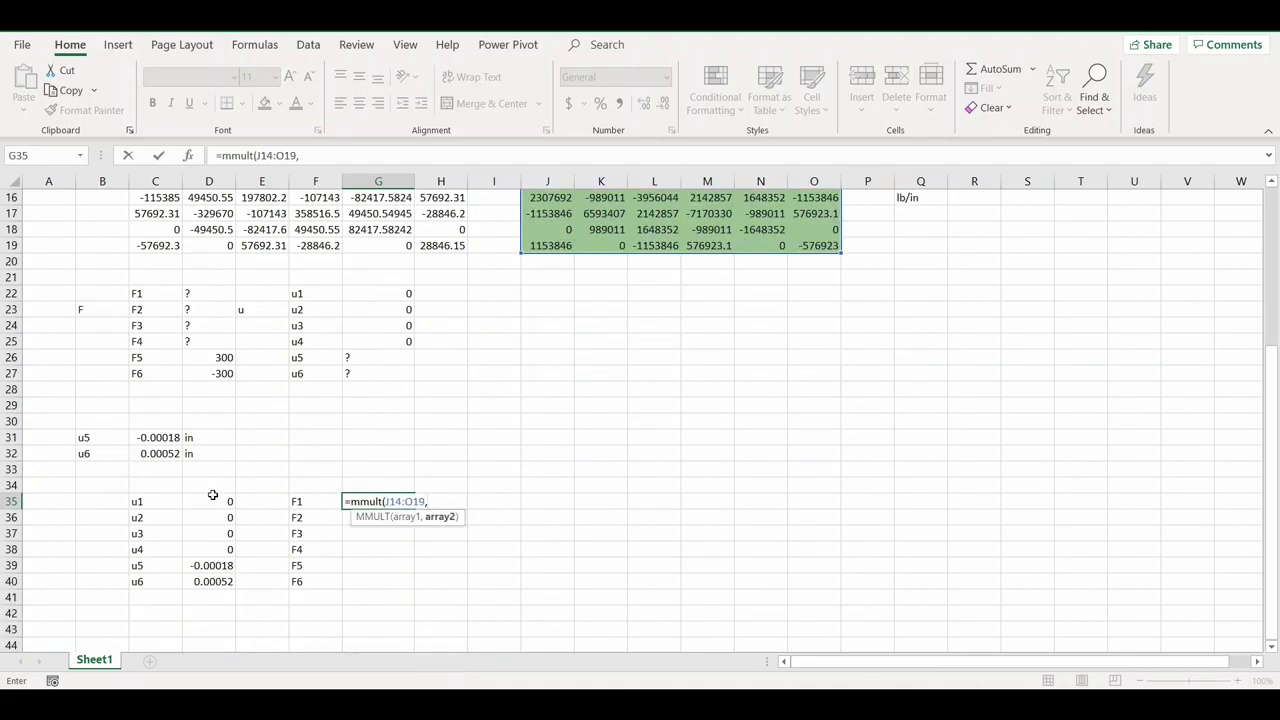
drag(212, 498, 206, 582)
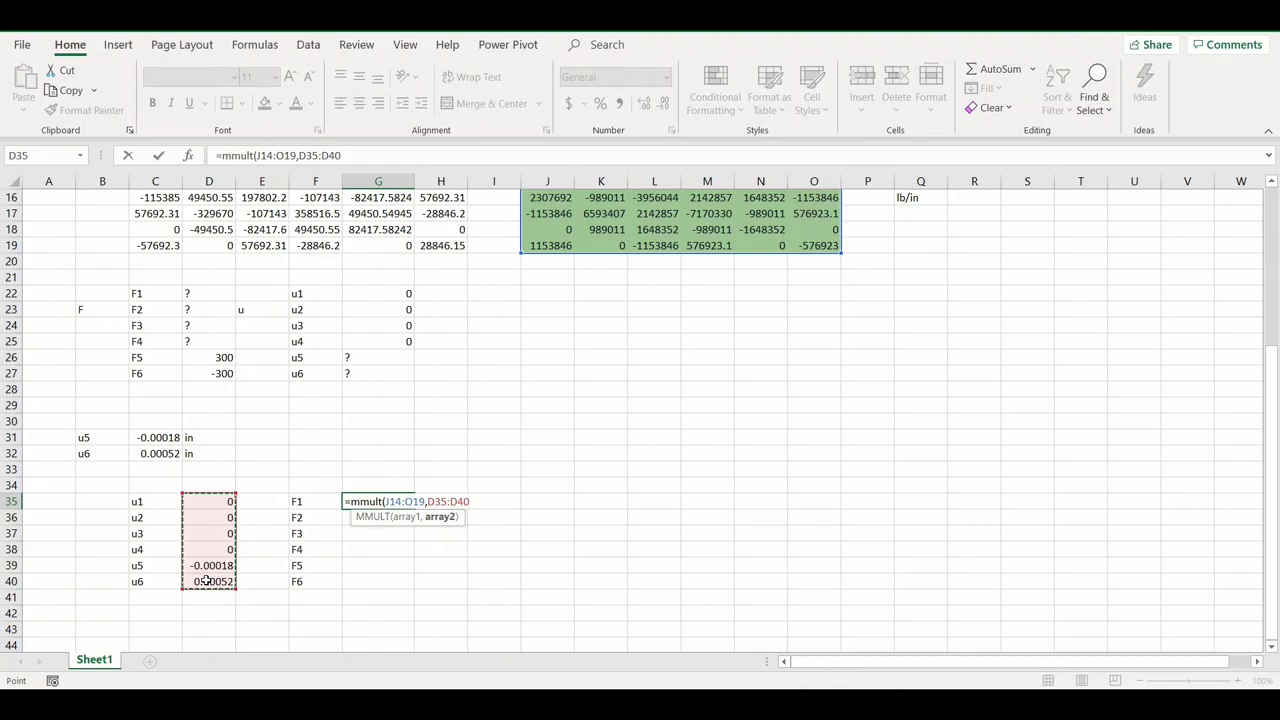
text())
key(Return)
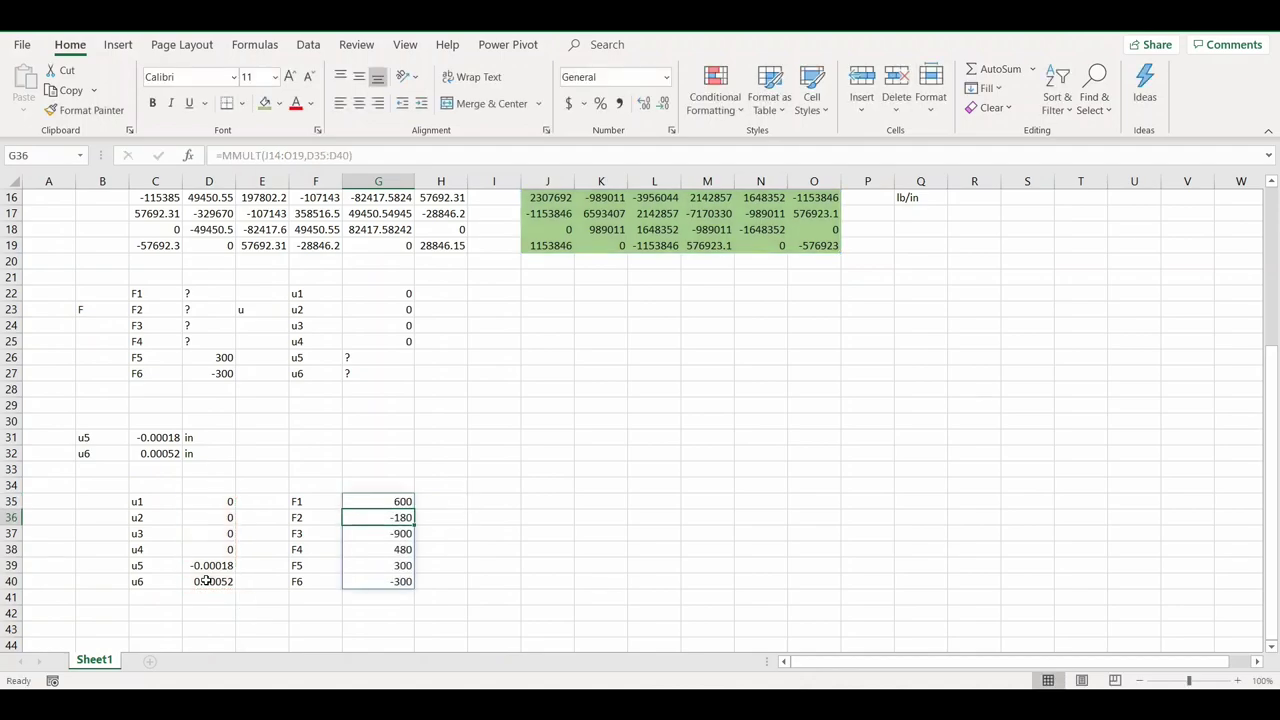
Step: Enter the unit lb in H35 and fill it down to H40 beside the forces
click(453, 500)
text(In)
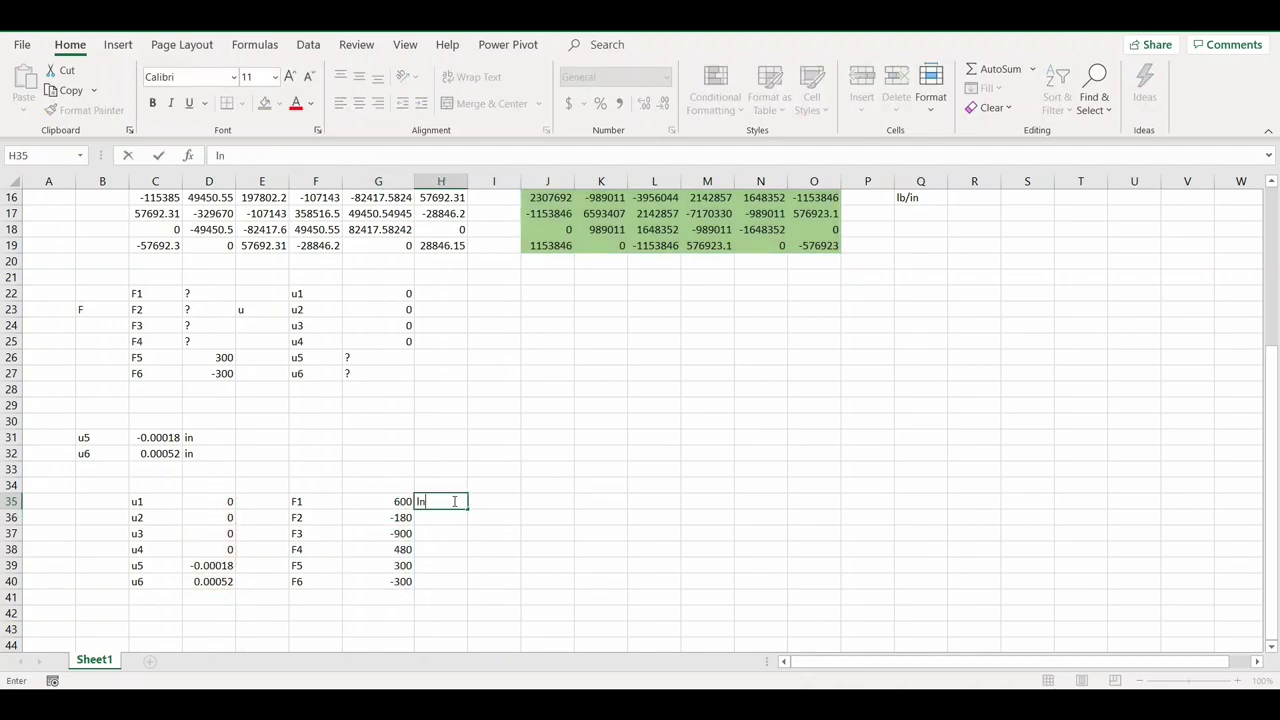
text(b)
key(ctrl+Return)
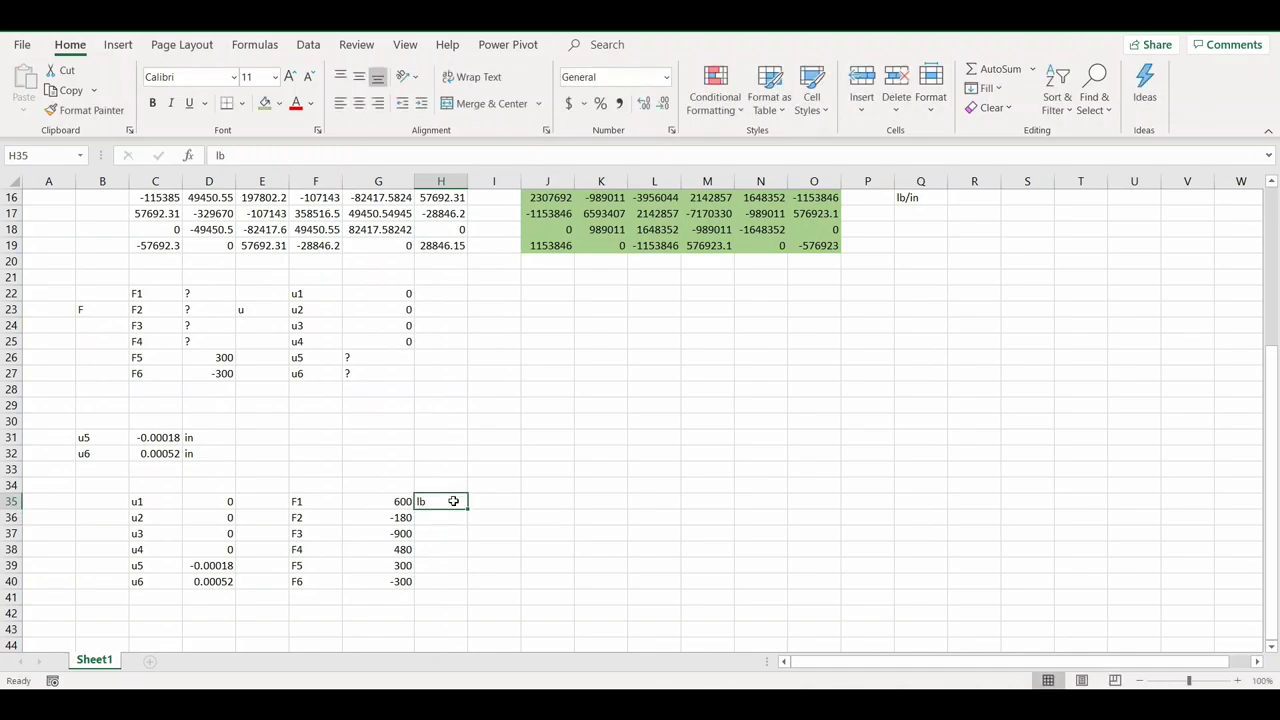
double_click(467, 508)
click(514, 503)
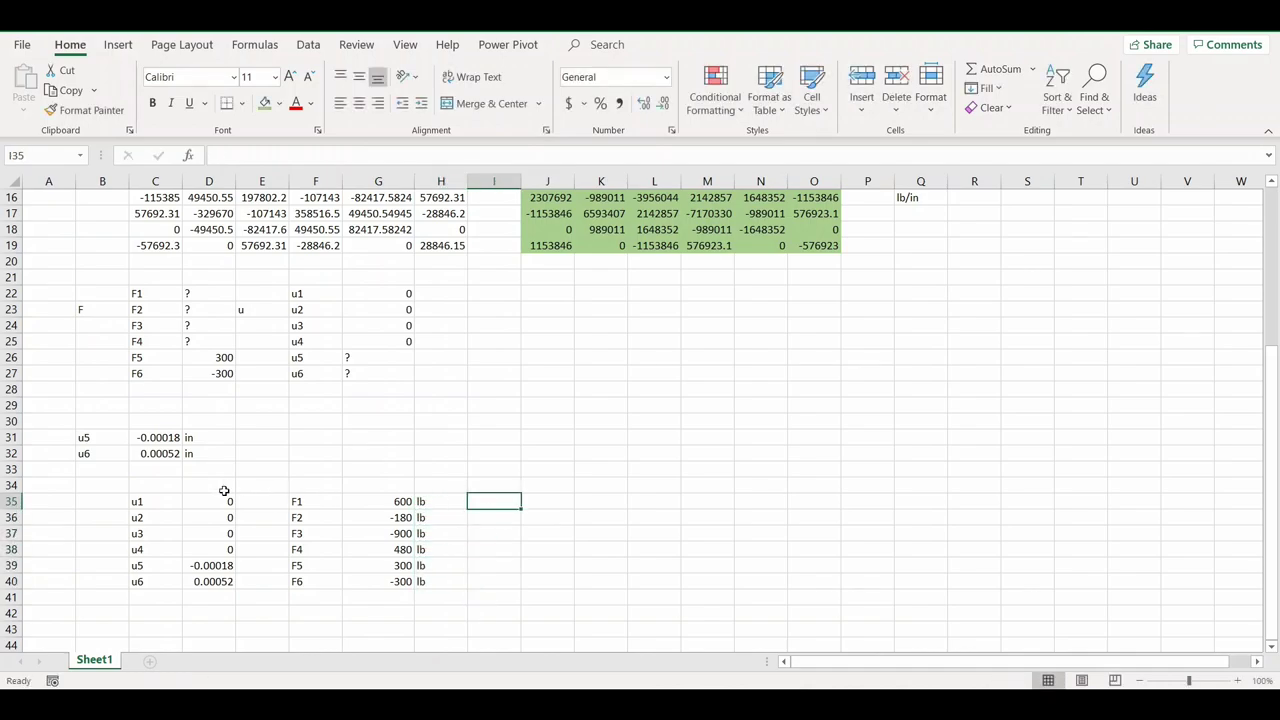
Step: Shade the displacement block C35:D40 and the force block F35:H40 light gold
drag(150, 501, 215, 581)
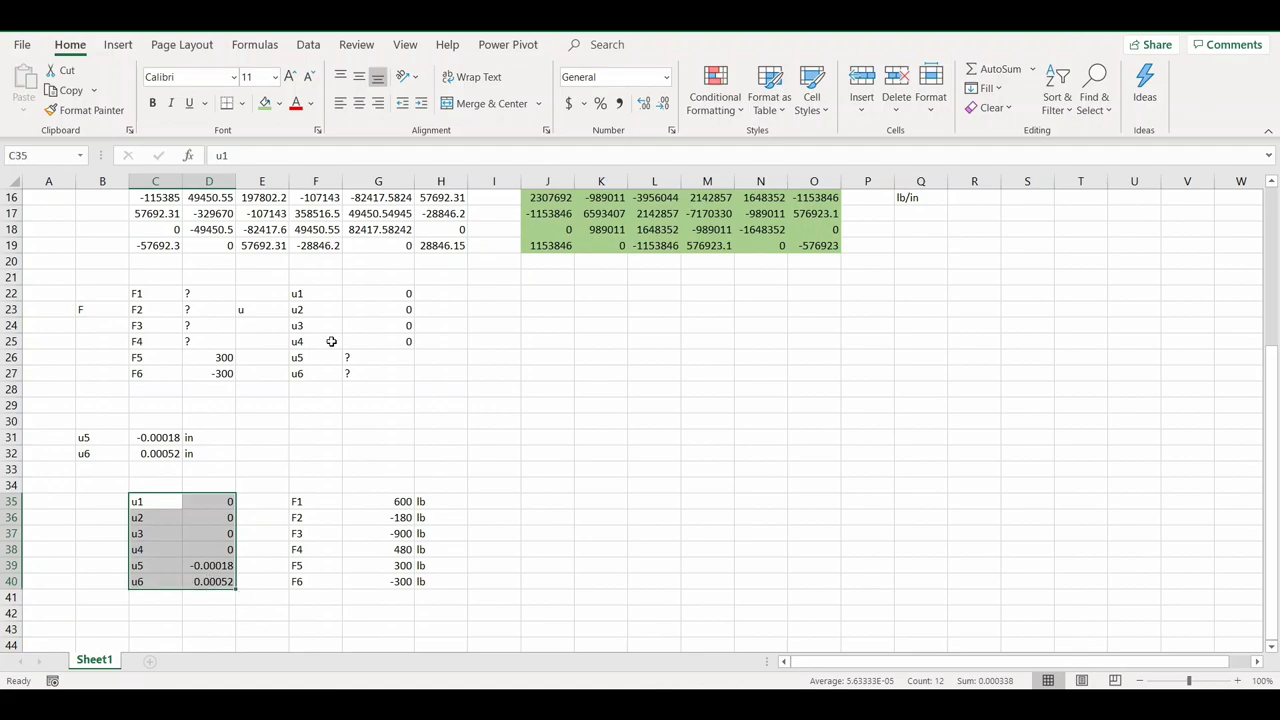
click(279, 103)
click(352, 176)
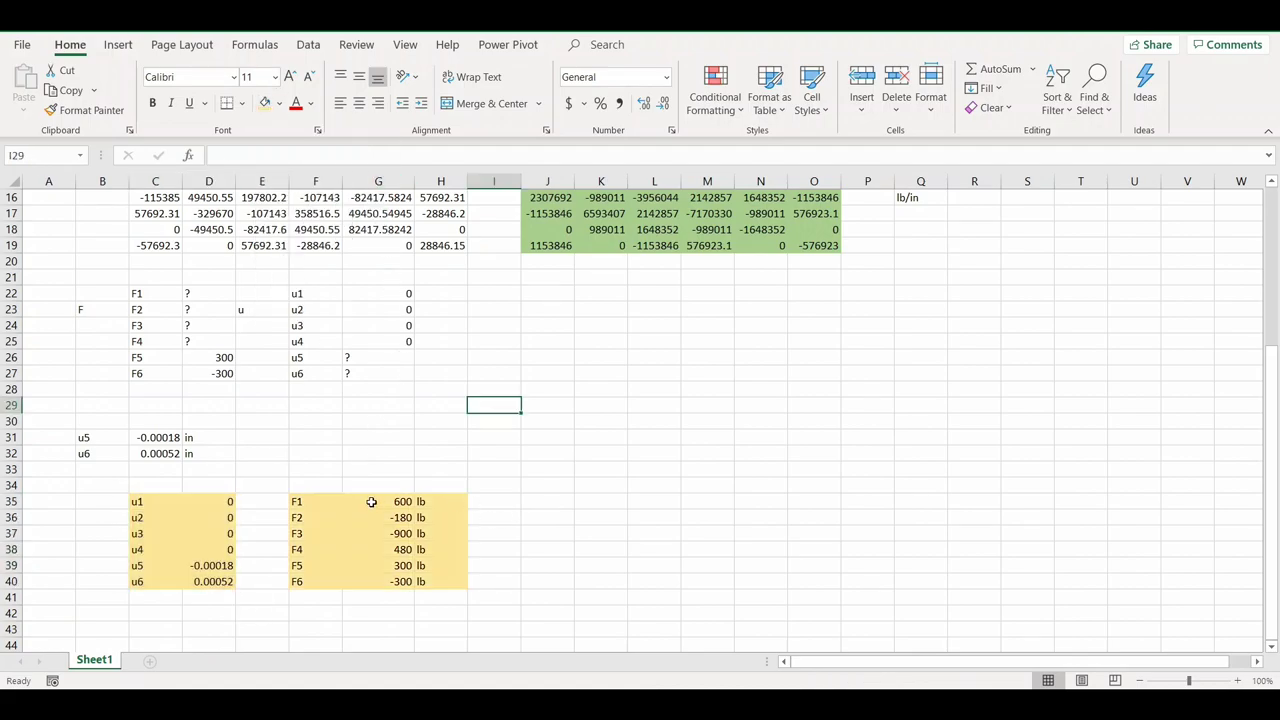
drag(371, 501, 402, 585)
click(547, 565)
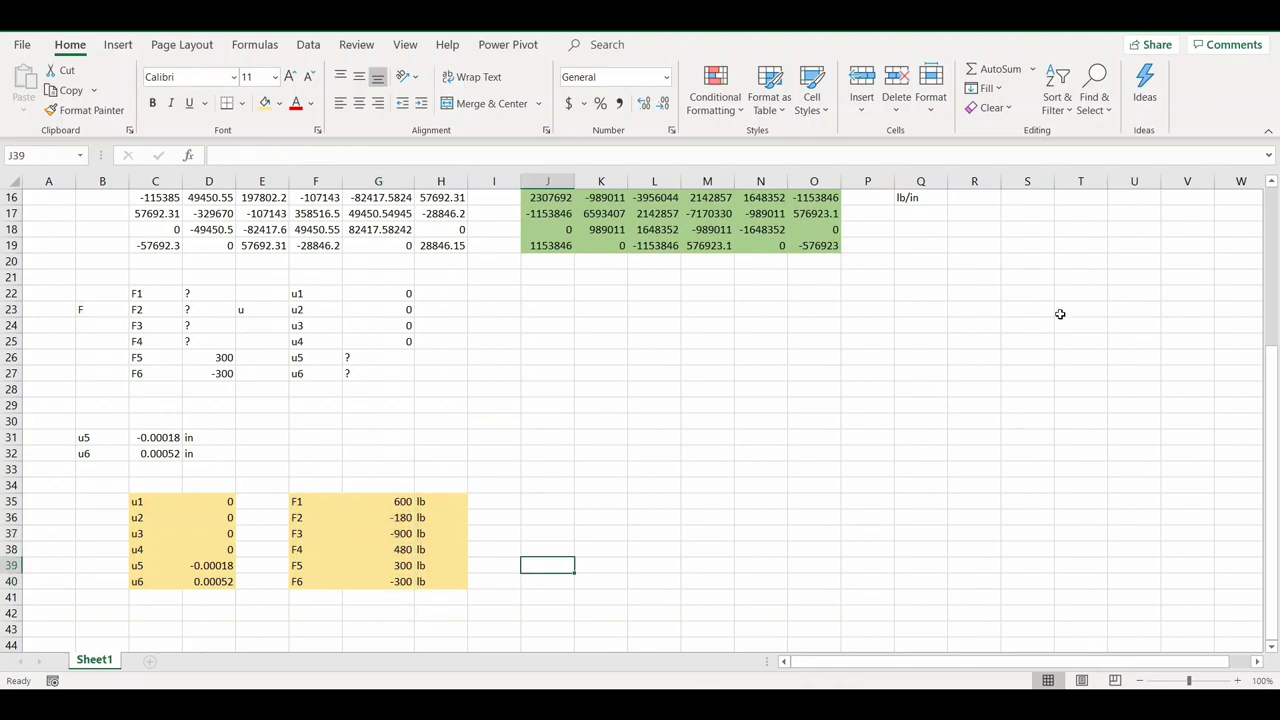
Step: Enter the strain label e in B45 below the result blocks
scroll(528, 457, down, 4)
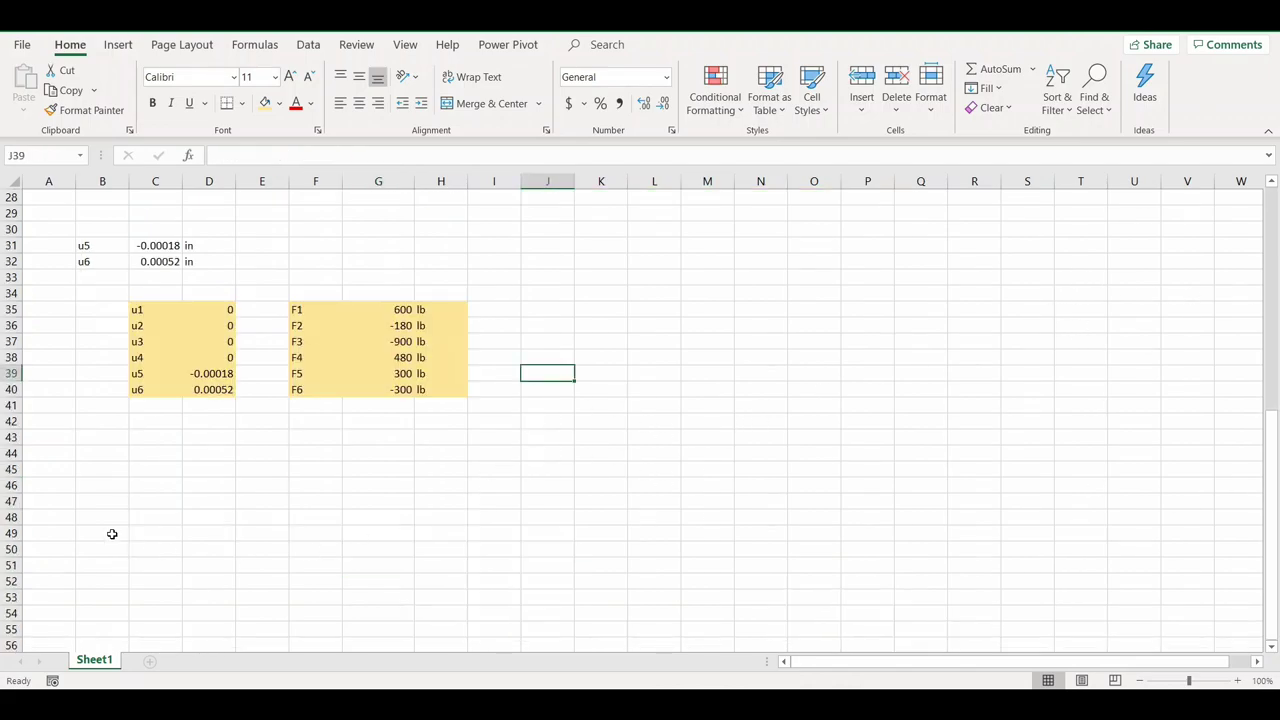
click(106, 470)
text(e)
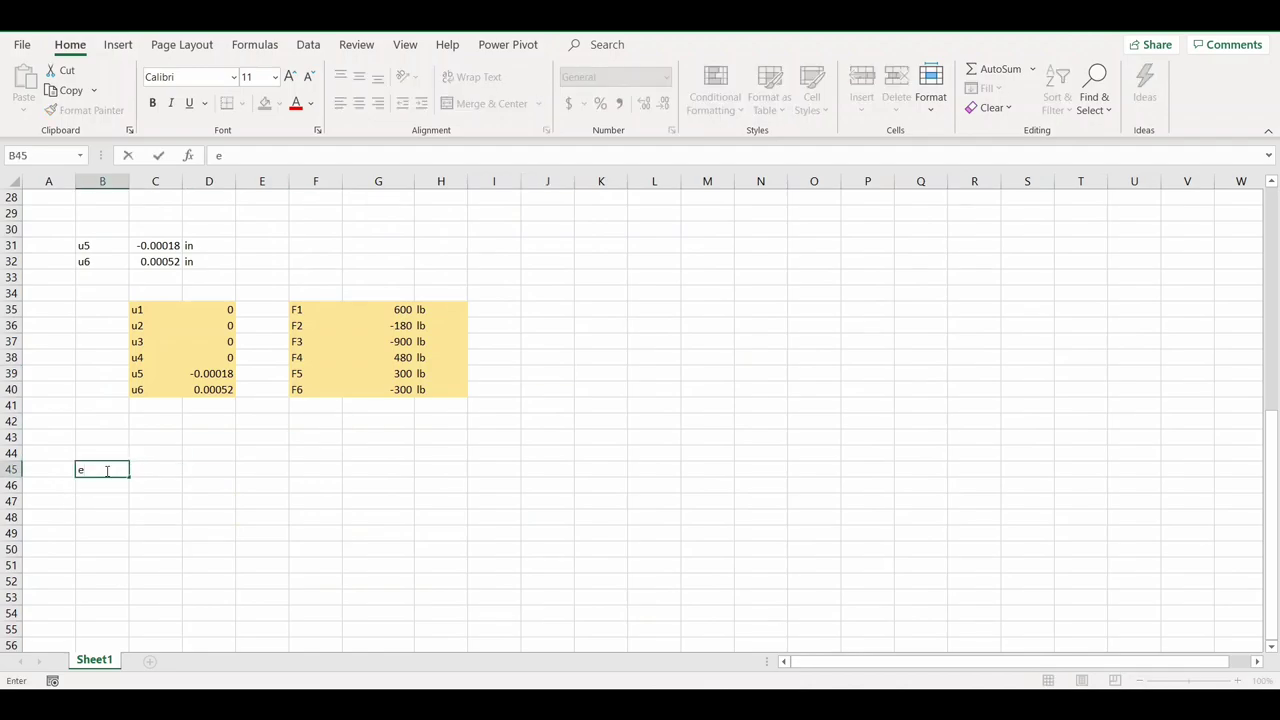
key(Tab)
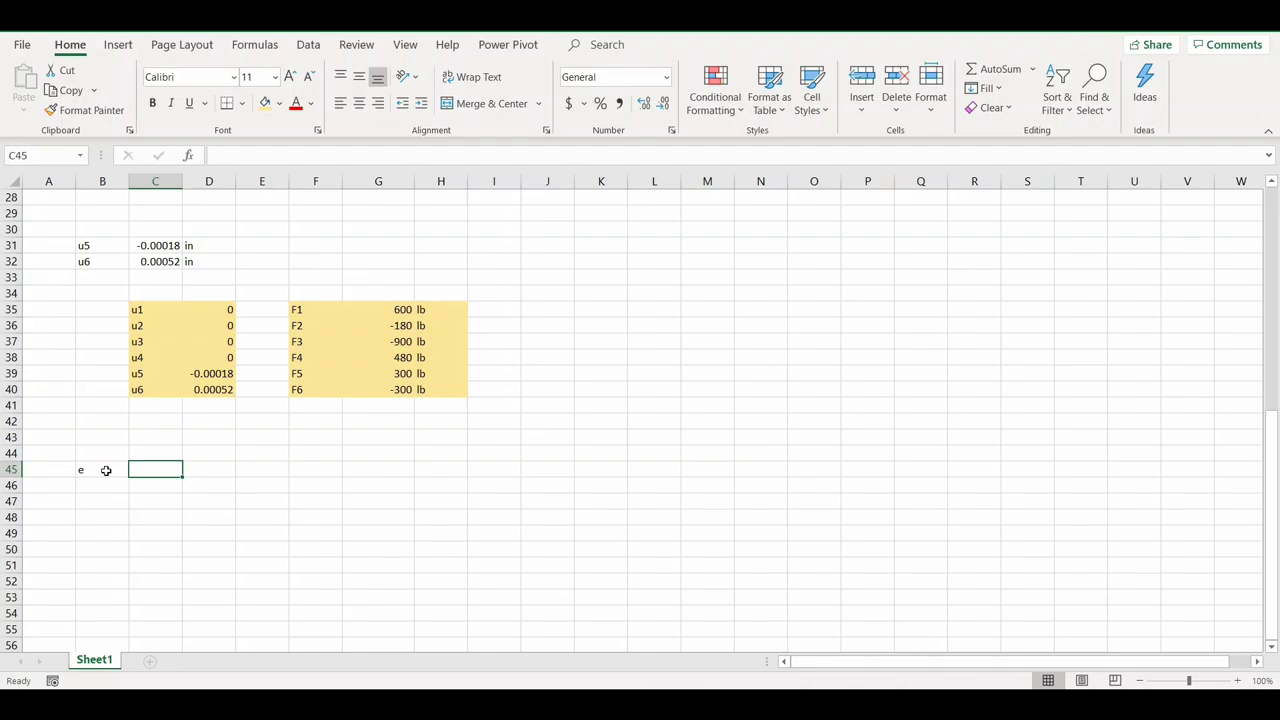
Step: Calculate the strains in C45 with =MMULT(J3:O5,D35:D40), multiplying the yellow B matrix by the displacement vector
text(=)
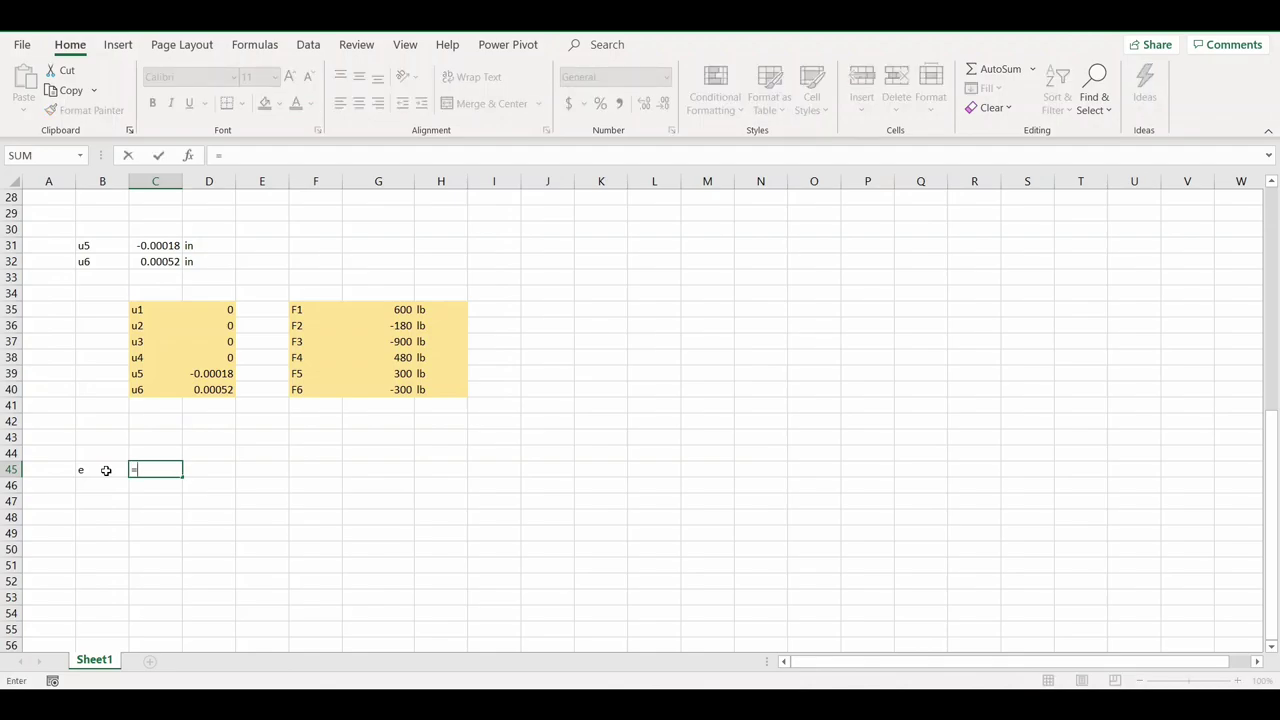
text(mmult()
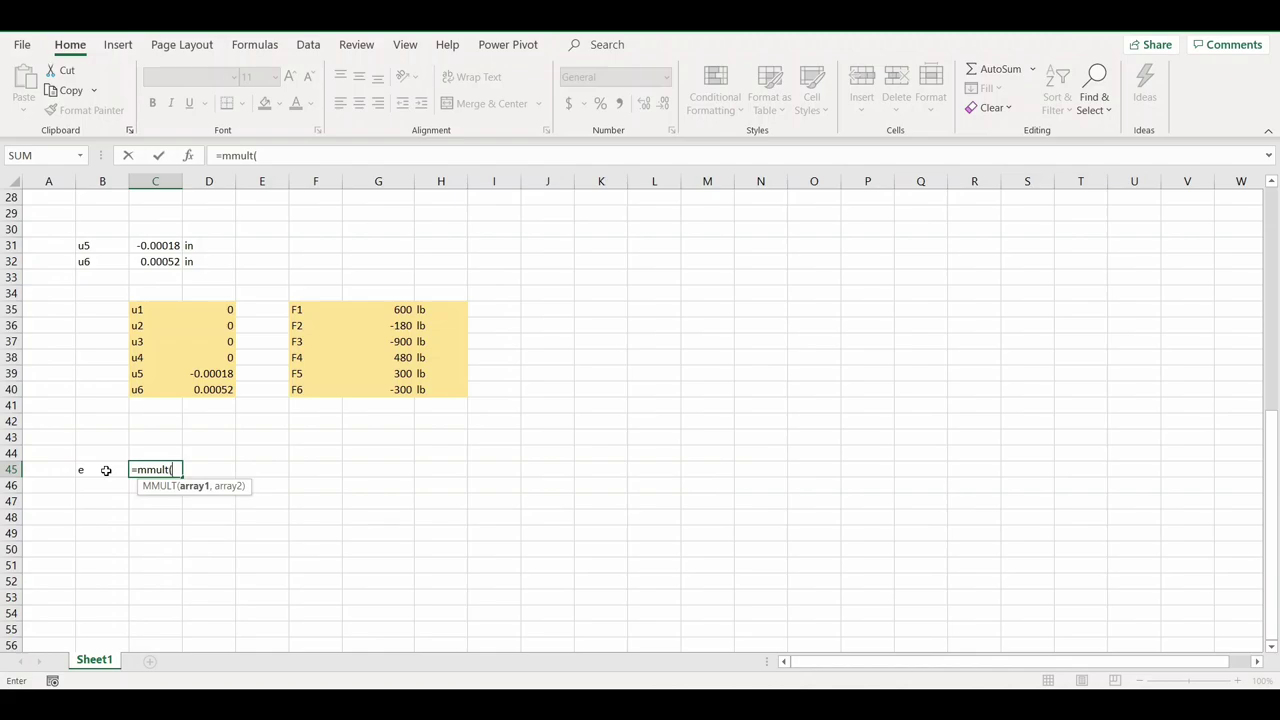
scroll(373, 446, up, 9)
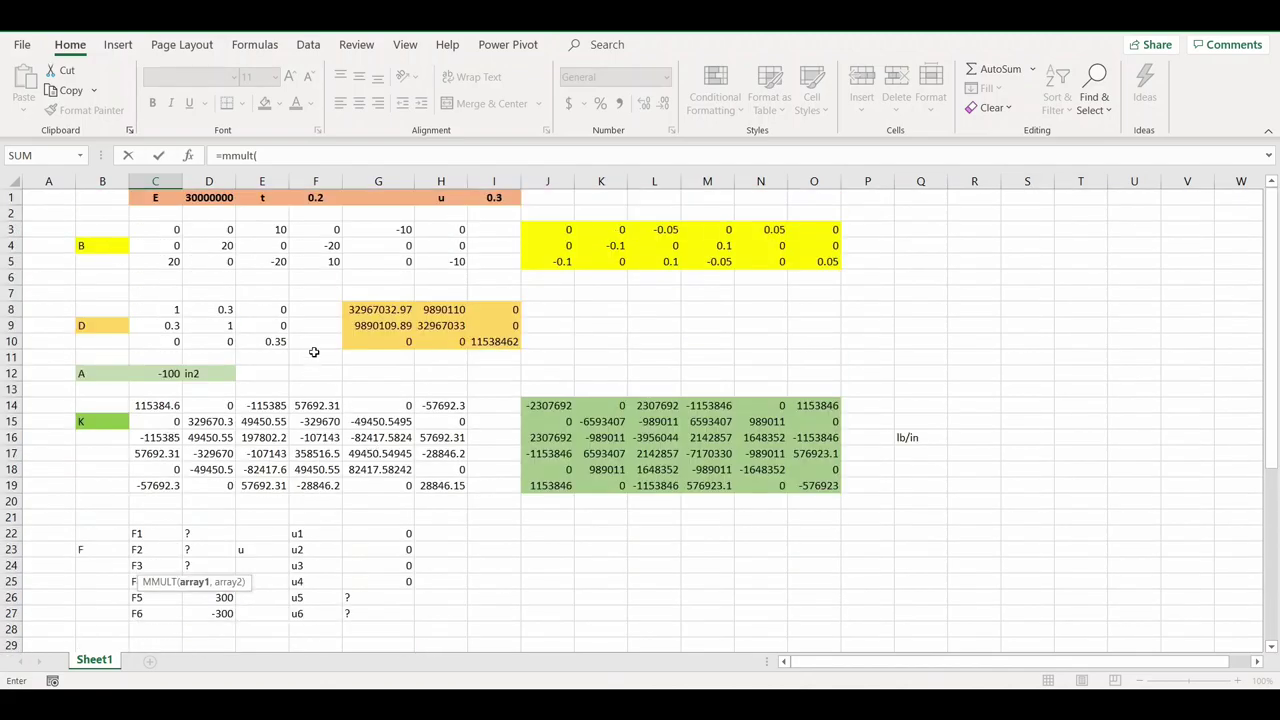
drag(560, 232, 797, 261)
text(,)
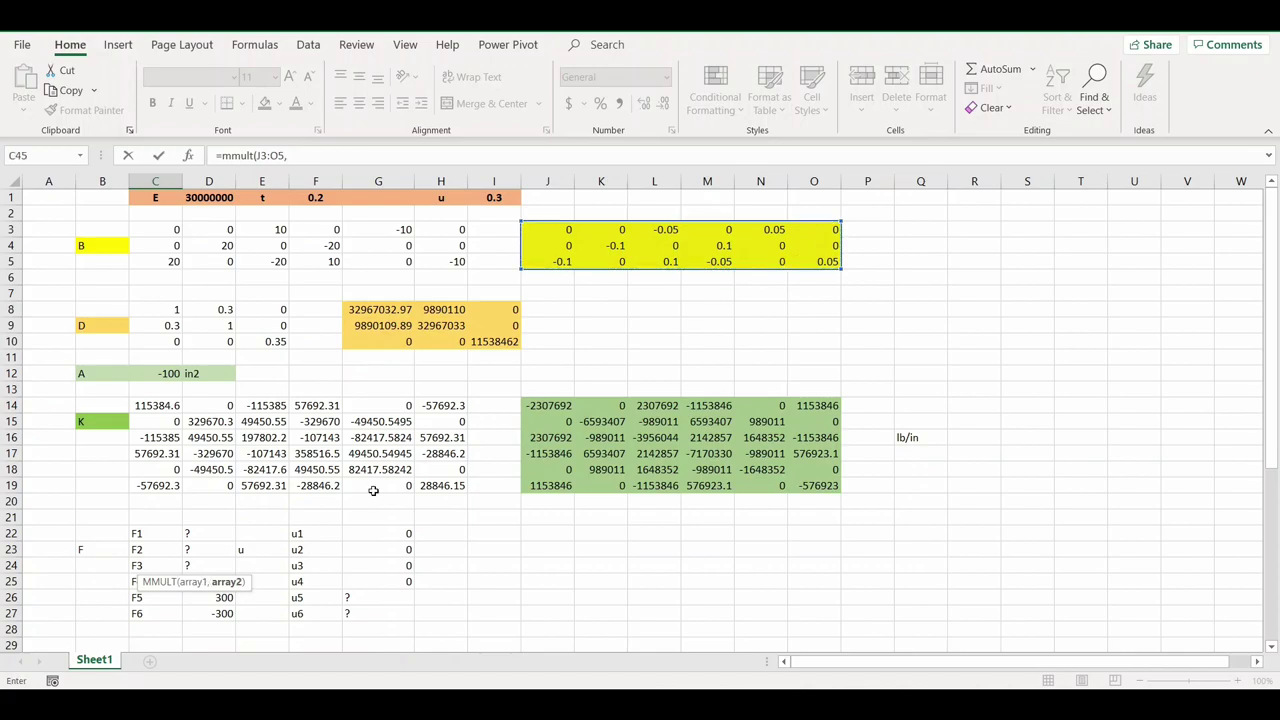
scroll(371, 493, down, 6)
scroll(371, 495, down, 1)
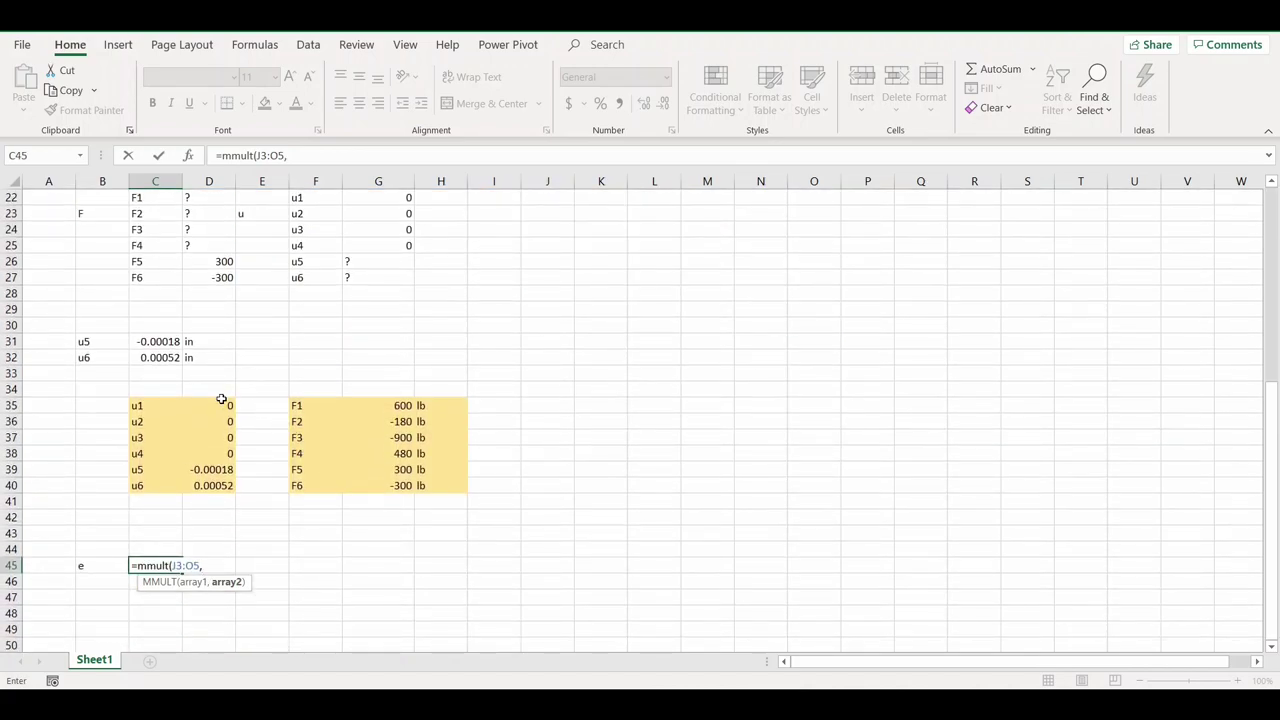
drag(223, 402, 220, 485)
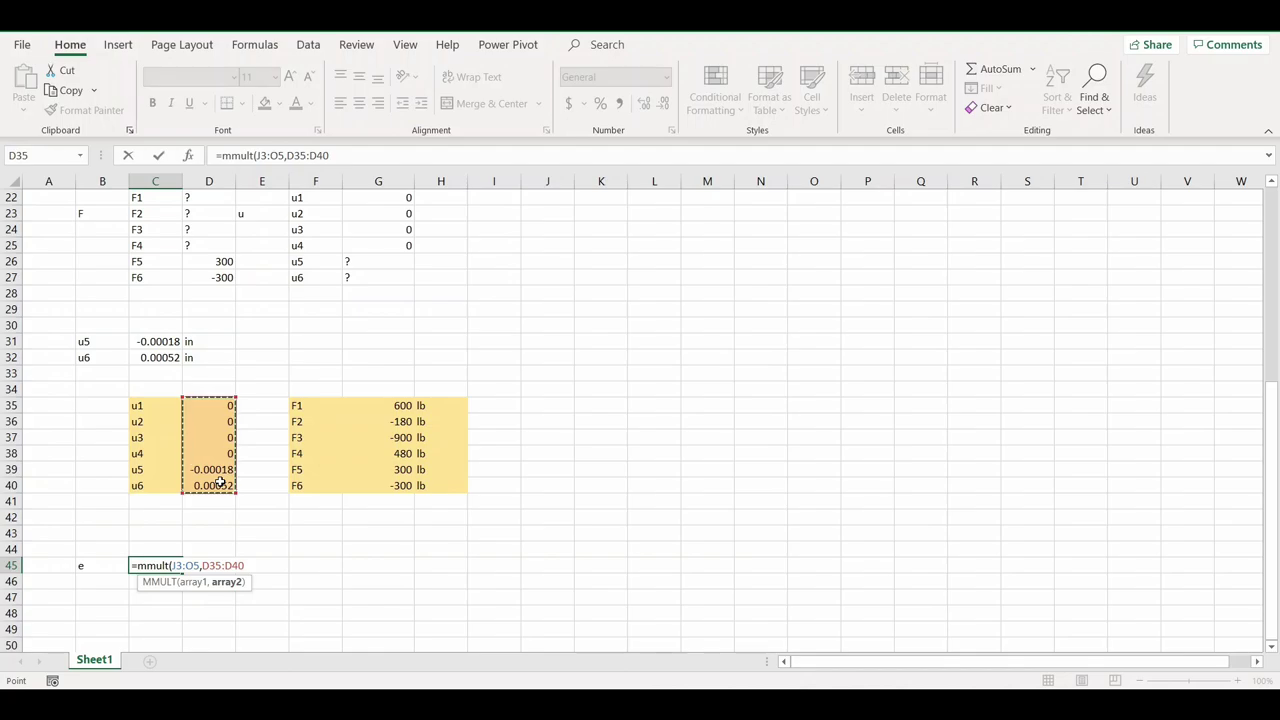
key(Return)
Step: Label the three strain components ex, ey and exy in D45:D47 beside the calculated strains
scroll(212, 557, down, 2)
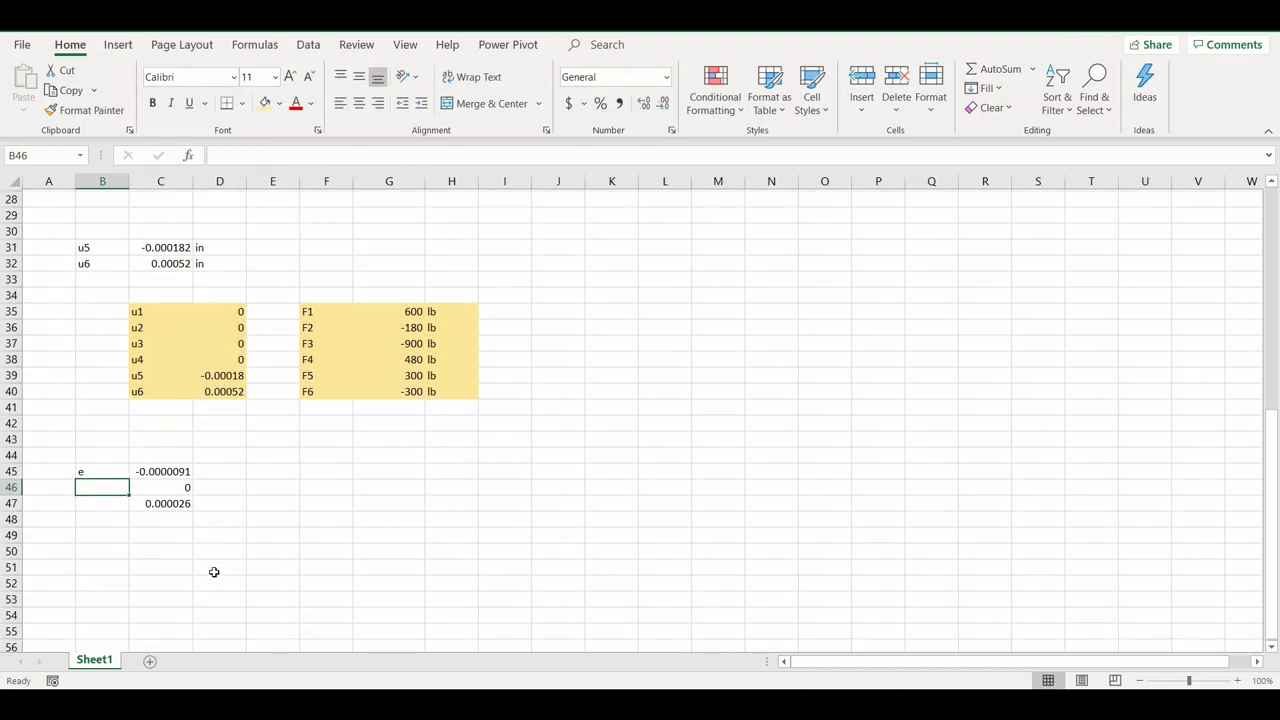
click(228, 469)
text(e)
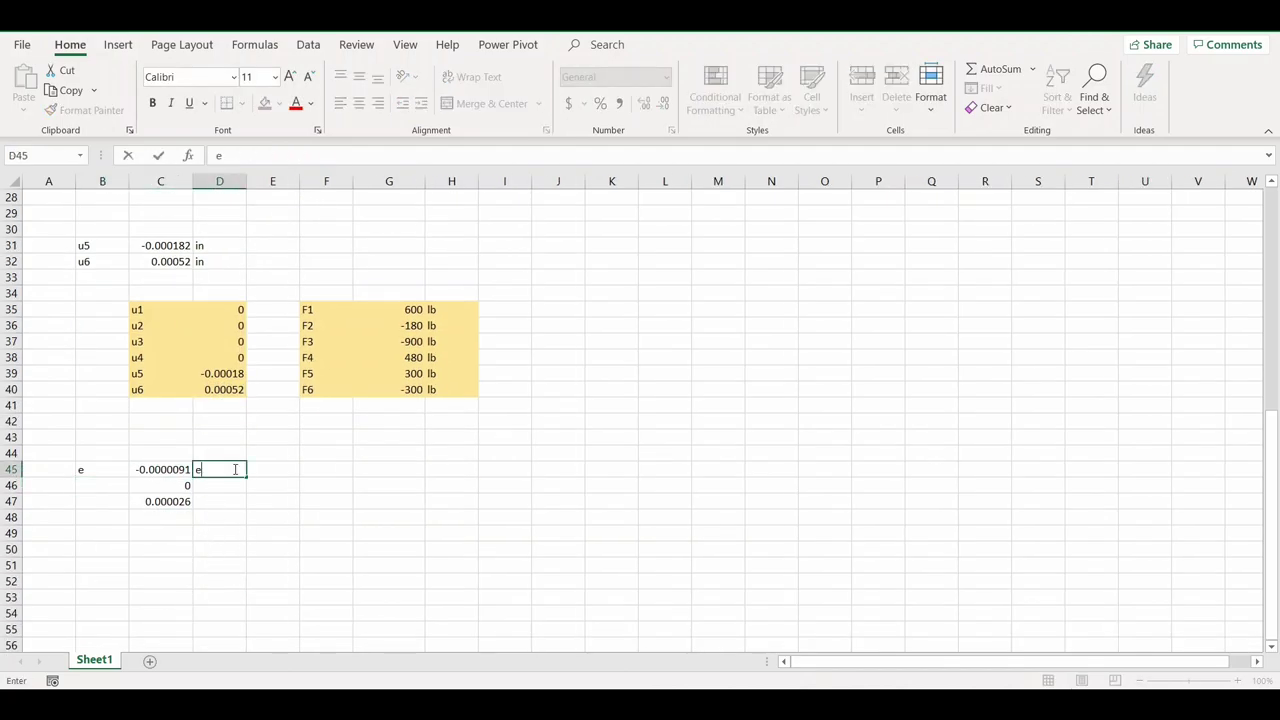
text(x)
key(Return)
text(ey)
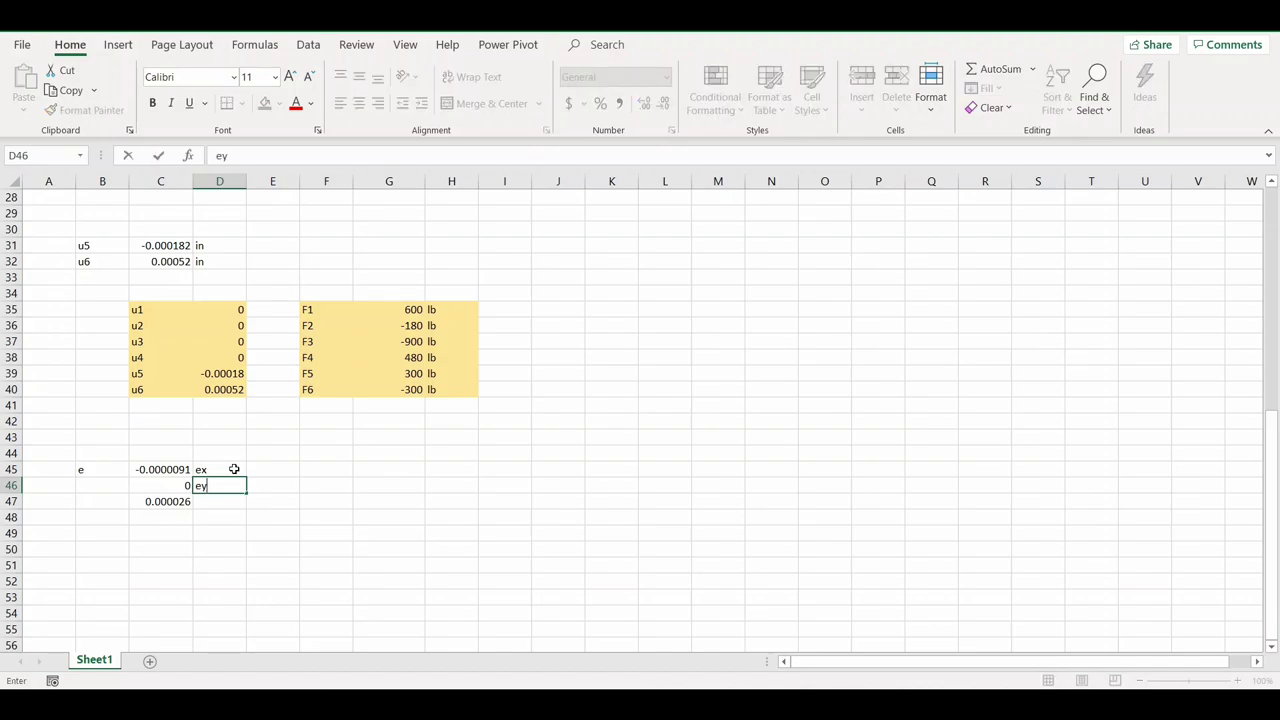
key(Return)
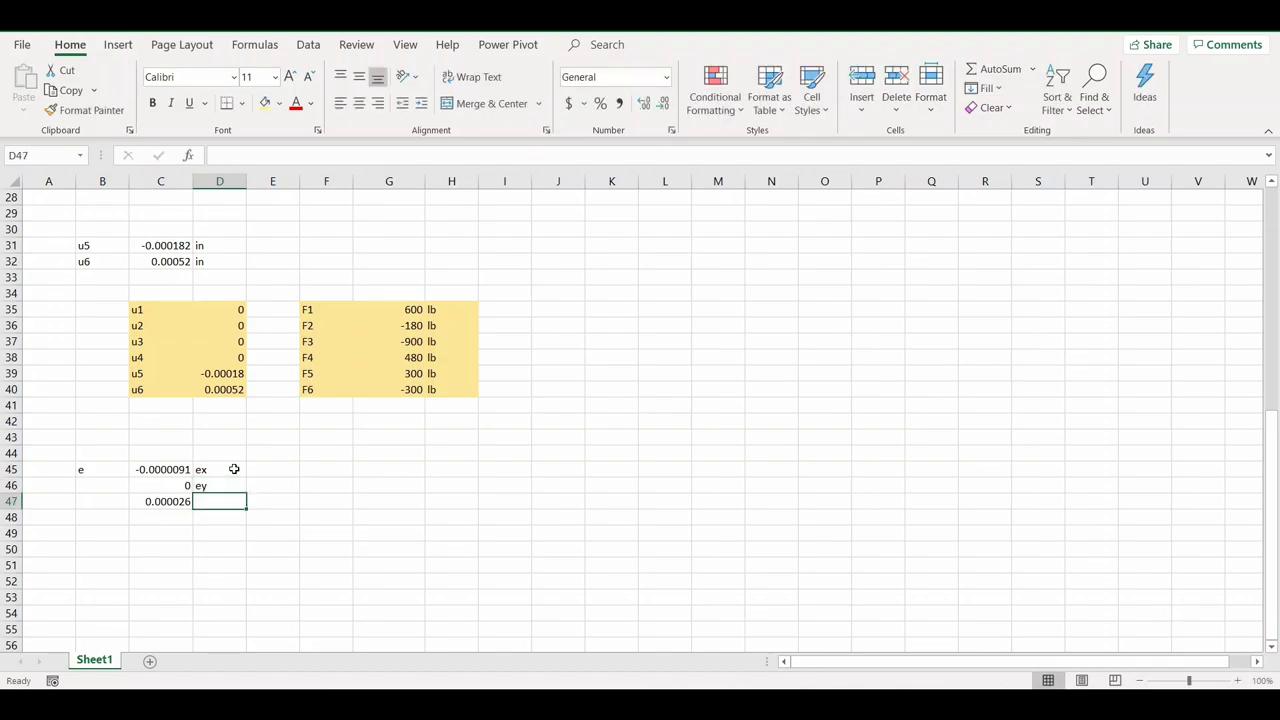
text(exy)
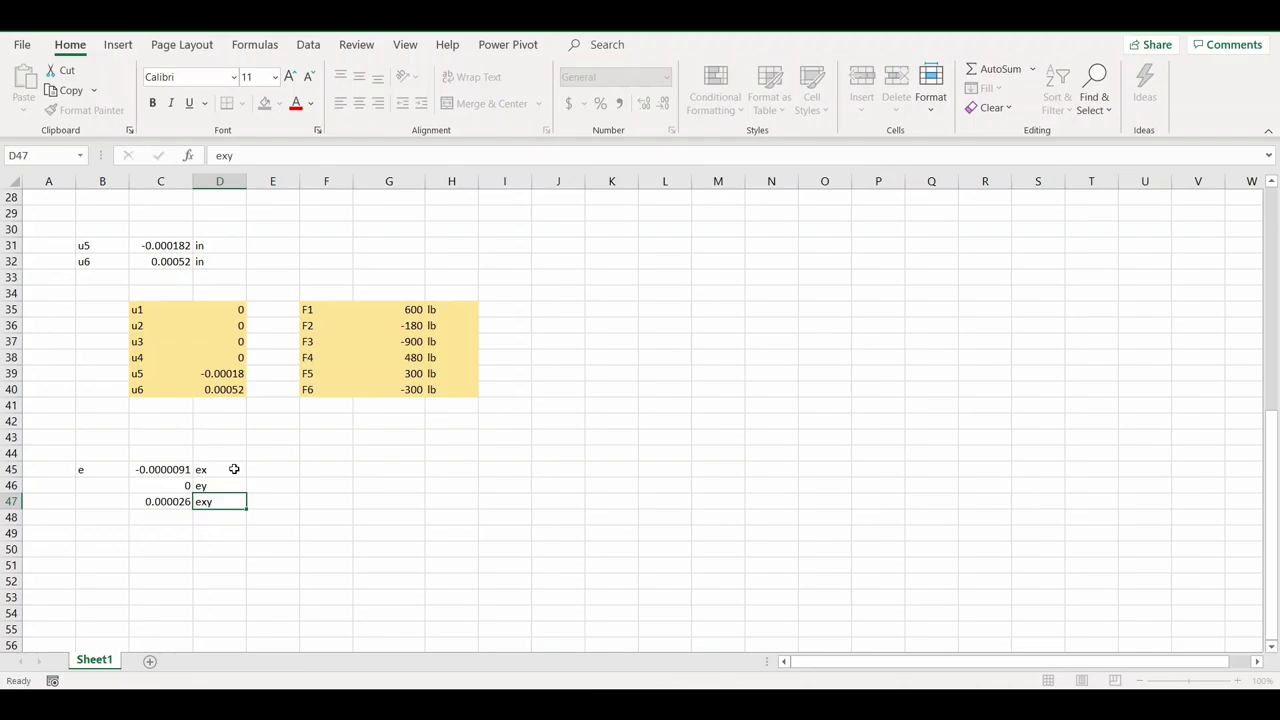
key(Return)
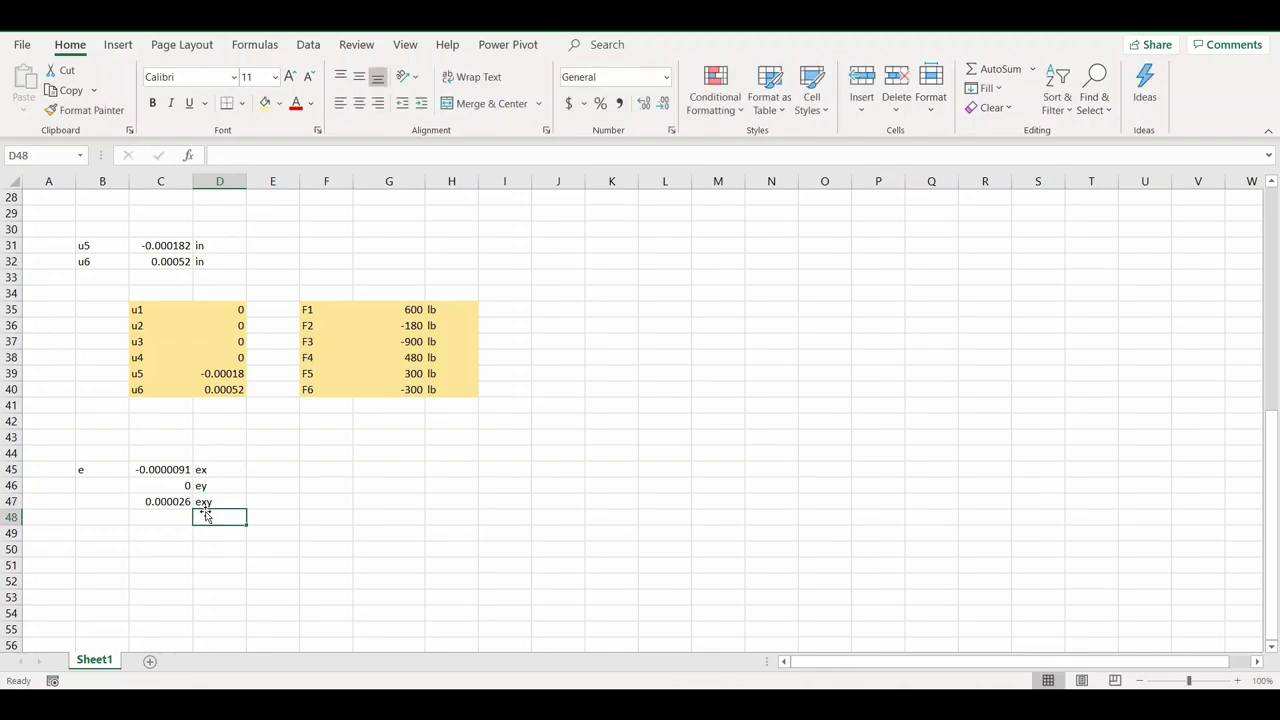
Step: Shade the strain block B45:D47 light green
drag(111, 469, 210, 500)
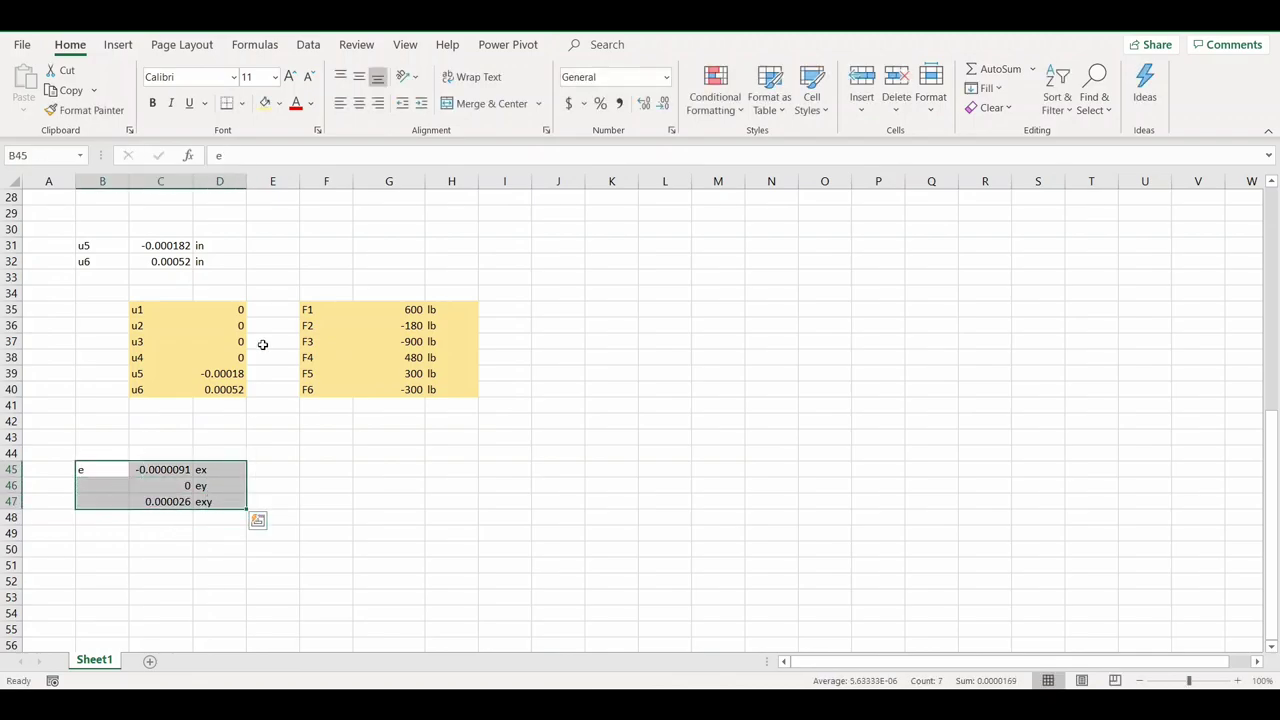
click(279, 103)
click(381, 183)
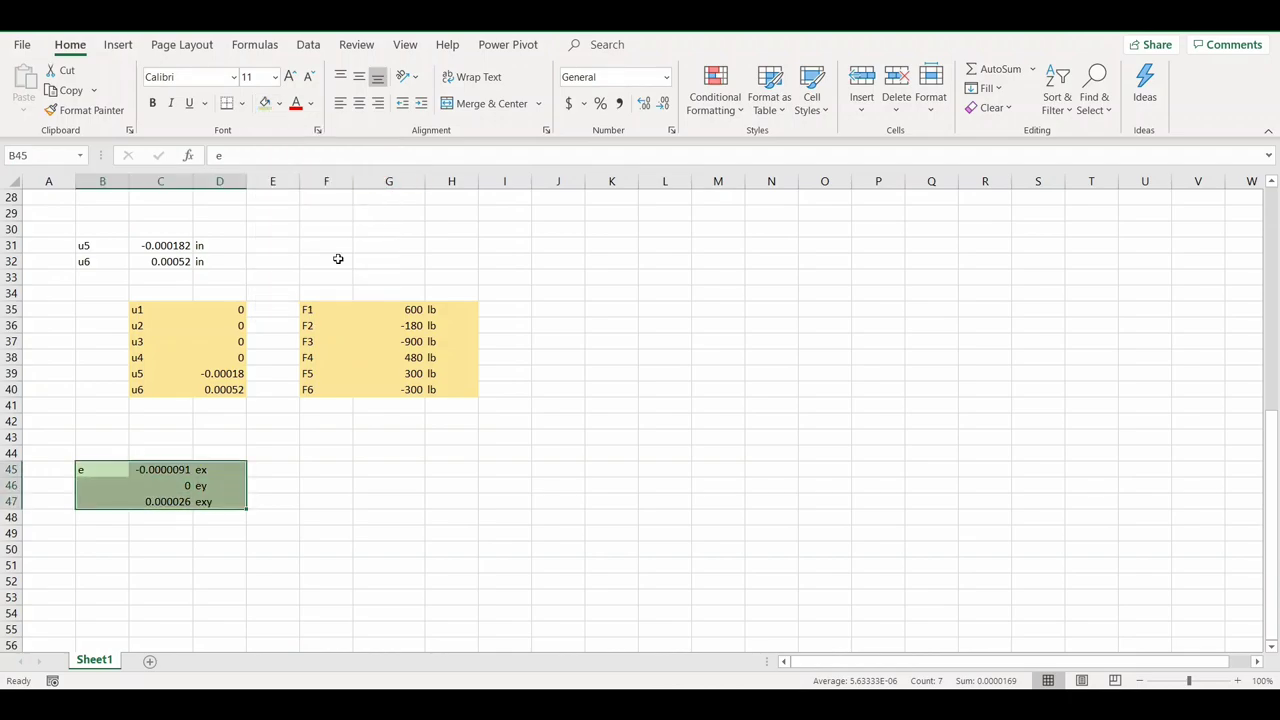
Step: Enter the stress label s in B51 below the strain block
click(106, 563)
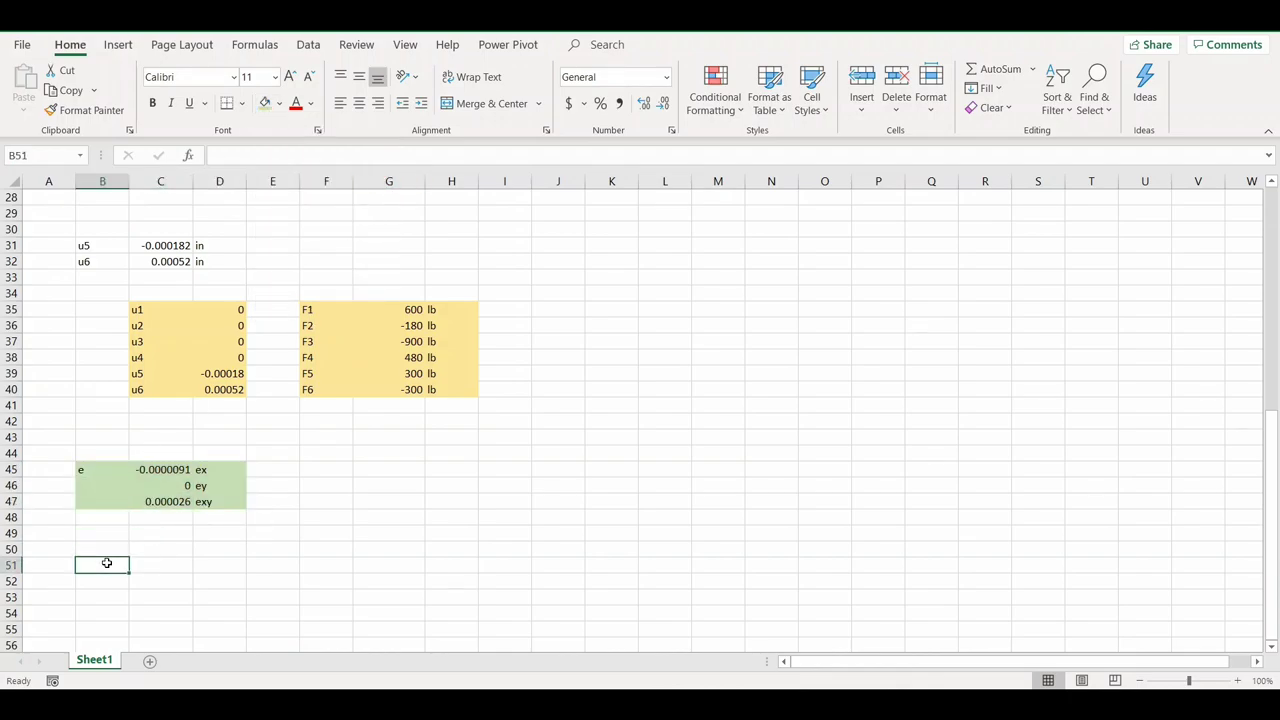
text(s)
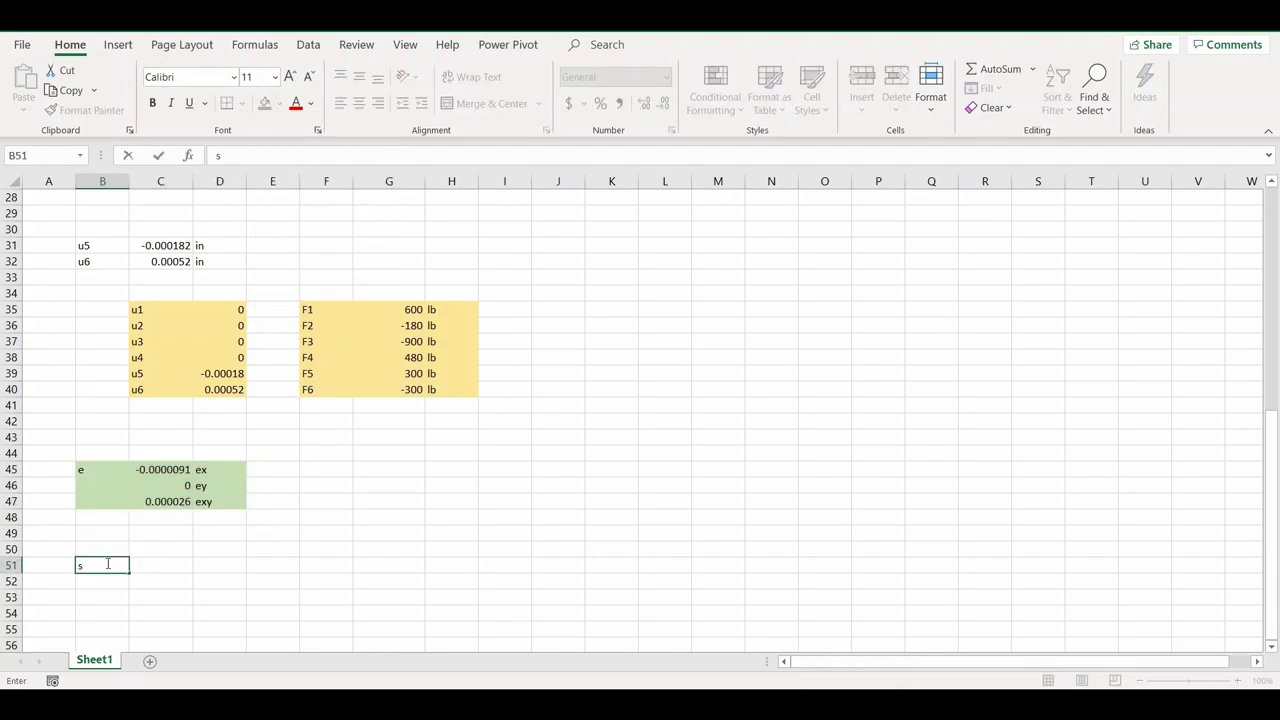
key(Tab)
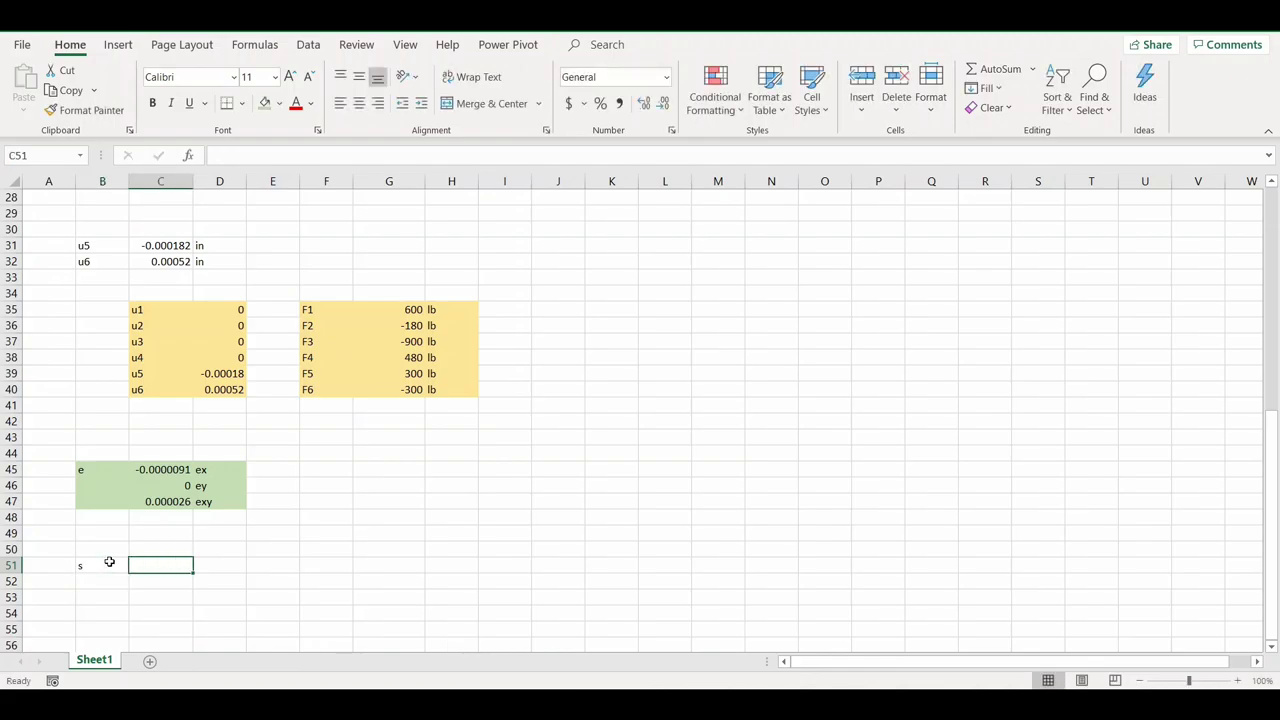
Step: Calculate the stresses in C51 with =MMULT(G8:I10,C45#), multiplying the orange D matrix by the strain vector
text(=)
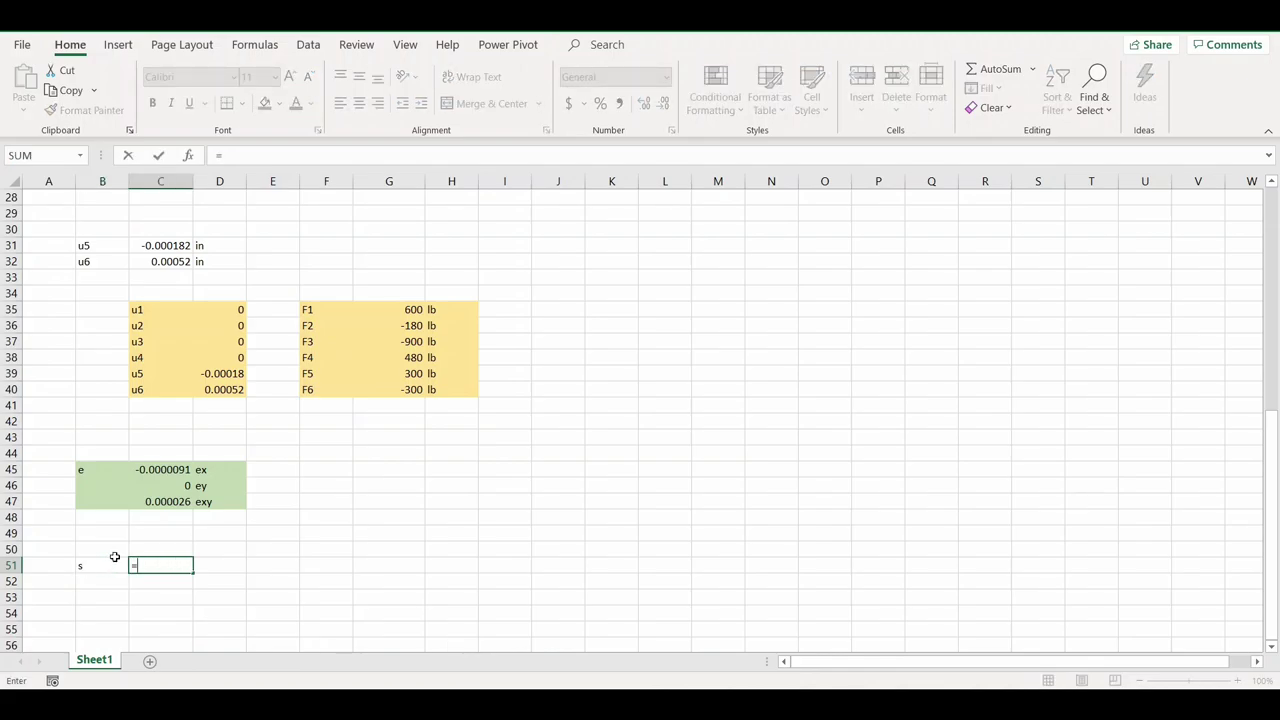
text(mmult()
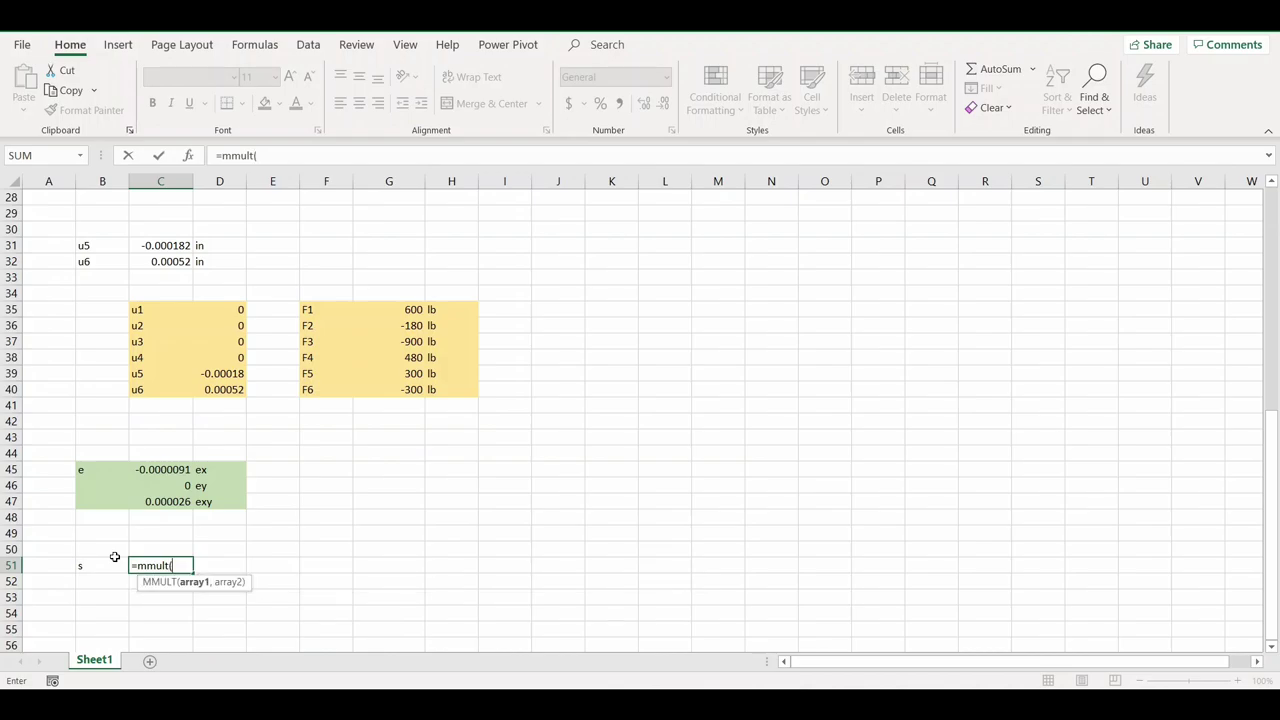
scroll(318, 500, up, 9)
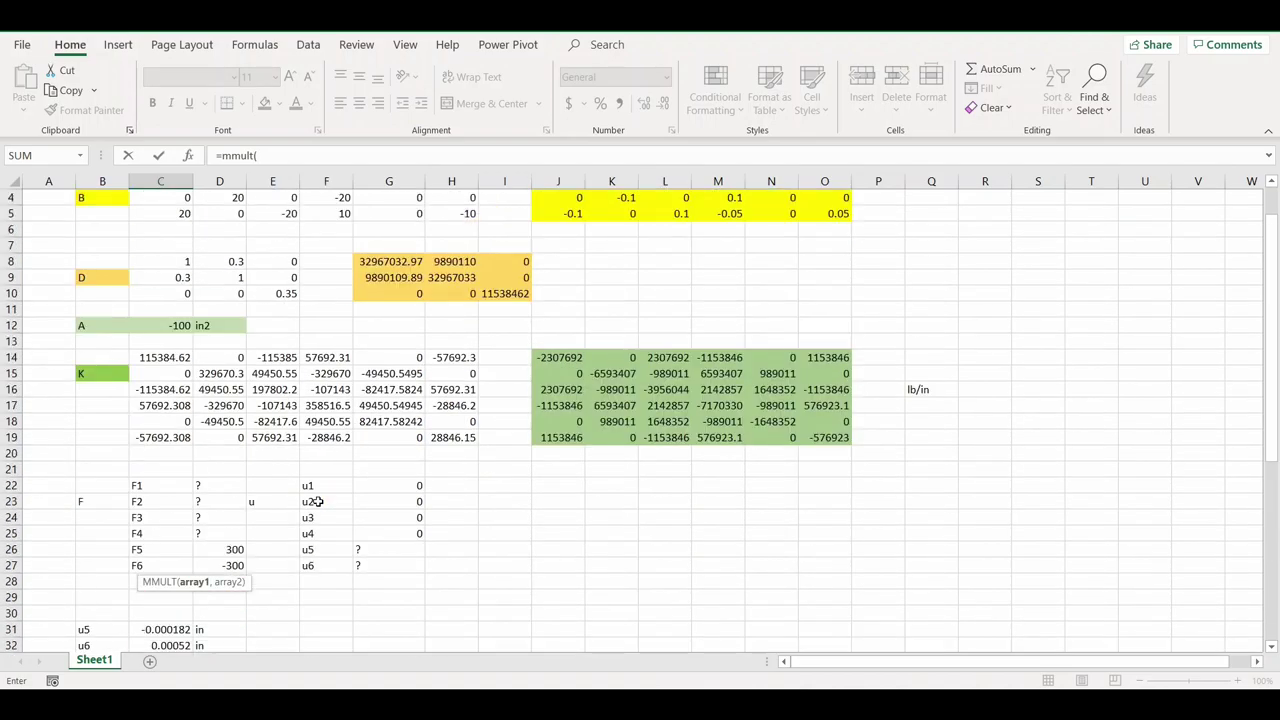
drag(371, 313, 514, 341)
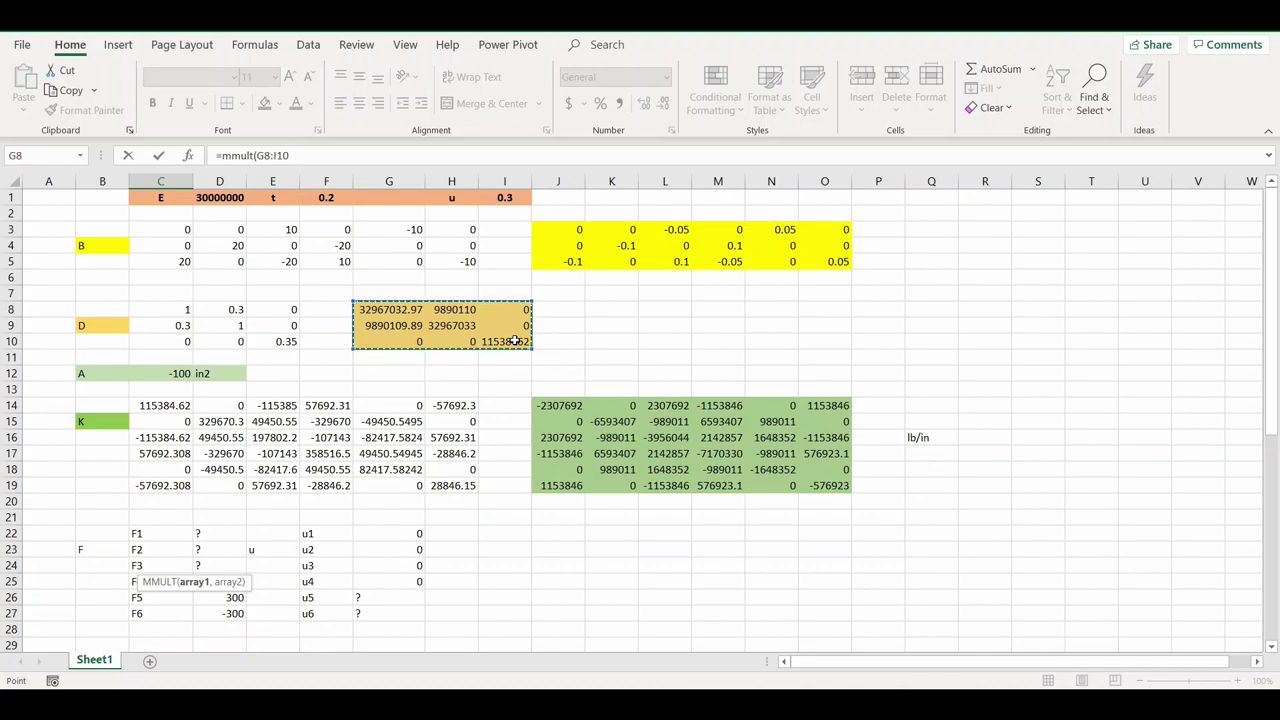
text(,)
scroll(514, 341, down, 11)
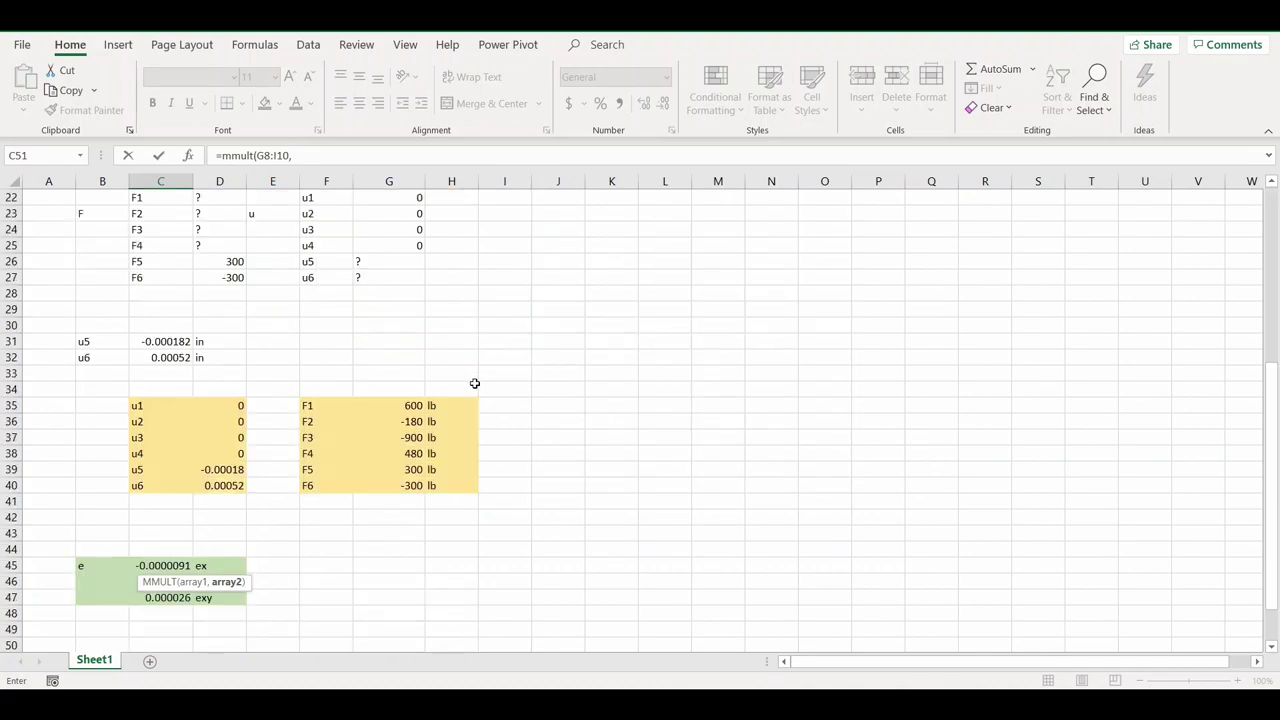
drag(178, 372, 180, 403)
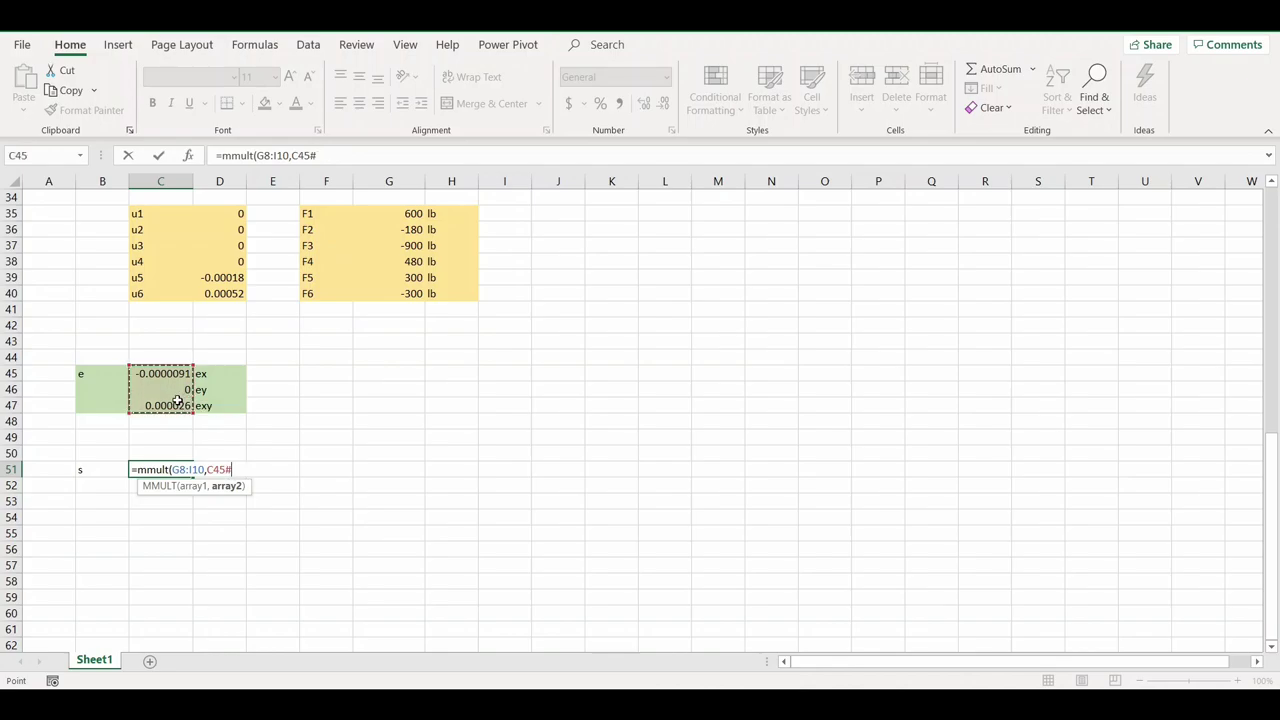
key(BackSpace)
key(BackSpace)
key(BackSpace)
key(BackSpace)
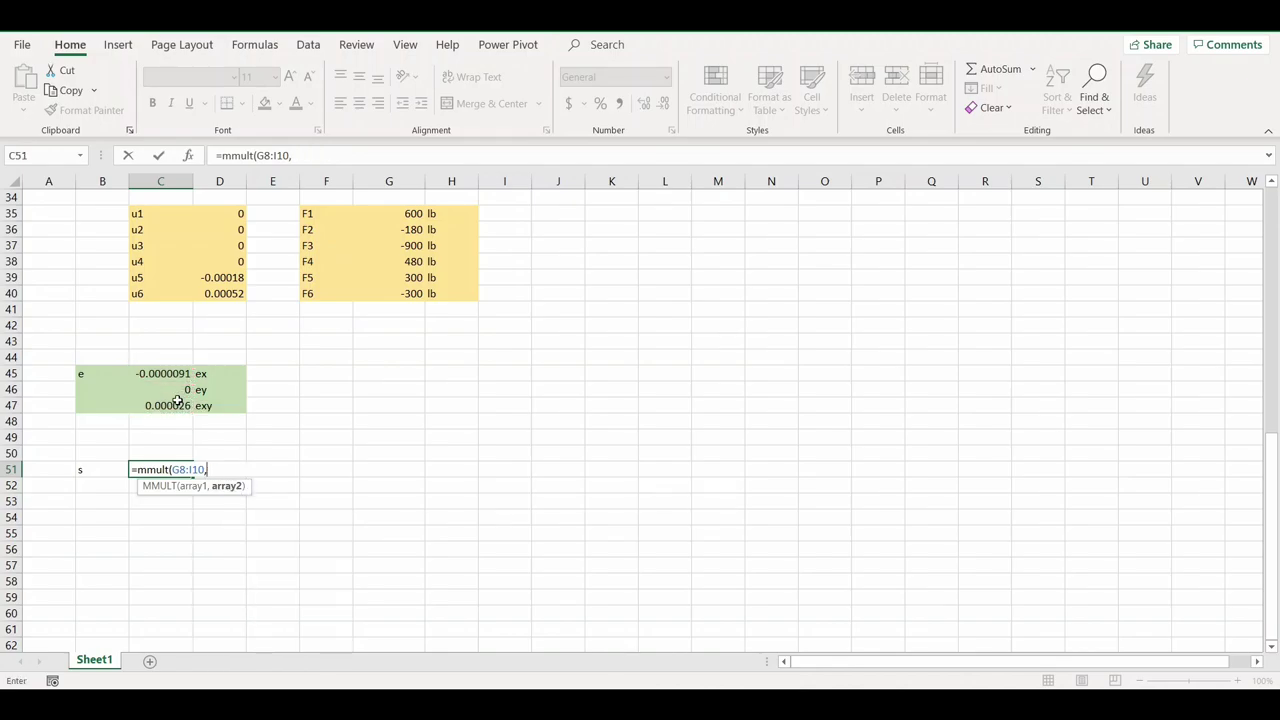
drag(171, 371, 171, 402)
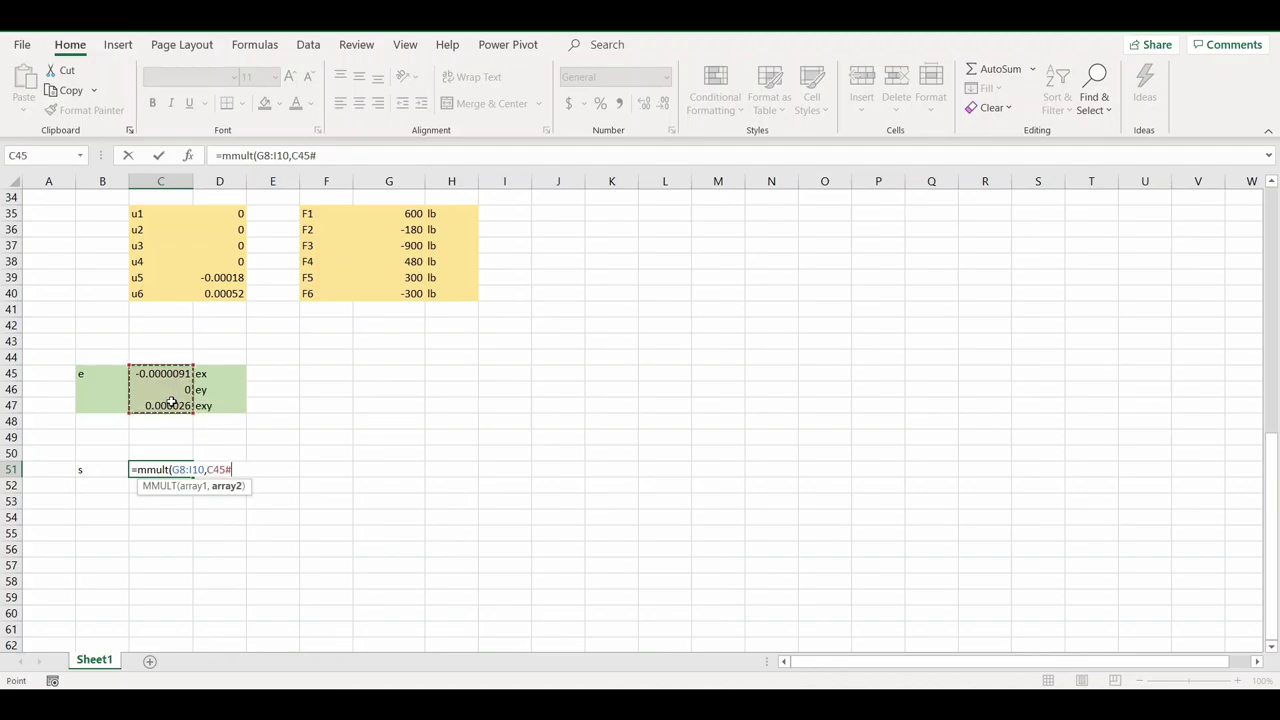
text())
key(Return)
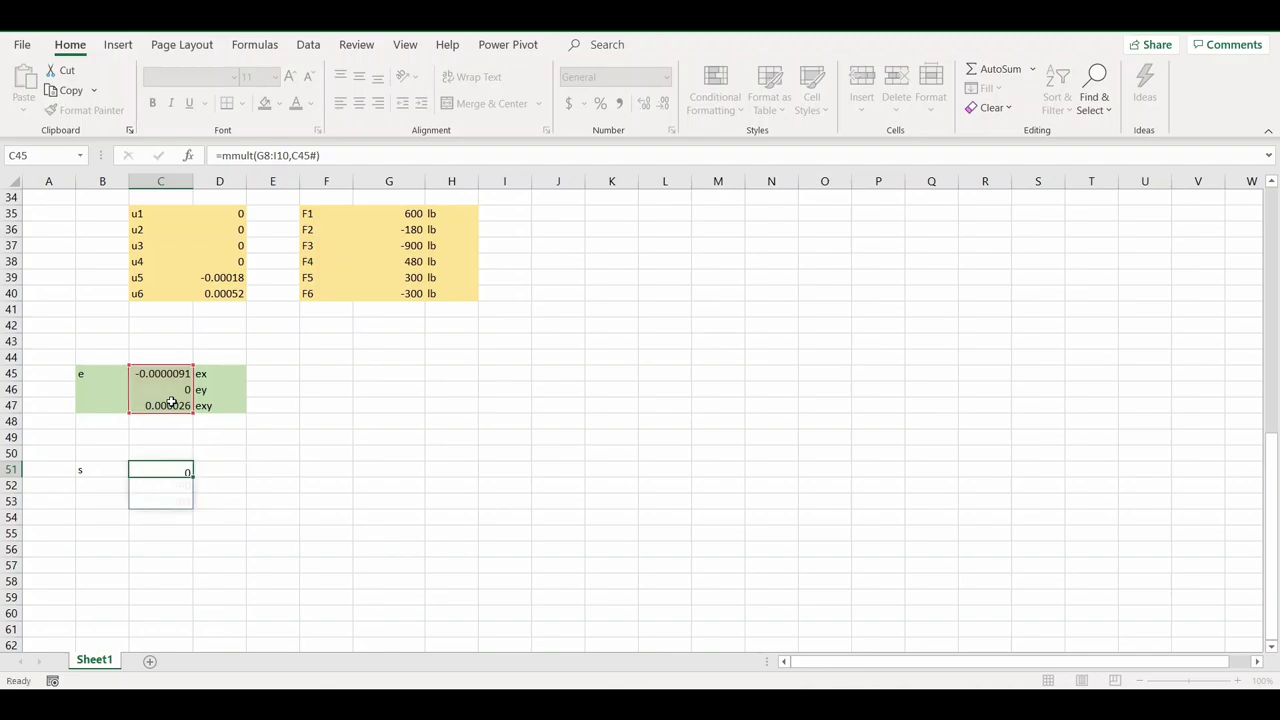
Step: Enter the unit lb/in2 in D51 beside the first stress value
click(220, 468)
text(lb/in2)
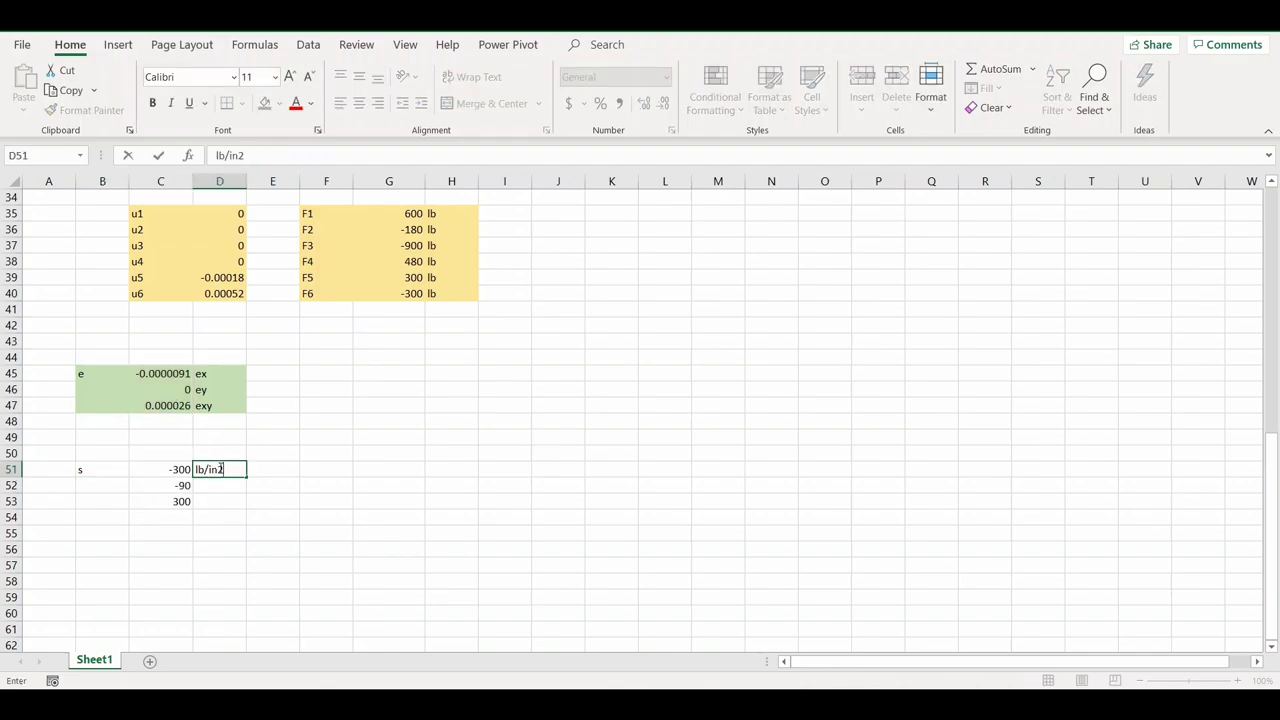
key(Return)
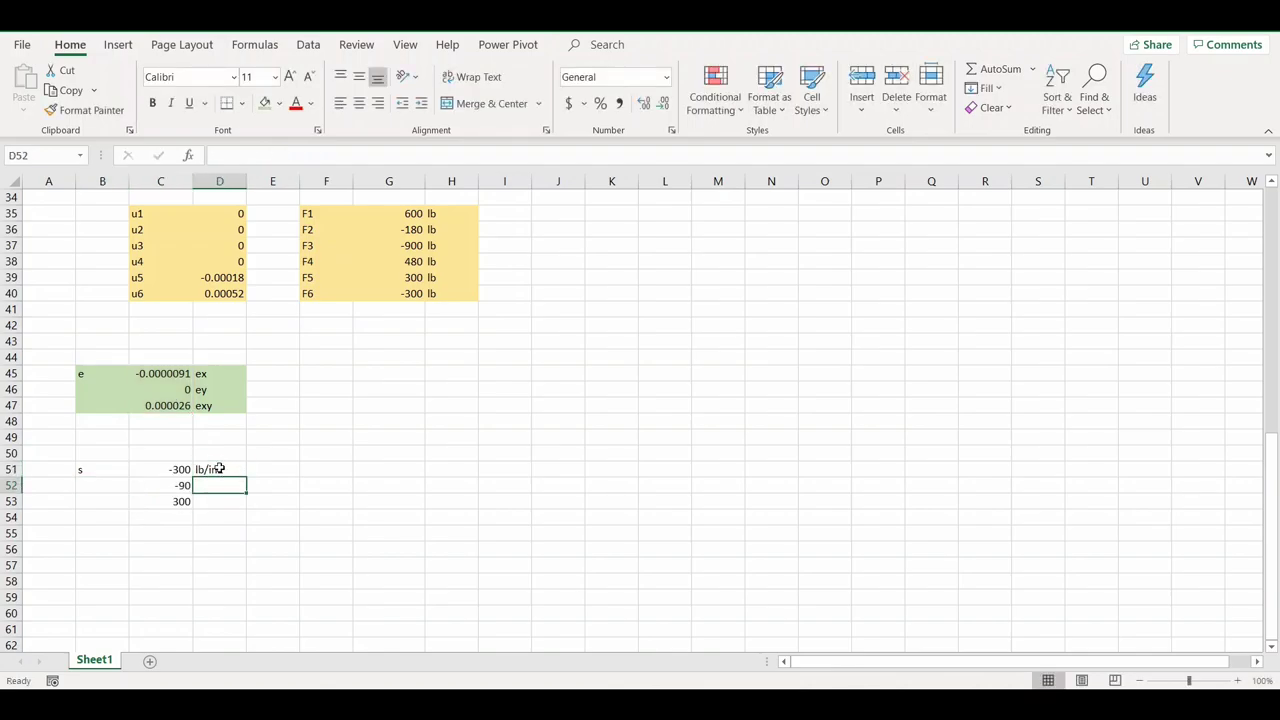
Step: Set the stress unit in D51 to psi and fill it down to D53
click(220, 468)
text(psi)
key(Return)
click(226, 468)
drag(246, 477, 246, 508)
click(314, 483)
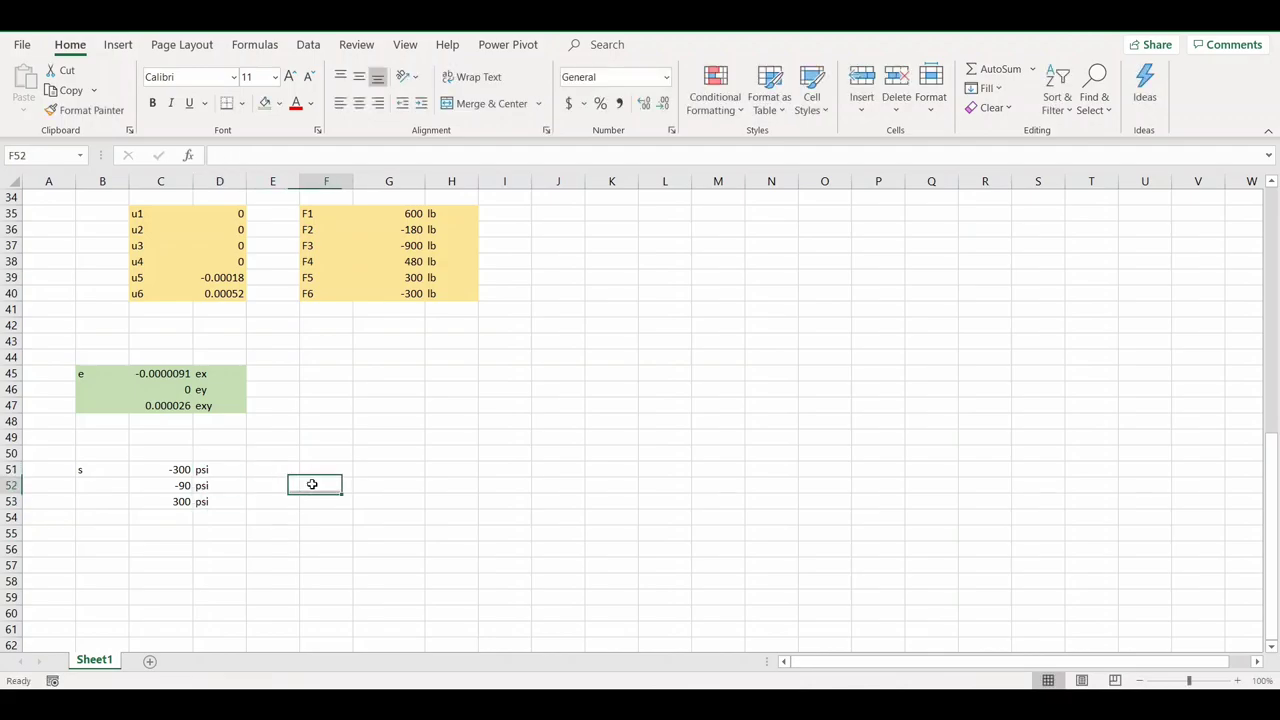
Step: Label the stress components sx, sy and sxy in E51:E53 and shade the block B51:E53 light orange
drag(103, 472, 209, 500)
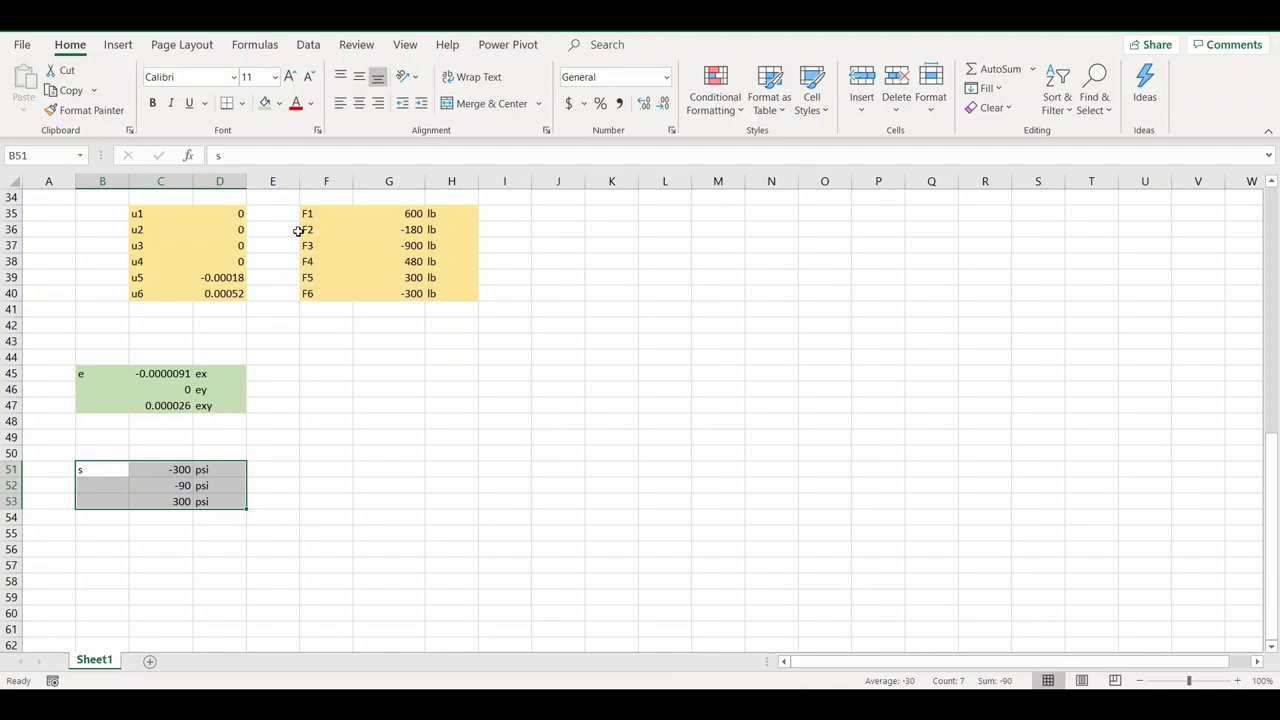
click(232, 469)
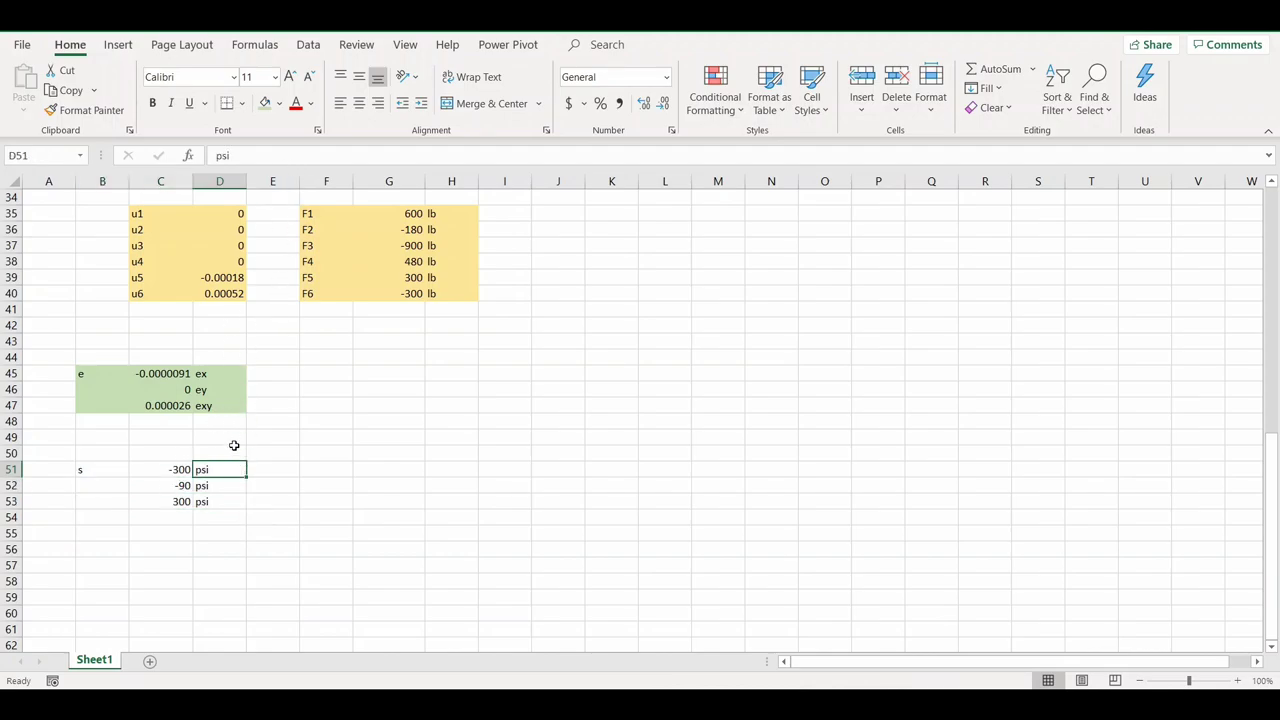
click(258, 471)
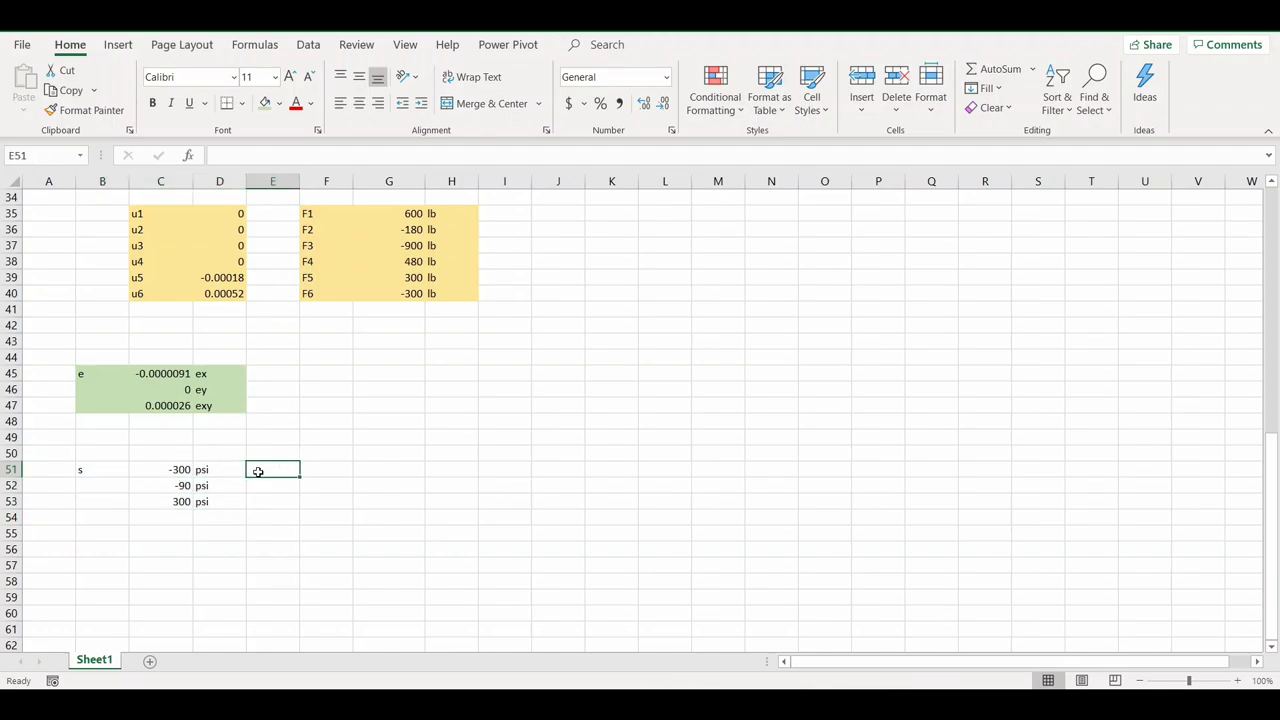
text(sx)
key(Return)
text(sy)
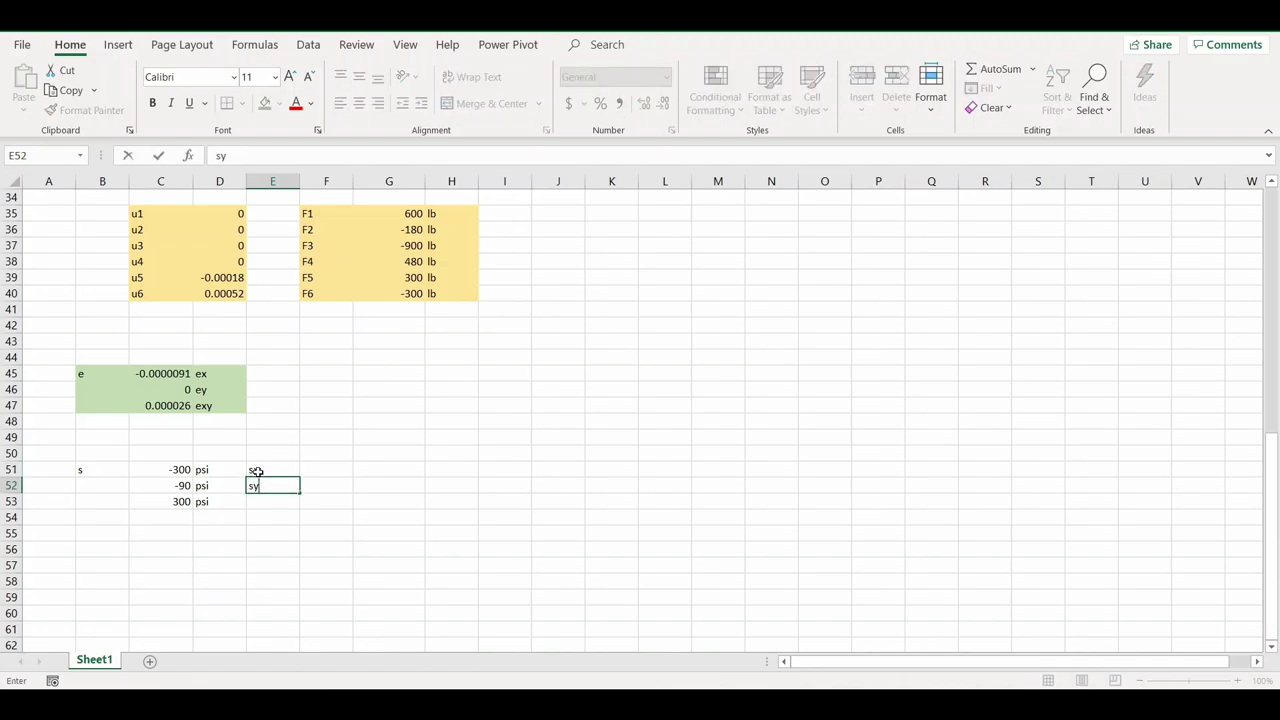
key(Return)
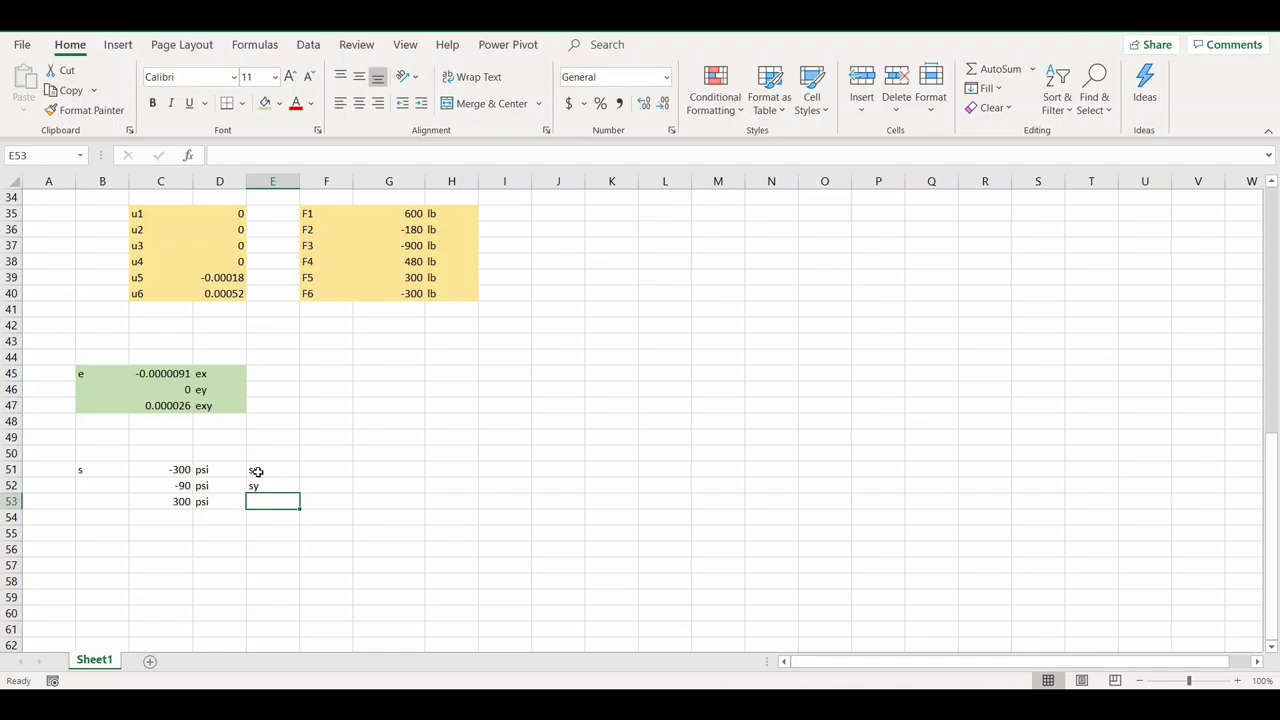
text(sx)
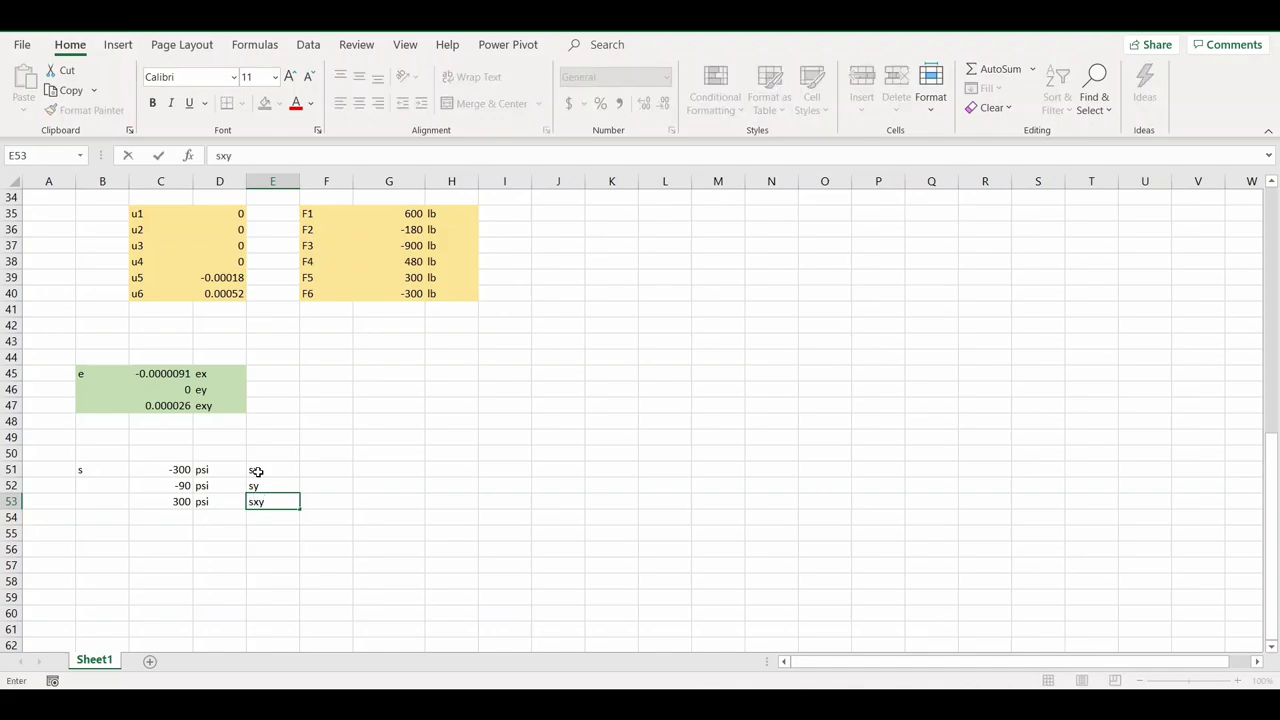
text(y)
click(380, 452)
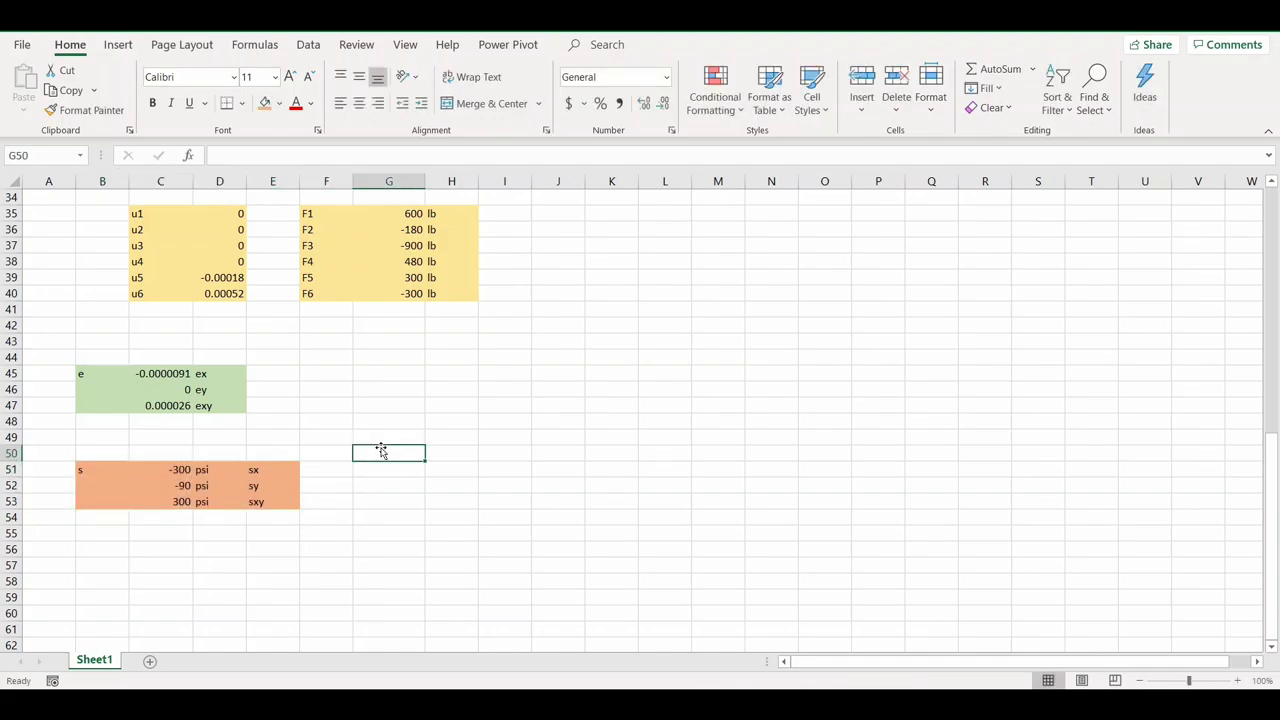
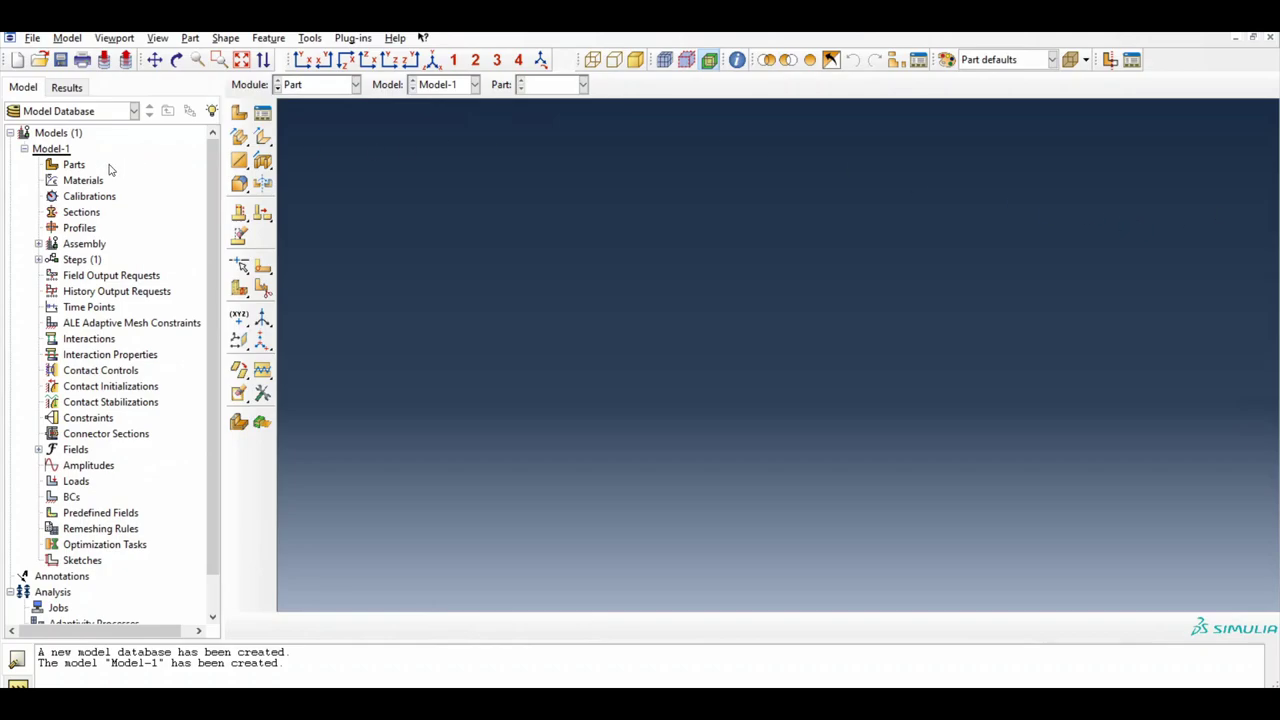
Step: Switch to Abaqus and create a 2D planar deformable shell part named Triangular plate with an approximate size of 100
double_click(74, 165)
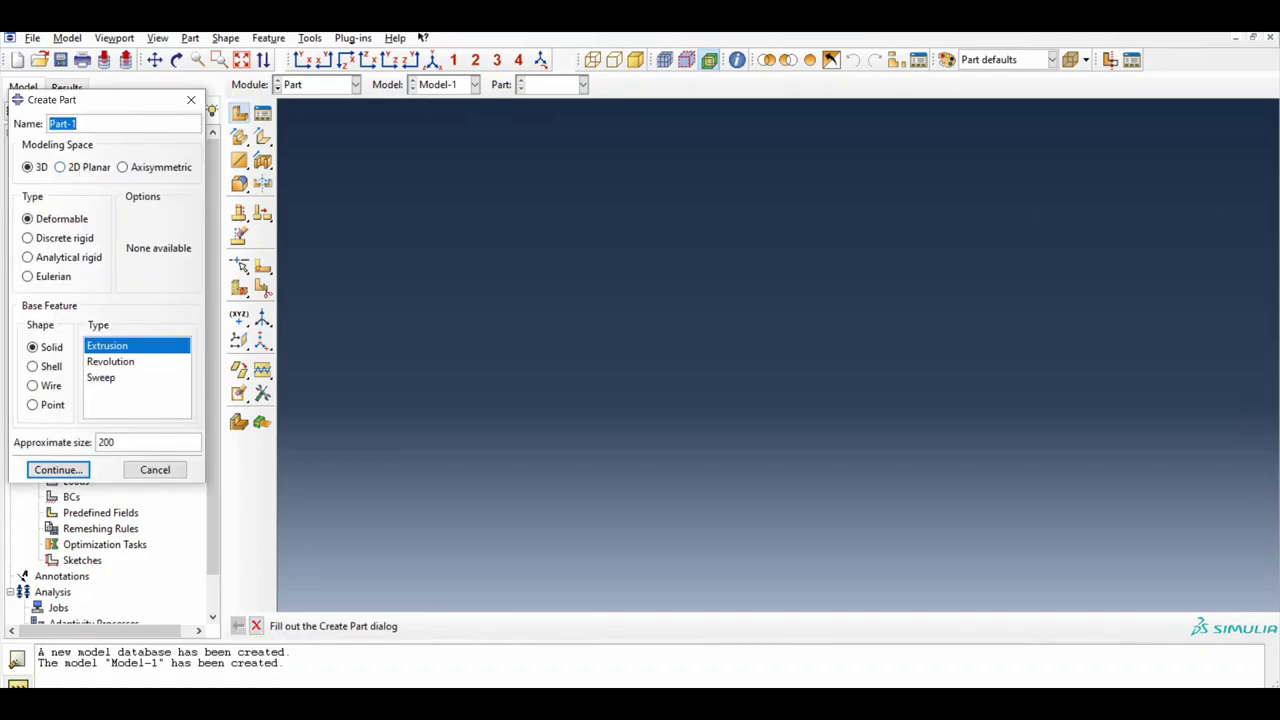
drag(130, 103, 564, 128)
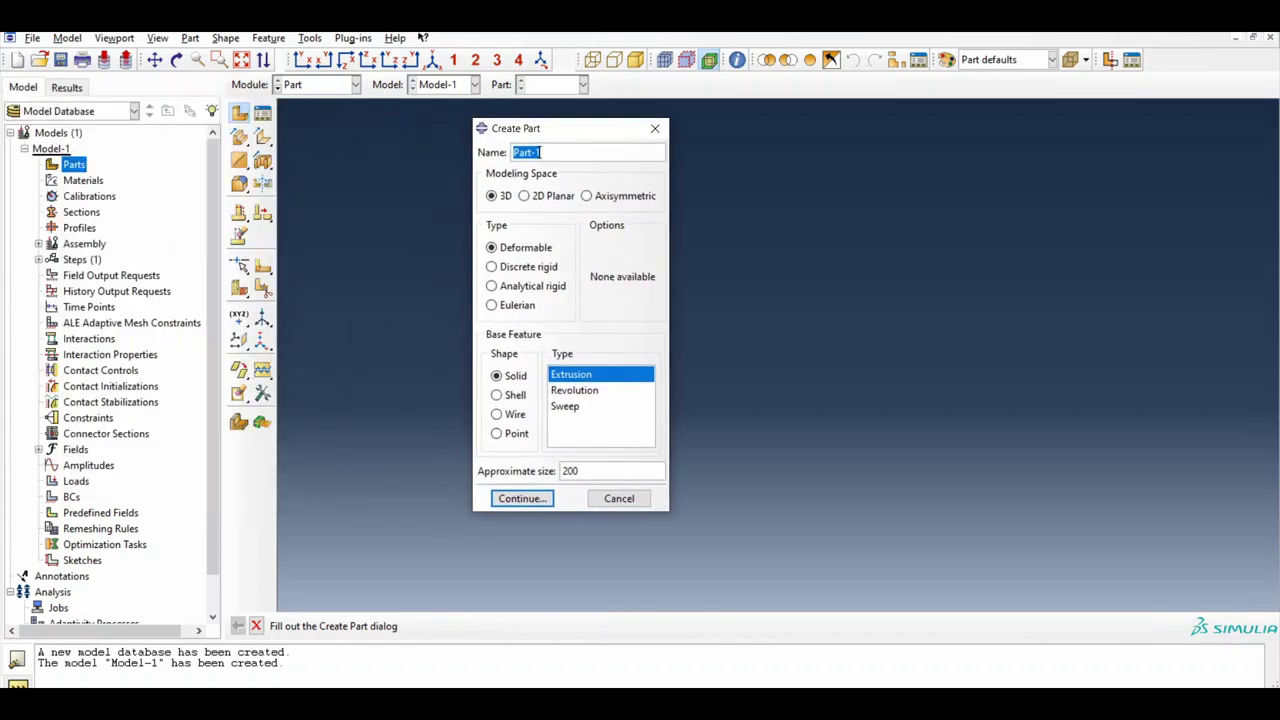
text(Triangular plate)
click(540, 197)
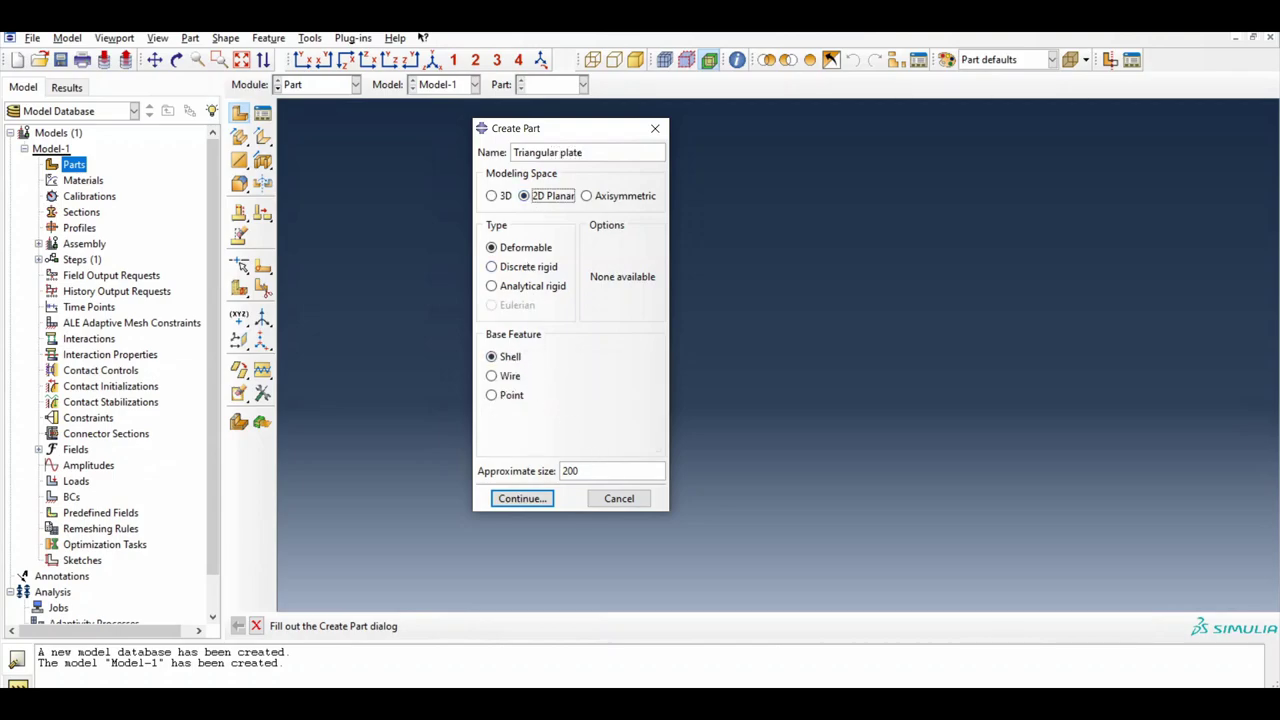
double_click(569, 471)
text(100)
click(527, 498)
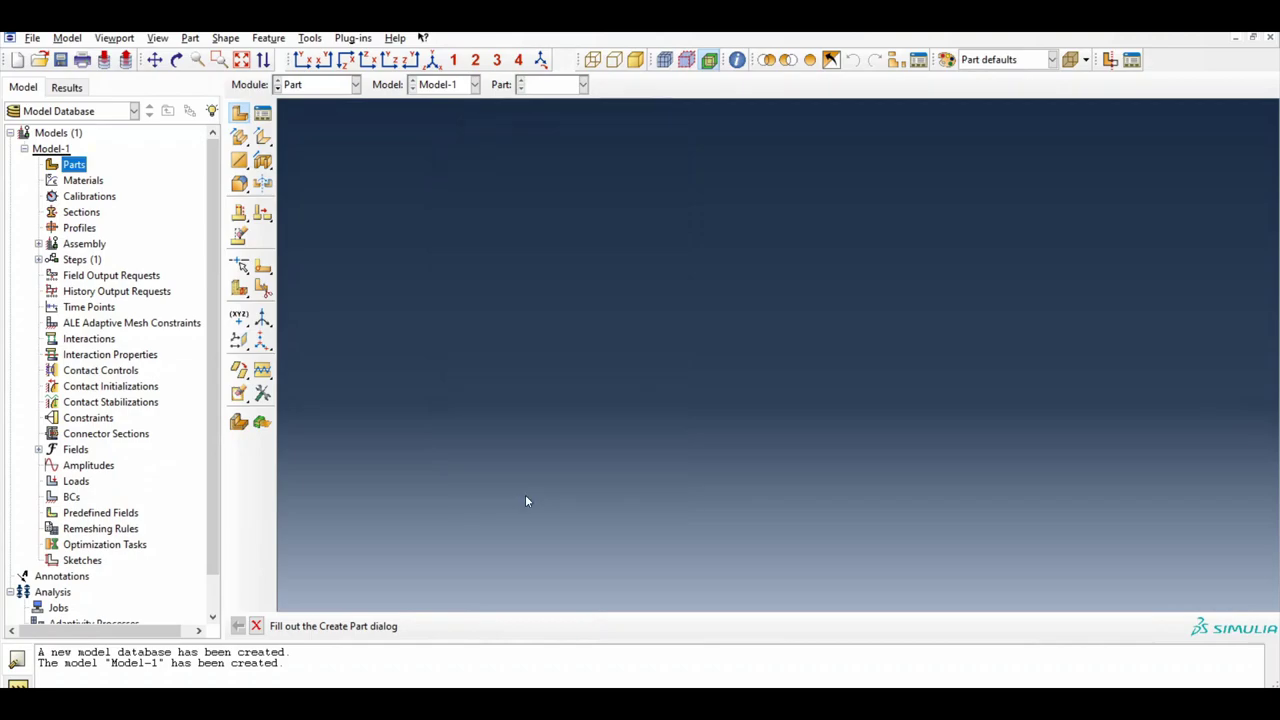
Step: Sketch a horizontal line about 28 long above the sketch origin and dimension its length to 20
click(577, 200)
click(784, 199)
key(Escape)
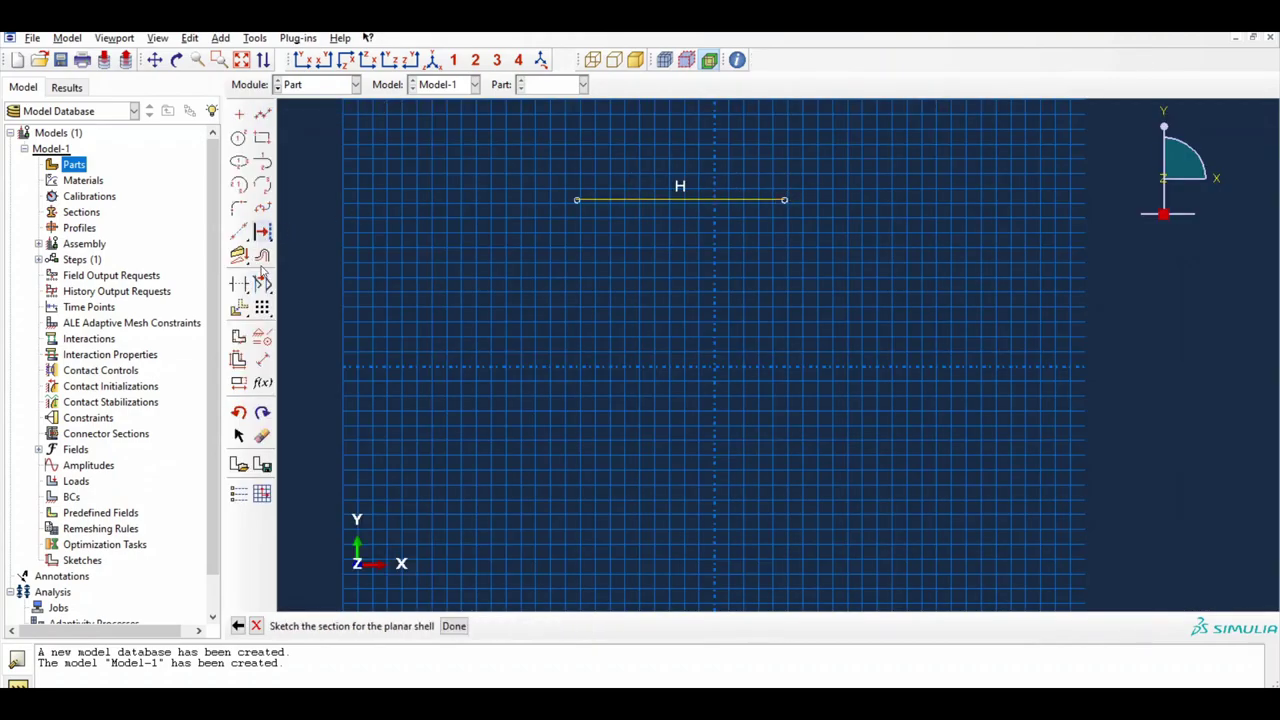
click(262, 359)
click(710, 200)
click(712, 172)
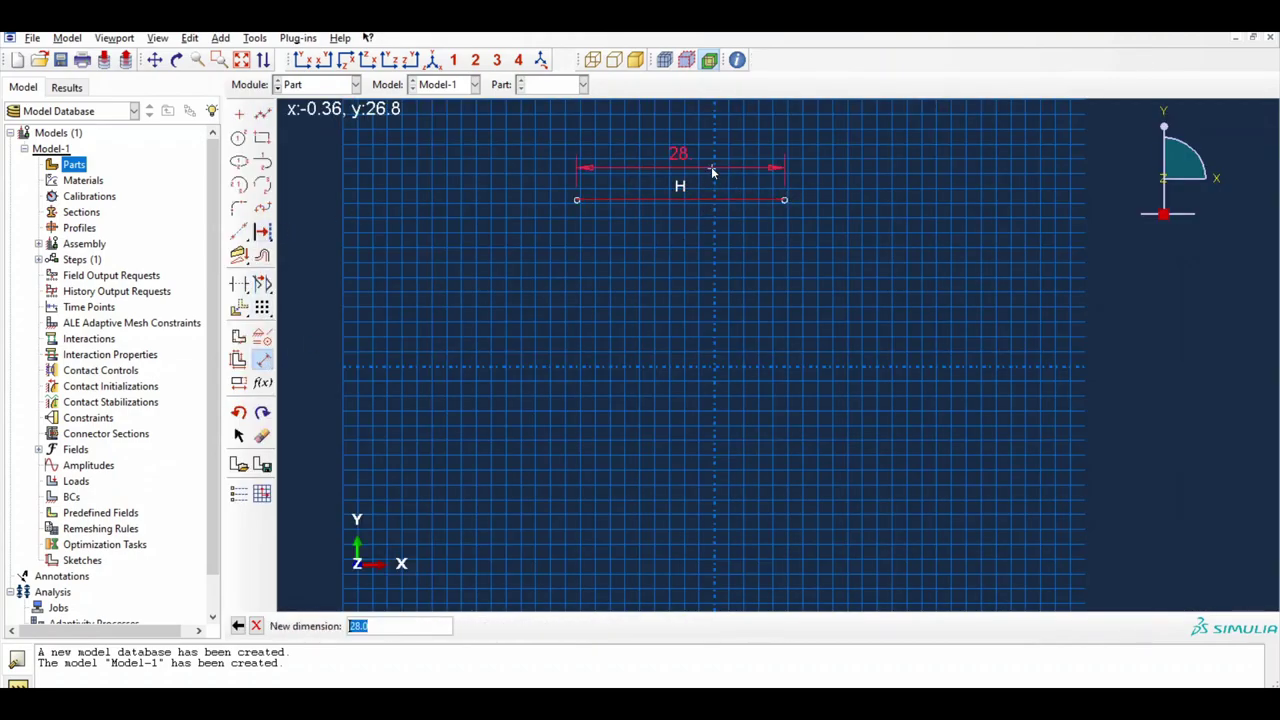
text(20)
key(Return)
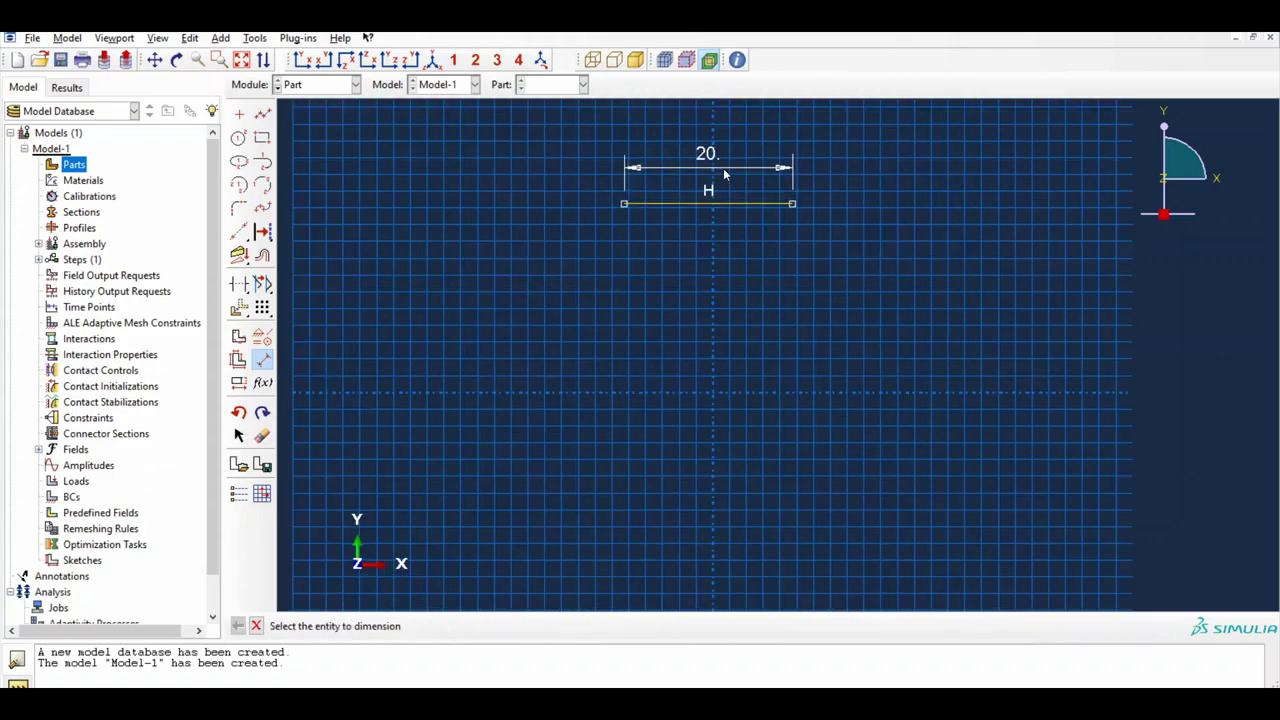
Step: Sketch a vertical line about 13.5 long down from the horizontal line's left endpoint and dimension it to 10
click(262, 113)
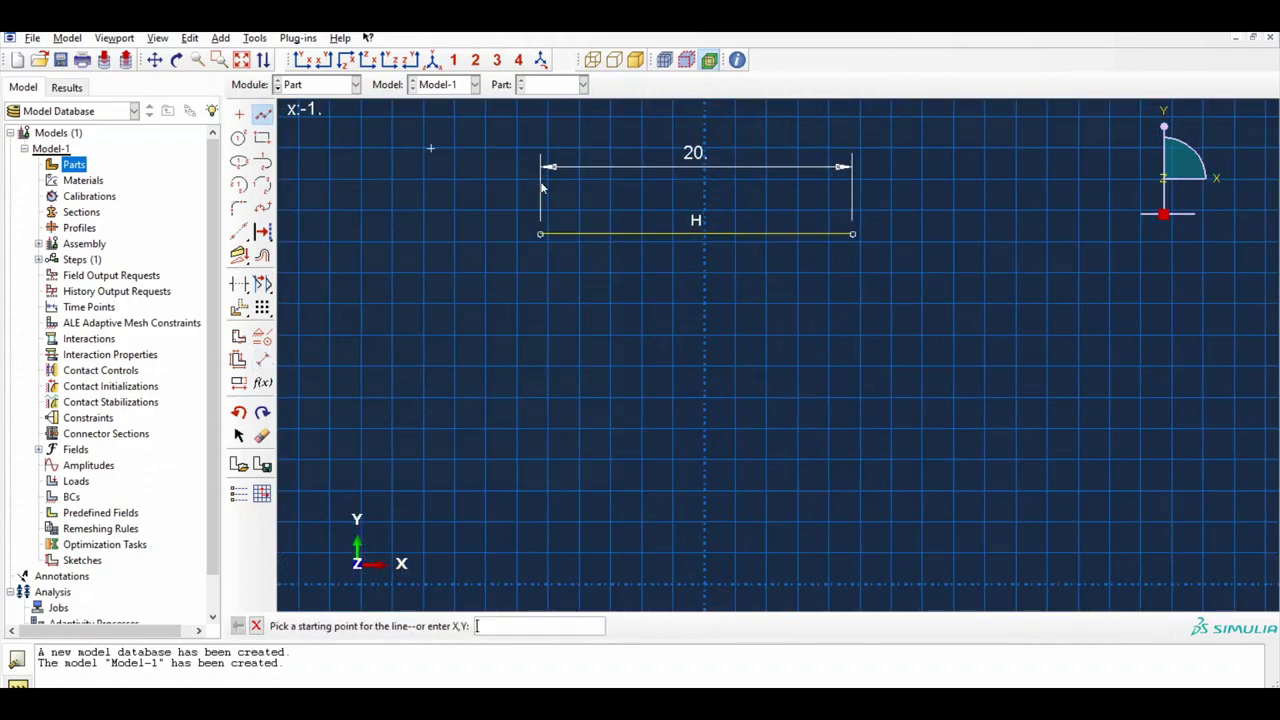
click(540, 234)
click(540, 443)
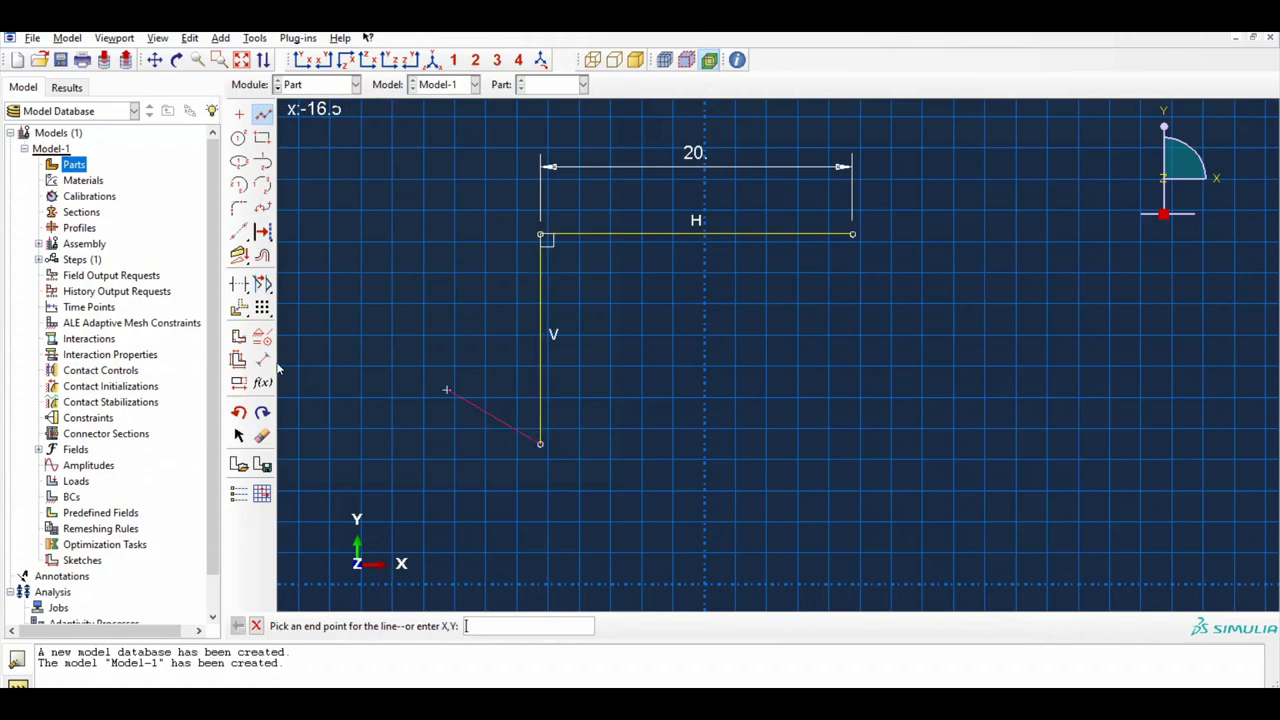
key(Escape)
click(262, 360)
click(541, 337)
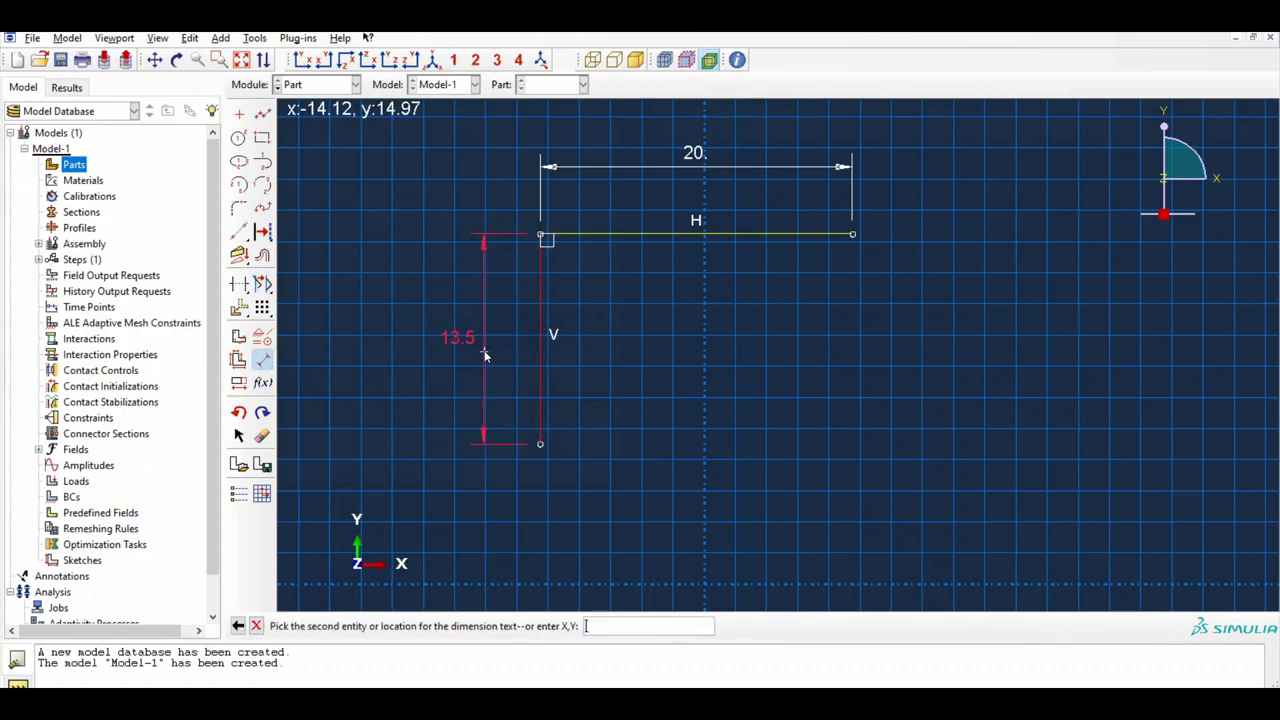
click(484, 352)
text(10)
key(Return)
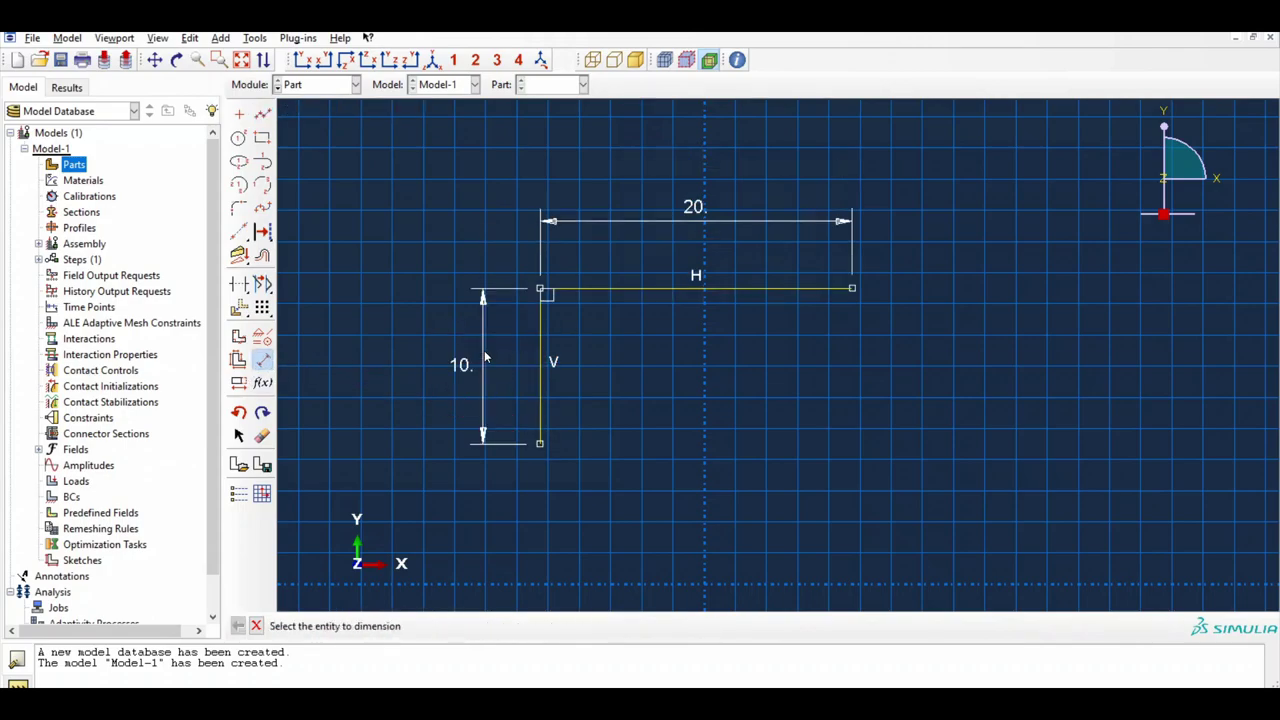
Step: Close the triangle with a sloping line between the two free endpoints and finish the shell sketch
click(262, 113)
click(540, 443)
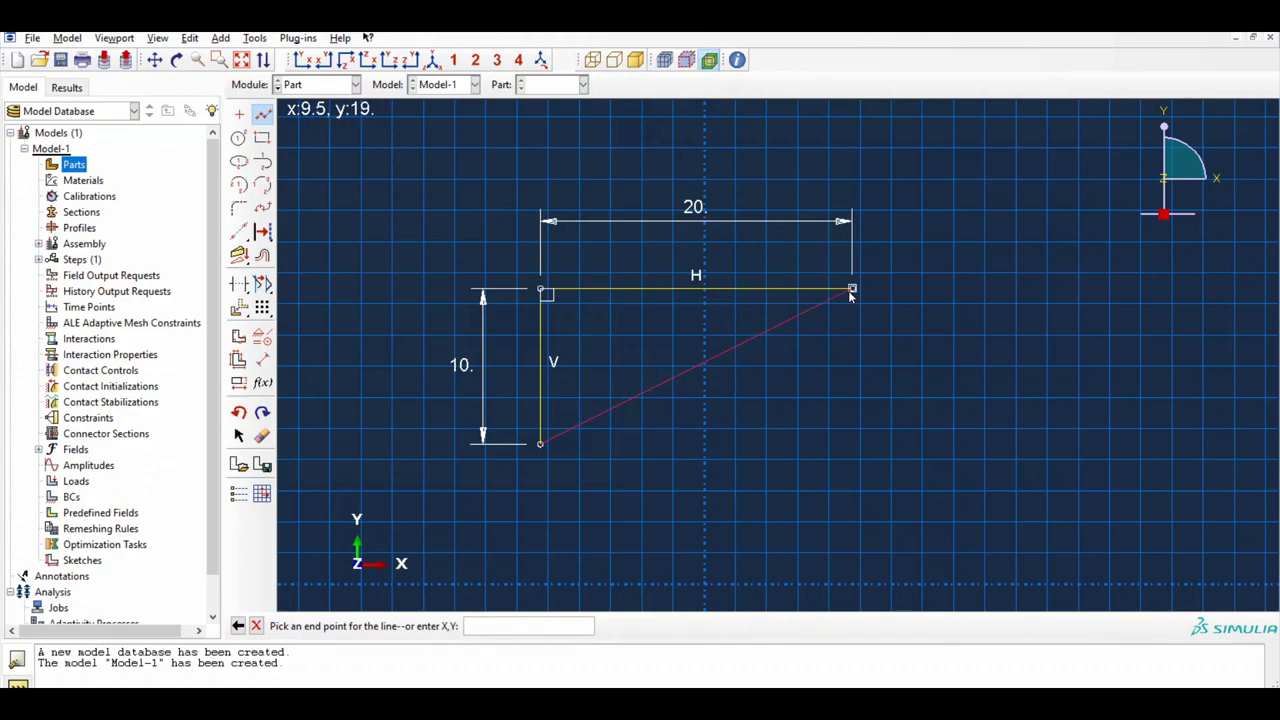
click(850, 290)
middle_click(477, 583)
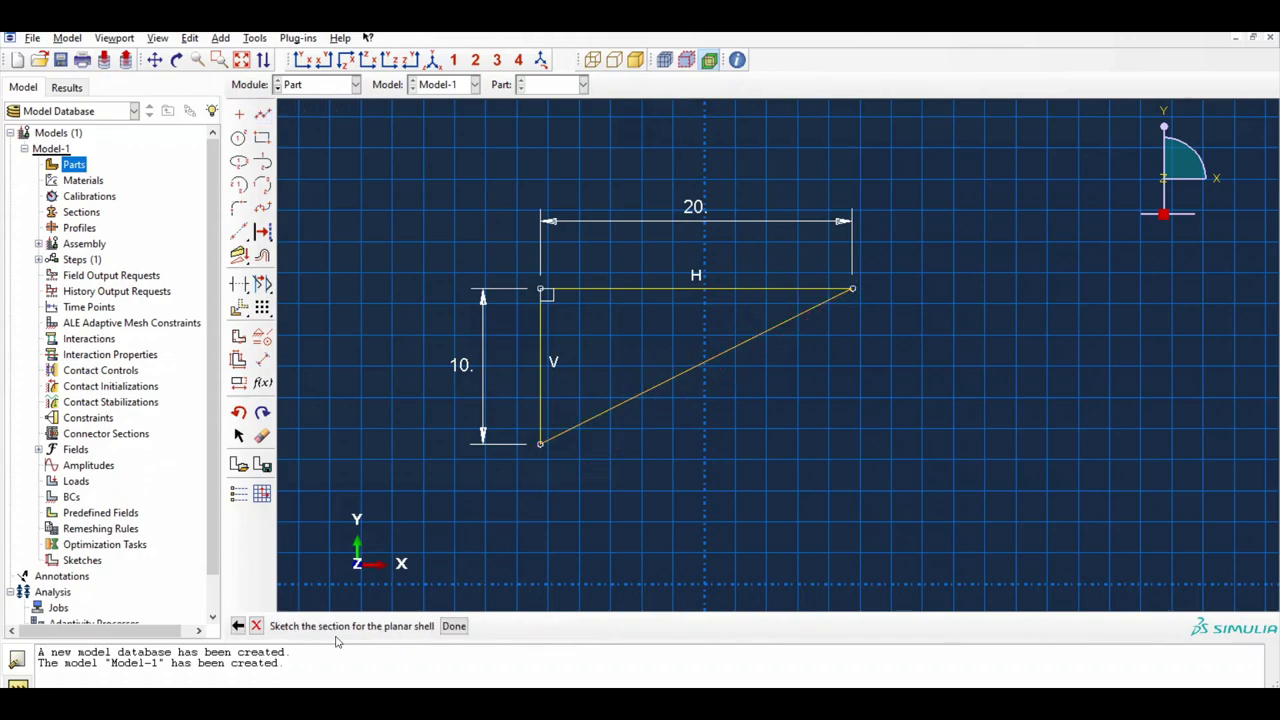
click(460, 626)
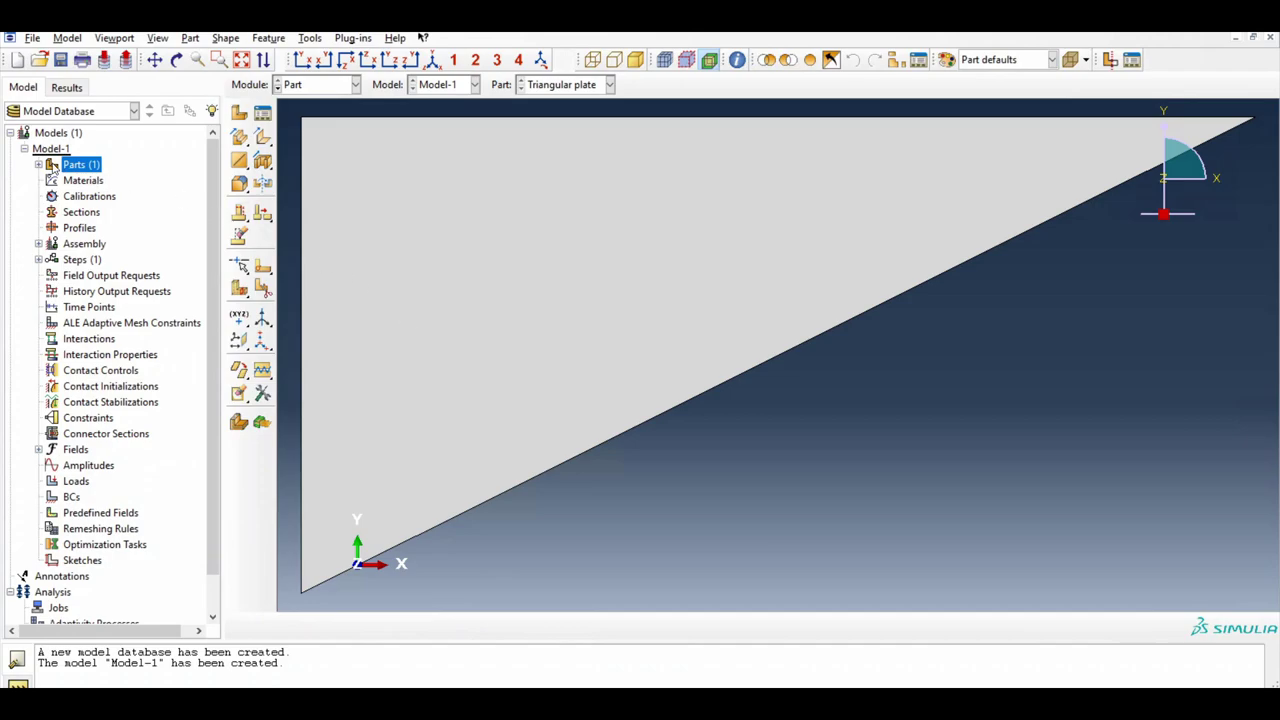
Step: Start a new material for the model and name it Steel
click(39, 165)
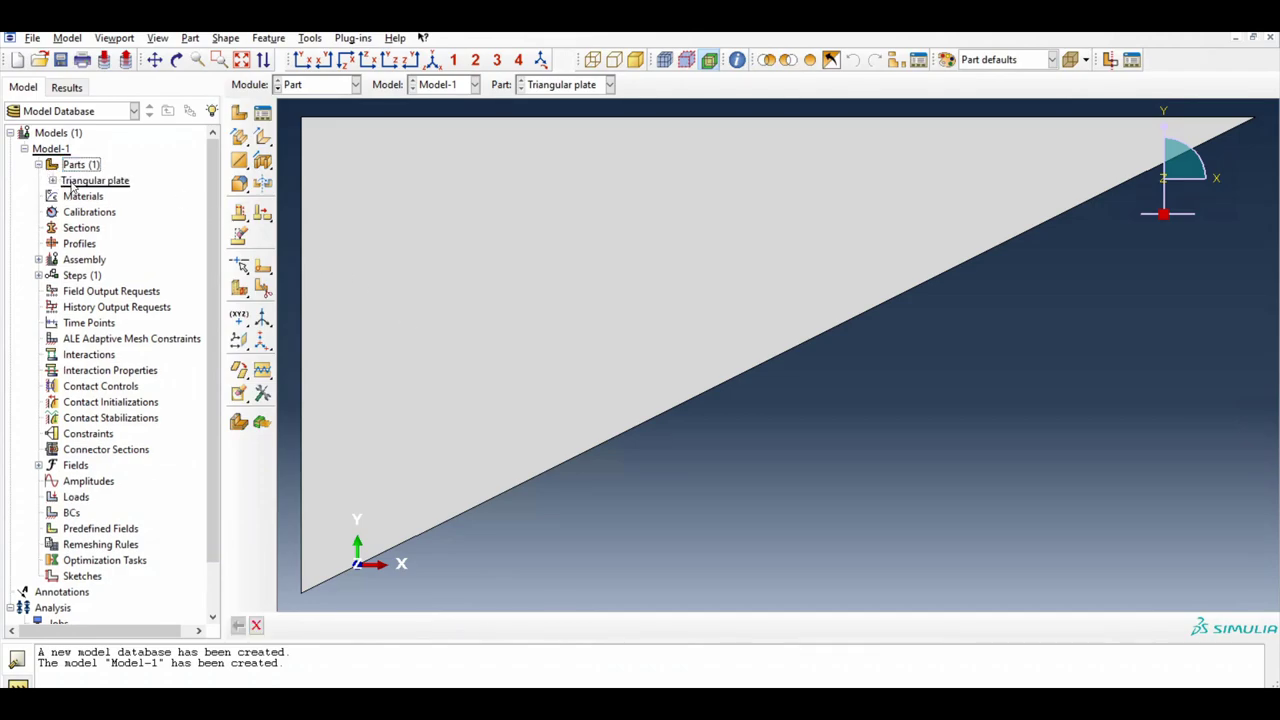
click(80, 164)
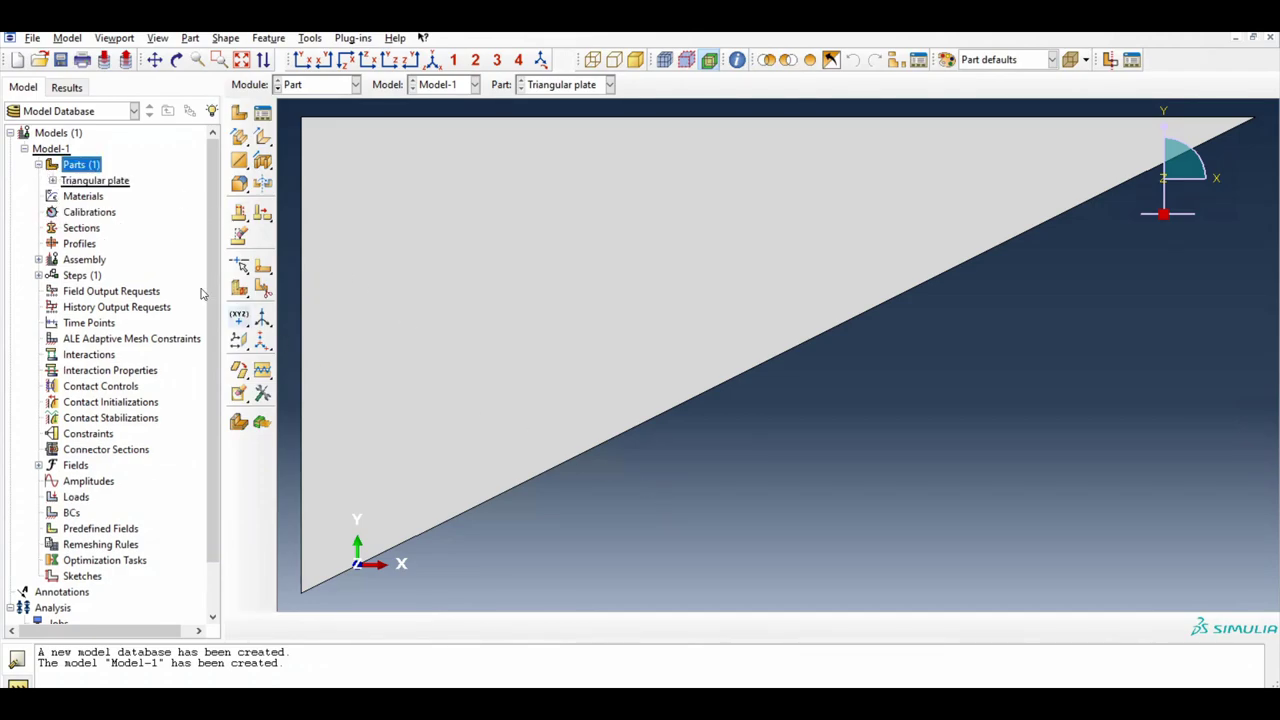
double_click(84, 197)
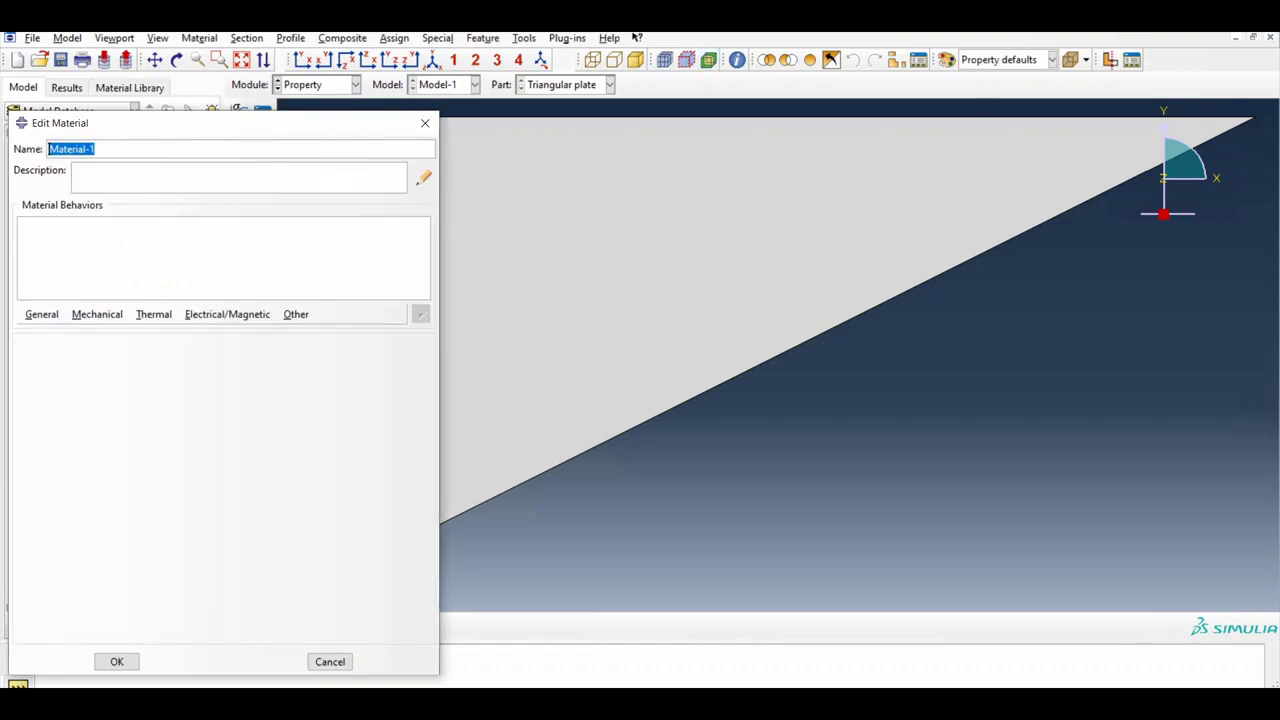
drag(265, 130, 747, 181)
text(Steel)
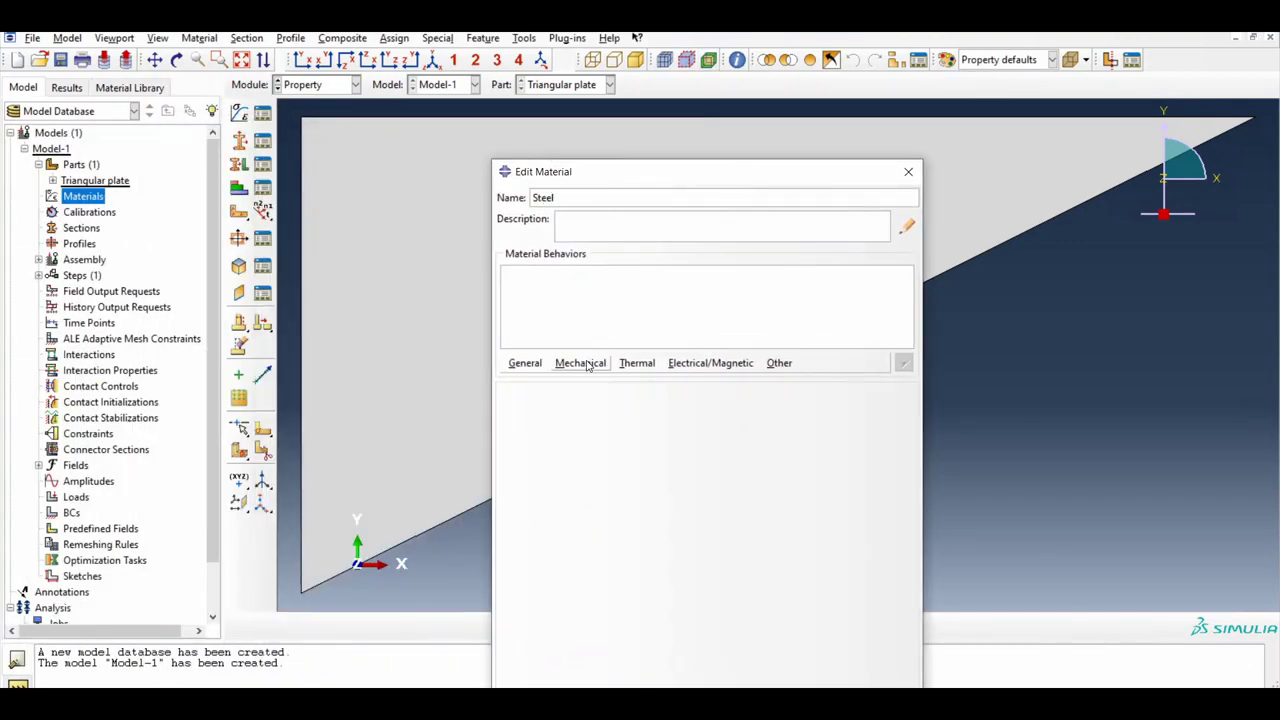
Step: Give the Steel material isotropic elastic behavior with Young's modulus 30E06 and Poisson's ratio 0.3
click(581, 363)
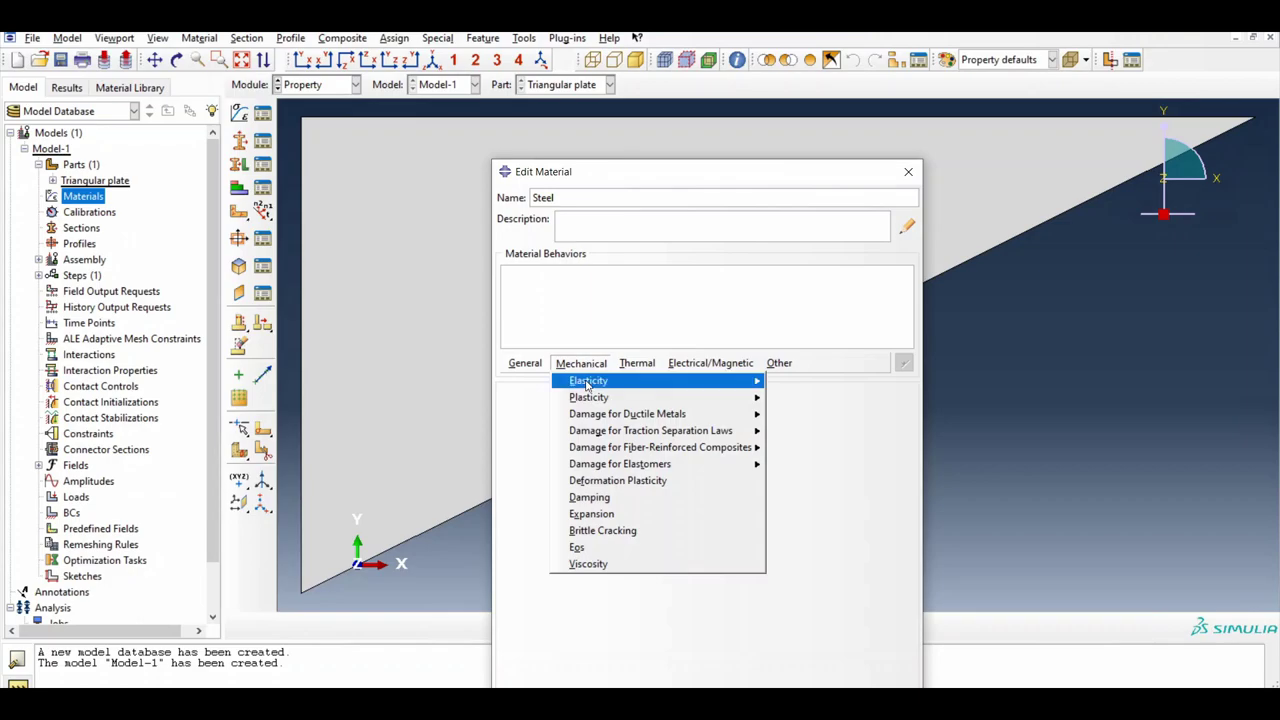
mouse_move(588, 383)
click(780, 379)
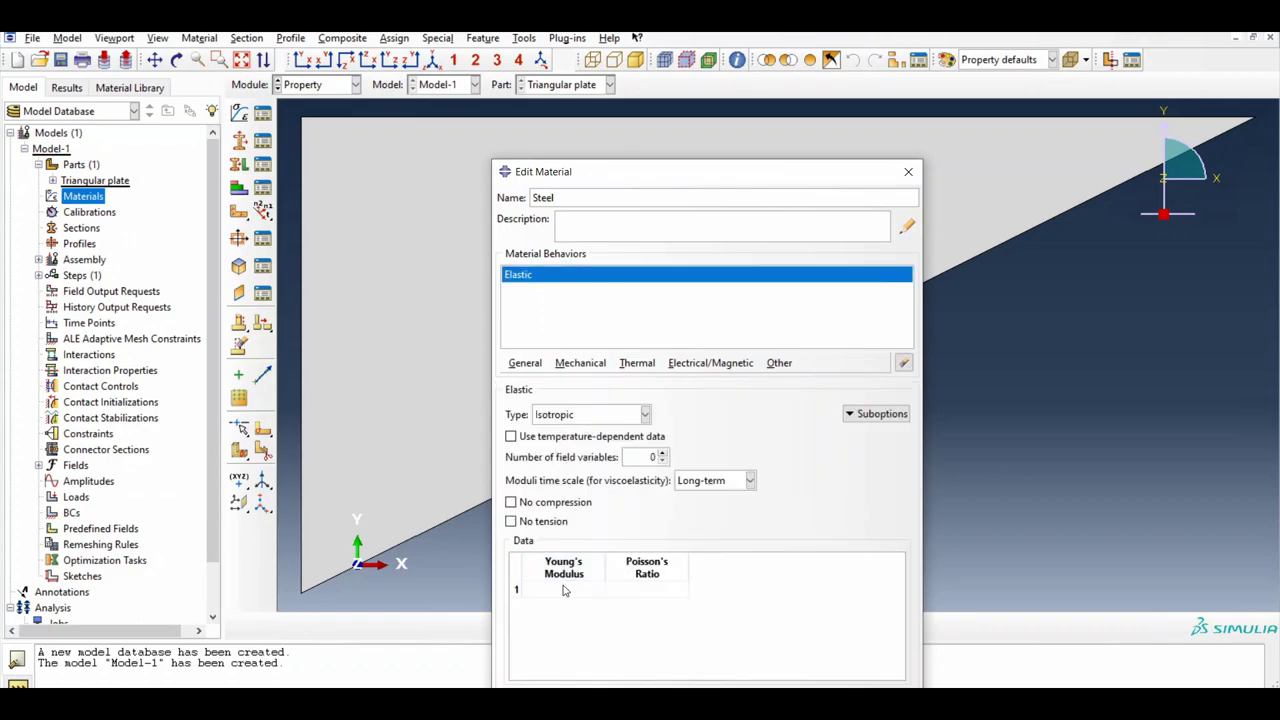
click(564, 591)
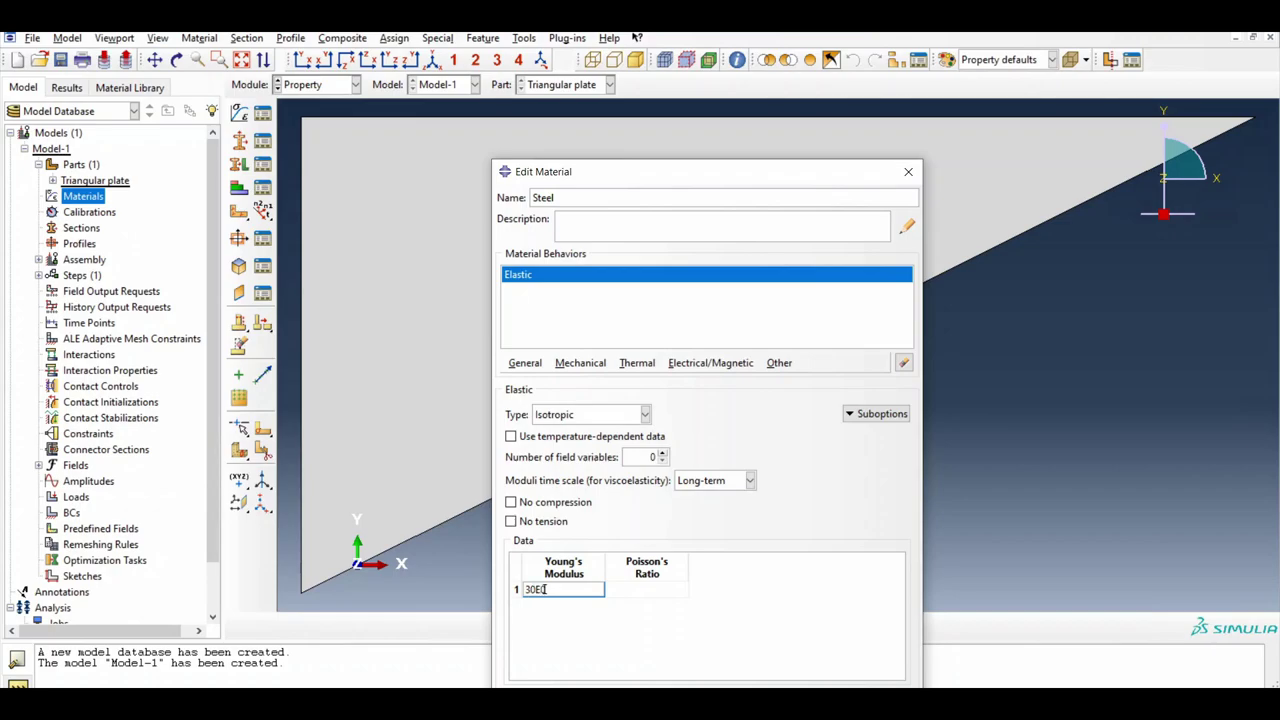
key(Tab)
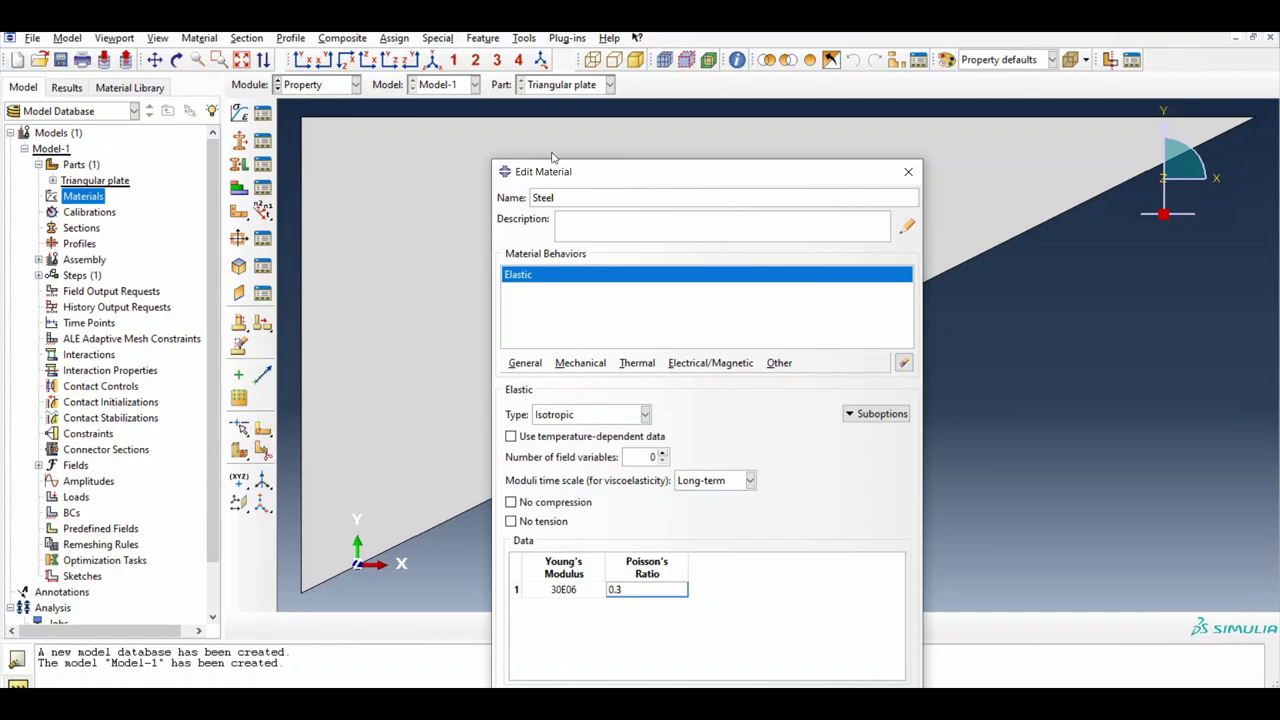
drag(564, 183, 520, 106)
click(556, 633)
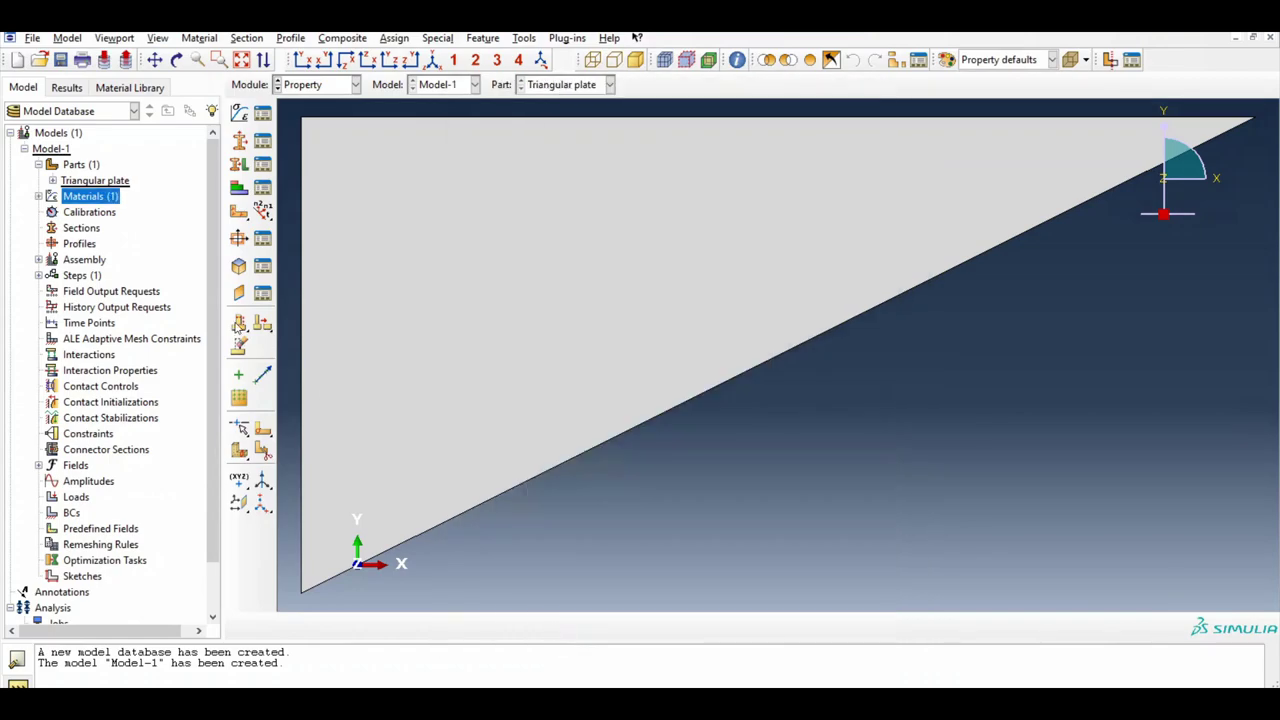
Step: Start a new section for the plate and name it Steel
double_click(81, 228)
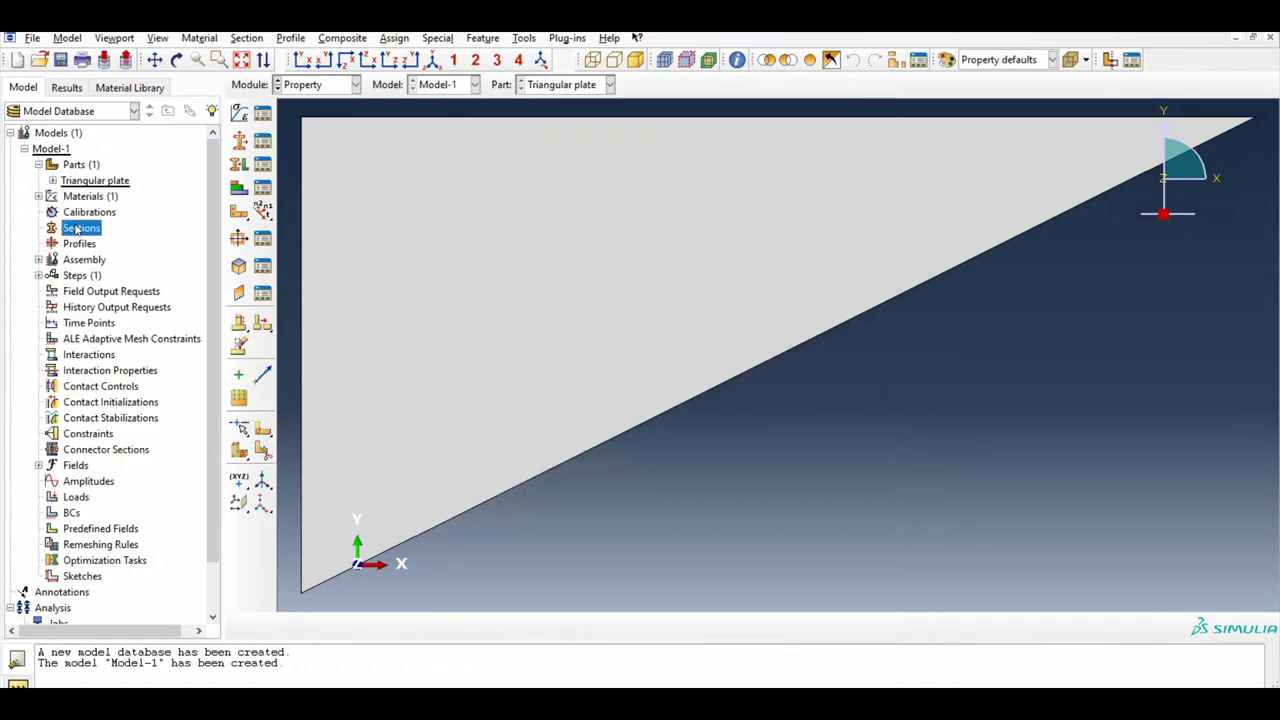
drag(118, 150, 622, 220)
text(Stee)
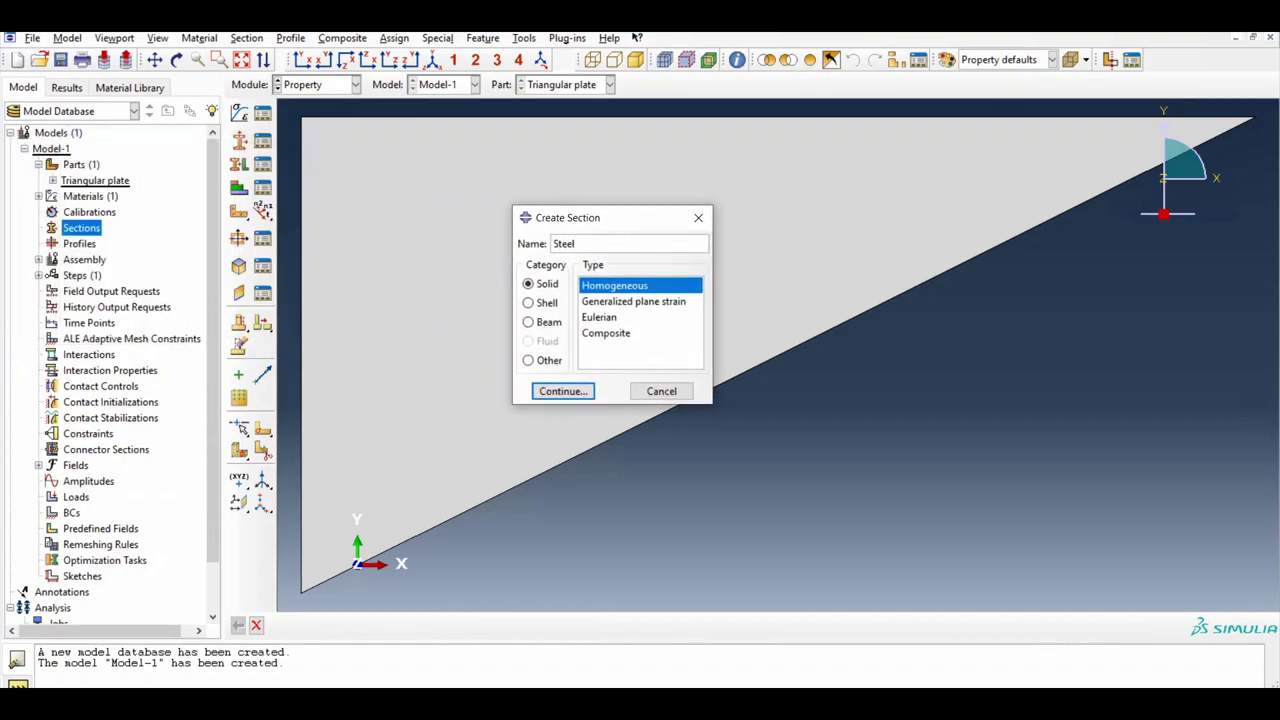
Step: Create a solid, homogeneous section named Steel that uses the Steel material
text(l)
click(585, 392)
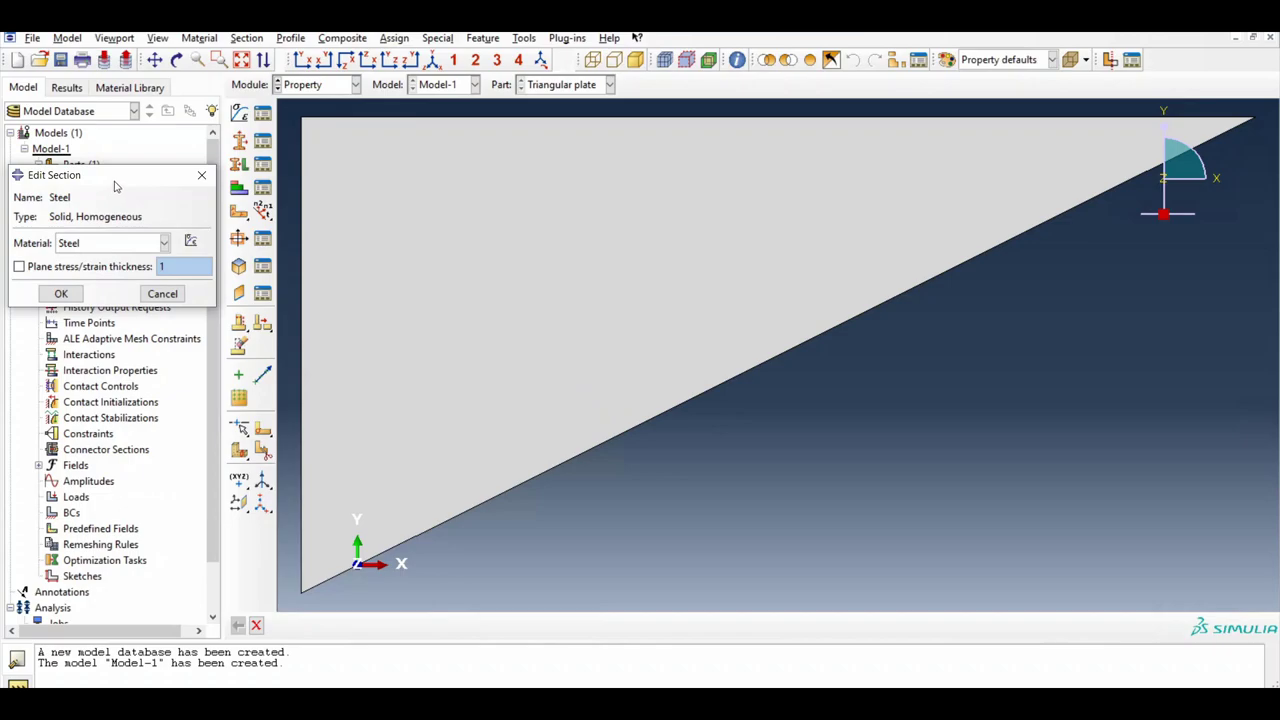
drag(115, 186, 508, 180)
click(466, 285)
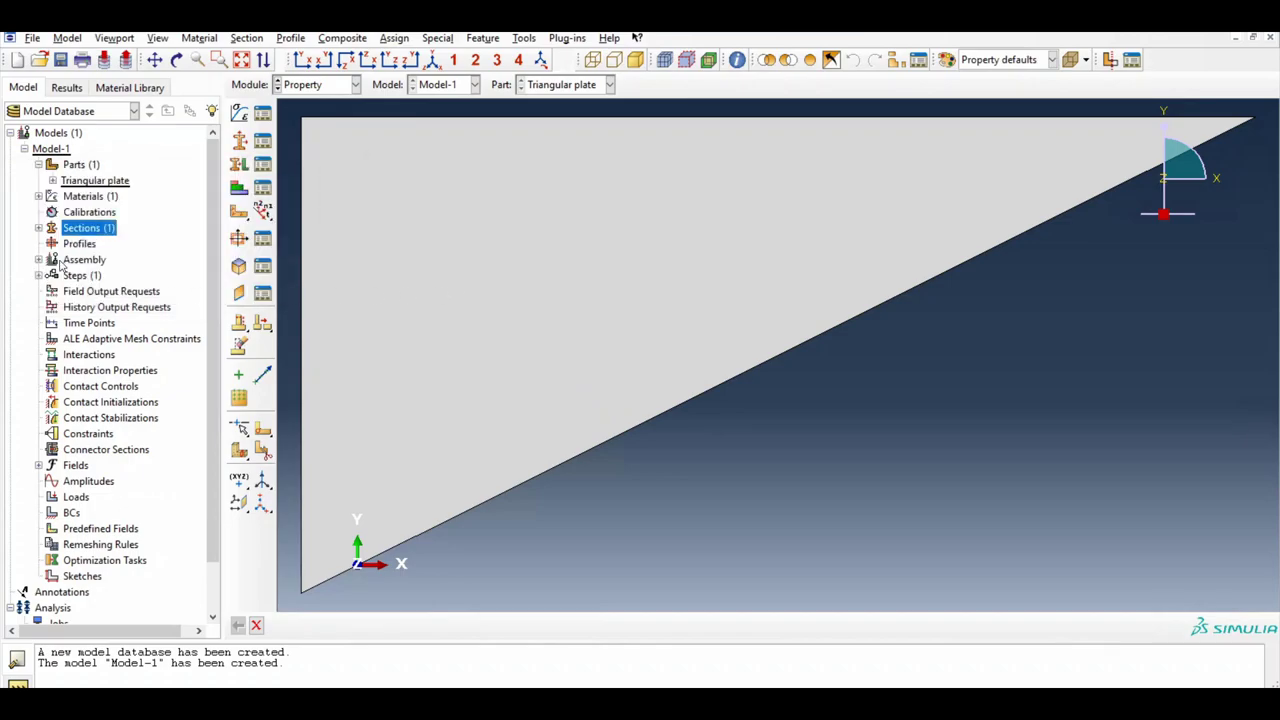
Step: Assign the Steel section to the whole triangular plate, creating Set-1 for the region and taking the thickness from the section
click(52, 181)
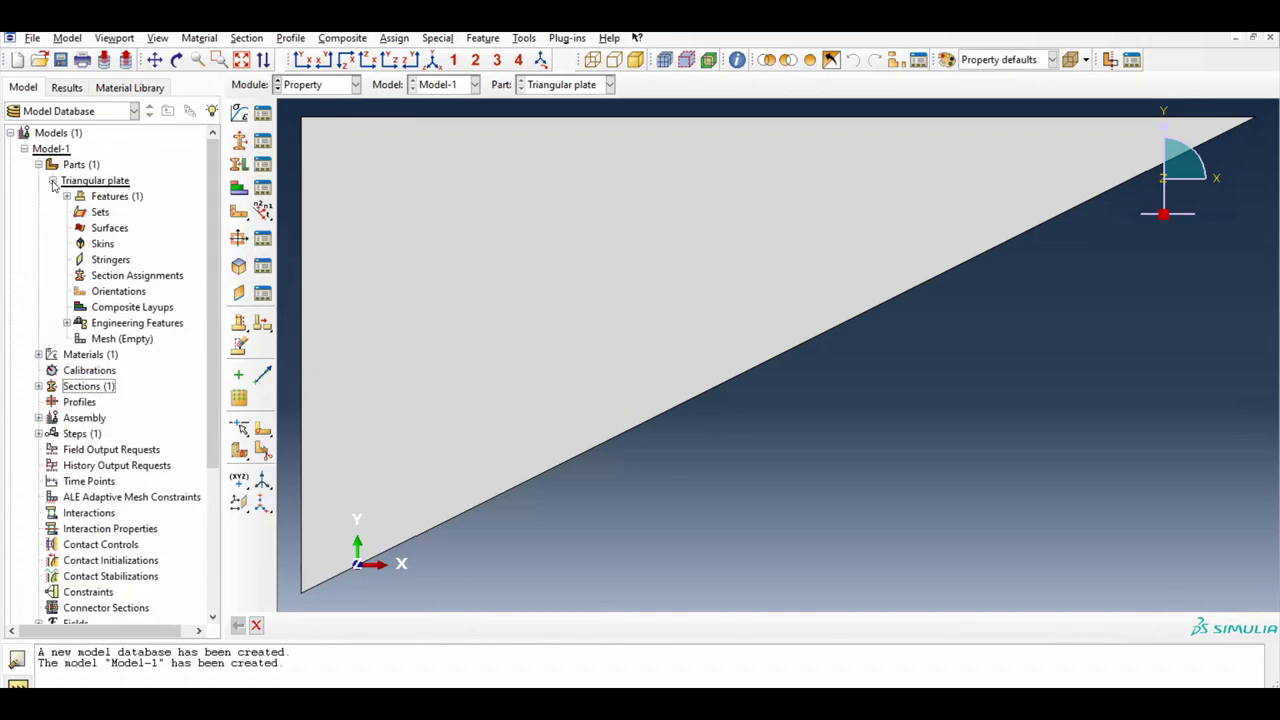
double_click(137, 275)
scroll(826, 491, down, 2)
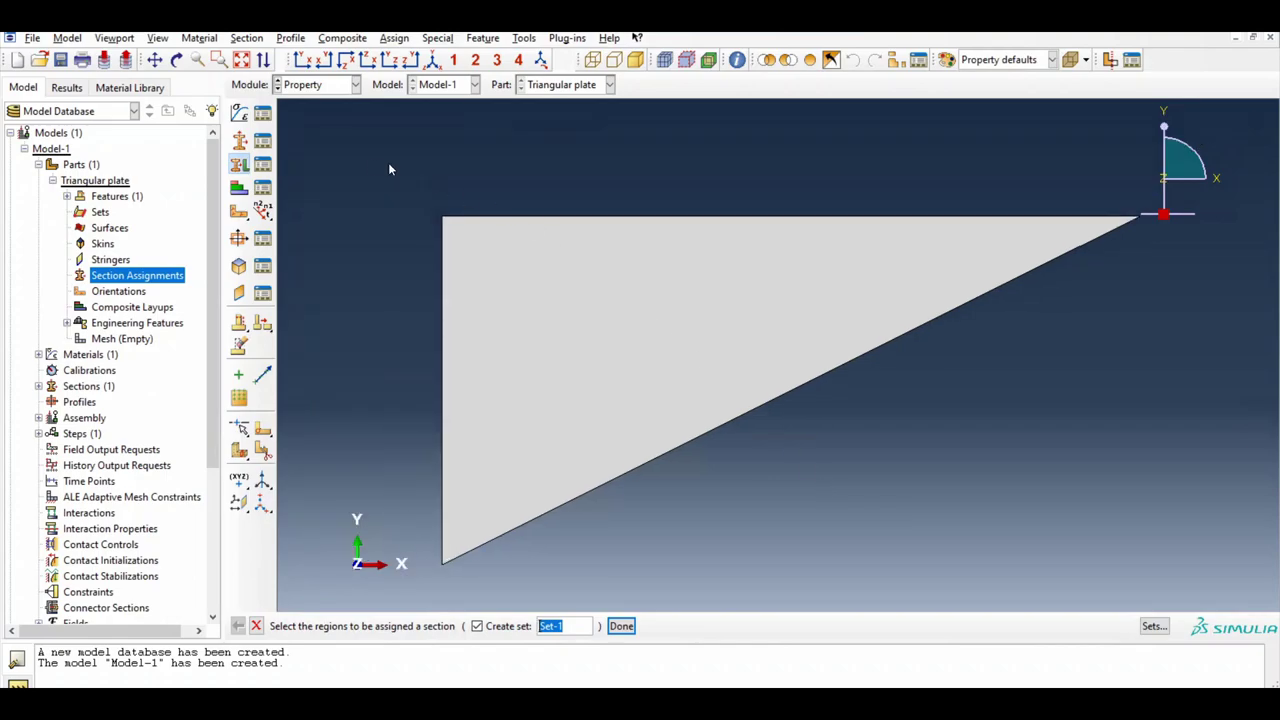
drag(373, 159, 1226, 614)
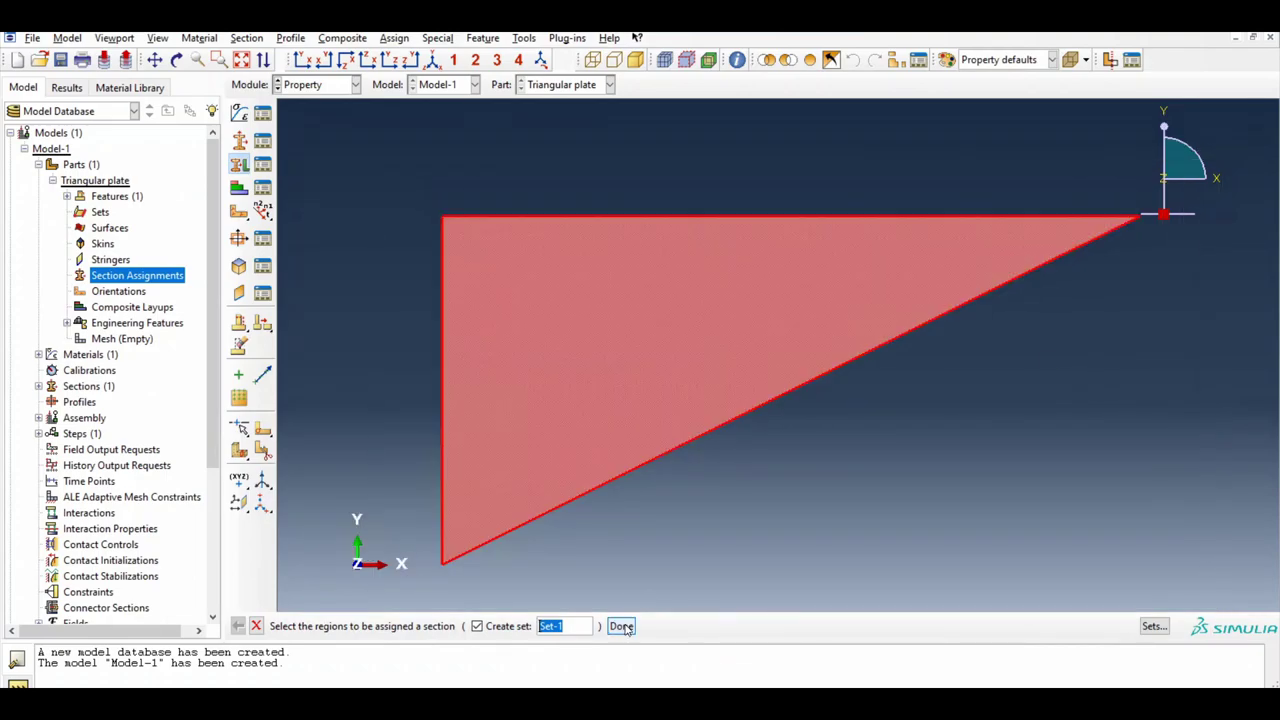
click(621, 626)
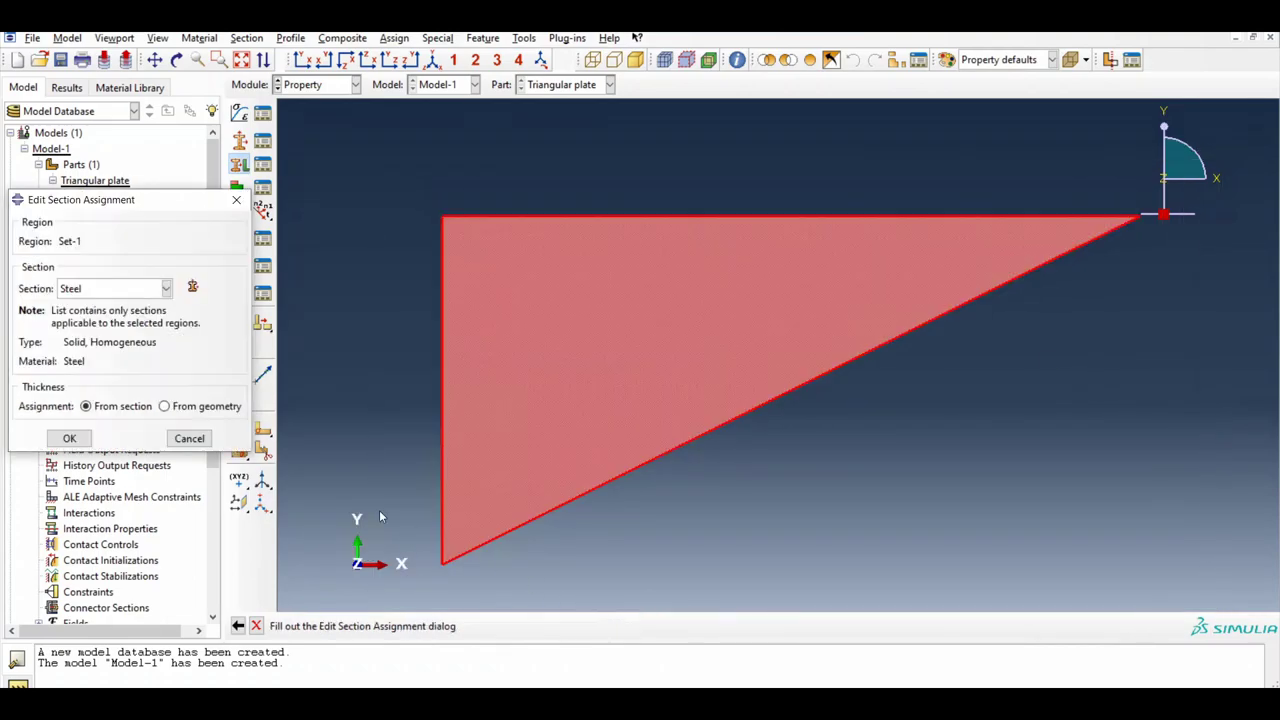
click(70, 440)
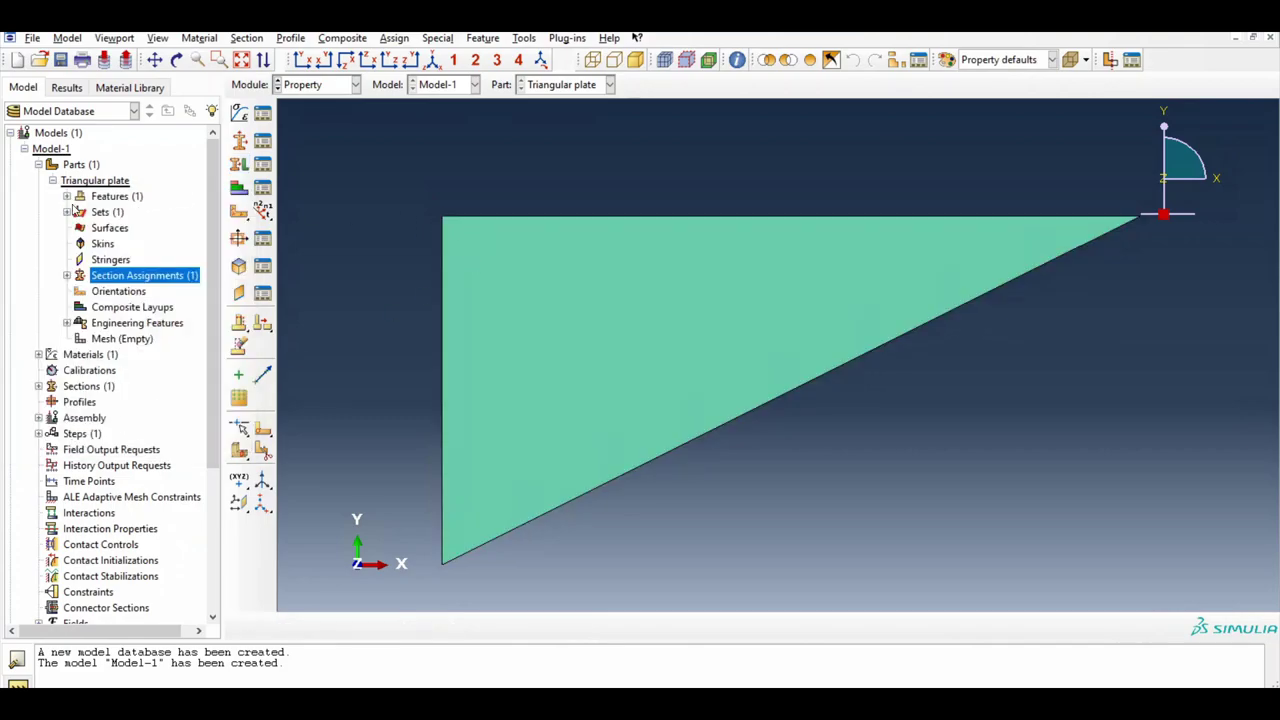
click(38, 165)
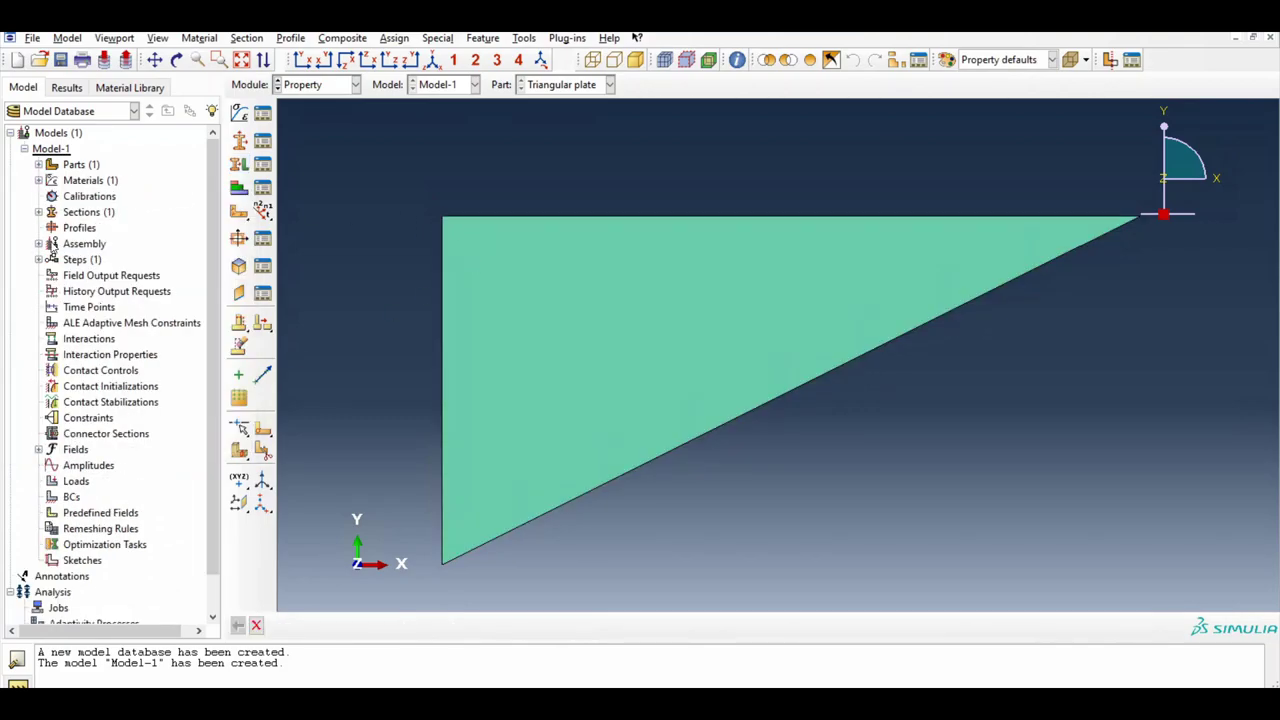
Step: Create a dependent instance of the Triangular plate part in the assembly
click(80, 246)
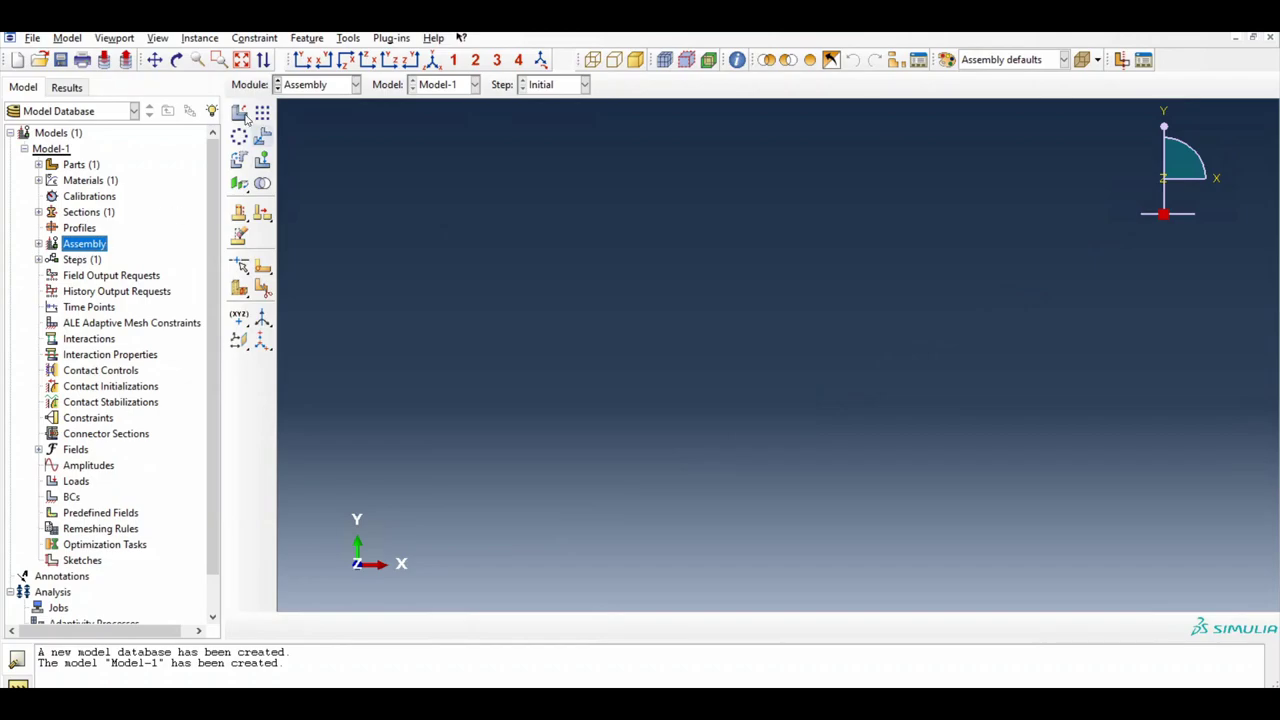
click(240, 112)
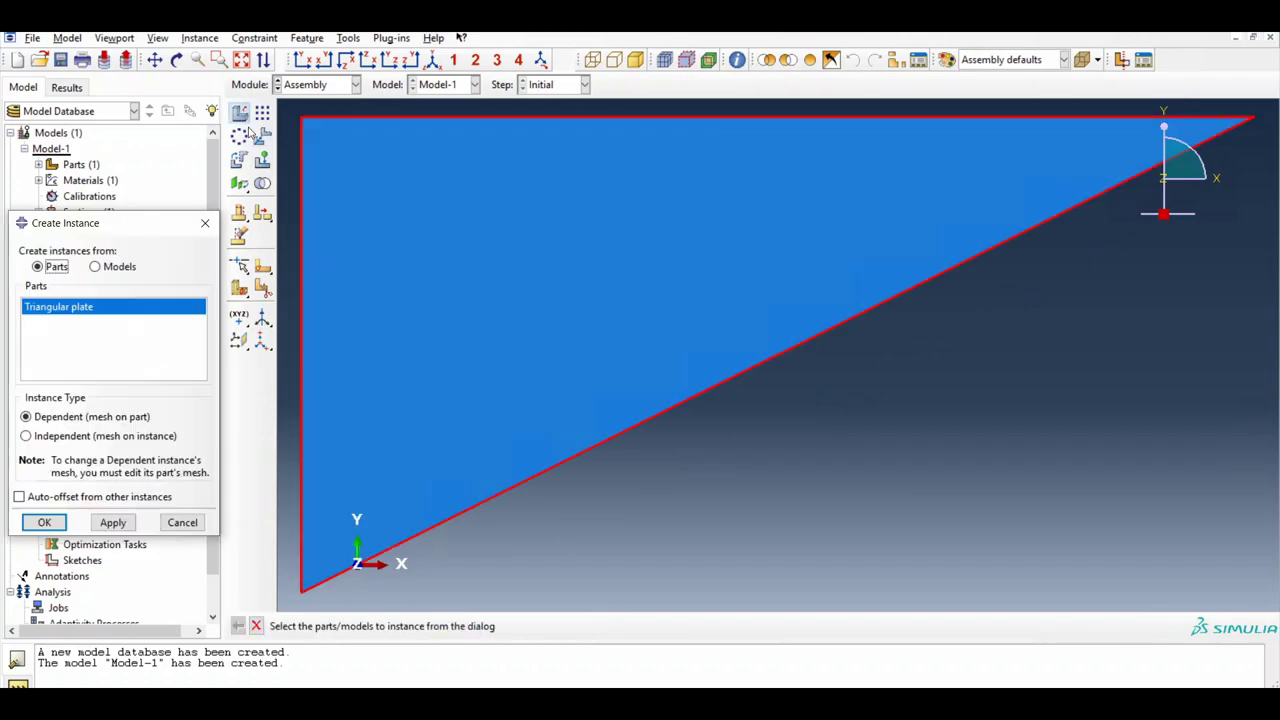
click(44, 522)
Step: Translate the plate instance so that its lower corner sits at the assembly origin
click(262, 136)
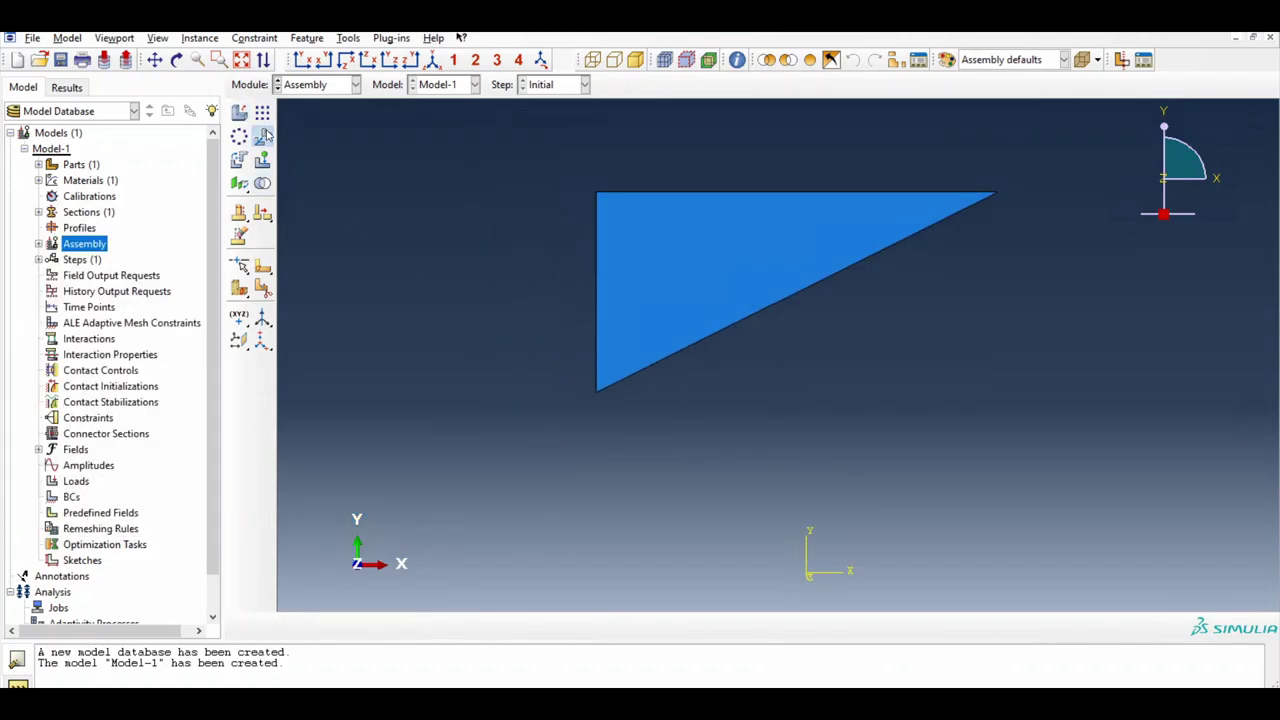
drag(477, 129, 1079, 464)
middle_click(966, 468)
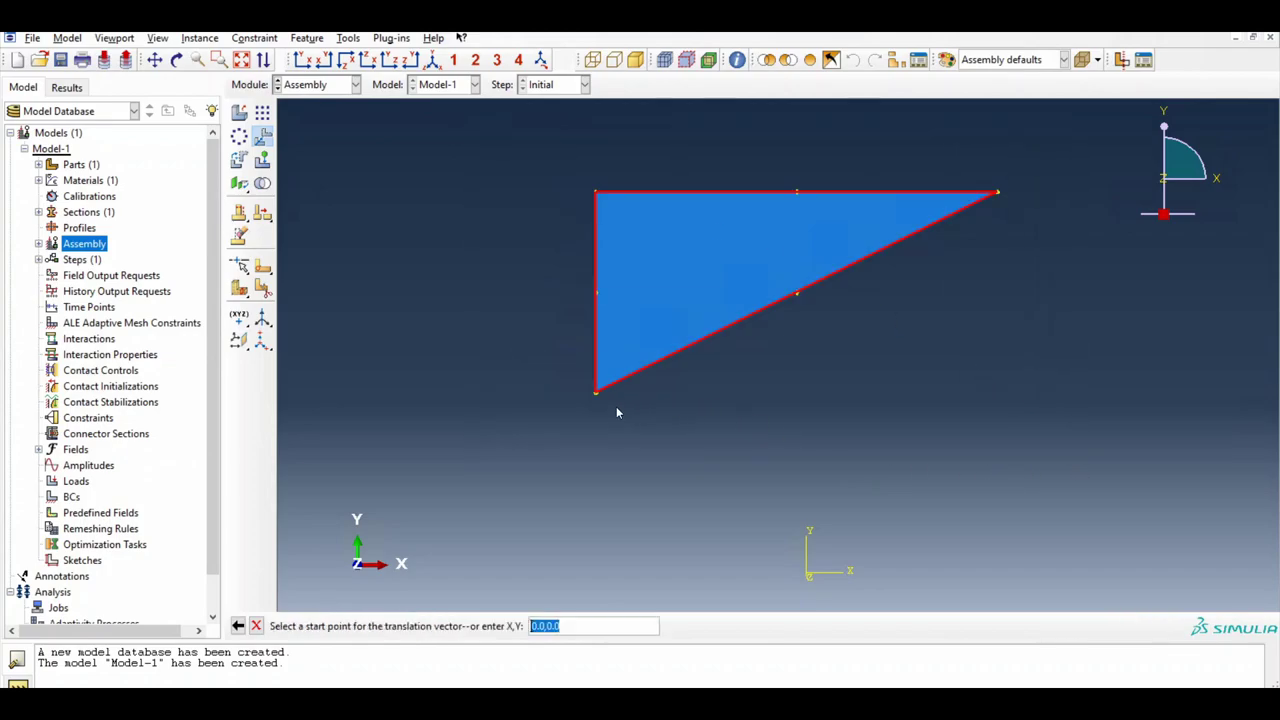
click(597, 393)
key(Return)
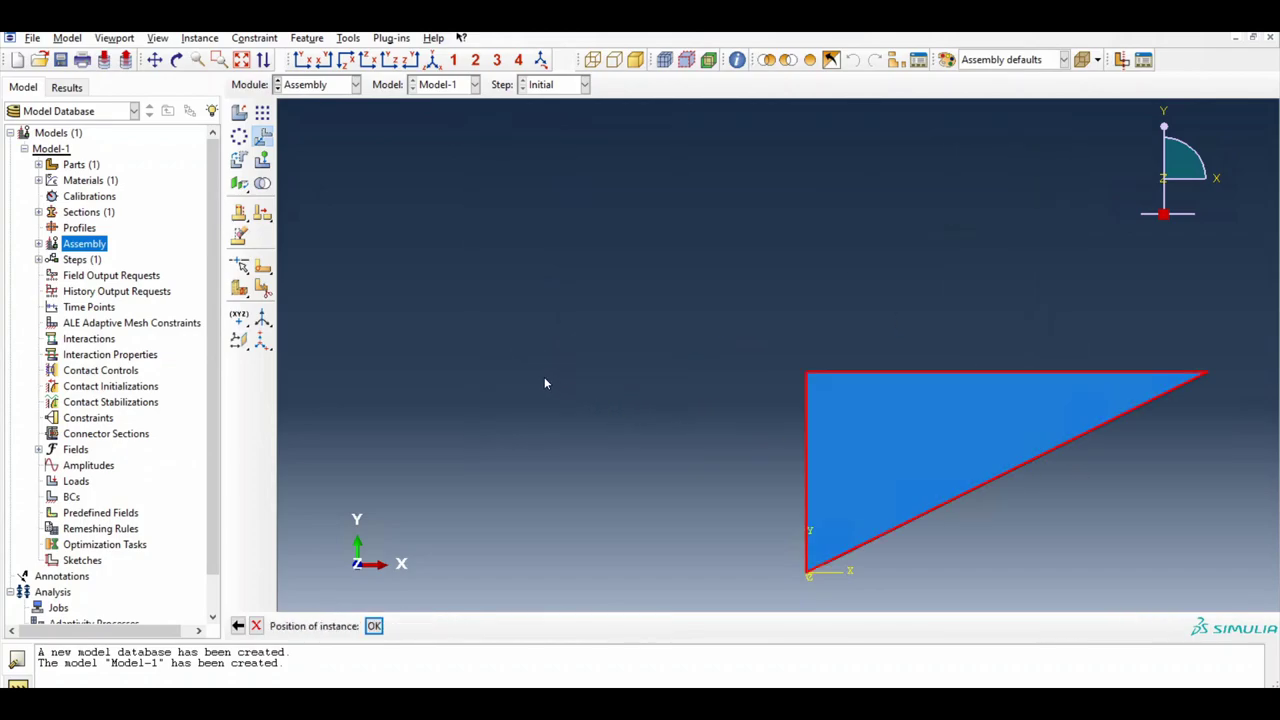
middle_click(544, 377)
Step: Create a Static, General analysis step named Static after the Initial step
scroll(205, 310, down, 1)
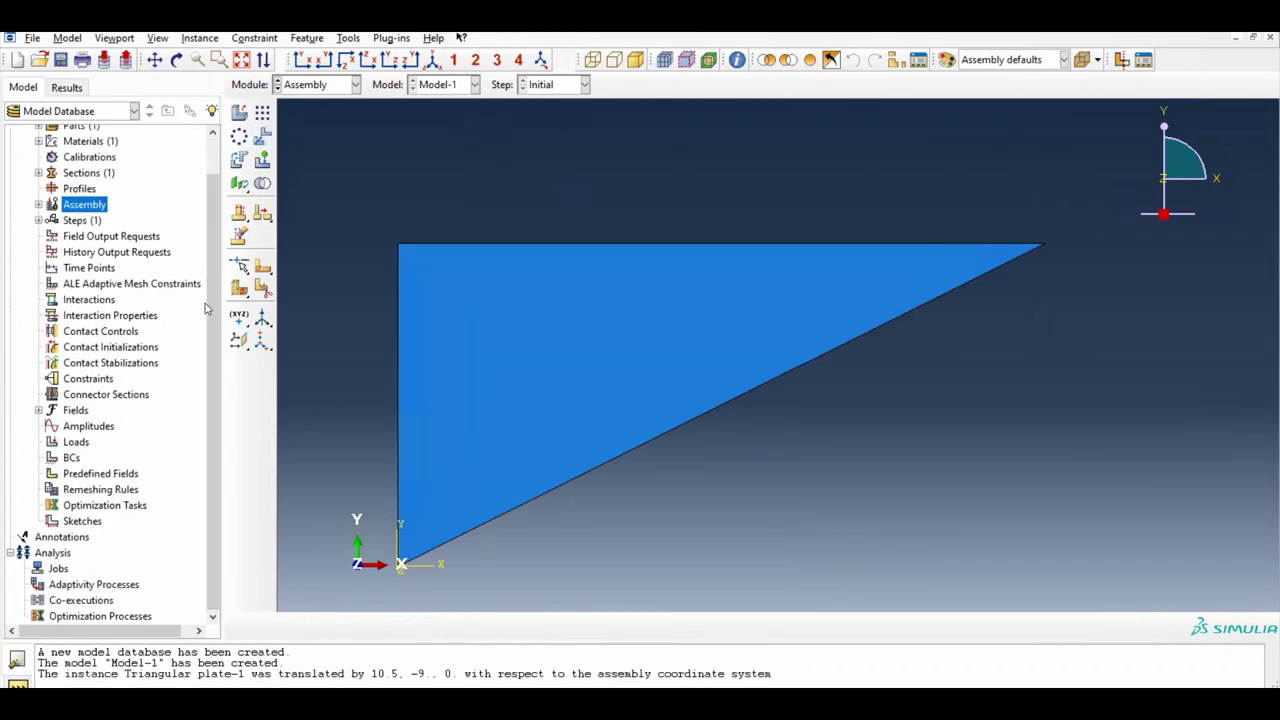
double_click(82, 221)
drag(92, 252, 532, 162)
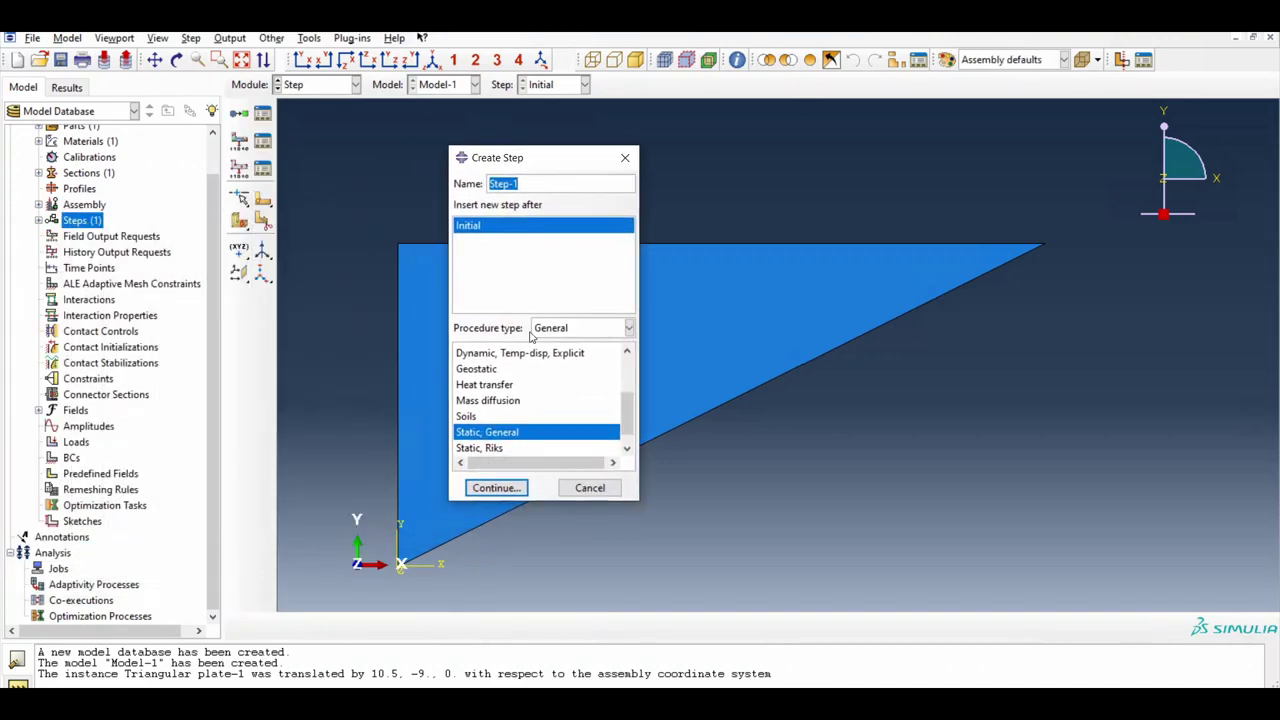
text(Static)
click(495, 487)
drag(209, 99, 633, 76)
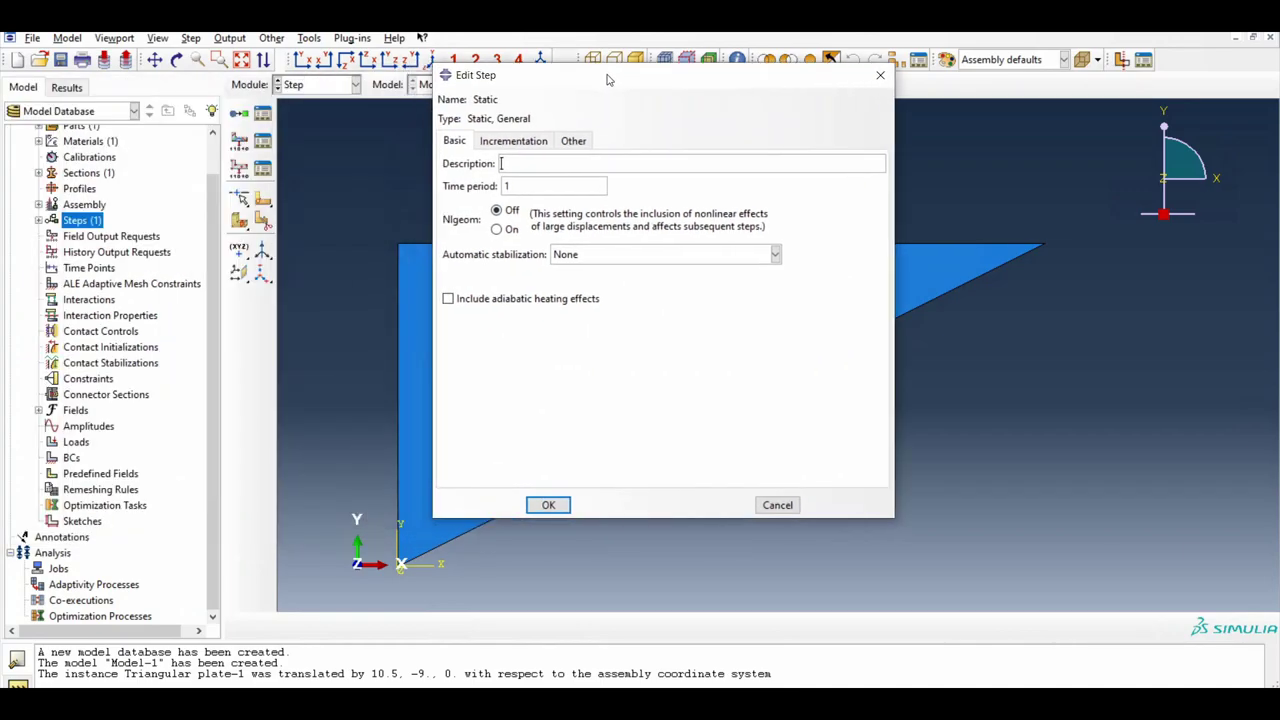
Step: Set the Static step's maximum number of increments to 1000000 and accept the step definition
click(514, 140)
click(616, 181)
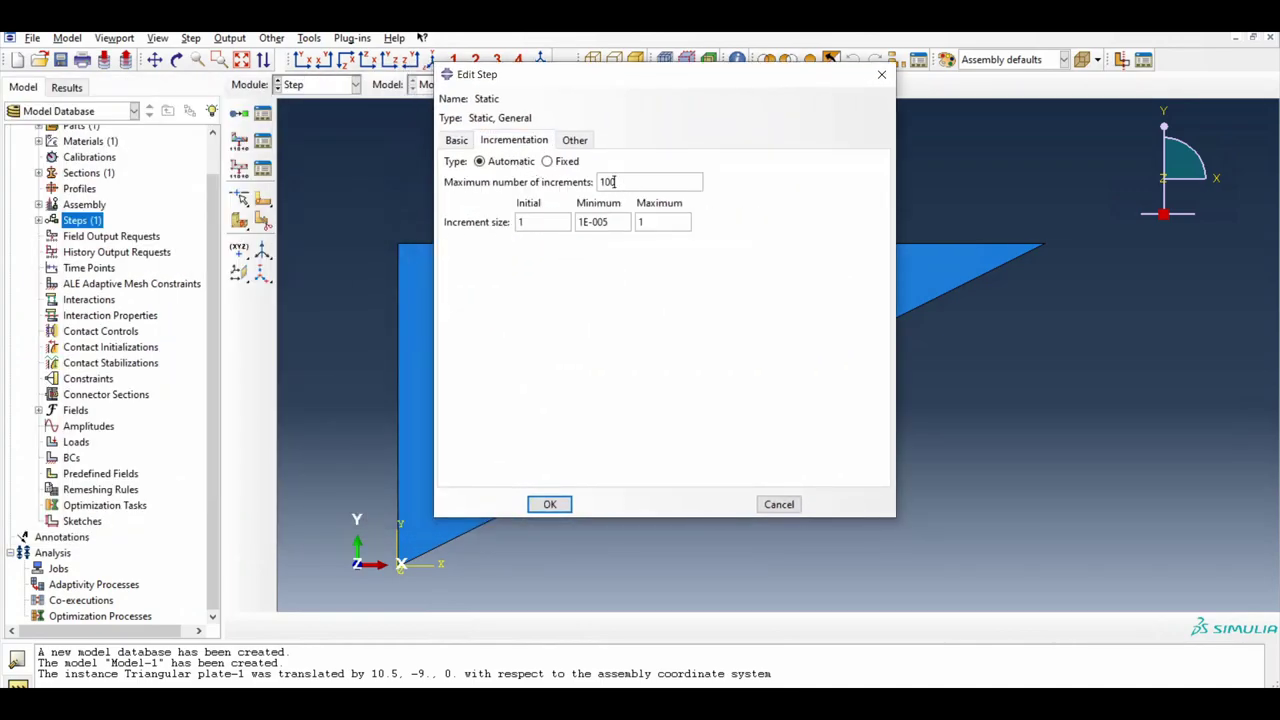
text(0000)
double_click(521, 222)
click(549, 504)
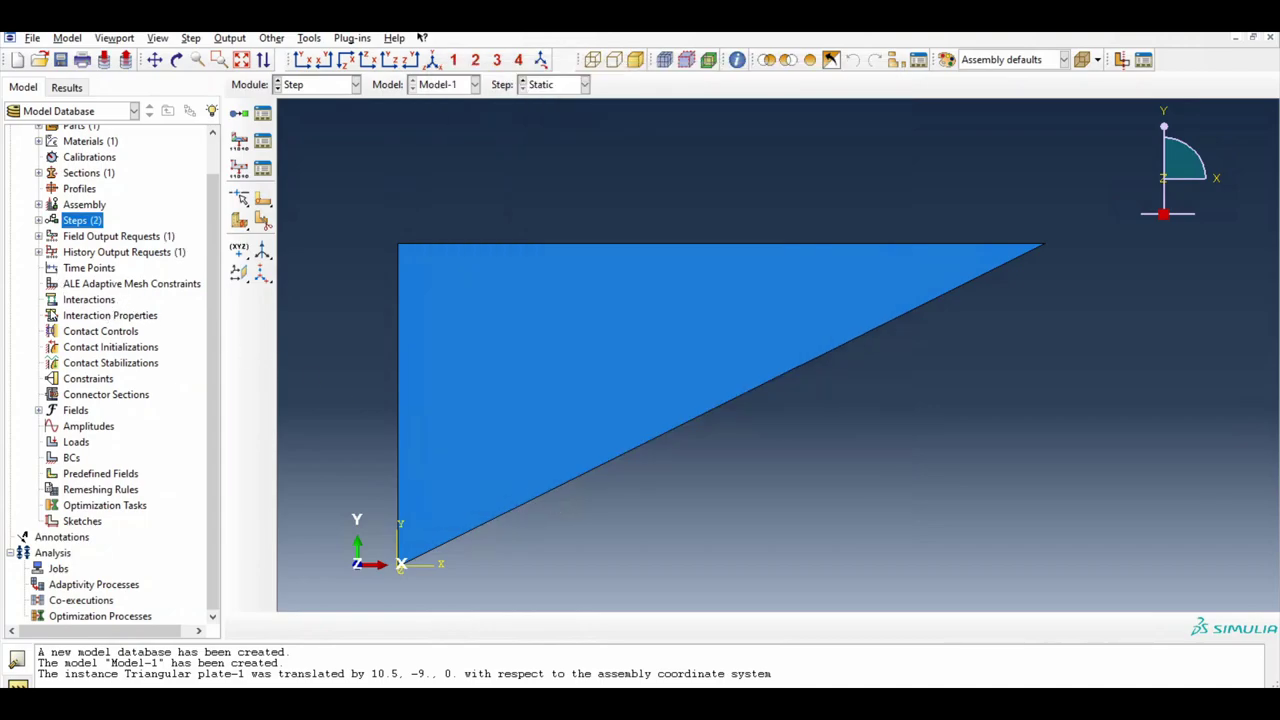
Step: Create a boundary condition named Pinned in the Static step, applying PINNED (U1 = U2 = U3 = 0) to both ends of the plate's vertical edge
double_click(71, 458)
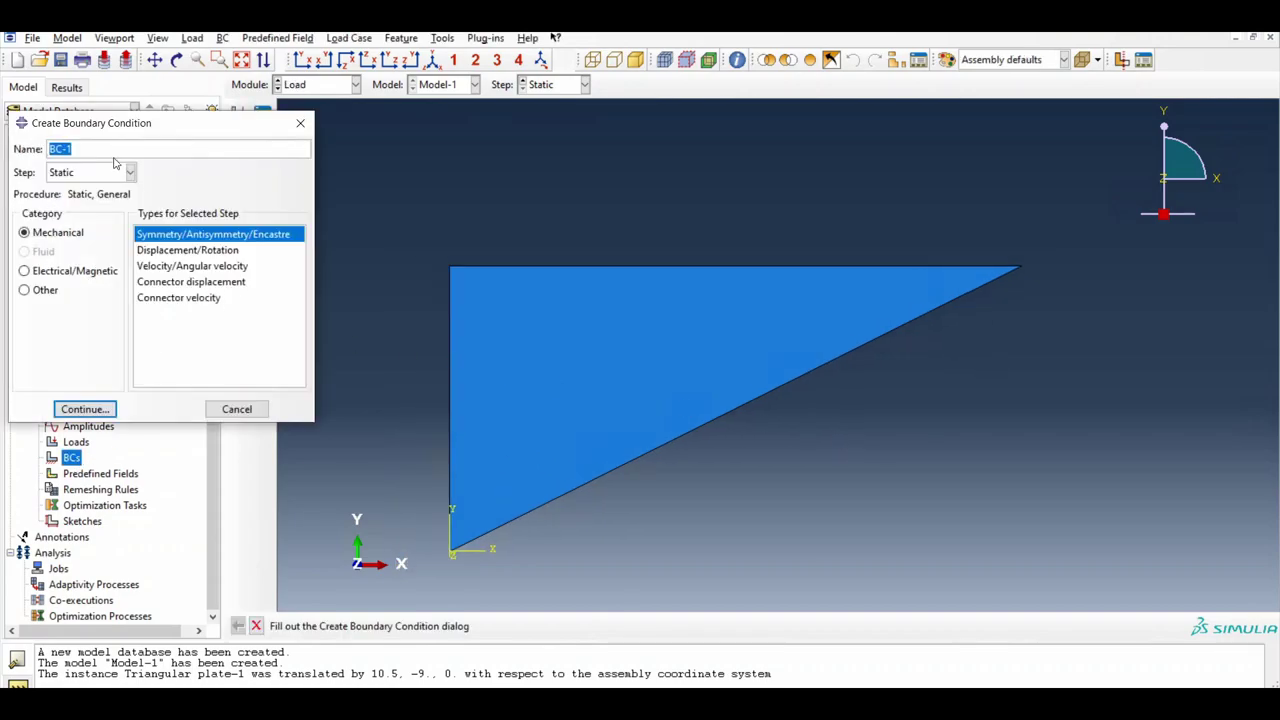
text(Pinned)
click(84, 409)
click(450, 267)
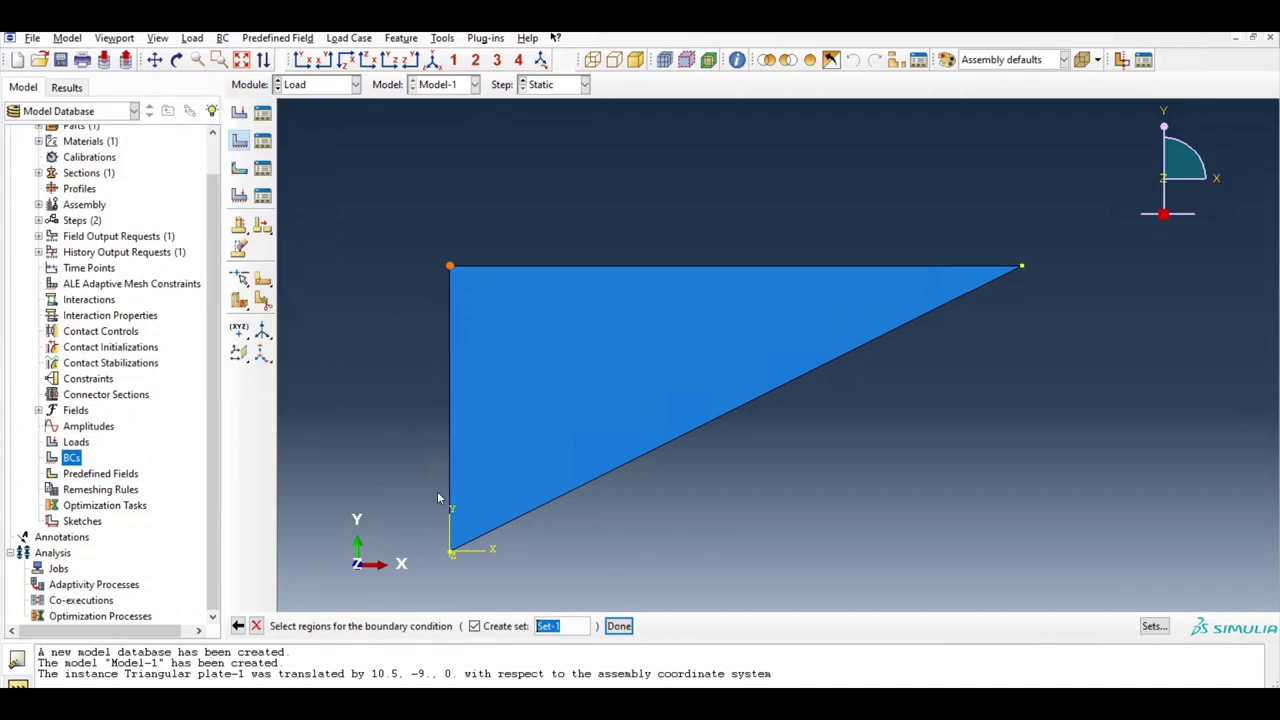
shift+click(451, 552)
click(618, 626)
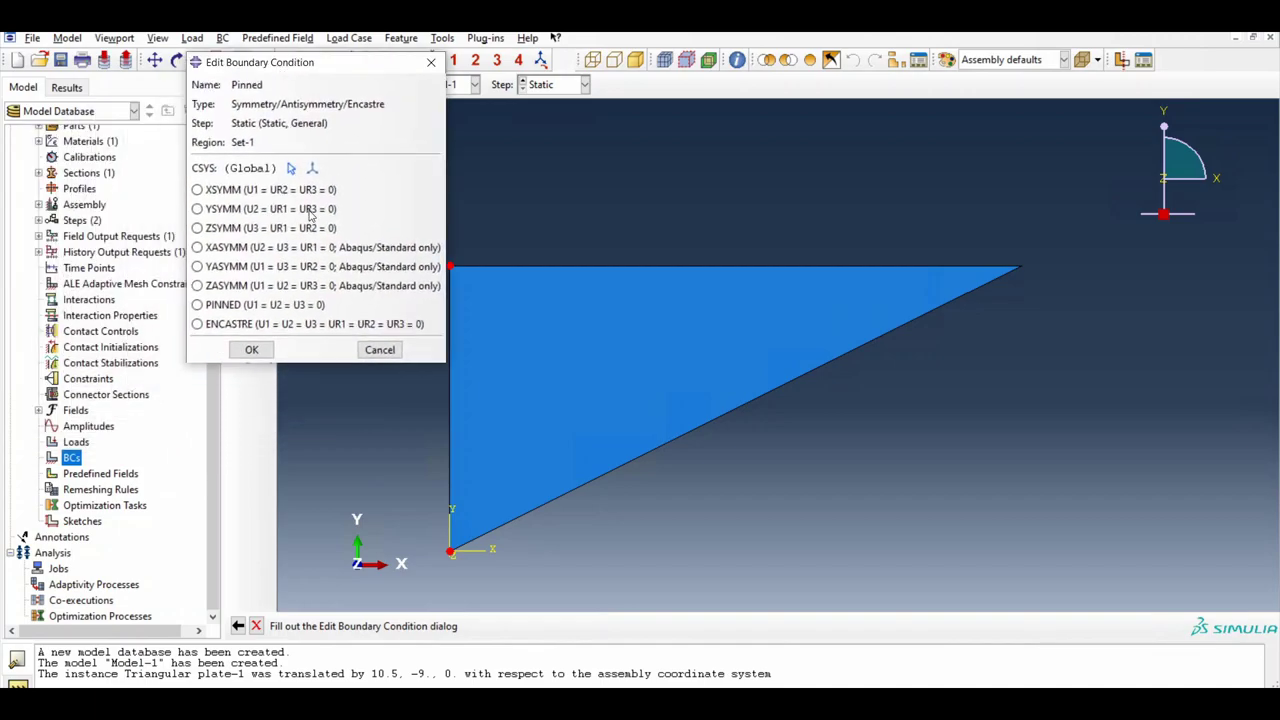
click(286, 306)
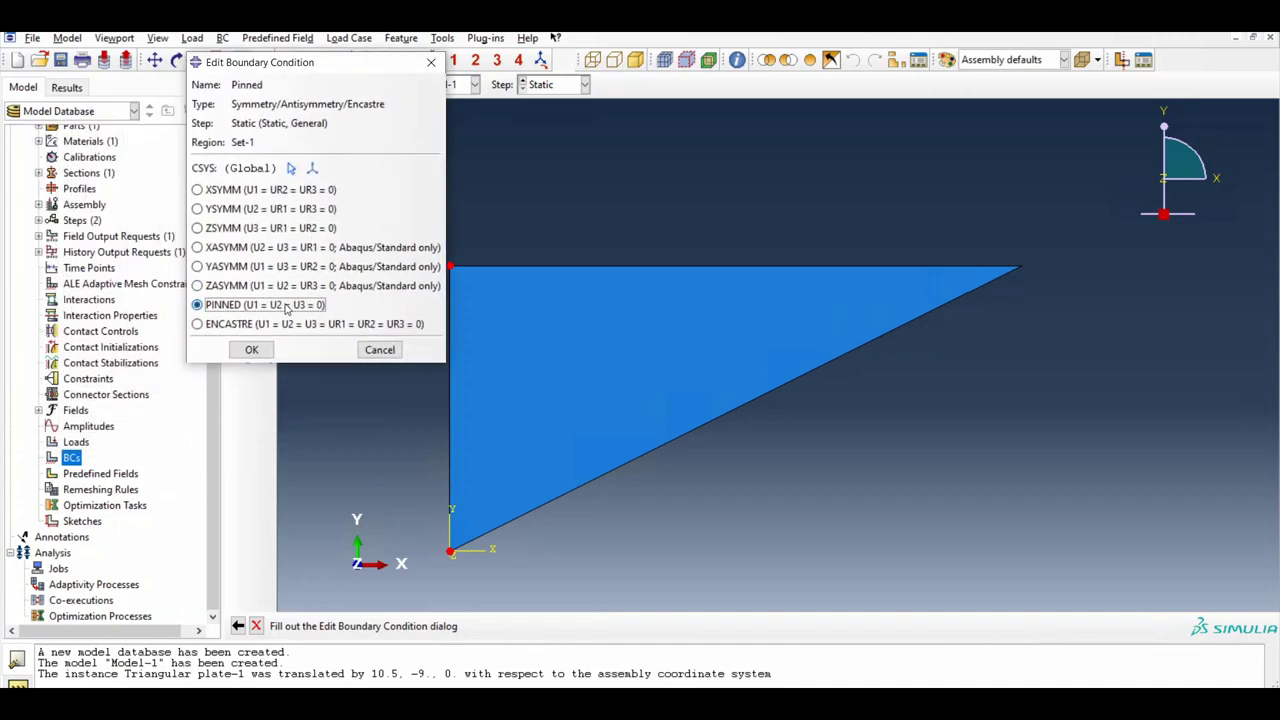
click(255, 350)
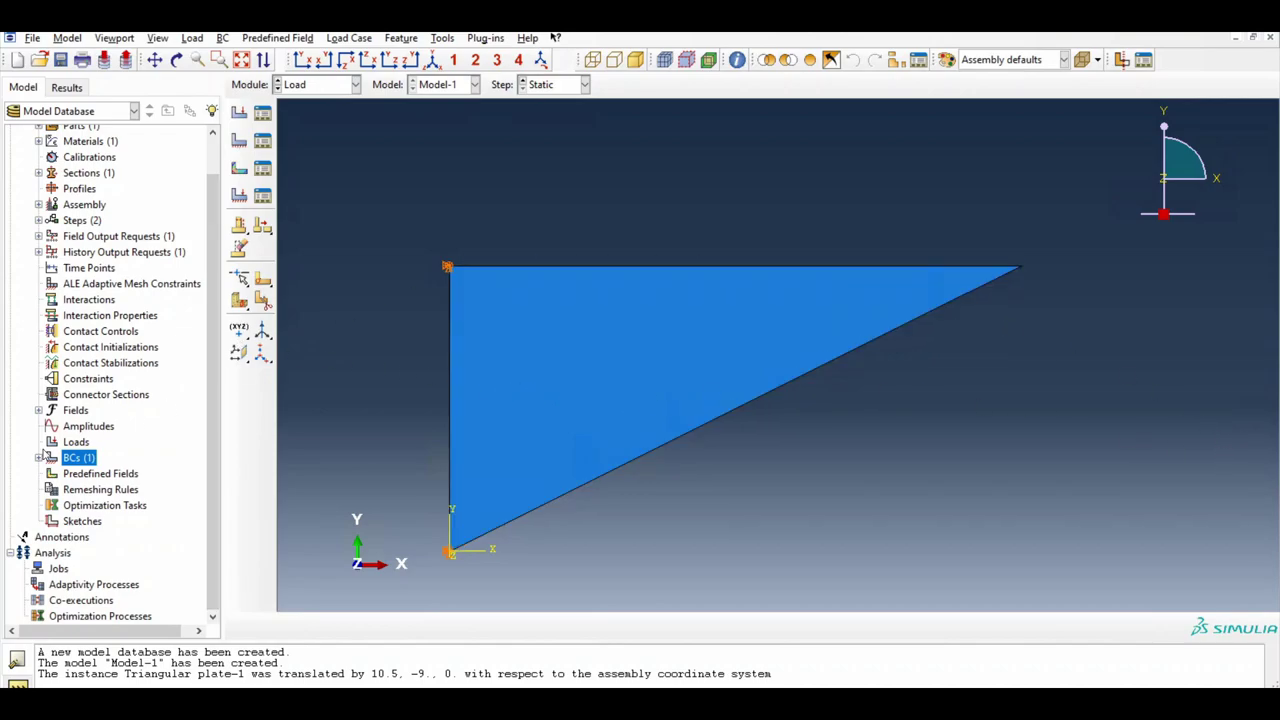
Step: Apply a concentrated force at the plate's pointed far corner in the Static step, with CF1 300 and CF2 -30
double_click(75, 442)
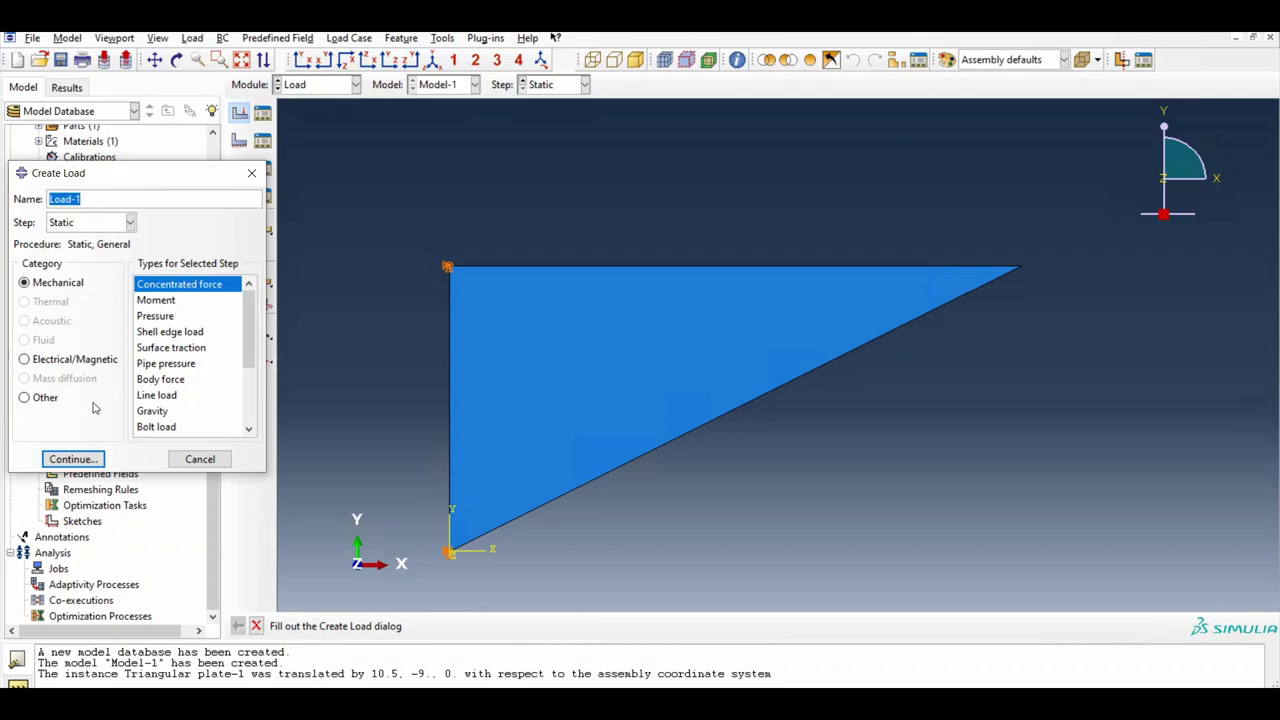
click(92, 459)
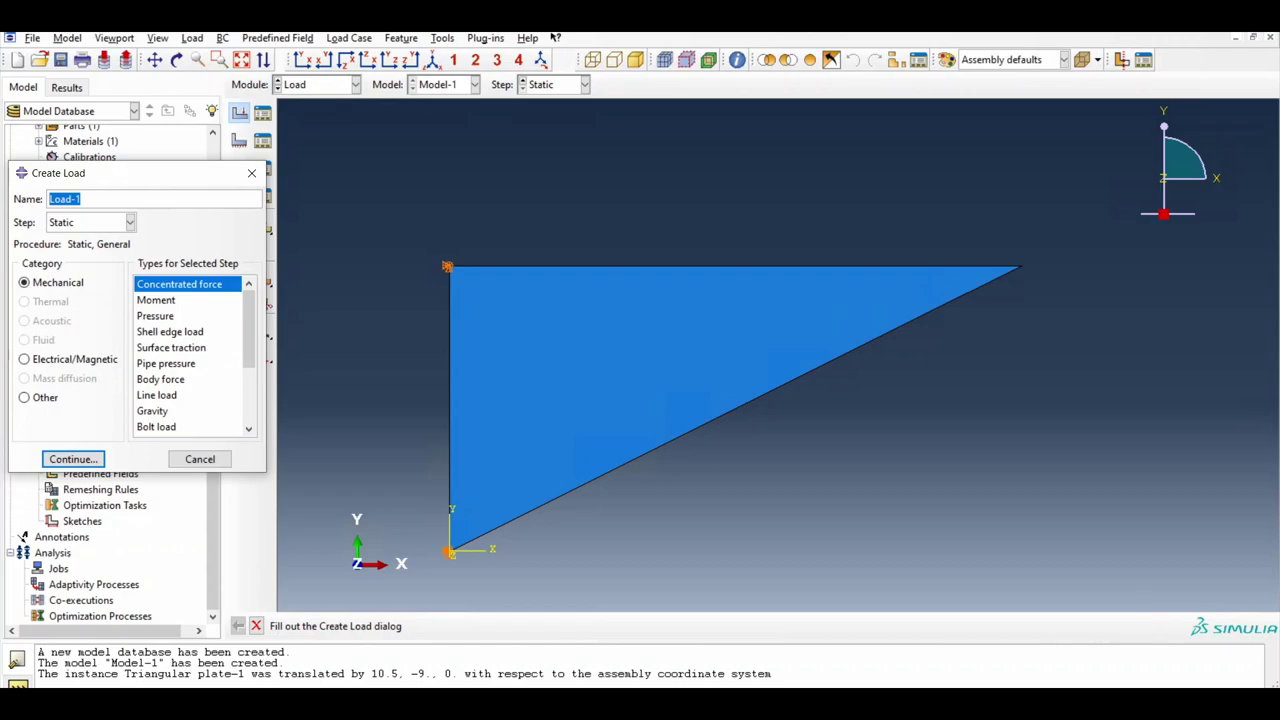
click(92, 459)
click(1021, 268)
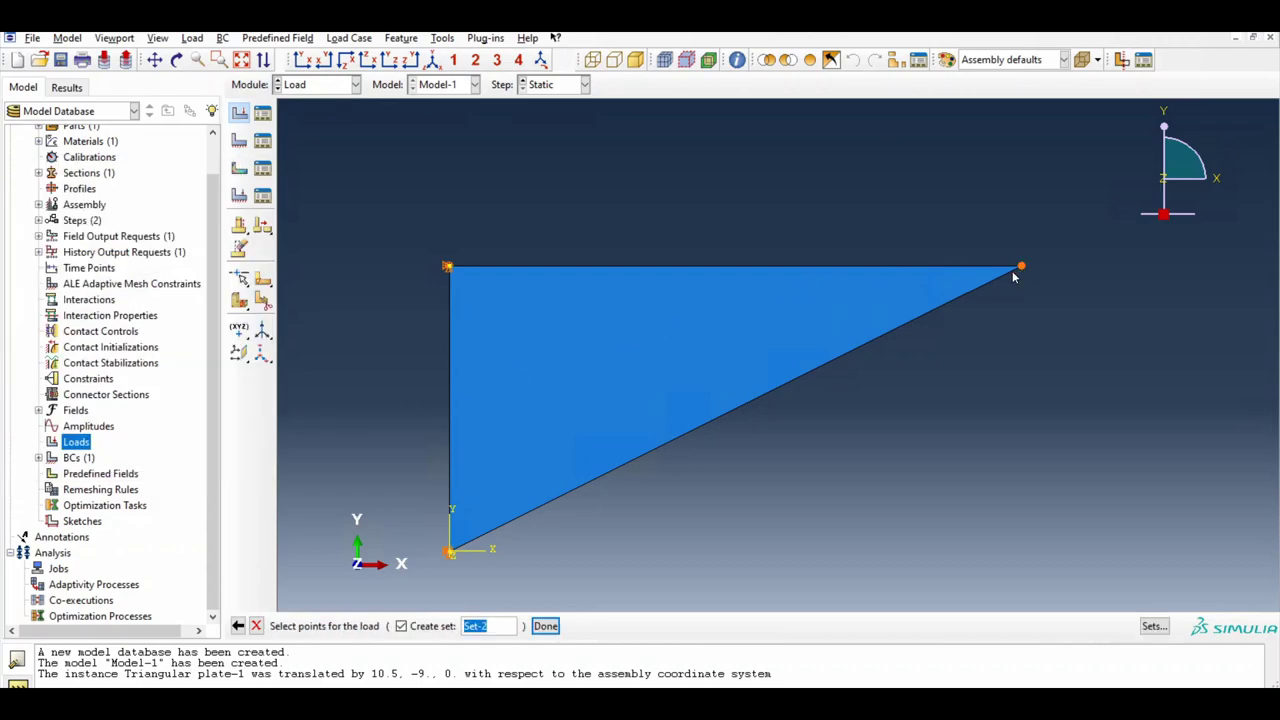
click(545, 627)
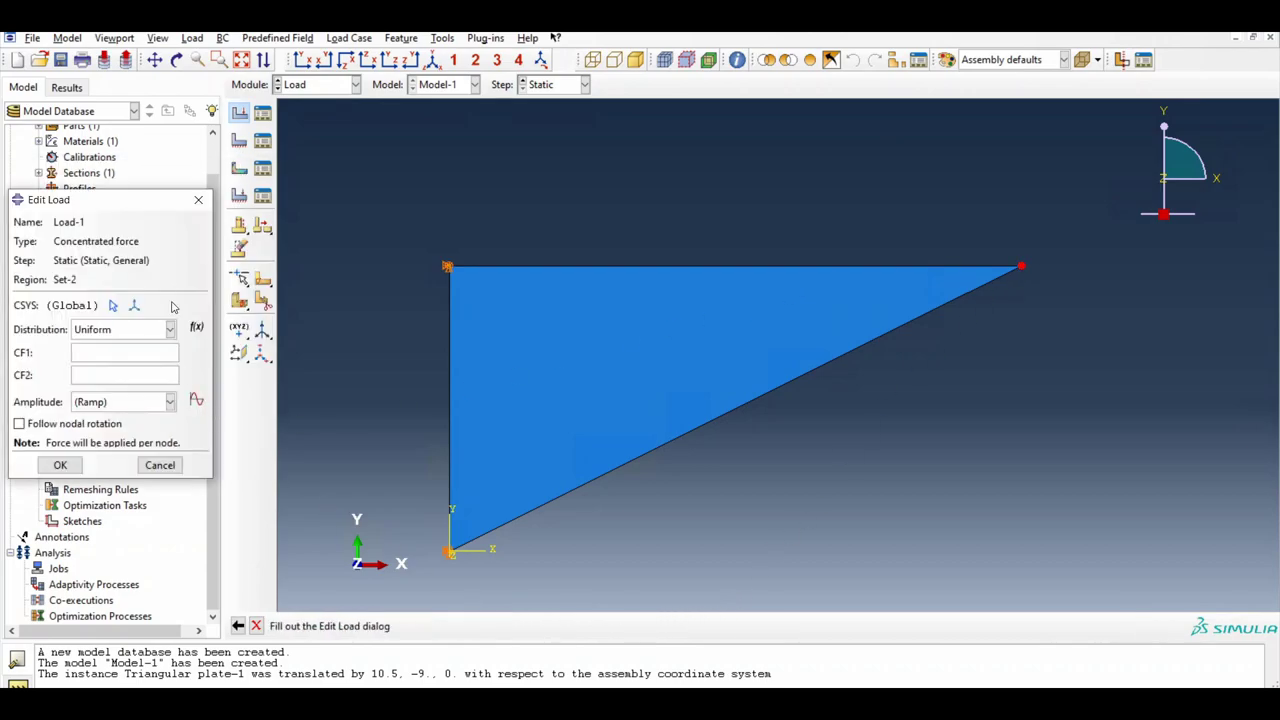
drag(100, 194, 440, 140)
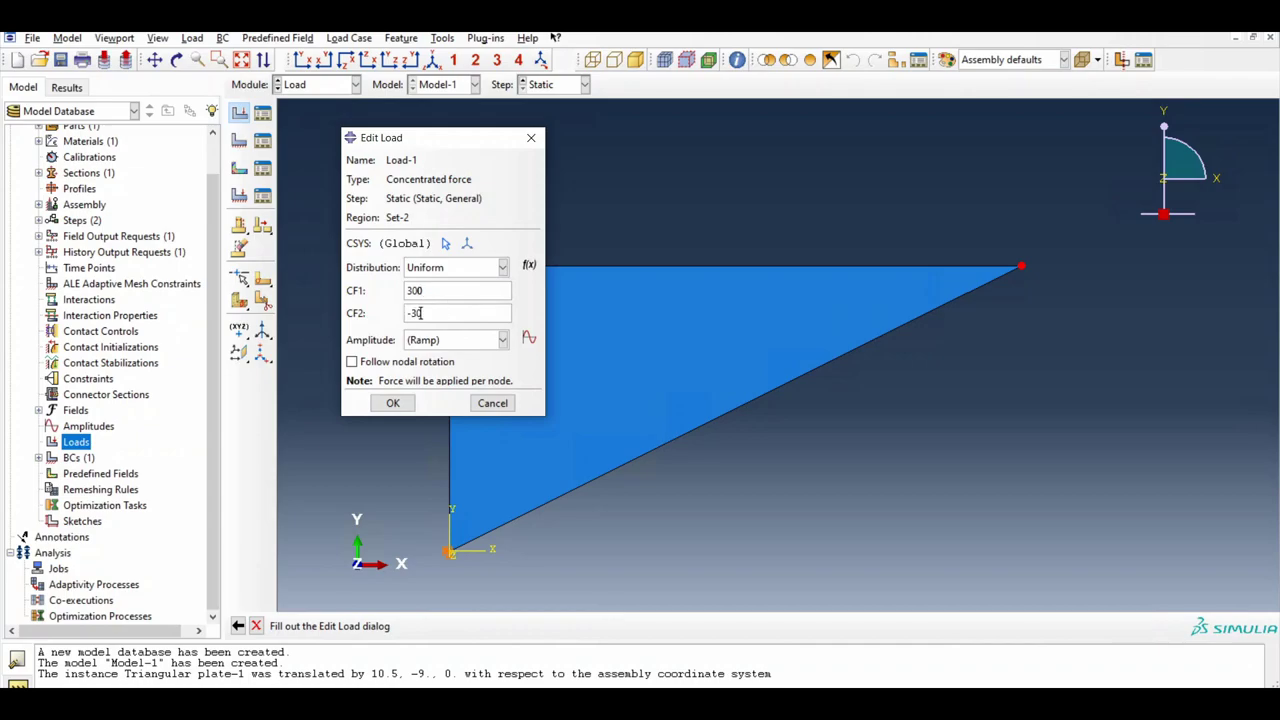
click(392, 403)
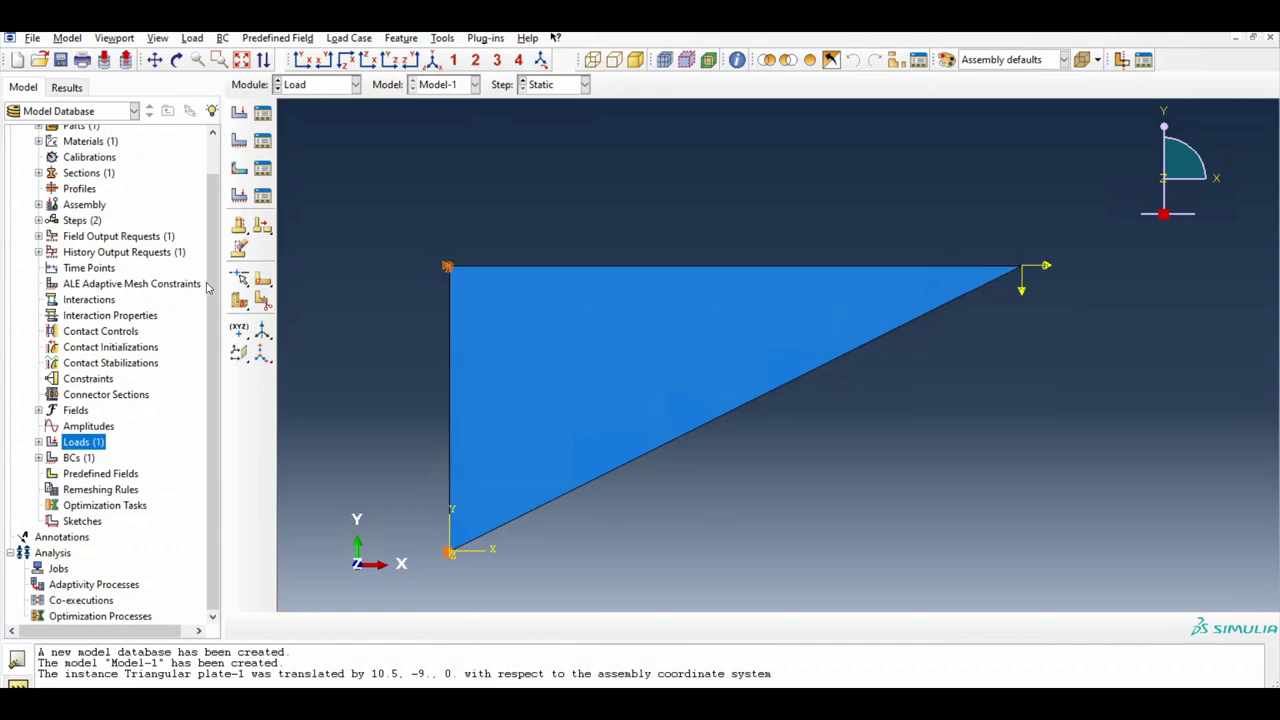
Step: Switch to the Mesh module for the Triangular plate part and set its mesh controls to the Structured technique with quad-dominated elements
scroll(218, 172, up, 2)
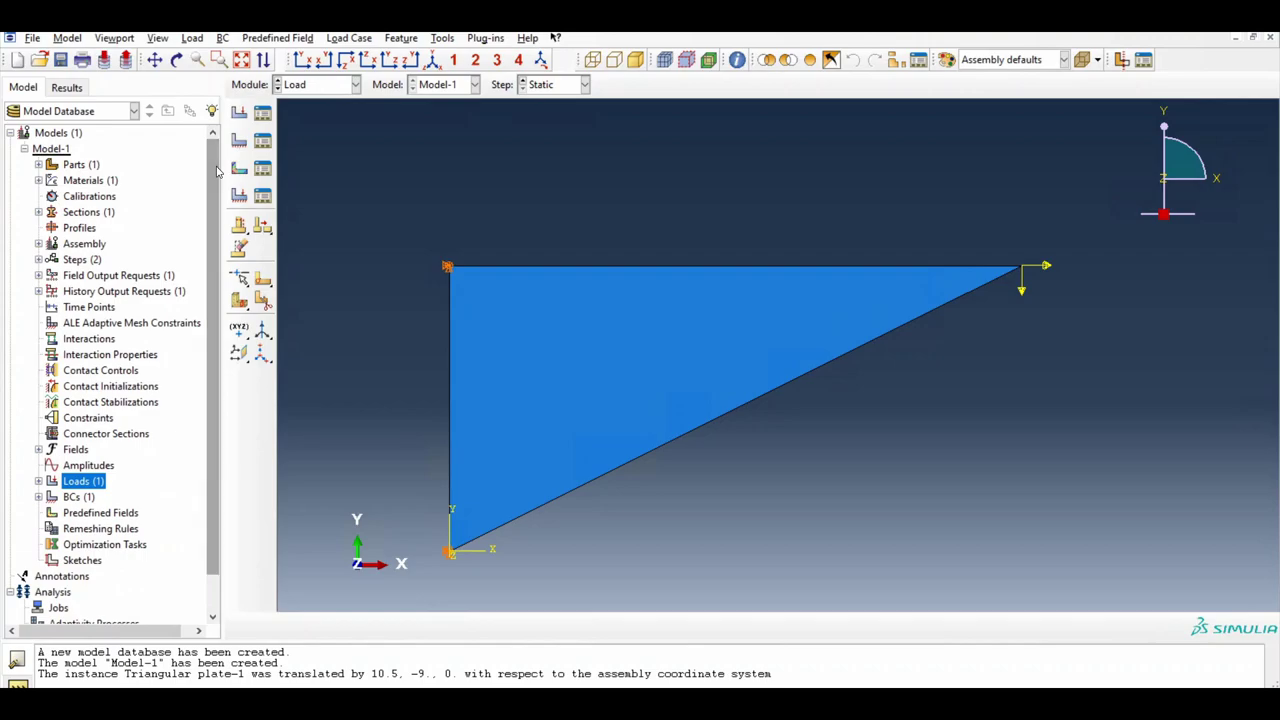
click(346, 85)
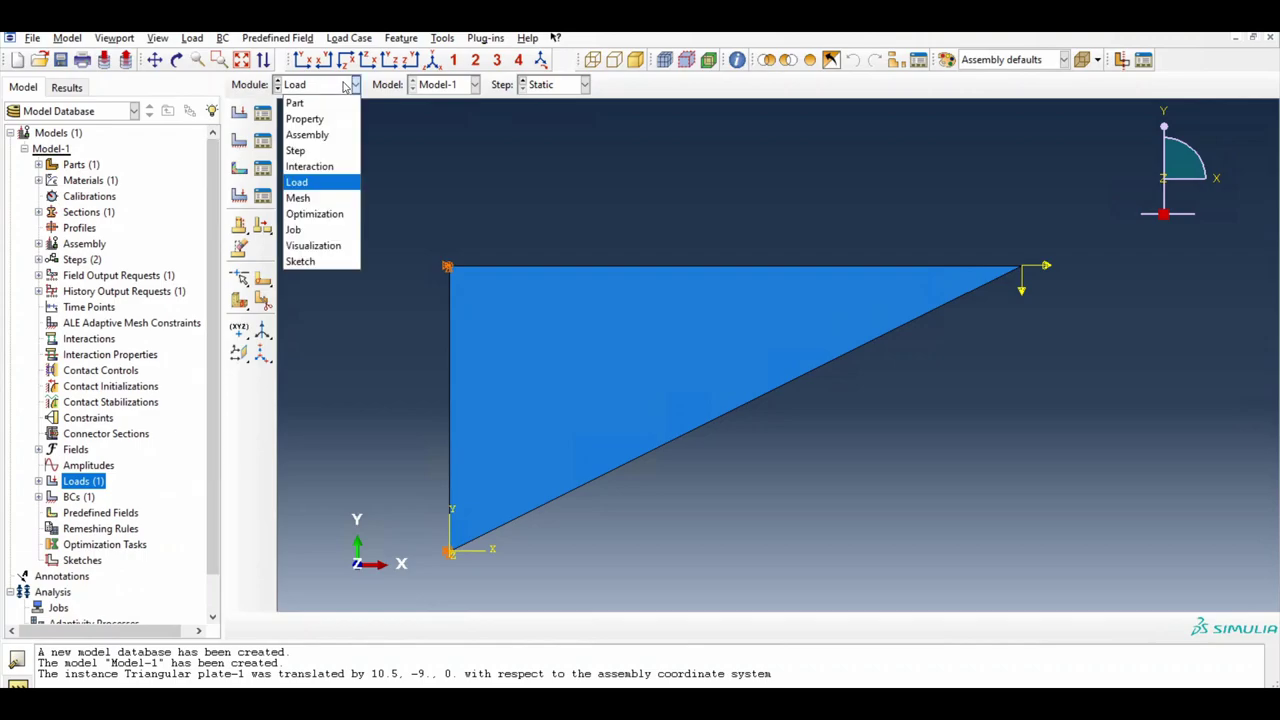
click(324, 196)
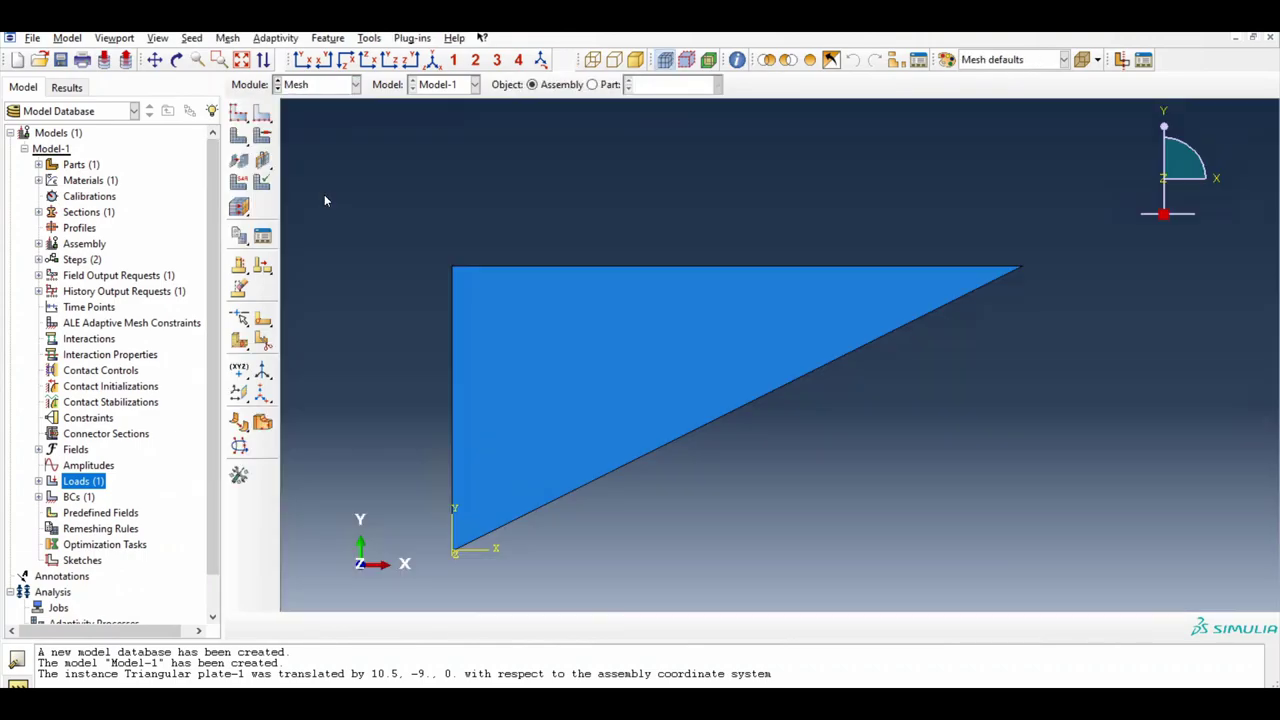
click(592, 84)
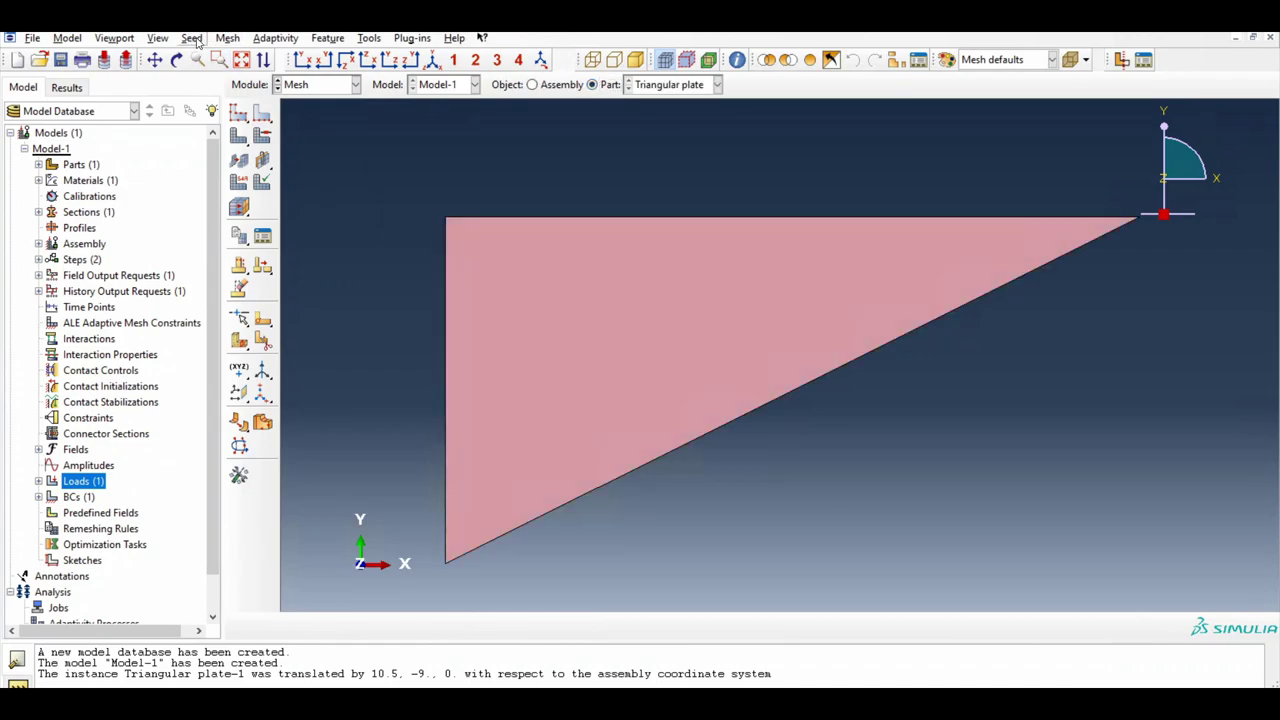
click(228, 38)
click(241, 57)
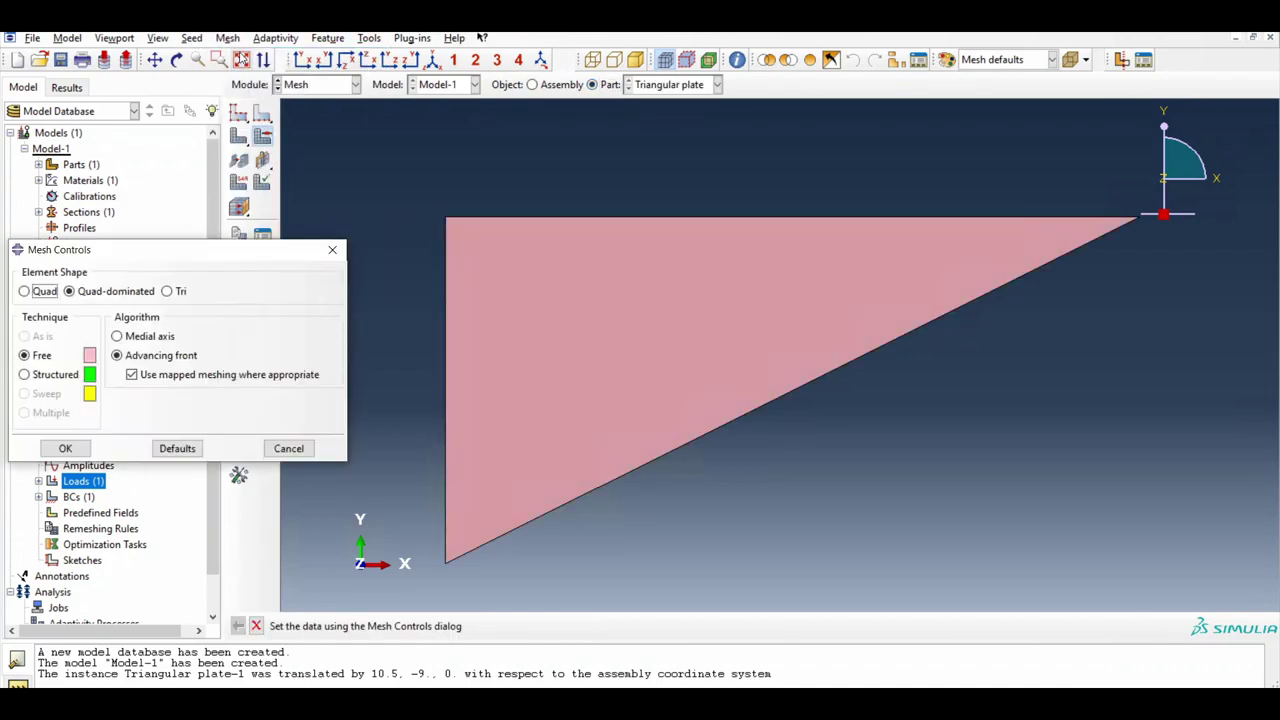
click(56, 377)
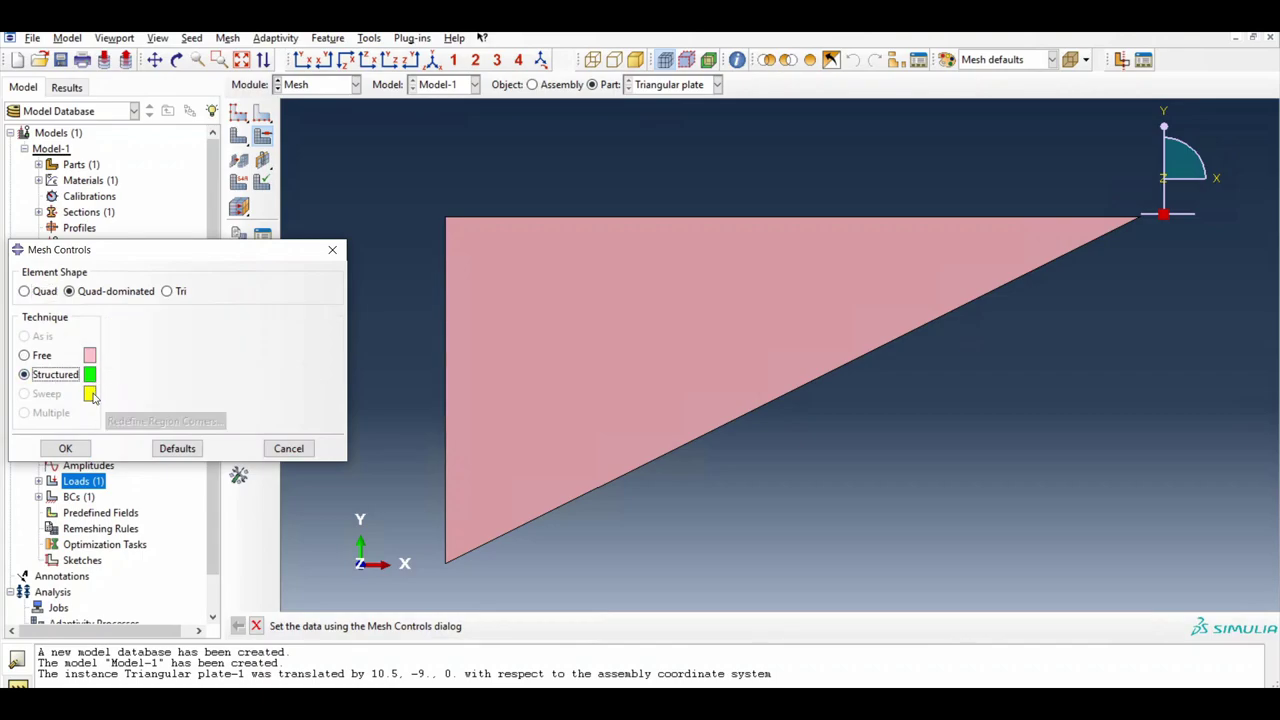
click(64, 448)
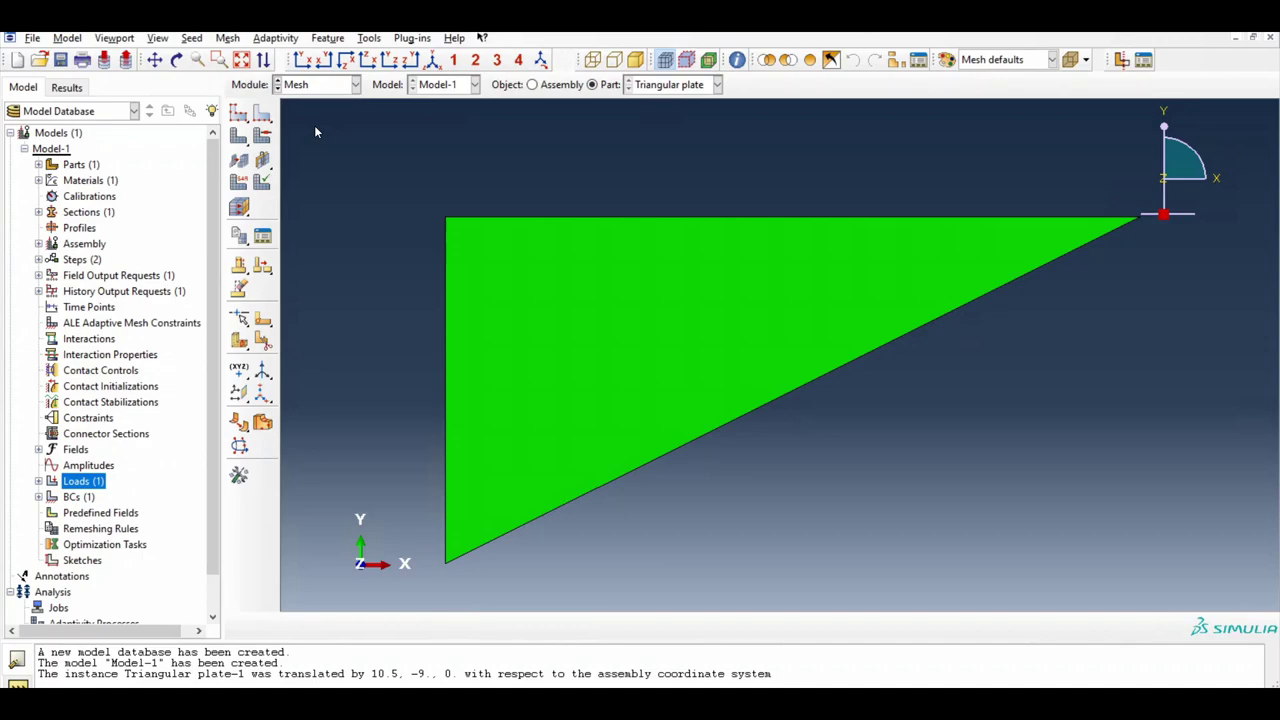
Step: Assign the whole plate a Standard, linear element type from the Plane Stress family with reduced integration
click(227, 39)
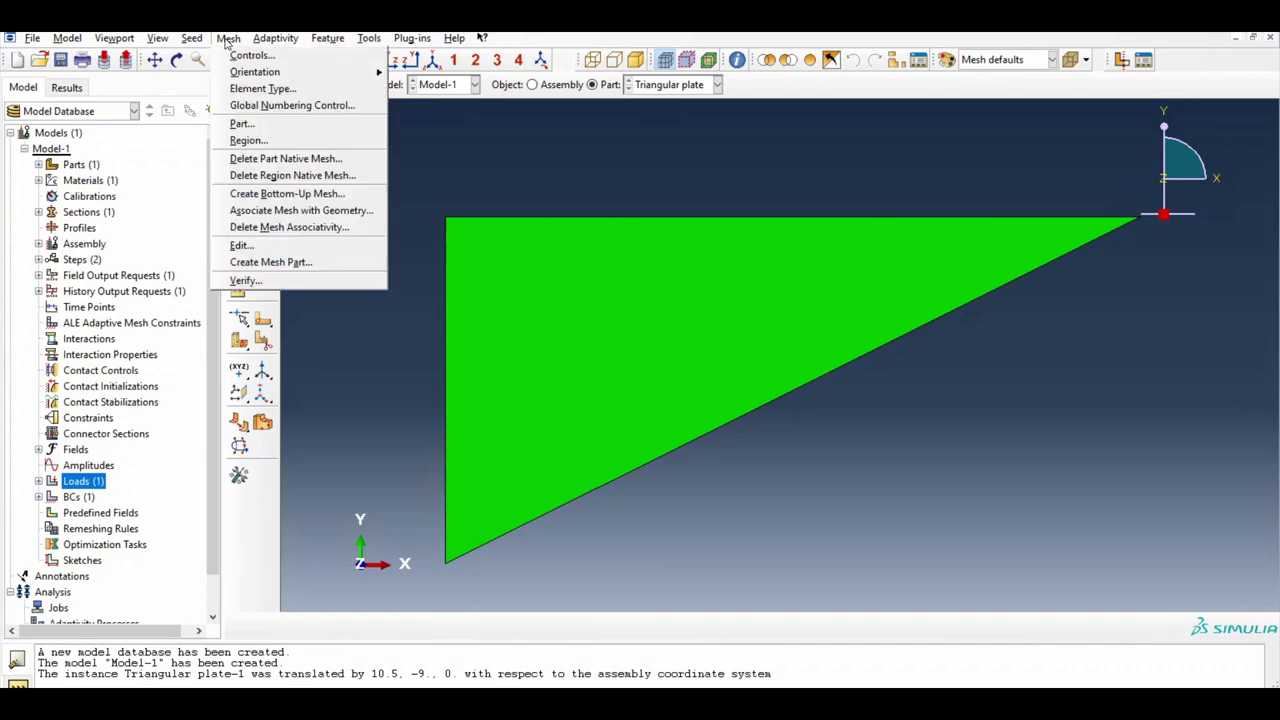
click(245, 89)
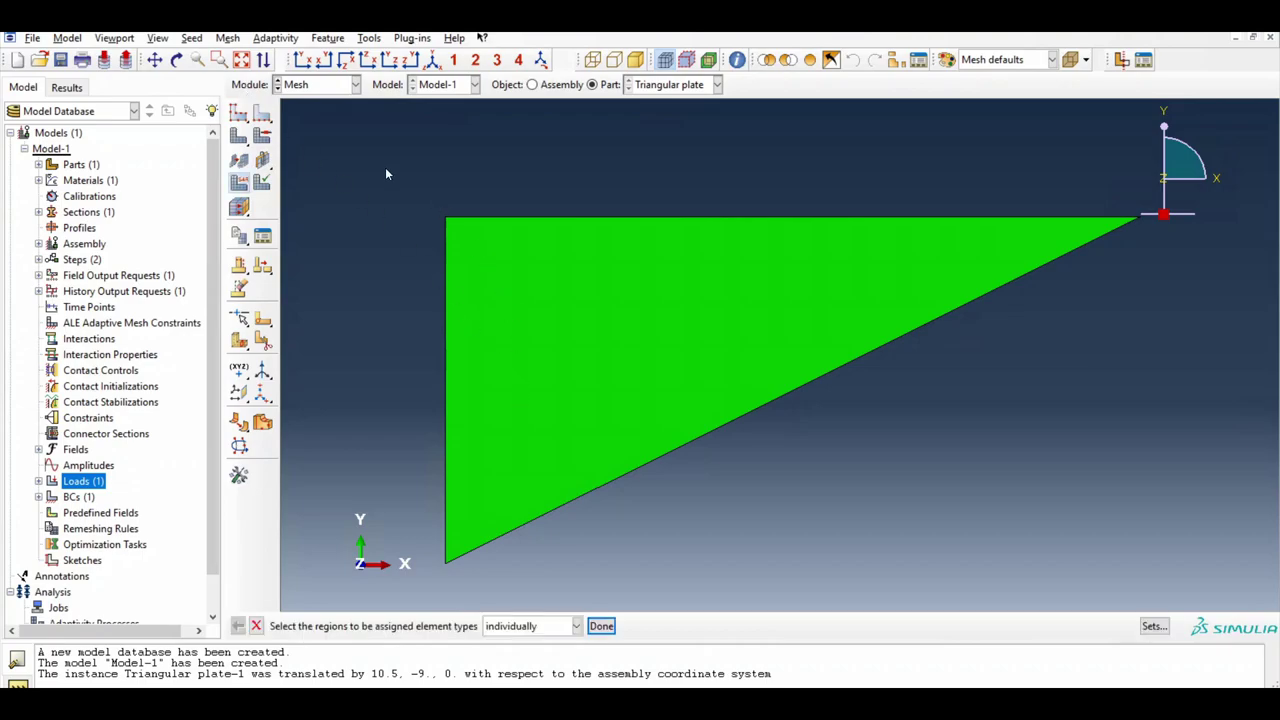
drag(372, 158, 1208, 576)
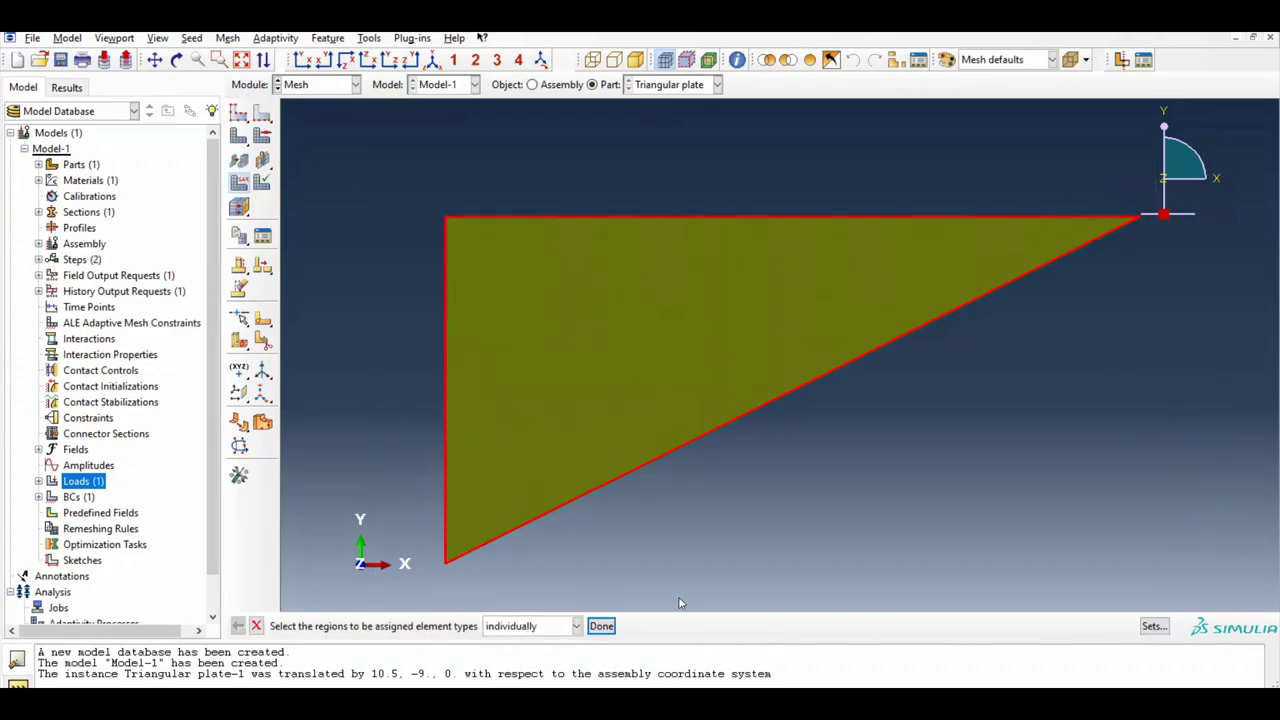
click(602, 626)
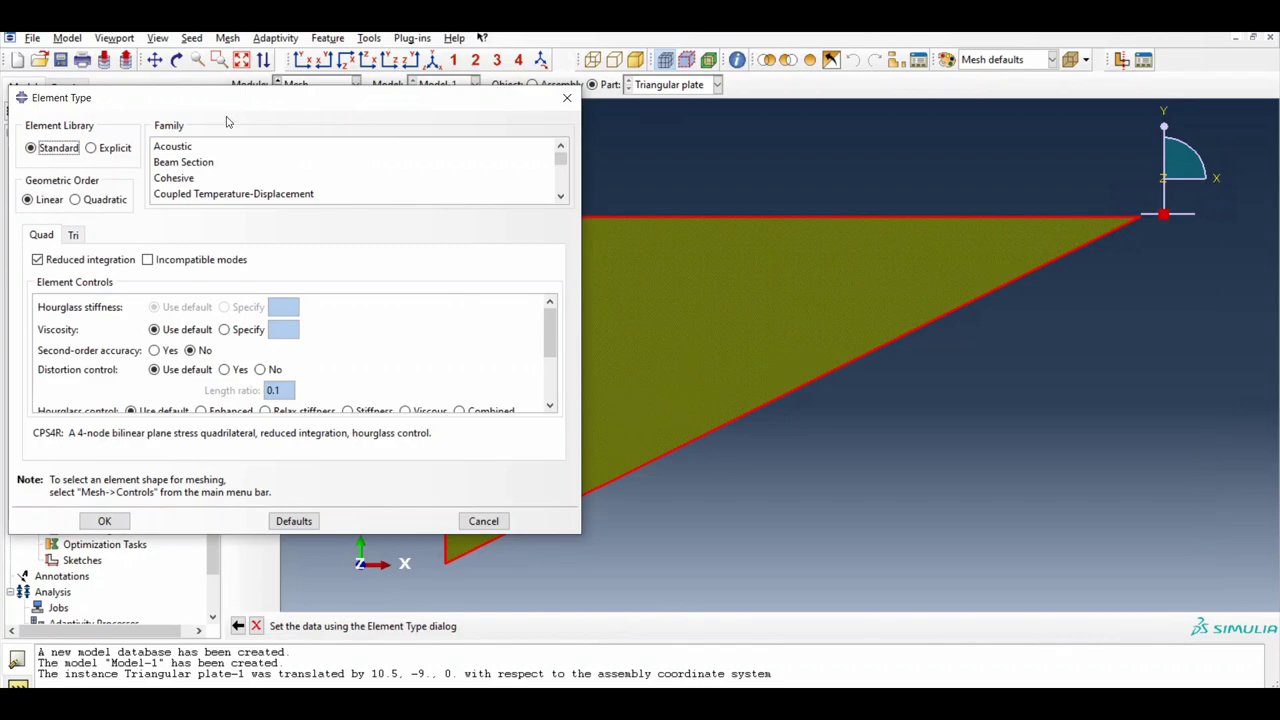
drag(219, 109, 534, 155)
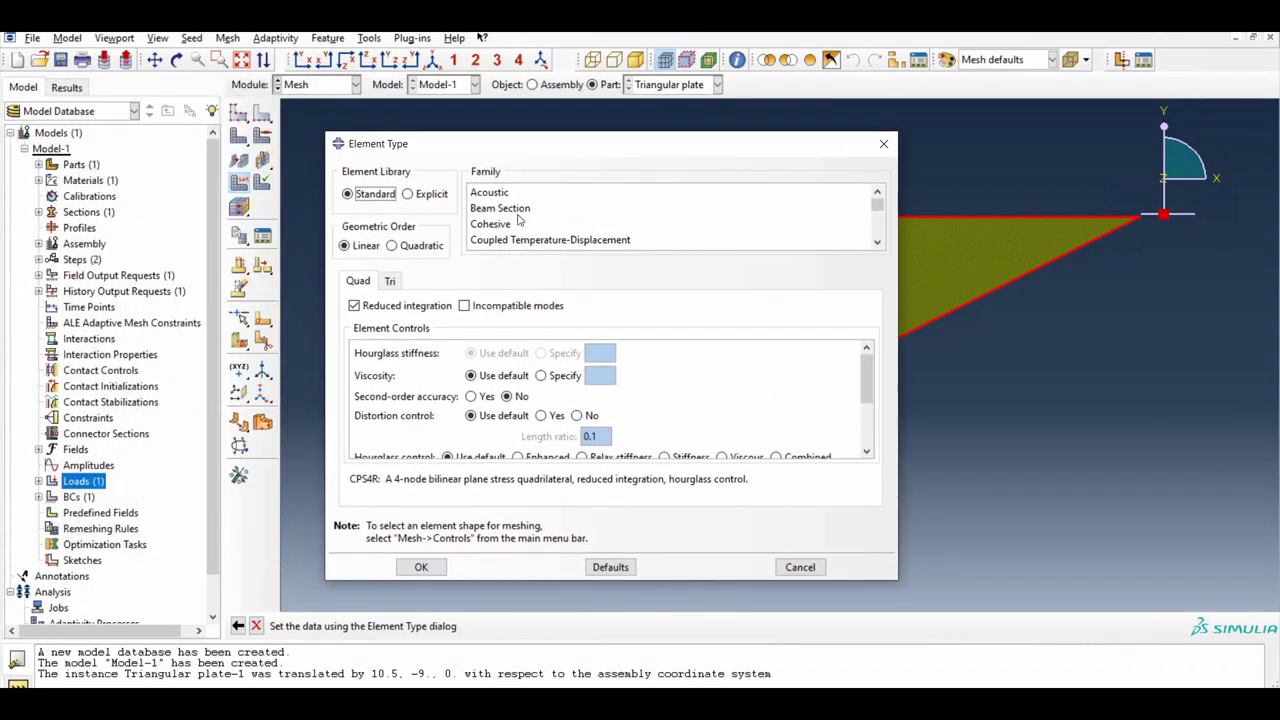
scroll(516, 214, down, 3)
click(518, 222)
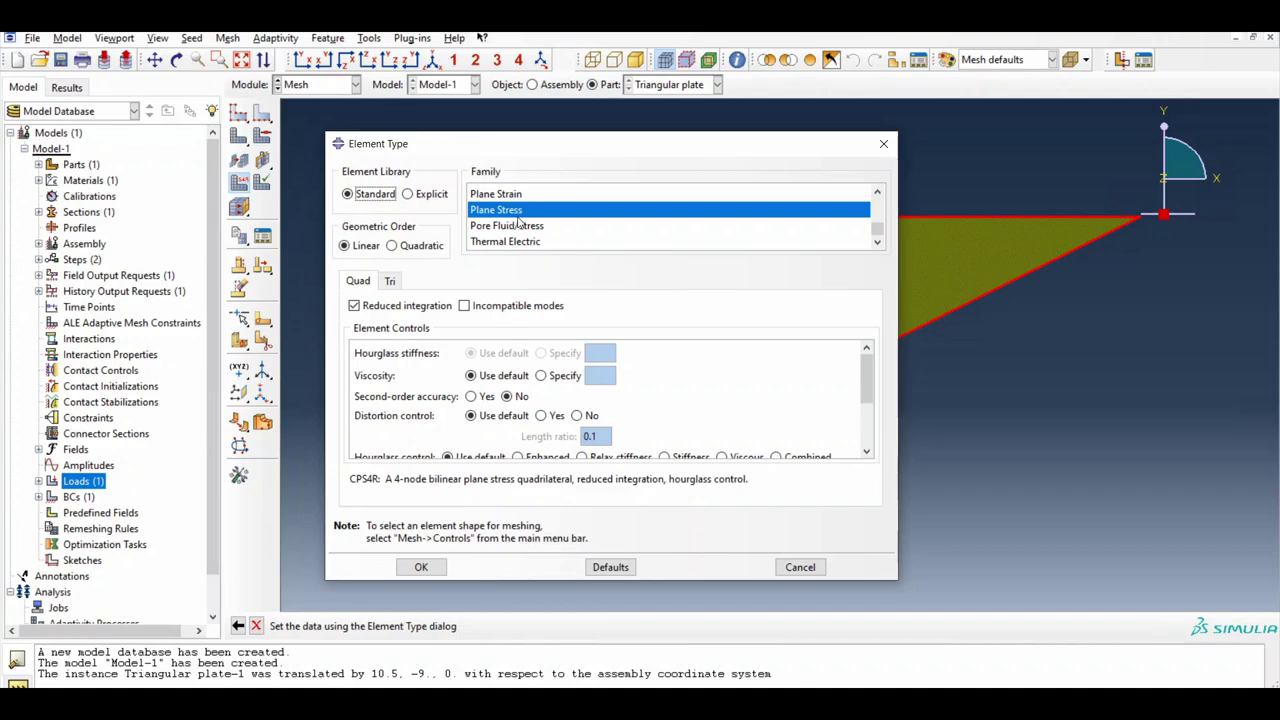
click(440, 570)
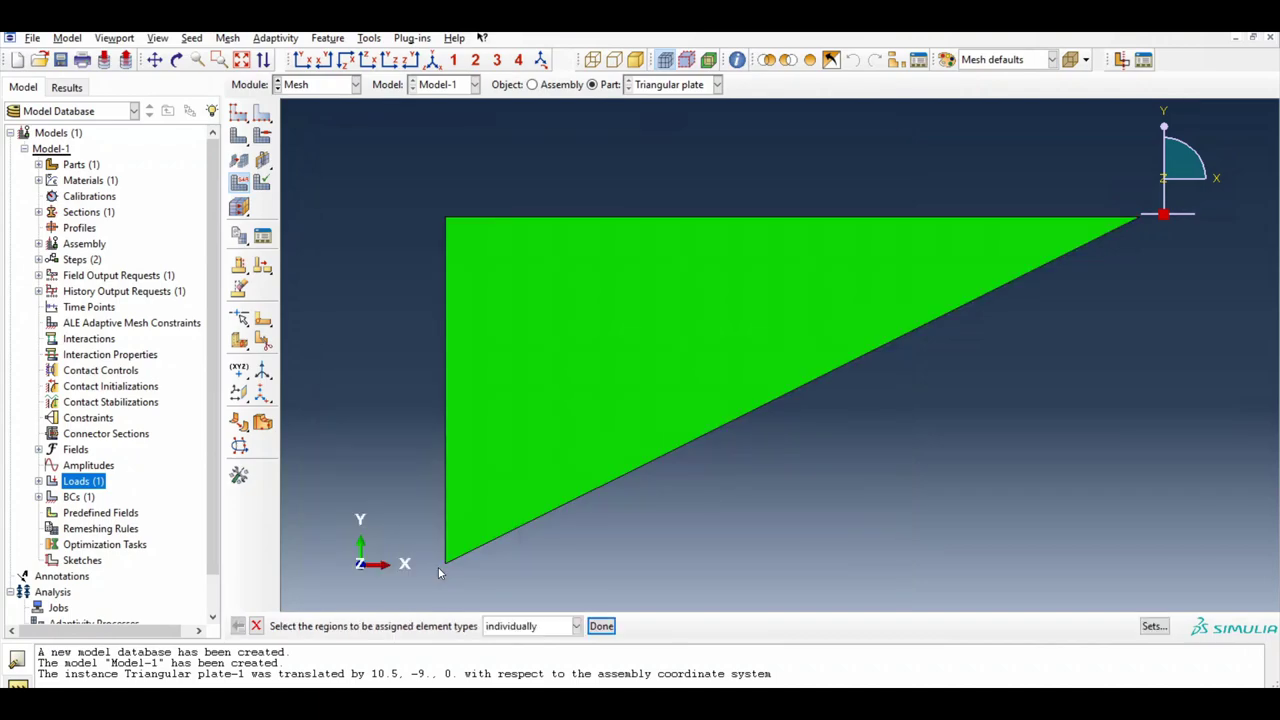
Step: Seed the plate with an approximate global size of 2, and refine the global size to 1
click(192, 38)
click(207, 56)
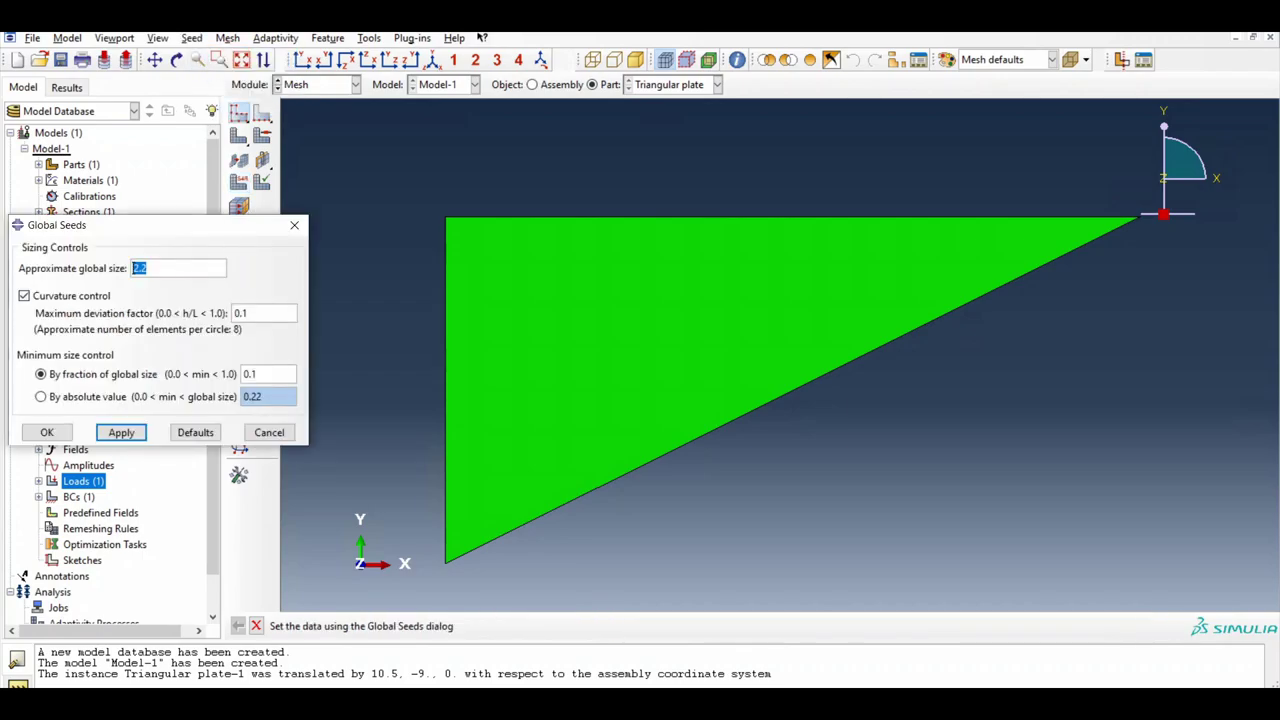
key(shift+Right)
key(BackSpace)
click(121, 432)
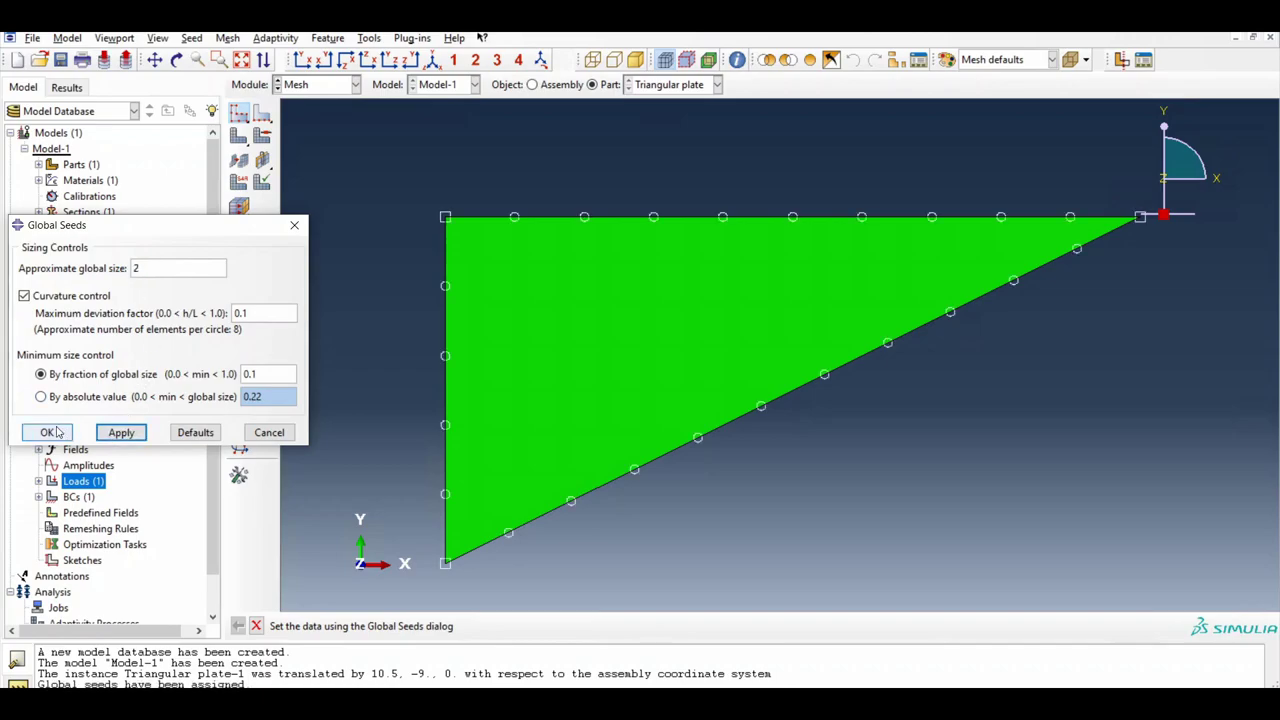
text(1)
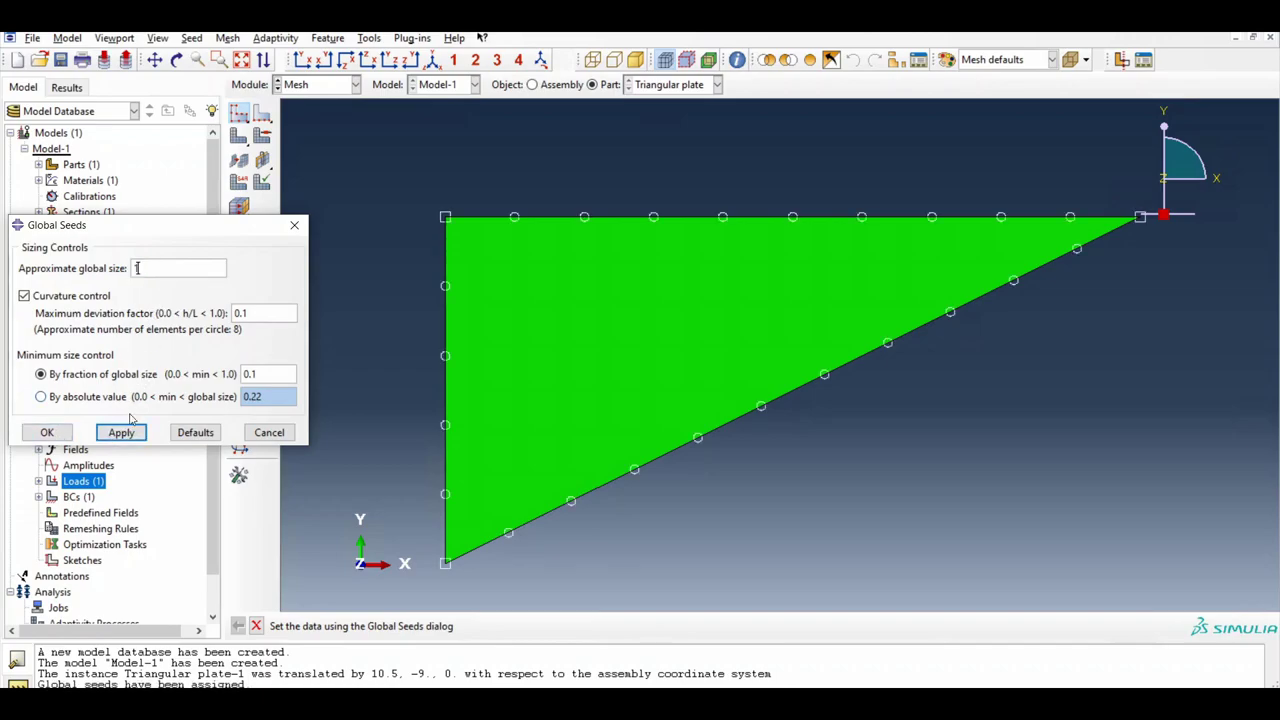
click(121, 432)
click(47, 432)
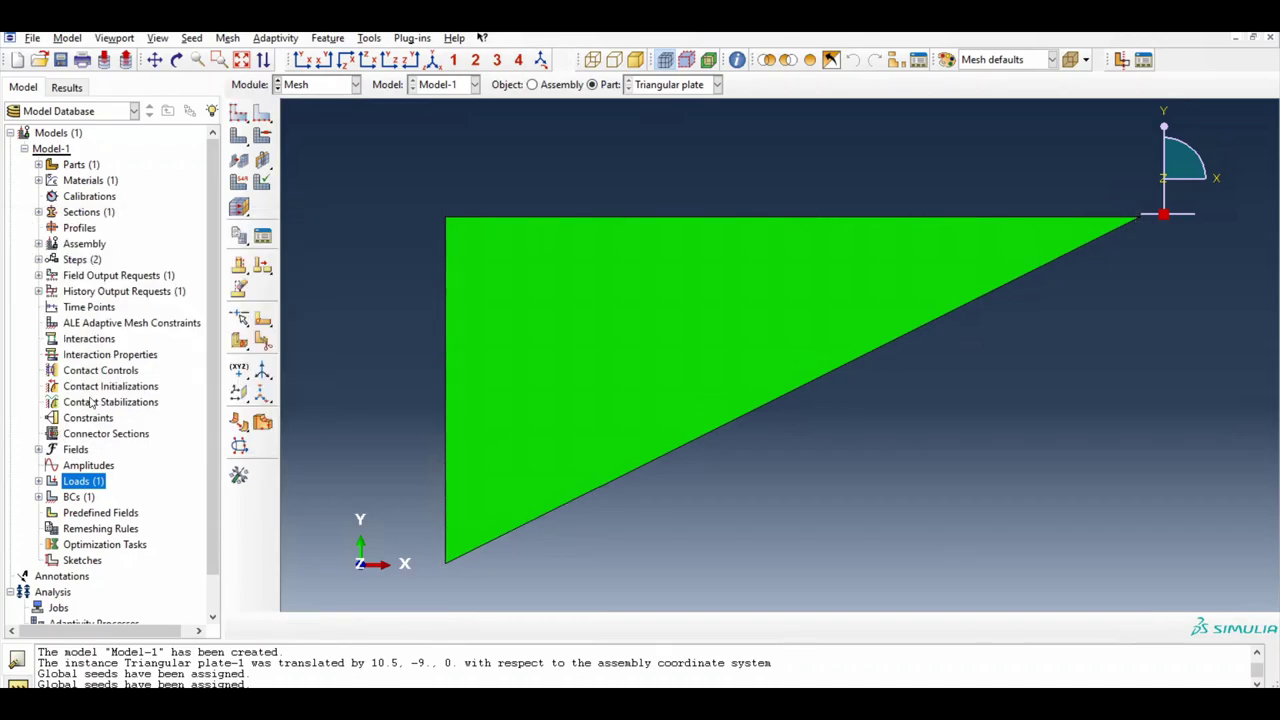
Step: Generate the structured mesh on the triangular plate
click(228, 38)
click(245, 124)
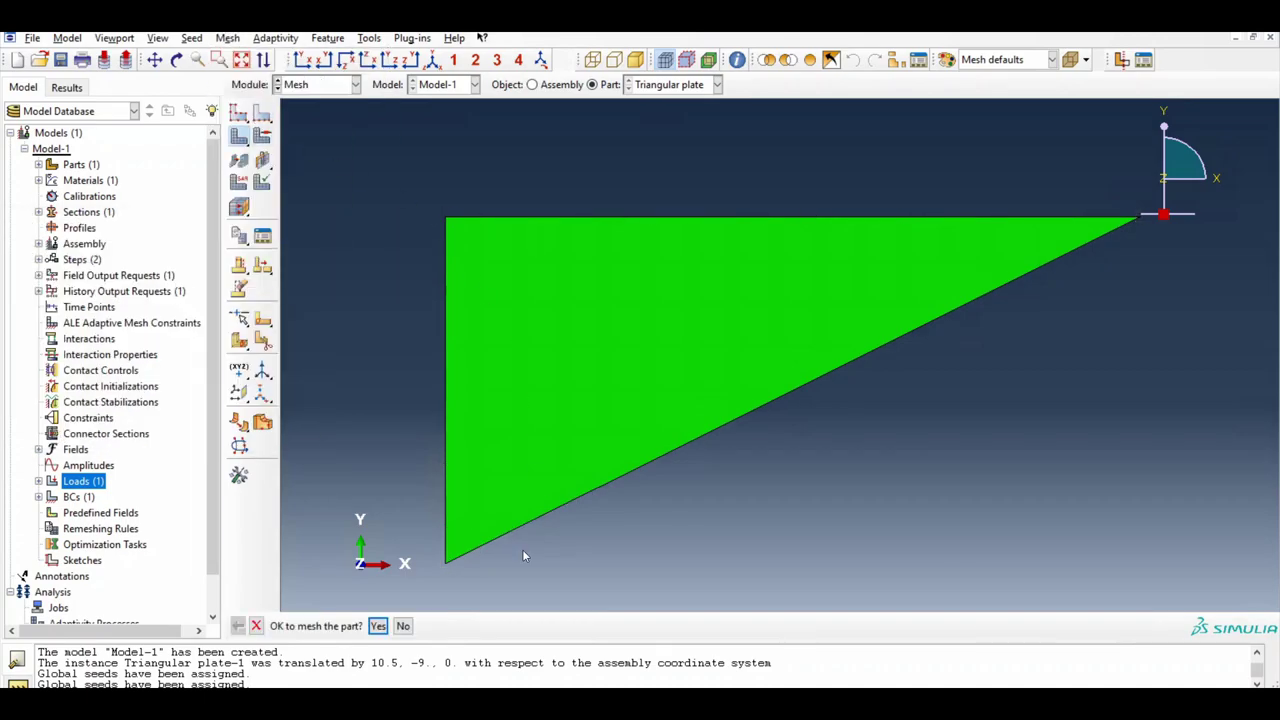
click(379, 624)
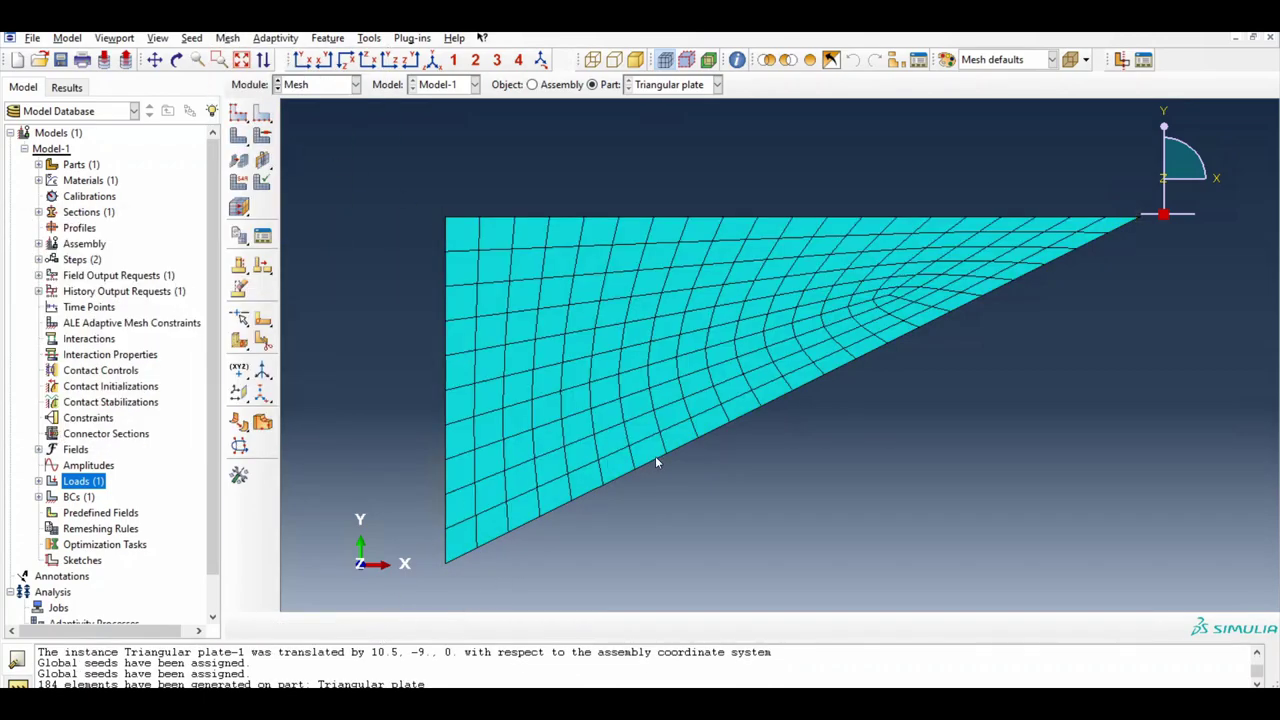
Step: Change the plate's mesh controls to the Free technique, using quad-dominated elements and the Advancing front algorithm with mapped meshing
click(326, 88)
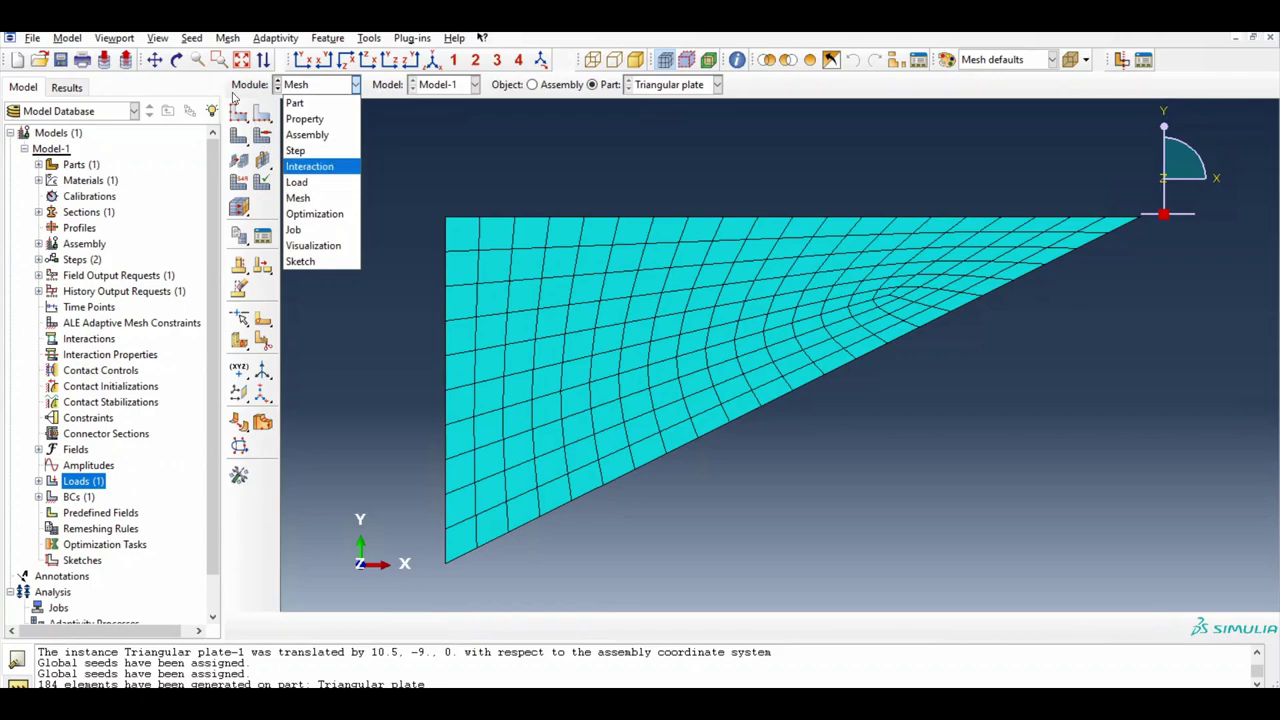
click(204, 46)
click(192, 38)
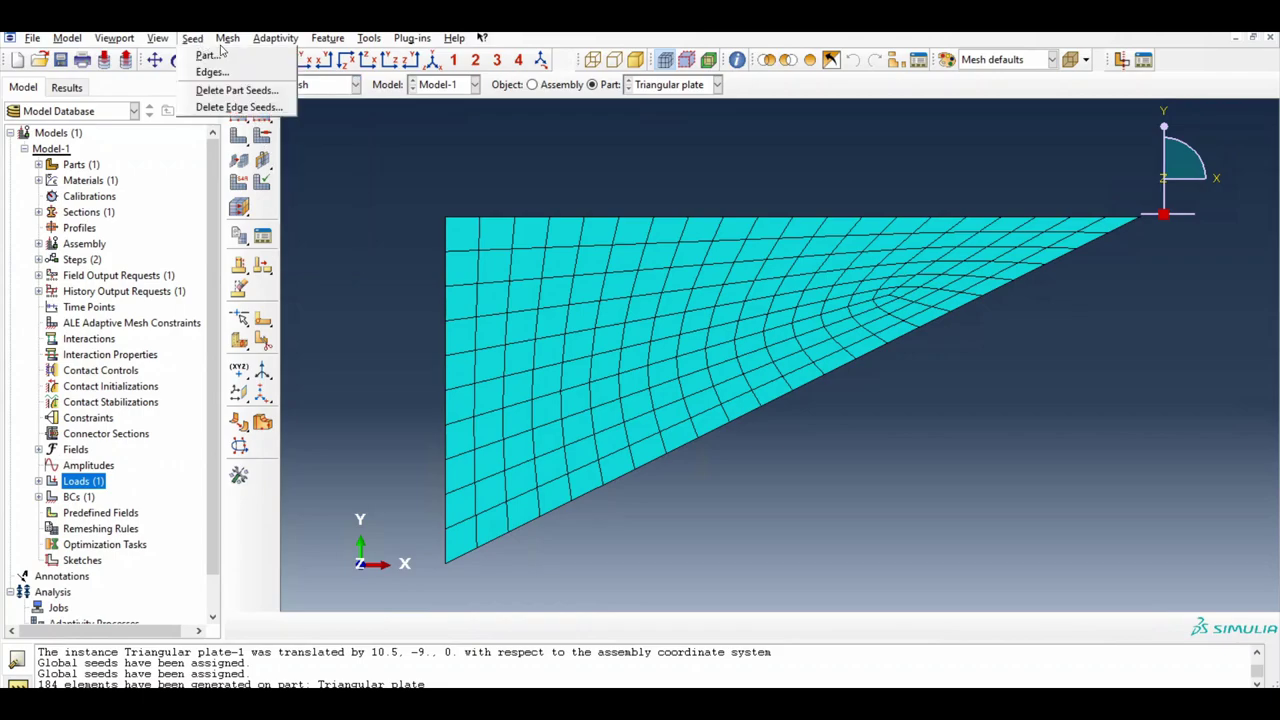
click(248, 54)
drag(231, 254, 291, 206)
click(104, 310)
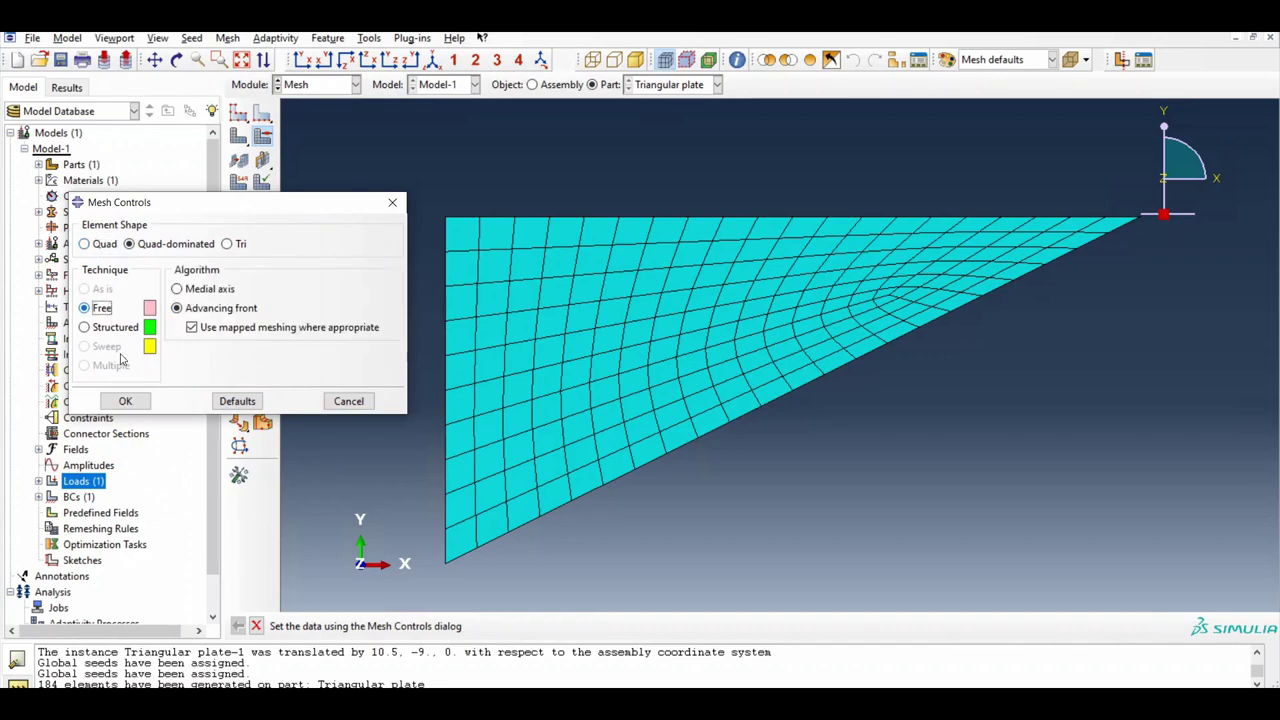
click(125, 401)
click(96, 268)
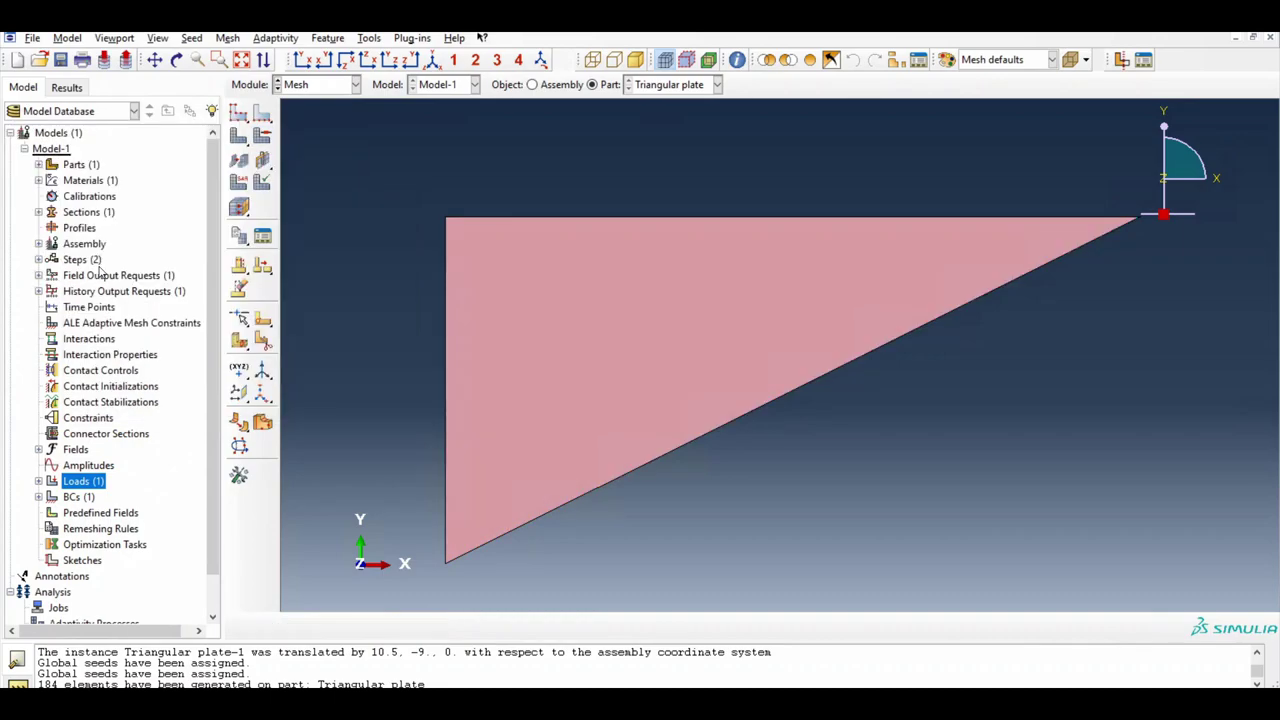
Step: Accept the global seed size of 1, generate the free mesh on the plate and save the model database
click(192, 38)
click(205, 56)
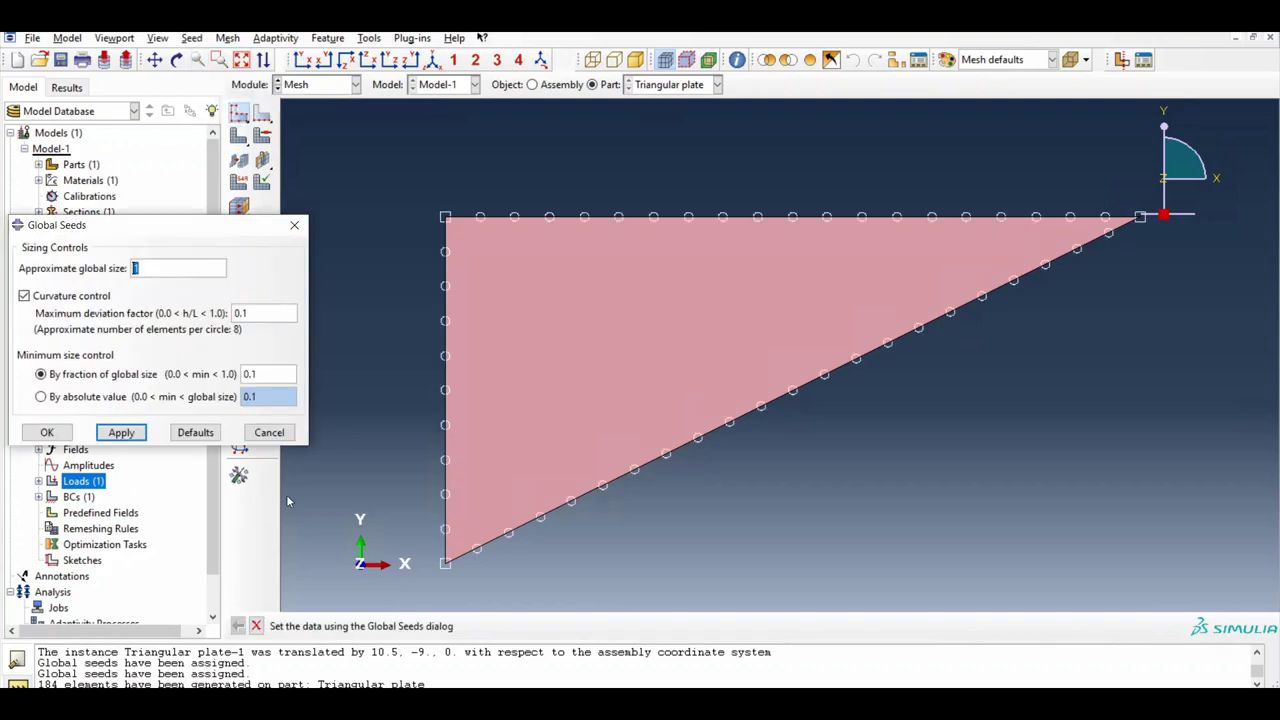
click(66, 433)
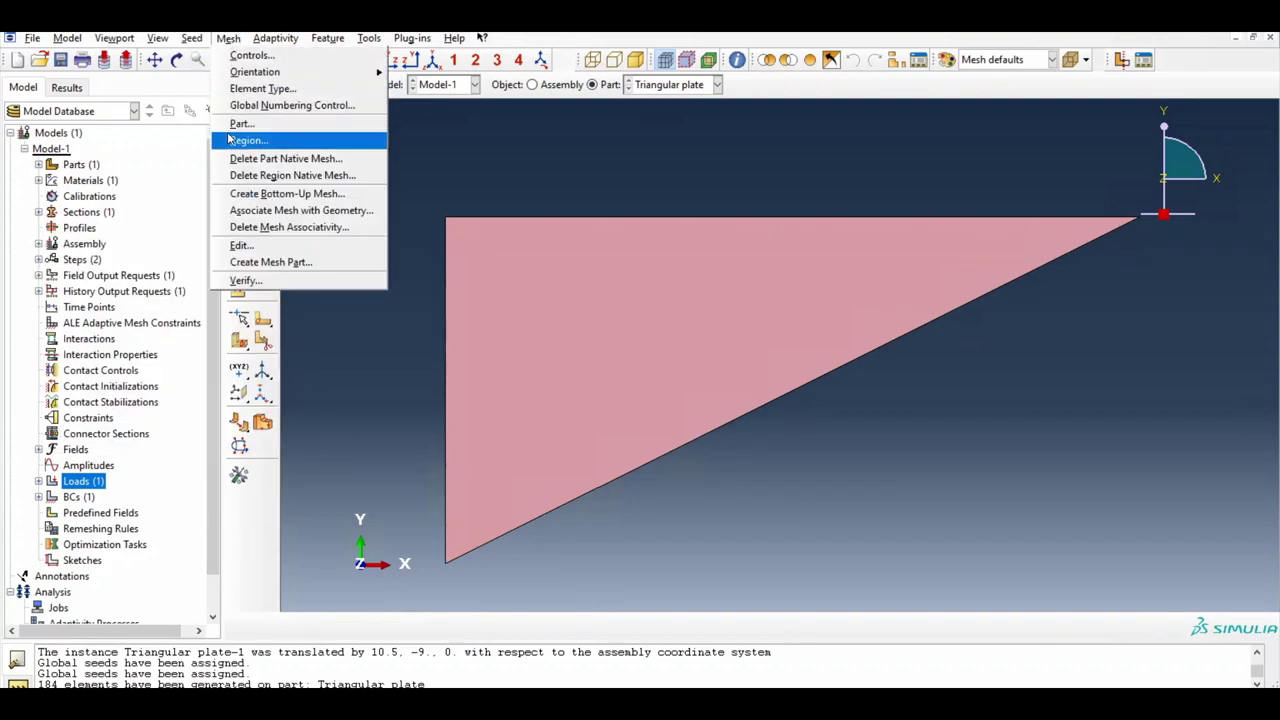
click(238, 124)
click(377, 626)
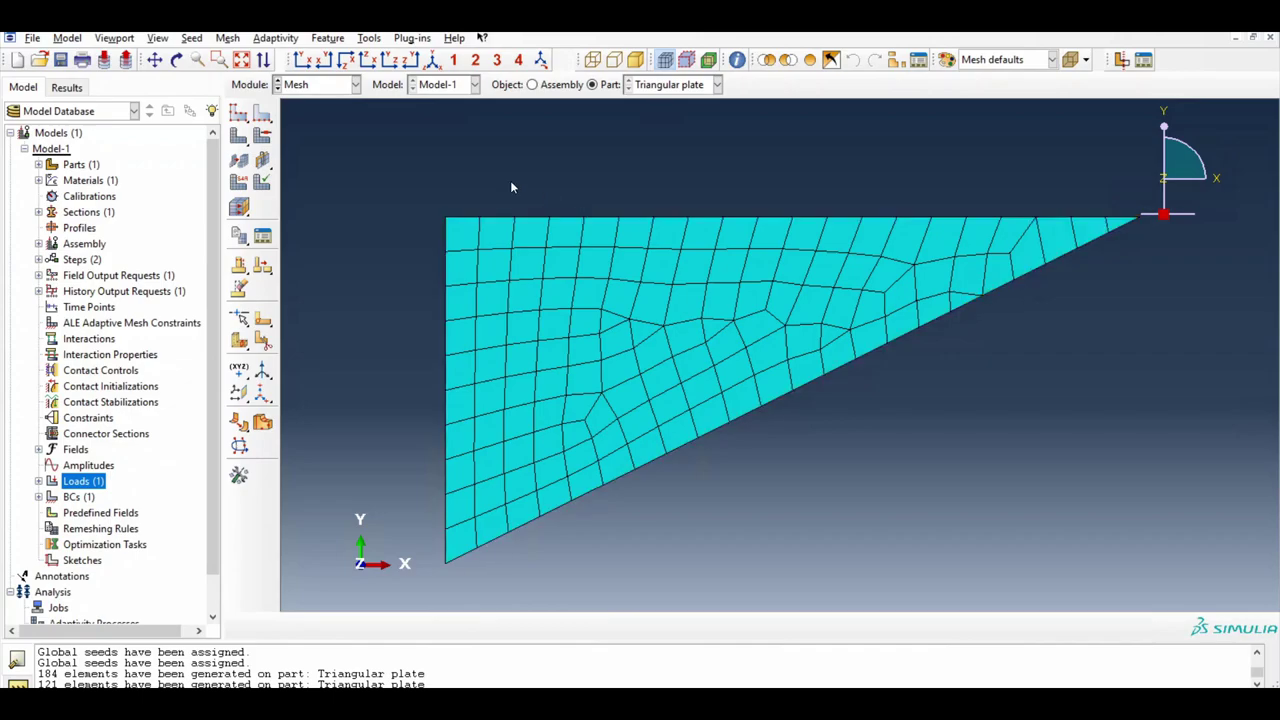
click(60, 59)
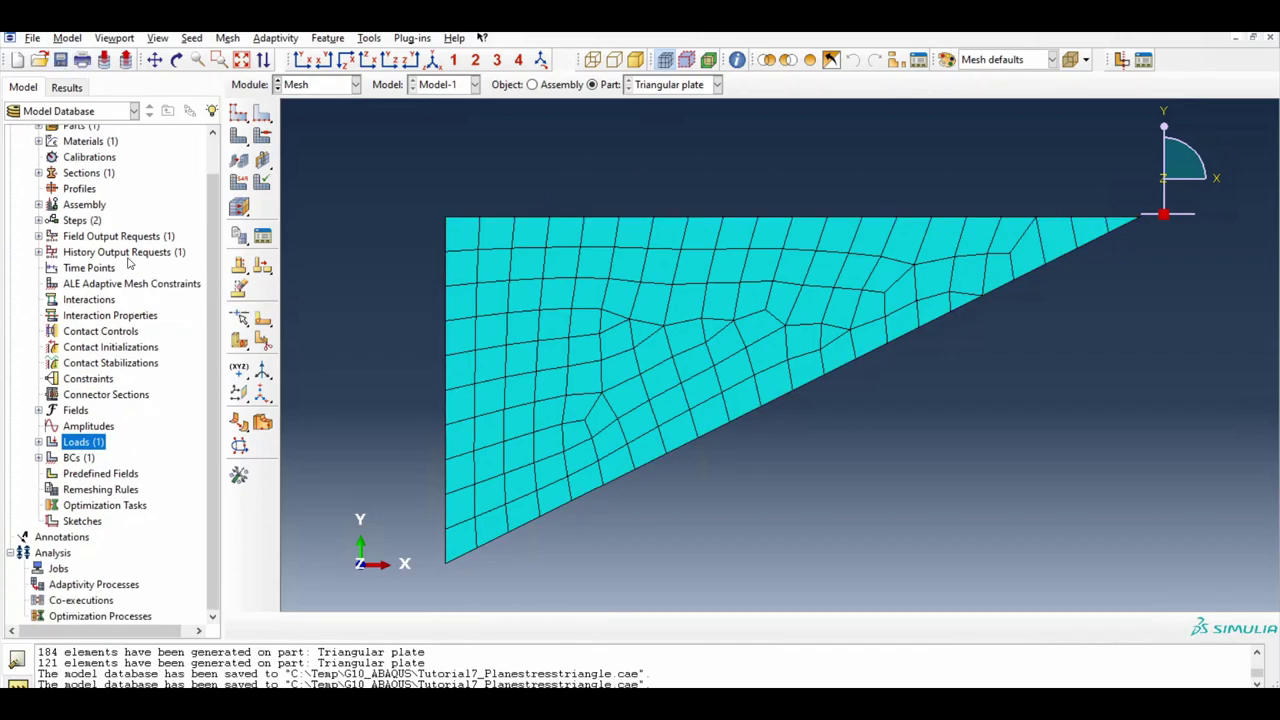
Step: Review the F-Output-1 field output request's frequency and output variables, and accept its settings
click(39, 236)
double_click(86, 252)
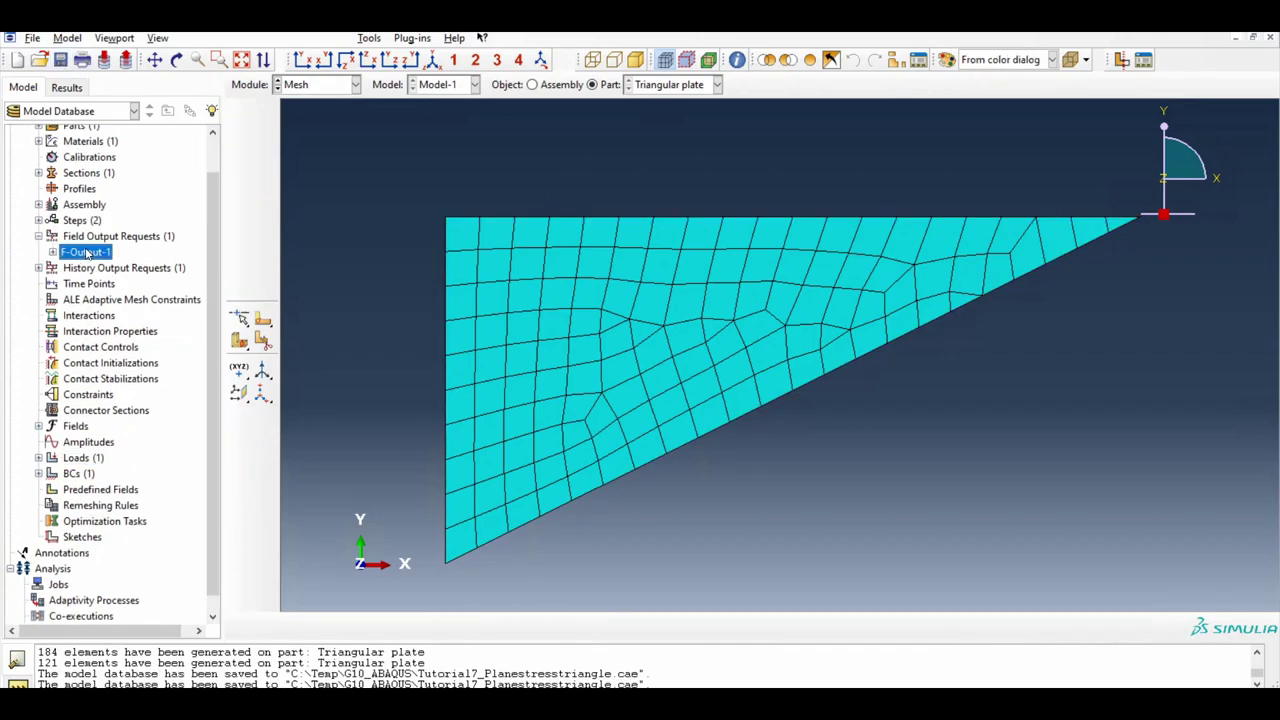
click(234, 264)
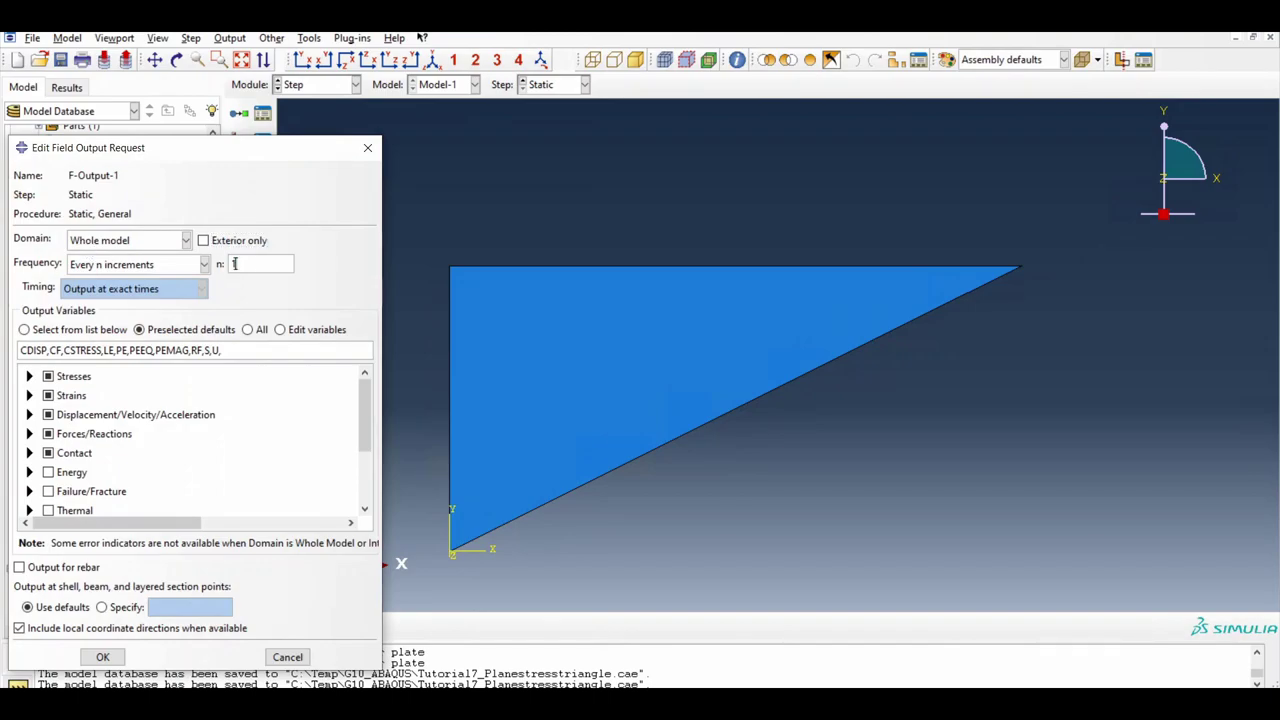
click(105, 656)
Step: Create an analysis job named PlaneStress_G10 with Model-1 as its source
scroll(127, 549, down, 1)
double_click(60, 570)
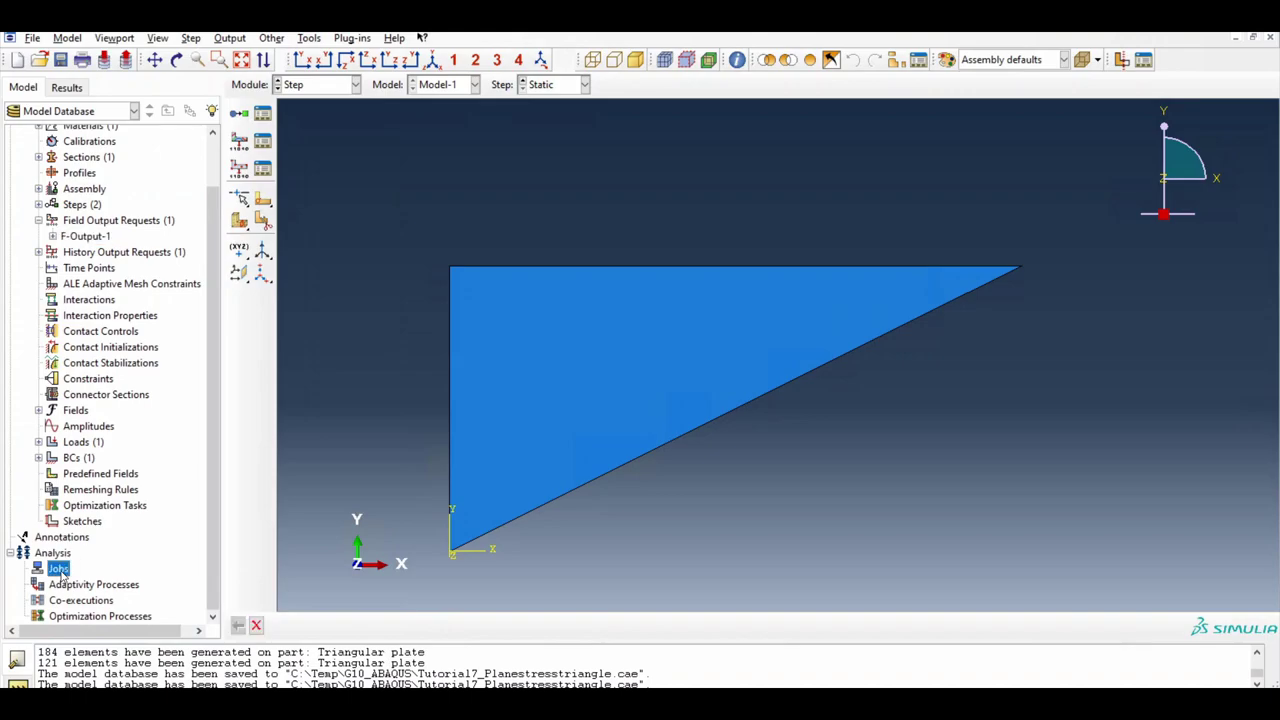
drag(97, 180, 537, 207)
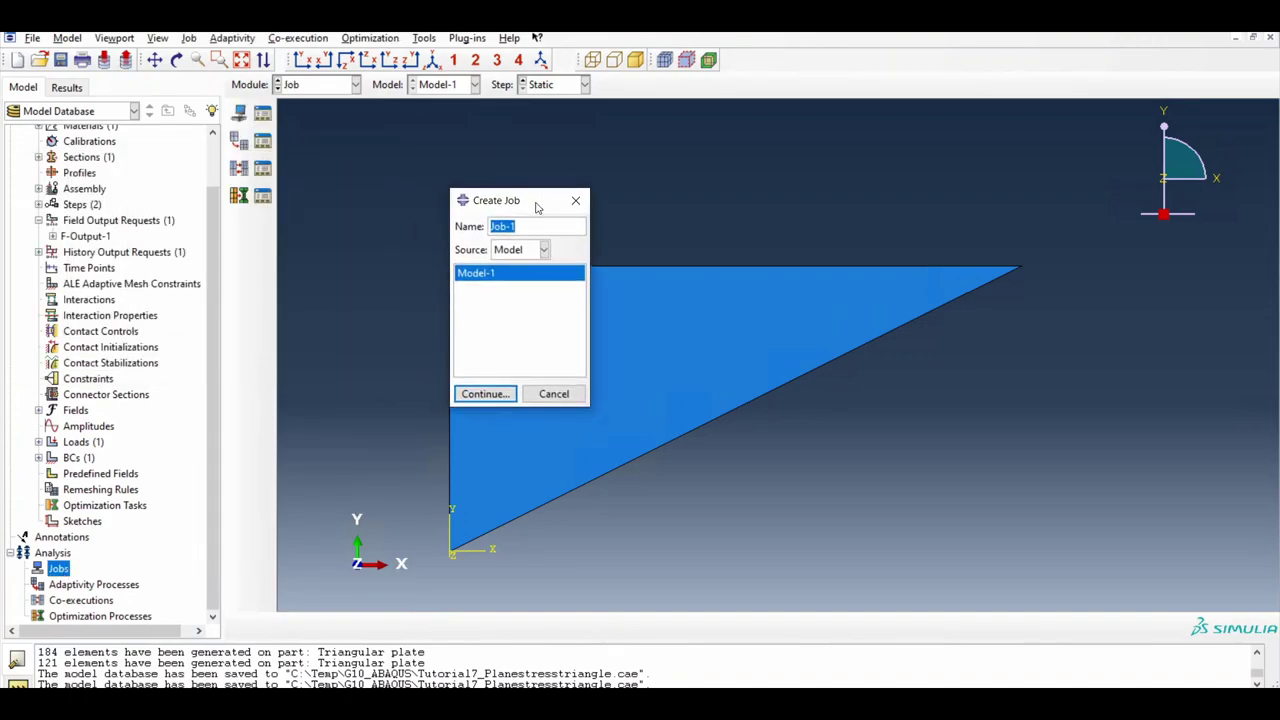
text(PlaneStress_G10)
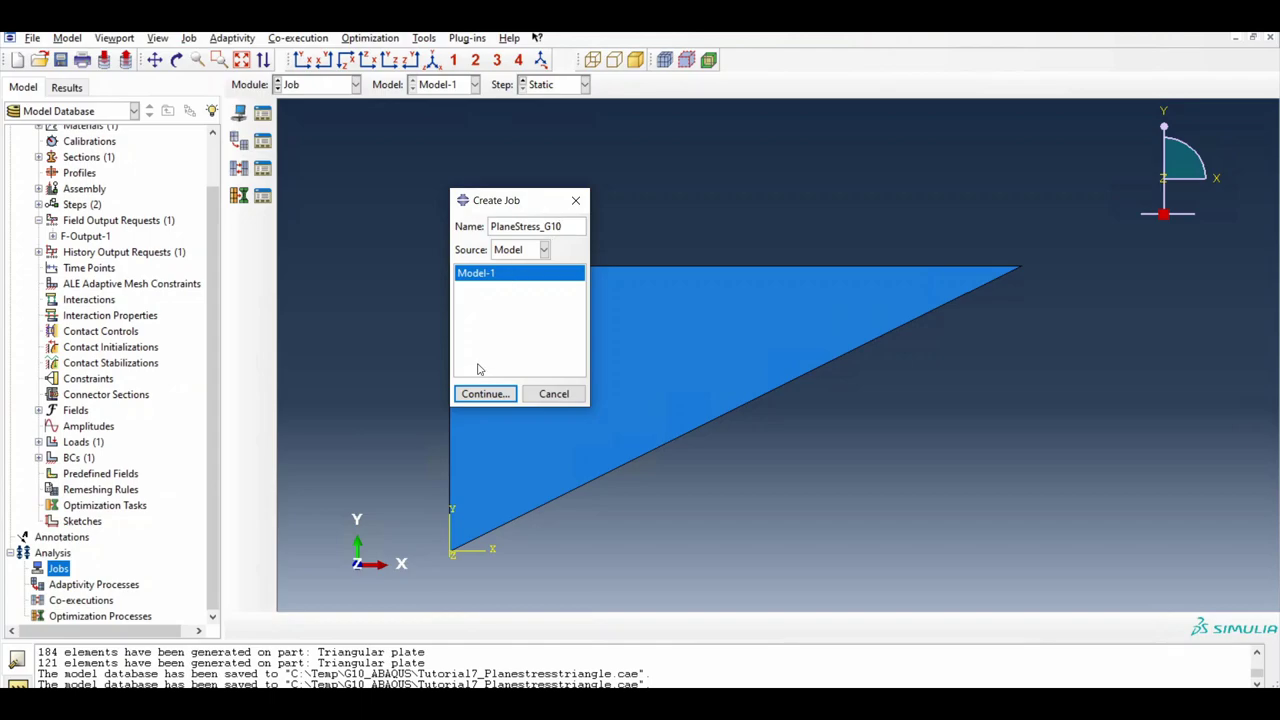
click(481, 393)
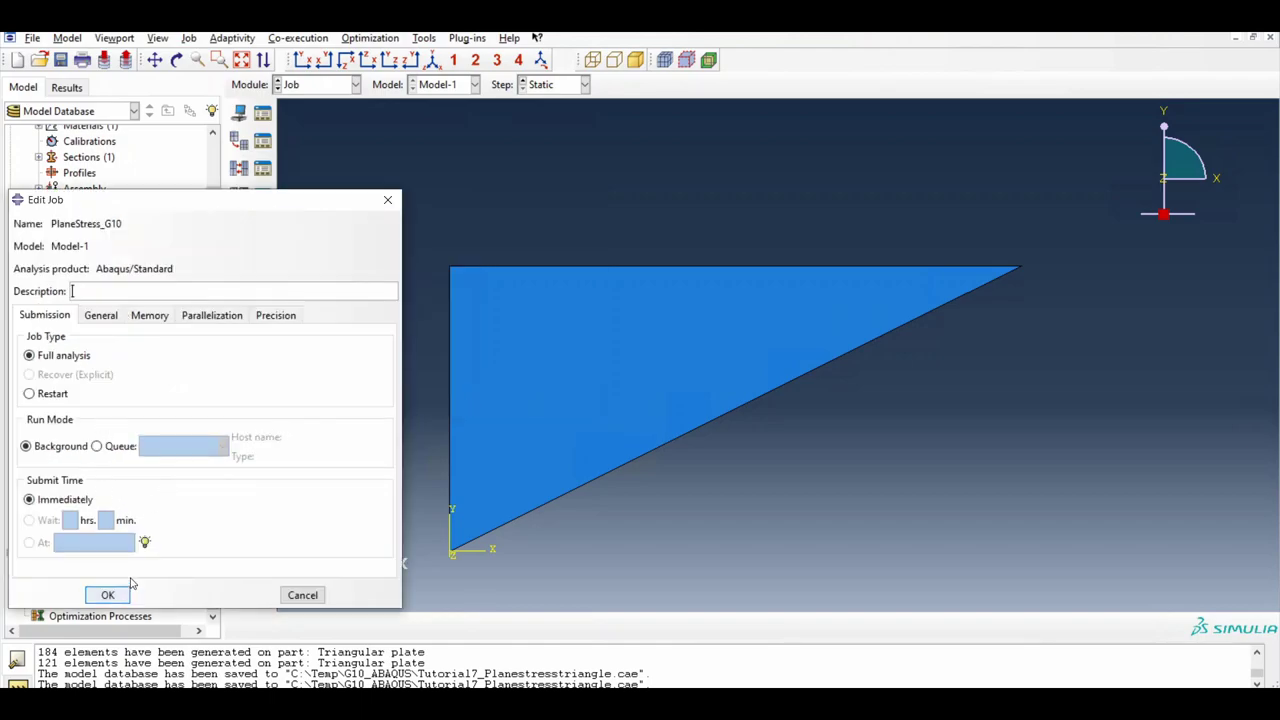
Step: Enable multiple processors in the job's parallelization settings and finish creating the job
click(211, 315)
click(24, 338)
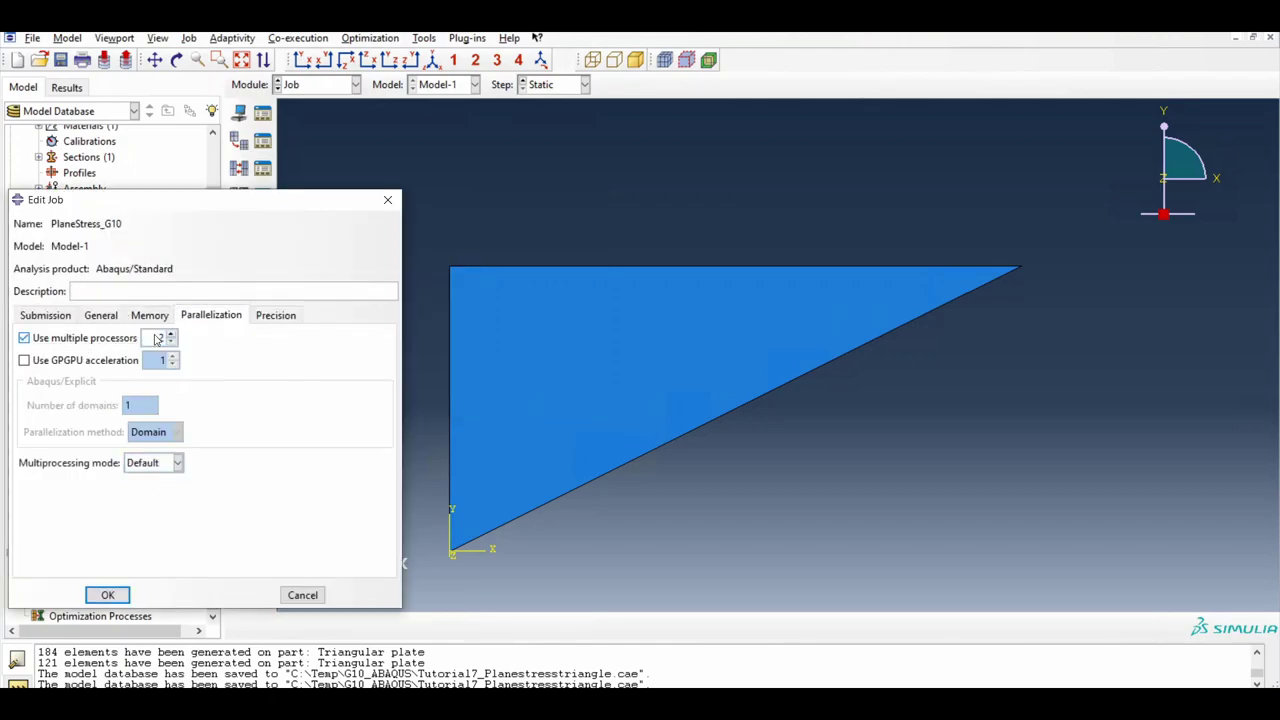
click(118, 597)
Step: Submit the PlaneStress_G10 job for analysis and monitor its progress until the run ends
click(24, 568)
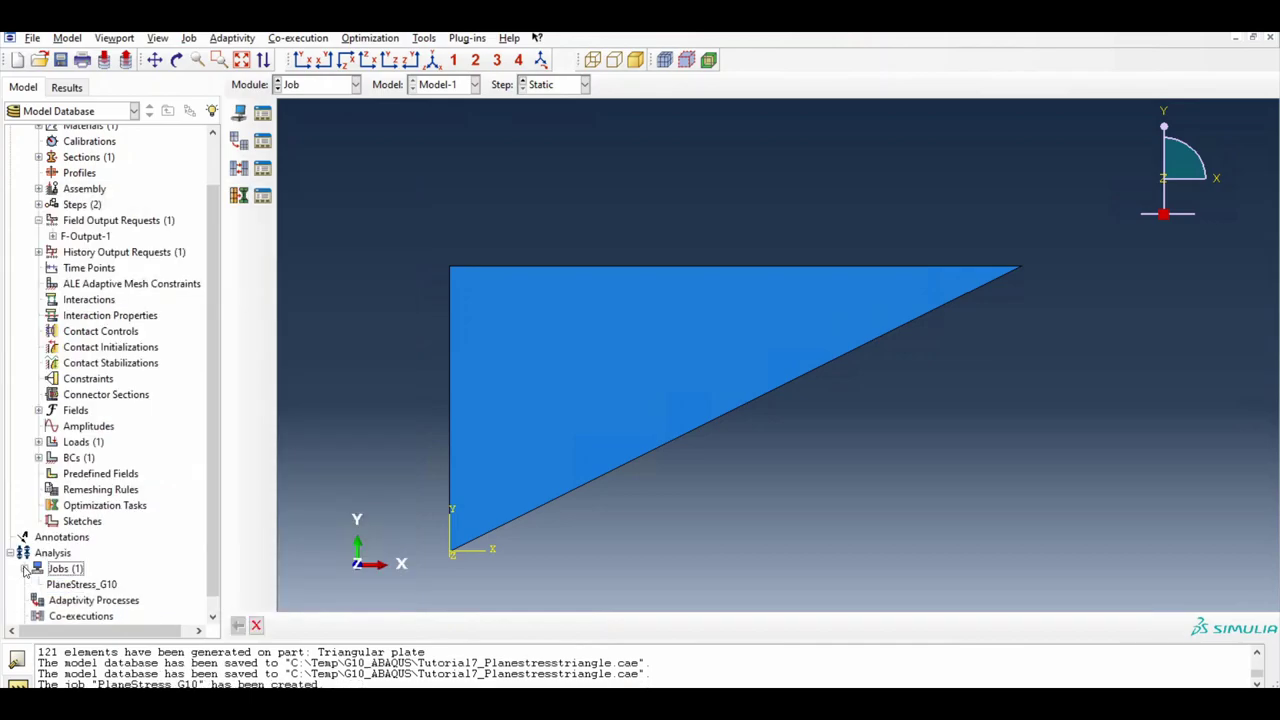
right_click(70, 584)
click(110, 600)
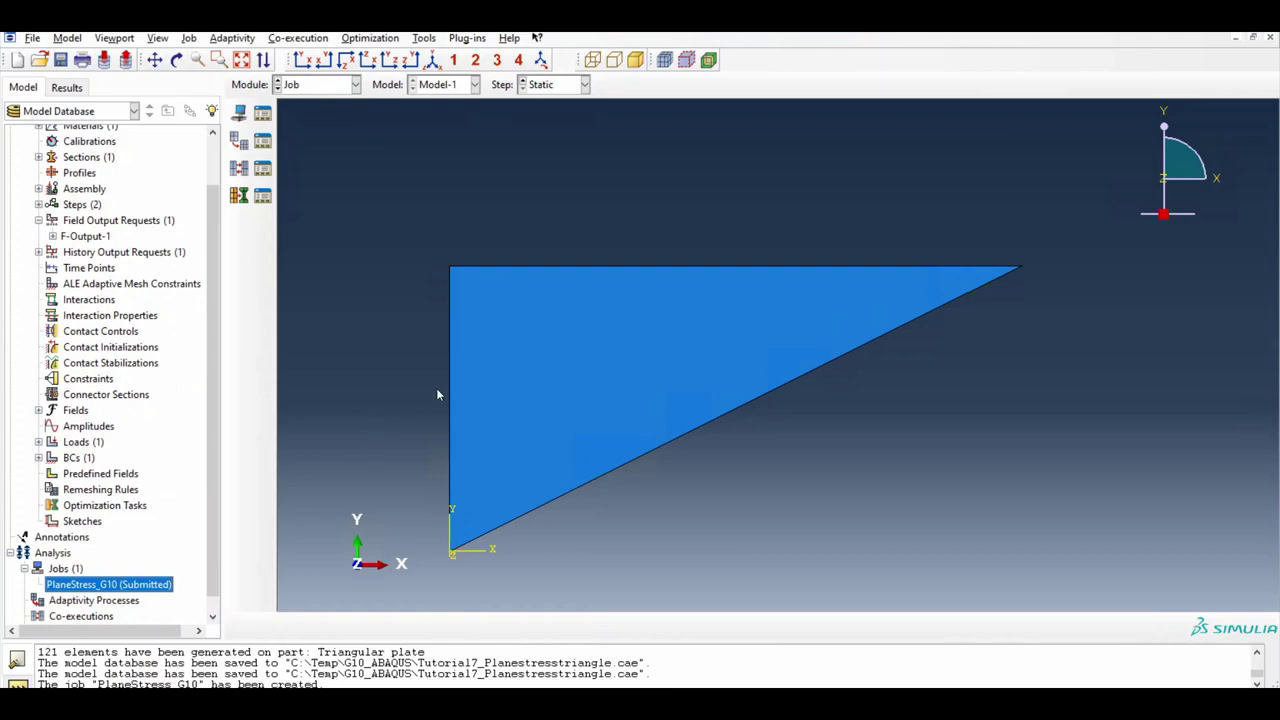
right_click(130, 585)
click(196, 634)
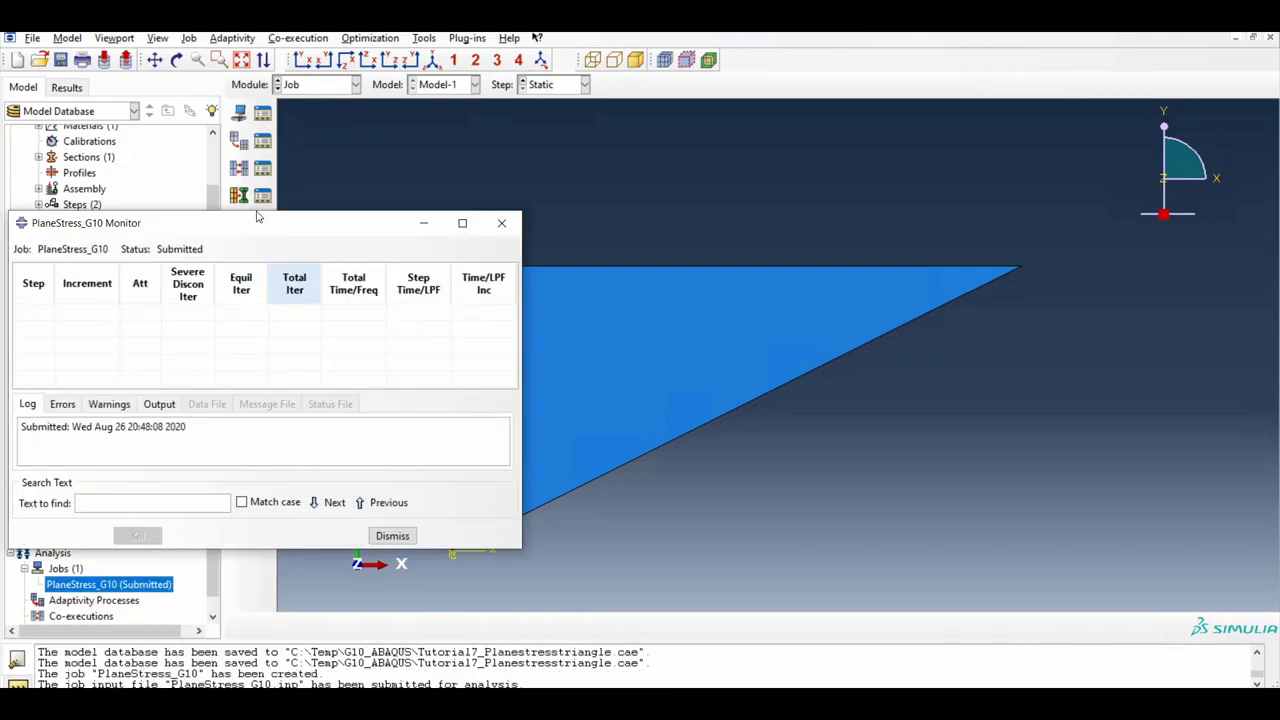
drag(271, 229, 818, 205)
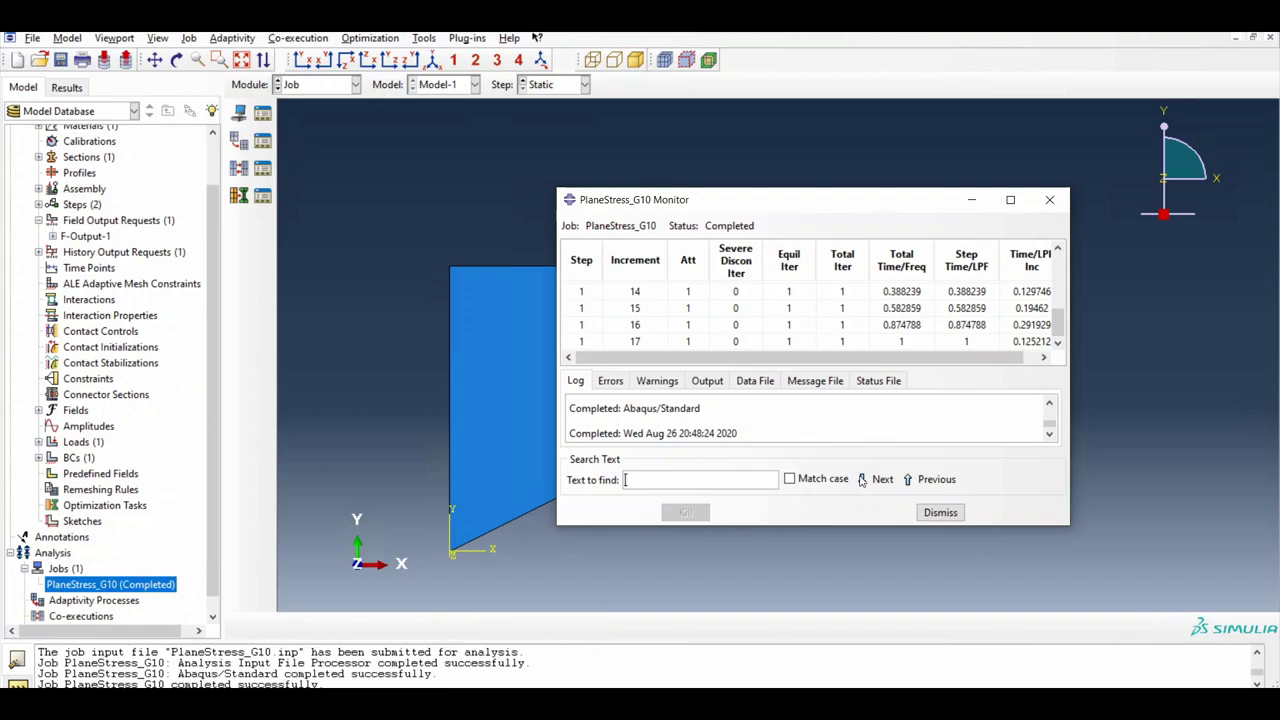
click(940, 513)
Step: Open the PlaneStress_G10 job results and plot the Mises stress contours on the deformed shape
right_click(167, 587)
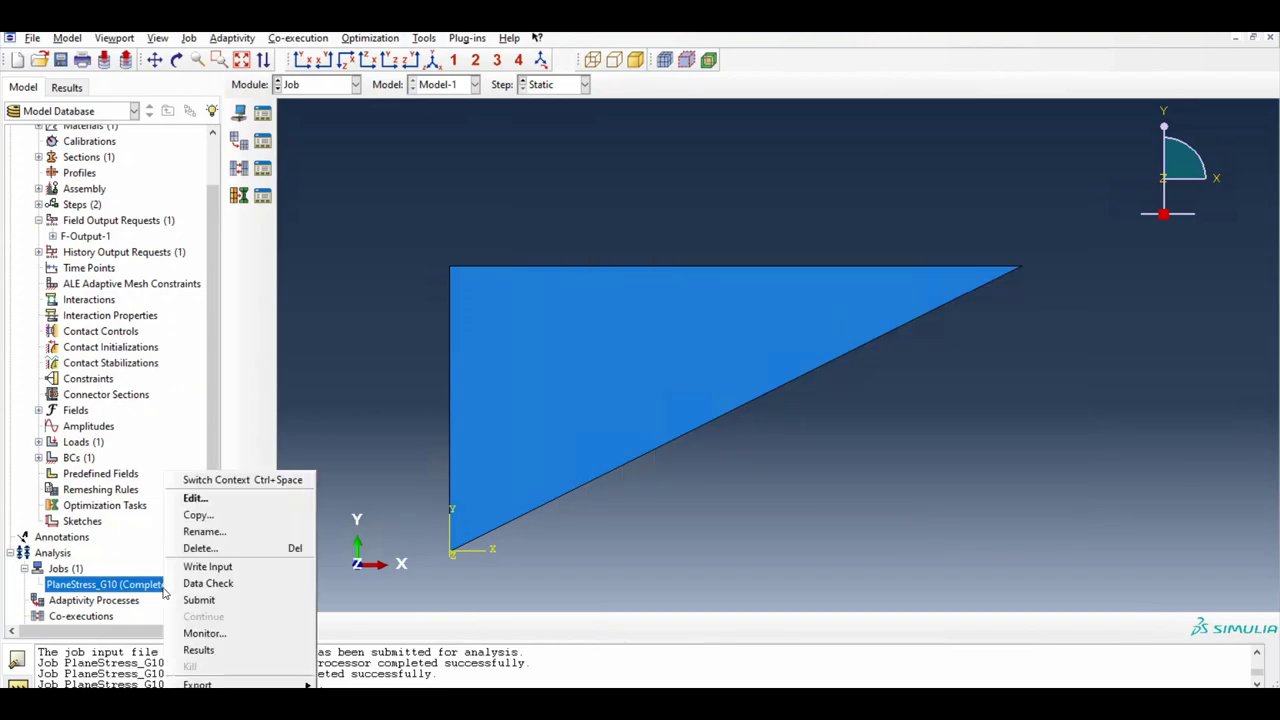
click(218, 650)
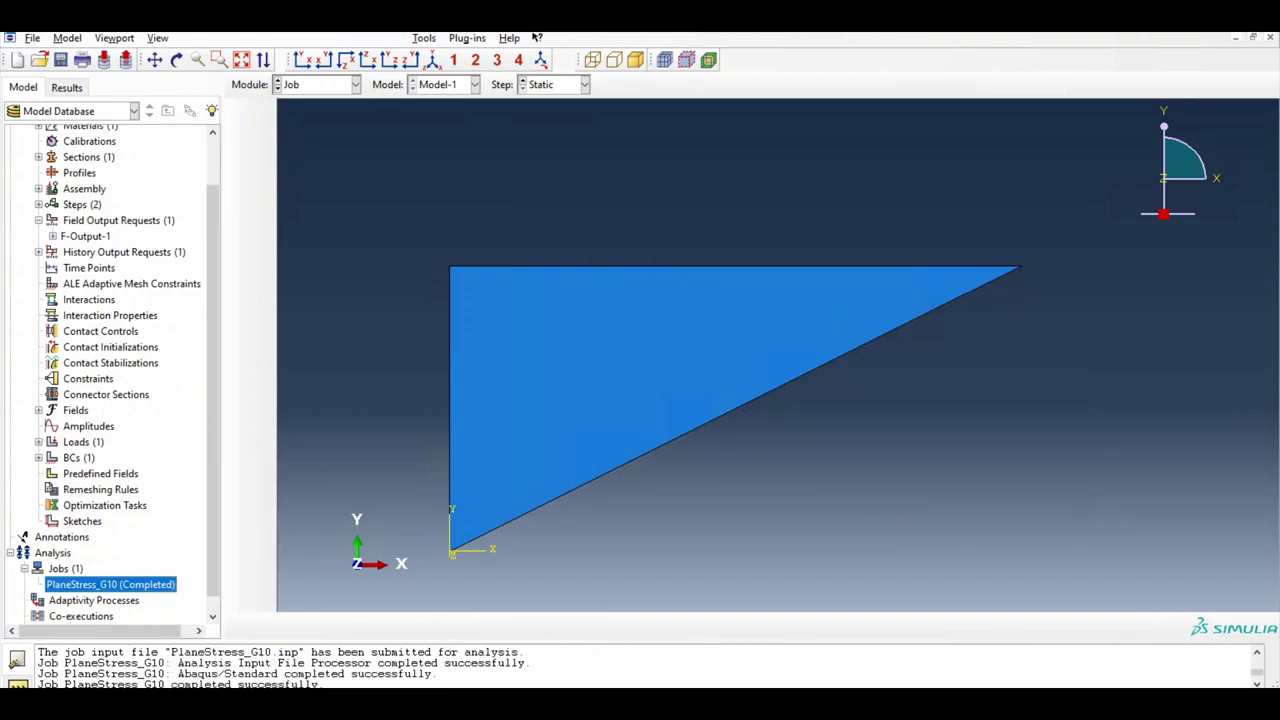
click(11, 133)
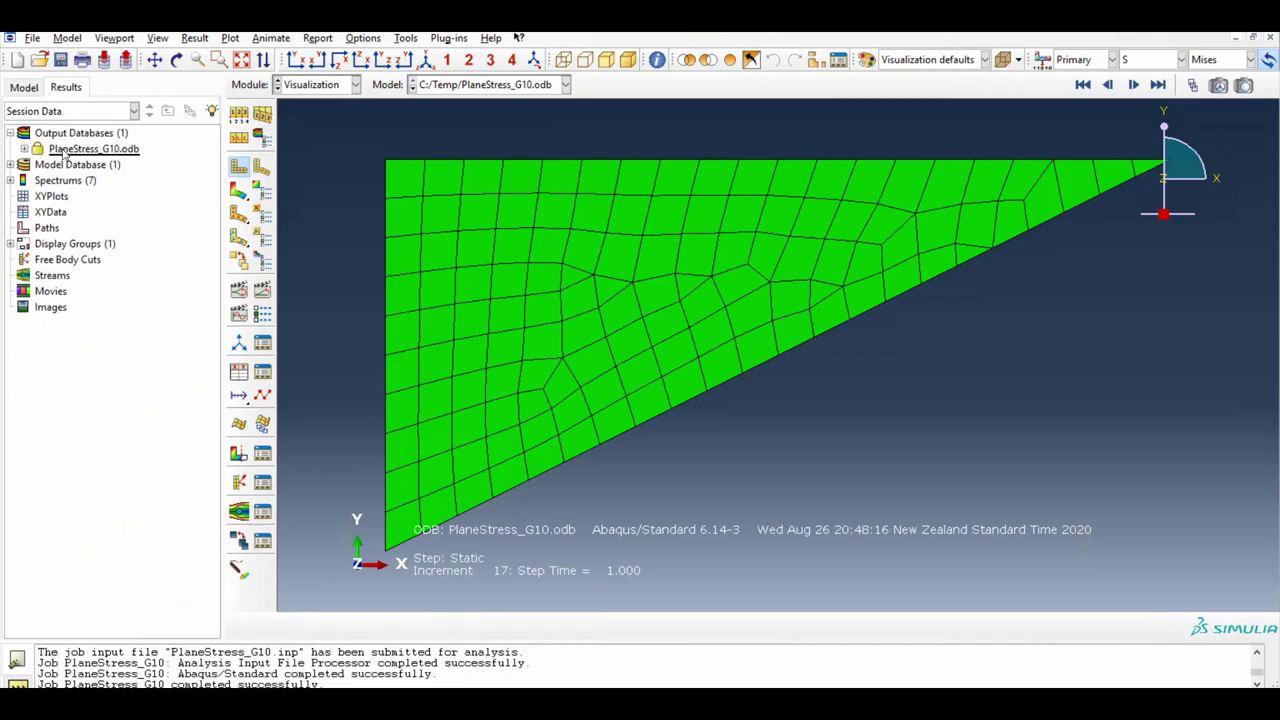
click(70, 150)
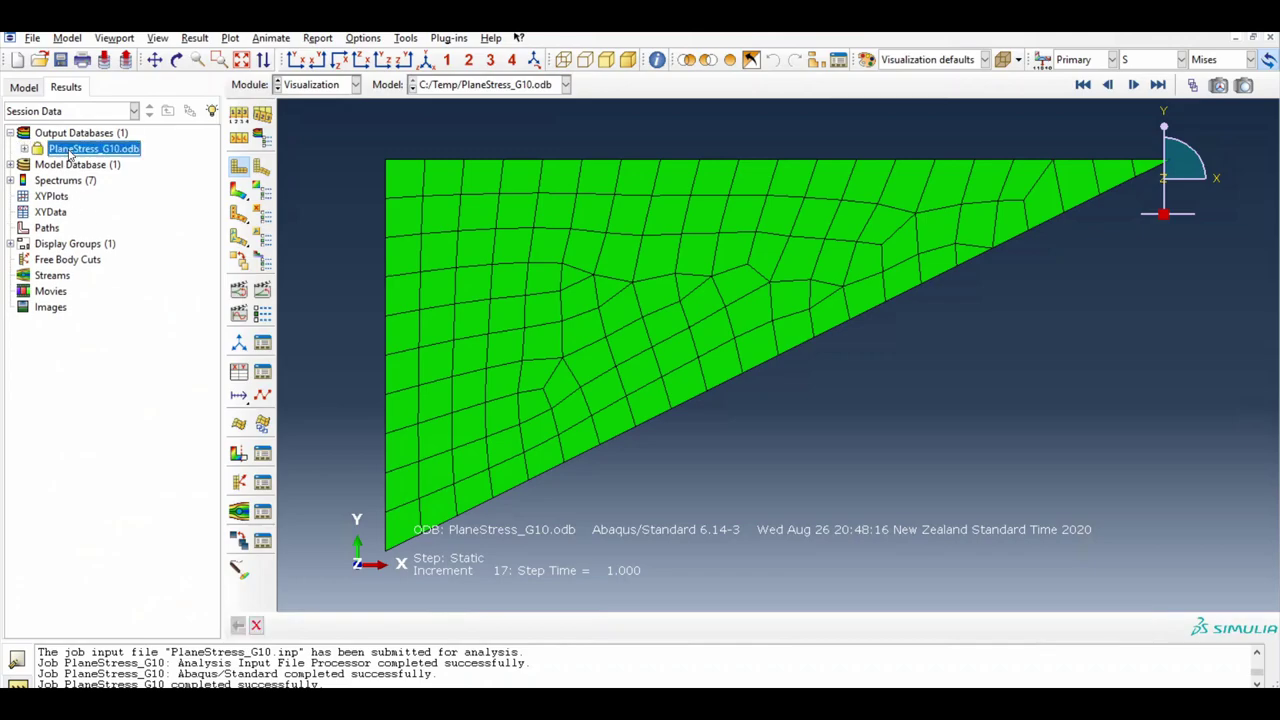
click(25, 149)
click(84, 150)
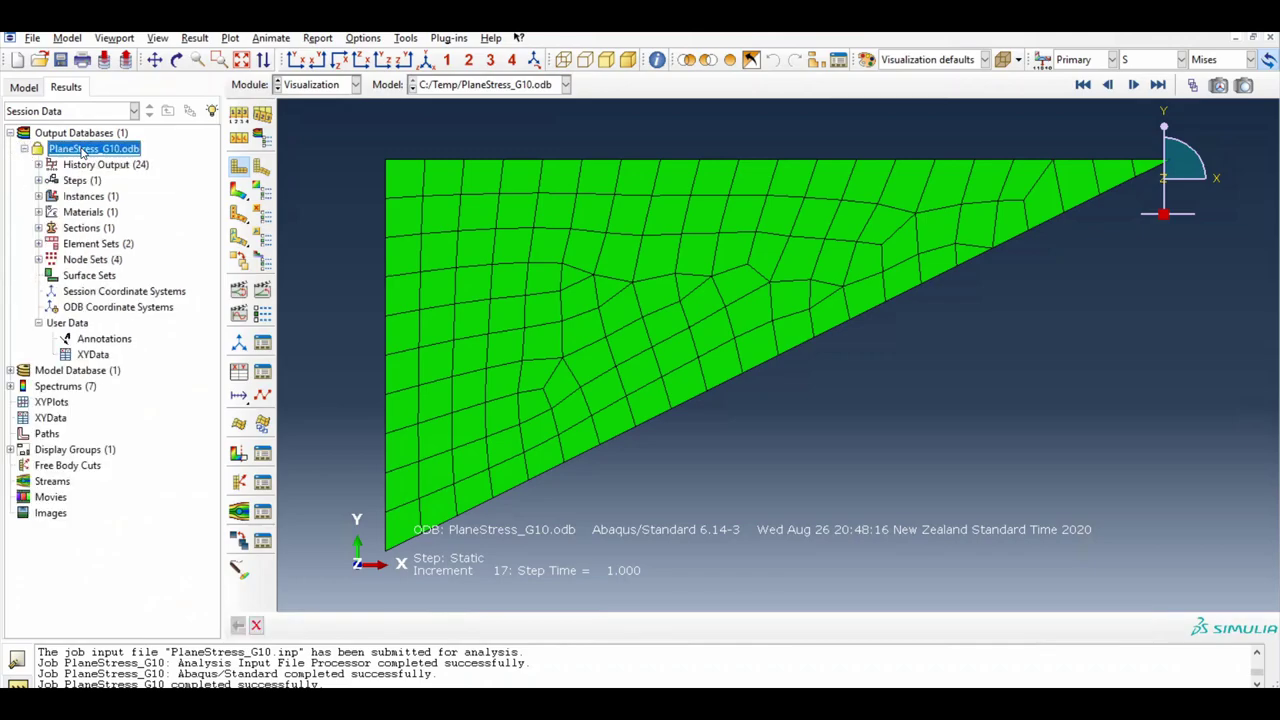
click(239, 190)
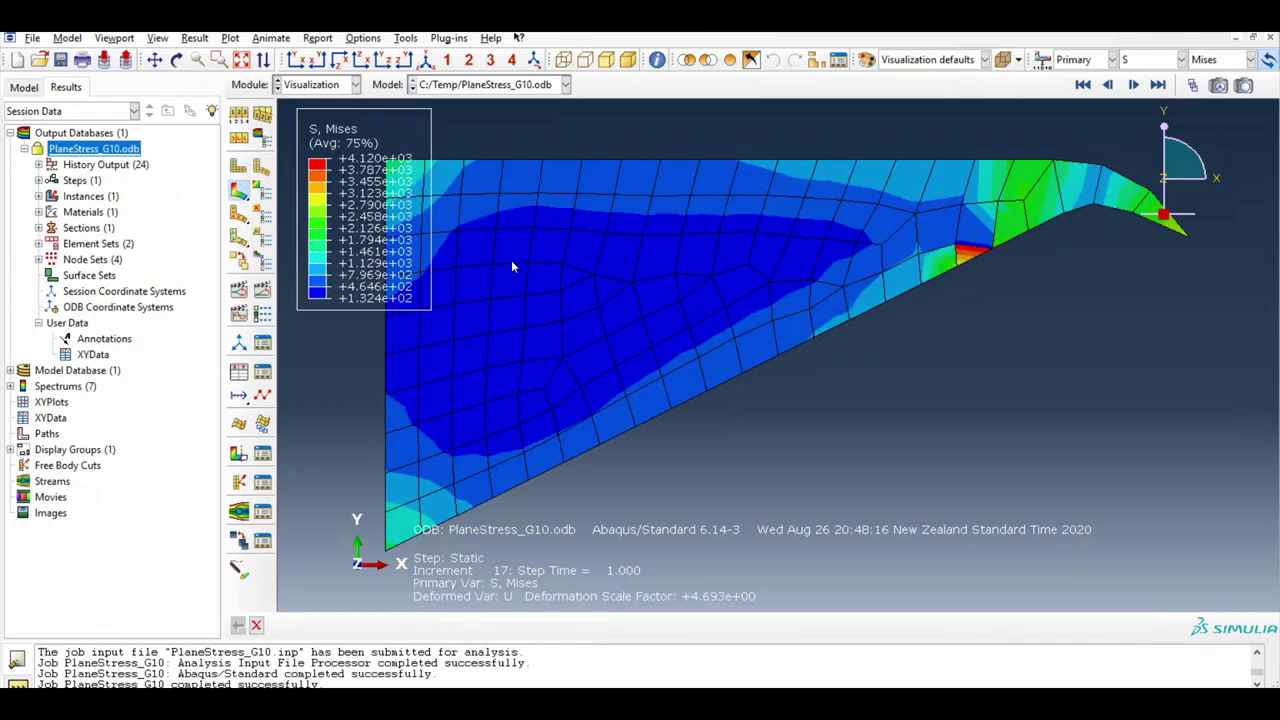
Step: Set the plot's deformation scale factor to a uniform value of 1
scroll(624, 432, up, 1)
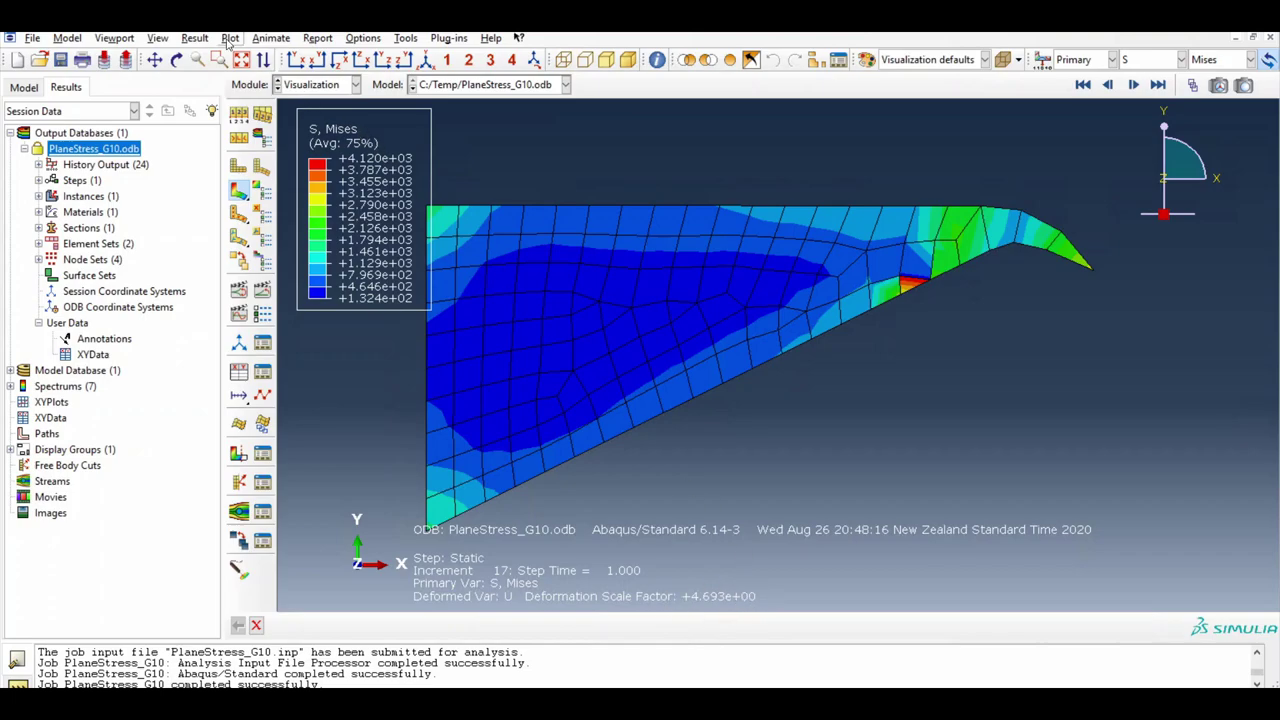
click(363, 38)
click(358, 56)
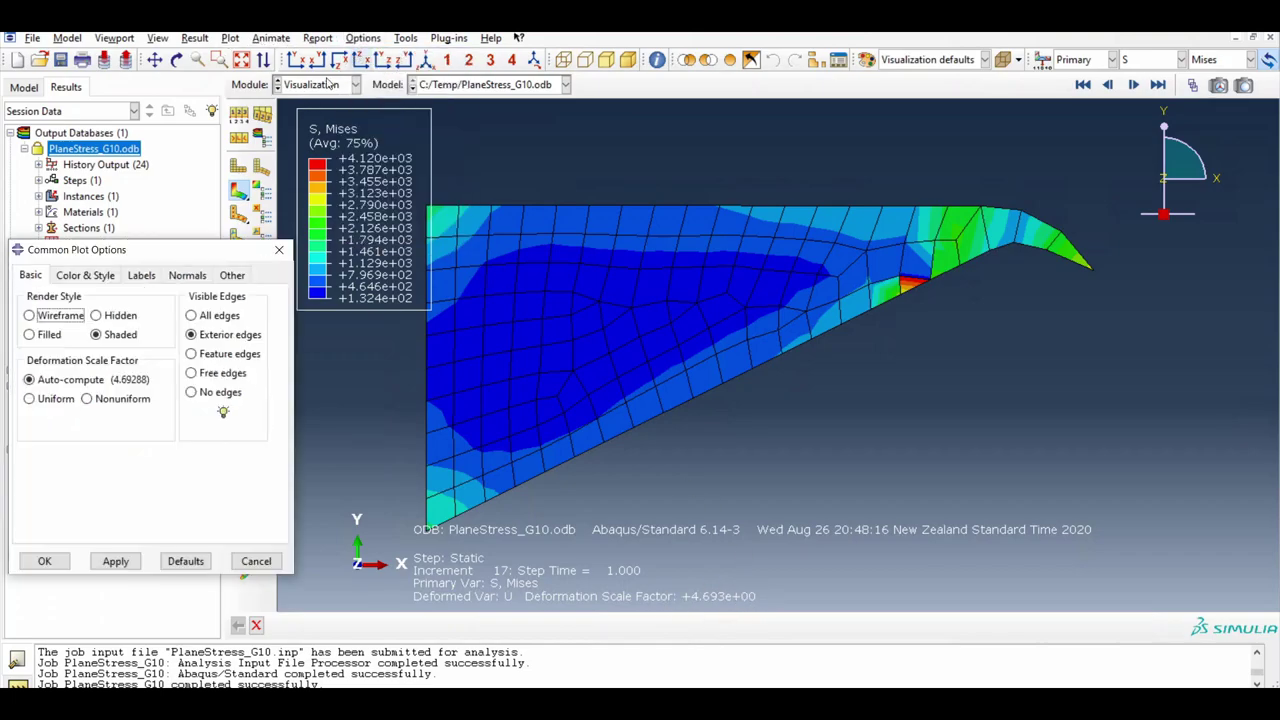
click(55, 398)
double_click(82, 422)
text(1)
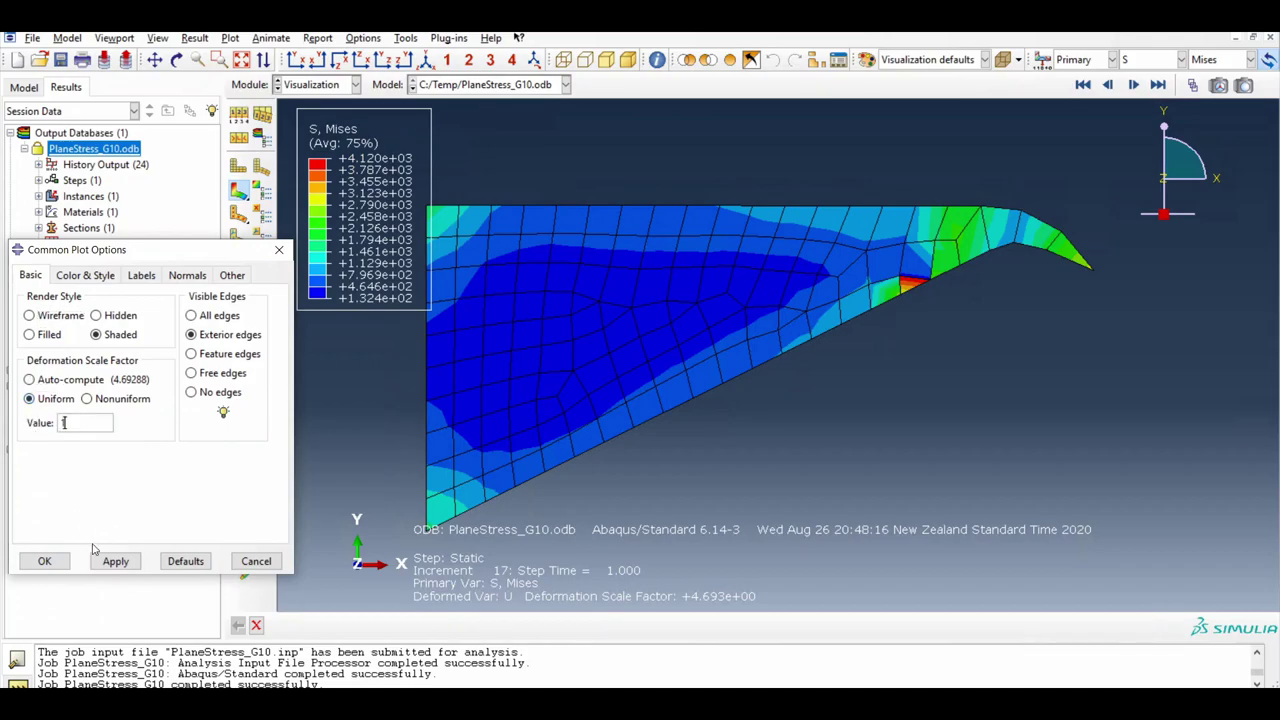
click(115, 561)
click(44, 563)
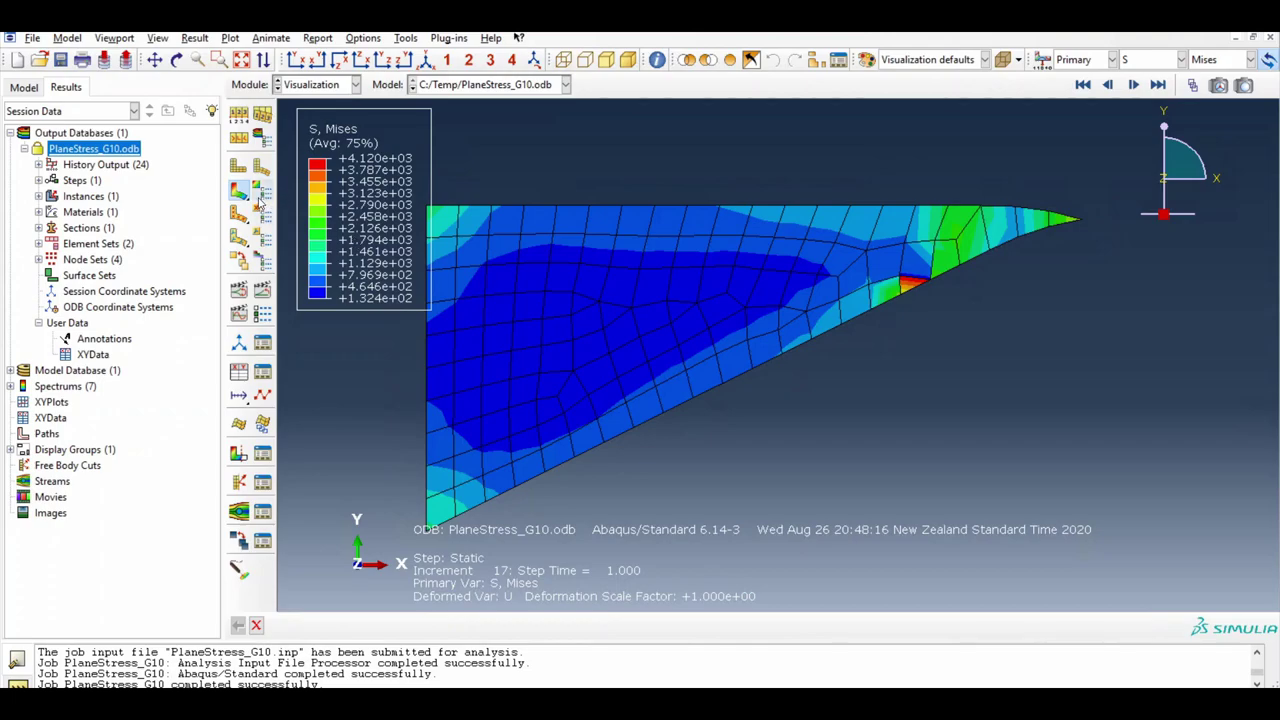
Step: Animate the time history of the results and contour the displacement component U1
click(263, 292)
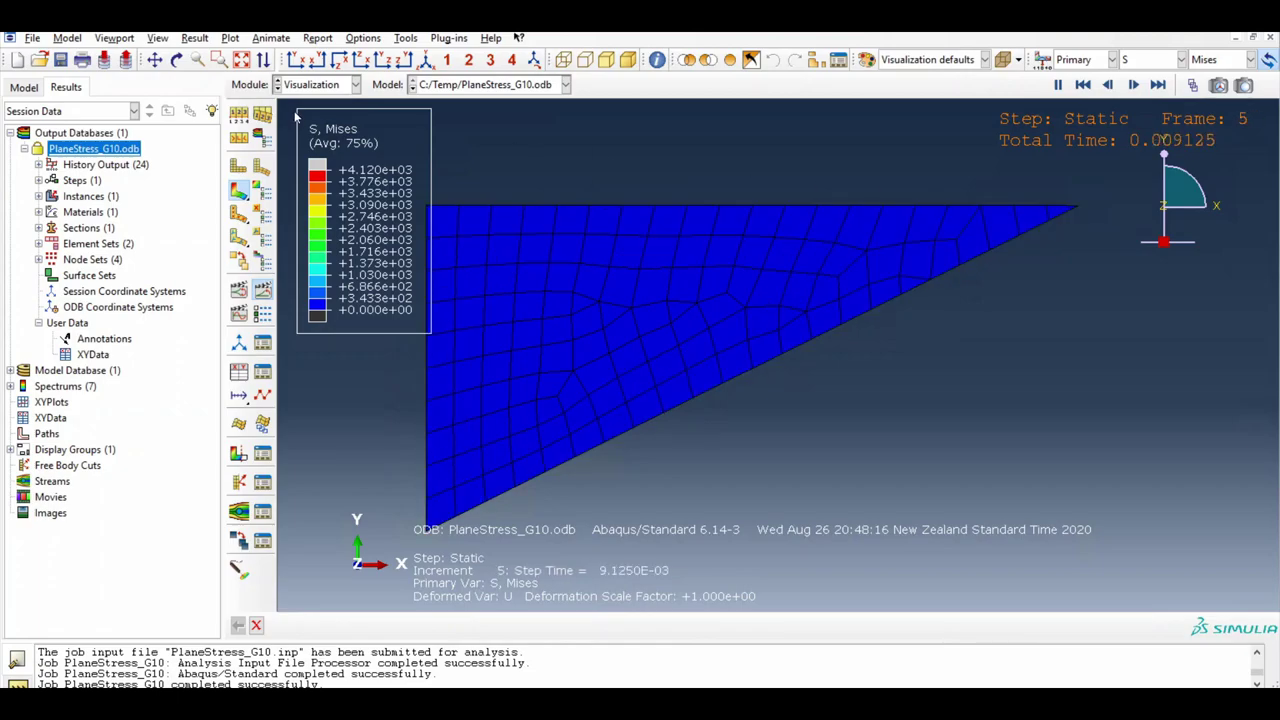
click(1166, 61)
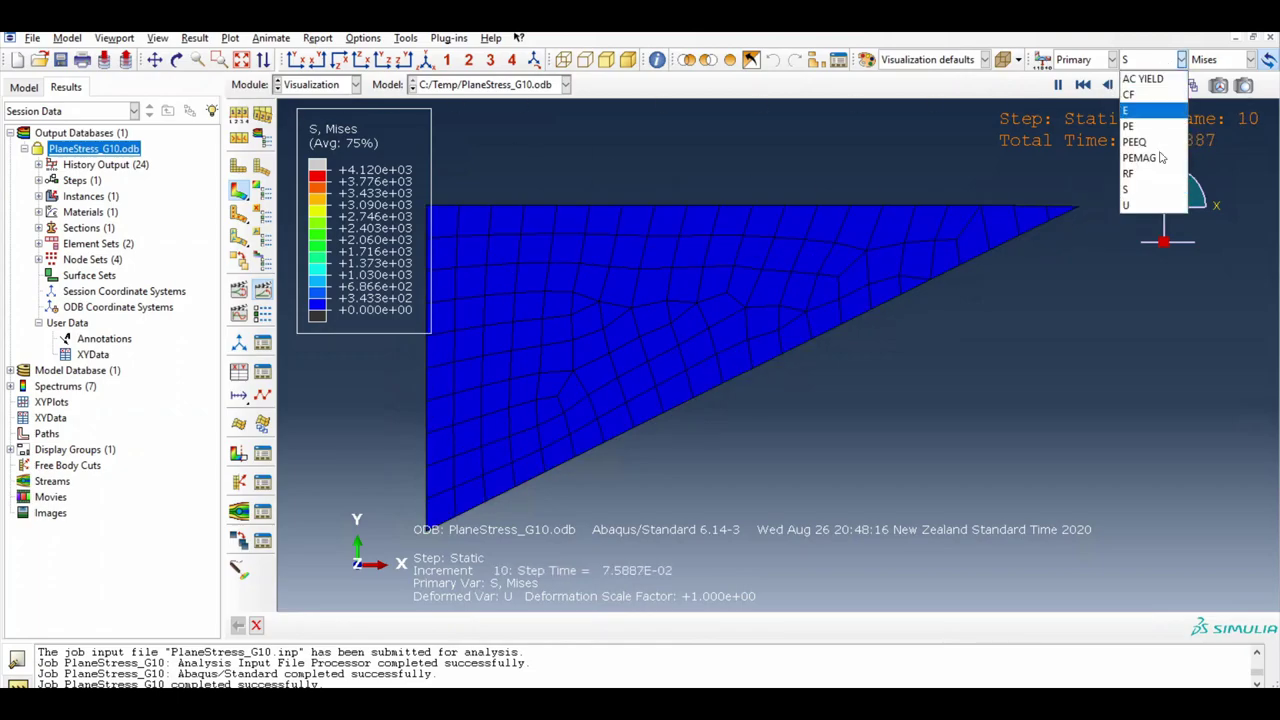
click(1140, 205)
click(1210, 60)
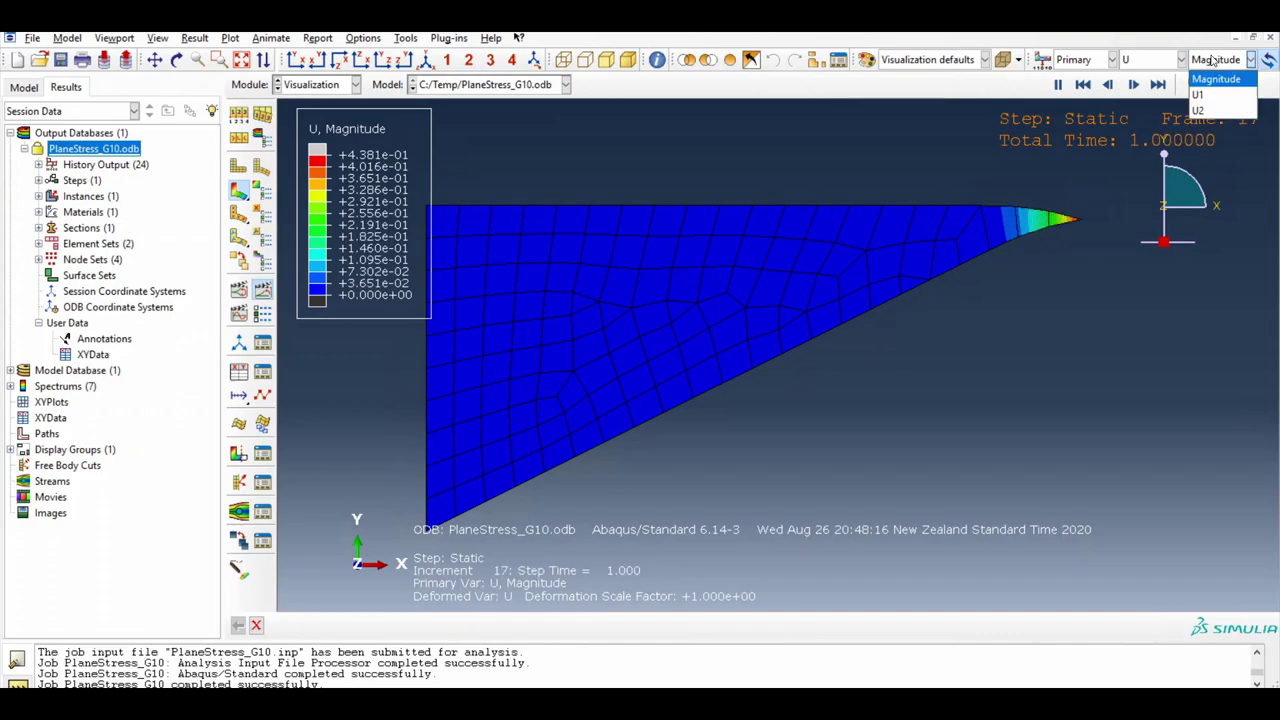
click(1210, 88)
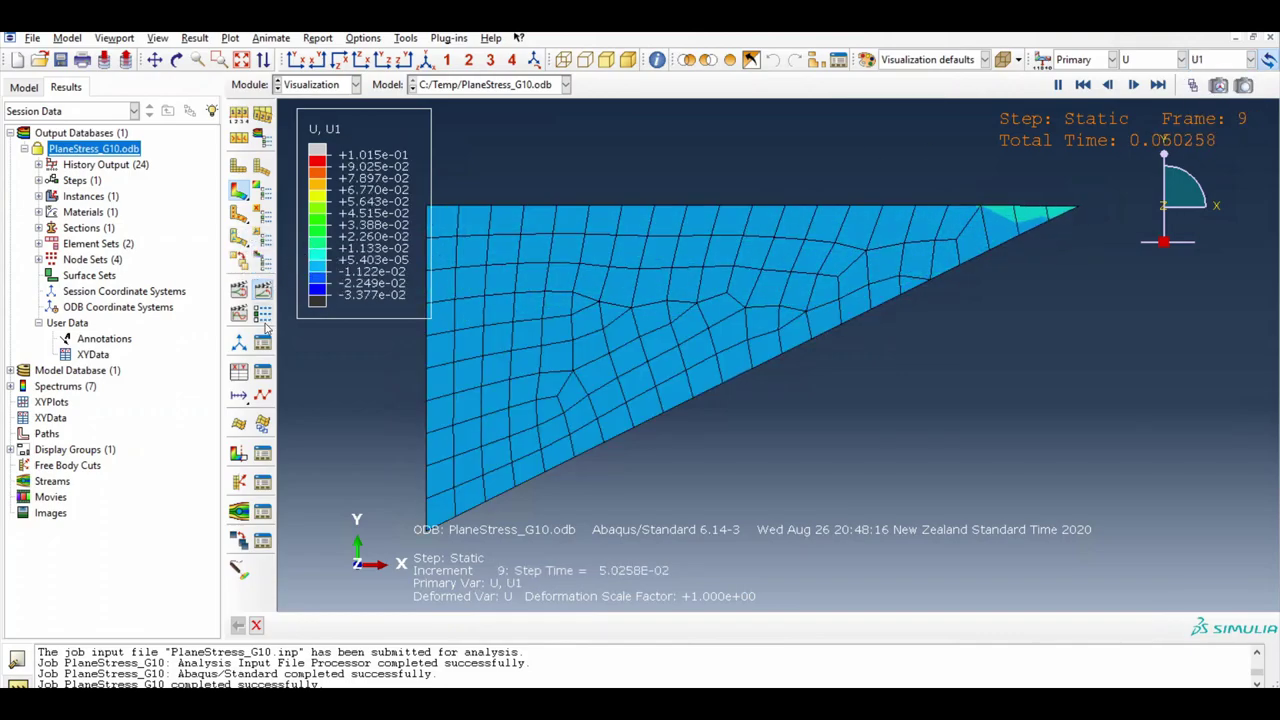
Step: Slow the animation's frame rate to roughly the middle of its range, keeping loop playback
click(264, 290)
drag(256, 412, 120, 412)
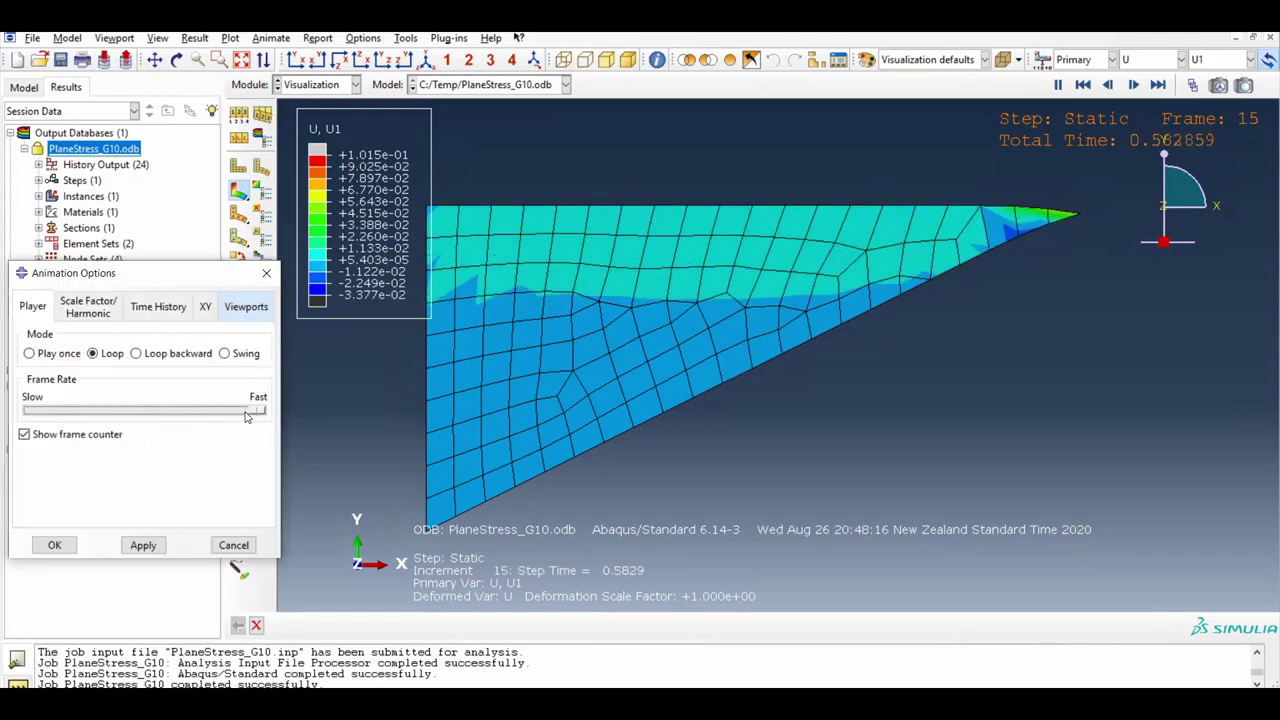
click(143, 545)
click(53, 545)
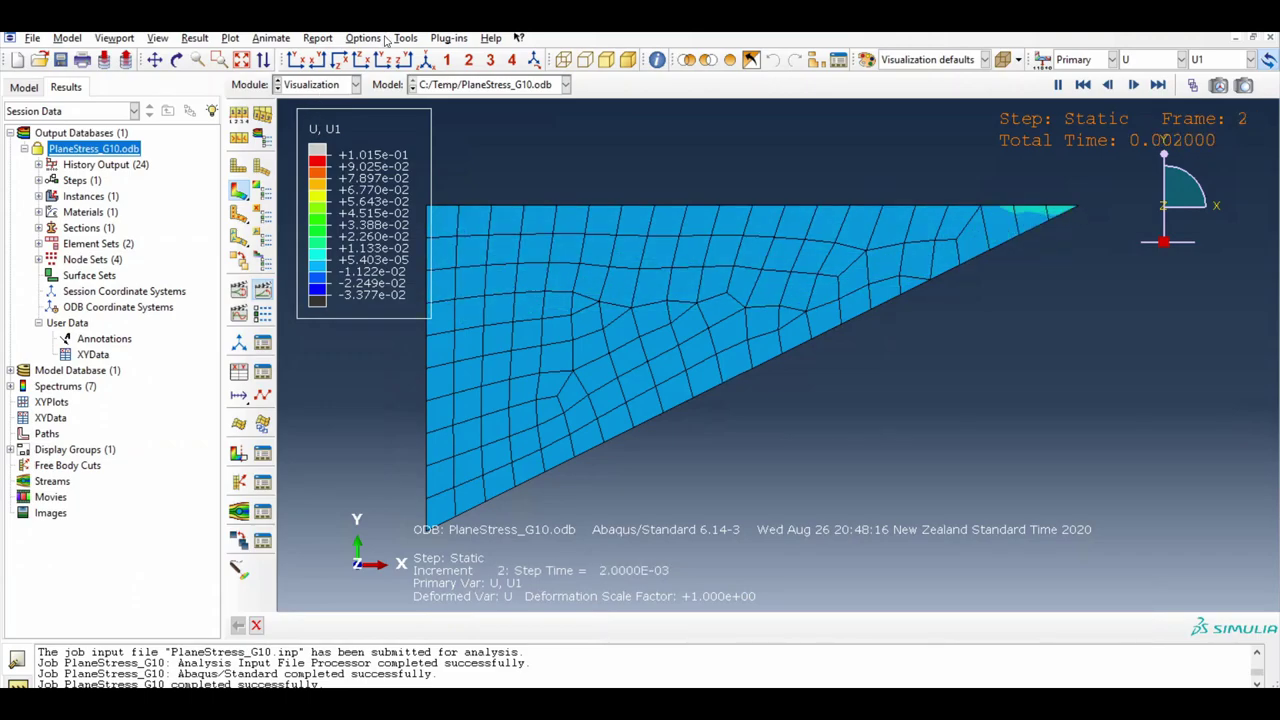
Step: Show the last frame of the results and start a Probe values query that probes nodes
click(1157, 85)
click(361, 38)
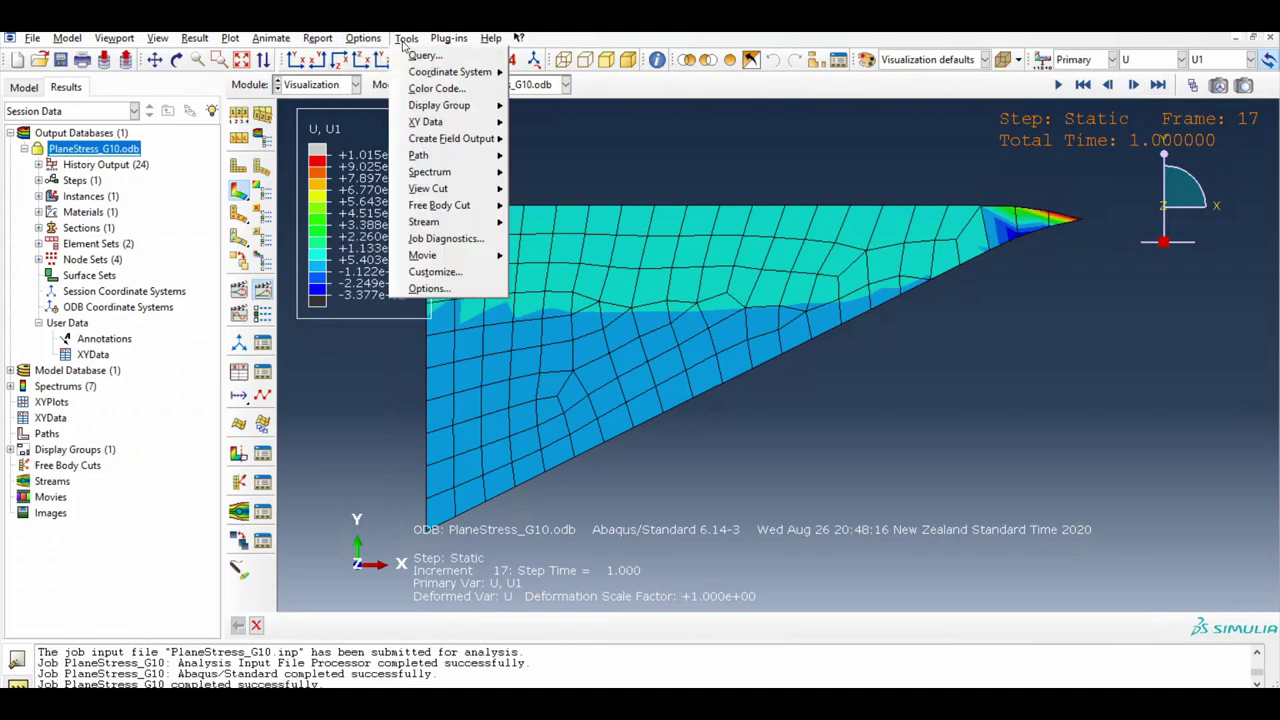
click(408, 55)
click(77, 369)
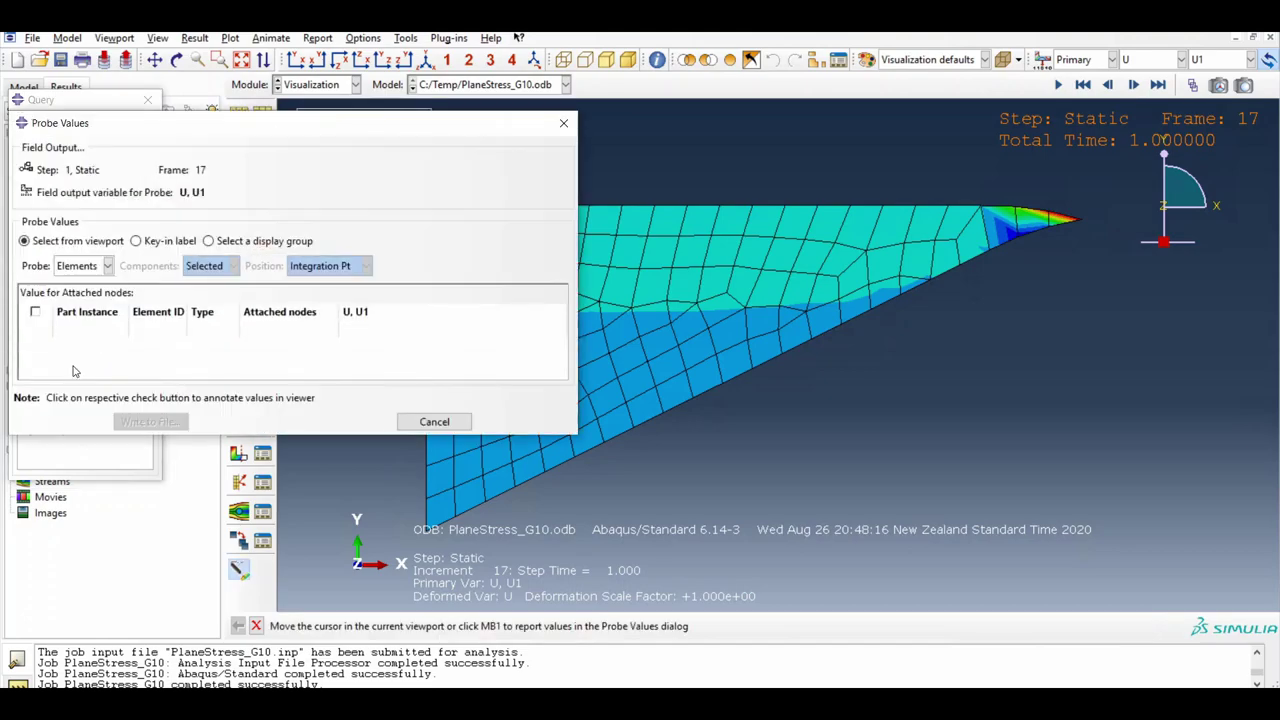
drag(178, 137, 251, 331)
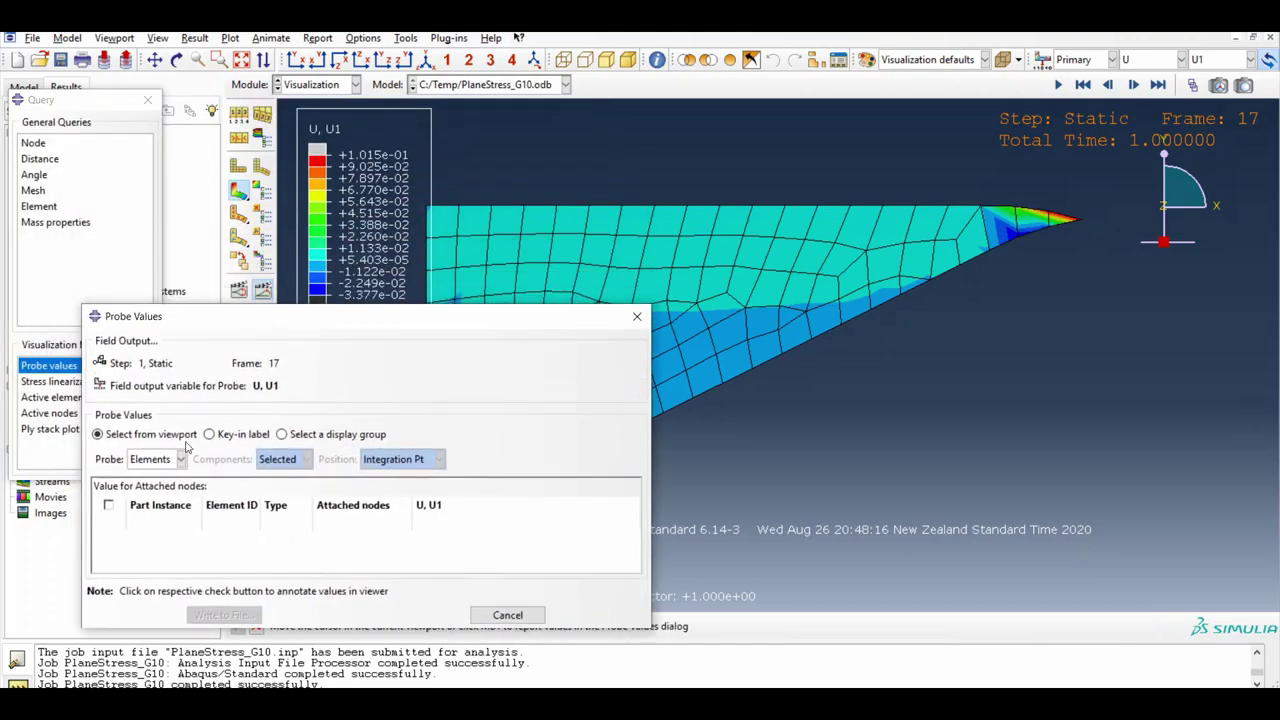
click(181, 459)
click(145, 478)
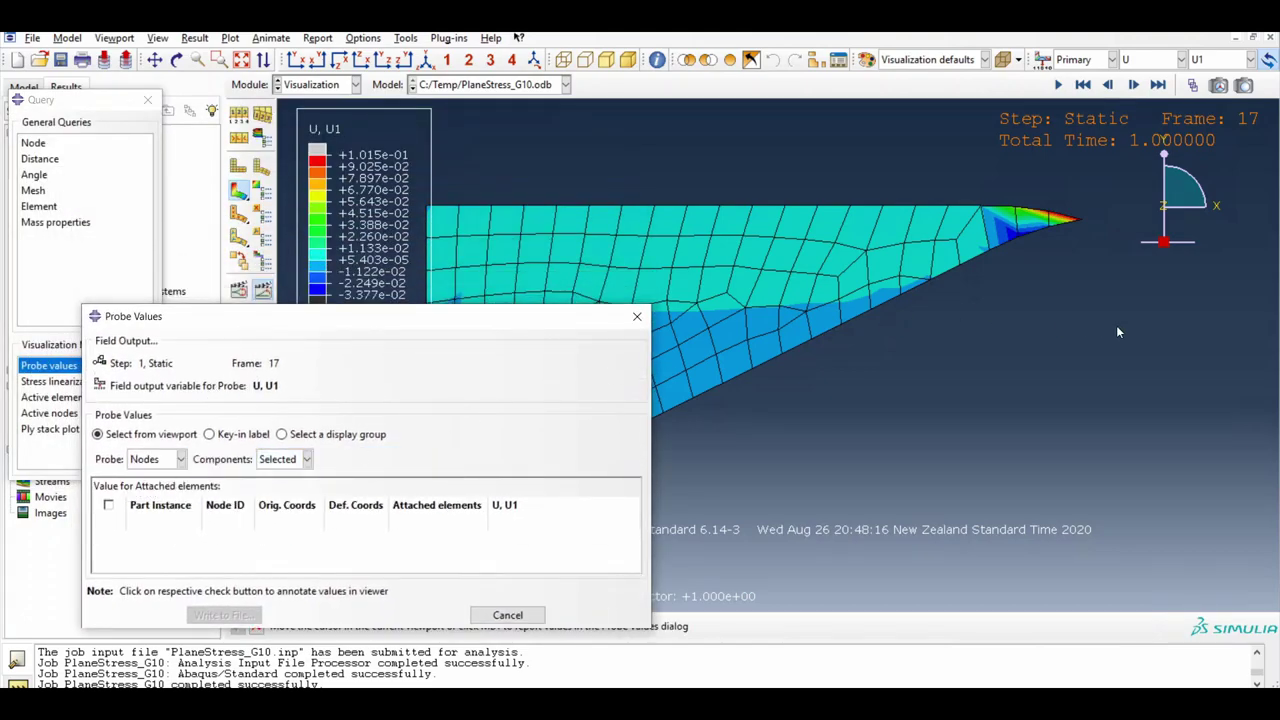
Step: Probe the U1 displacement of the node at the plate's loaded tip
scroll(1081, 248, up, 2)
scroll(1077, 180, up, 3)
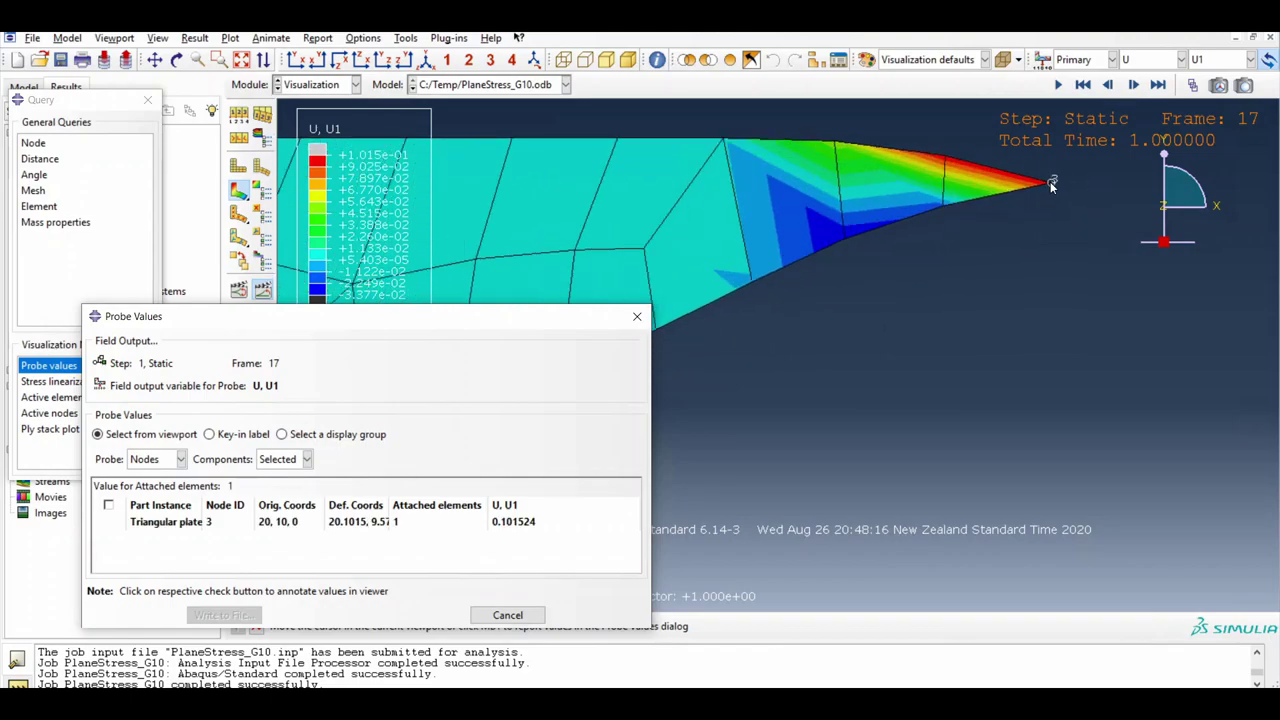
click(1051, 184)
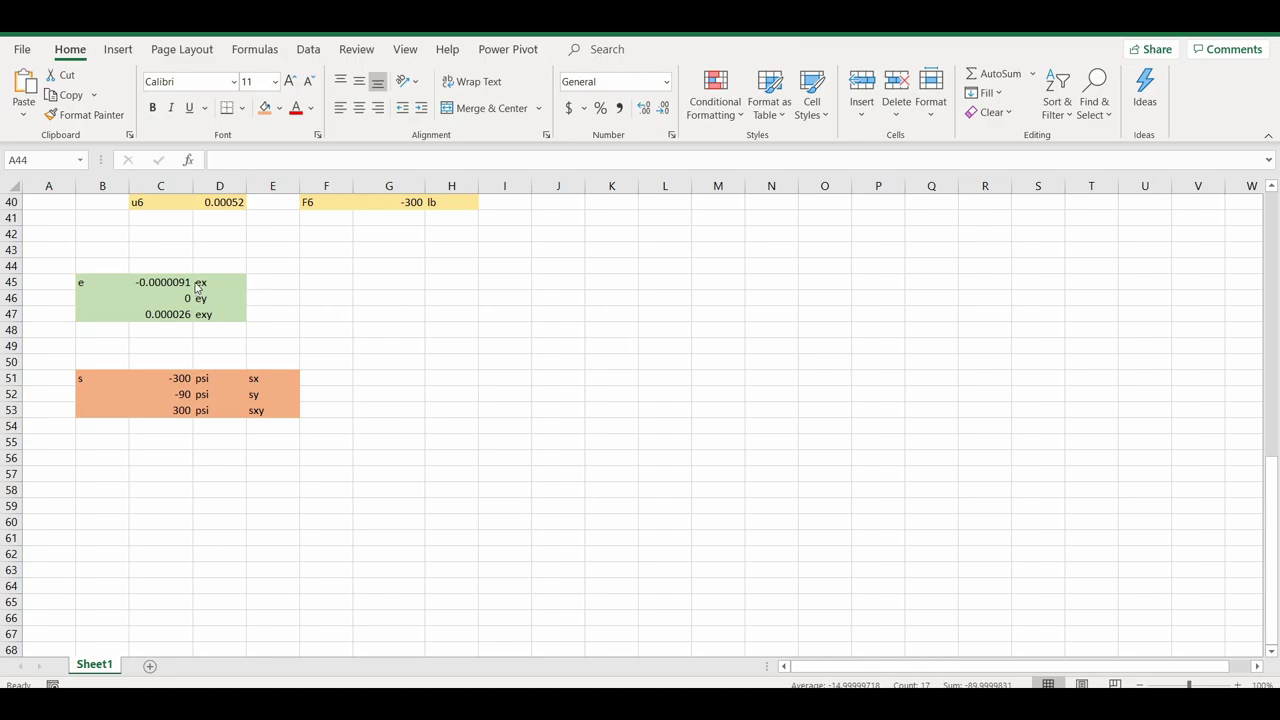
Step: Switch to the Excel worksheet of hand calculations and examine the u5 displacement to compare it with the probed U1
scroll(323, 381, up, 4)
scroll(323, 381, up, 4)
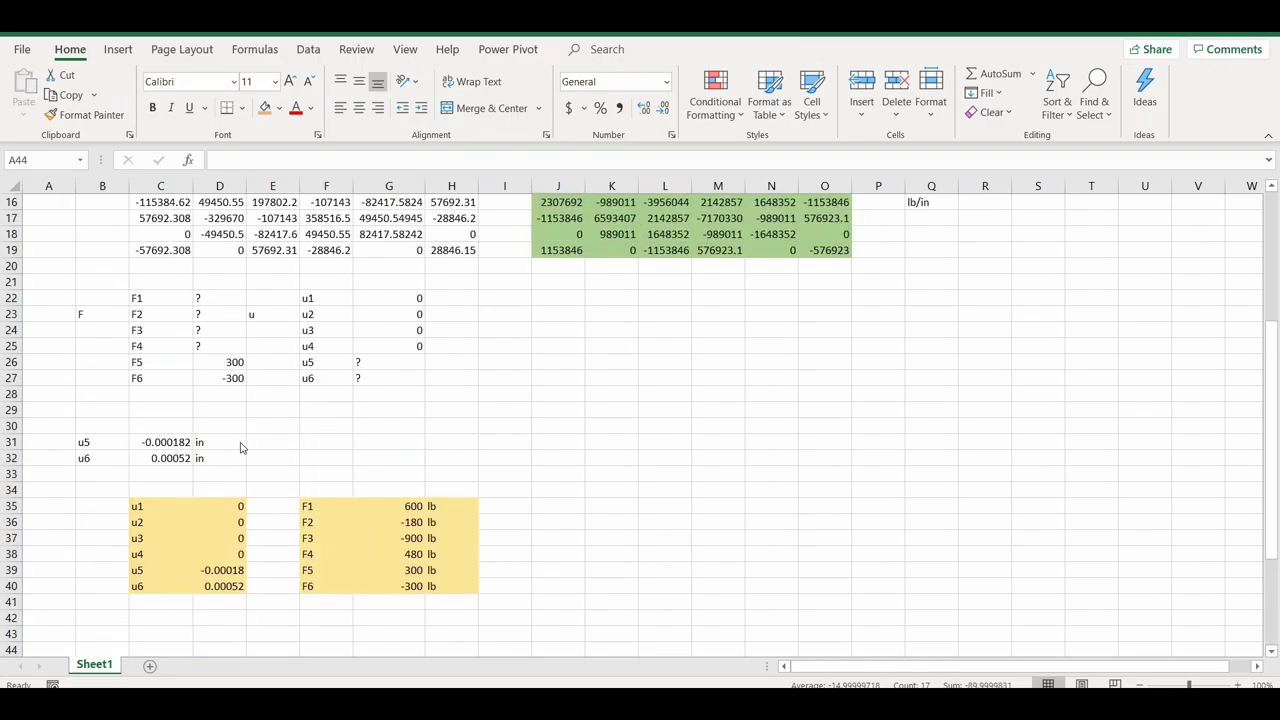
key(shift+Right)
key(shift+Right)
key(shift+Right)
key(shift+Right)
key(shift+Right)
key(shift+Right)
key(shift+Right)
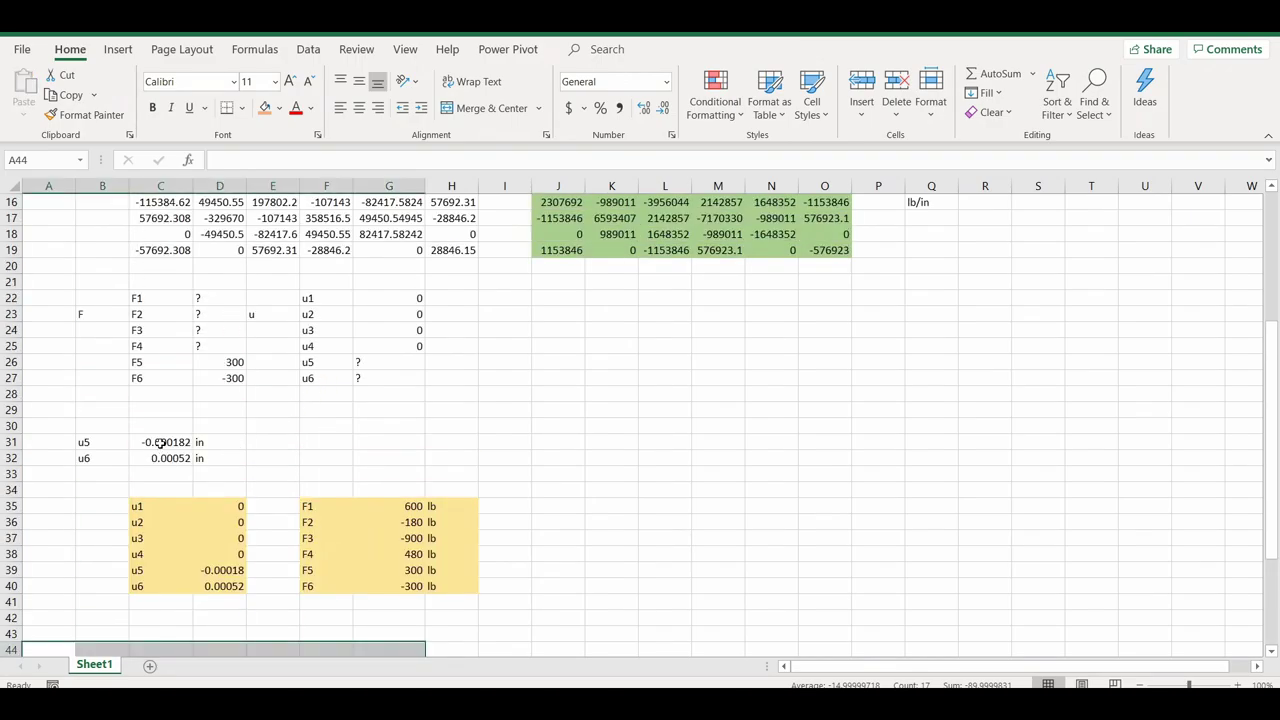
click(160, 443)
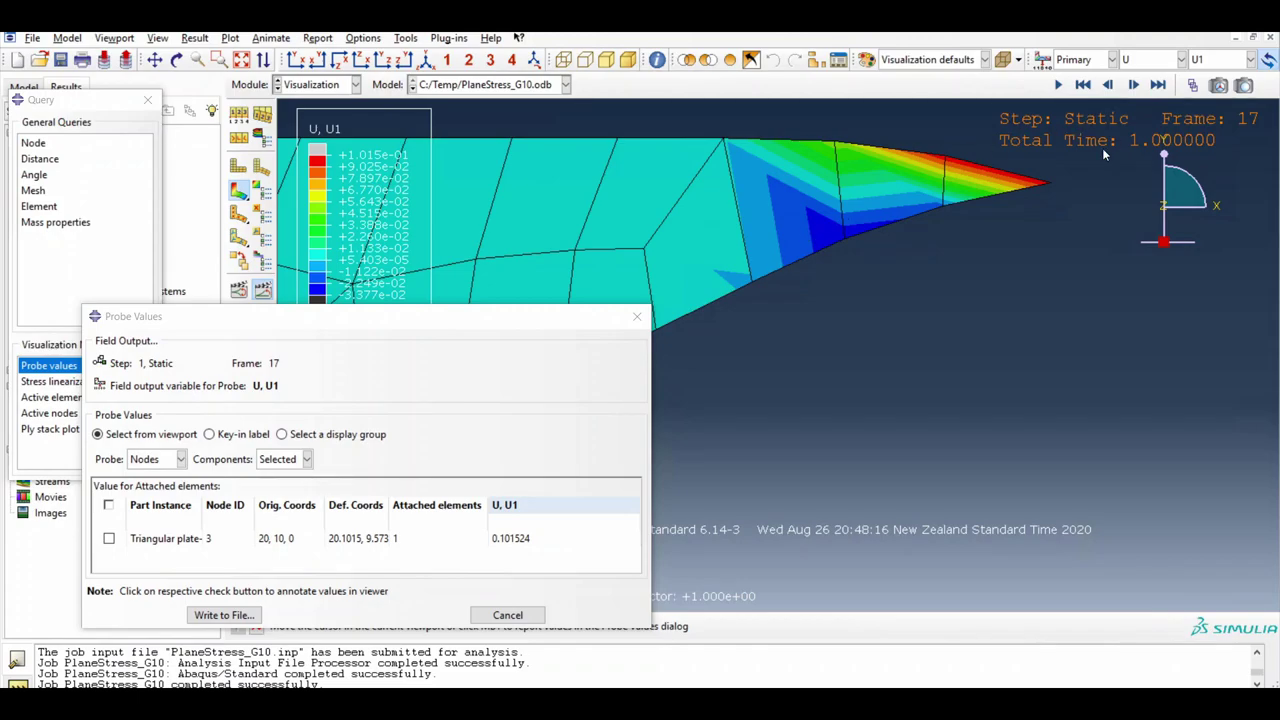
Step: Switch back to Abaqus, contour the displacement component U2 and write the probed values to abaqus.rpt
mouse_move(1052, 185)
click(1212, 61)
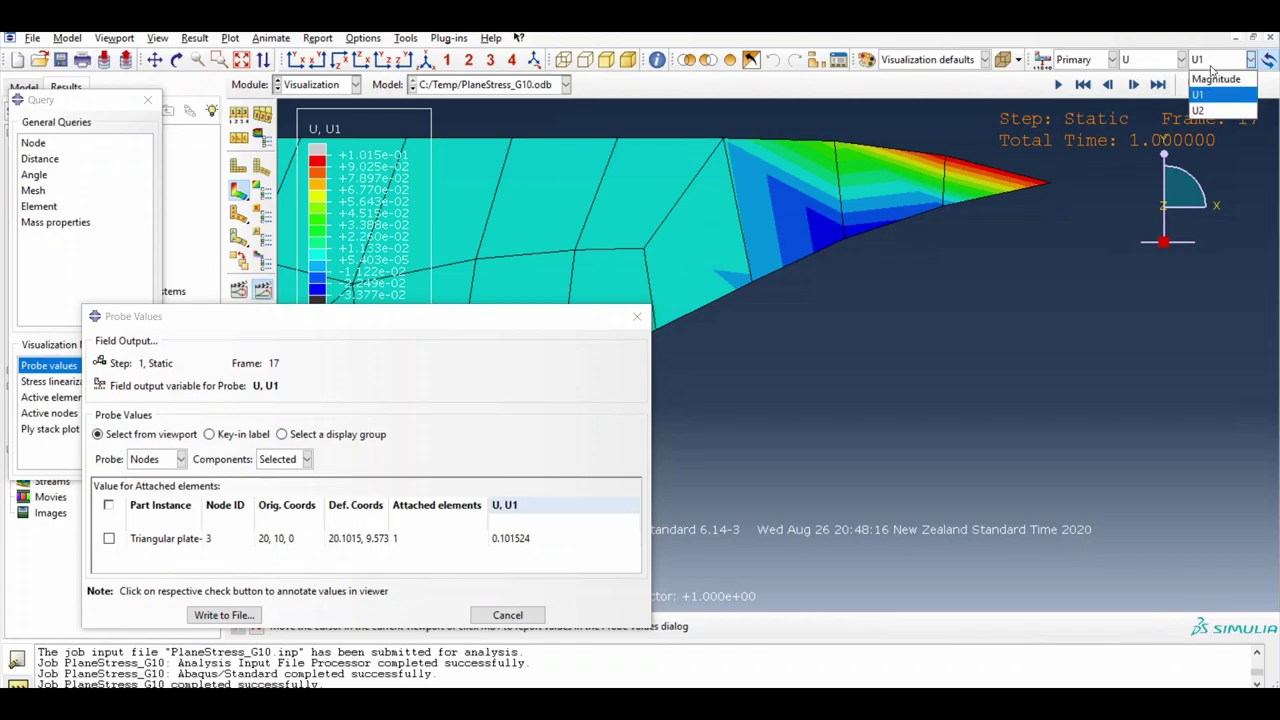
click(1210, 105)
click(540, 411)
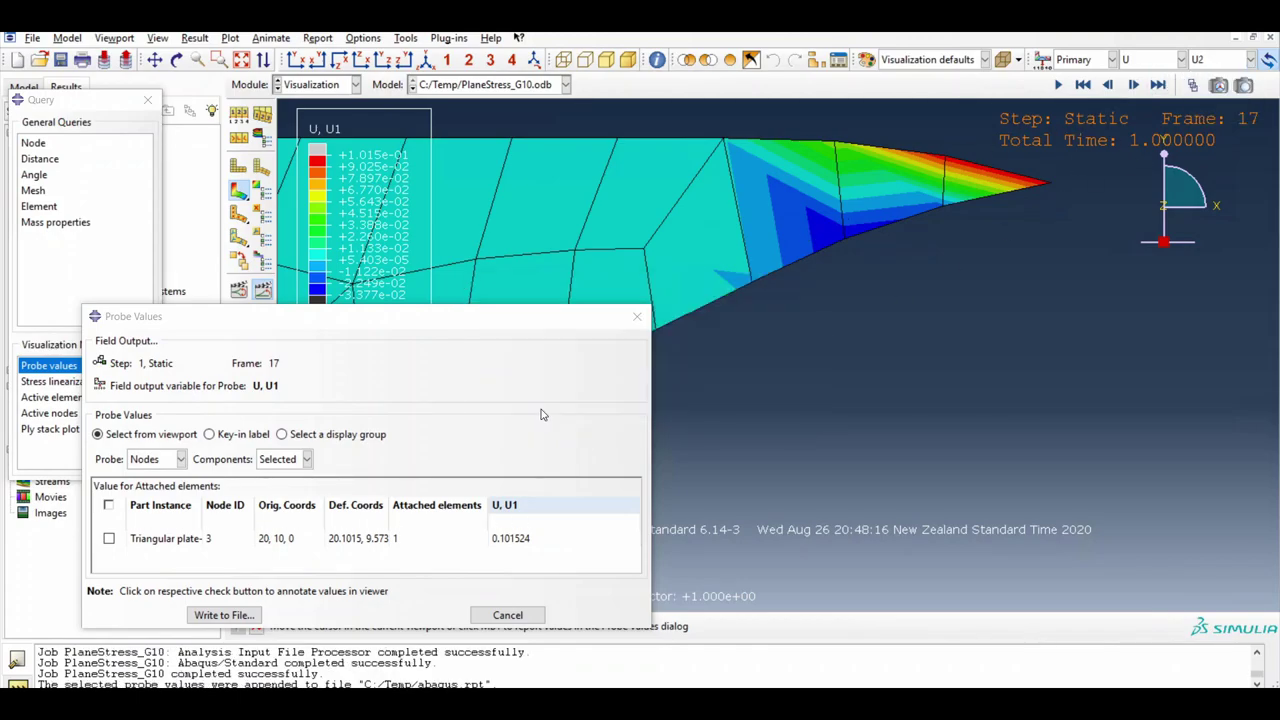
Step: Probe the U2 displacement of the loaded tip node and compare it with u6 in the Excel worksheet
mouse_move(1052, 187)
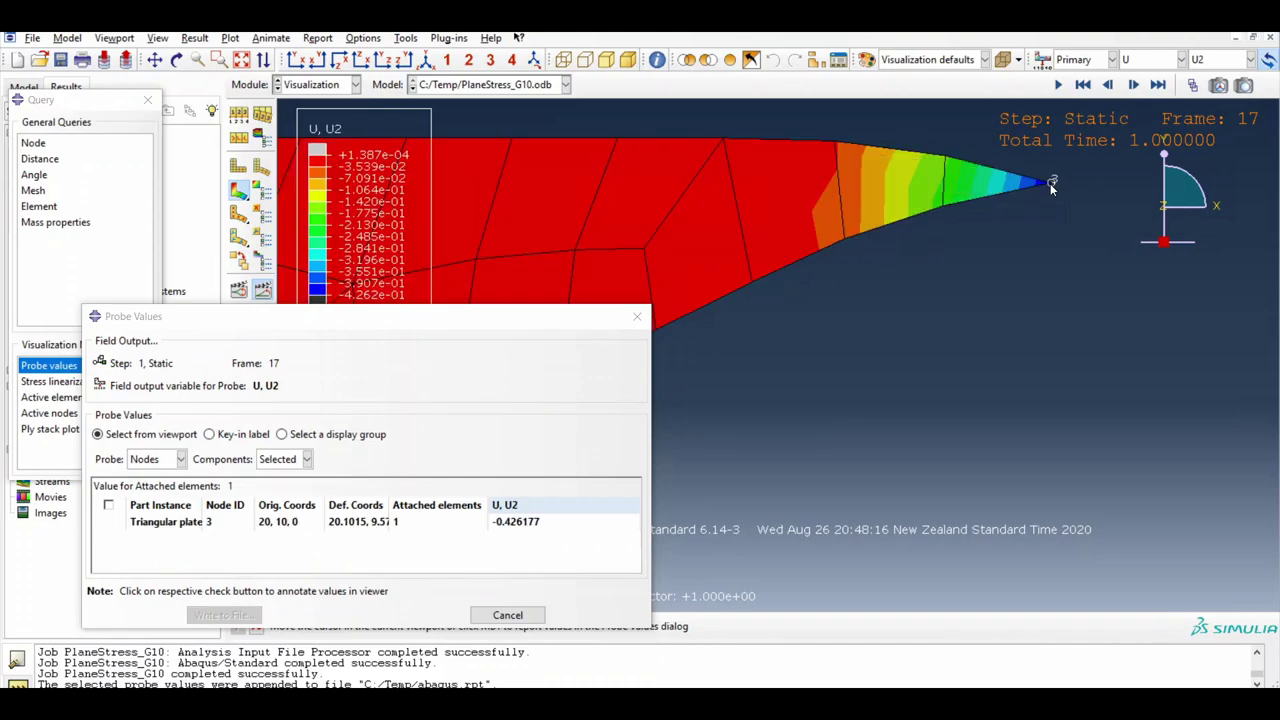
click(1052, 187)
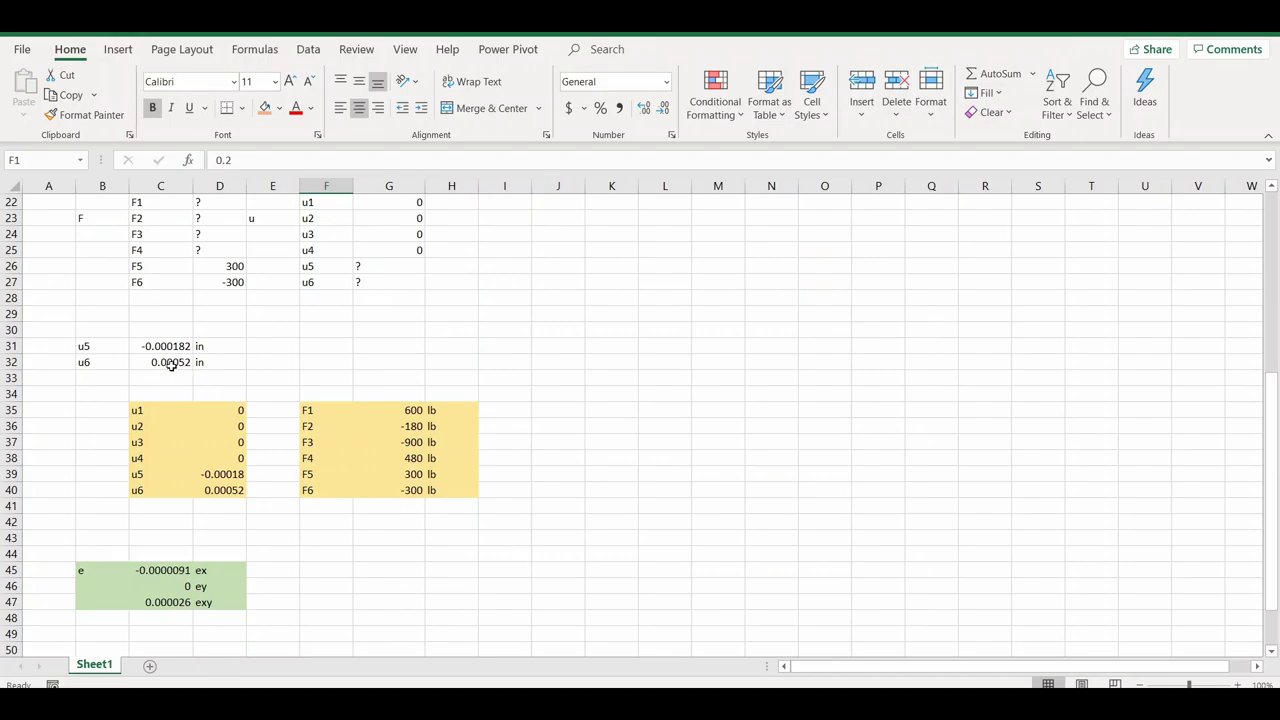
scroll(171, 365, up, 7)
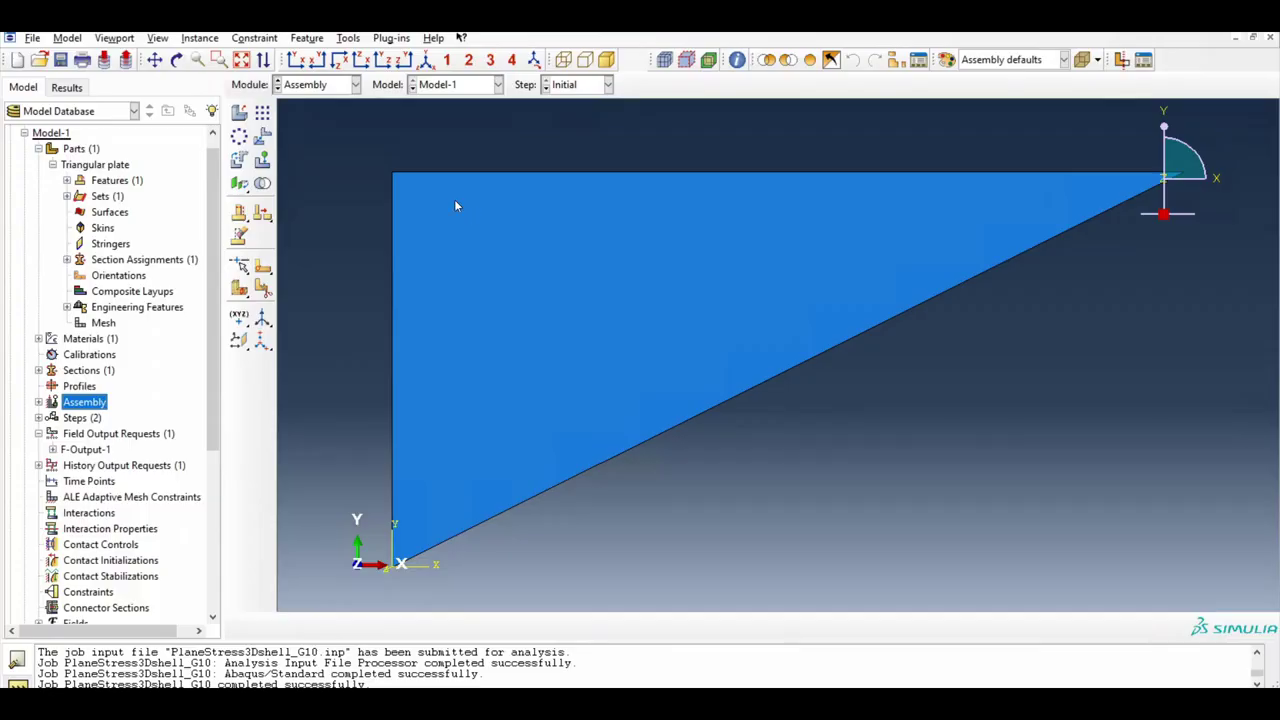
Step: Switch to the Mesh module and make the Triangular plate part, rather than the assembly, the object for meshing
click(320, 86)
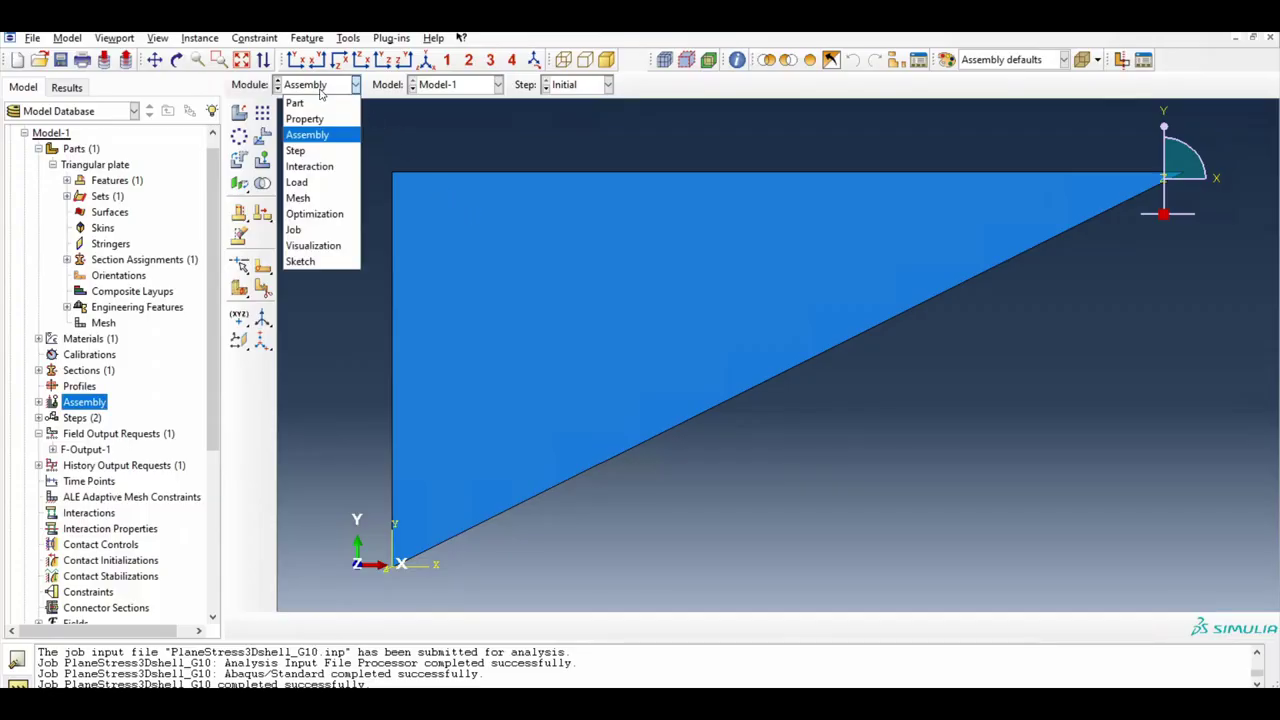
click(320, 194)
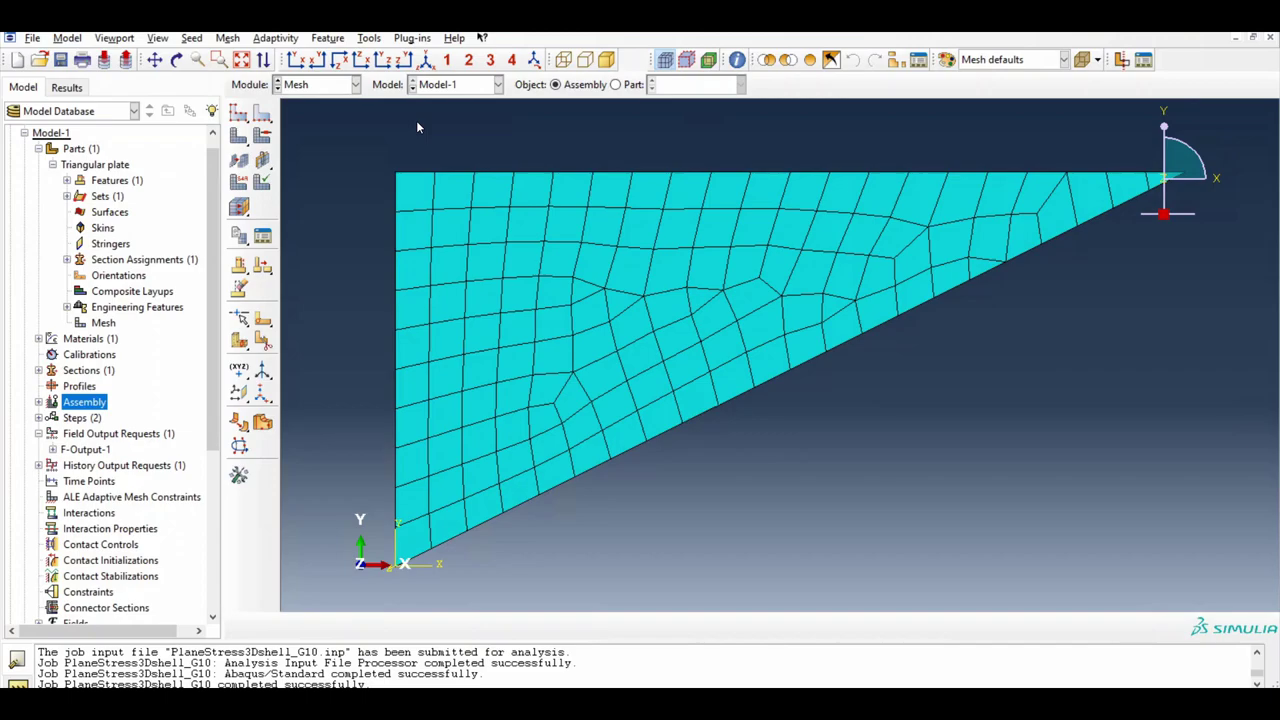
click(191, 38)
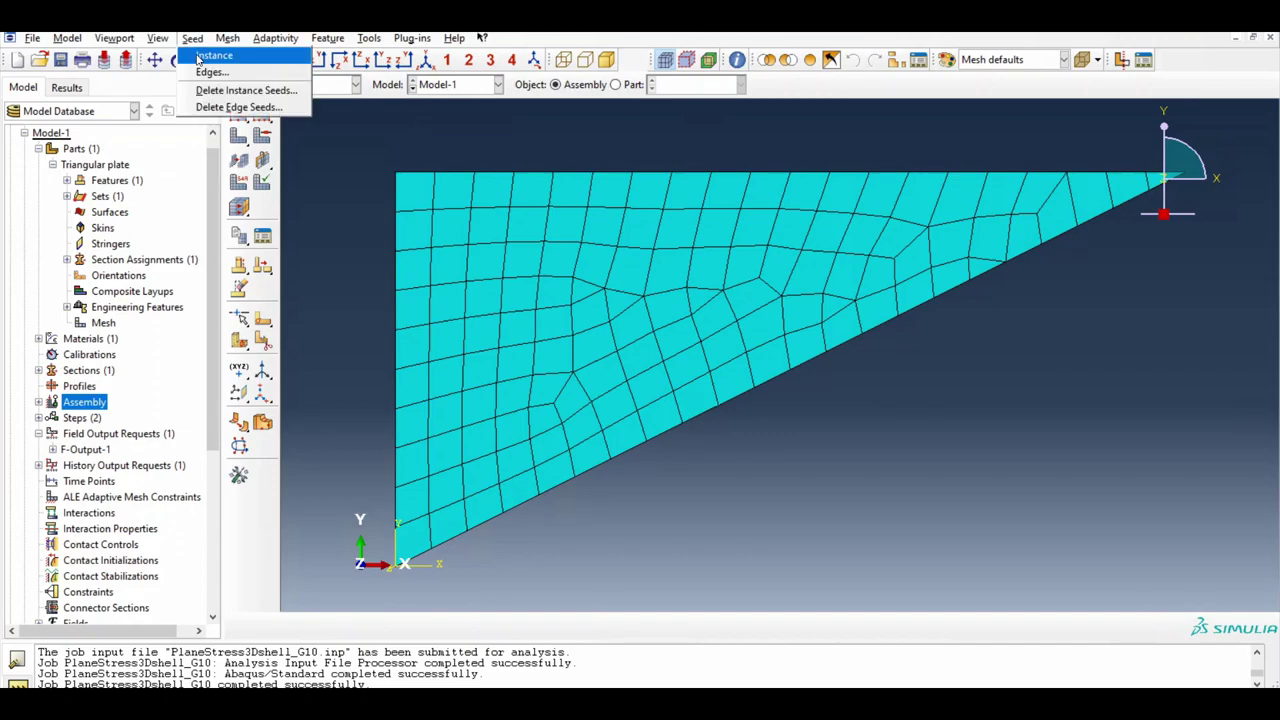
click(202, 51)
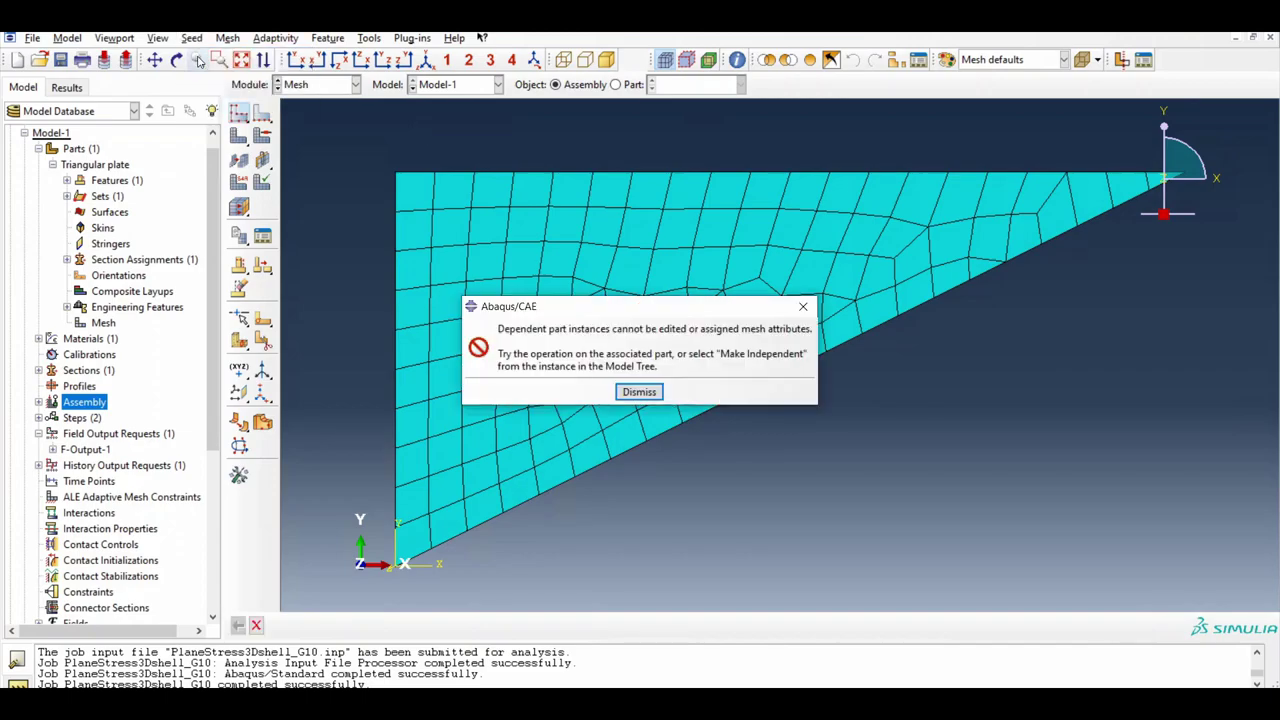
click(639, 391)
click(615, 84)
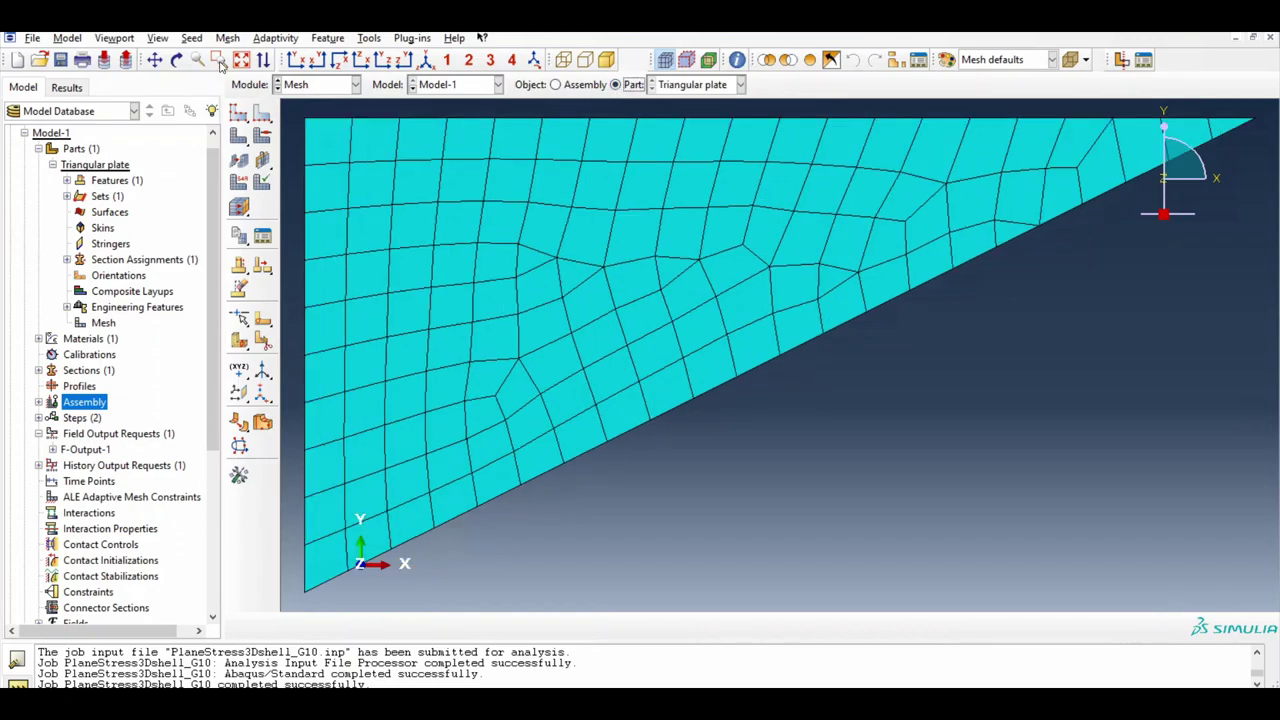
Step: Reseed the triangular plate with an approximate global size of 50, accepting the removal of the existing mesh
click(192, 38)
click(204, 55)
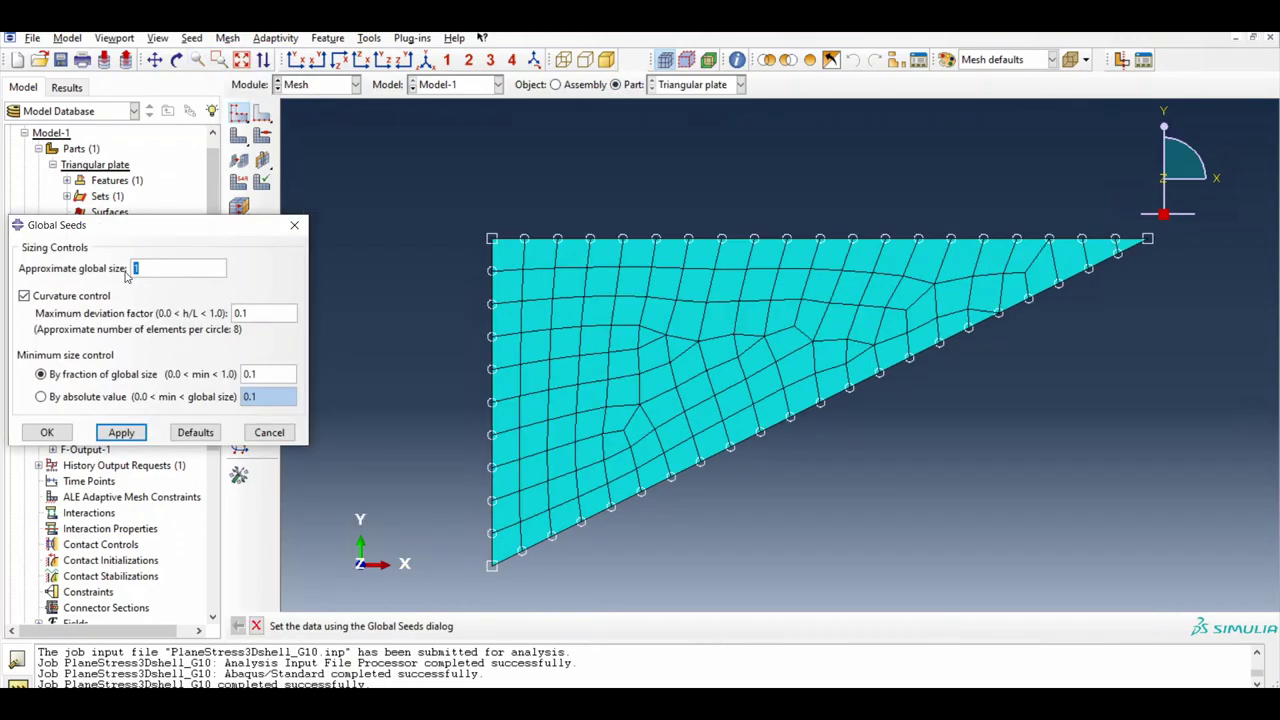
text(10)
click(121, 434)
click(95, 380)
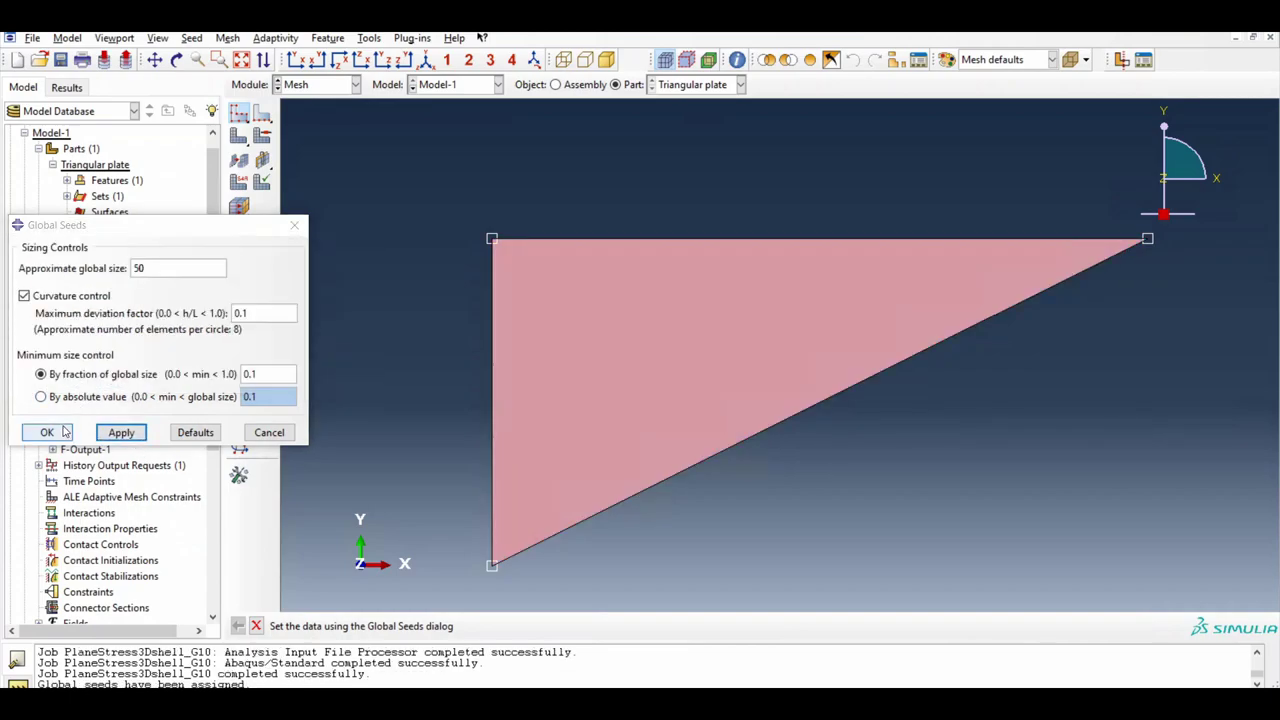
click(47, 432)
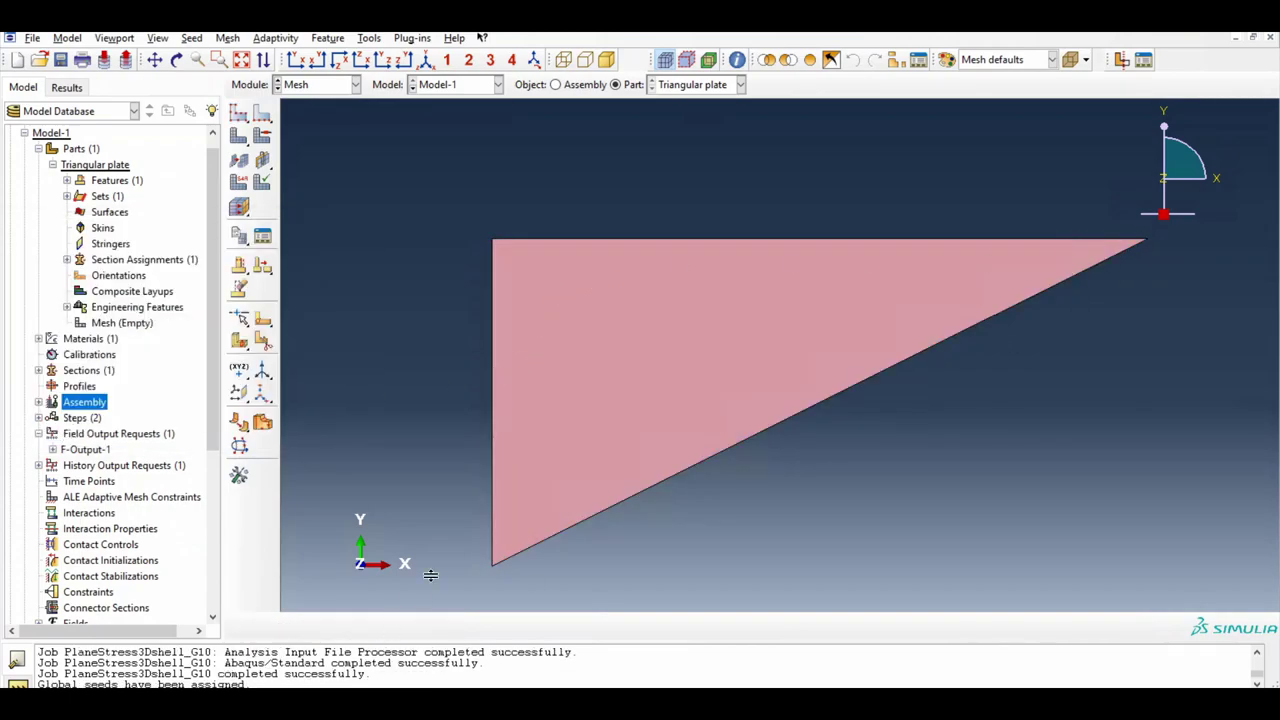
Step: Generate the mesh on the triangular plate part
click(229, 40)
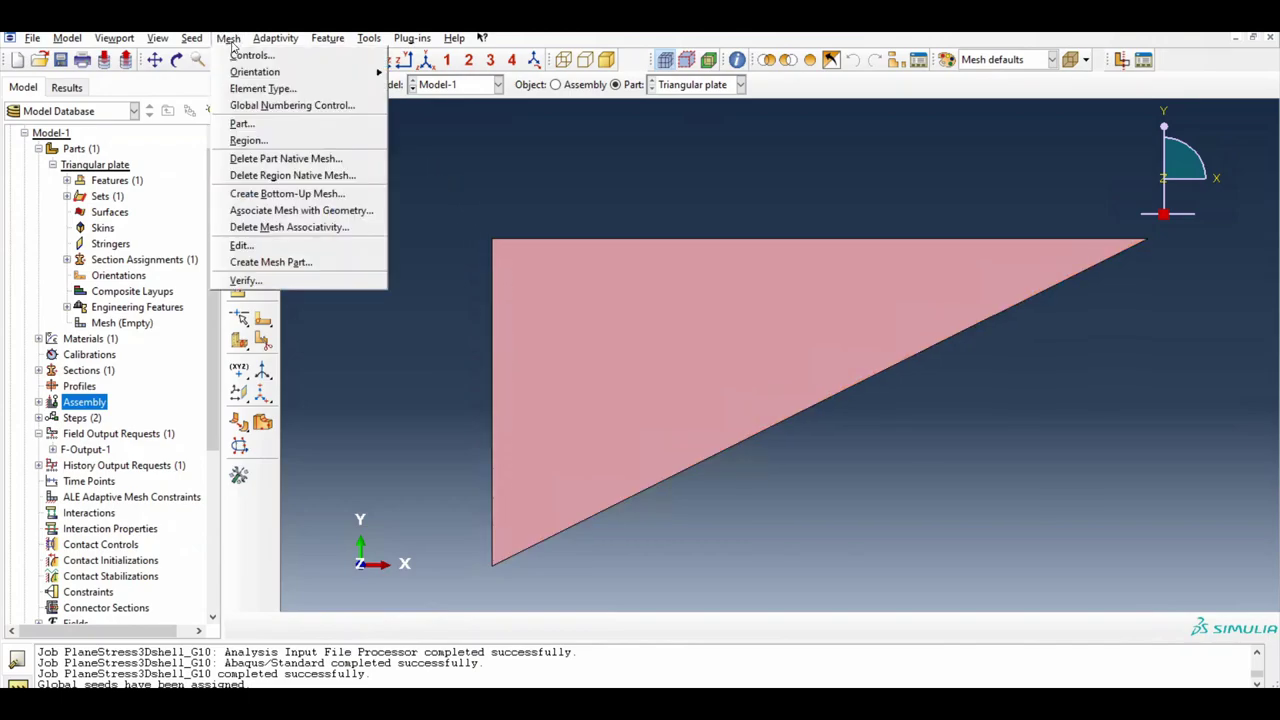
click(241, 123)
click(378, 626)
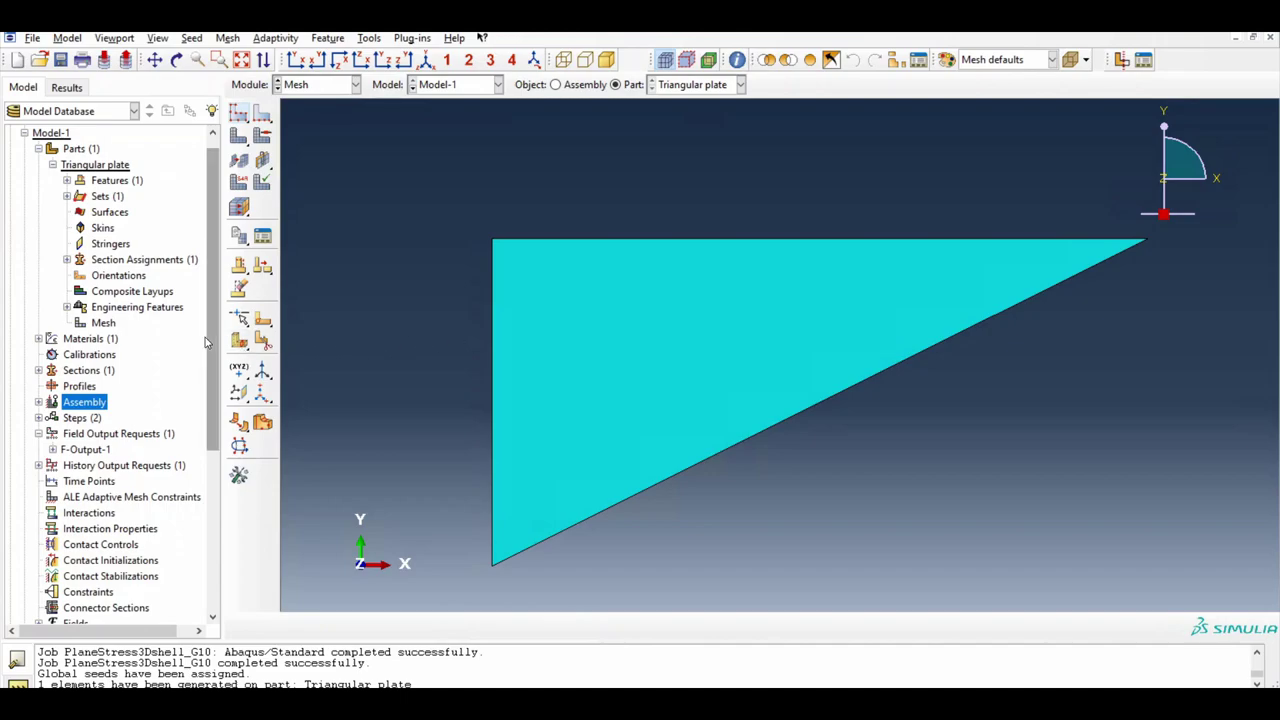
Step: Create a job named PlaneStressasoneelement_G10 from Model-1
scroll(215, 405, down, 5)
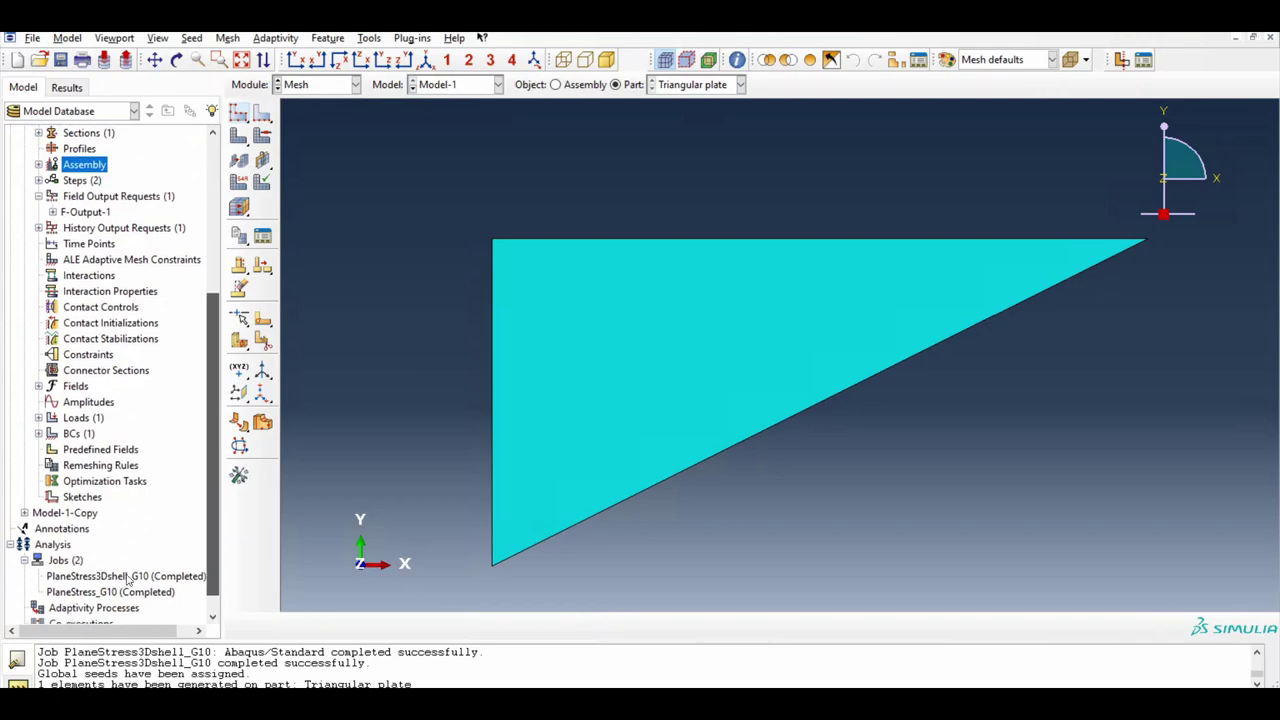
double_click(62, 538)
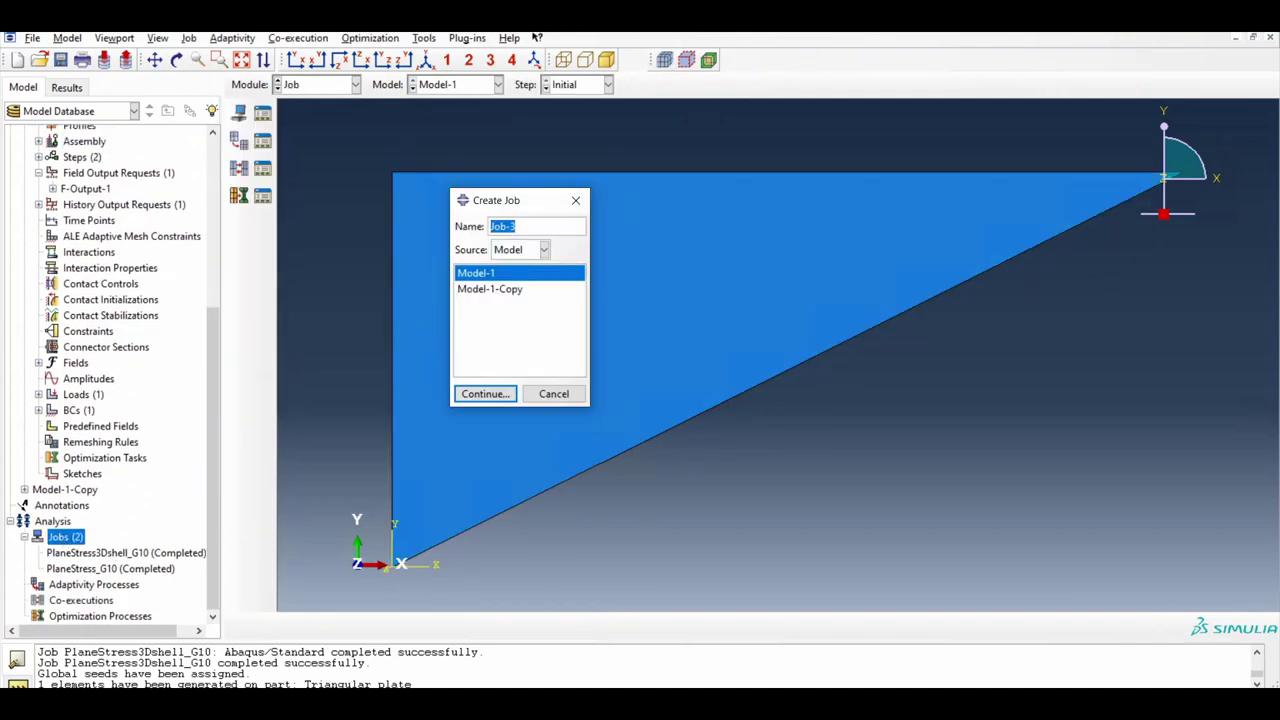
key(ctrl+v)
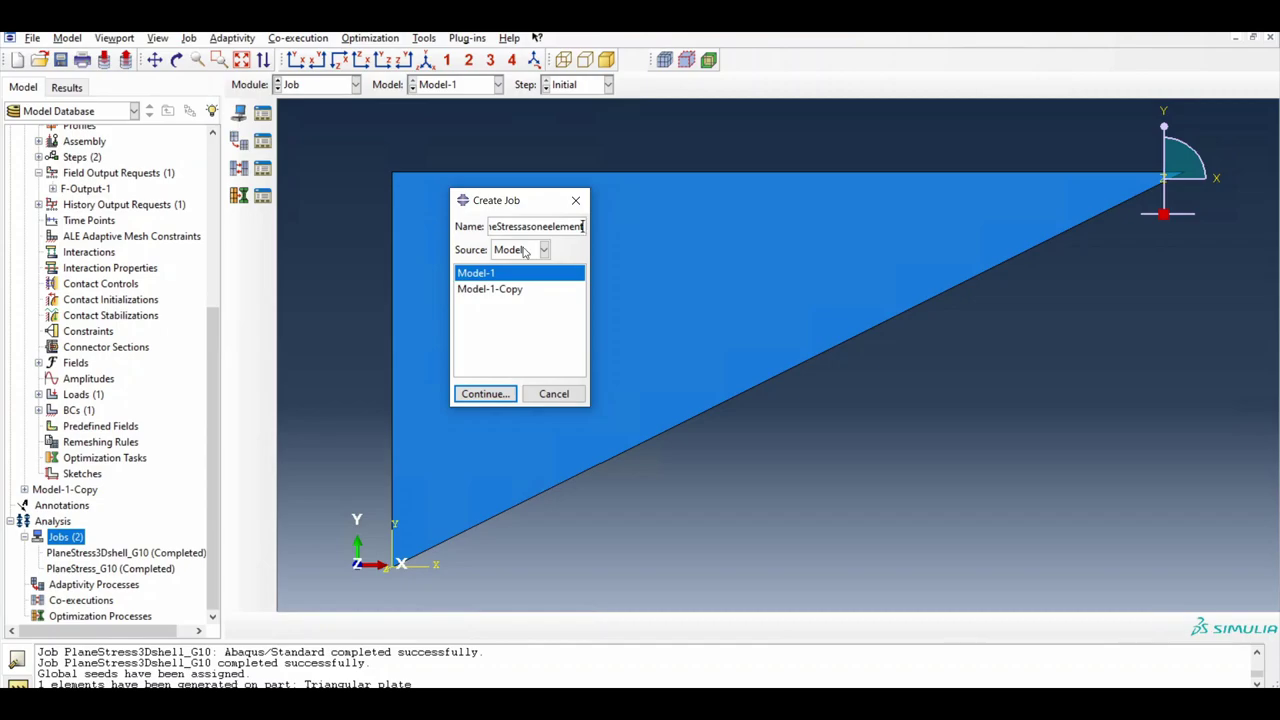
text(_G10)
click(484, 394)
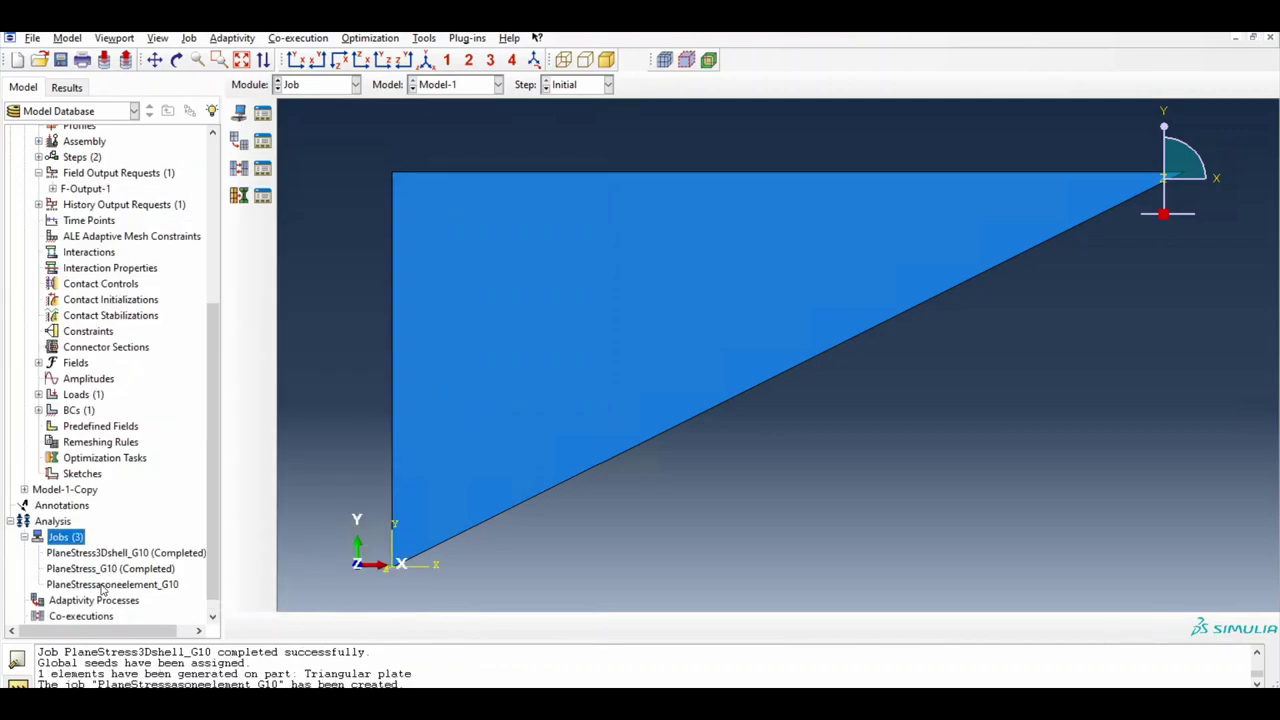
Step: Submit the PlaneStressasoneelement_G10 job for analysis and monitor its progress until it finishes
click(103, 586)
right_click(103, 589)
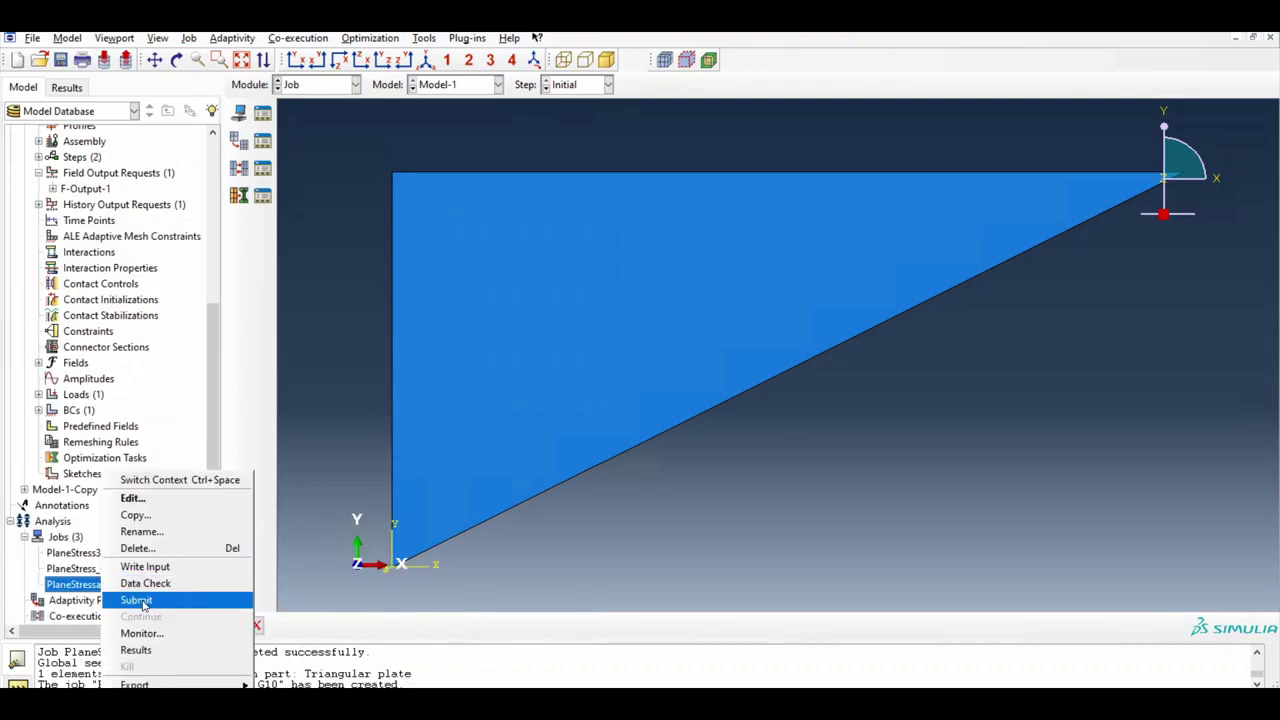
click(143, 604)
right_click(177, 586)
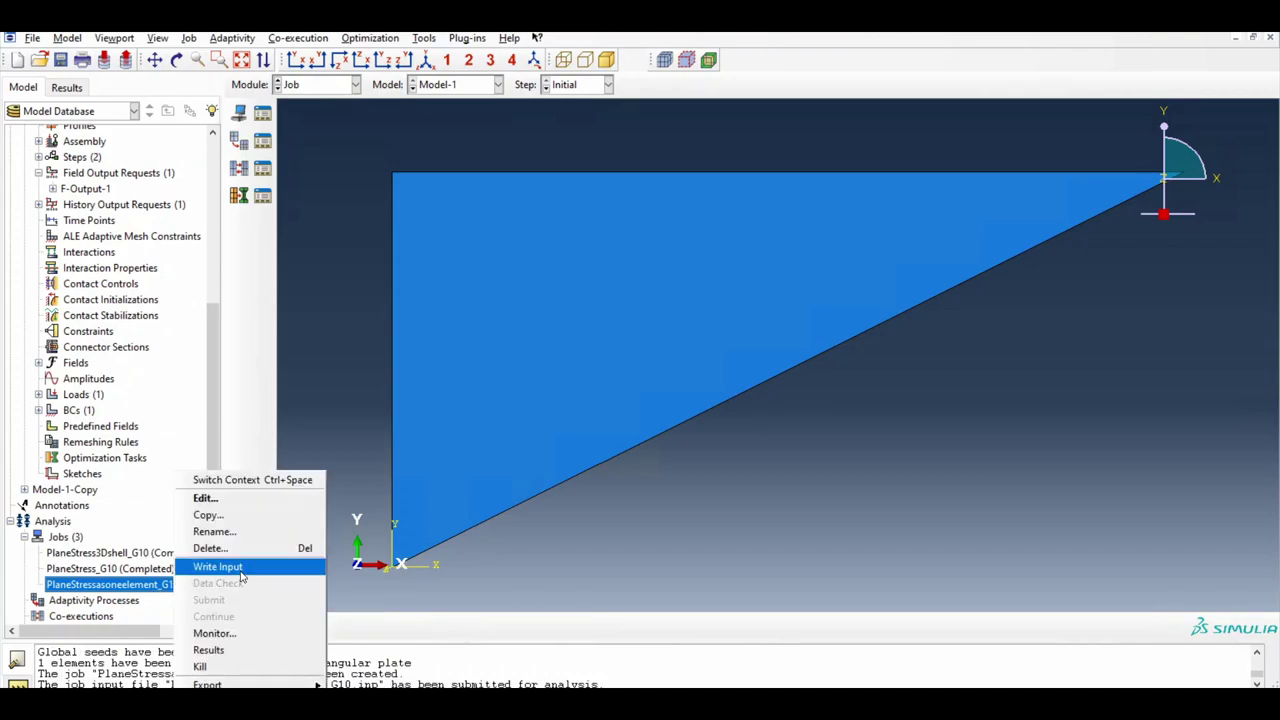
click(214, 633)
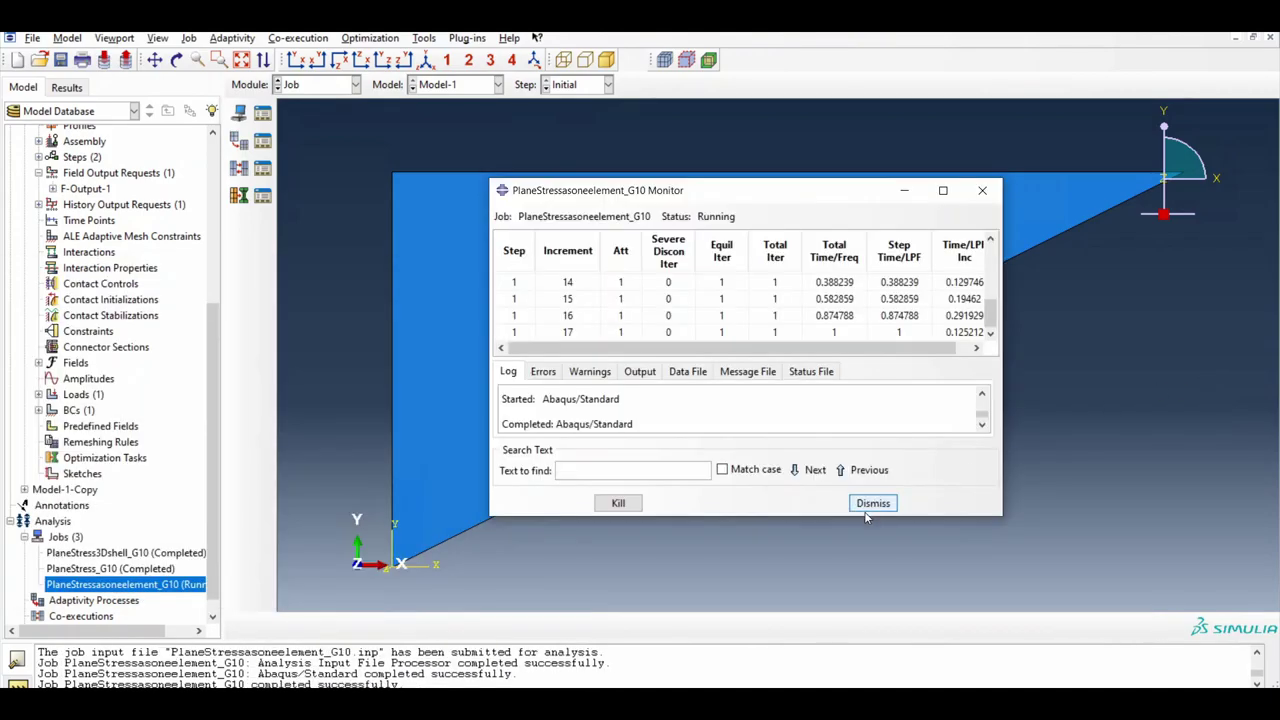
click(868, 508)
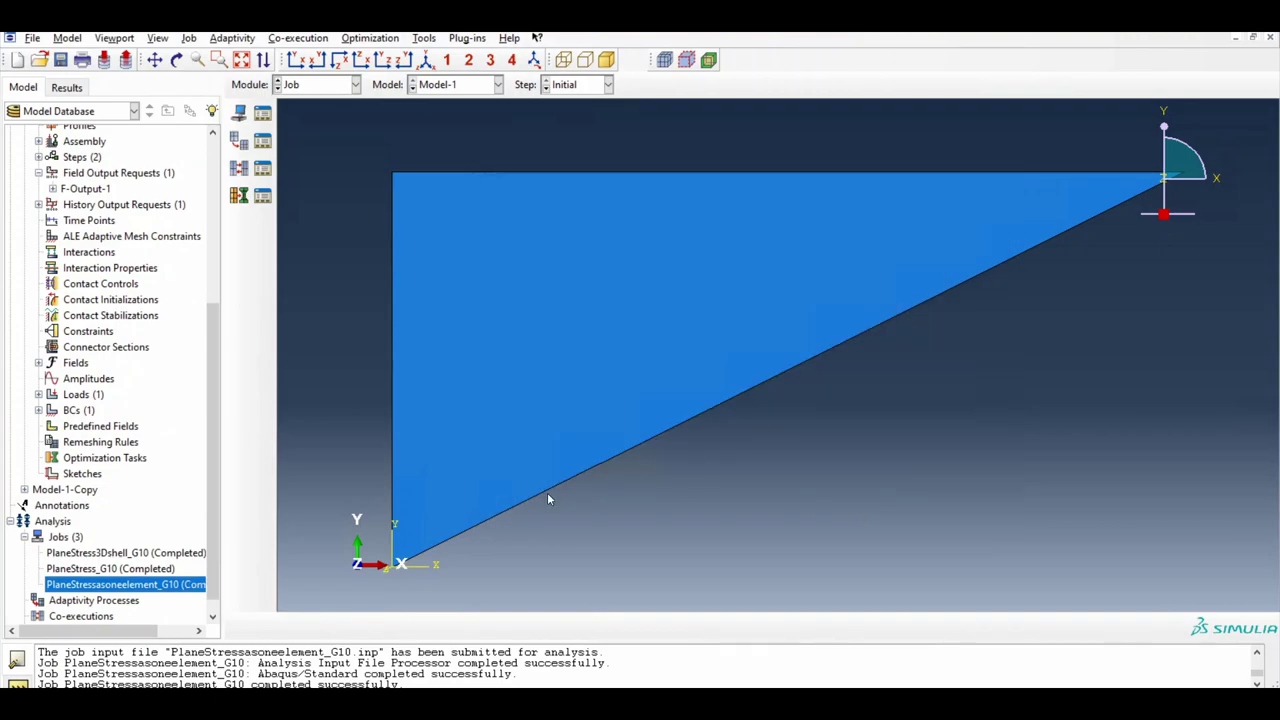
Step: Open the results of the PlaneStressasoneelement_G10 job and contour the displacement magnitude U on the deformed plate
right_click(186, 589)
click(219, 650)
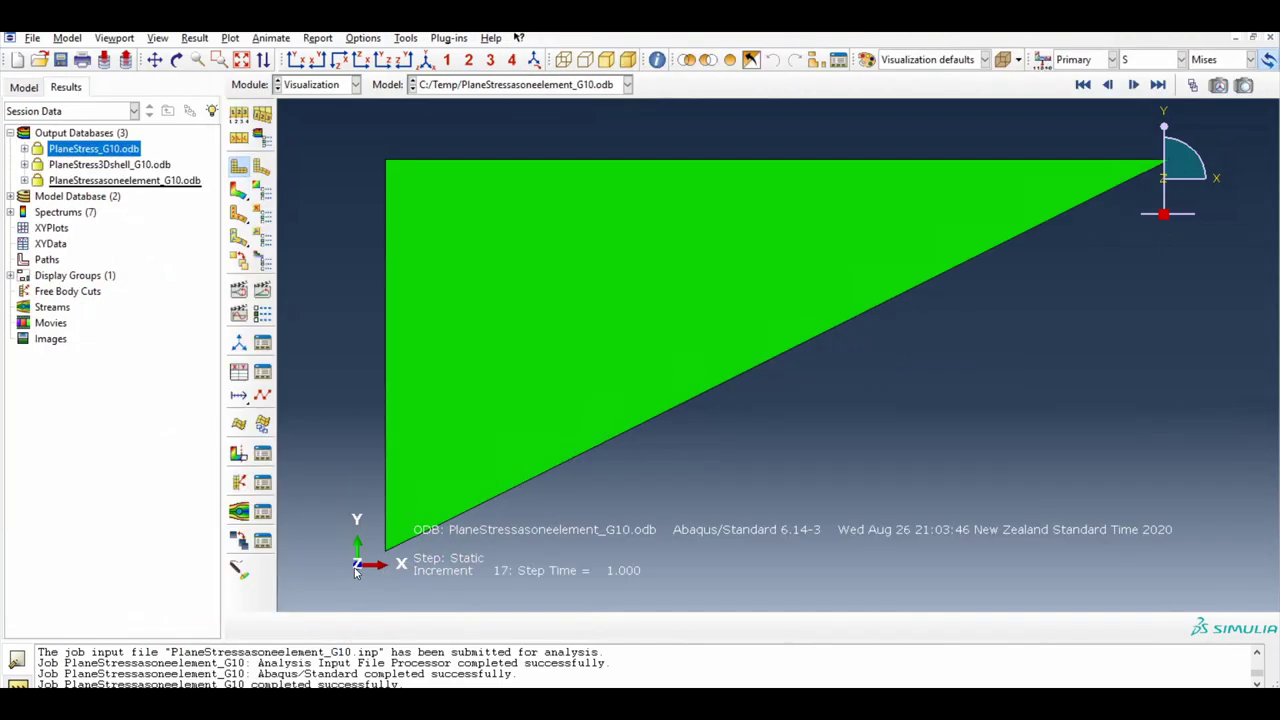
click(110, 182)
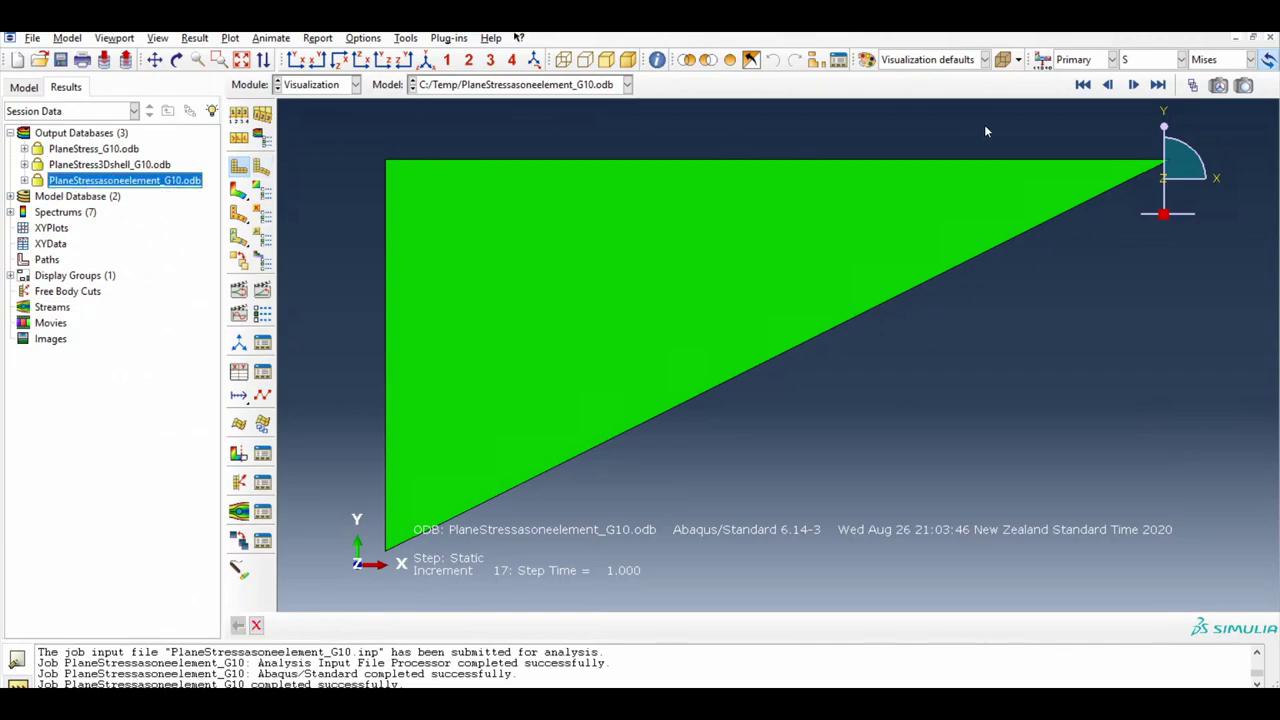
click(240, 192)
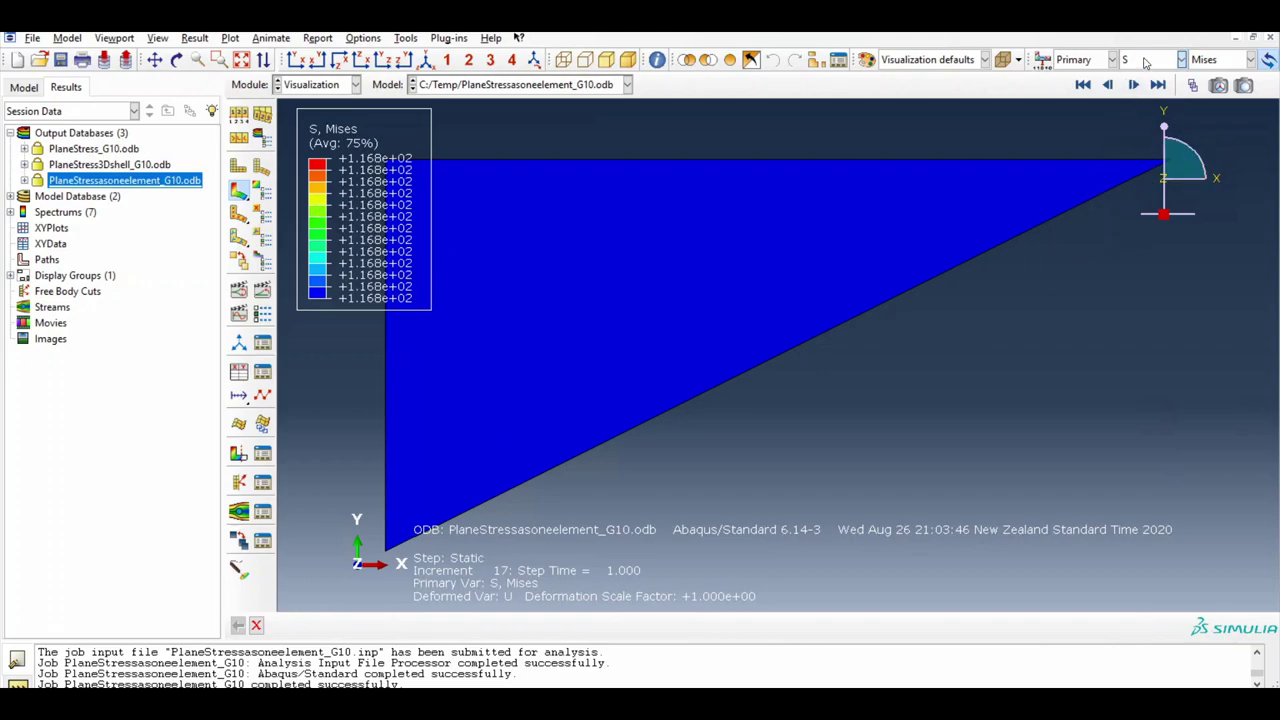
click(1182, 59)
click(1141, 206)
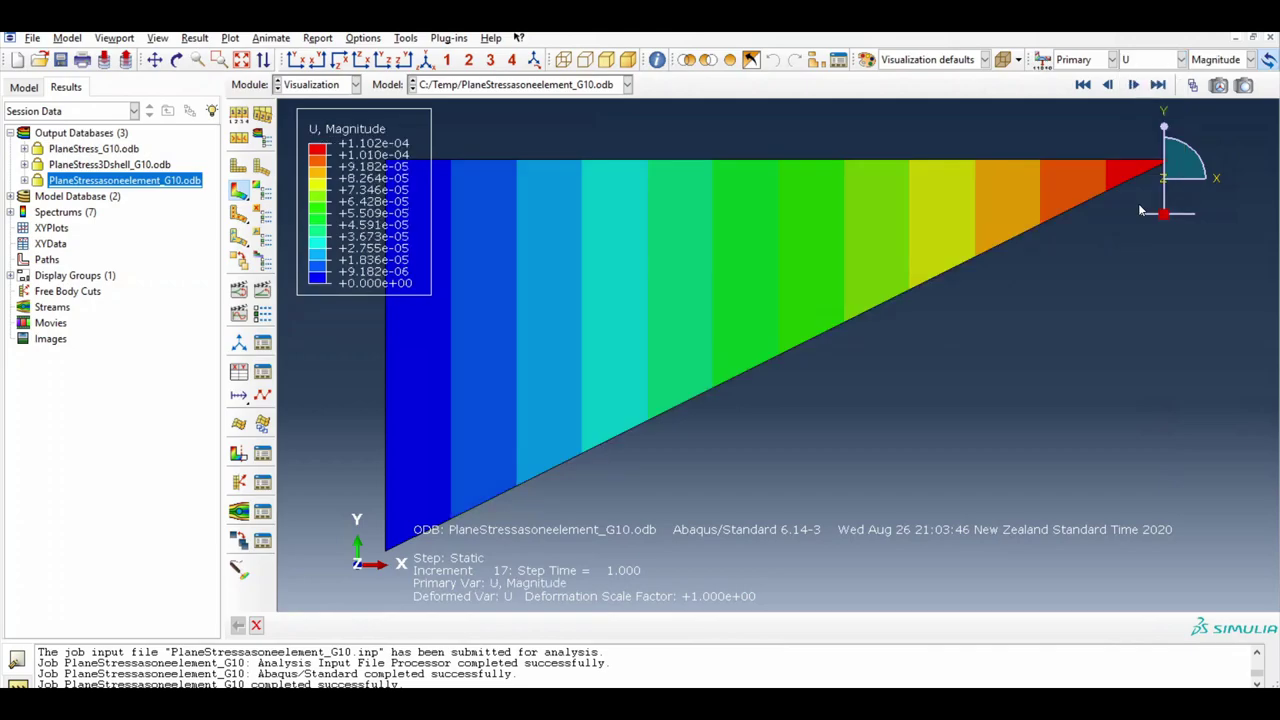
scroll(545, 424, down, 3)
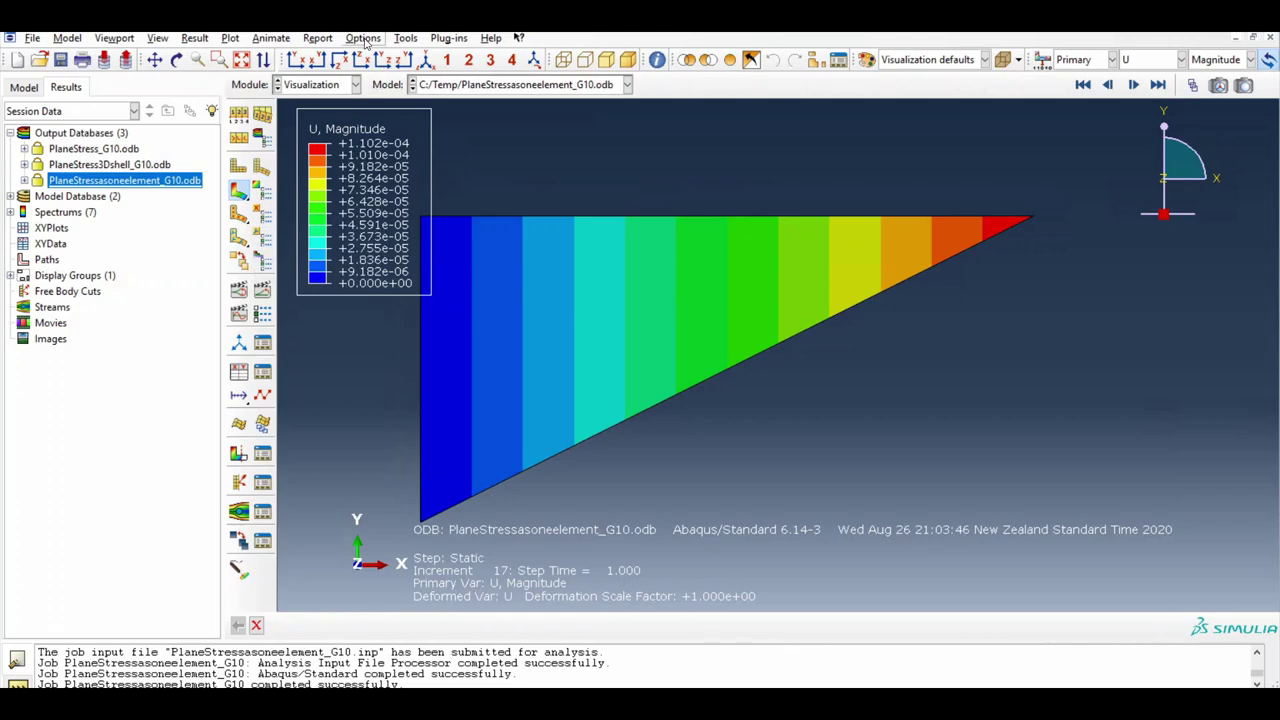
Step: Contour displacement component U1 and probe its nodal value at the loaded tip of the single-element plate
click(366, 42)
click(412, 52)
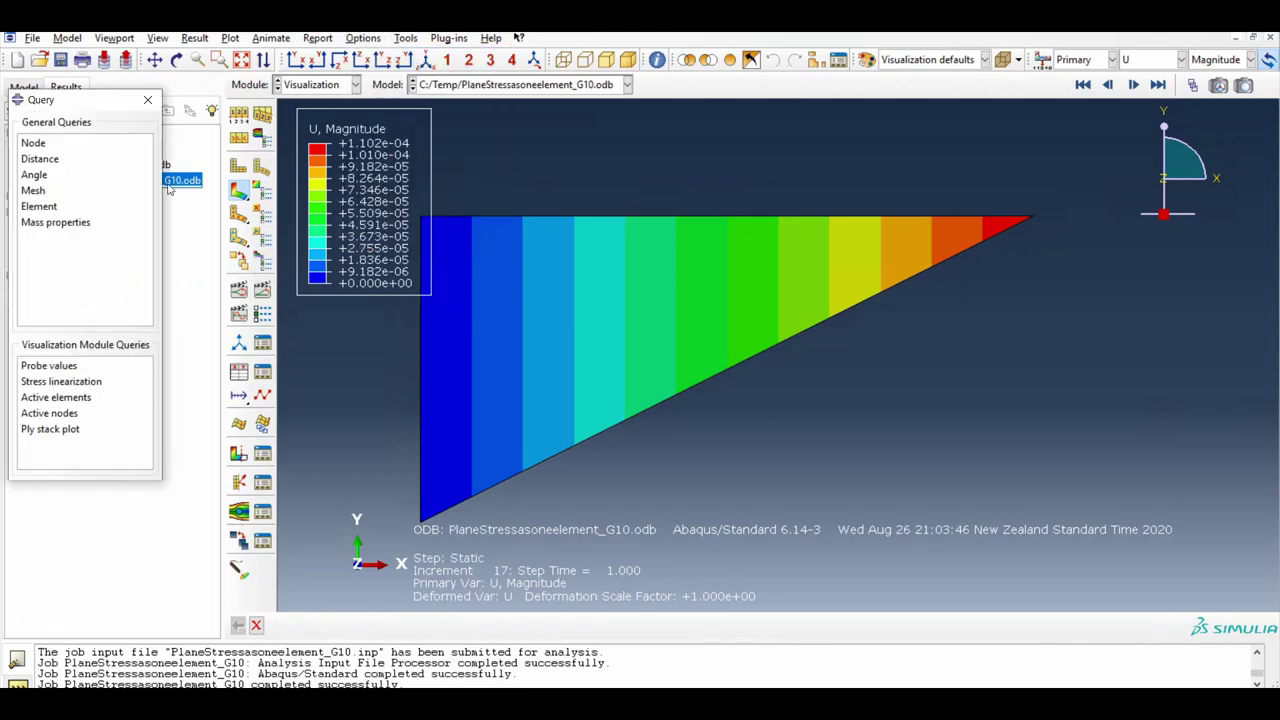
click(52, 366)
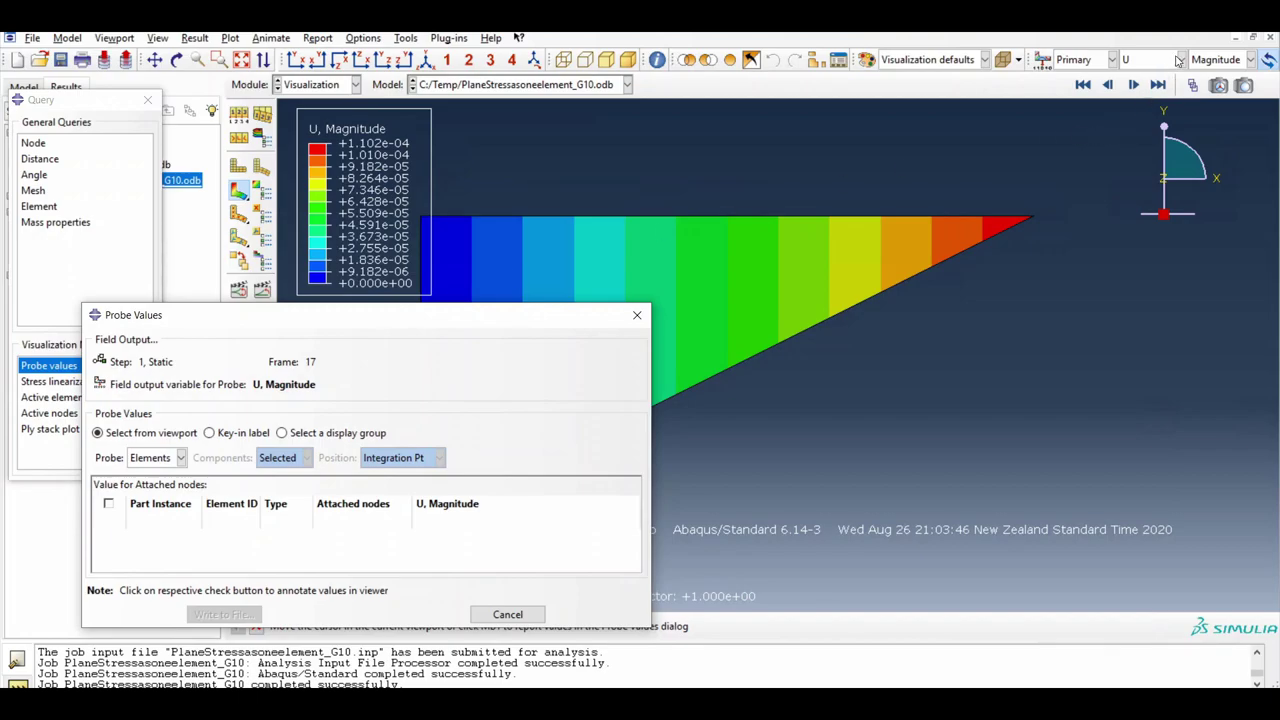
click(1222, 59)
click(1222, 86)
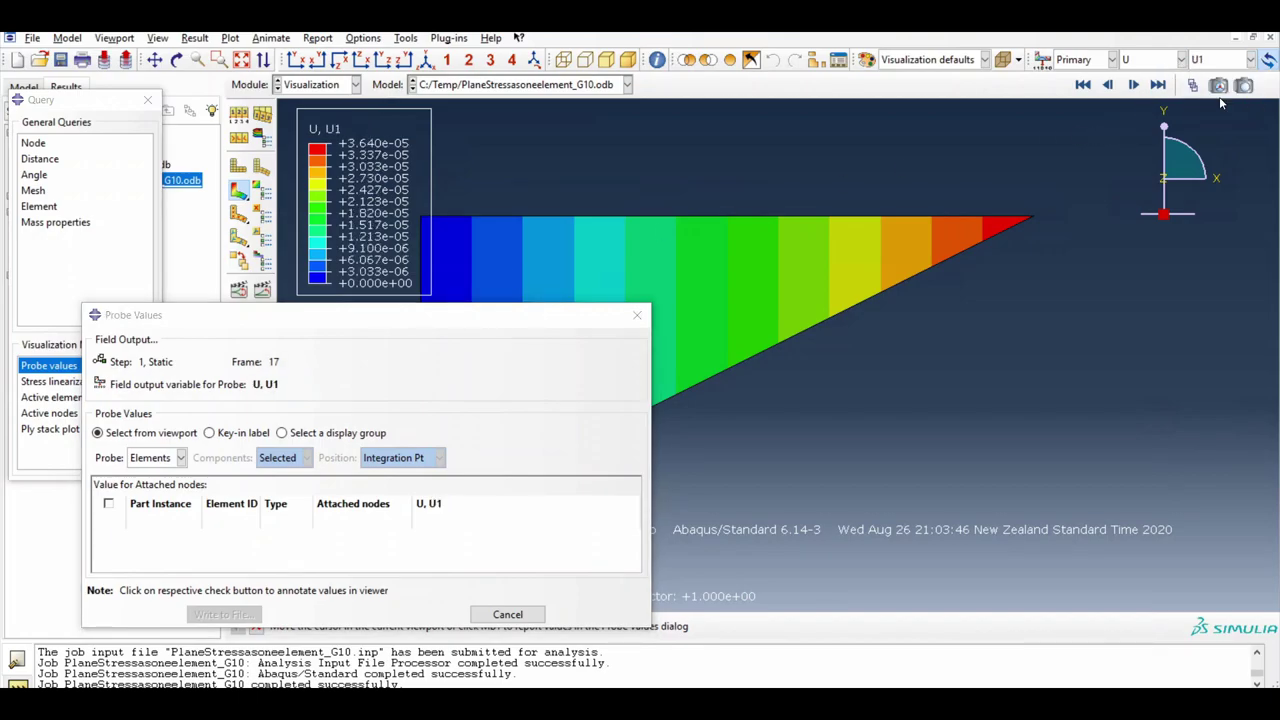
drag(411, 320, 385, 263)
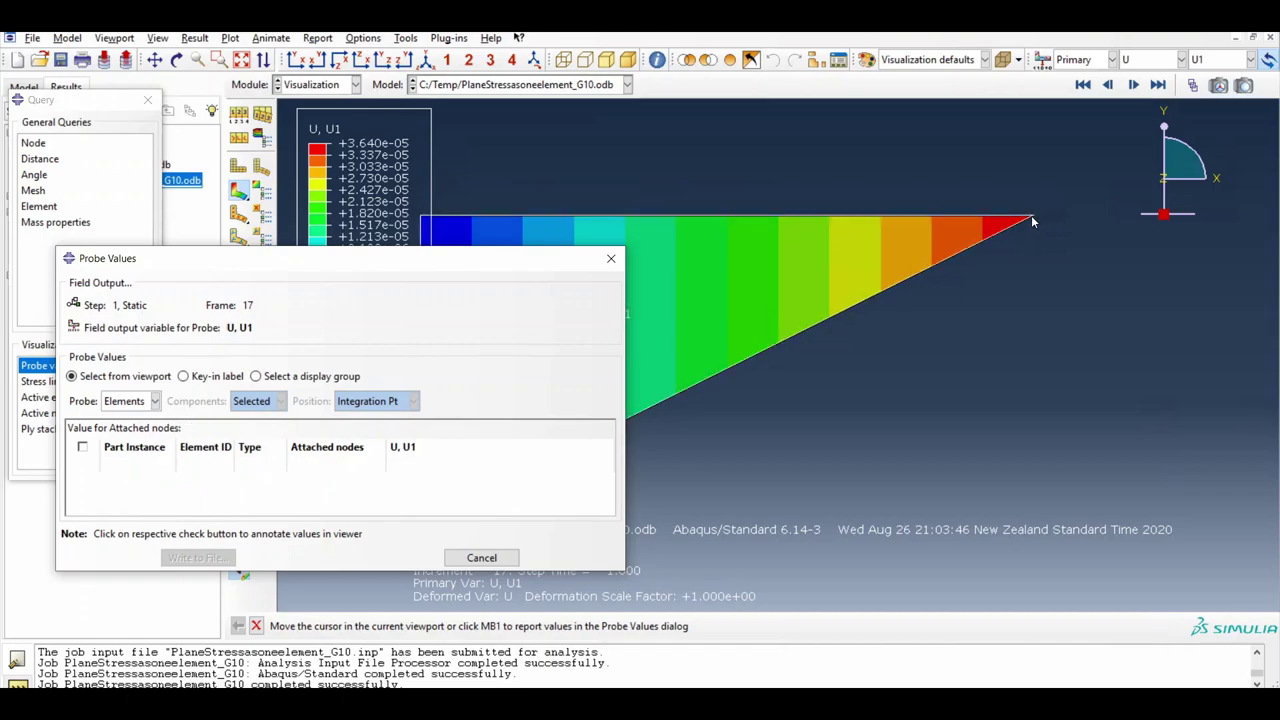
click(147, 404)
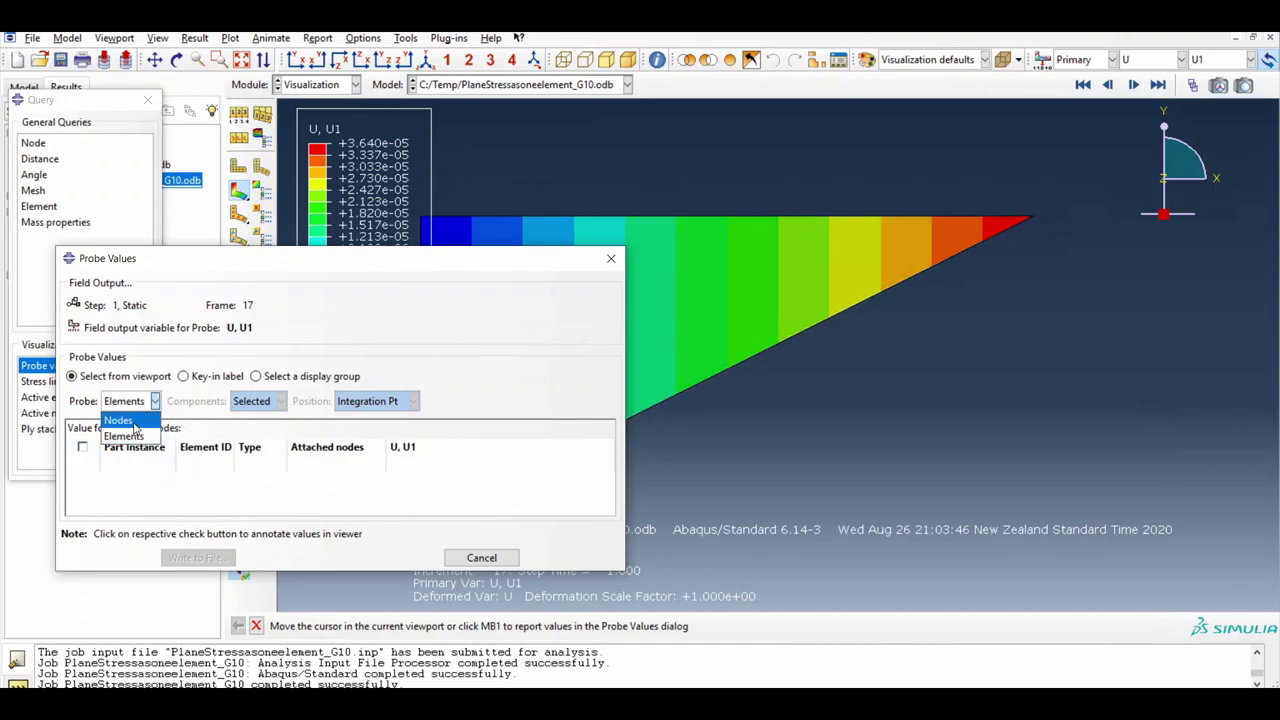
click(135, 421)
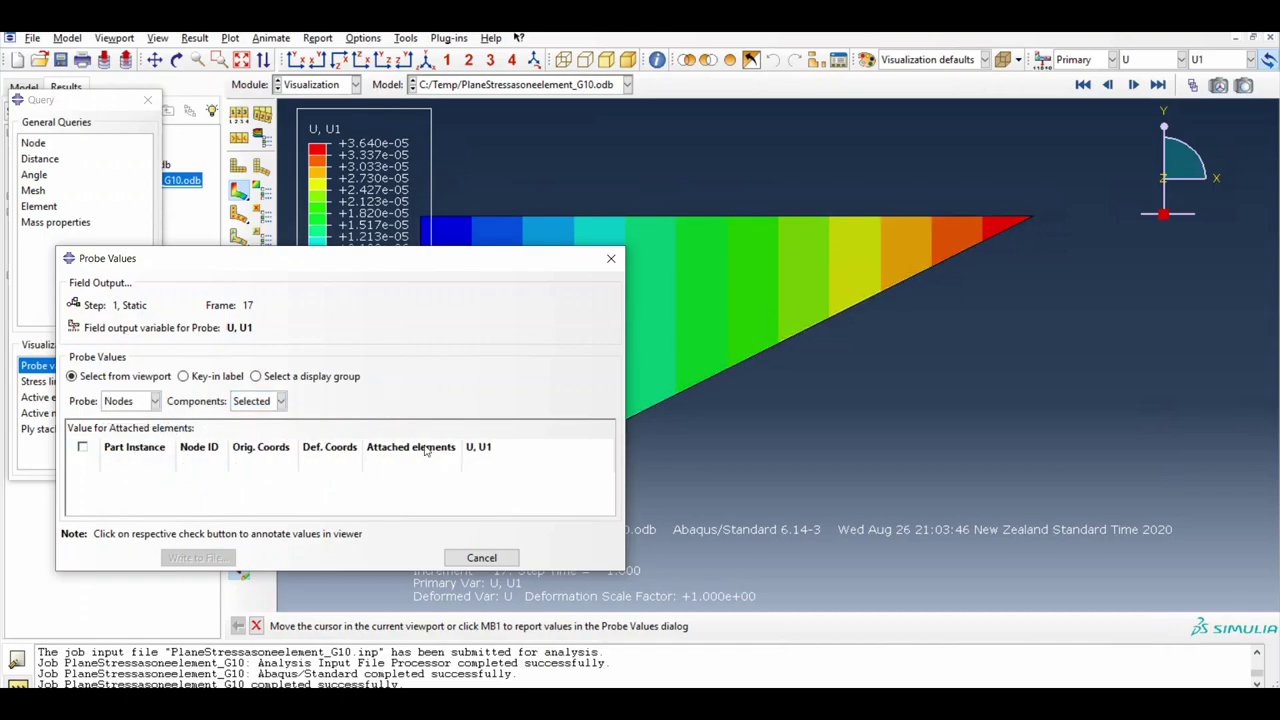
click(1033, 217)
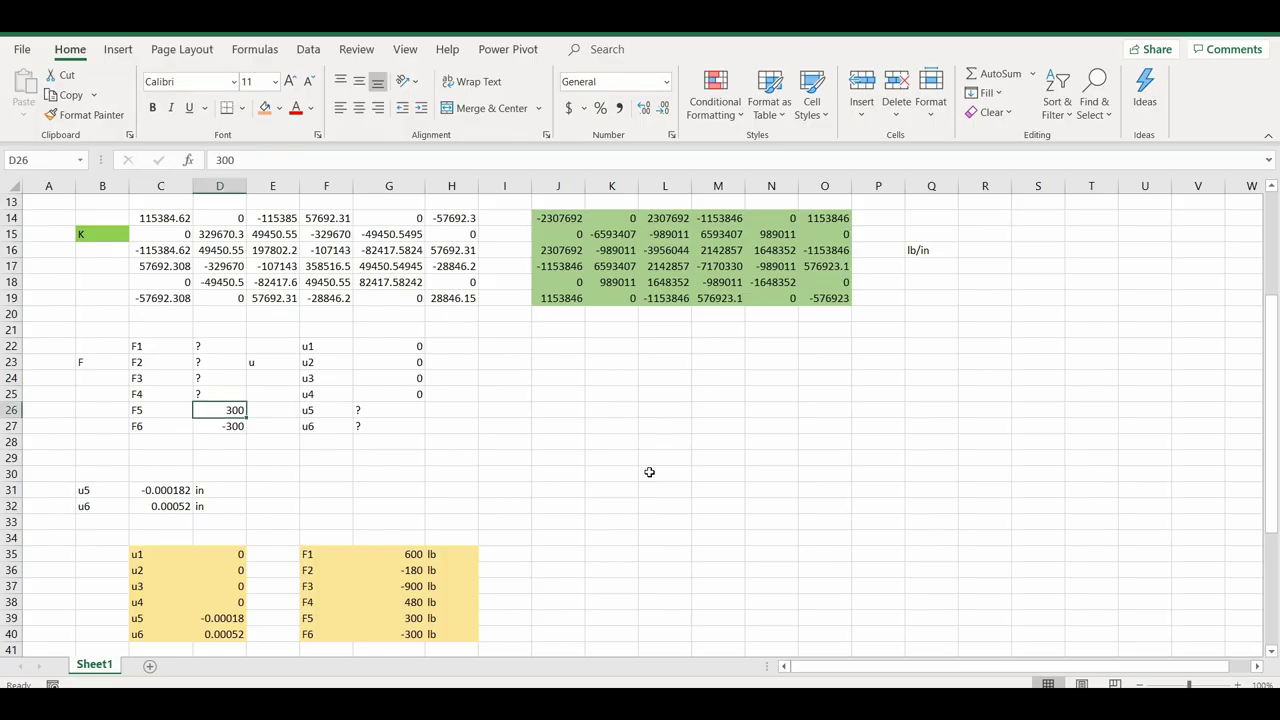
Step: Switch to the Excel worksheet, correct the area A to 100 in2, and check the recalculated u5 and u6 displacements
scroll(214, 343, down, 2)
click(214, 343)
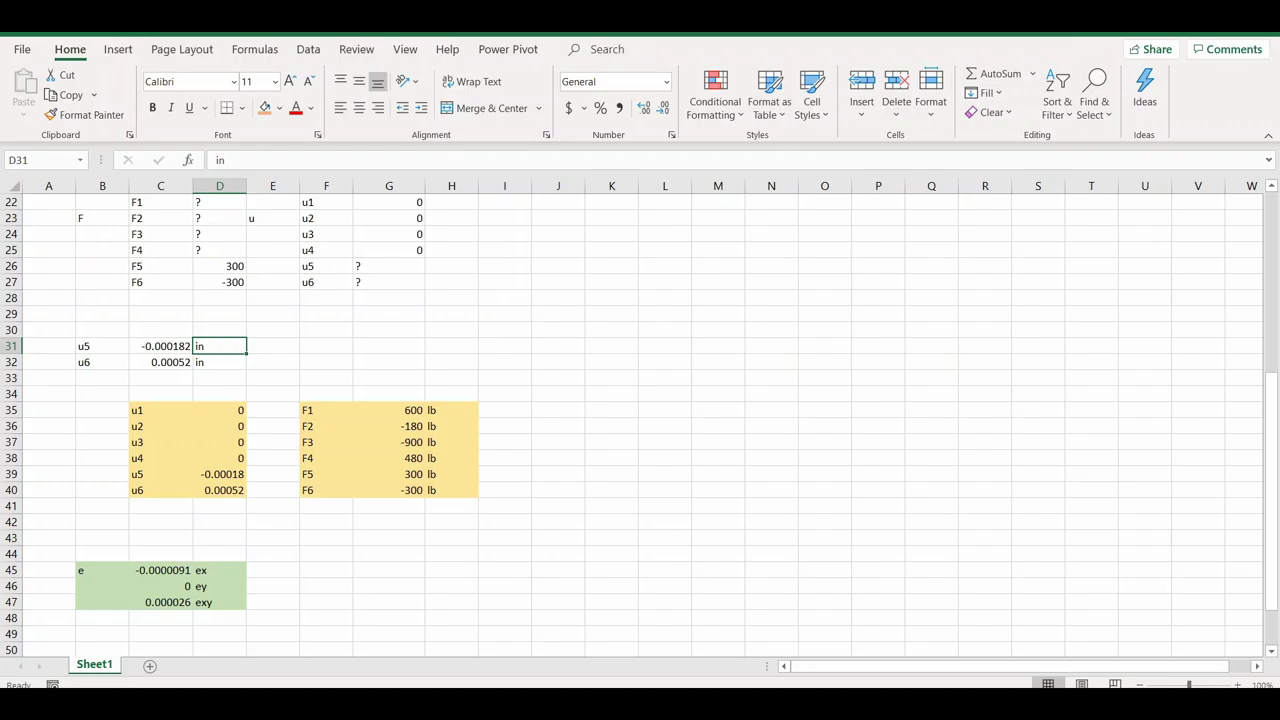
scroll(170, 375, up, 4)
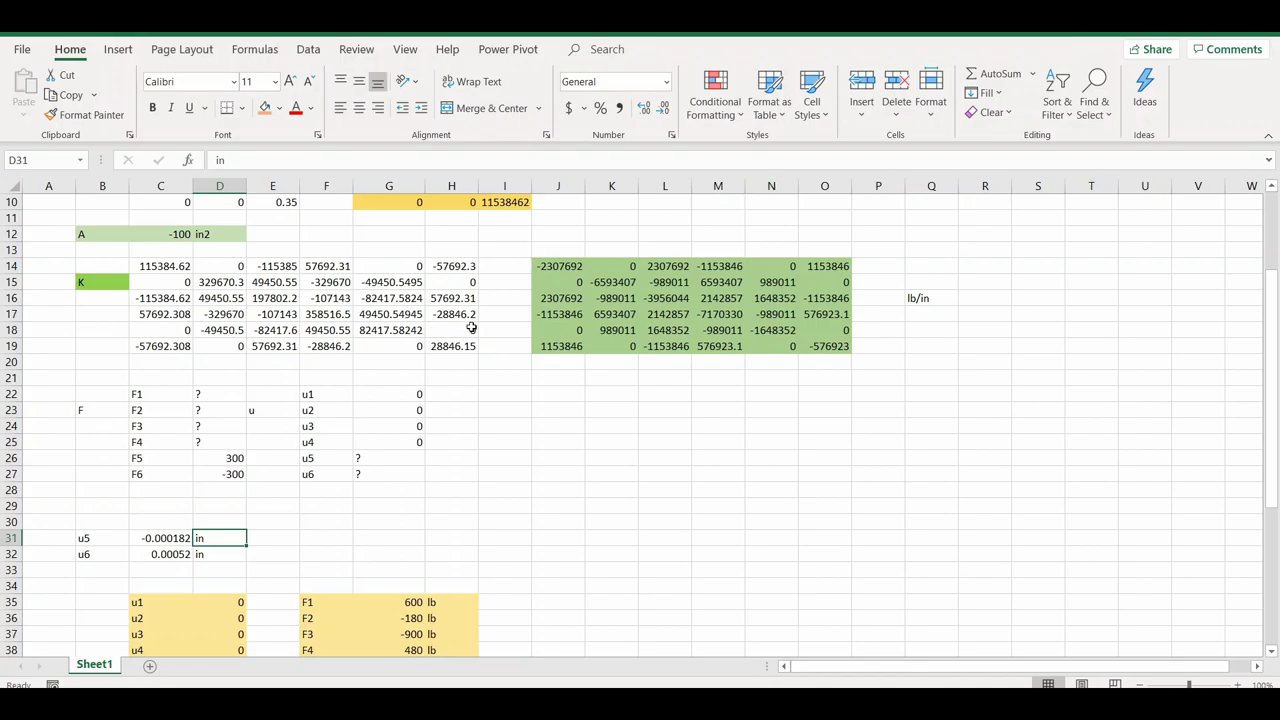
click(172, 235)
double_click(167, 234)
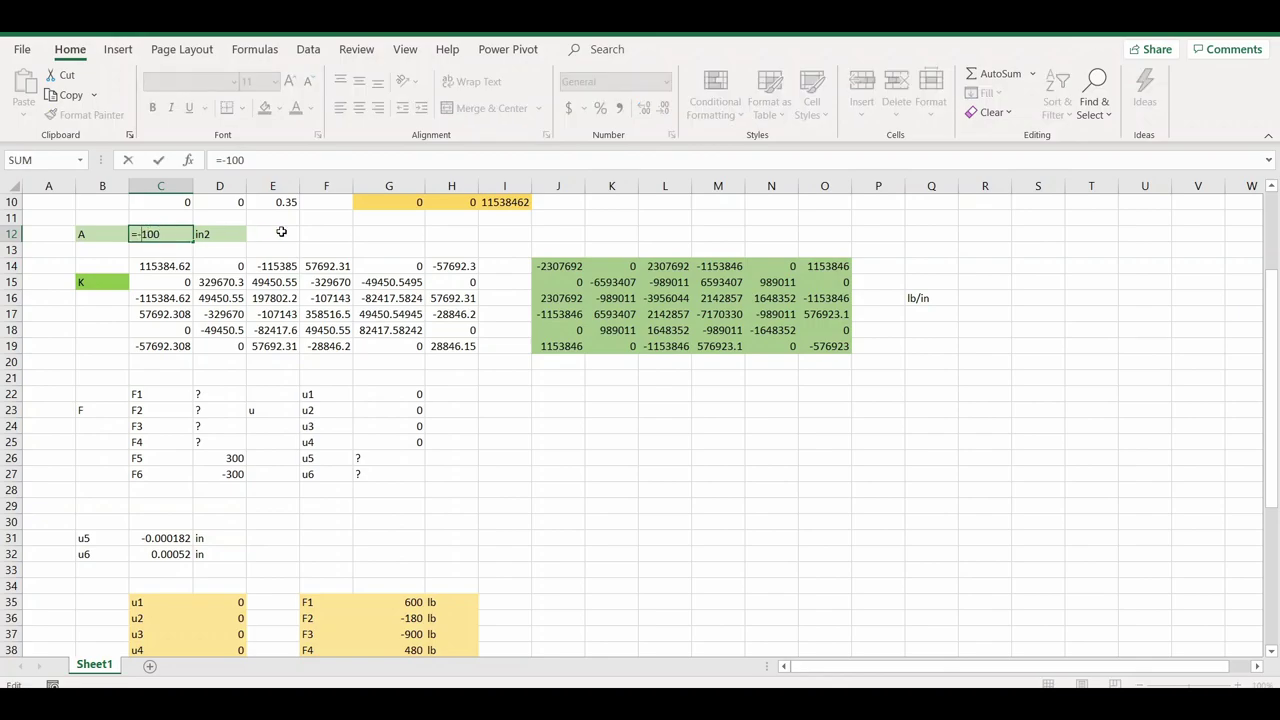
key(BackSpace)
key(Return)
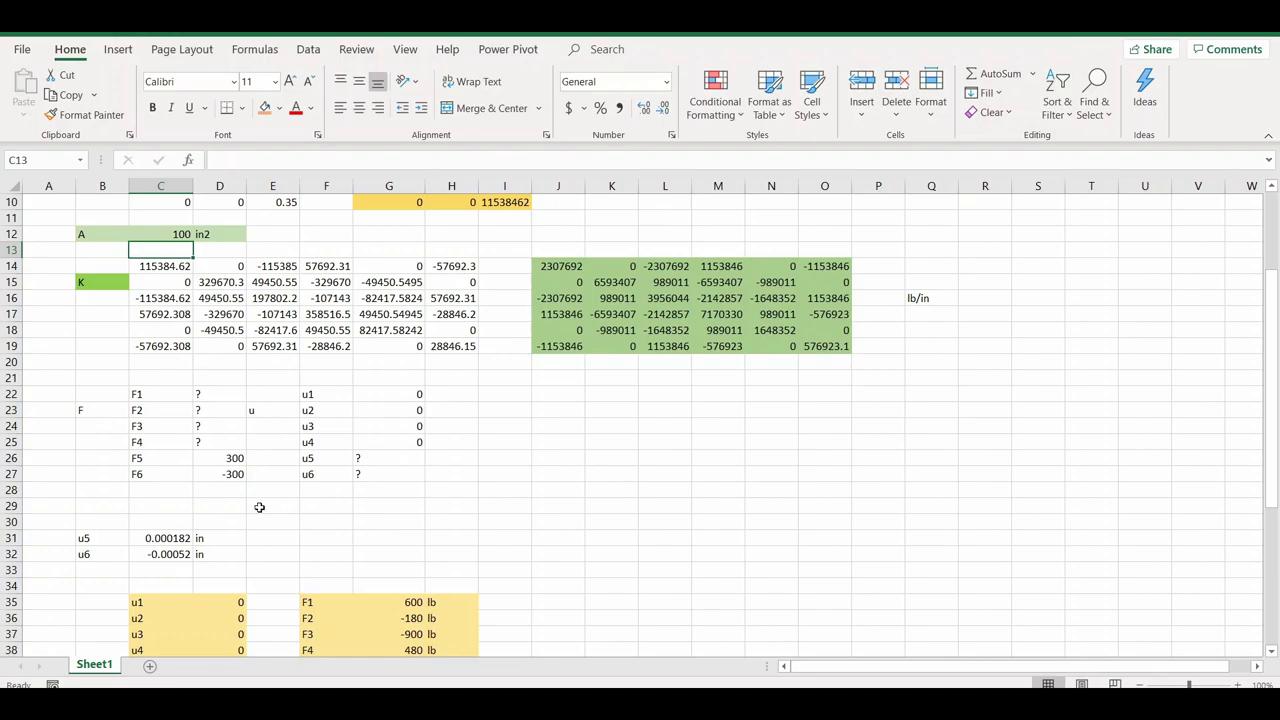
scroll(175, 533, down, 5)
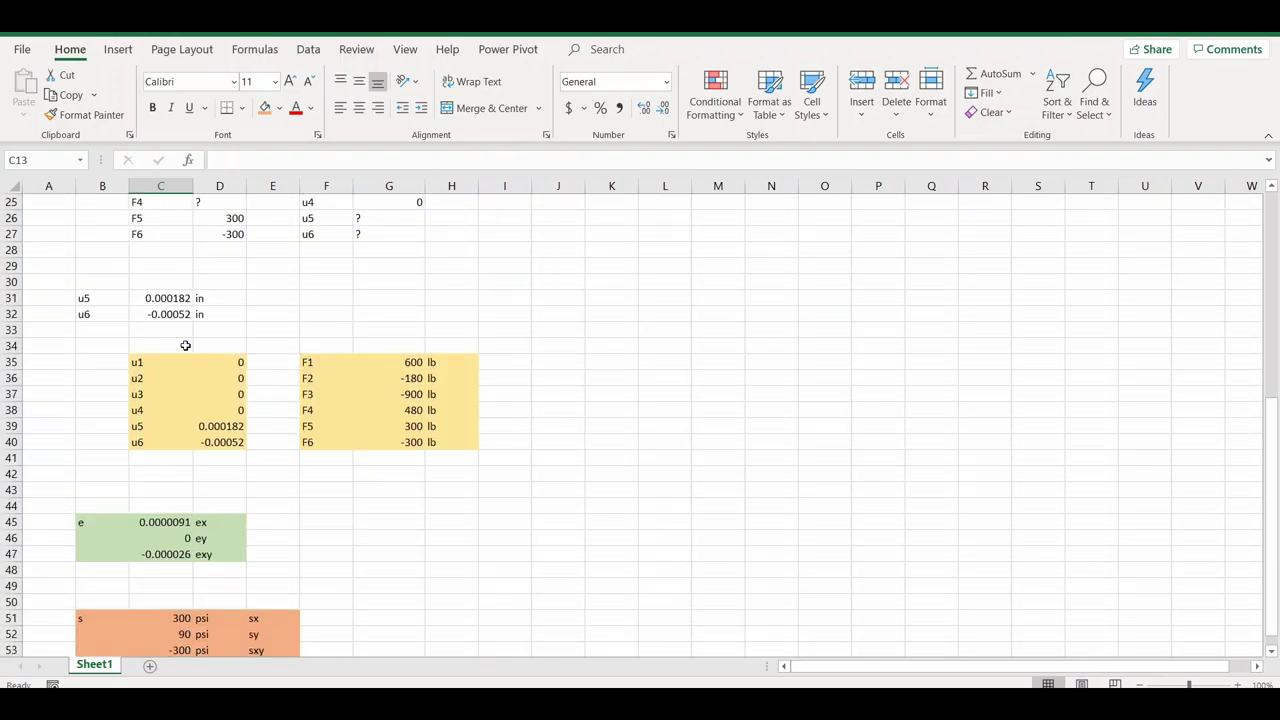
Step: Enter the probed U1 displacement beside the hand-calculated u5 in cell E31 as =3.64*10^-5
click(165, 298)
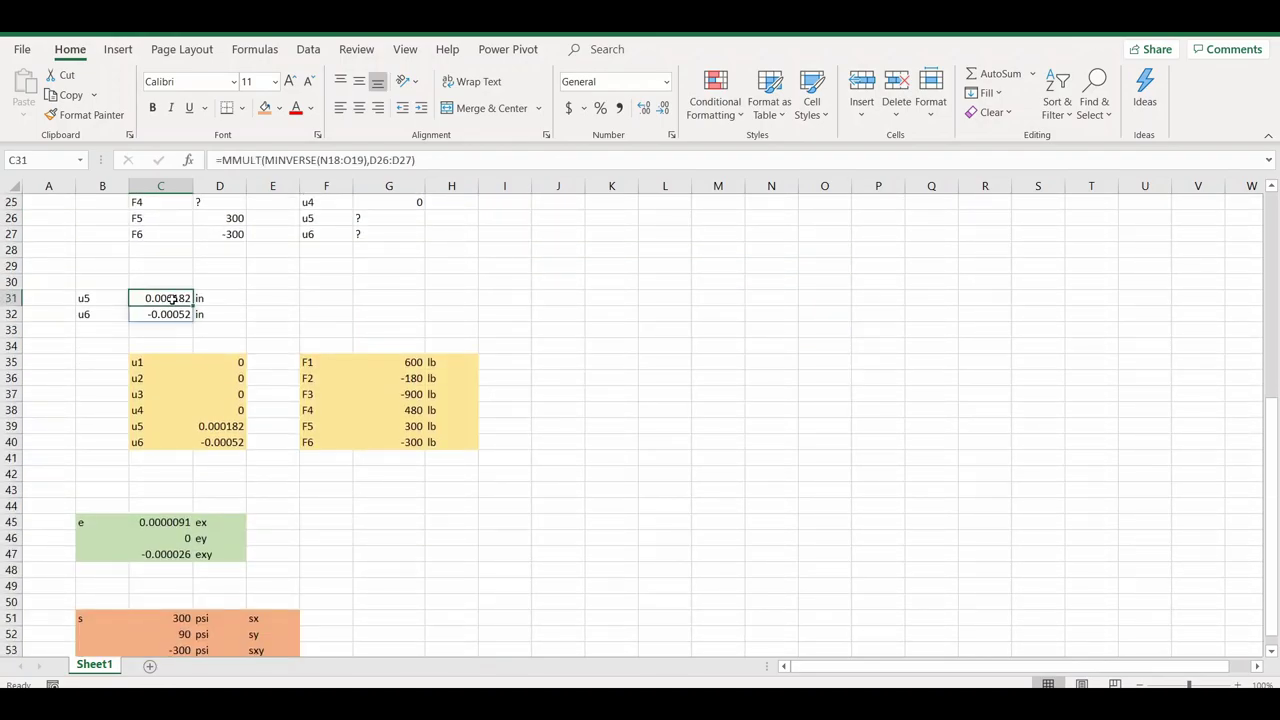
click(226, 298)
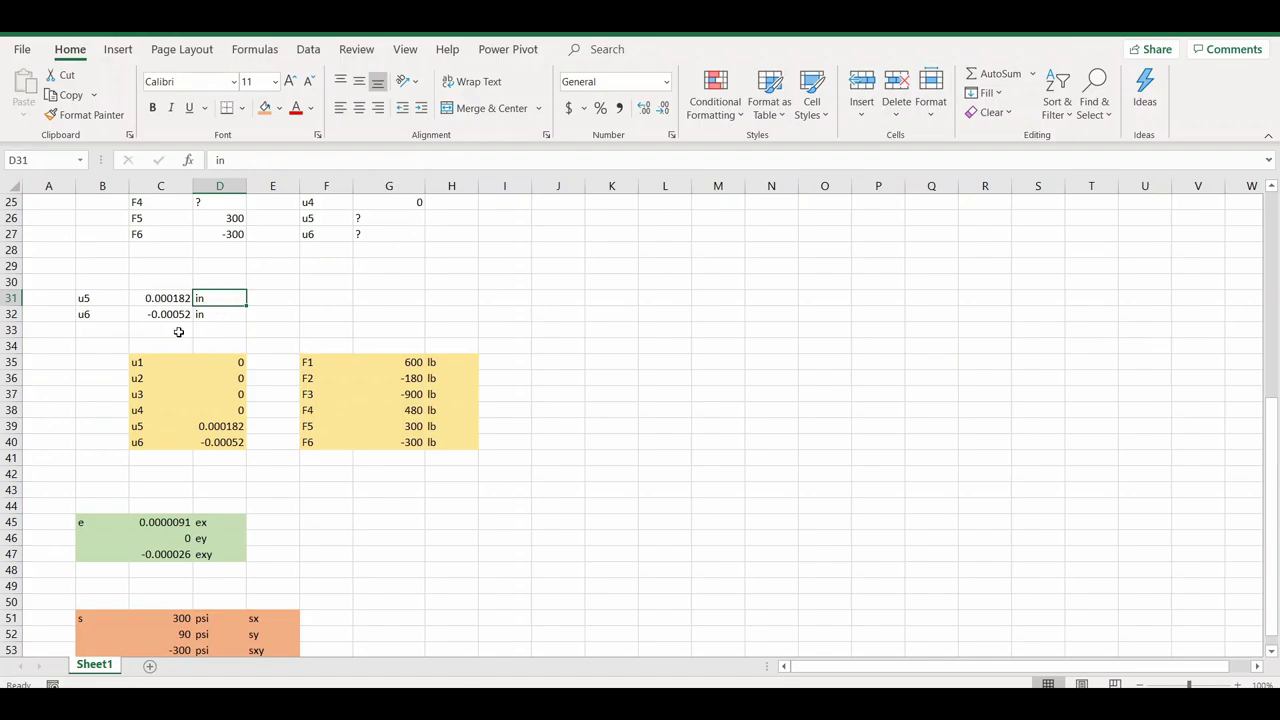
scroll(252, 320, down, 2)
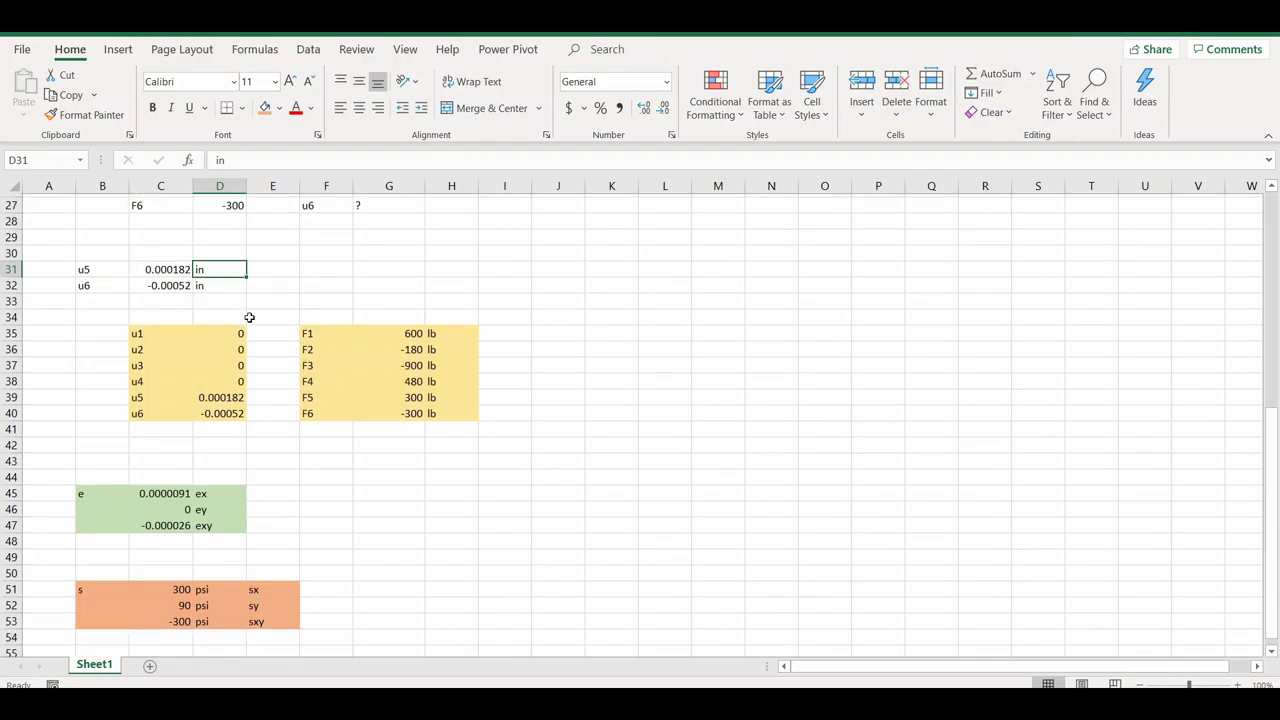
scroll(250, 335, up, 2)
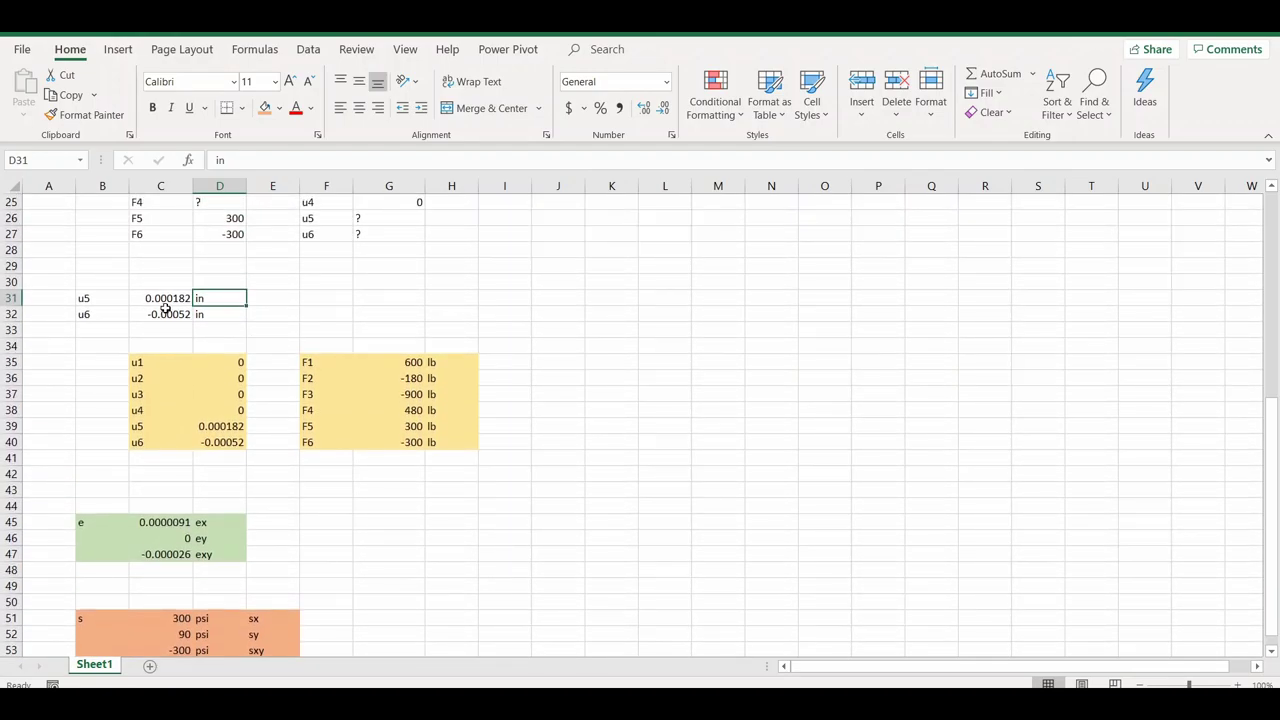
click(257, 298)
text(=)
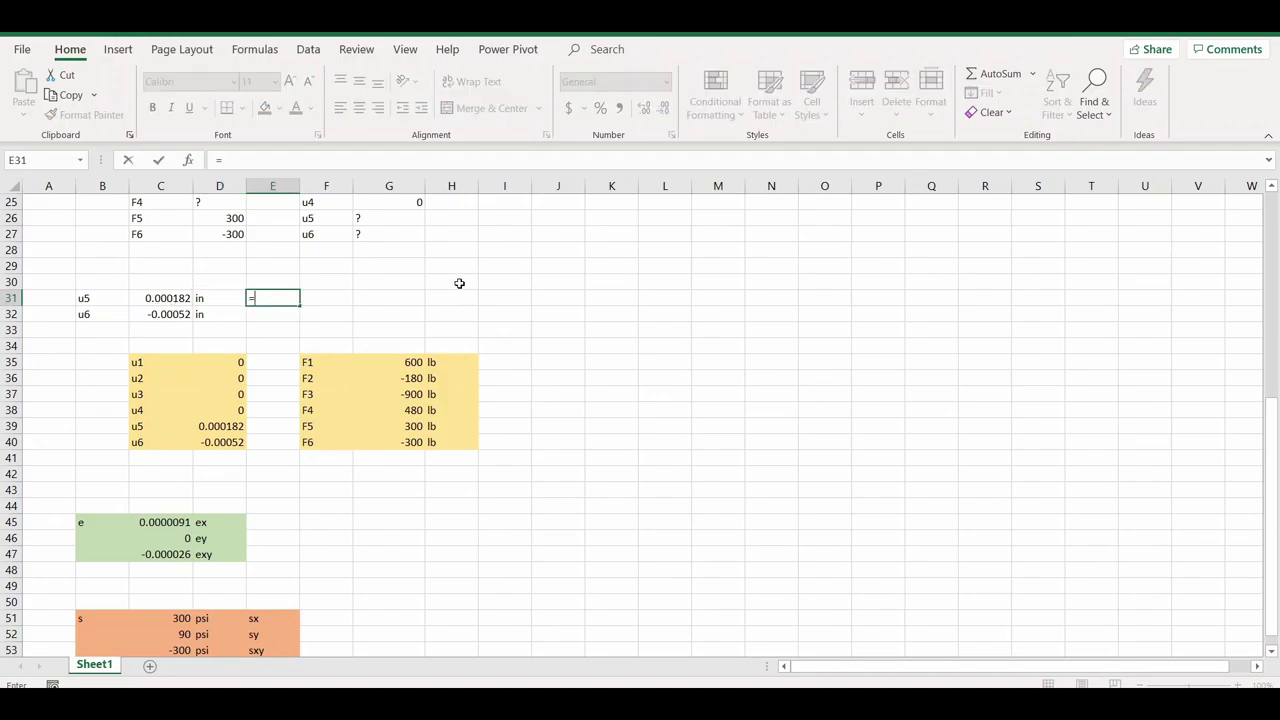
text(3.)
text(64*10)
text(^(-5))
key(Return)
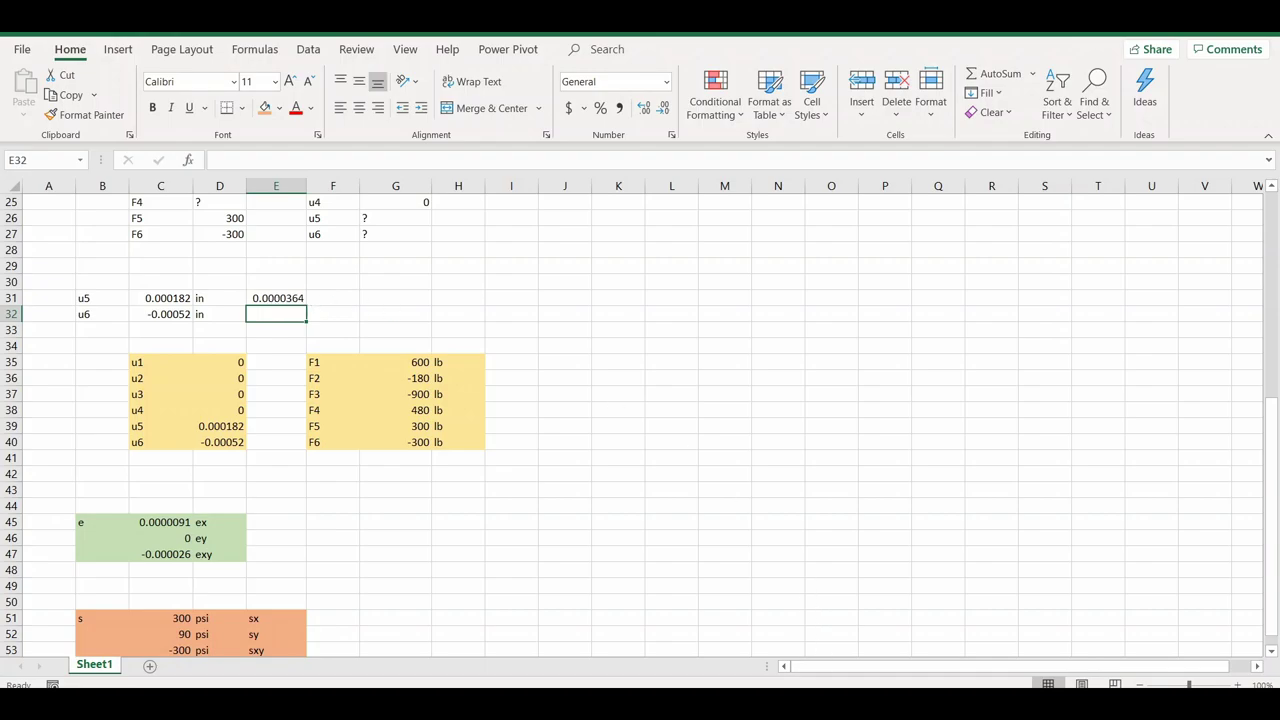
Step: Switch to Abaqus, contour displacement component U2, and probe its nodal value at the loaded tip of the plate
key(alt+Tab)
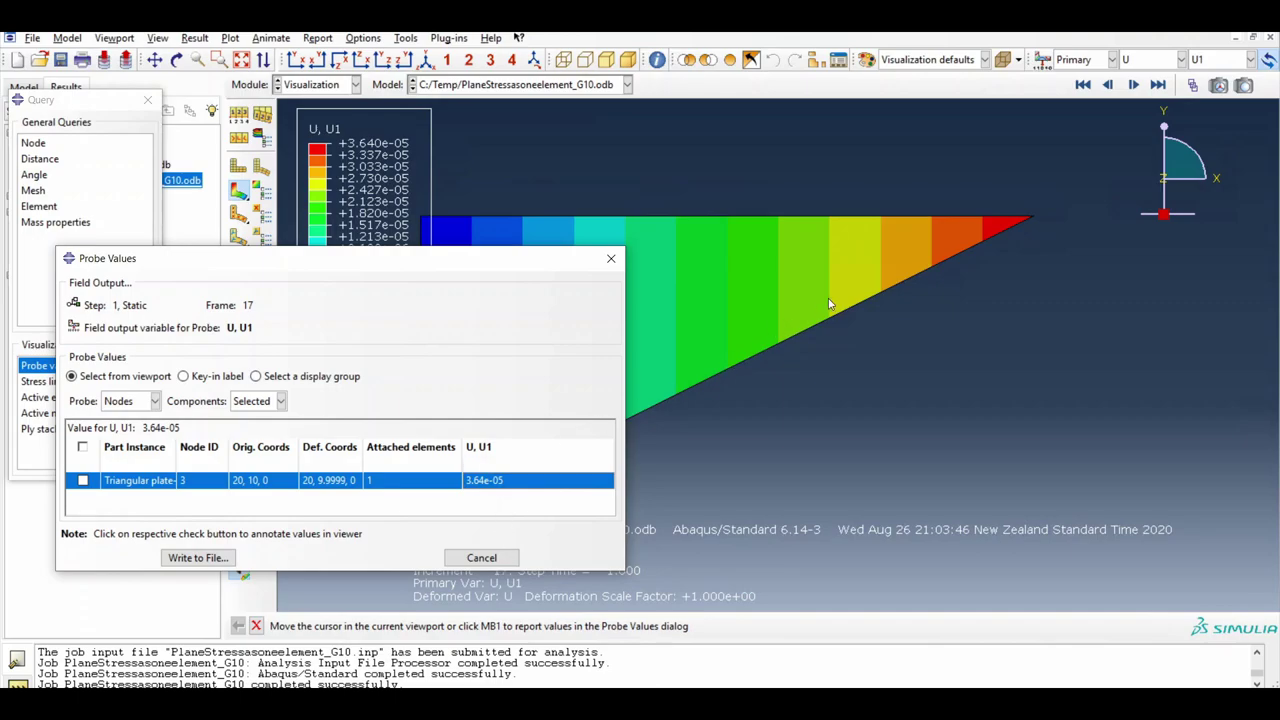
click(1228, 59)
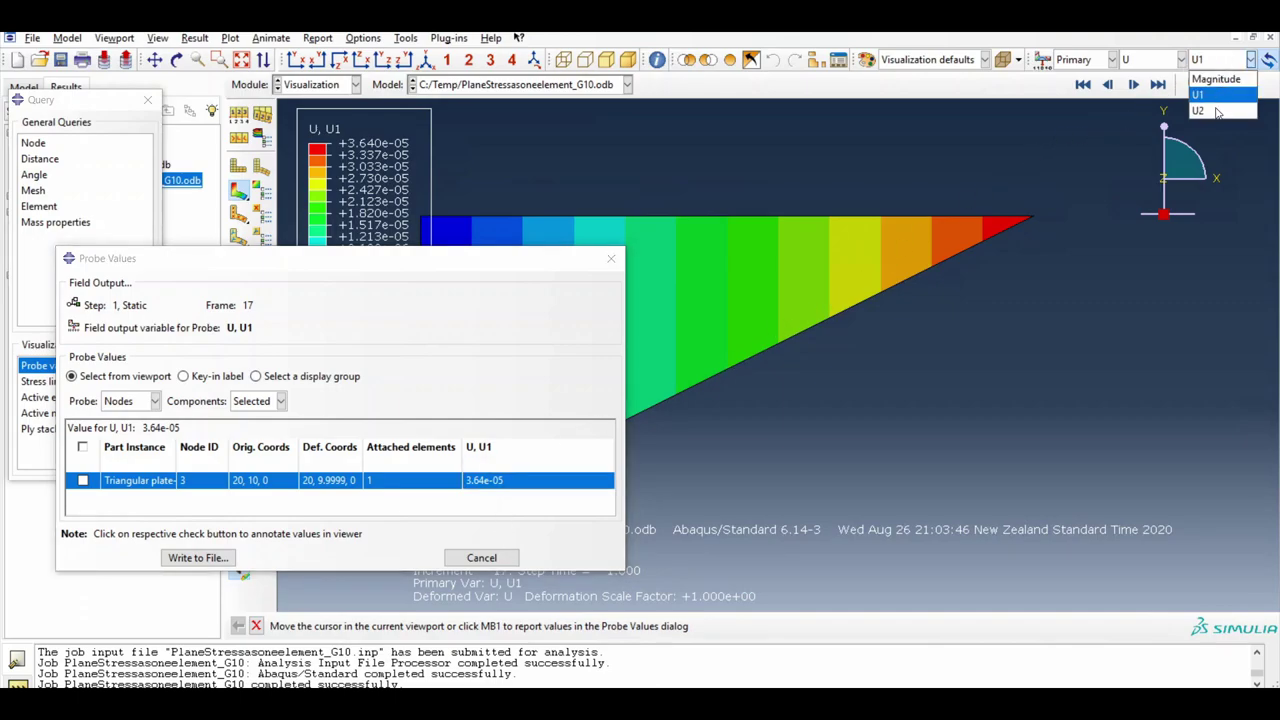
click(1214, 112)
click(524, 410)
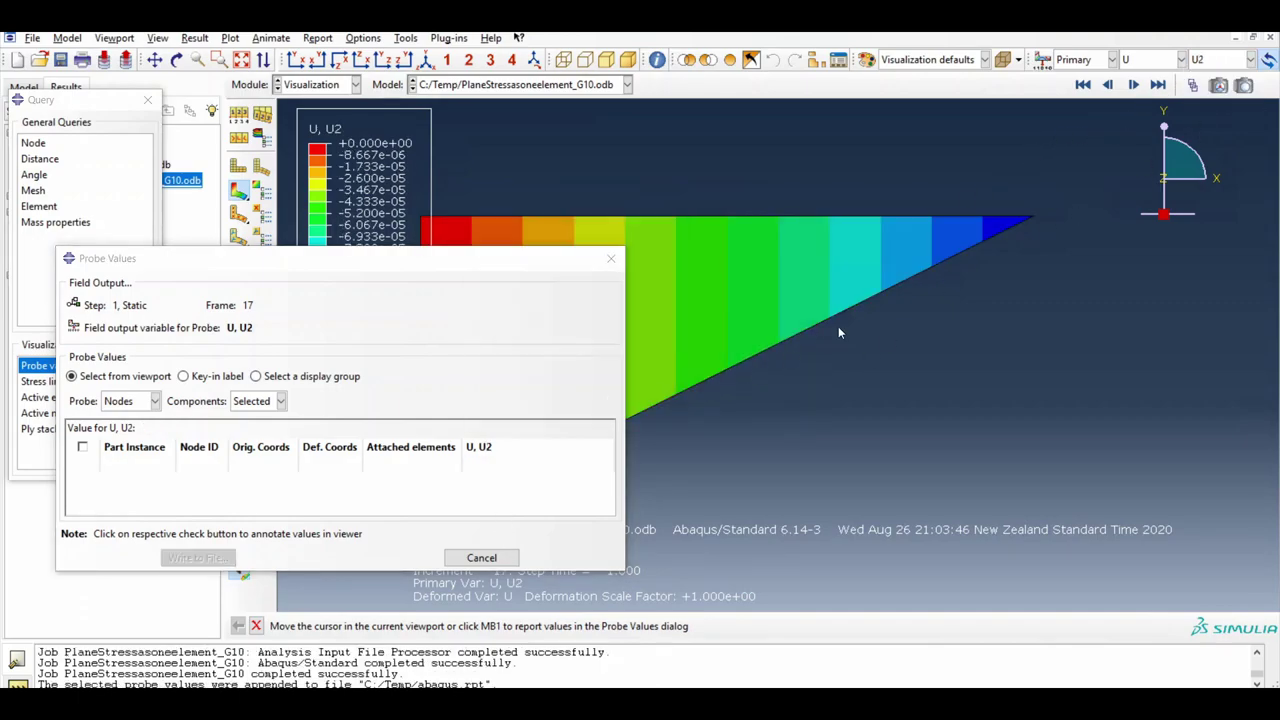
click(1031, 217)
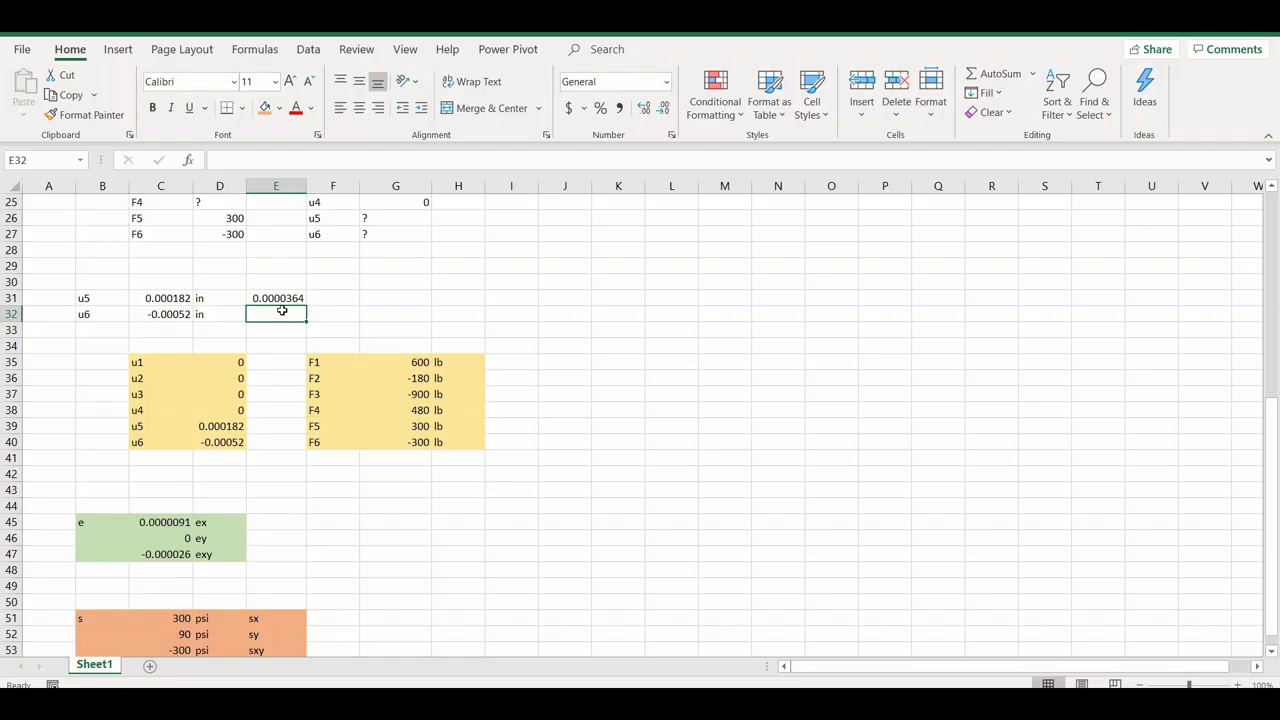
Step: Back in the Excel worksheet, enter the probed U2 displacement of -0.000104 in cell E32 beside u6
text(=-)
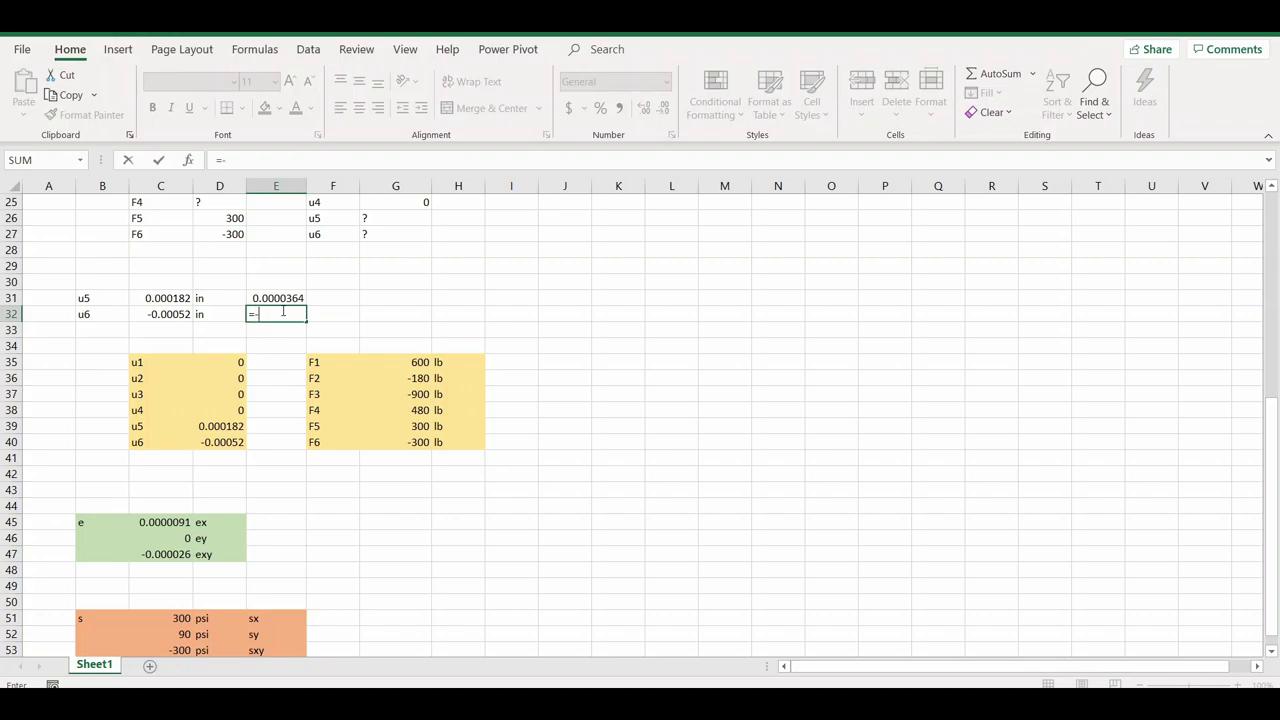
text(0.000104)
key(Return)
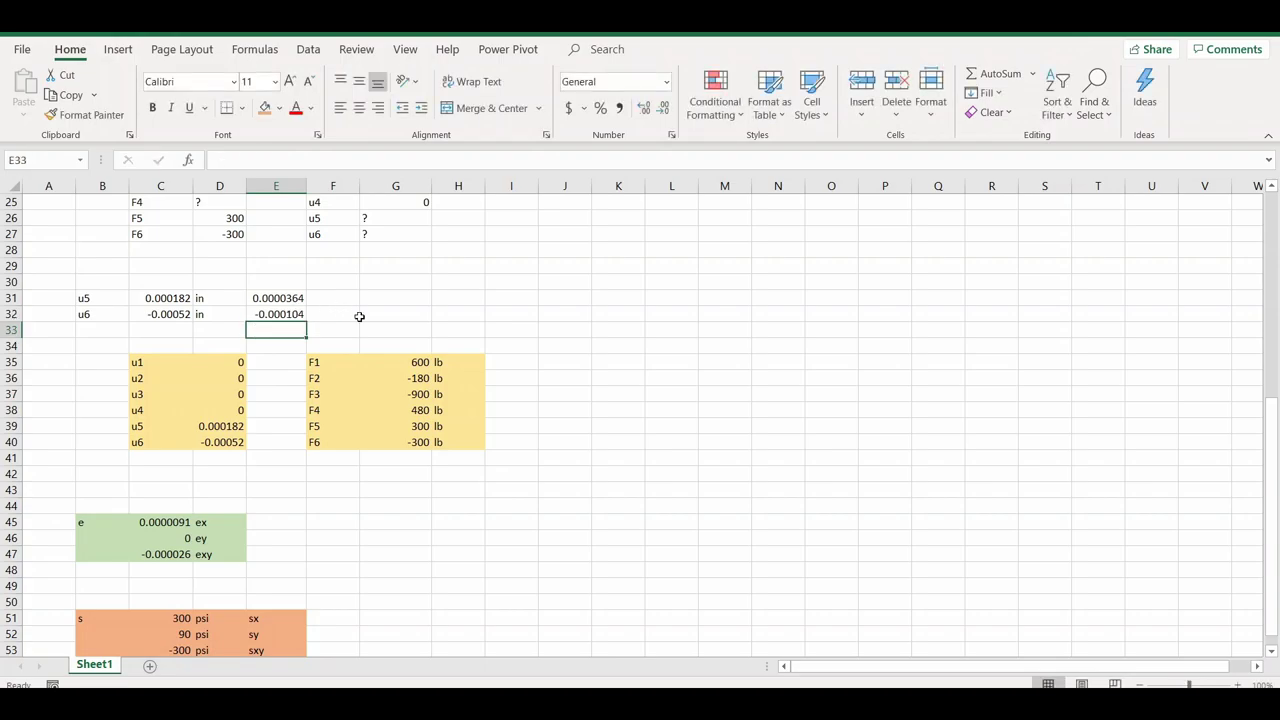
Step: Calculate the thickness-scaled u5 in cell G31 by dividing E31 by the thickness t in F1
scroll(360, 317, up, 2)
click(390, 394)
text(=)
click(297, 395)
text(/0.)
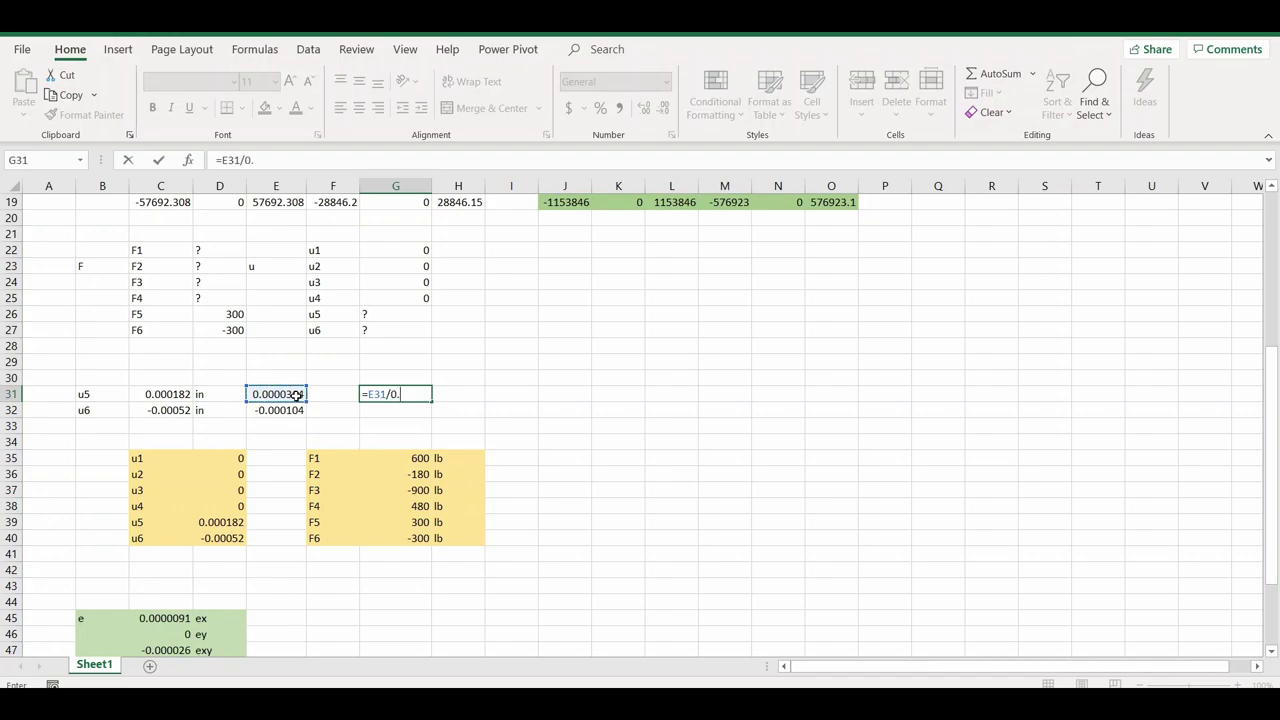
text(2)
key(BackSpace)
key(BackSpace)
key(BackSpace)
scroll(297, 395, up, 5)
scroll(315, 372, up, 1)
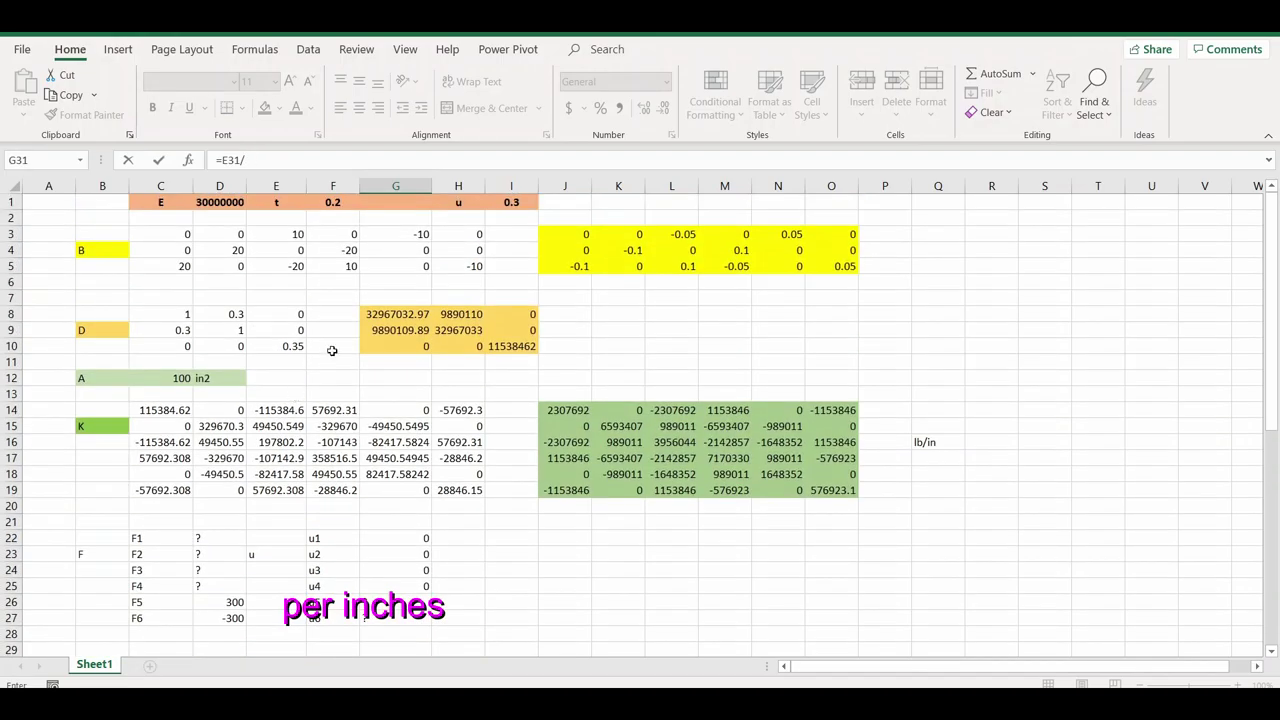
click(343, 202)
key(Return)
Step: Add the unit "in" in cell H31 beside the thickness-scaled u5 value
scroll(343, 411, down, 3)
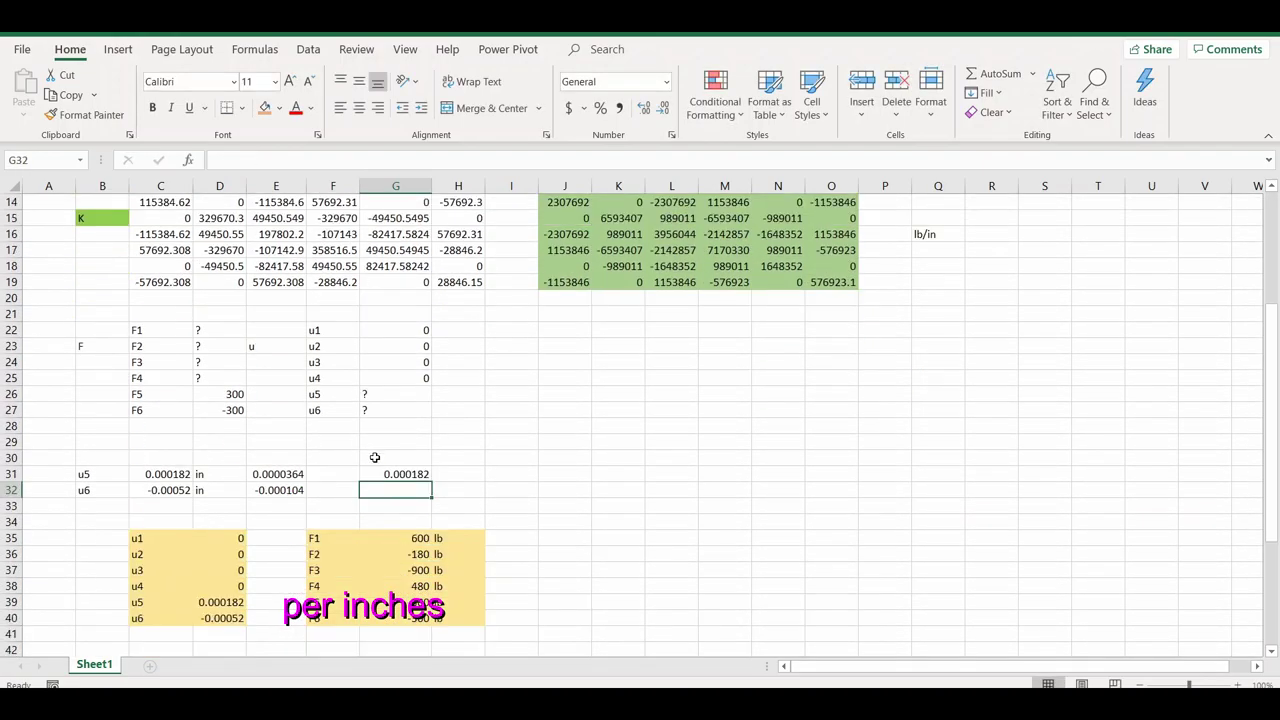
click(457, 474)
text(in)
key(Return)
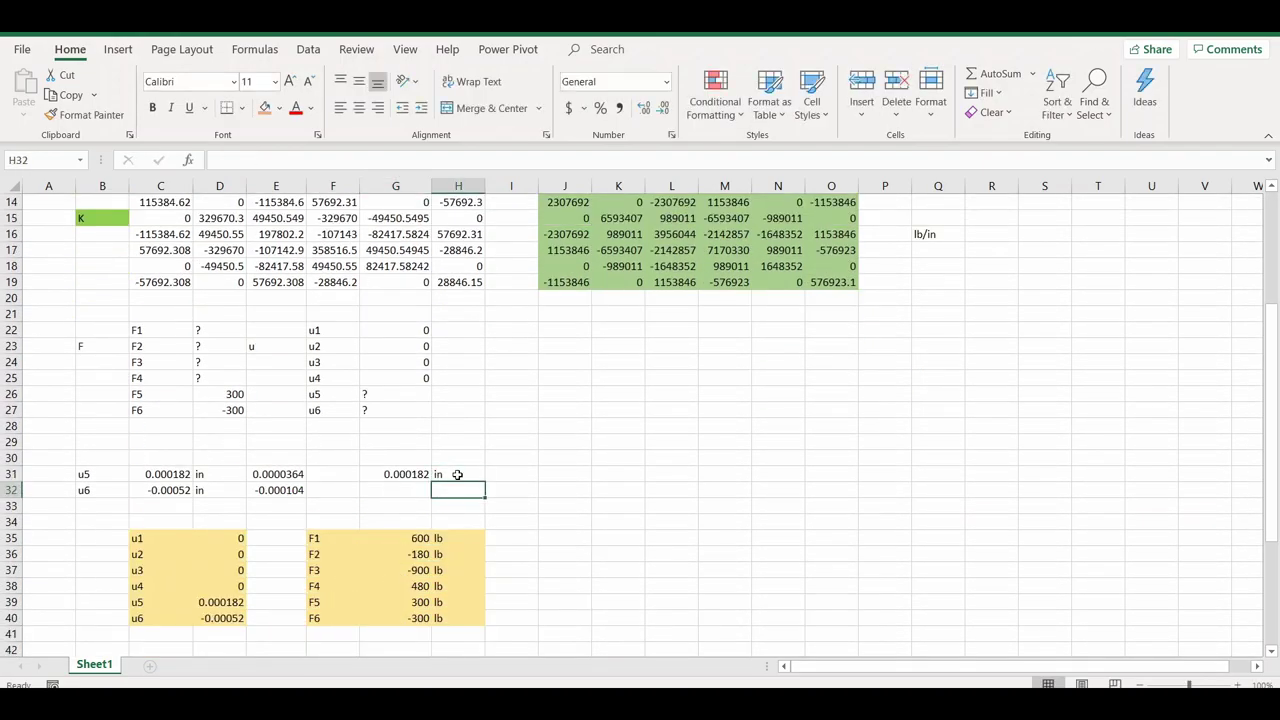
Step: Calculate the thickness-scaled u6 in cell G32 as E32/F1 and add the unit "in" in H32
click(400, 488)
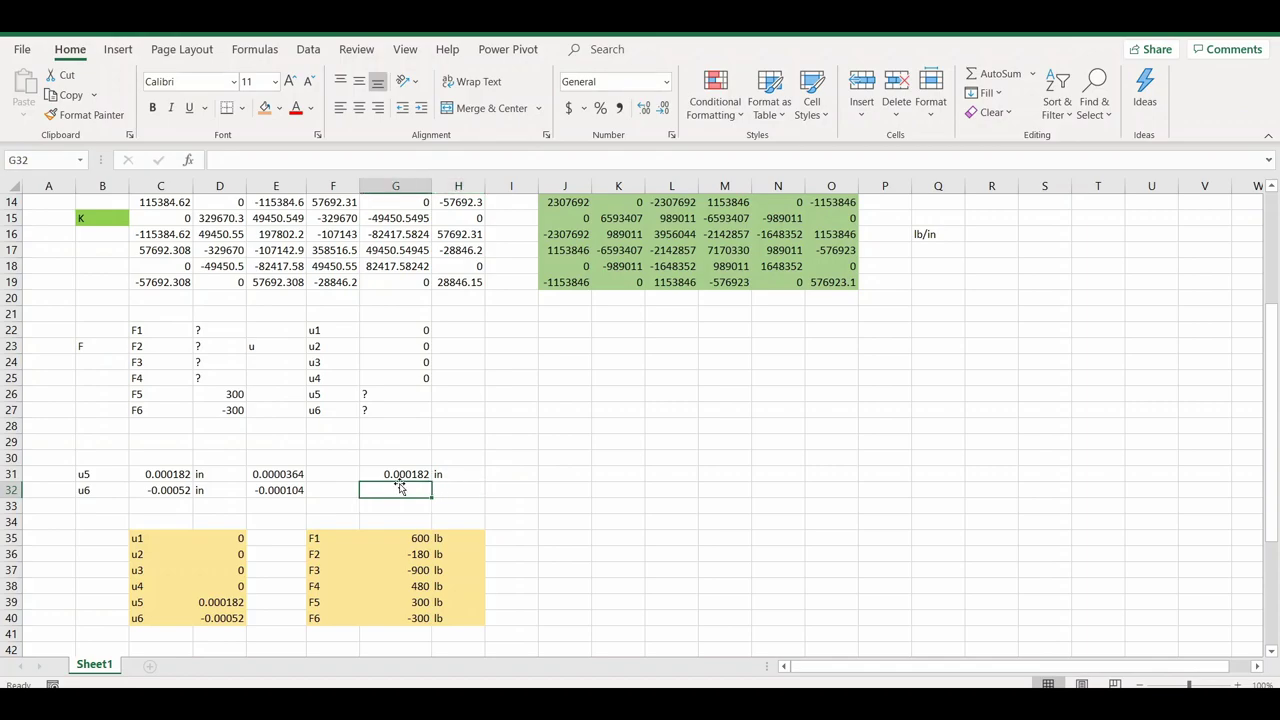
text(=)
click(290, 492)
scroll(489, 408, up, 4)
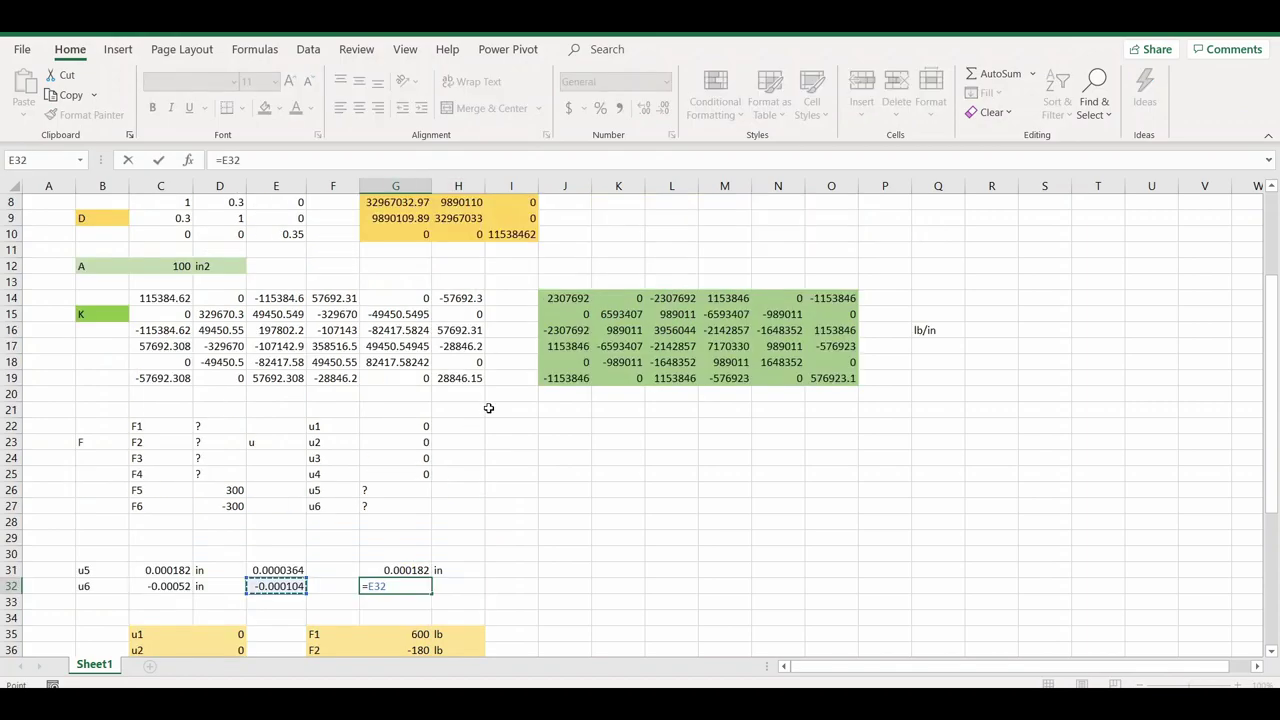
text(/)
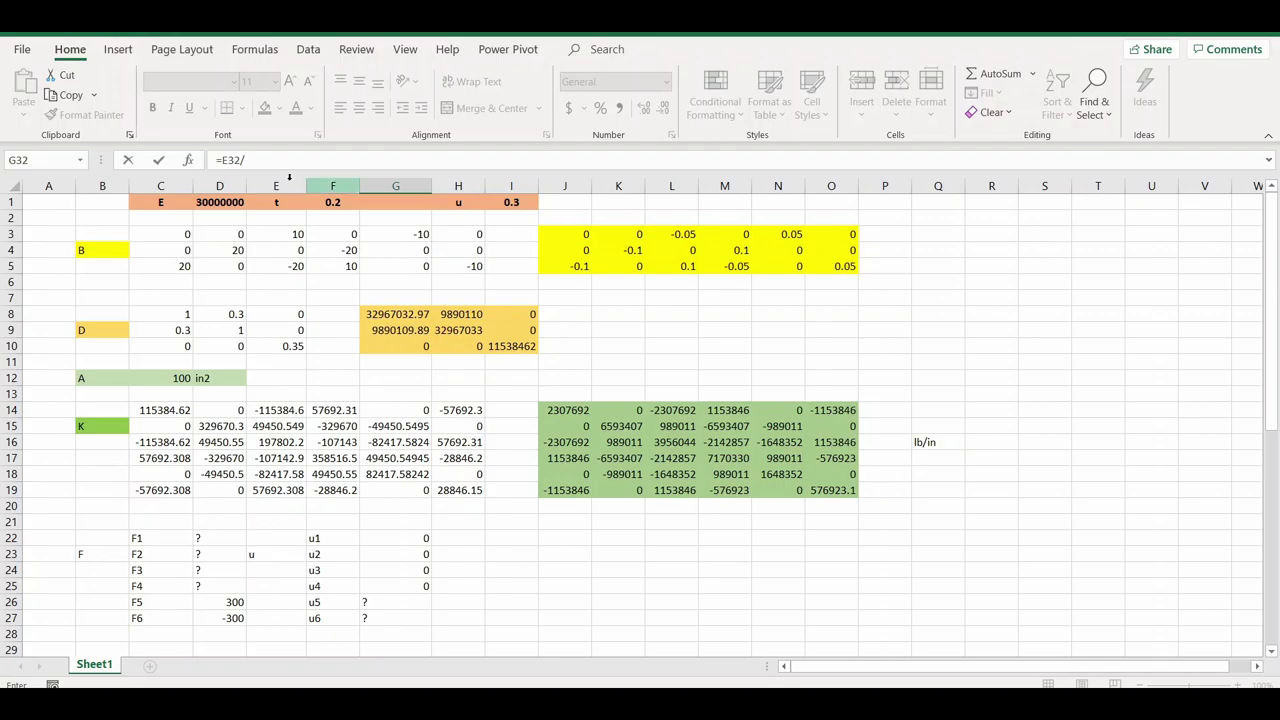
click(330, 202)
key(Return)
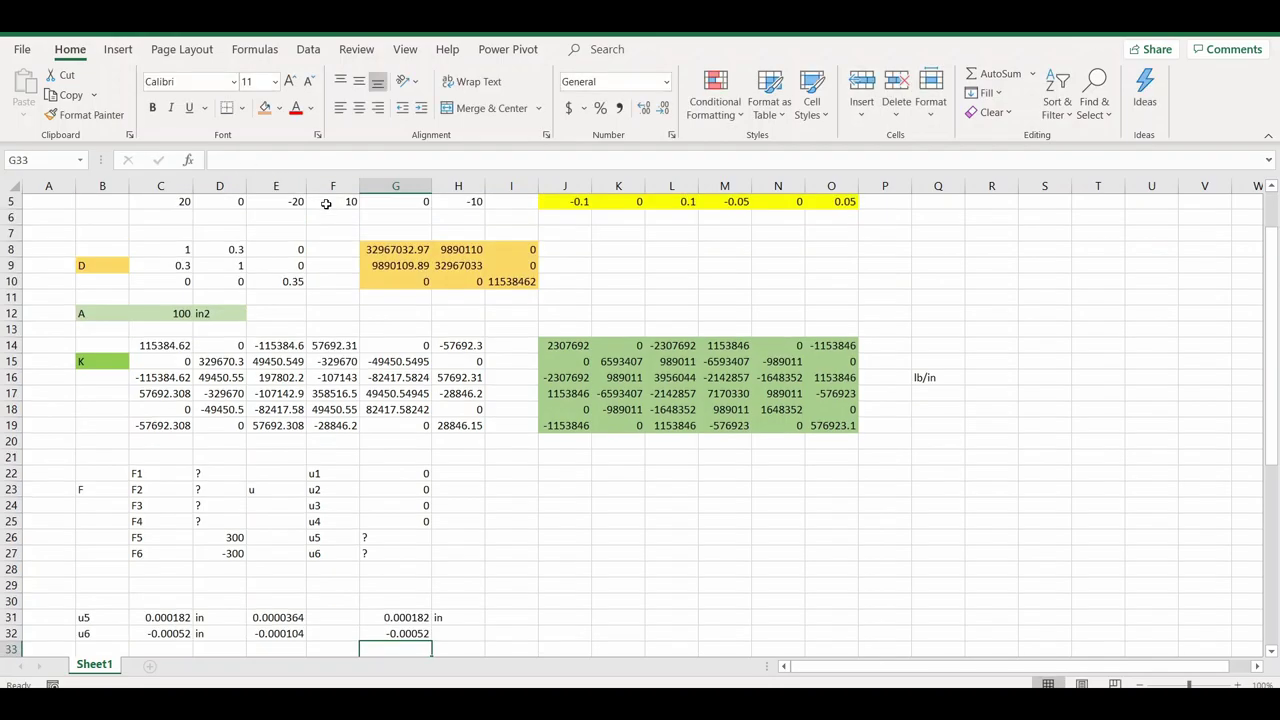
scroll(436, 441, down, 3)
click(465, 528)
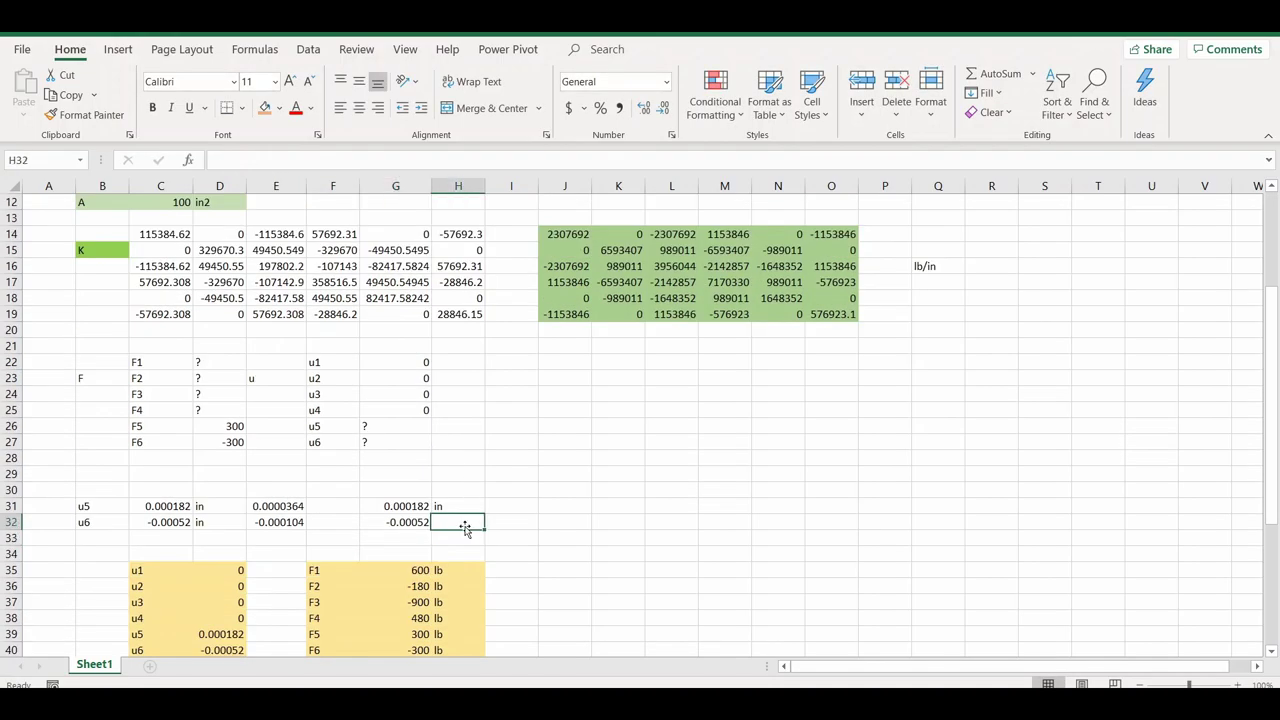
text(in)
key(Return)
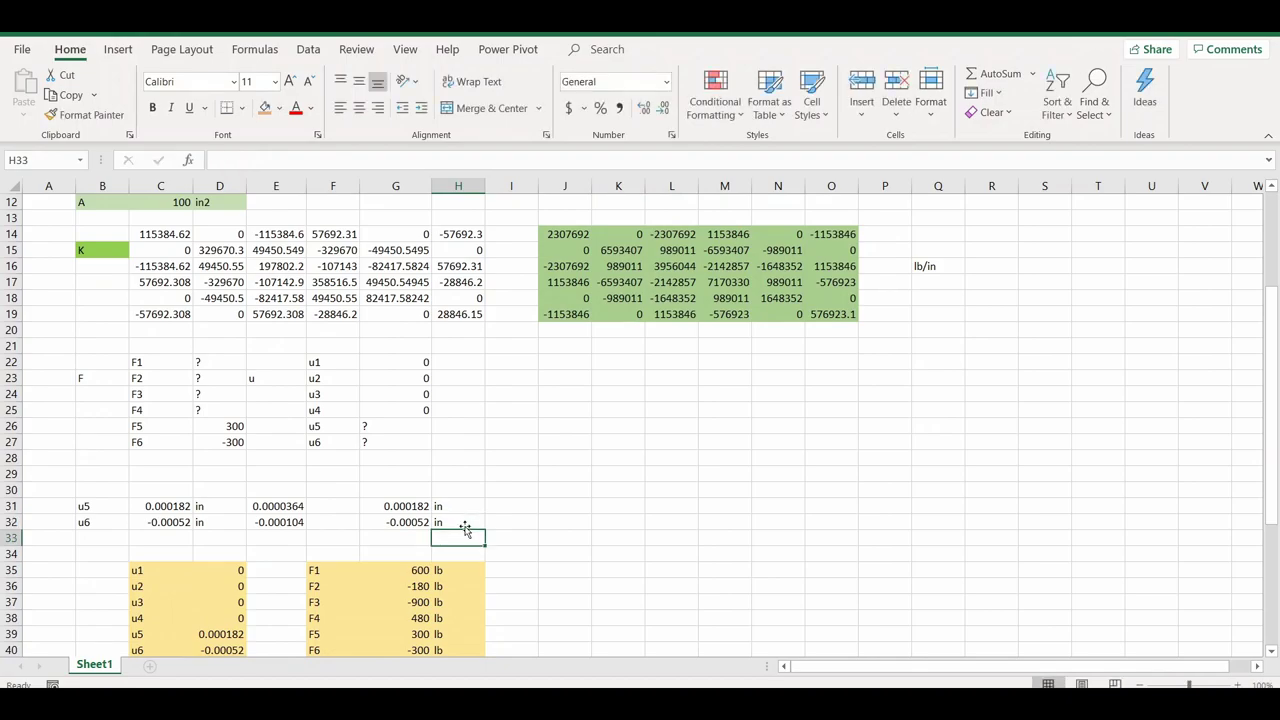
Step: Add the note "for 0.2 in" in cell I31 beside the scaled displacement
click(490, 505)
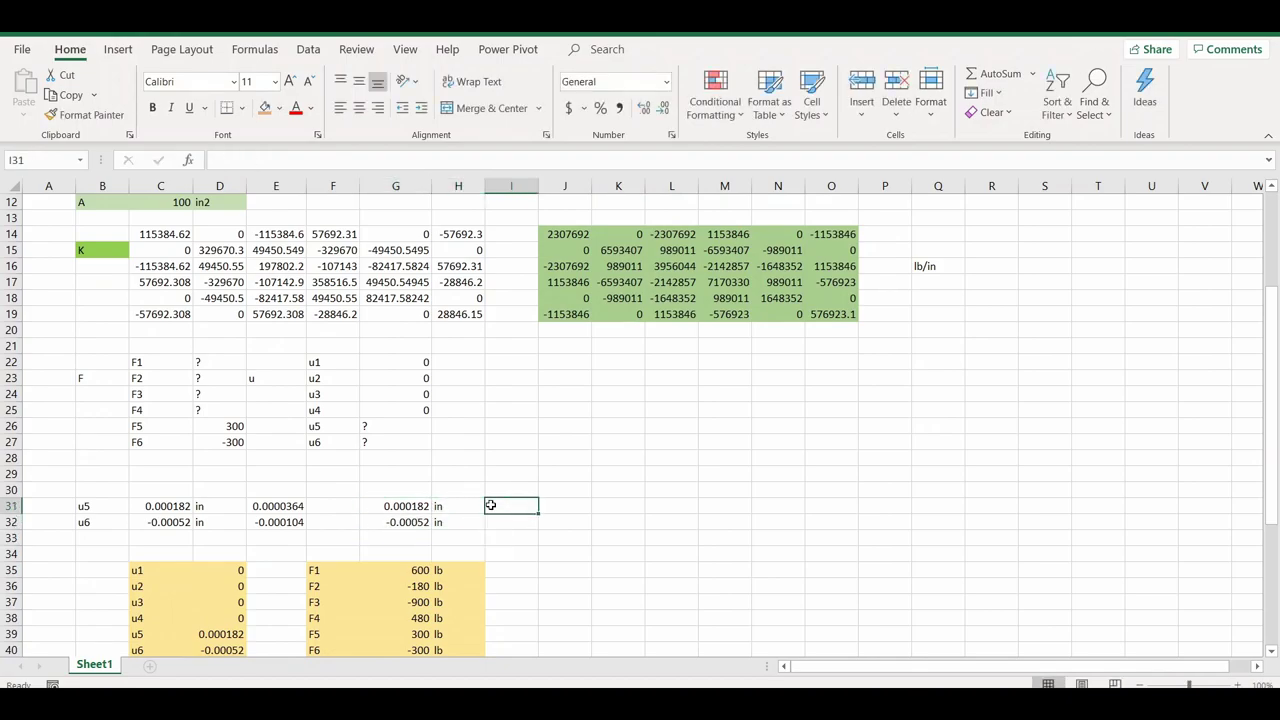
text(for 0.2 mm)
key(Return)
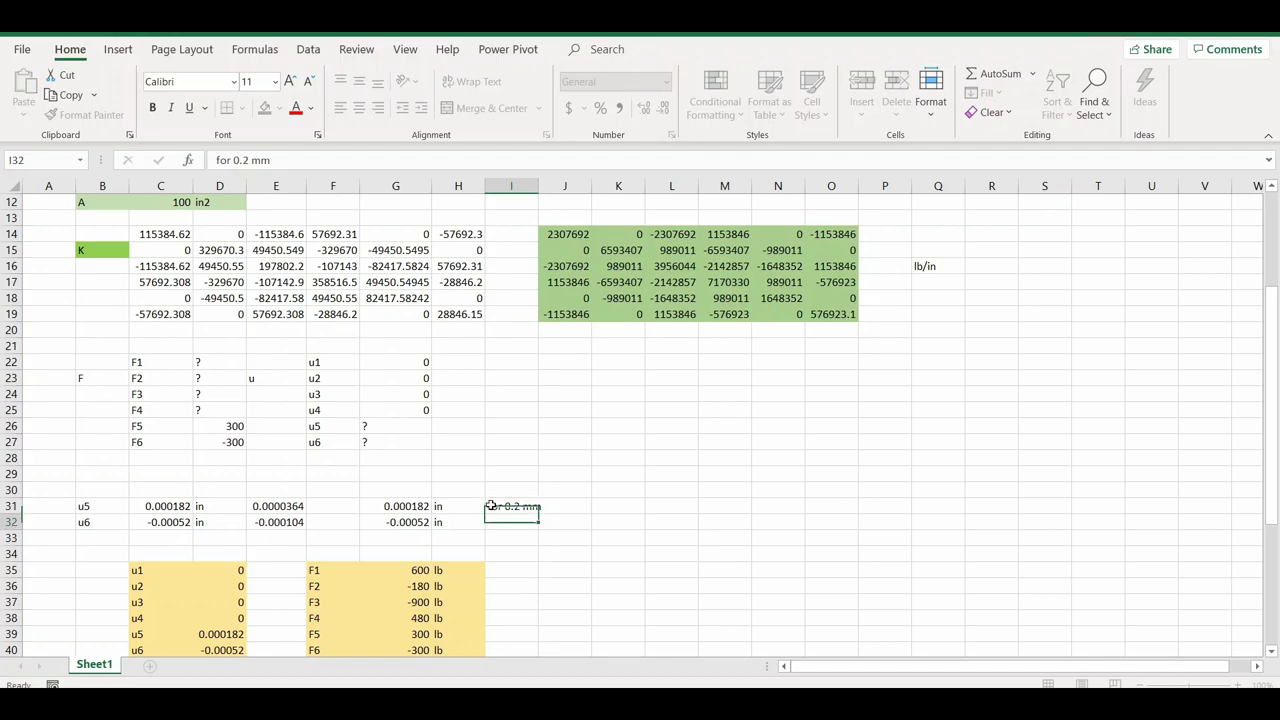
click(285, 498)
double_click(530, 503)
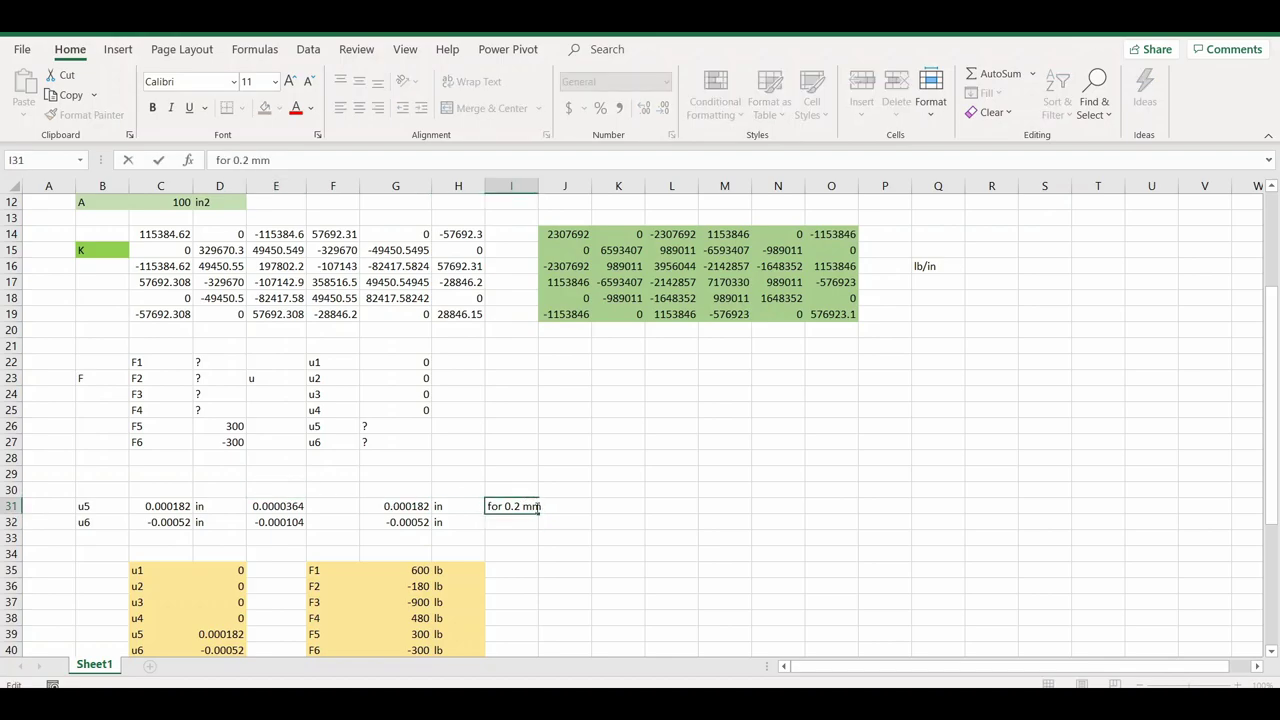
double_click(530, 506)
text(in)
key(Return)
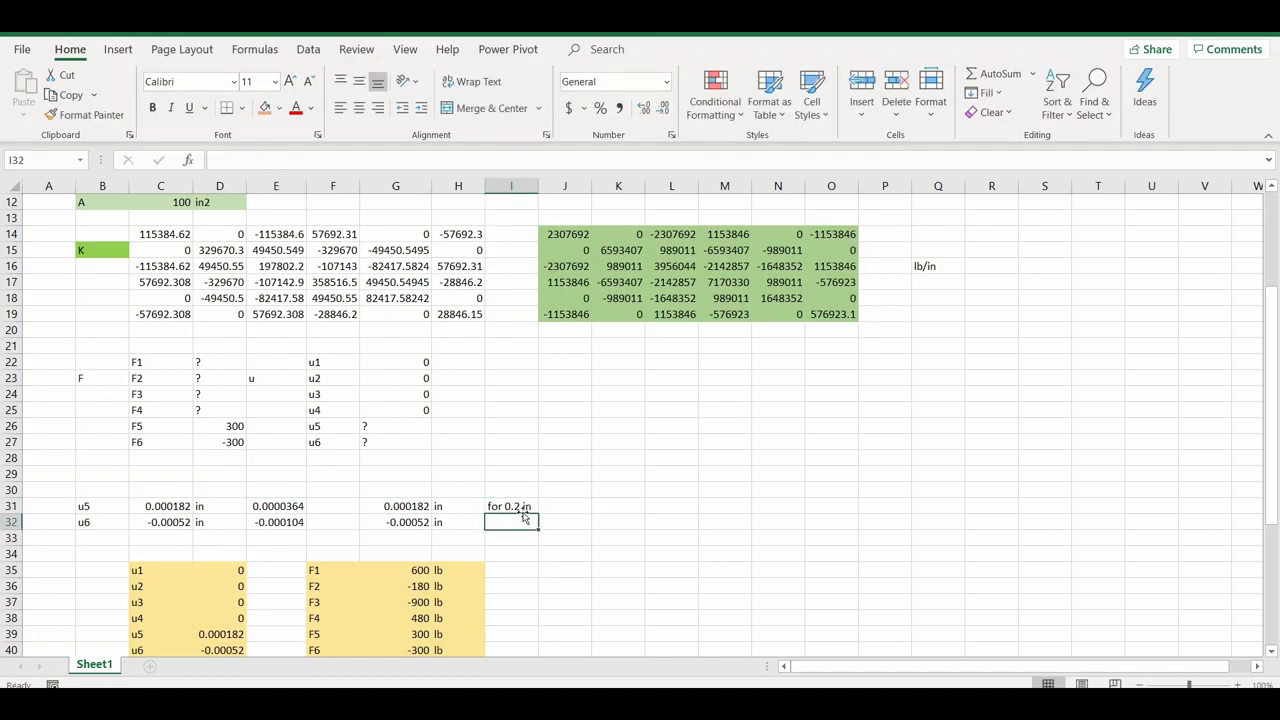
Step: Label the probed Abaqus displacements with the heading "for 1 in" in cell E30
click(263, 492)
text(for)
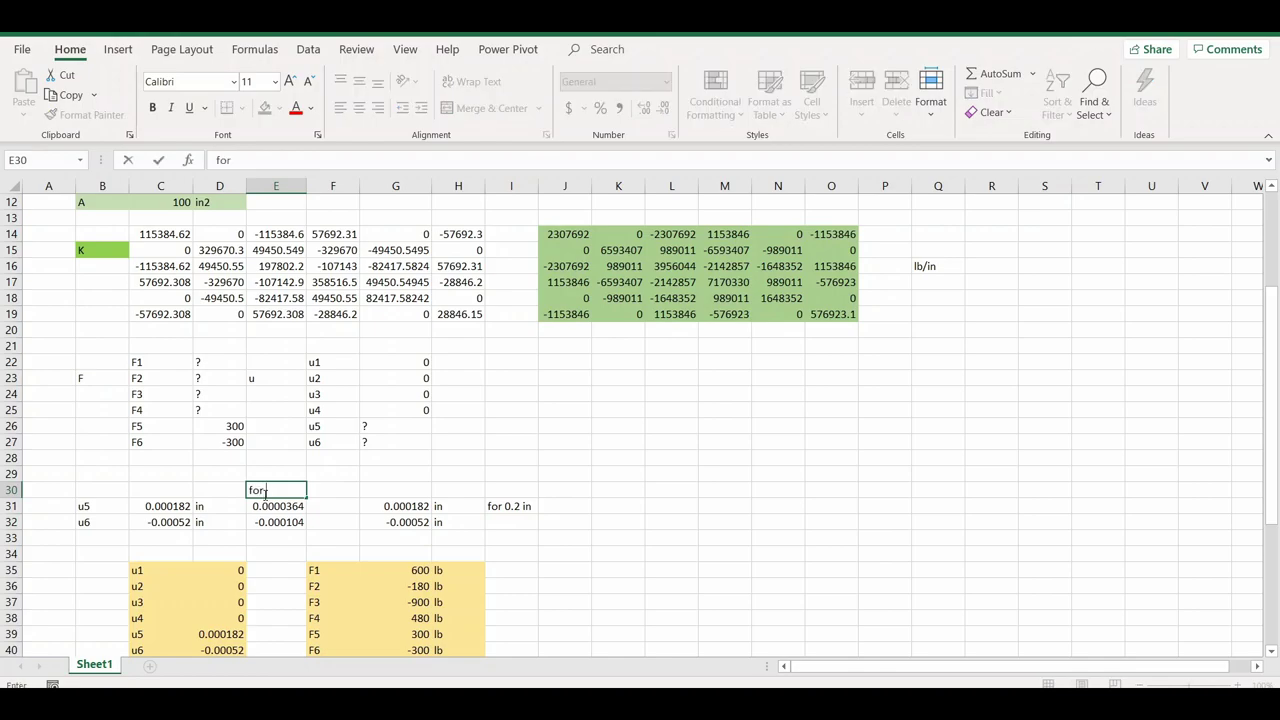
text( 1 in)
key(Return)
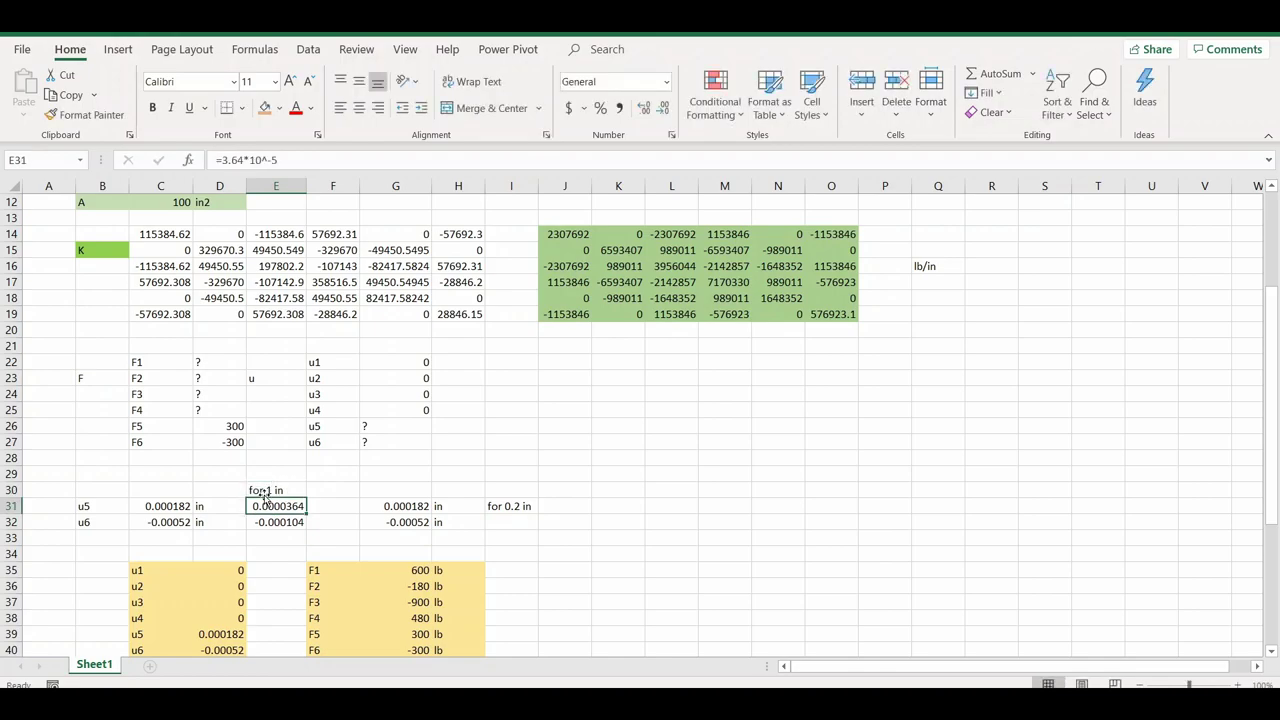
Step: Check the formula in G31 and move the "for 0.2 in" label from I31 to G30 above the scaled displacements
scroll(285, 507, down, 1)
double_click(412, 488)
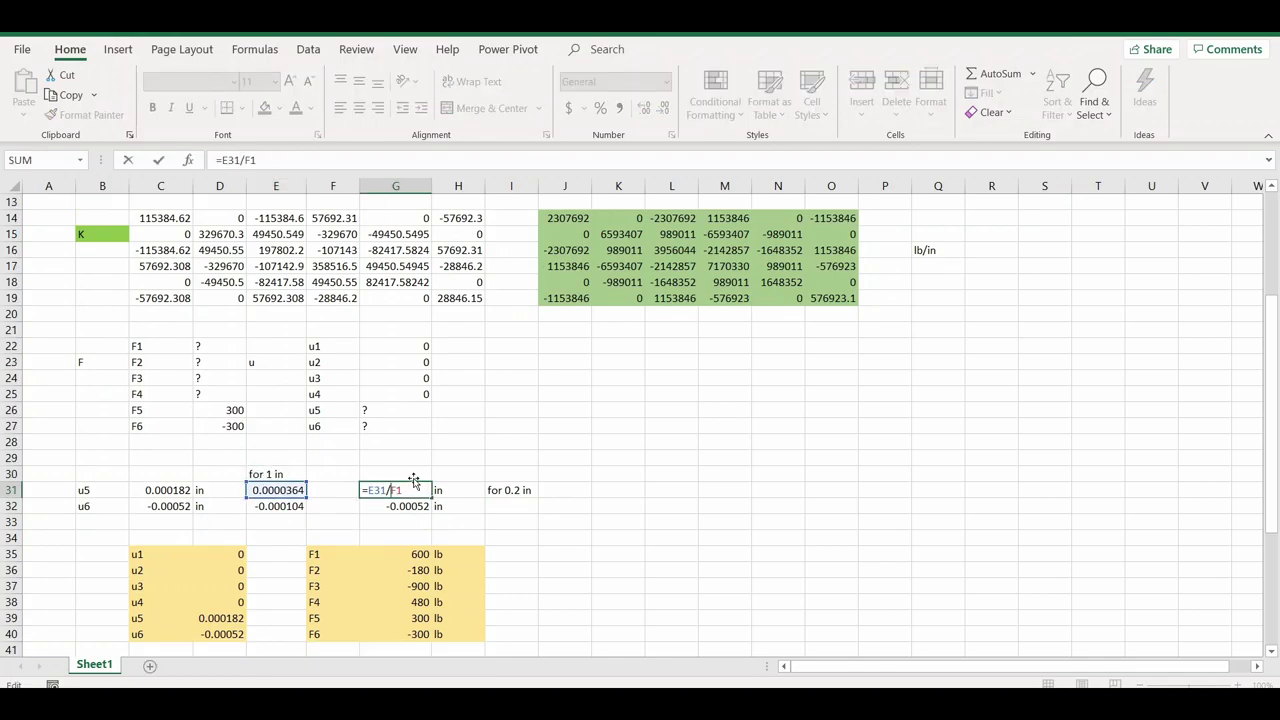
key(Escape)
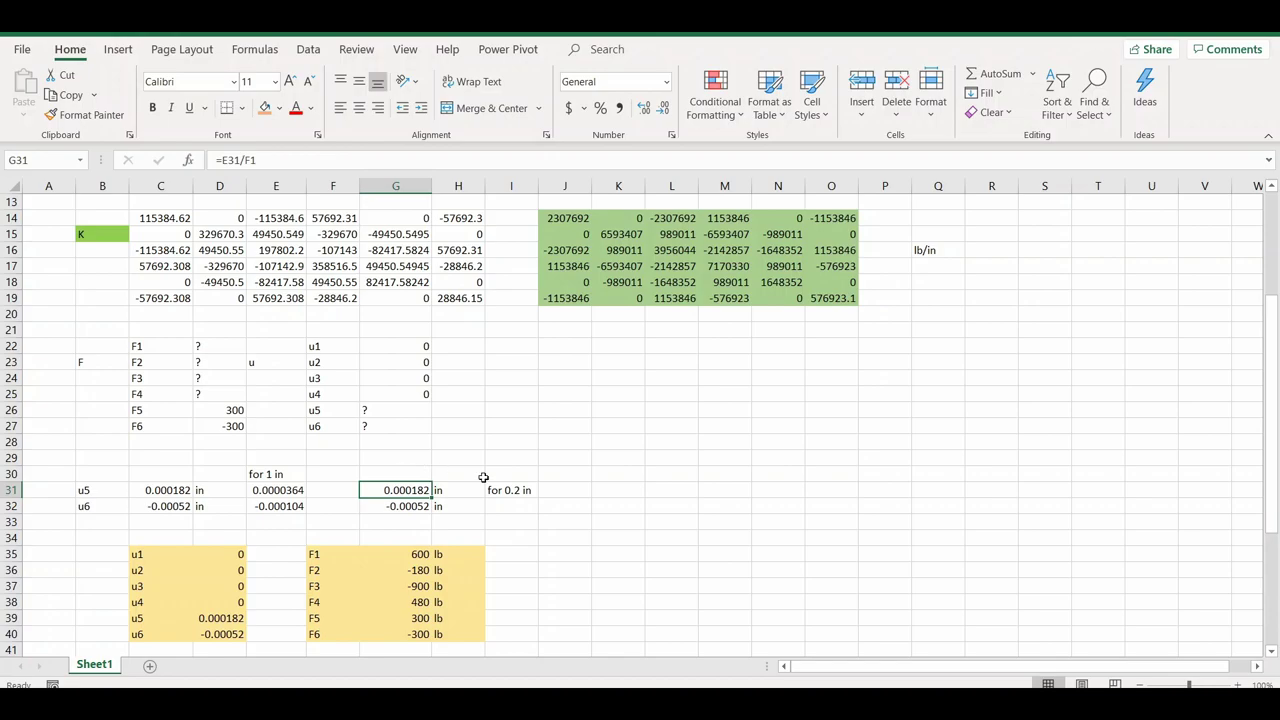
click(520, 489)
drag(486, 489, 420, 474)
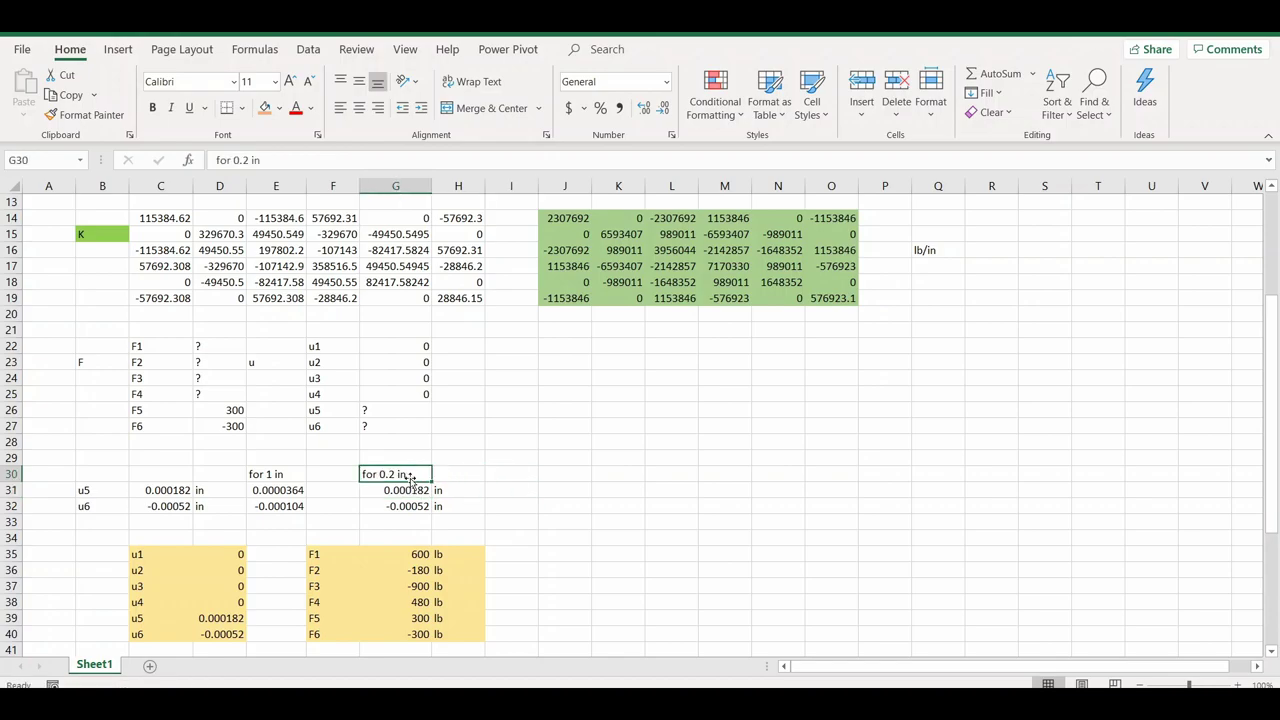
Step: Check the formula in G31 and fill the displacement cells G31:G32 and C31:C32 with orange to mark them as matching
double_click(408, 489)
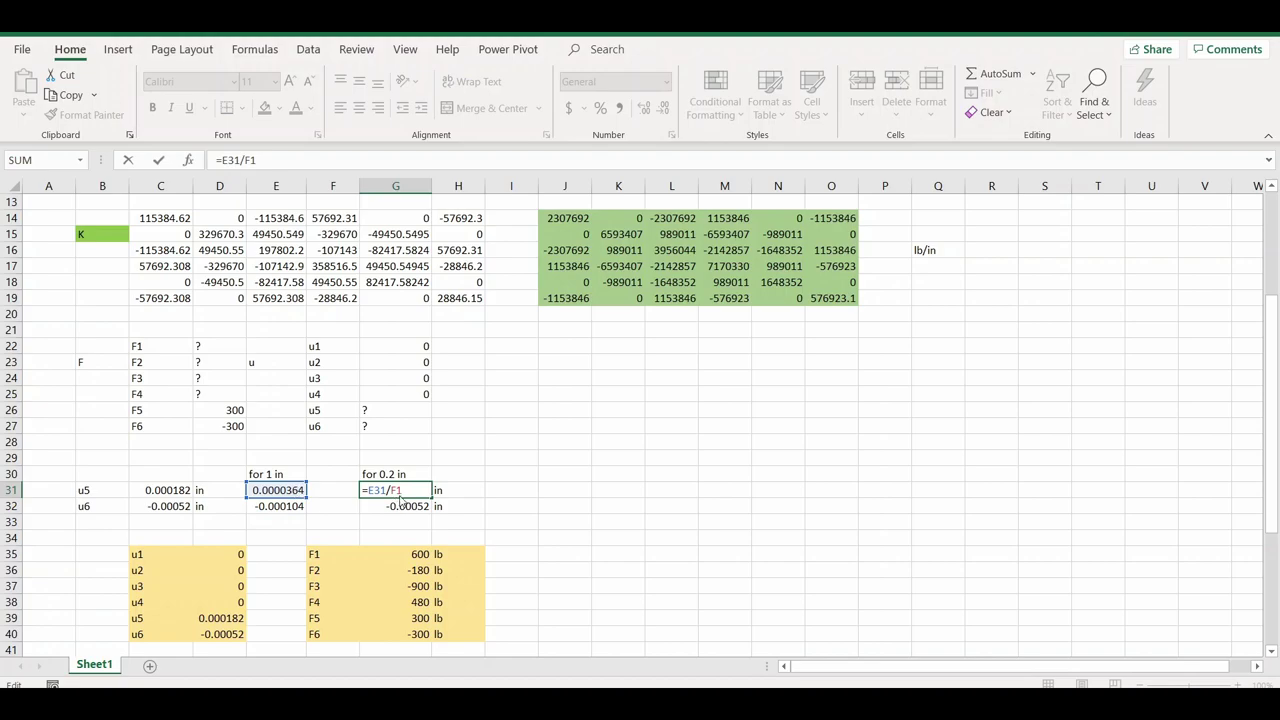
click(463, 476)
drag(400, 491, 405, 507)
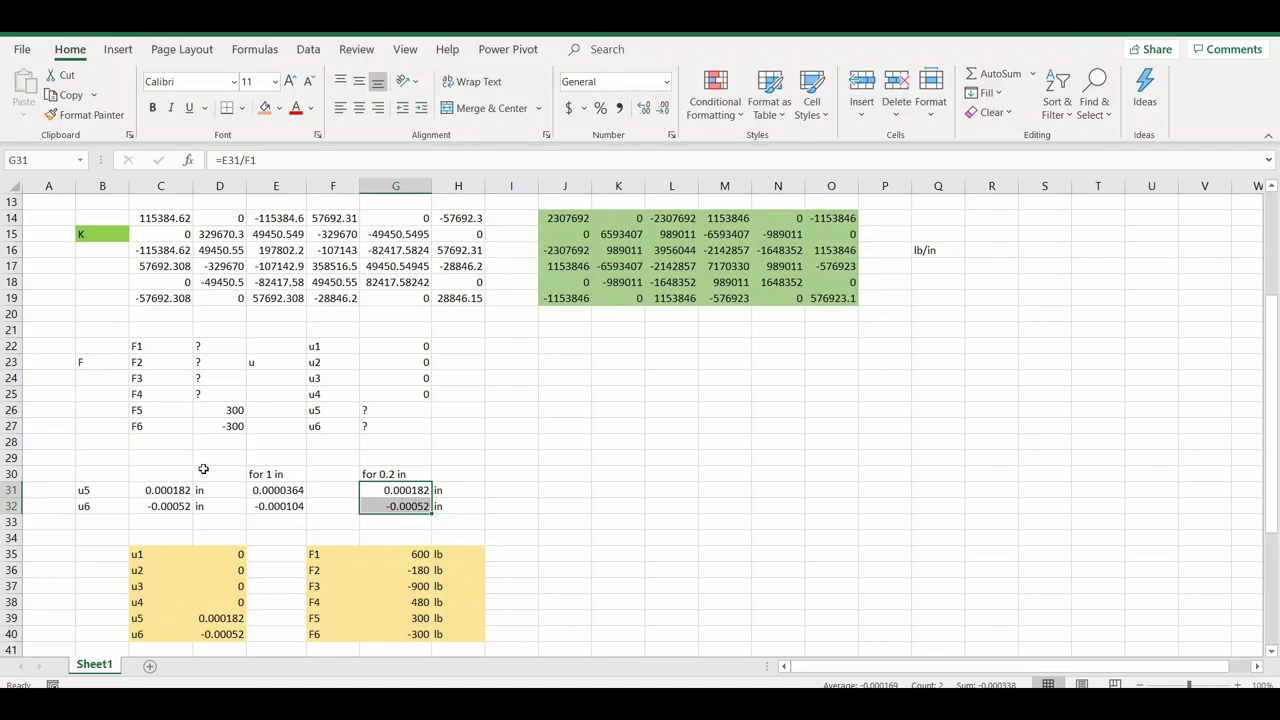
click(265, 108)
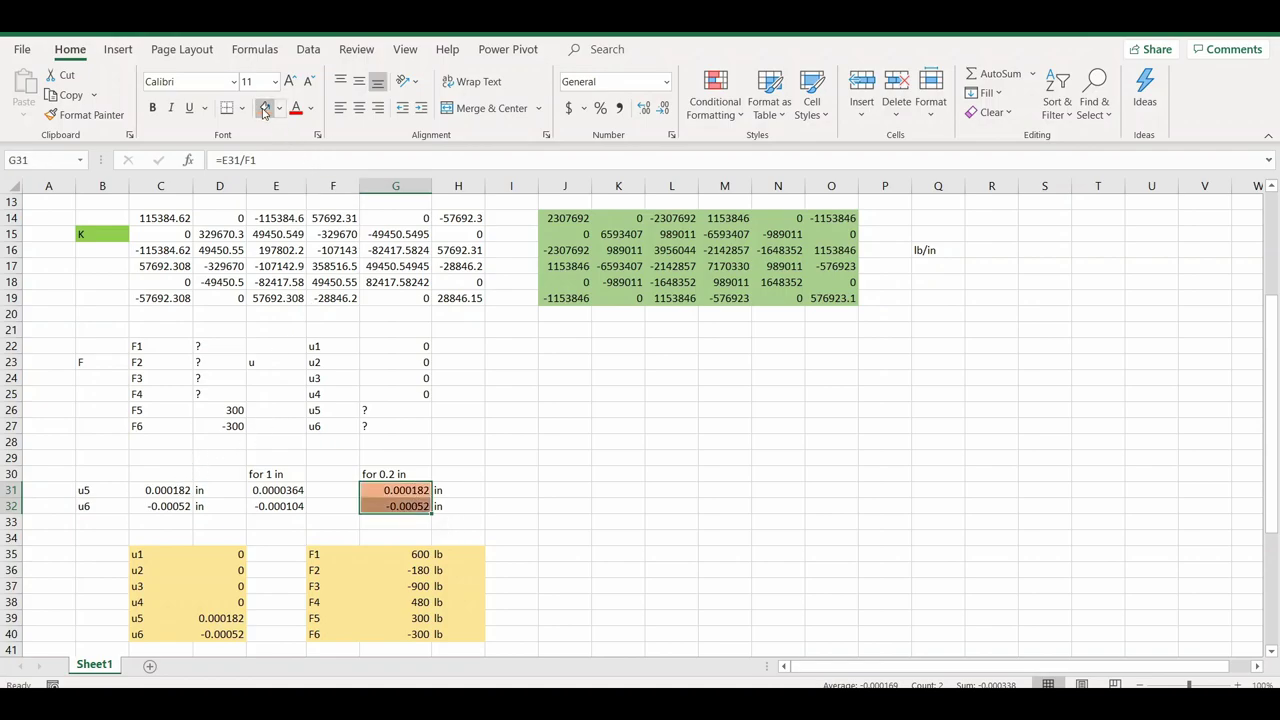
drag(188, 492, 180, 508)
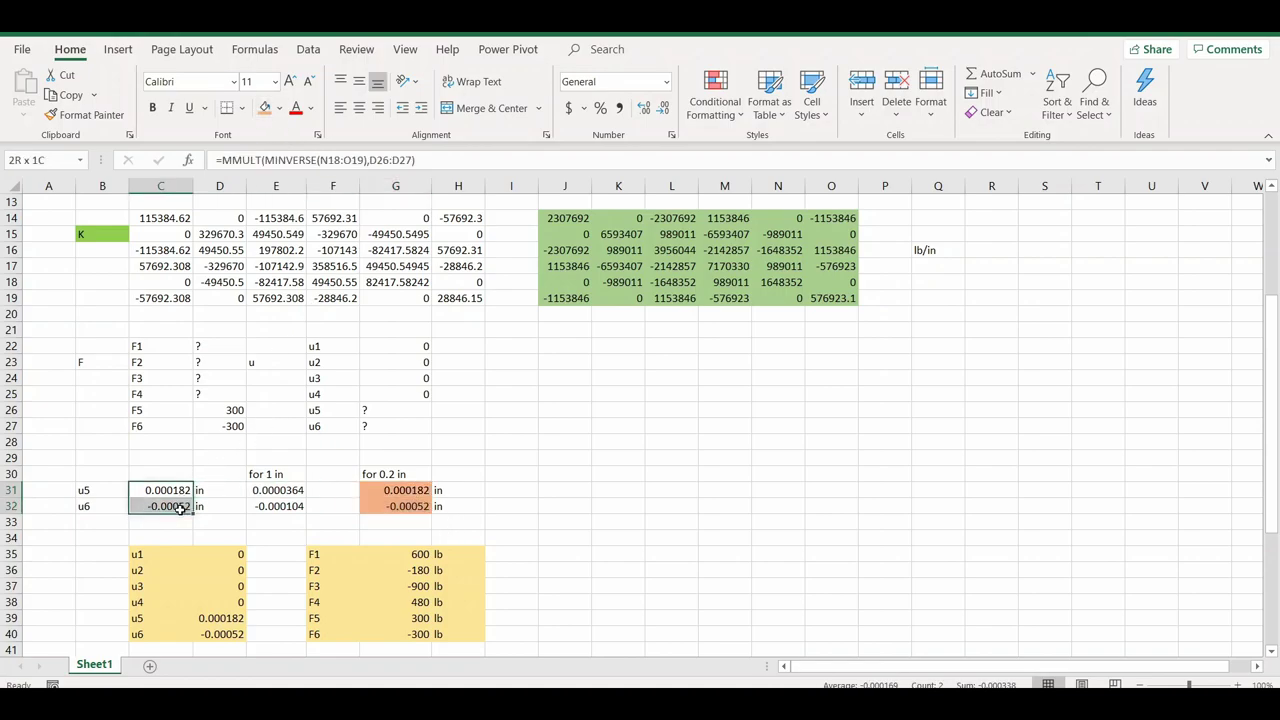
click(265, 108)
Step: Enter "OK" in cells I31 and I32 beside the u5 and u6 comparison
click(495, 489)
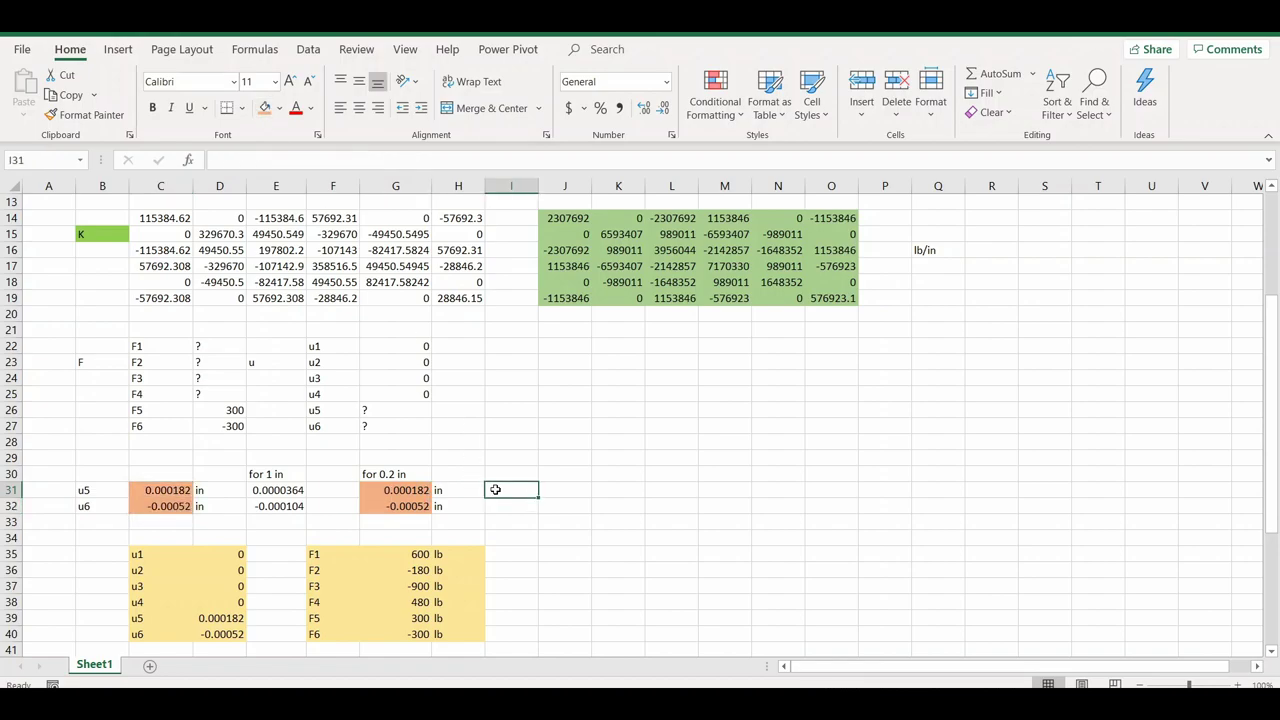
text(OK)
key(Return)
text(OK)
key(Return)
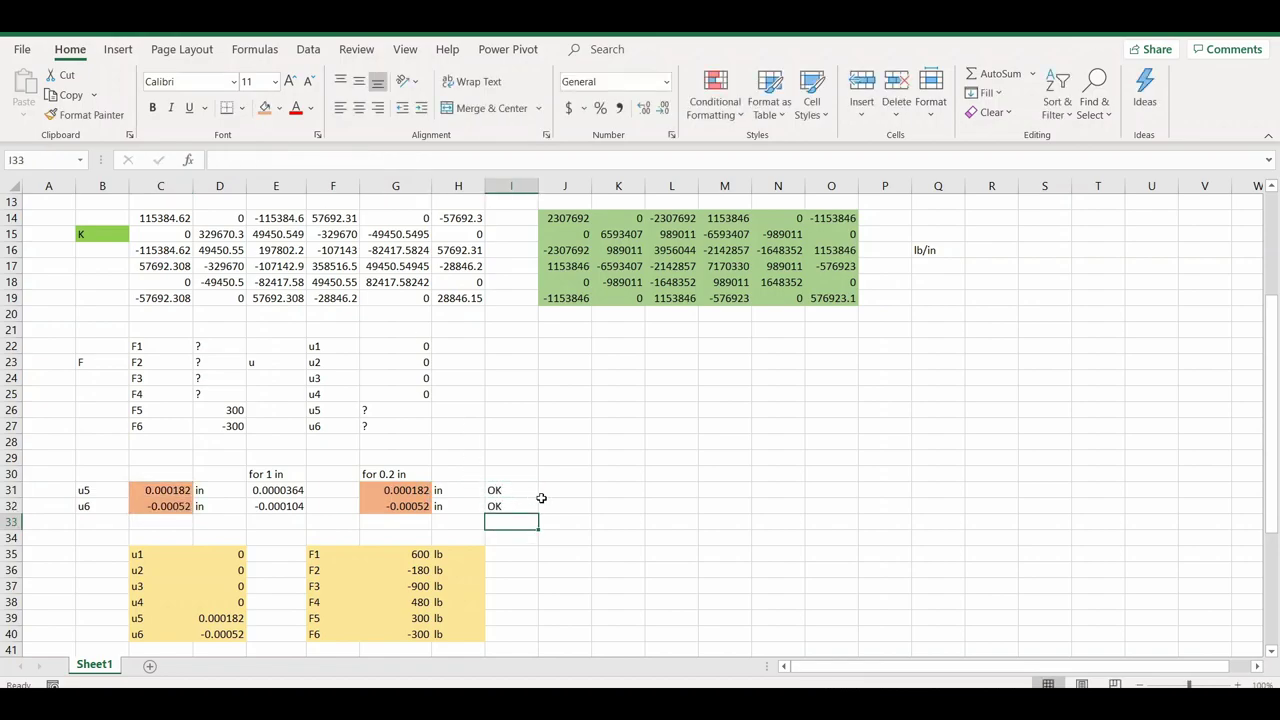
scroll(608, 535, down, 2)
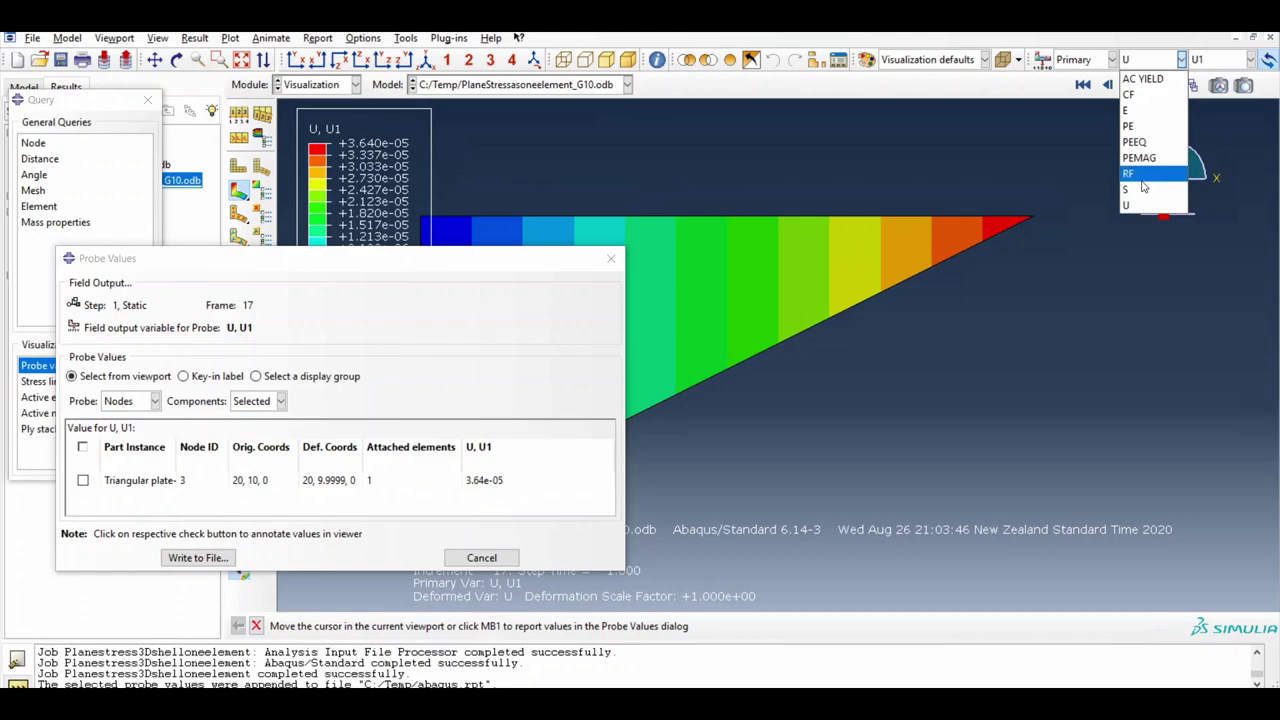
Step: Switch to Abaqus, plot reaction force RF1, probe both nodes on the plate's vertical edge and compare them with F1 and F3 in Excel
click(1140, 176)
click(528, 411)
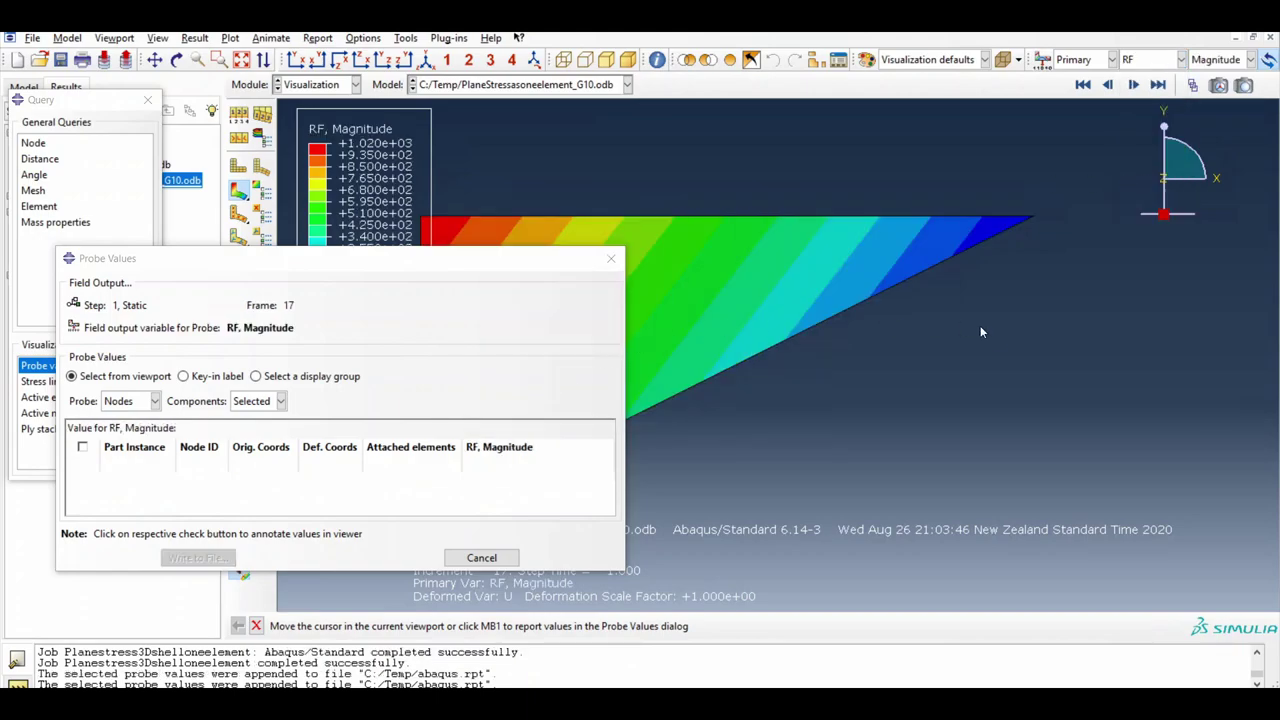
drag(490, 264, 345, 153)
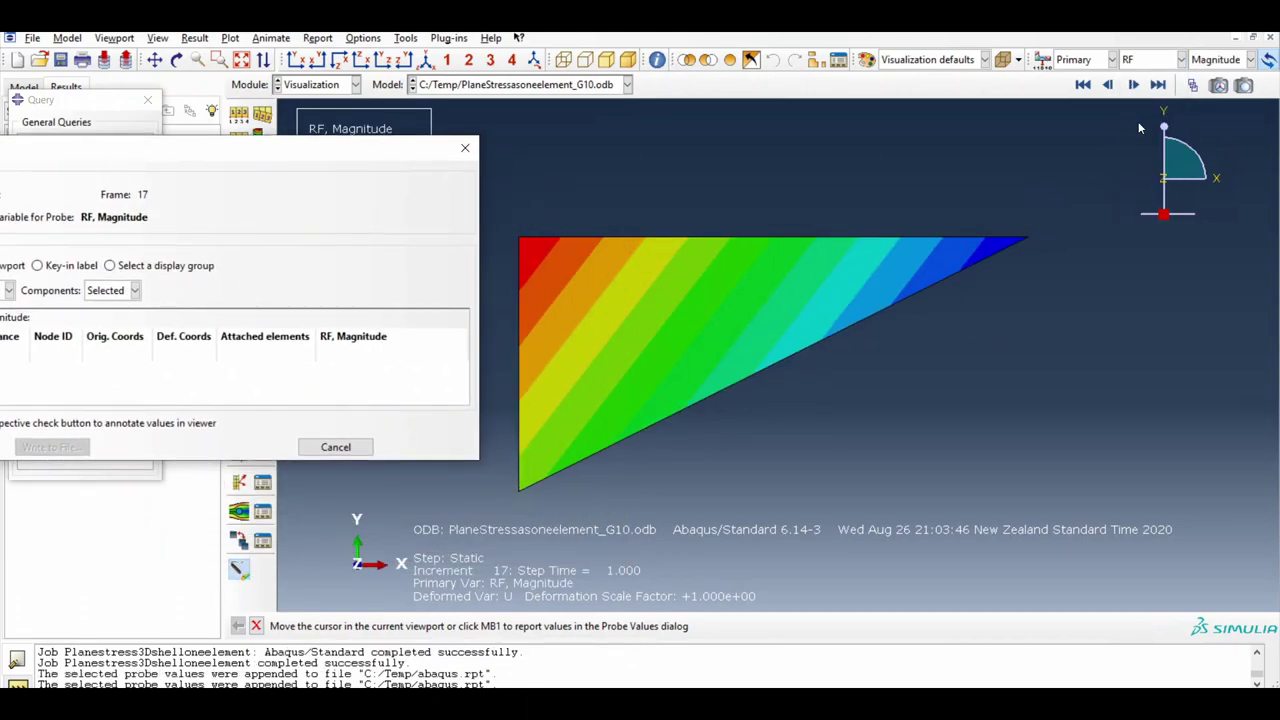
click(1212, 62)
click(1201, 95)
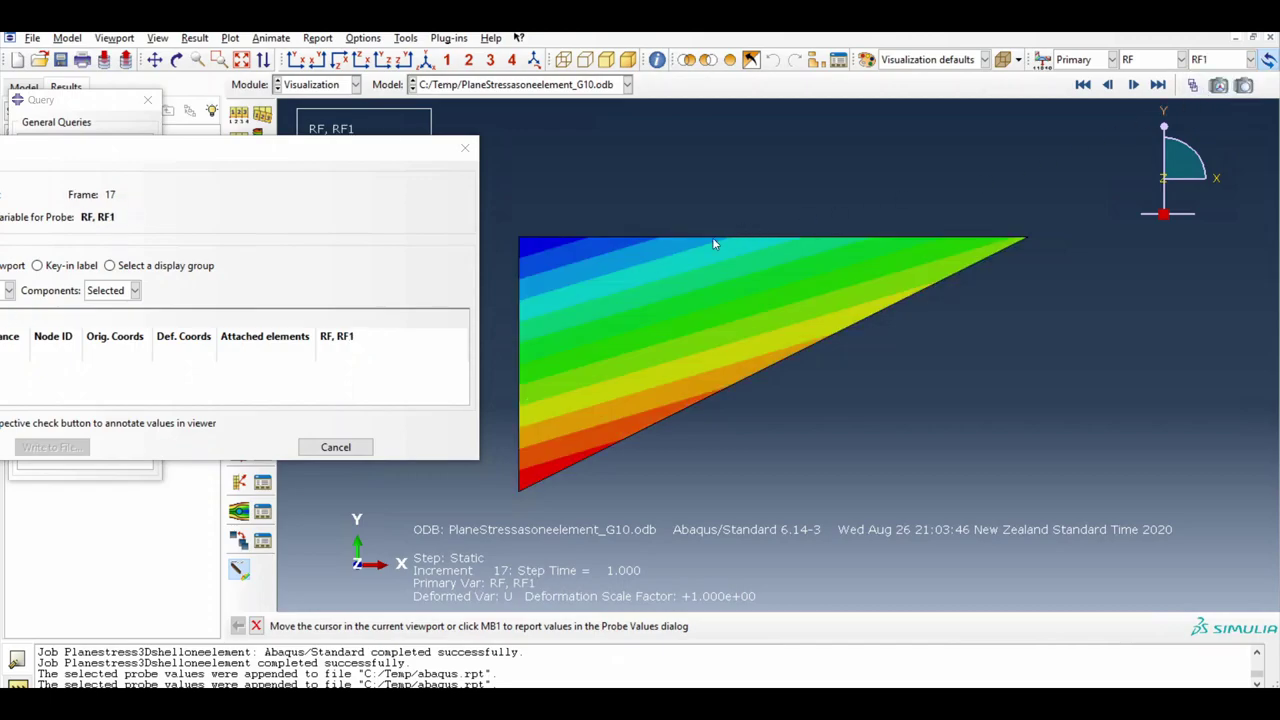
scroll(926, 401, down, 2)
drag(398, 154, 471, 228)
mouse_move(571, 259)
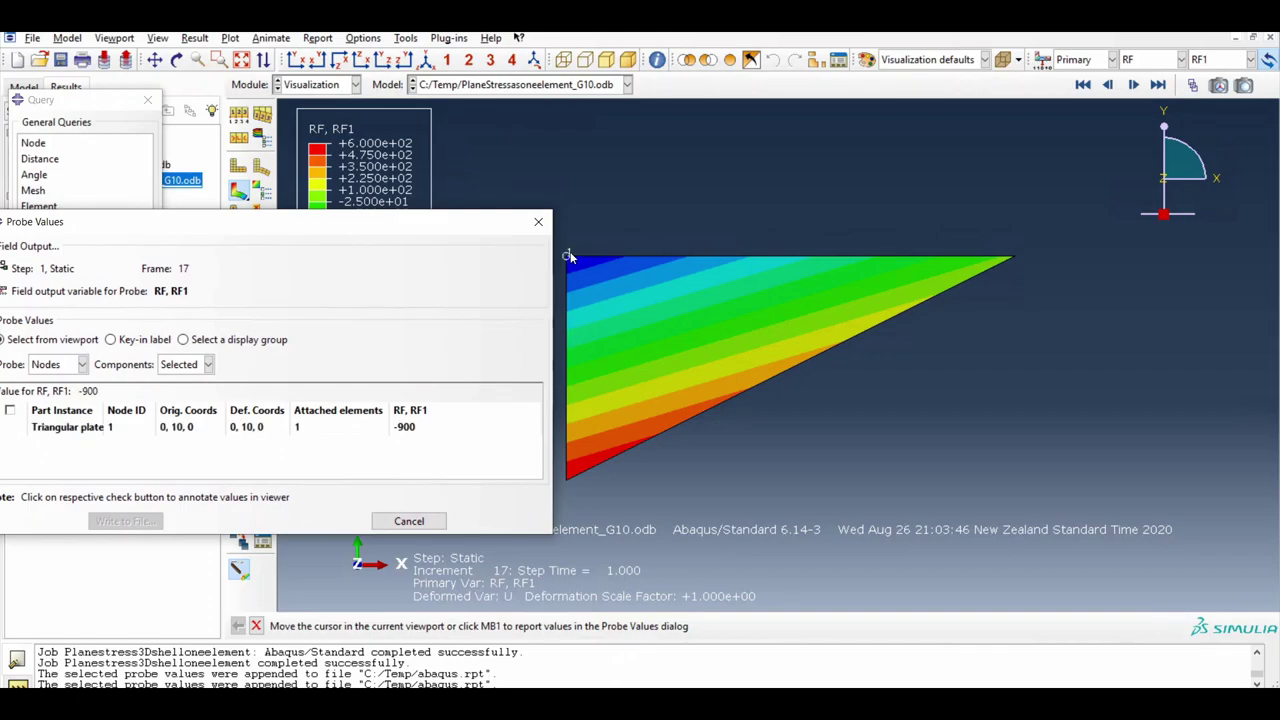
mouse_move(573, 484)
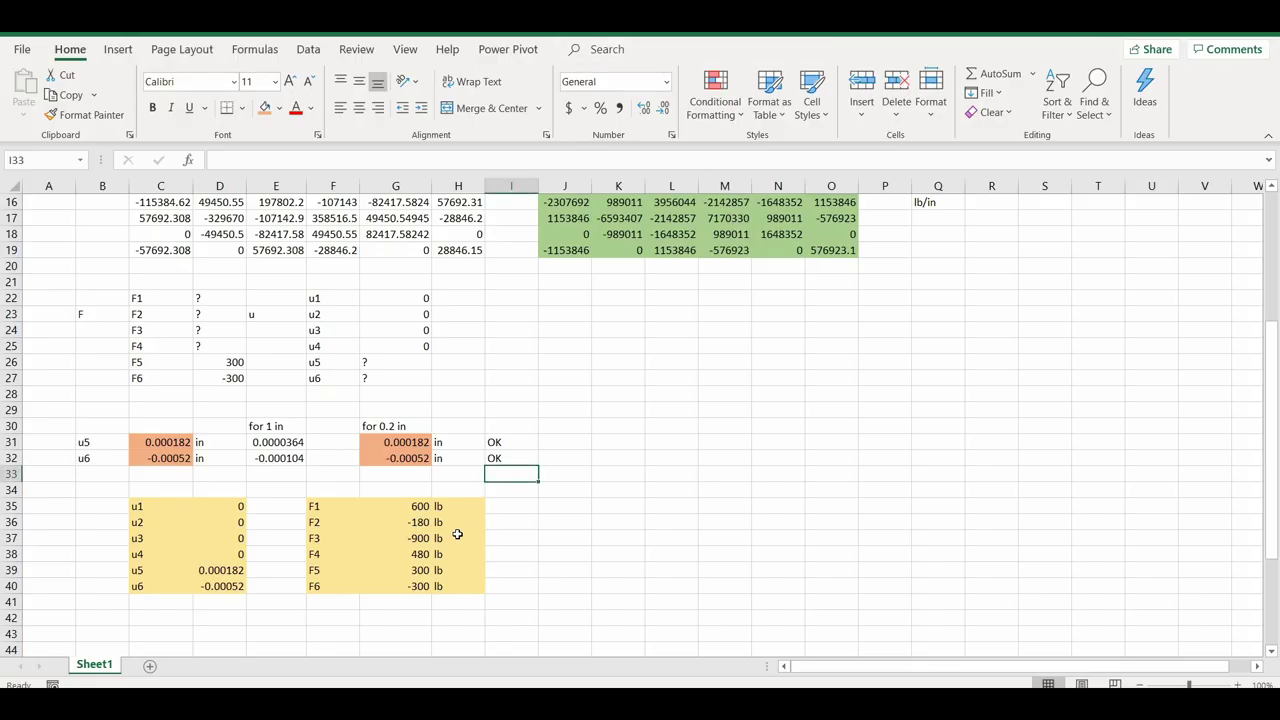
scroll(451, 534, down, 2)
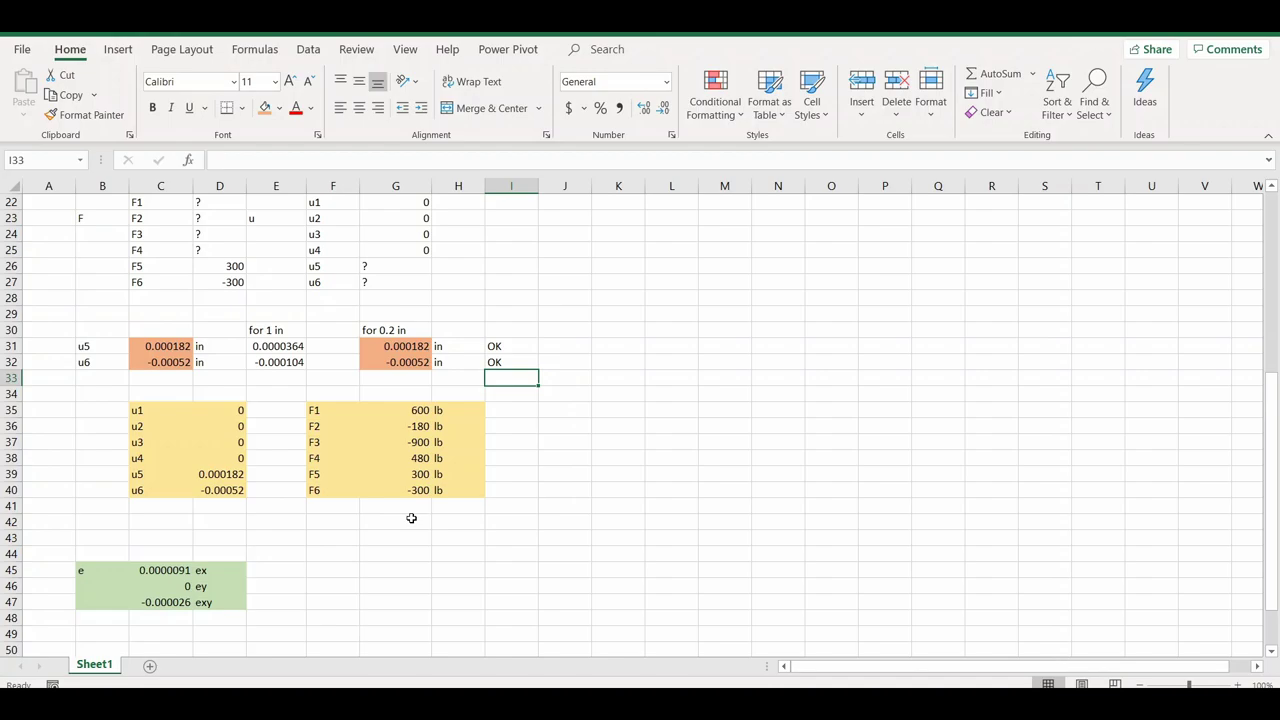
click(428, 442)
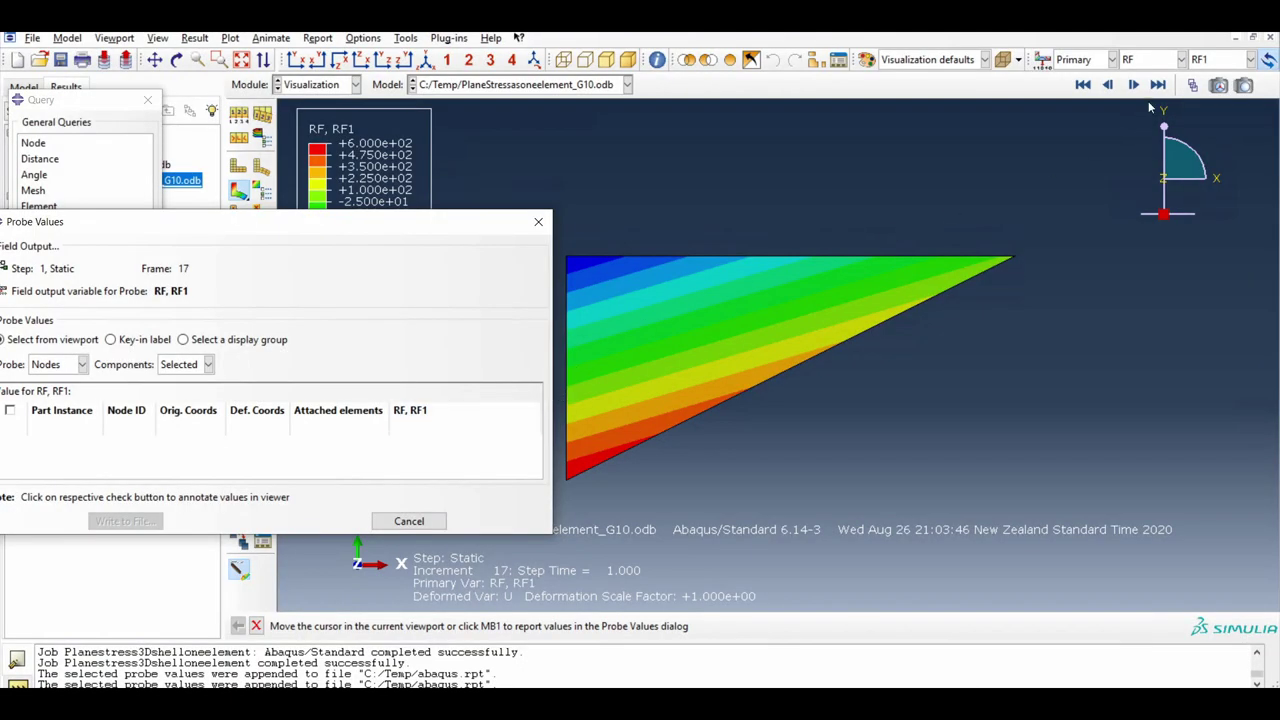
Step: Plot reaction force RF2 in Abaqus, probe the vertical edge's nodes and compare them with F4 and F2 in Excel
click(1218, 60)
click(1200, 110)
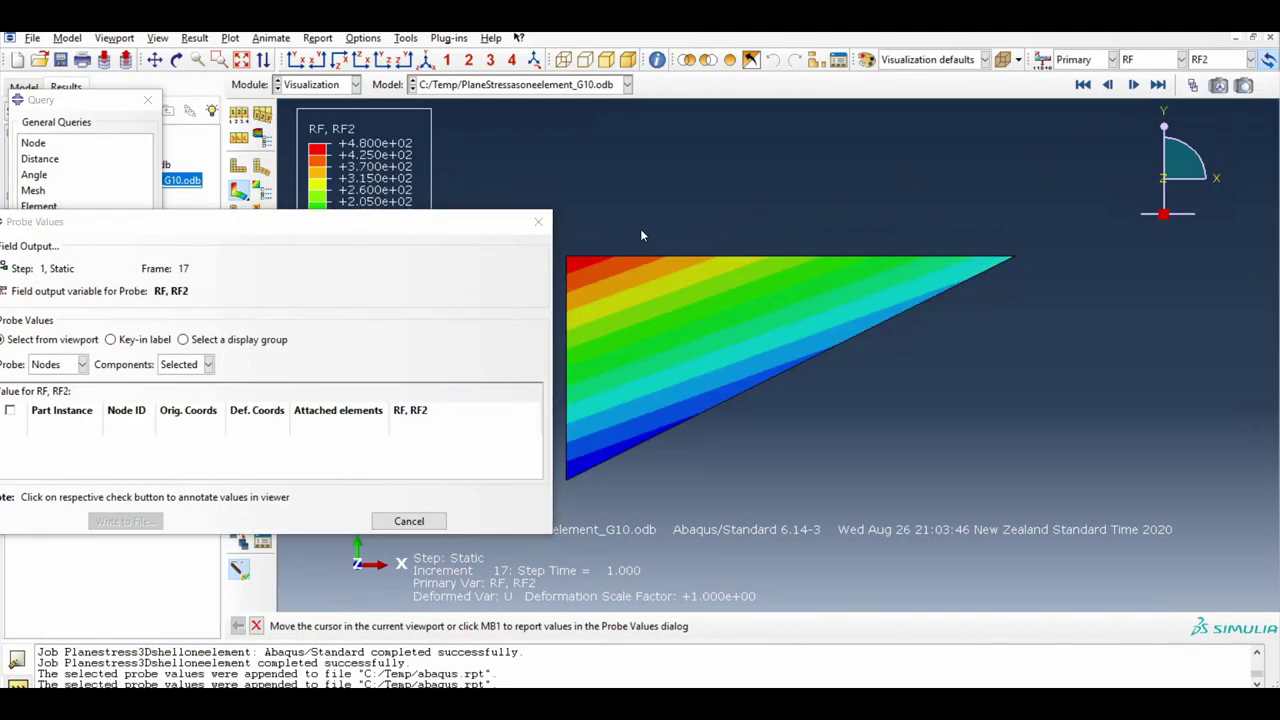
mouse_move(567, 479)
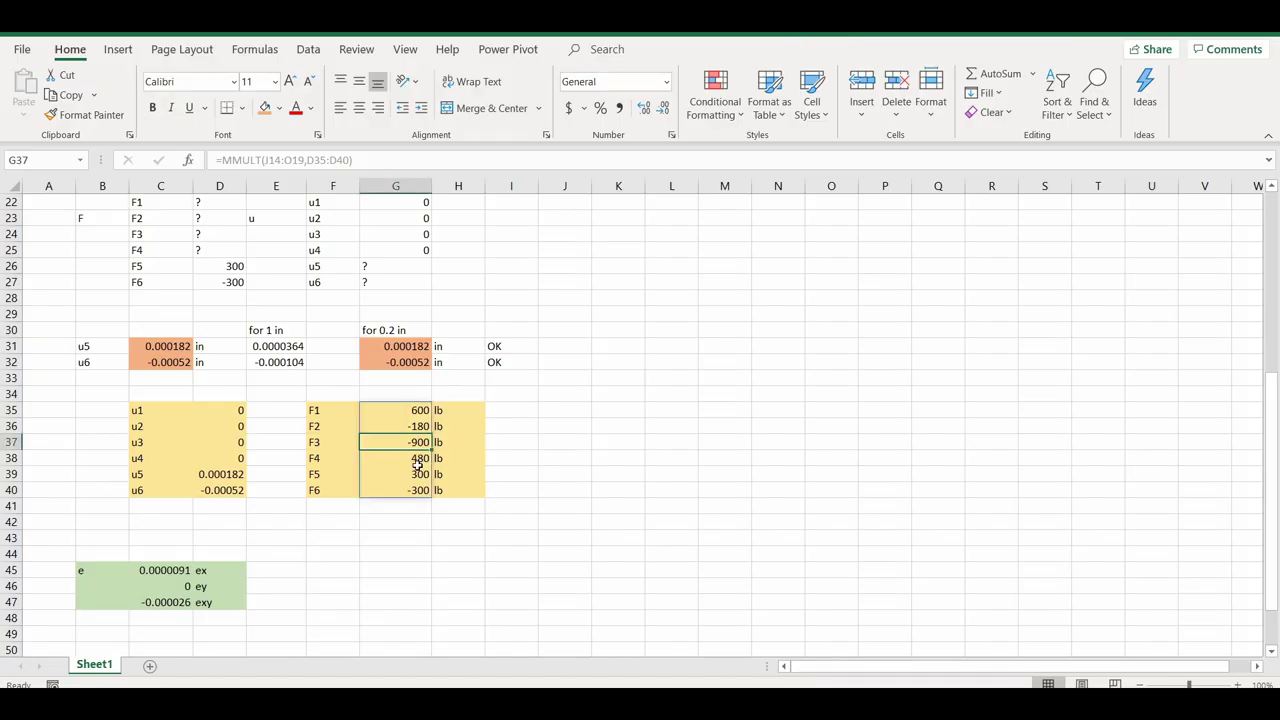
click(418, 458)
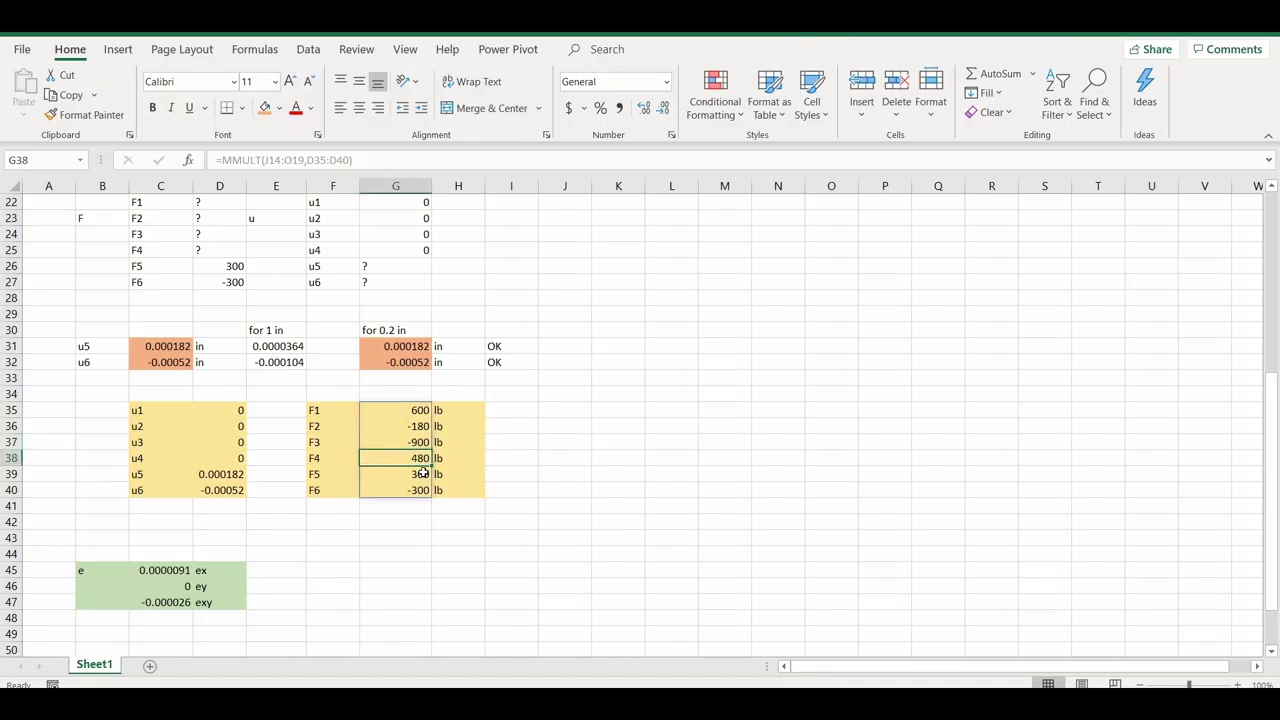
click(418, 426)
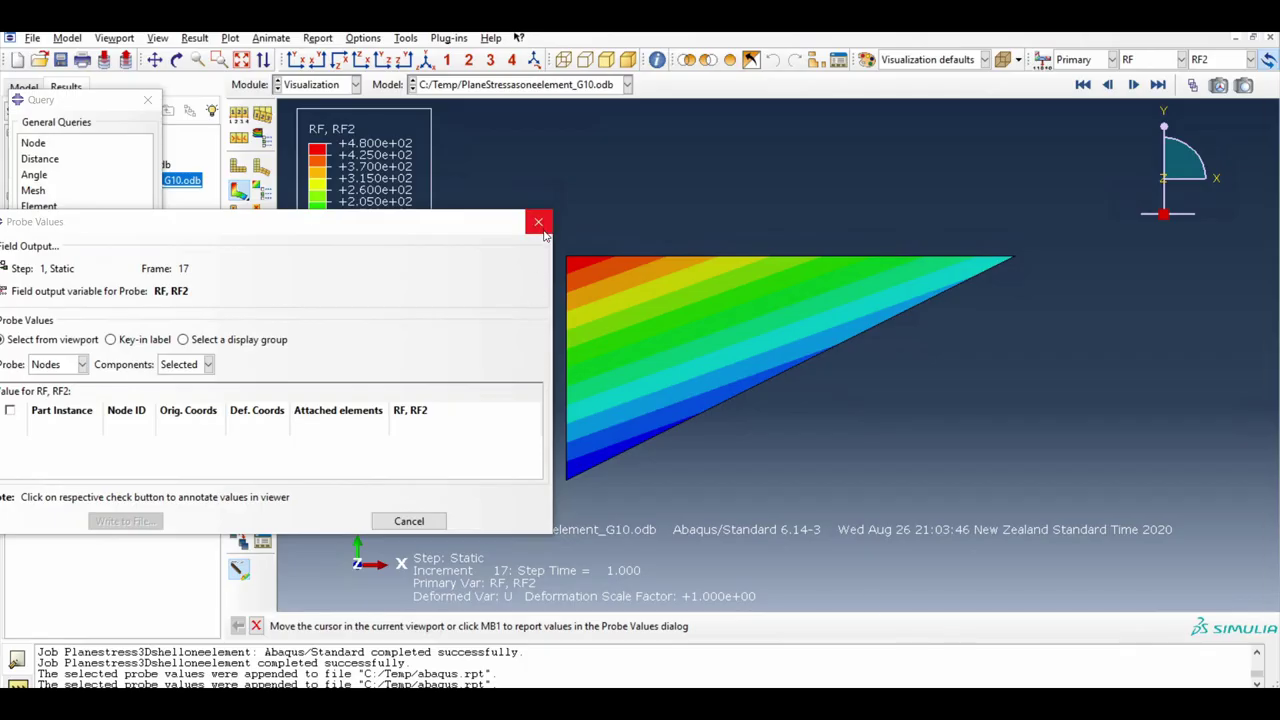
Step: Switch to Abaqus and plot stress component S11 on the plate, moving the Probe Values dialog fully into view
click(1146, 60)
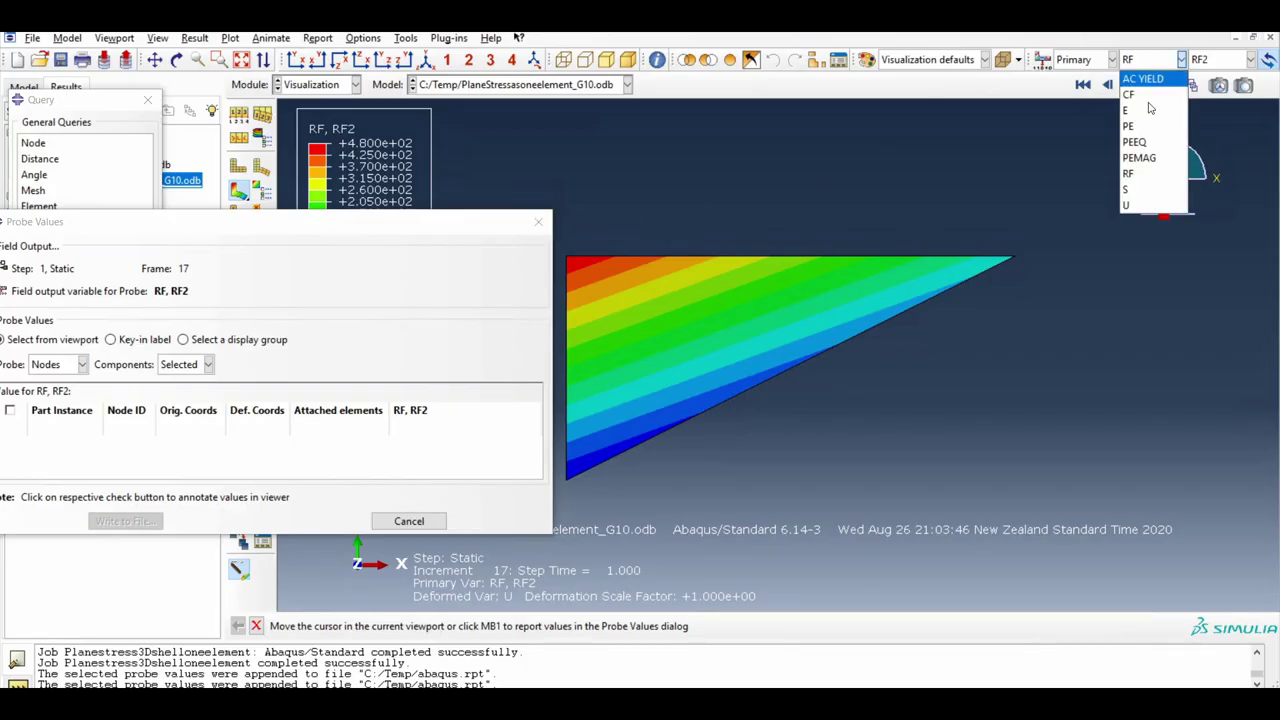
click(1148, 193)
drag(434, 226, 456, 218)
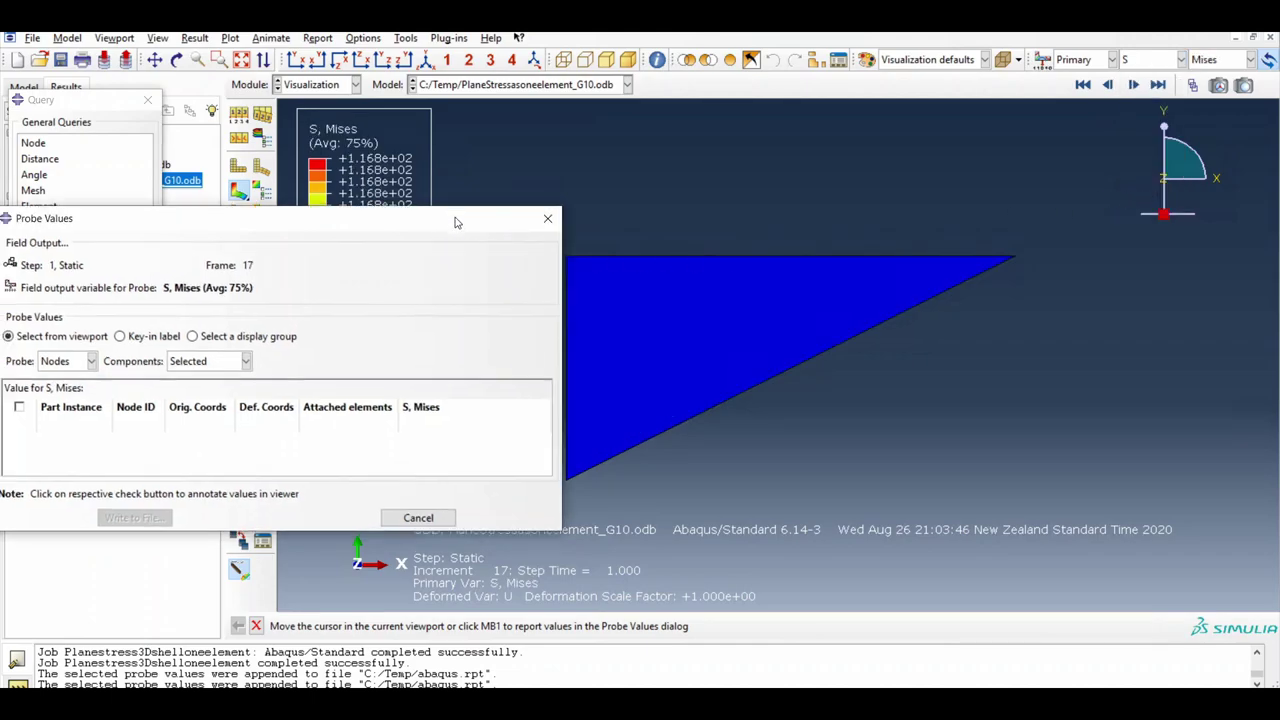
click(1172, 60)
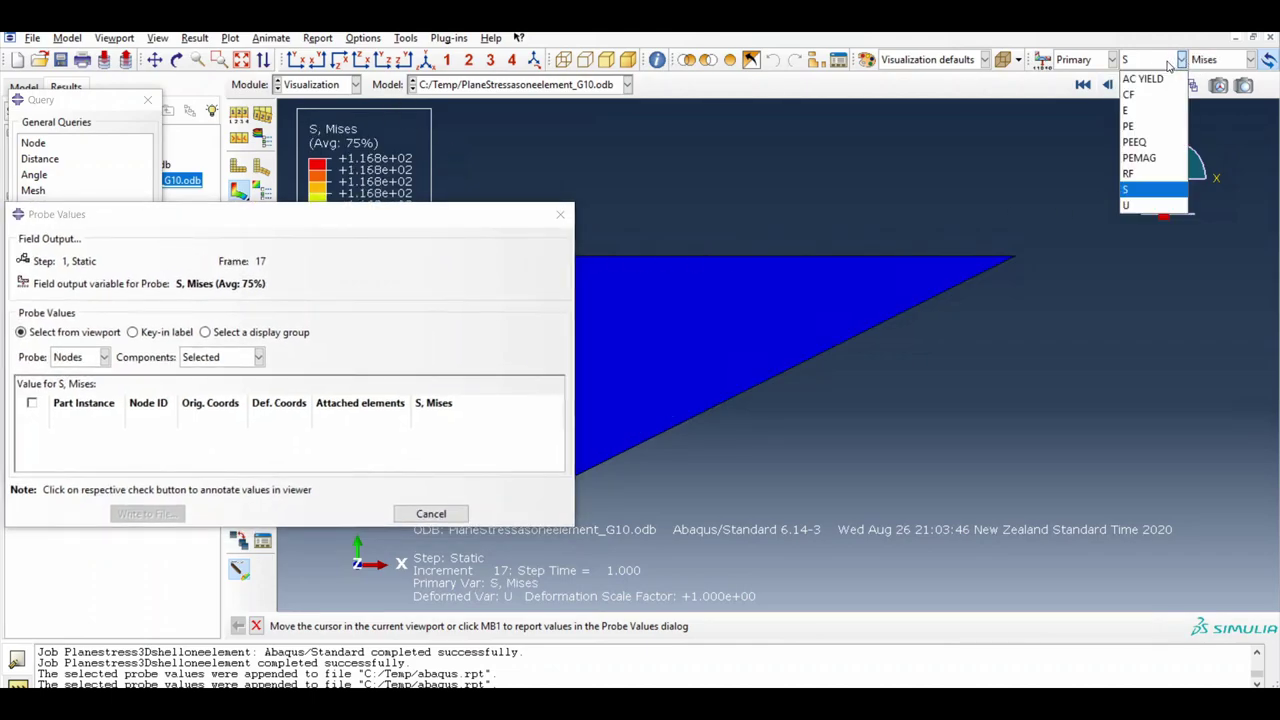
click(1216, 62)
click(1216, 62)
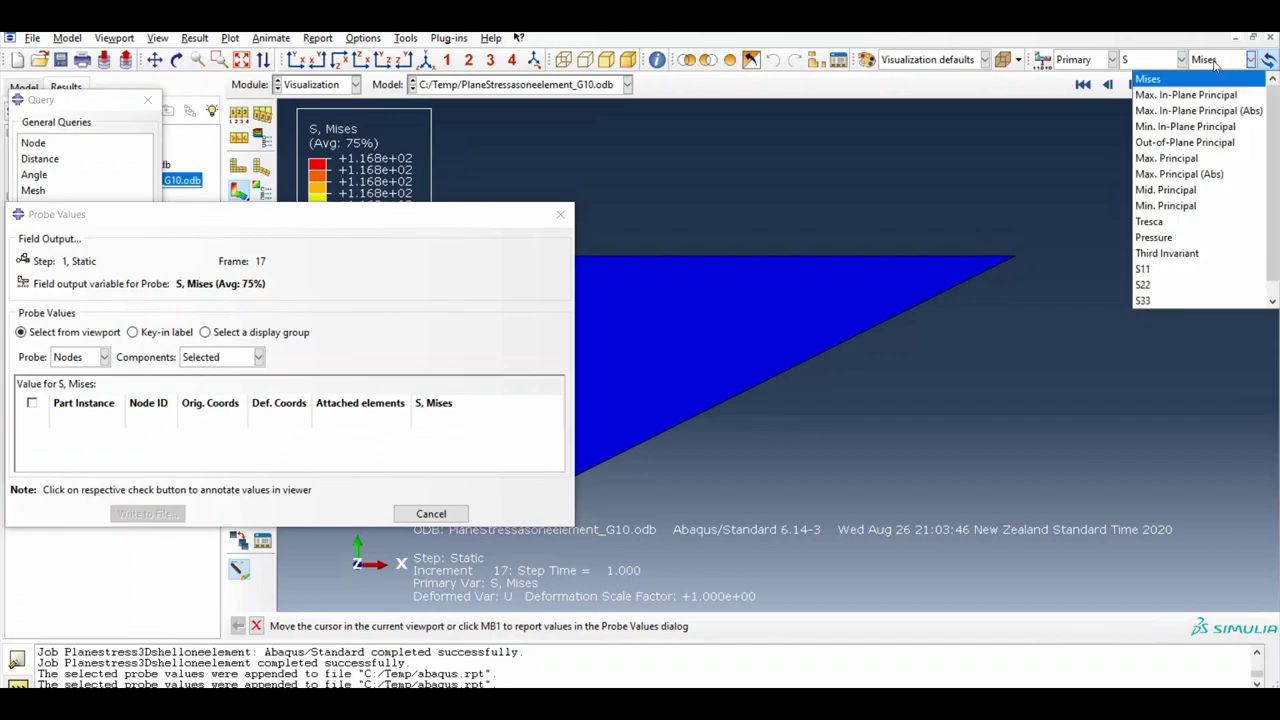
click(1172, 270)
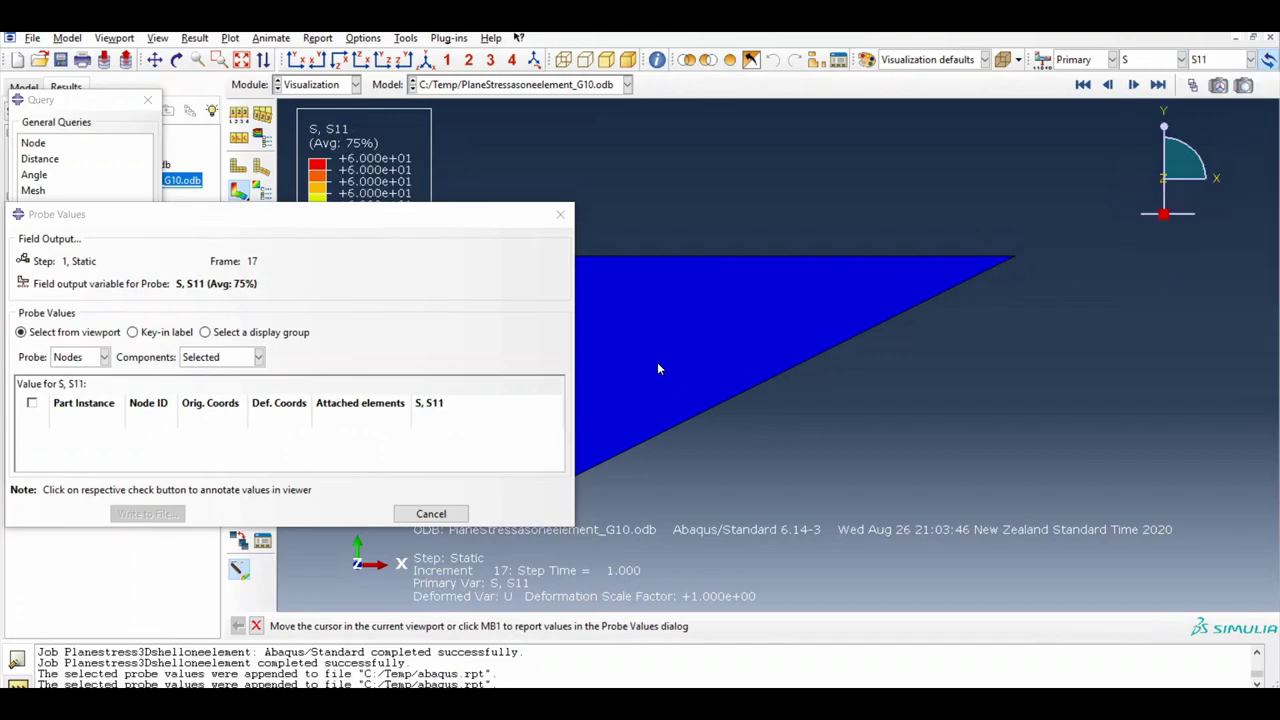
Step: Set the probe to Elements and probe S11 in the triangular element
click(104, 357)
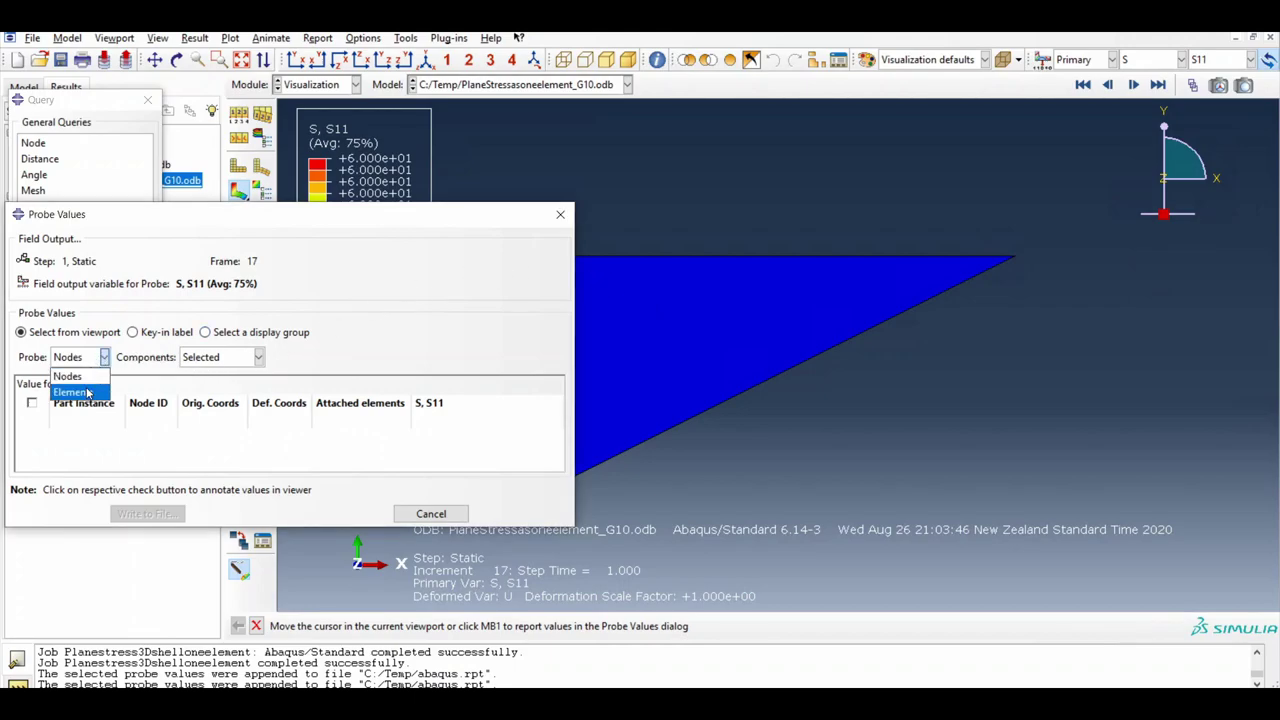
click(85, 391)
click(718, 360)
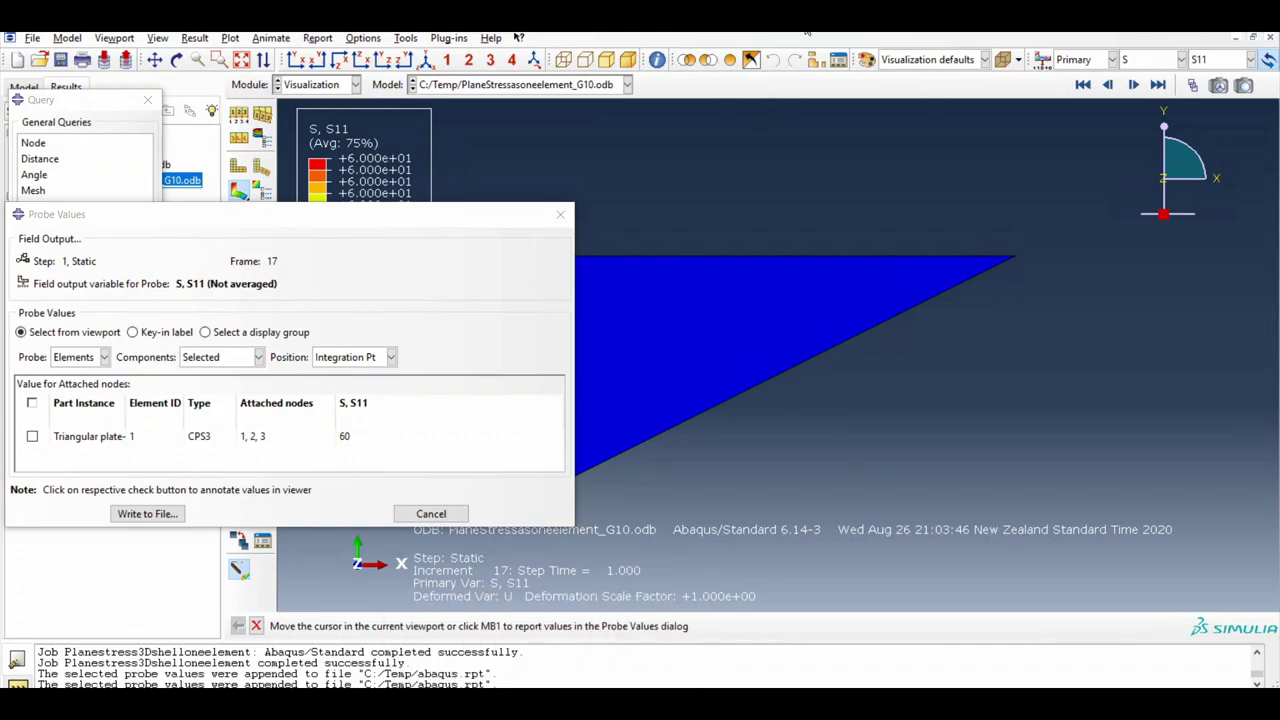
Step: Switch to Excel and calculate the thickness-scaled sx stress in cell G51 as 60/F1
key(alt+Tab)
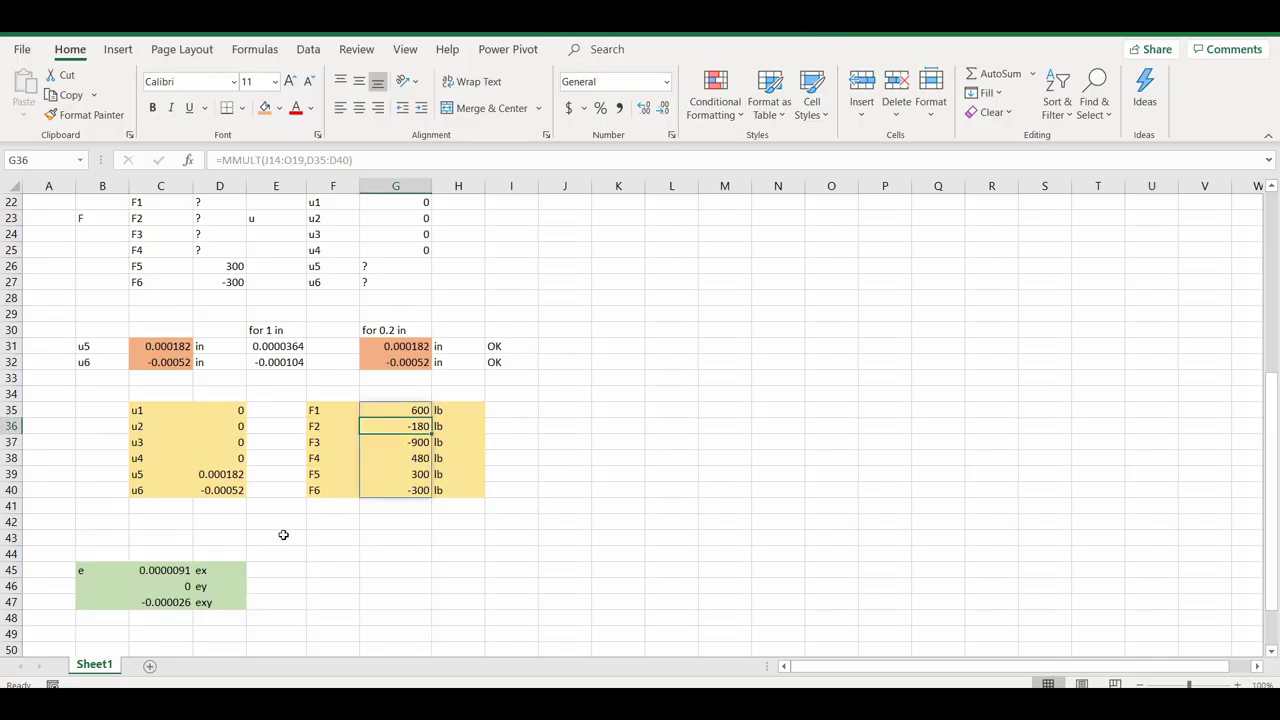
scroll(283, 535, down, 4)
click(384, 474)
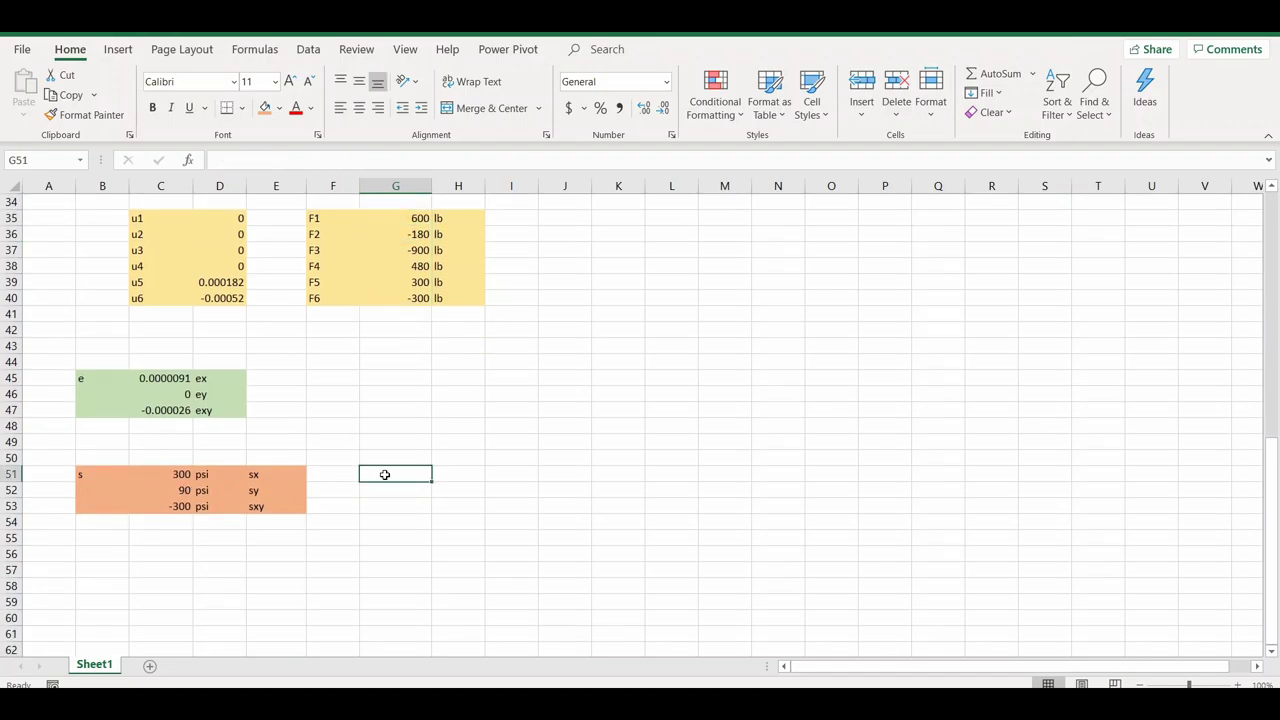
text(=60/)
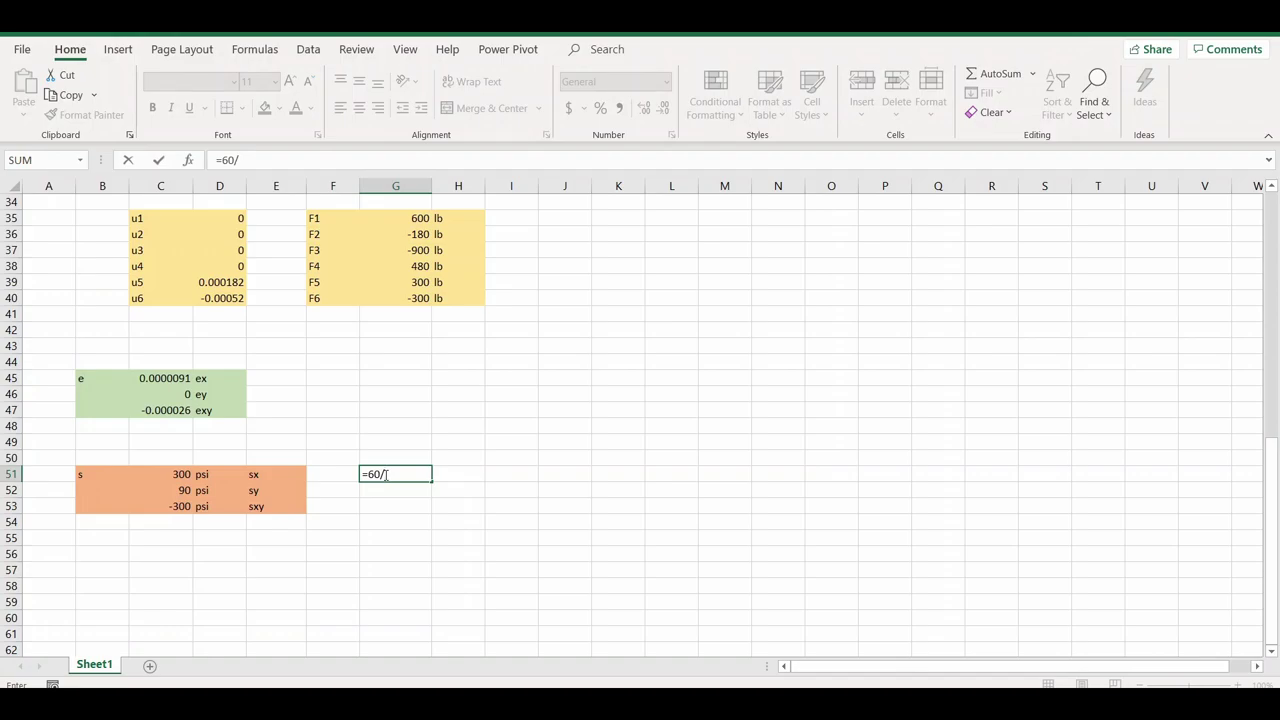
scroll(386, 472, up, 11)
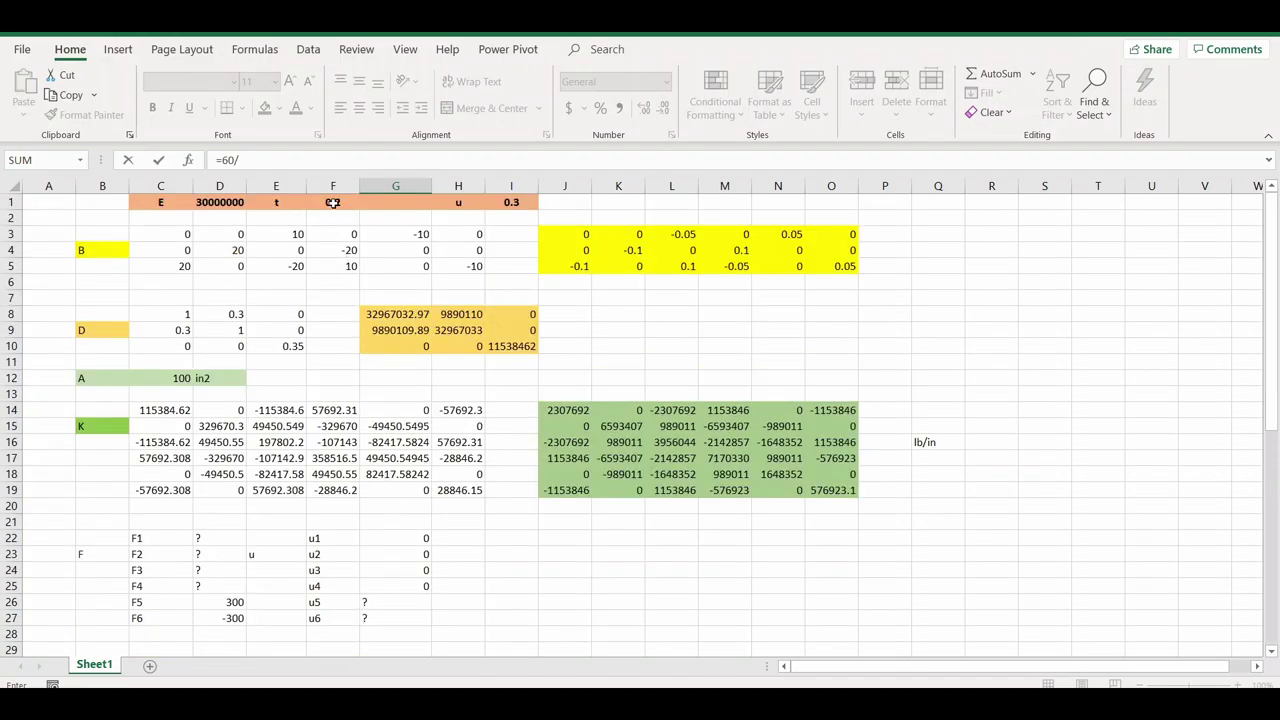
click(333, 202)
key(Return)
Step: Enter the unit "psi" in cell H51 beside the scaled sx stress
scroll(443, 471, down, 4)
click(455, 428)
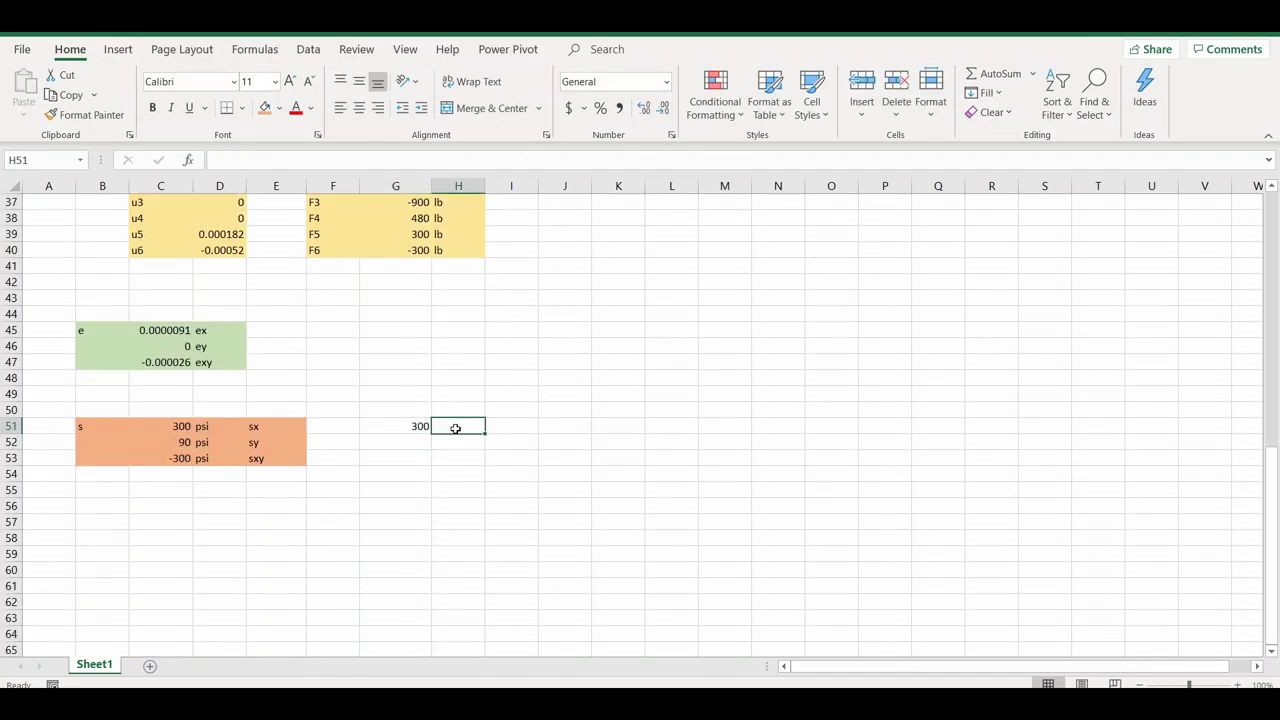
text(psi)
key(Return)
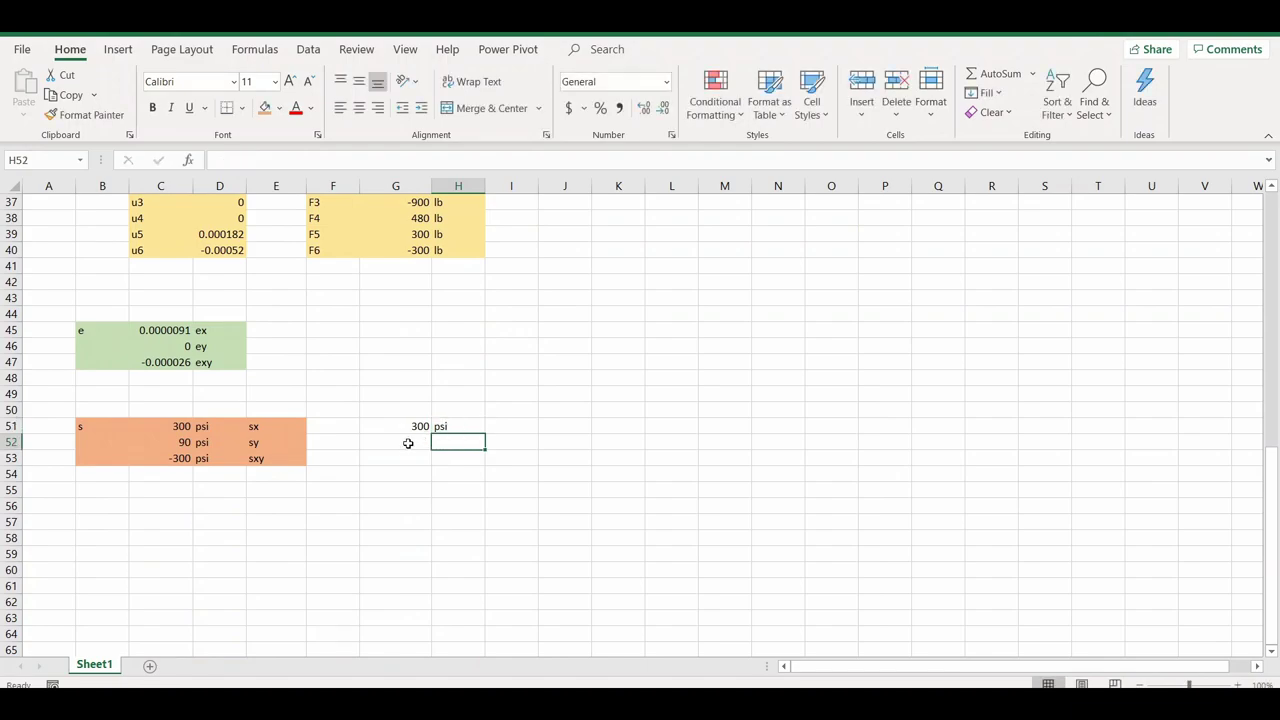
Step: Select G52 for the sy value, switch to Abaqus, plot S22 while writing the existing probe values to file, and probe the element
click(408, 443)
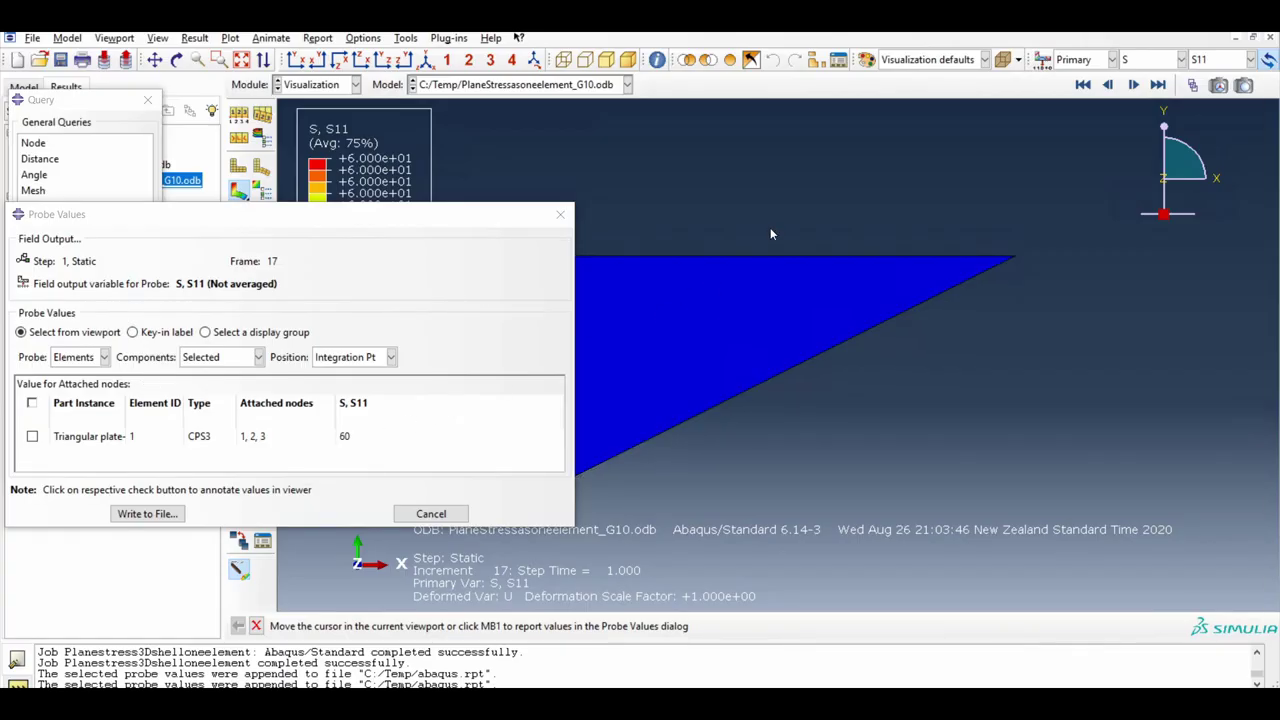
click(1216, 60)
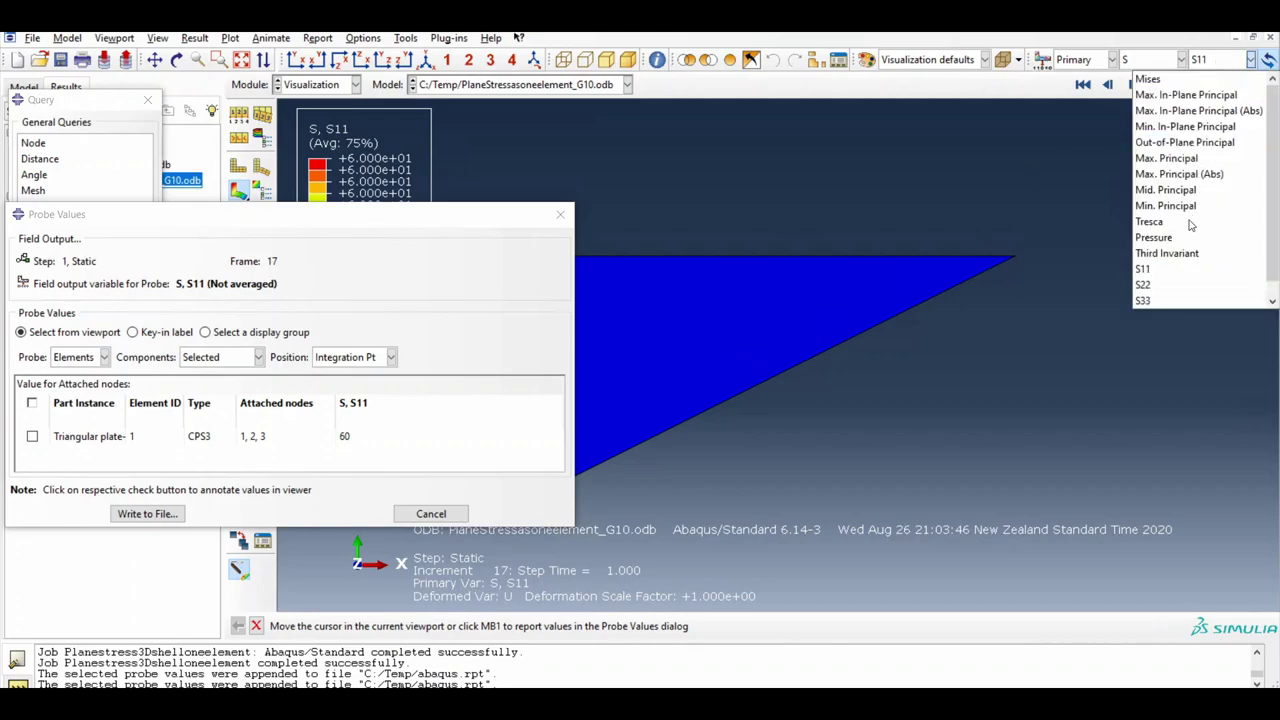
click(1169, 285)
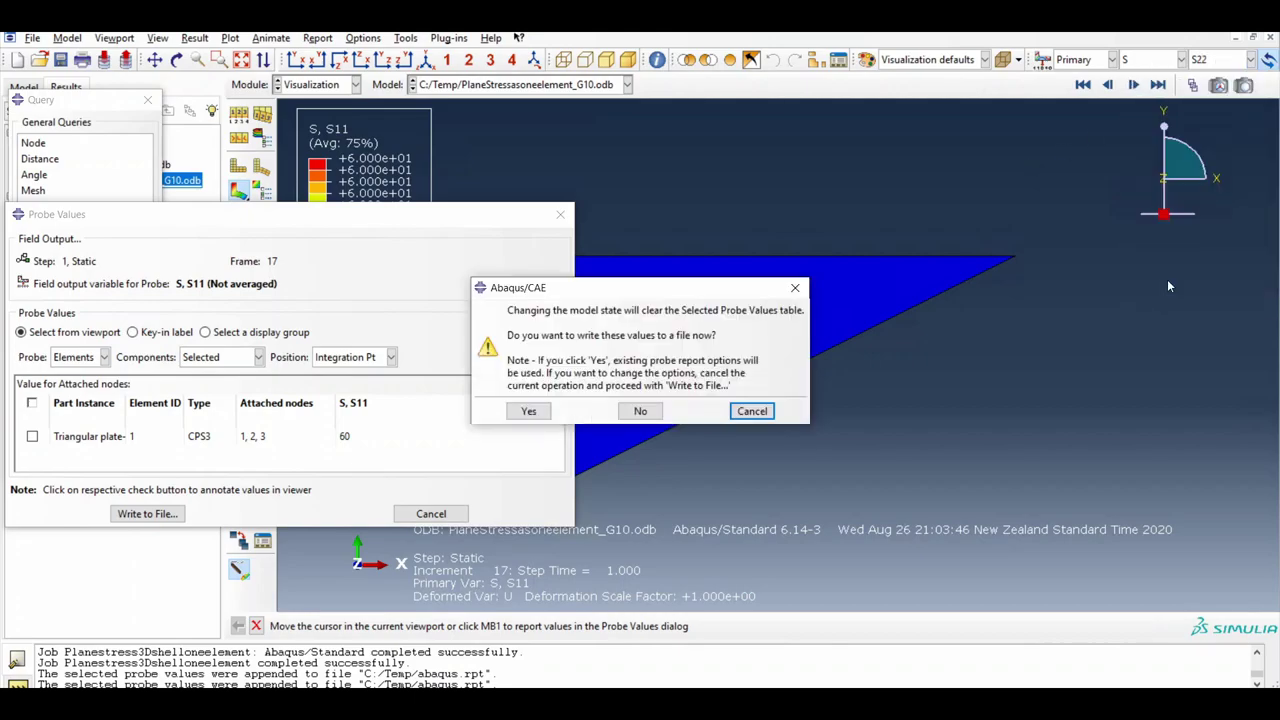
click(527, 410)
click(658, 382)
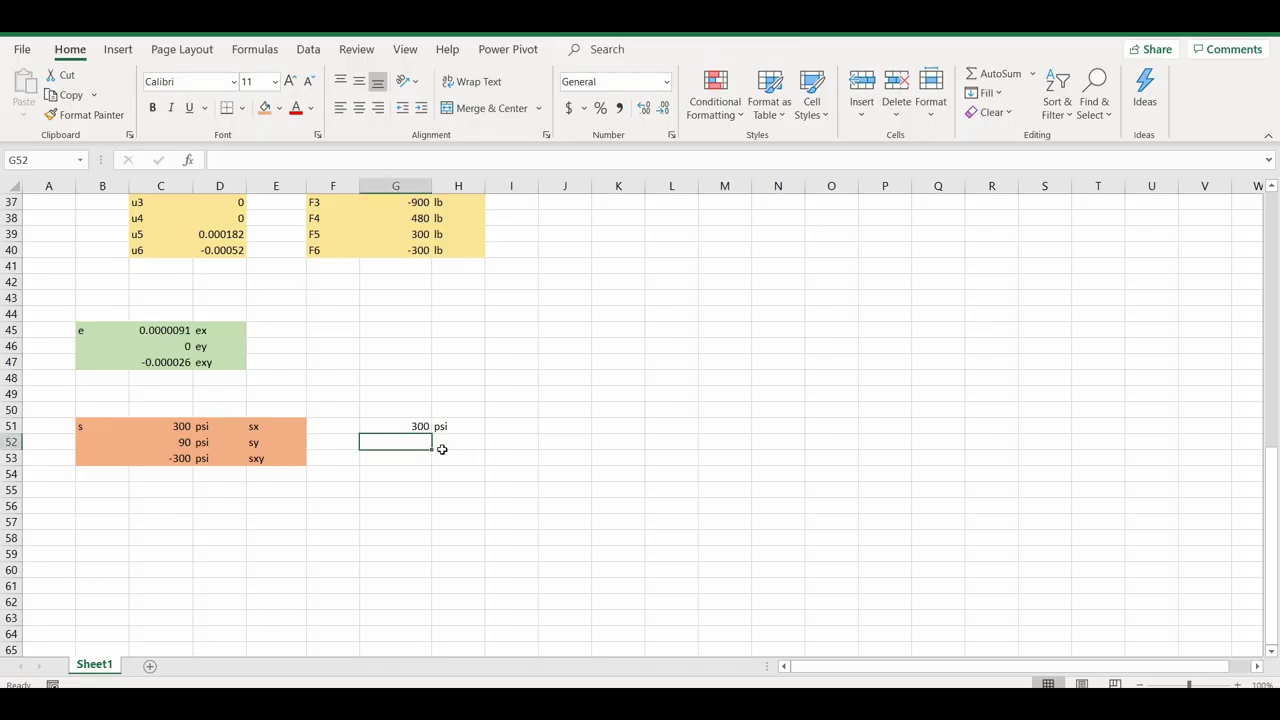
Step: Calculate the thickness-scaled sy stress in cell G52 as 18/F1 and enter the unit "psi" in H52
text(=18)
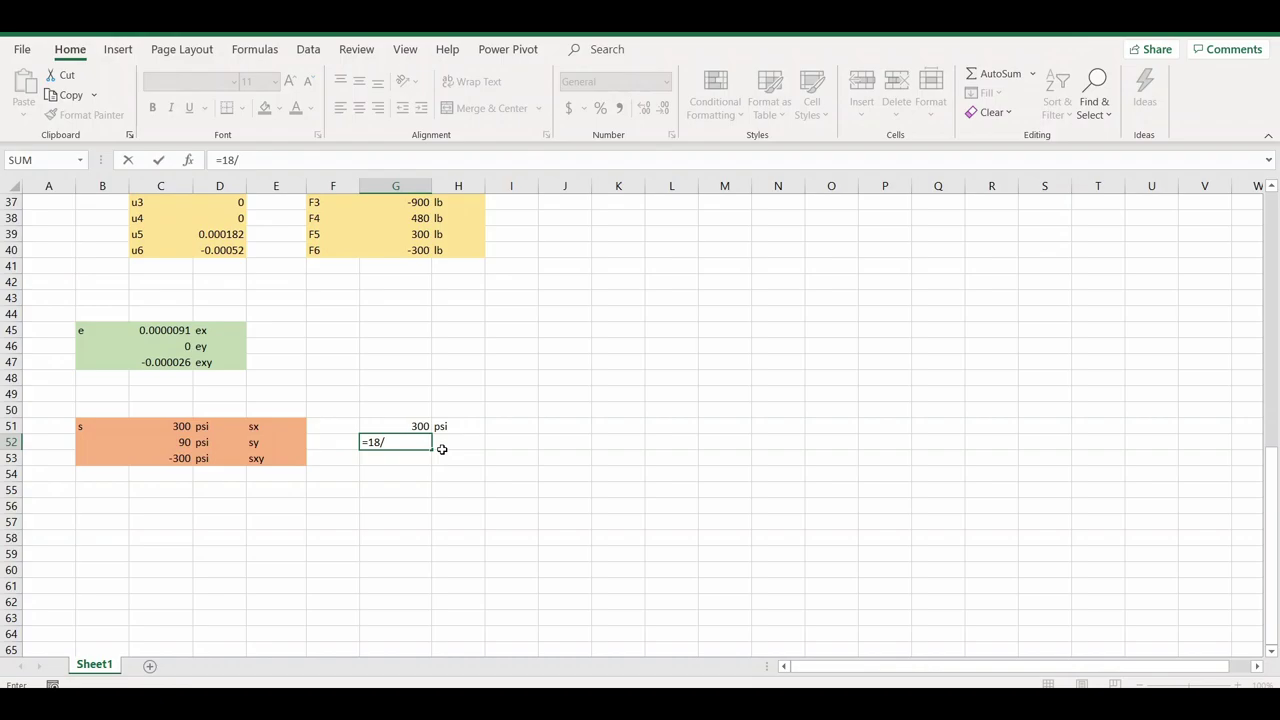
text(/)
scroll(441, 449, up, 12)
click(341, 204)
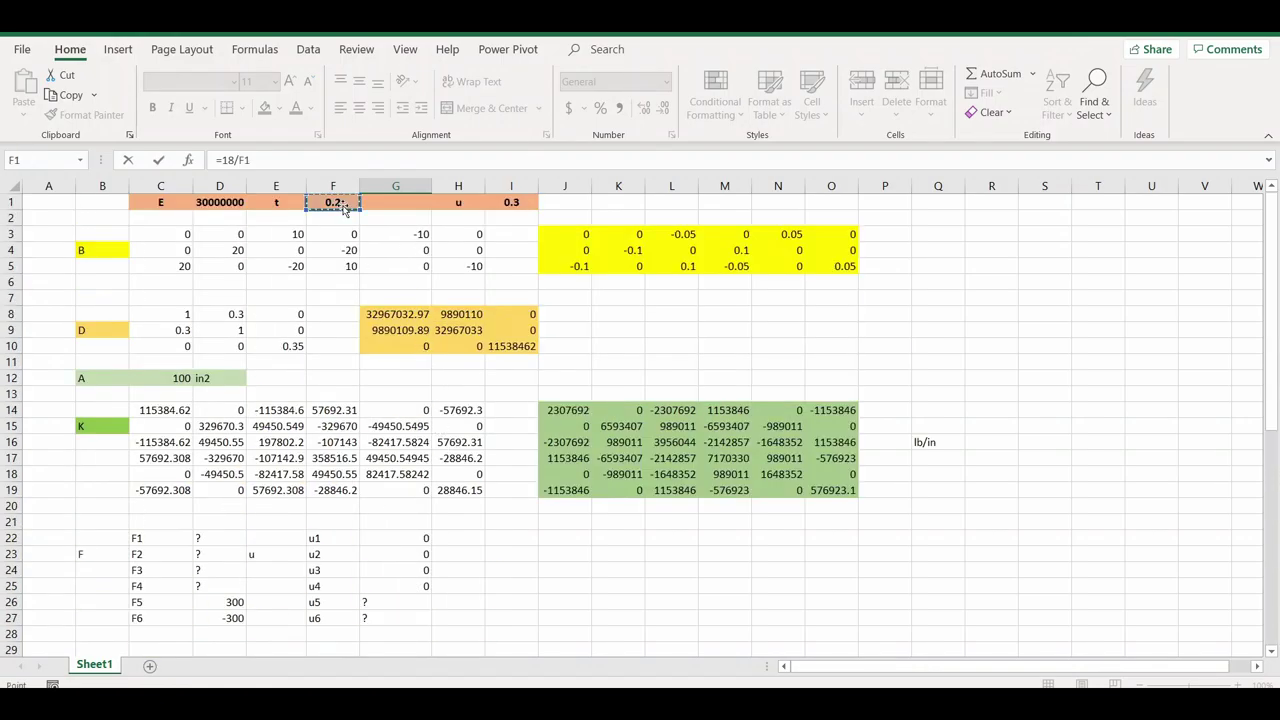
key(Return)
click(449, 426)
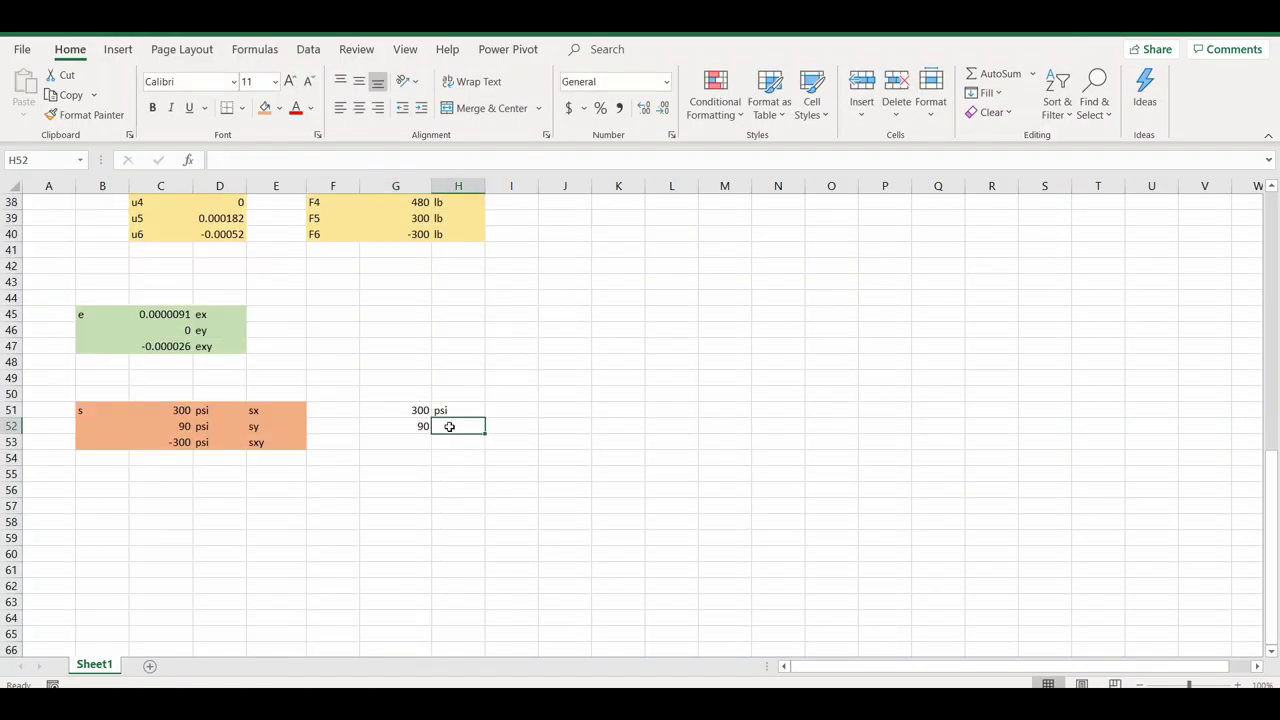
text(psi)
key(Return)
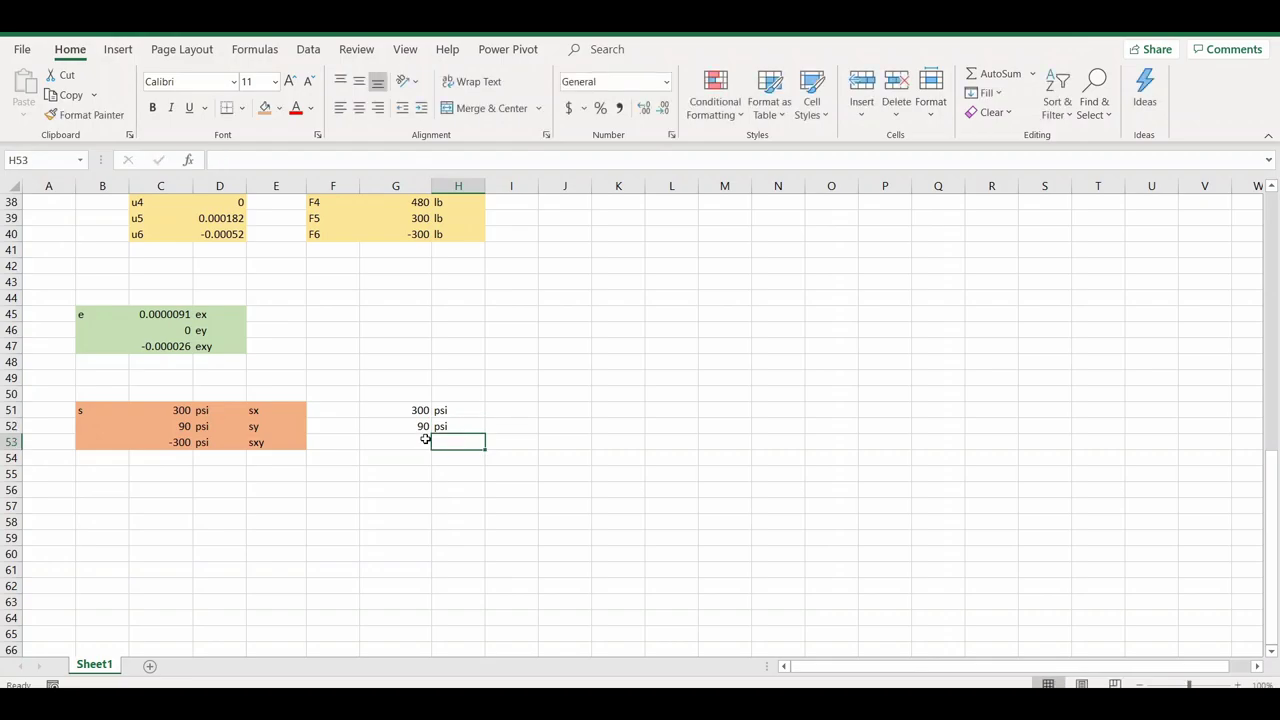
Step: Select G53 for the sxy value, switch to Abaqus, plot S12 while writing the existing probe values to file, and probe the element
click(425, 439)
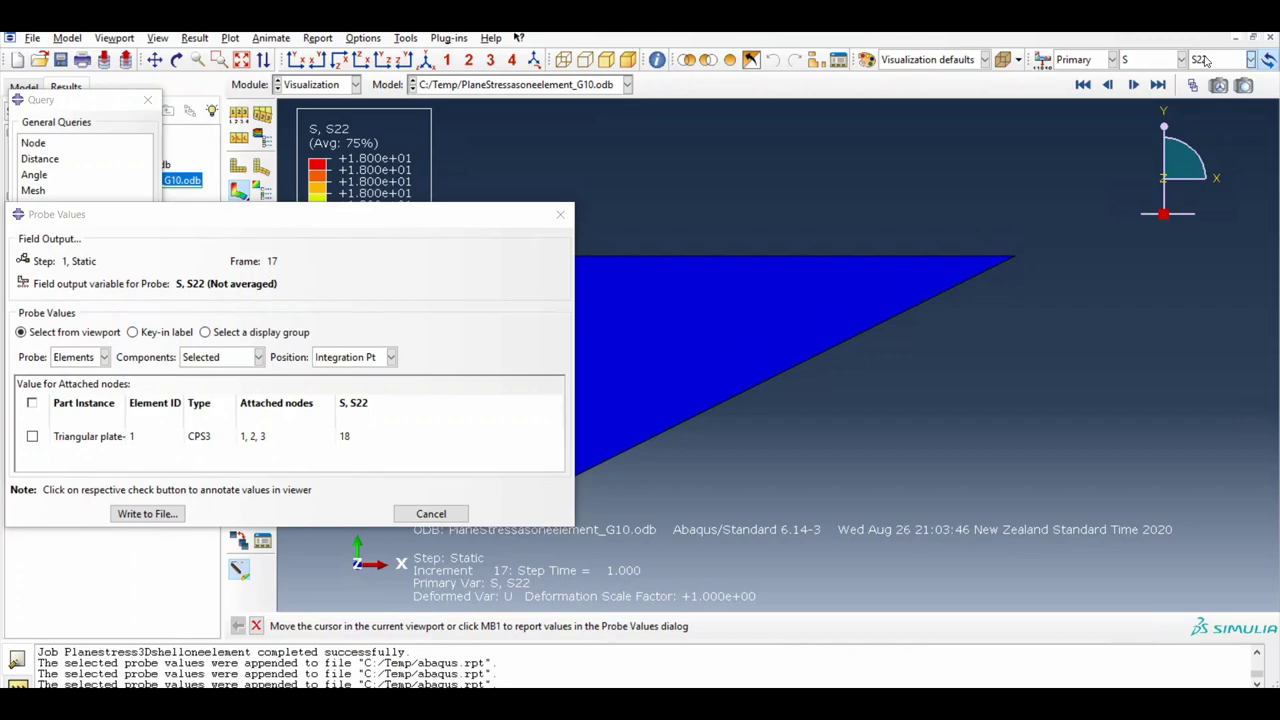
click(1251, 59)
scroll(1168, 296, down, 1)
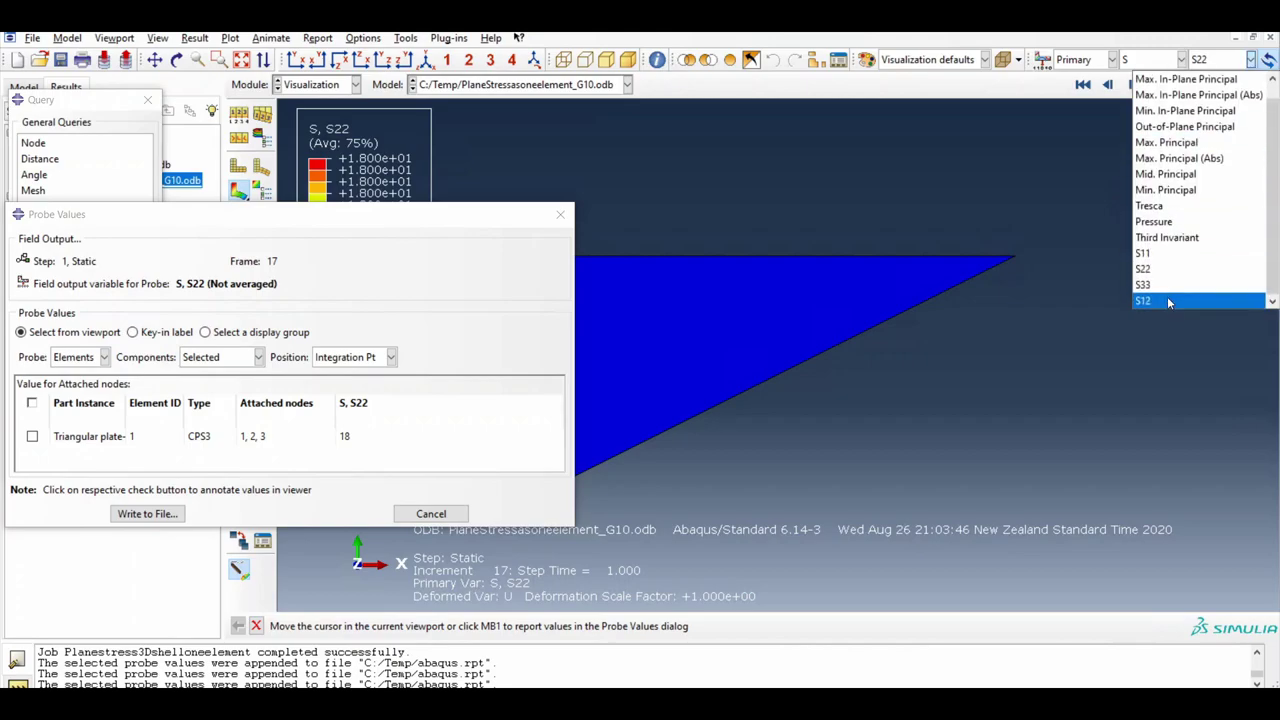
click(1164, 300)
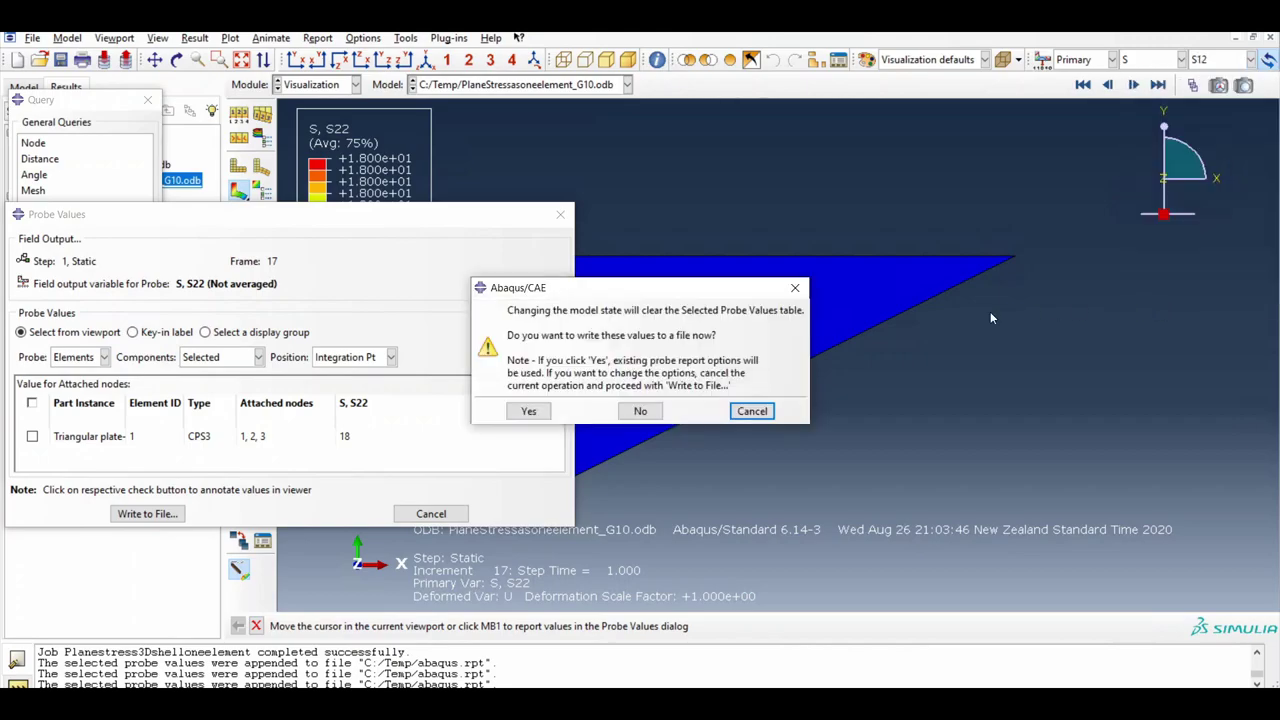
click(540, 411)
click(727, 342)
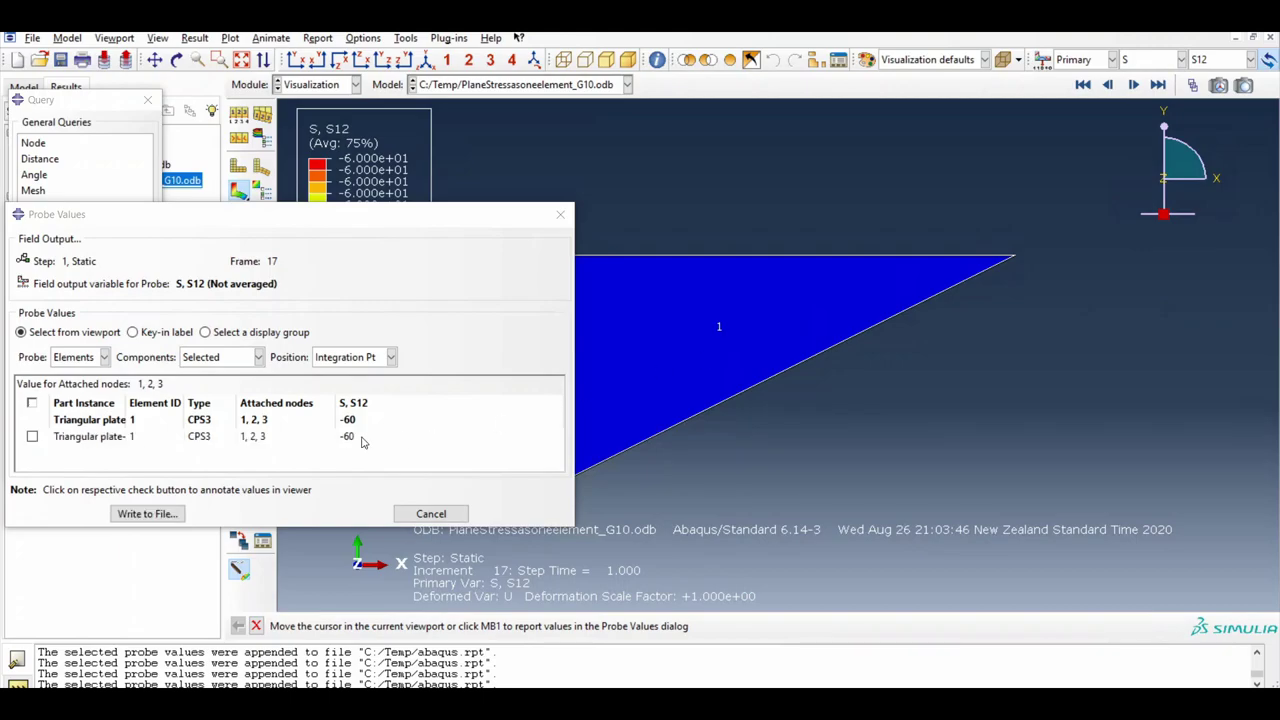
Step: Switch to Excel, calculate the thickness-scaled sxy stress in cell G53 as -60/F1, and enter the unit "psi" in H53
key(alt+Tab)
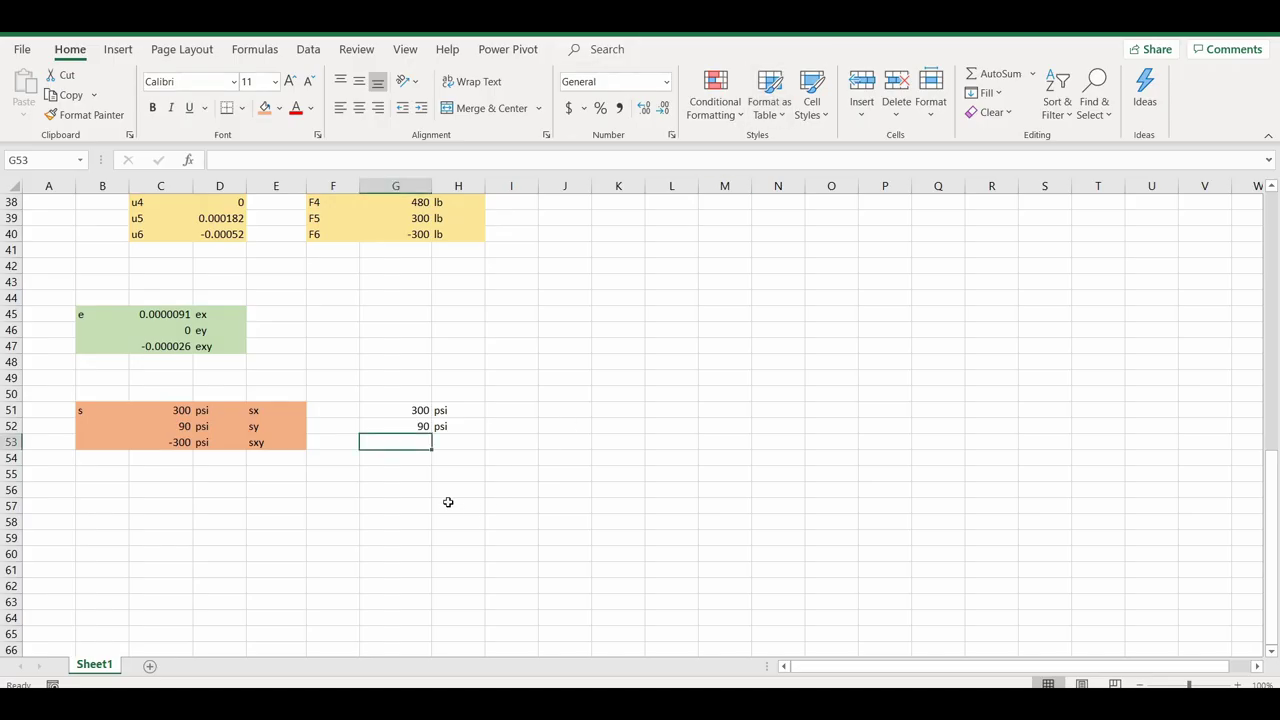
text(=-60/)
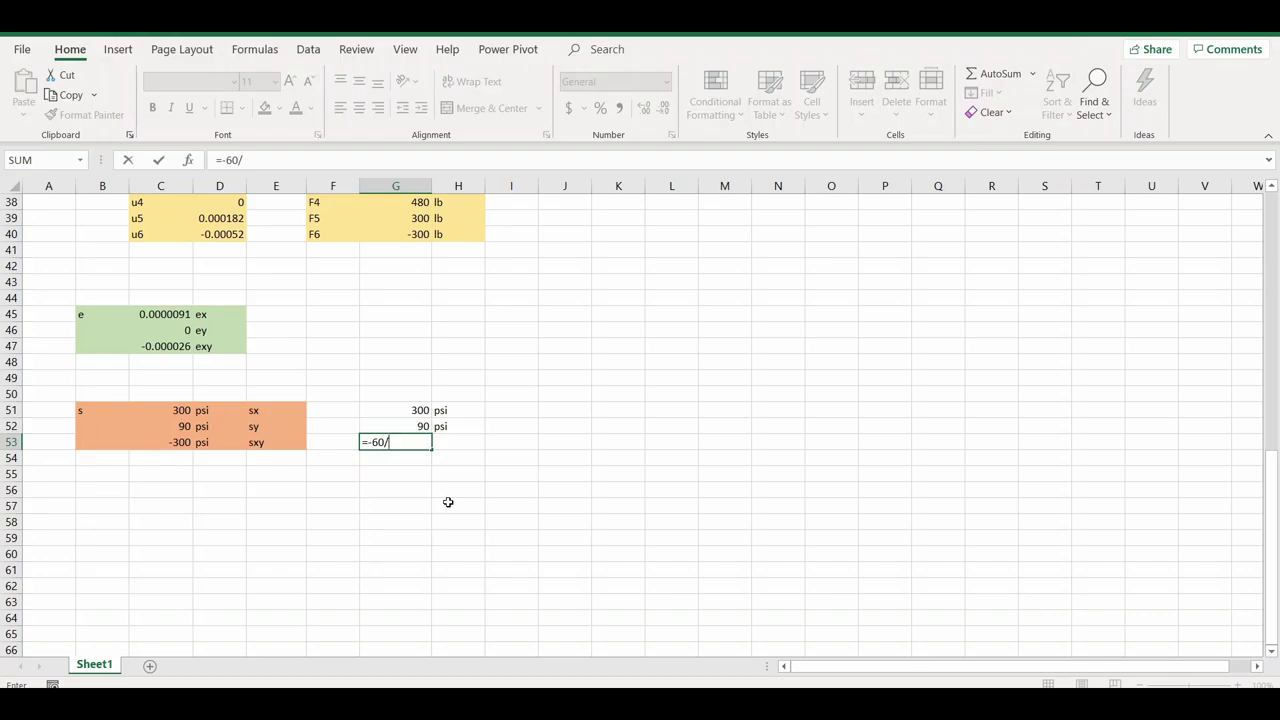
key(BackSpace)
key(BackSpace)
scroll(448, 502, up, 12)
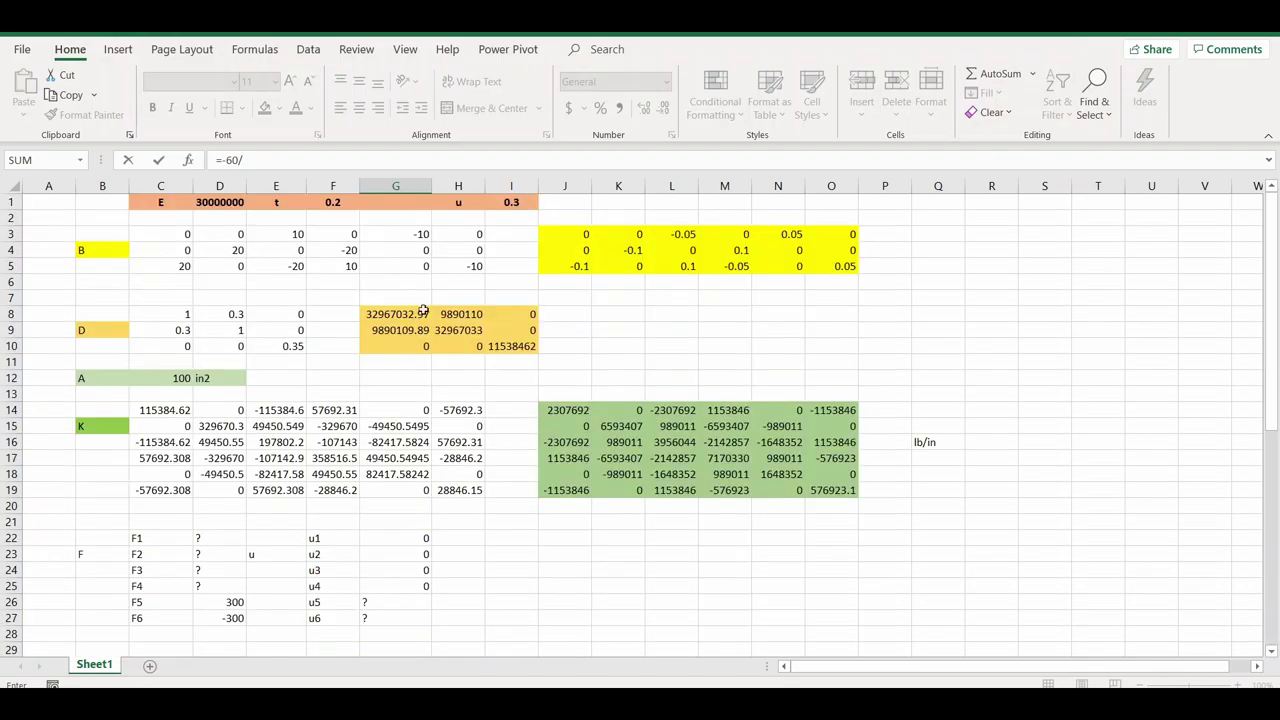
click(336, 204)
key(Return)
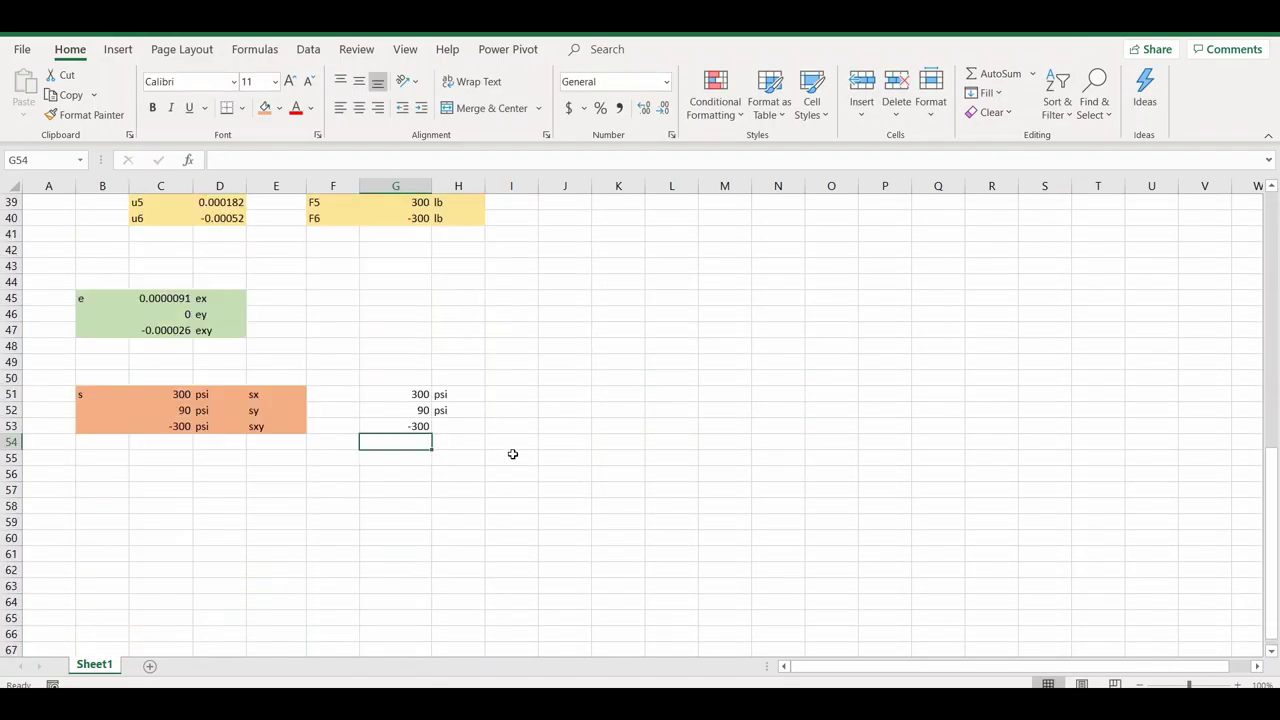
click(462, 426)
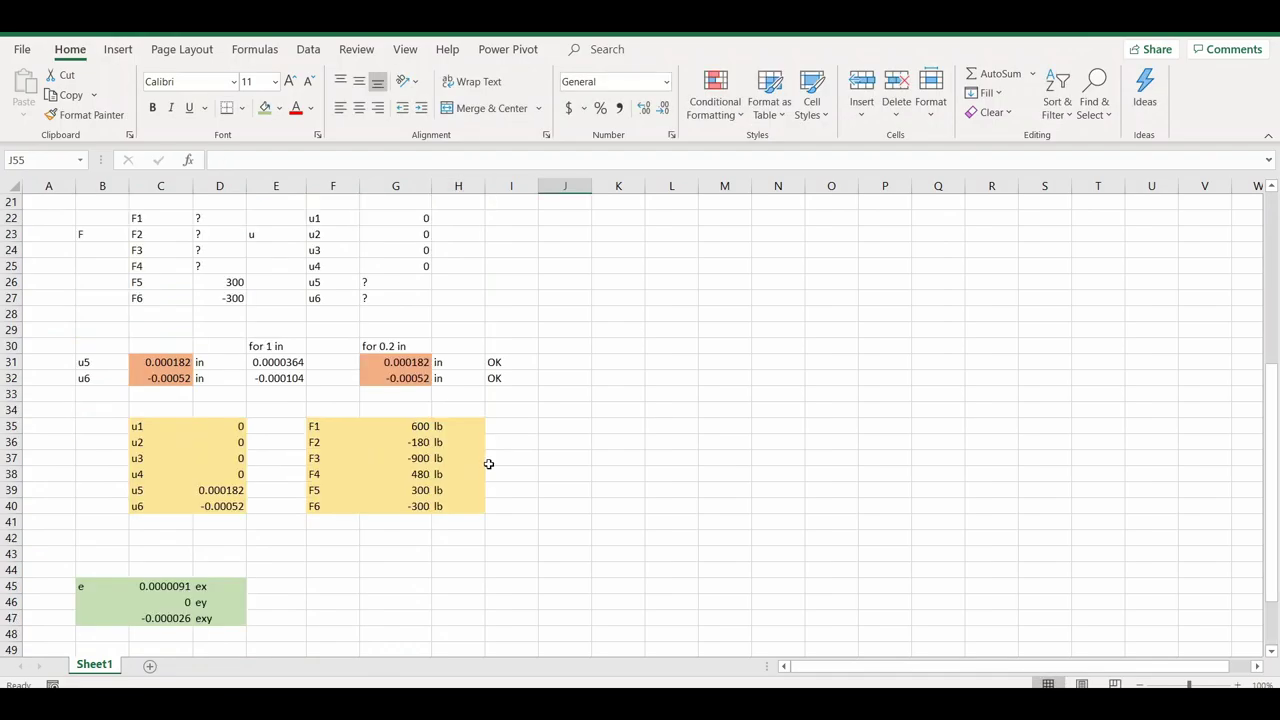
Step: Switch to Abaqus, plot strain component E11 while writing the existing probe values to file, and read the triangular element's value
scroll(489, 463, down, 2)
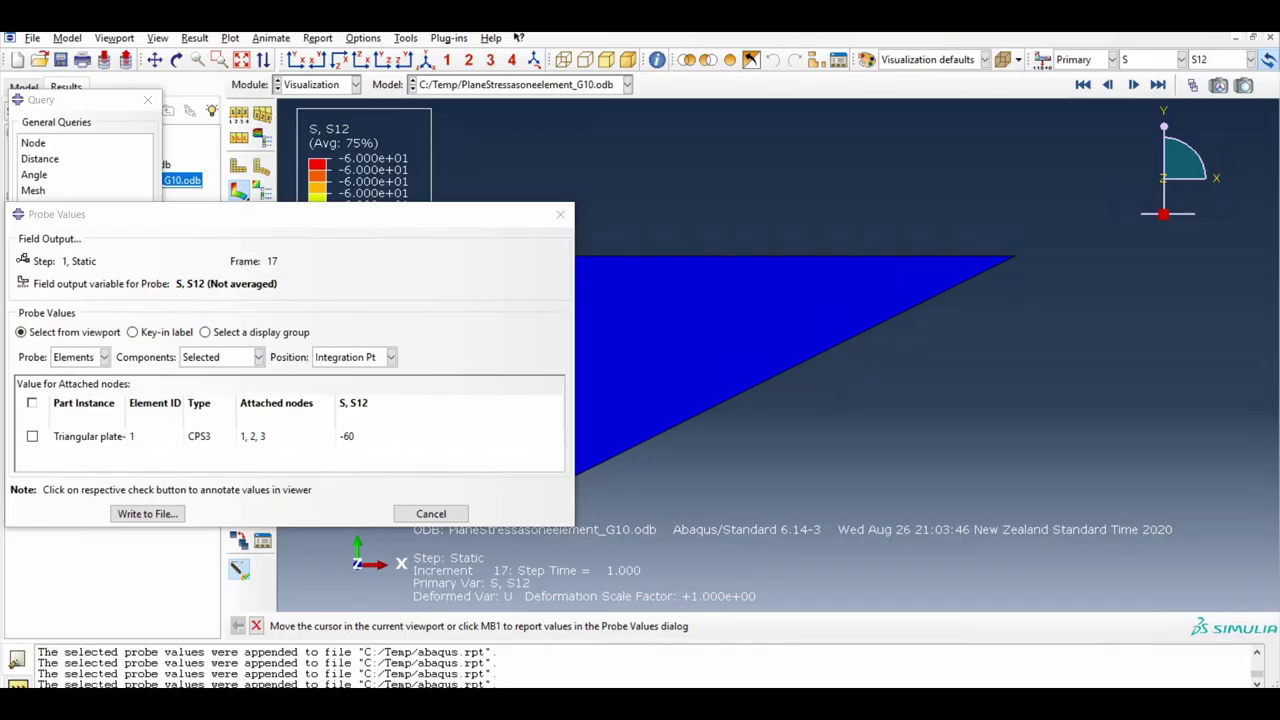
click(1168, 61)
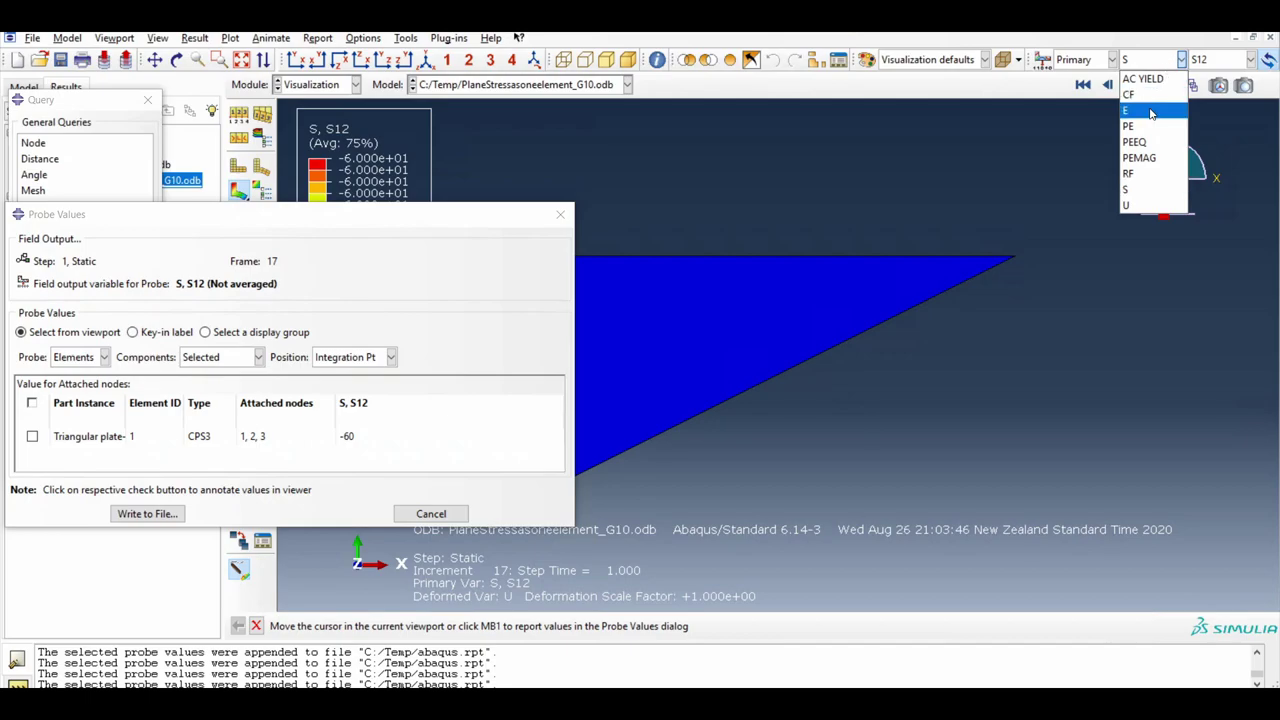
click(1160, 112)
click(528, 411)
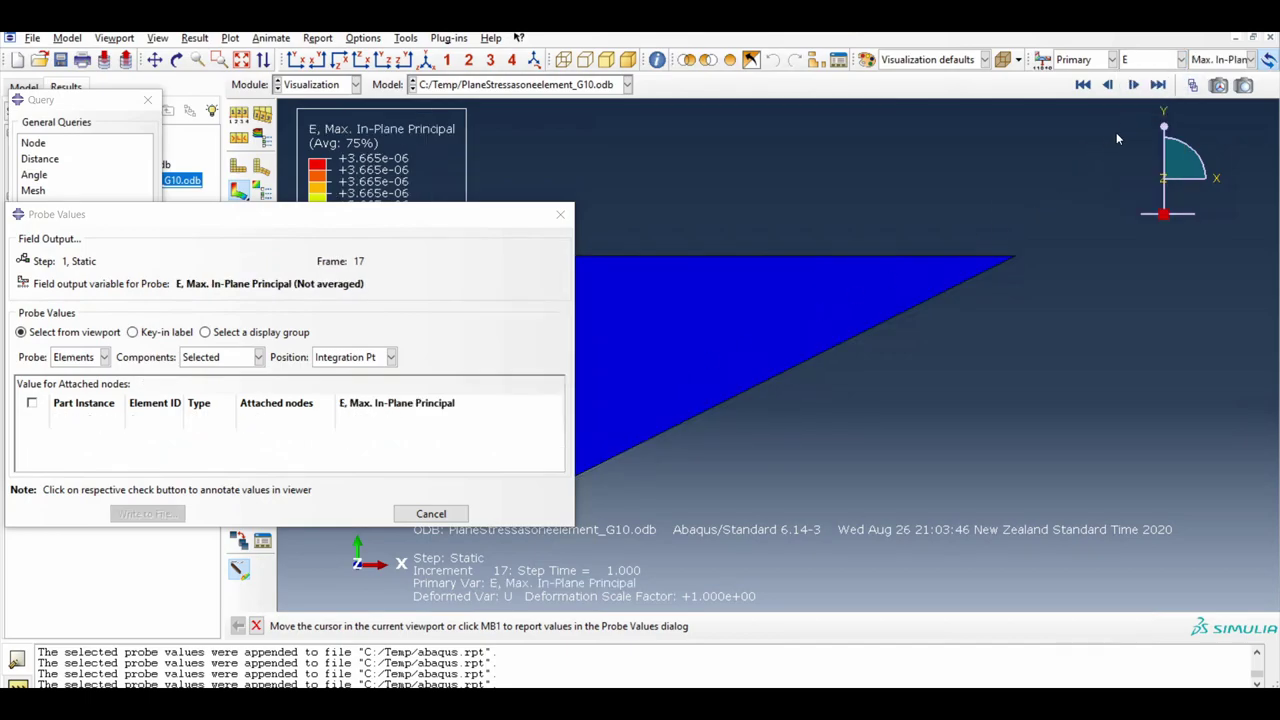
click(1208, 61)
click(1195, 206)
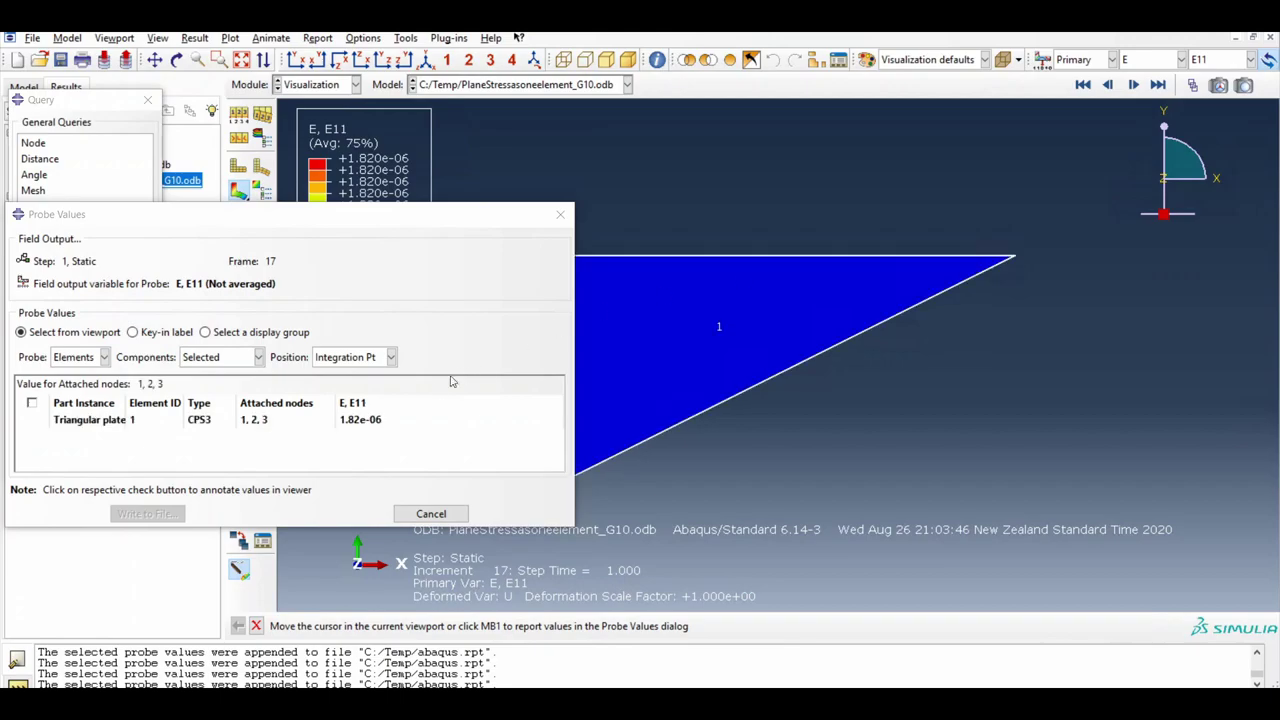
click(360, 428)
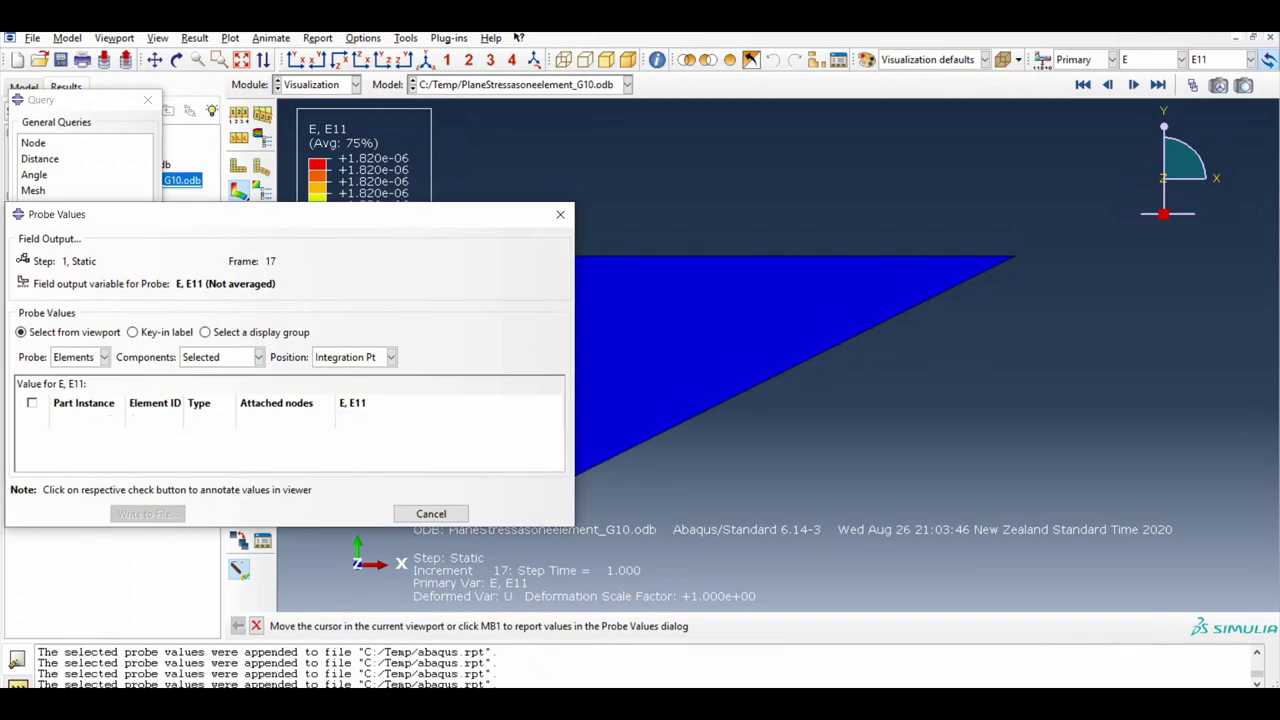
Step: Switch to Excel and enter the Abaqus E11 strain of 0.00000182 in cell F45 as a power-of-ten formula
key(alt+Tab)
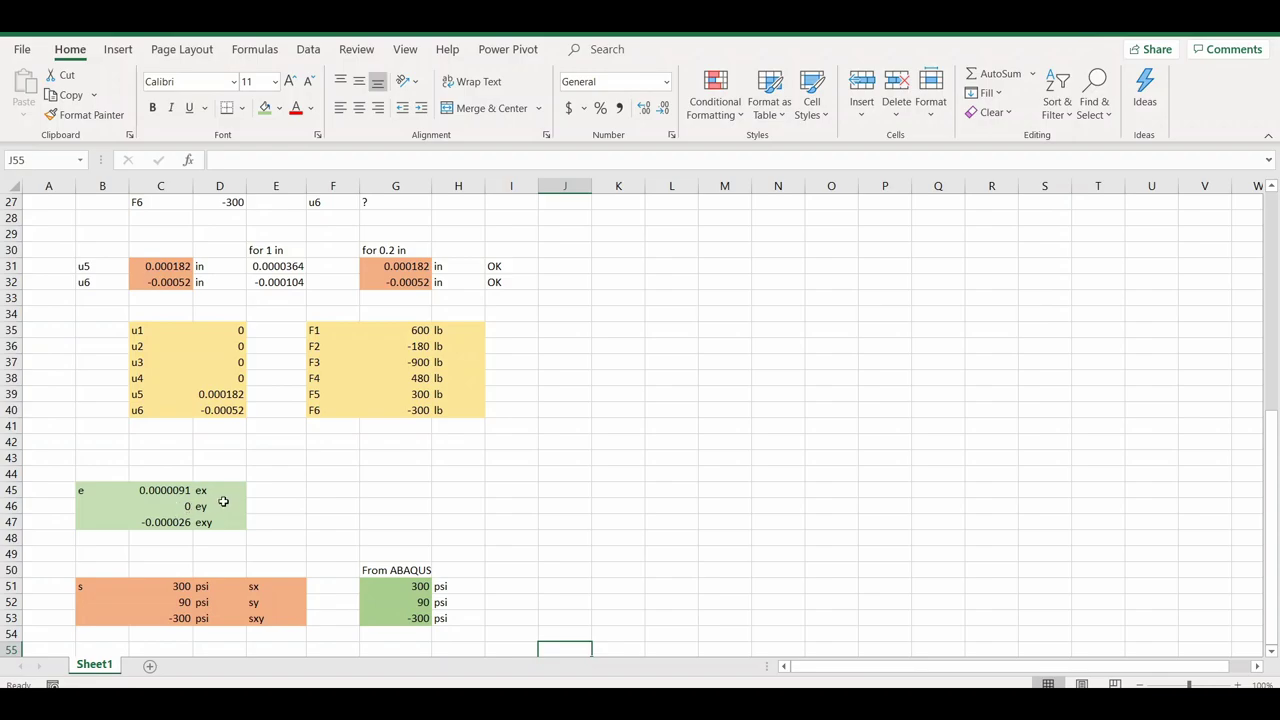
click(322, 488)
text(=)
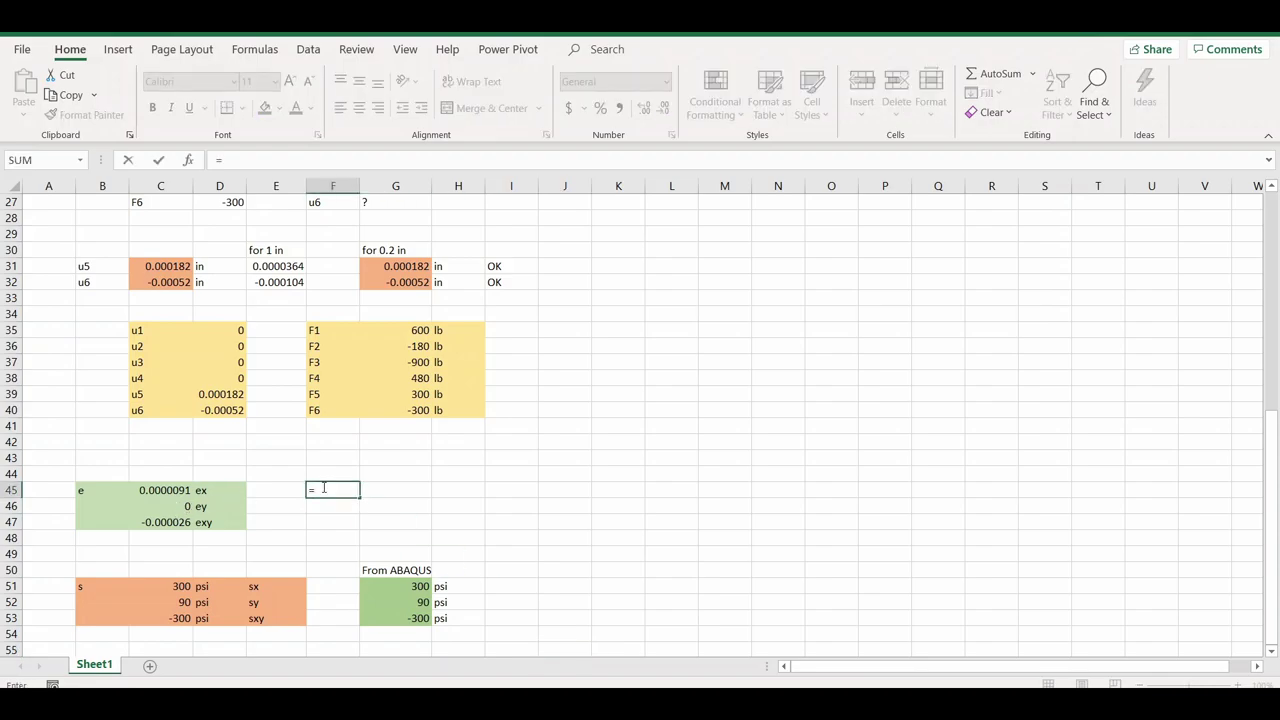
text(1.)
text(82*10)
text(^^)
Step: Calculate the thickness-scaled ex strain in cell G45 as F45/F1
click(421, 490)
text(=)
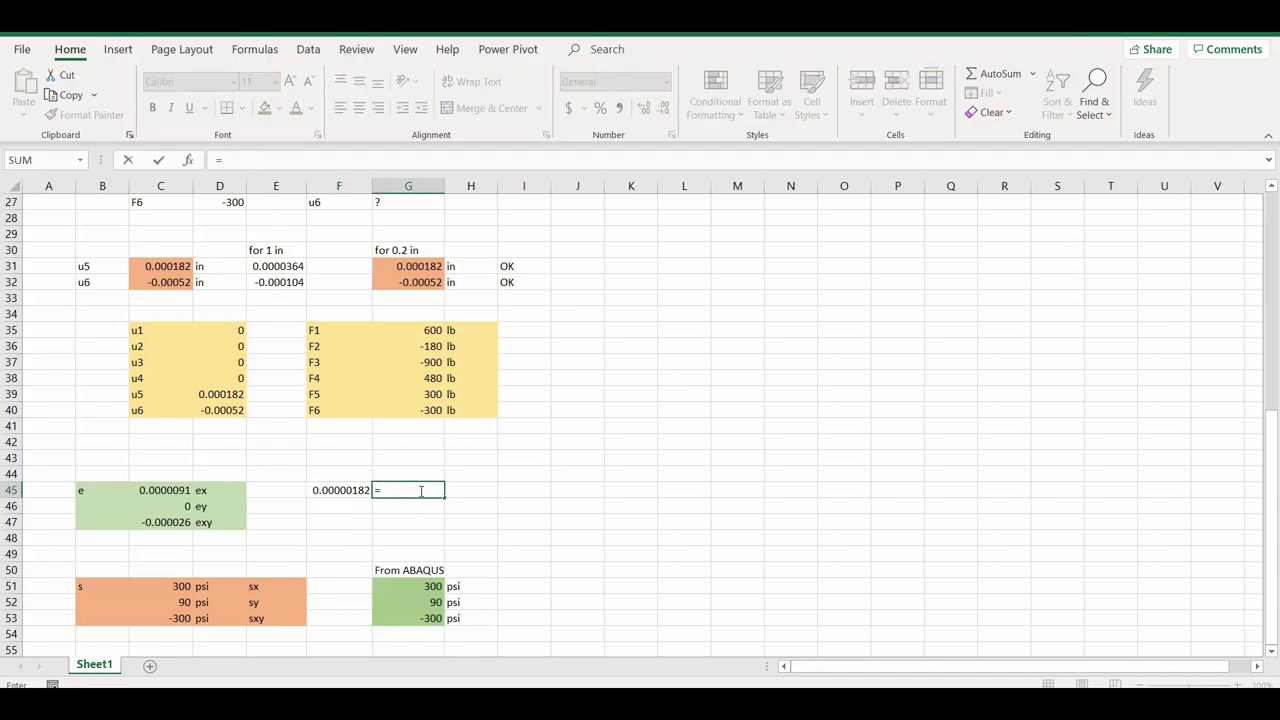
click(347, 490)
text(/)
scroll(347, 490, up, 9)
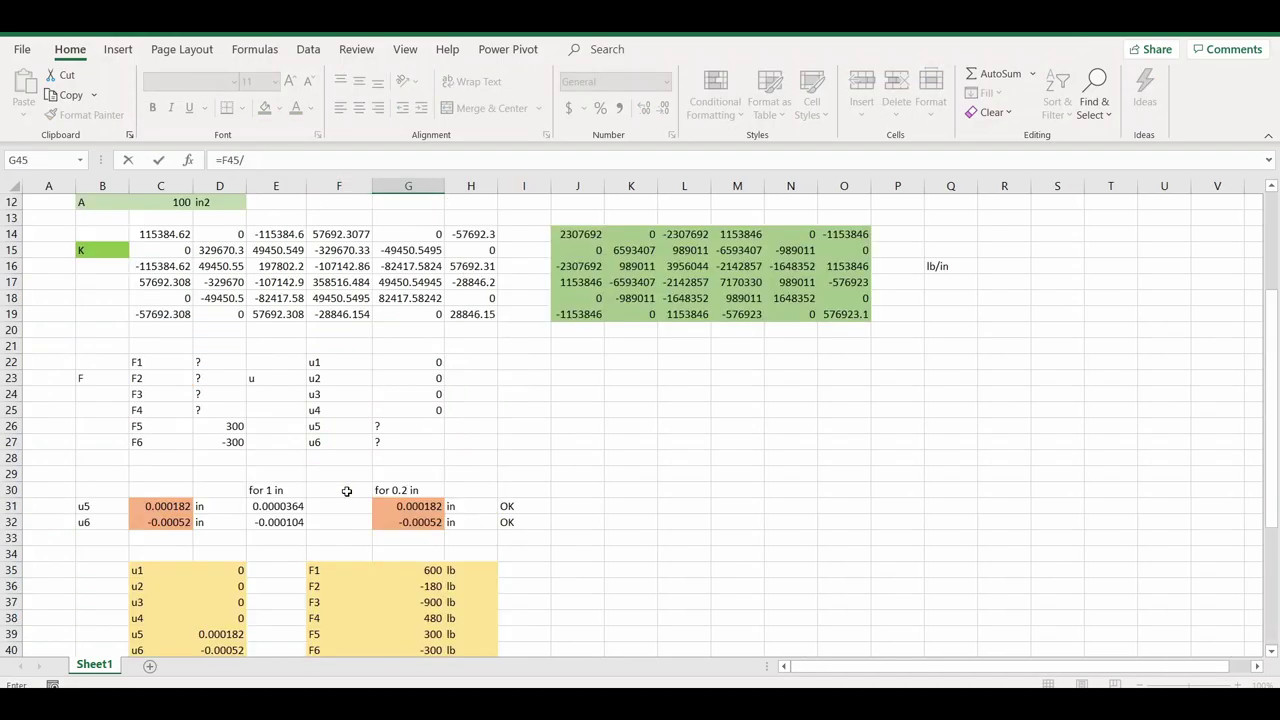
click(340, 203)
key(Return)
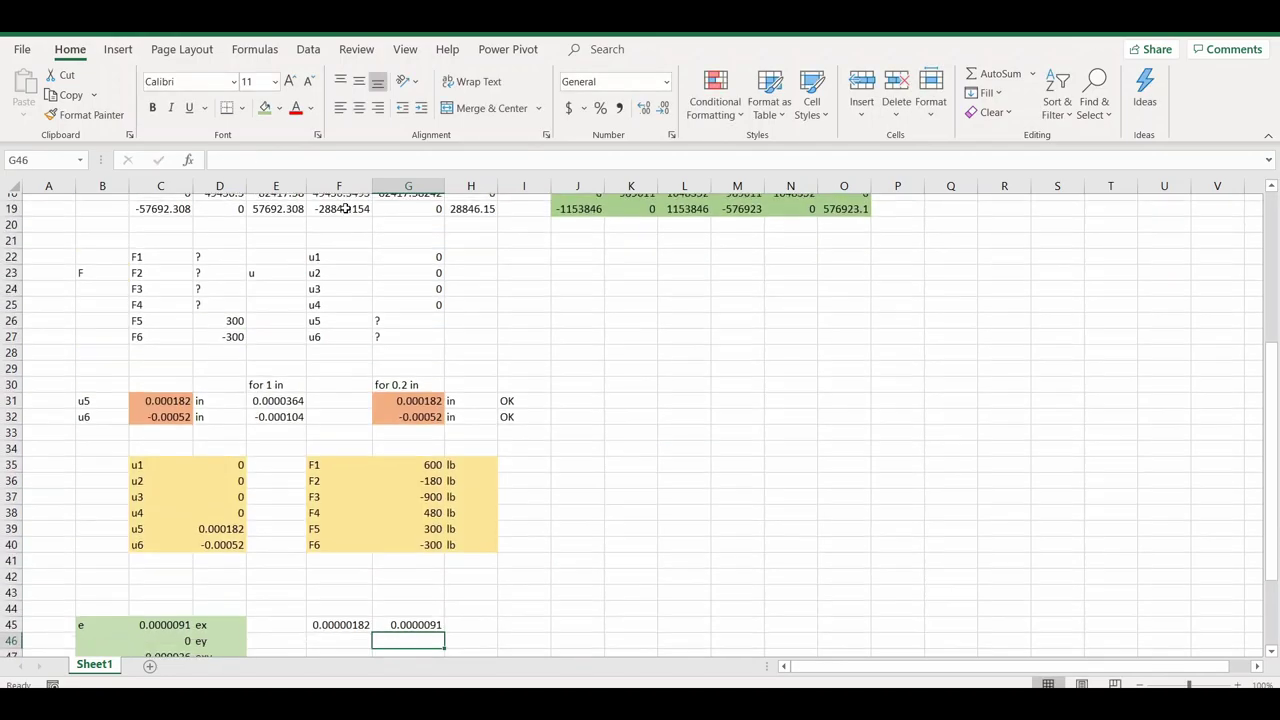
Step: Label the scaled strain "ex" in cell H45 and enter the heading "From ABAQUS" in F44
scroll(476, 511, down, 2)
click(477, 516)
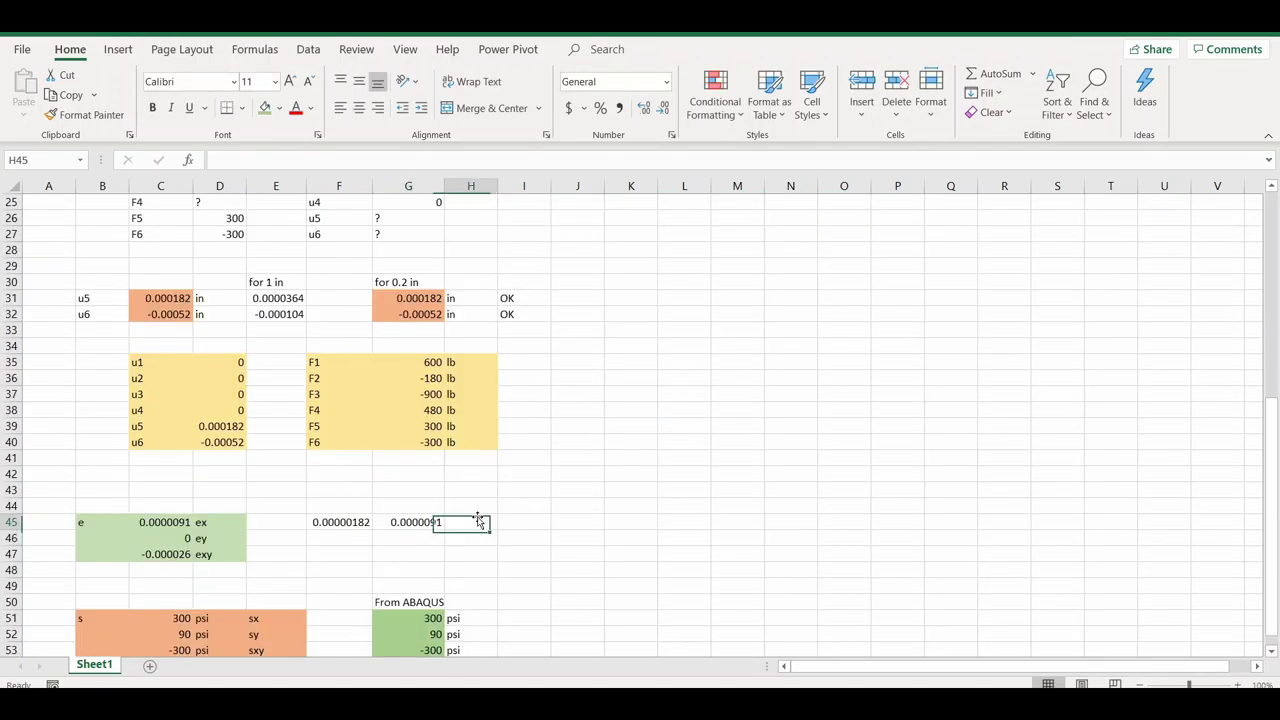
text(ex)
key(Return)
click(353, 510)
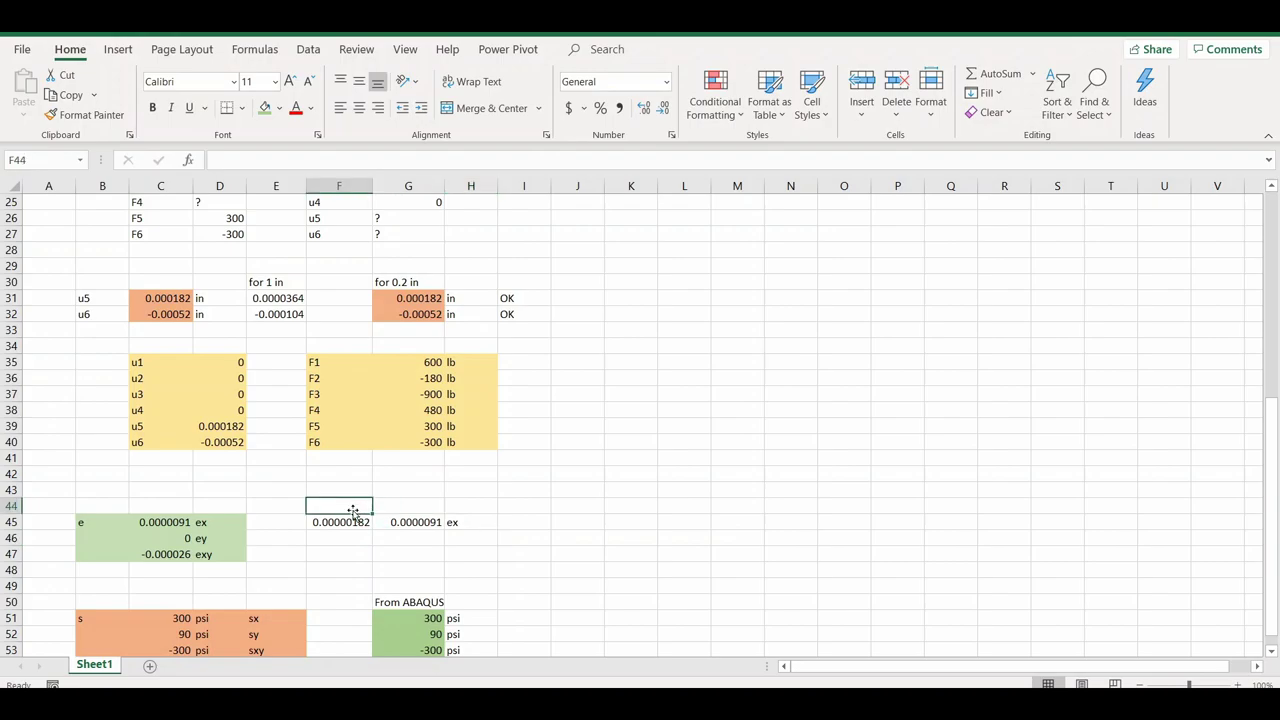
text(From AB)
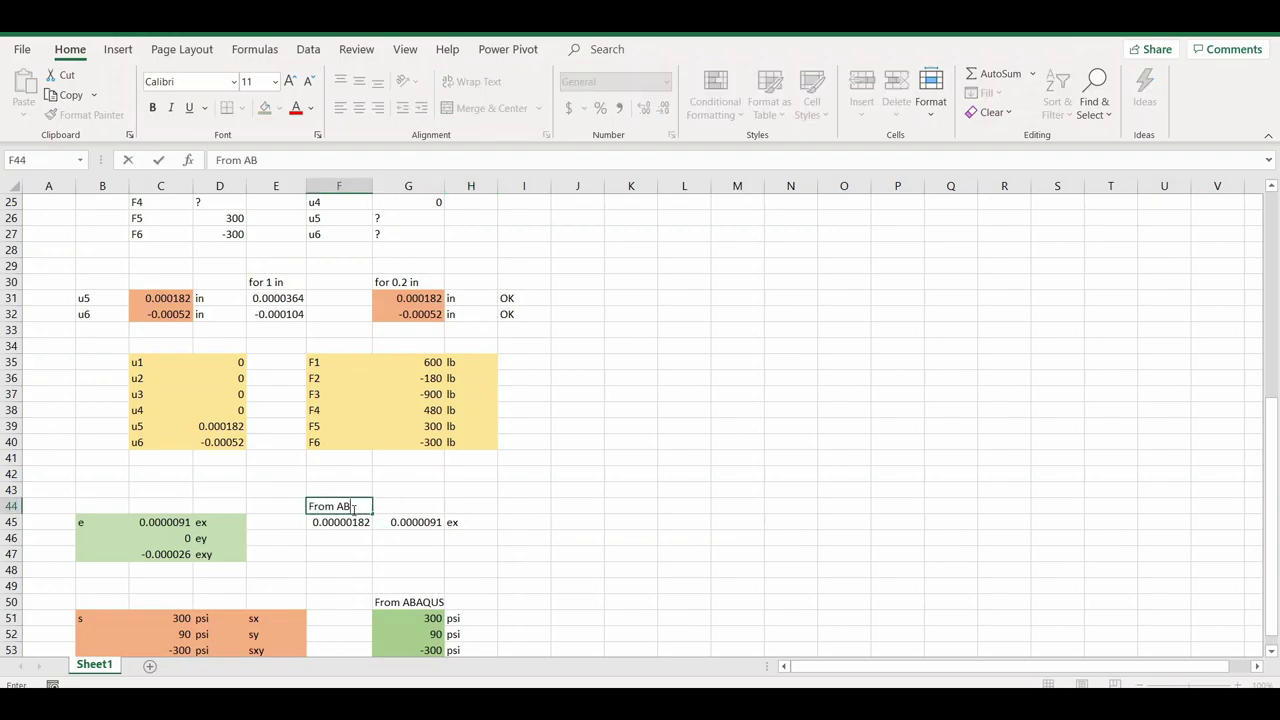
text(AQUS)
key(Return)
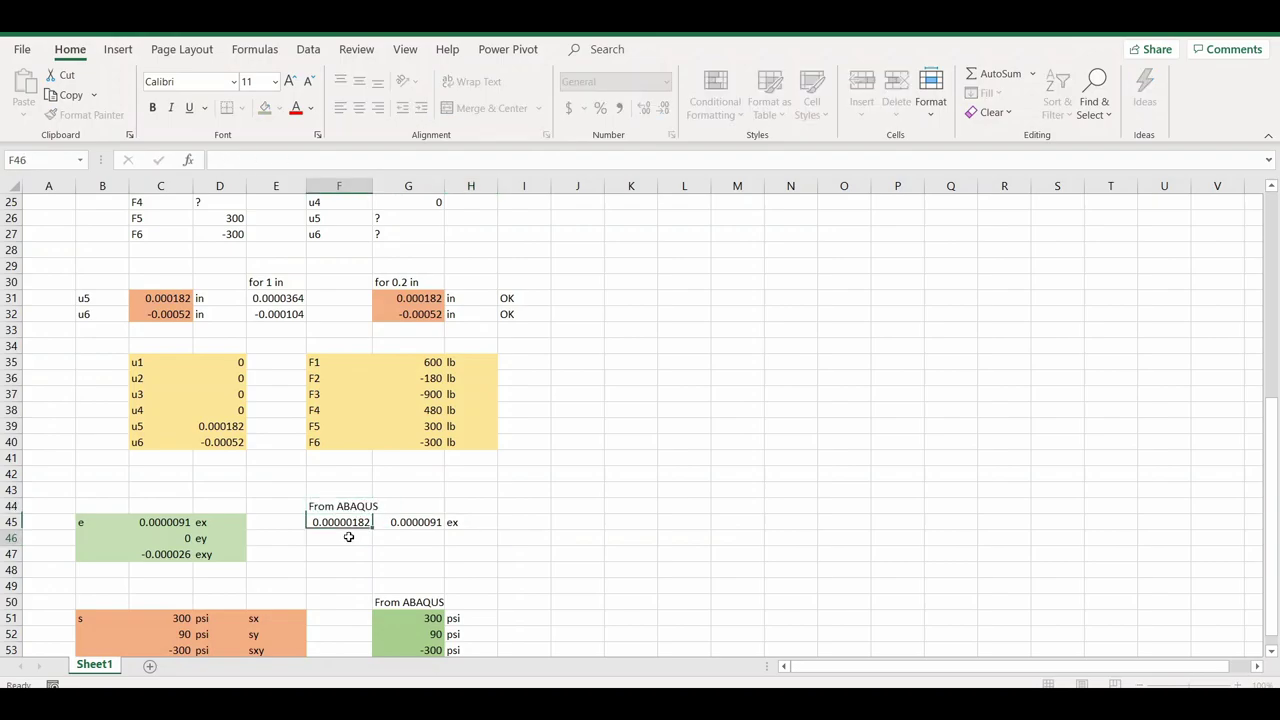
Step: Switch to Abaqus and plot strain component E22 to read its value in the triangular element
click(991, 674)
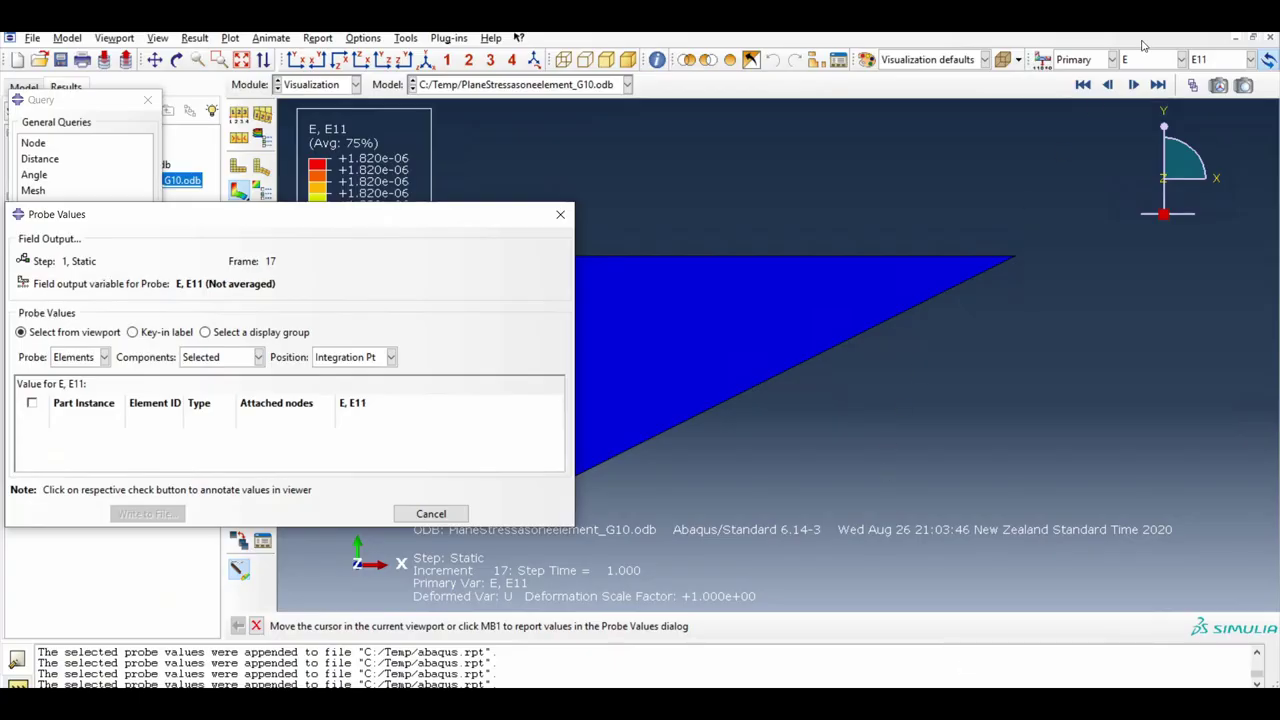
click(1167, 60)
click(1150, 156)
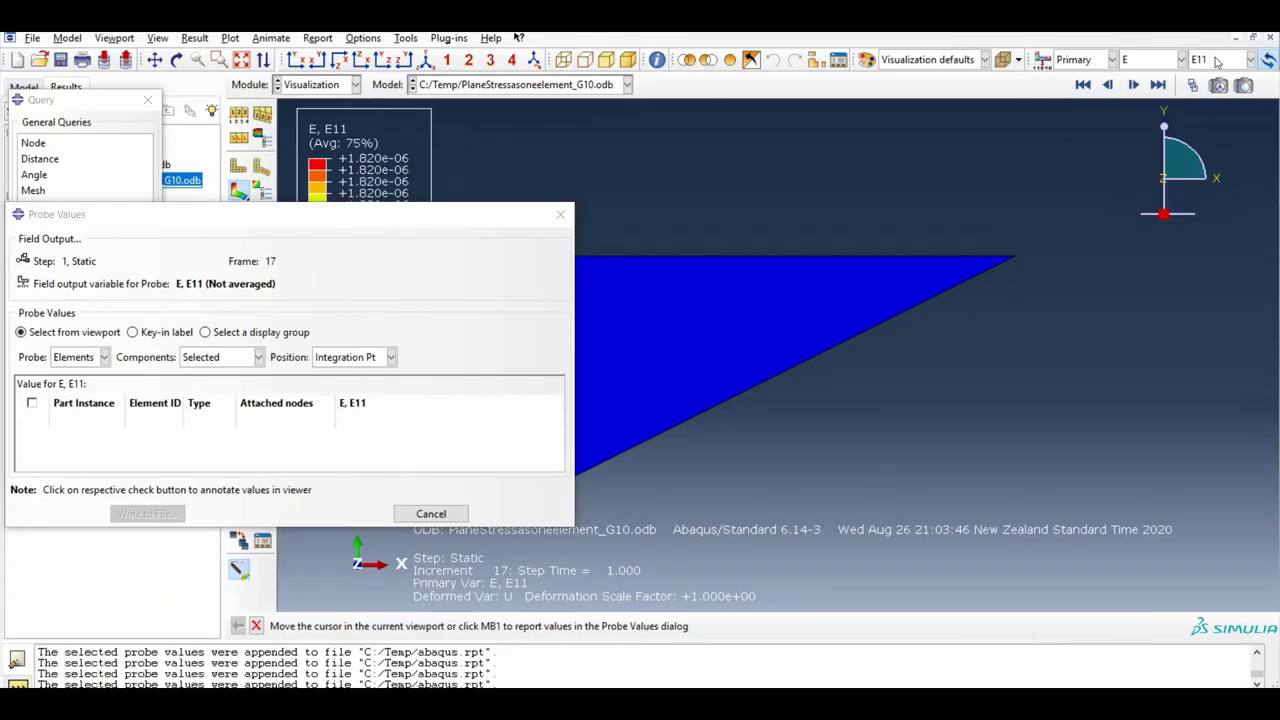
click(1215, 60)
click(1160, 222)
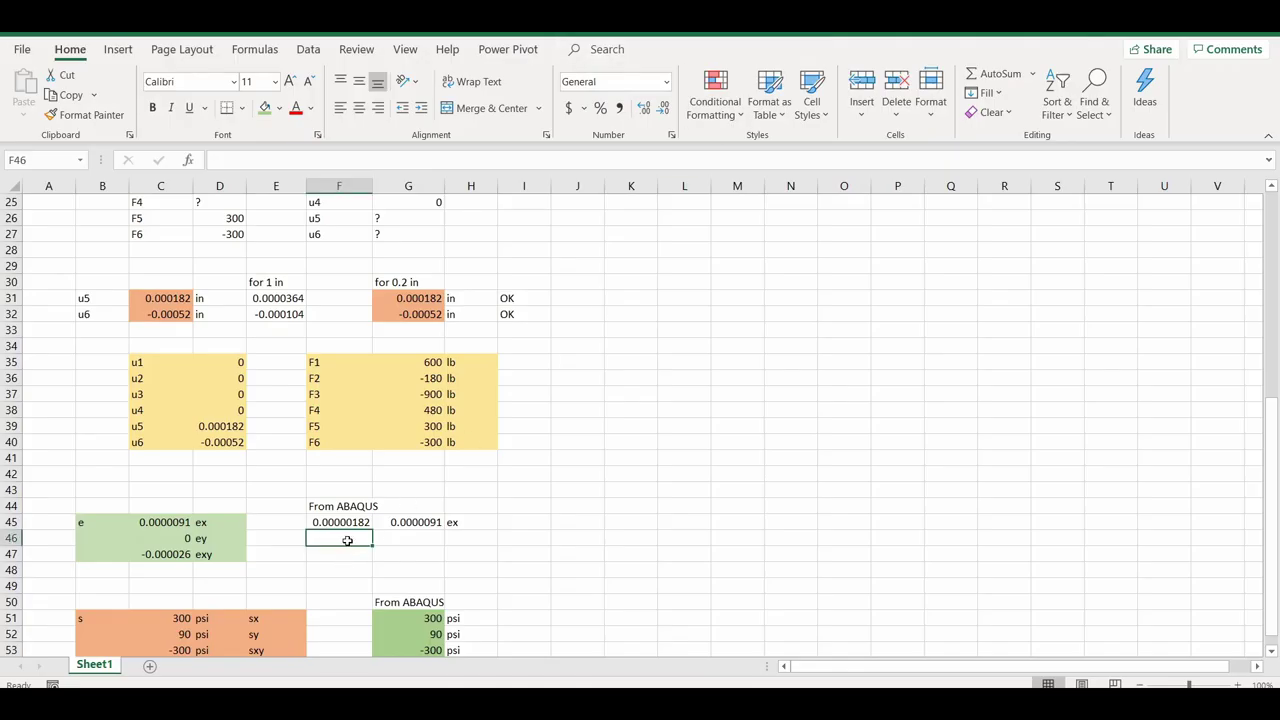
Step: Enter 0 in both F46 and G46 for the E22 strain and label the row "ey" in H46
text(0)
key(Tab)
text(0)
key(Tab)
text(ey)
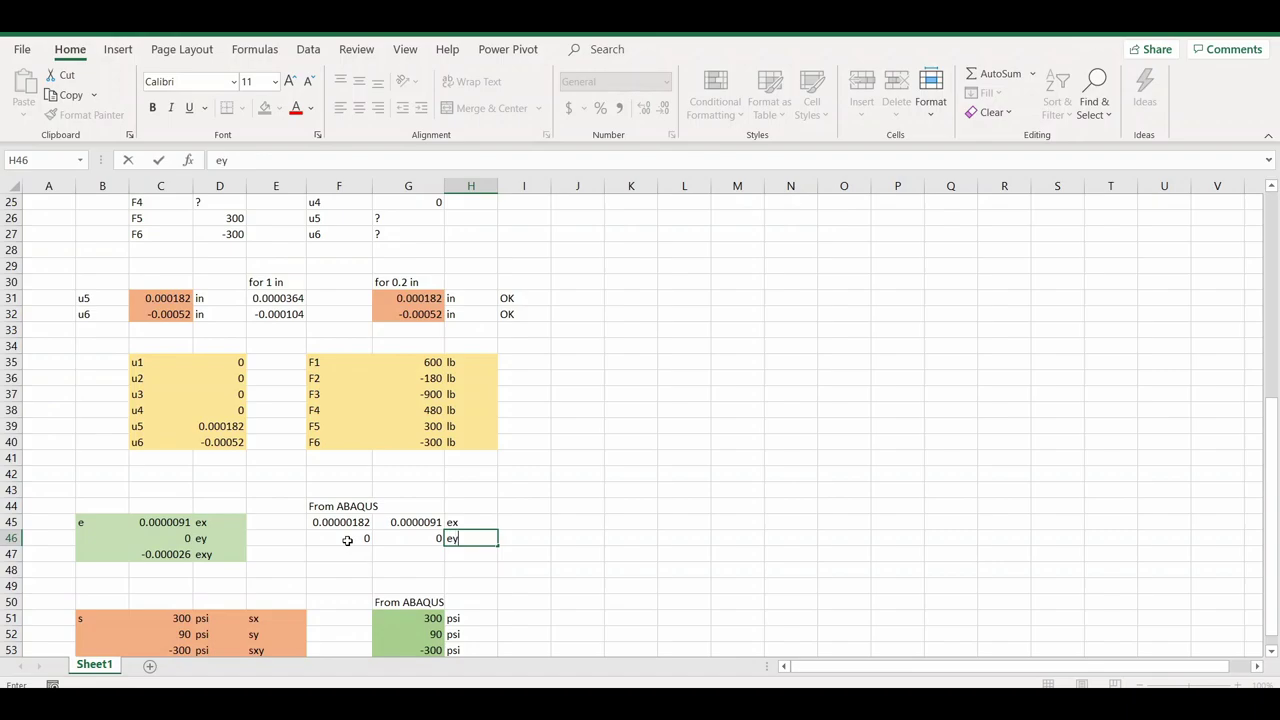
key(Return)
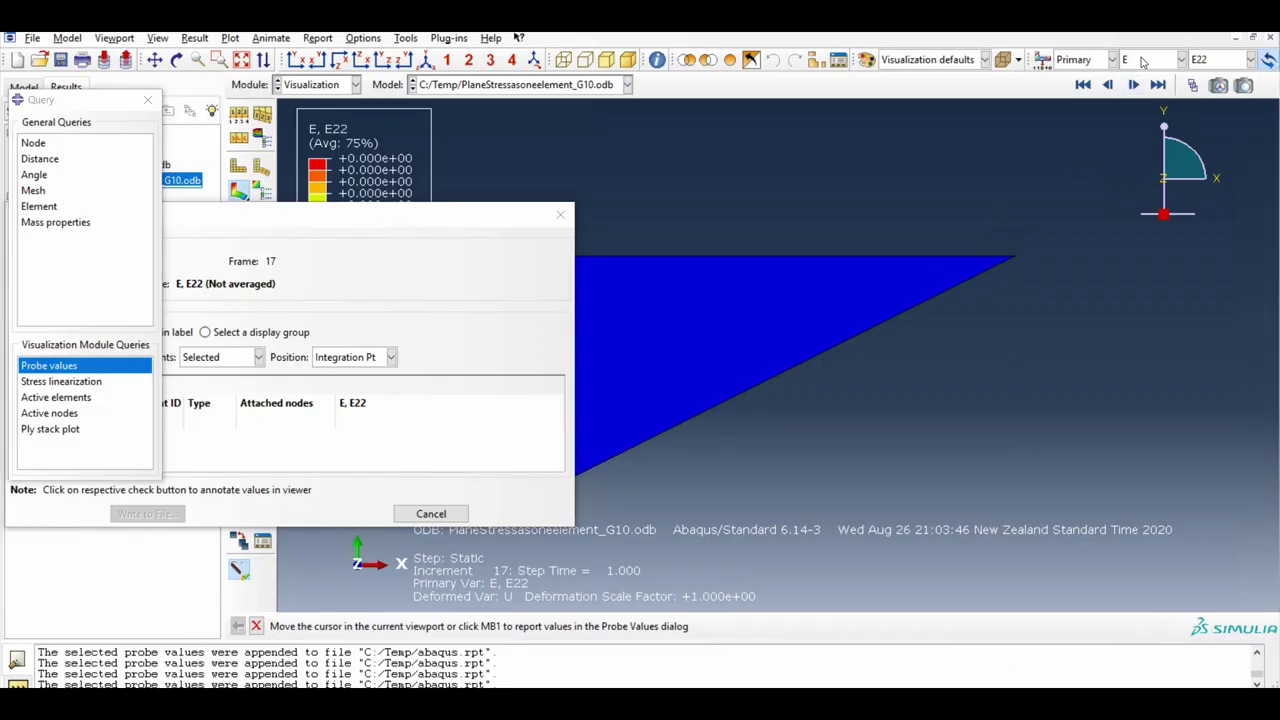
Step: Plot strain component E12 to read its value in the triangular element
click(1155, 61)
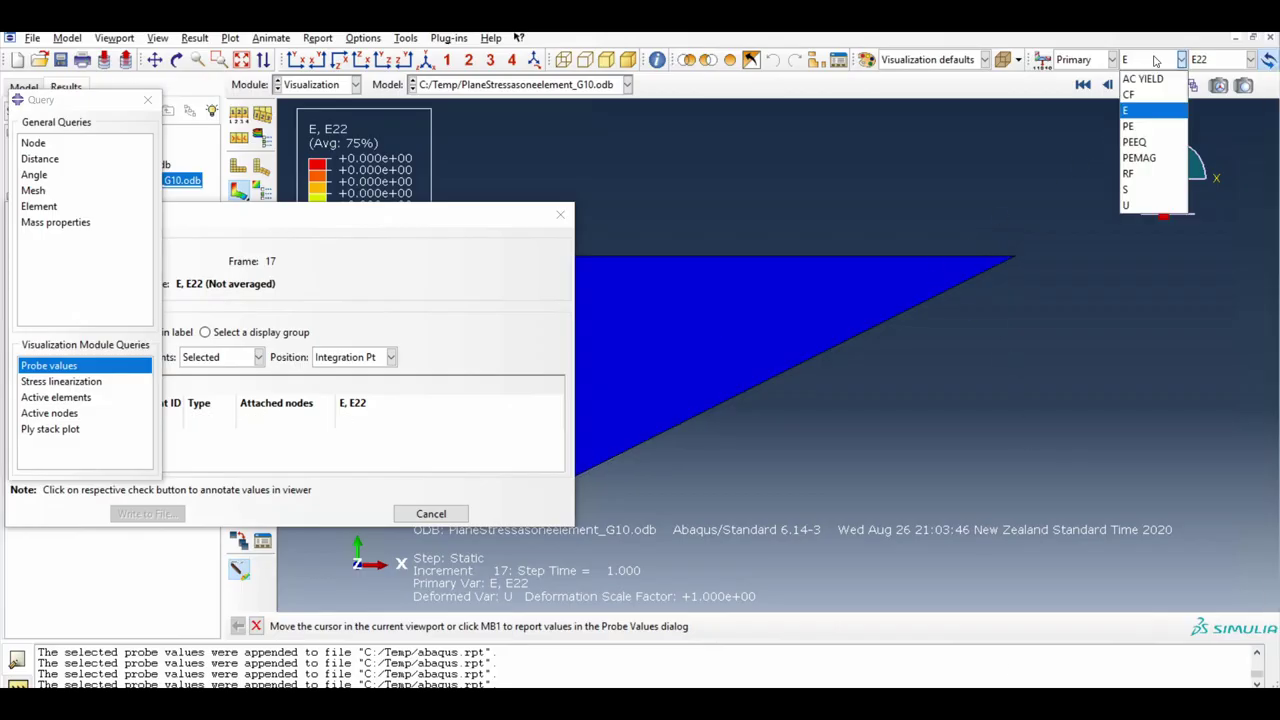
click(1185, 62)
click(1205, 62)
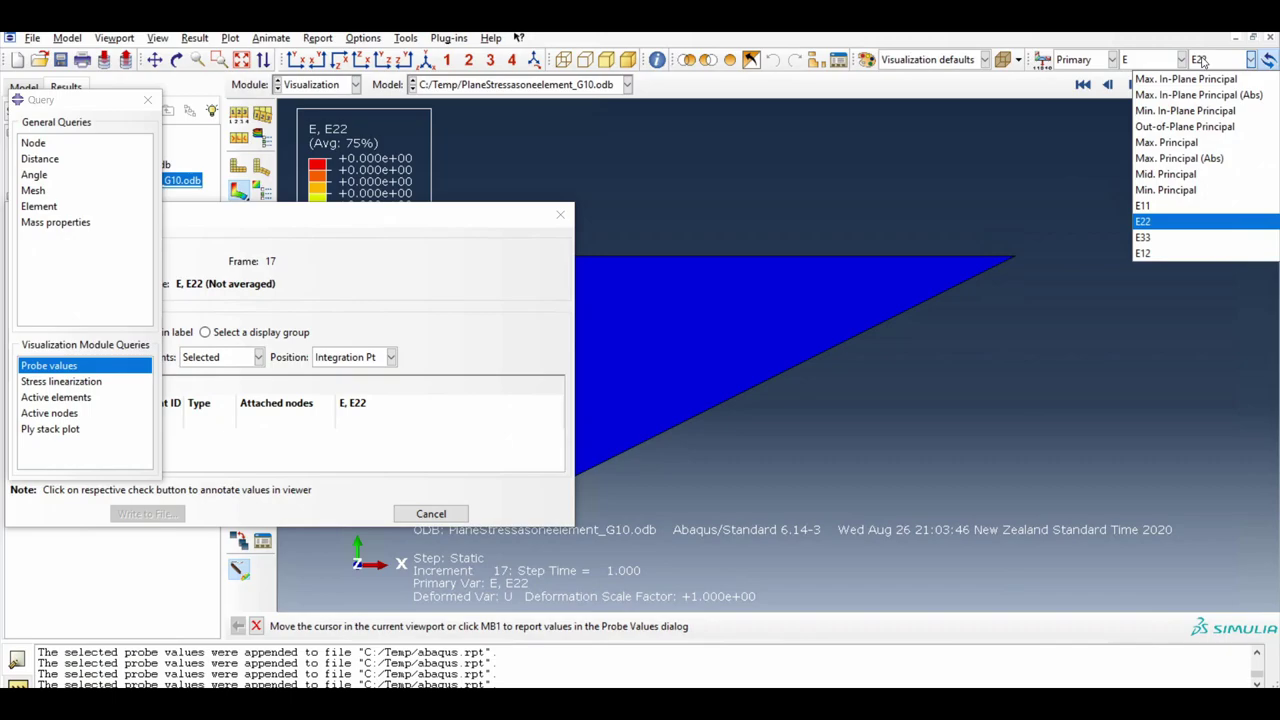
click(1160, 254)
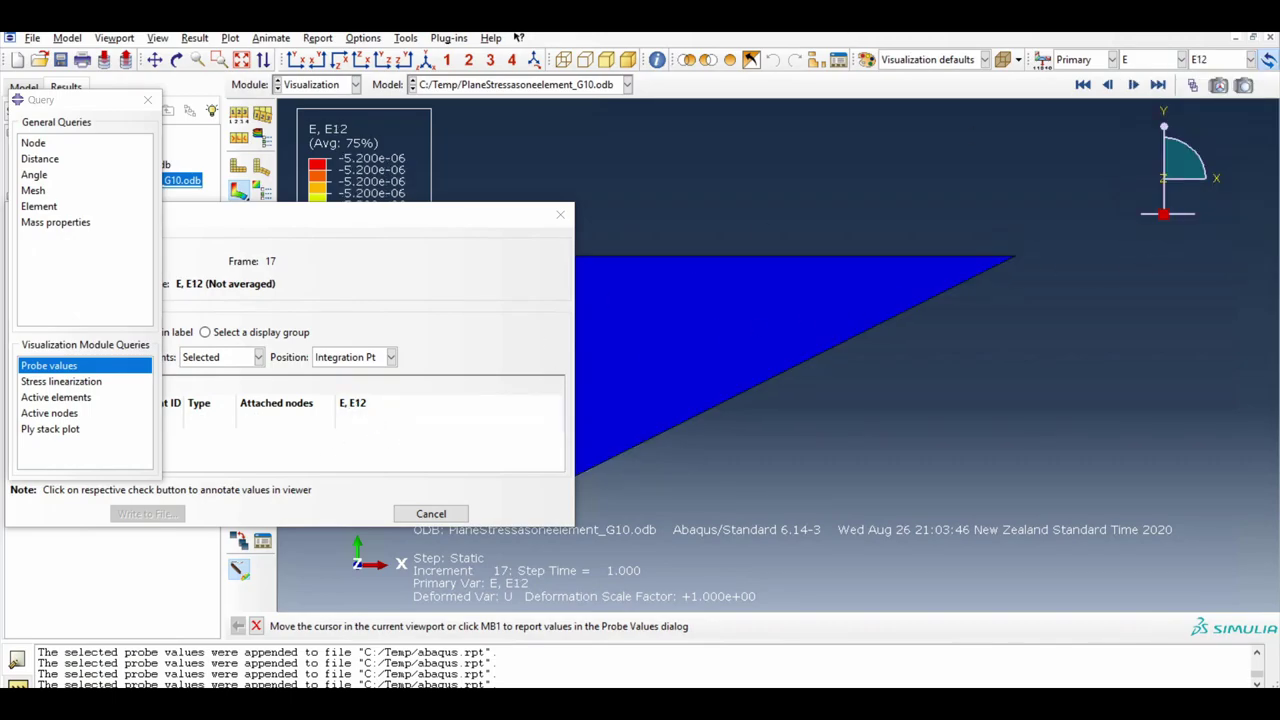
Step: Switch to Excel, enter the E12 strain =-5.2*10^-6 in F47 and its thickness-scaled value =F47/F1 in G47
key(alt+Tab)
text(=-)
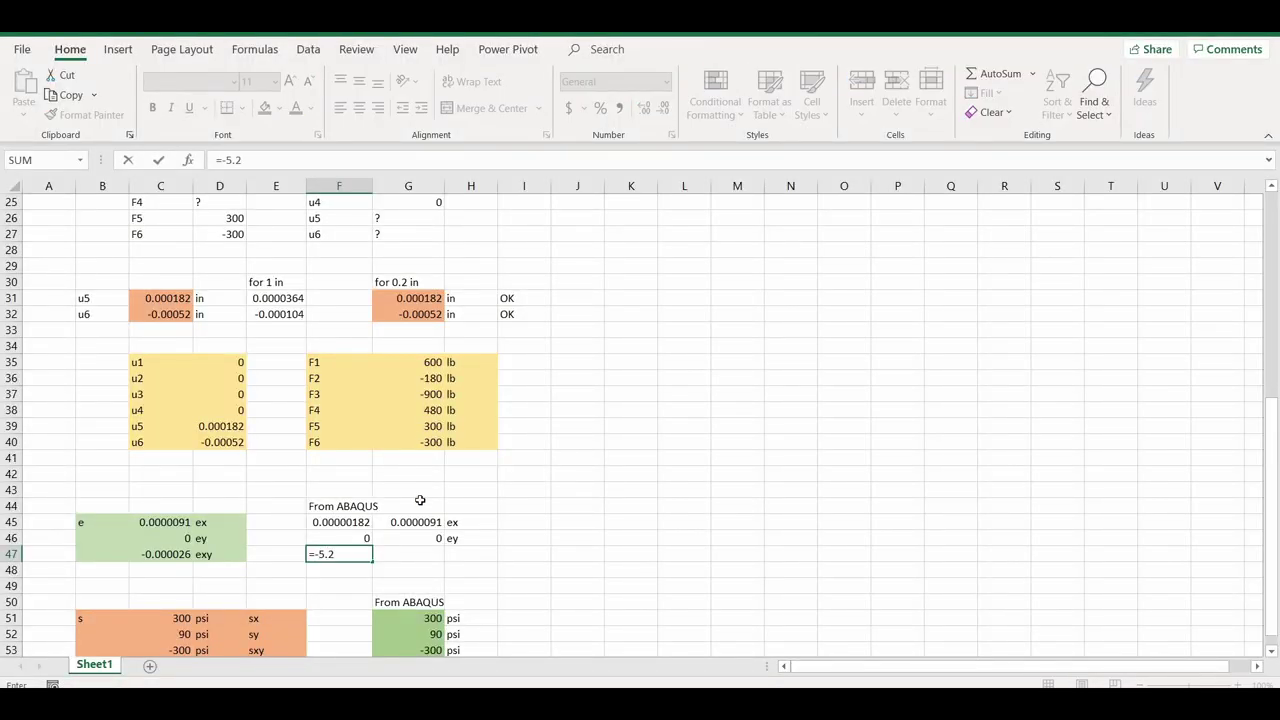
text(5.2*10^-6)
key(Tab)
text(=)
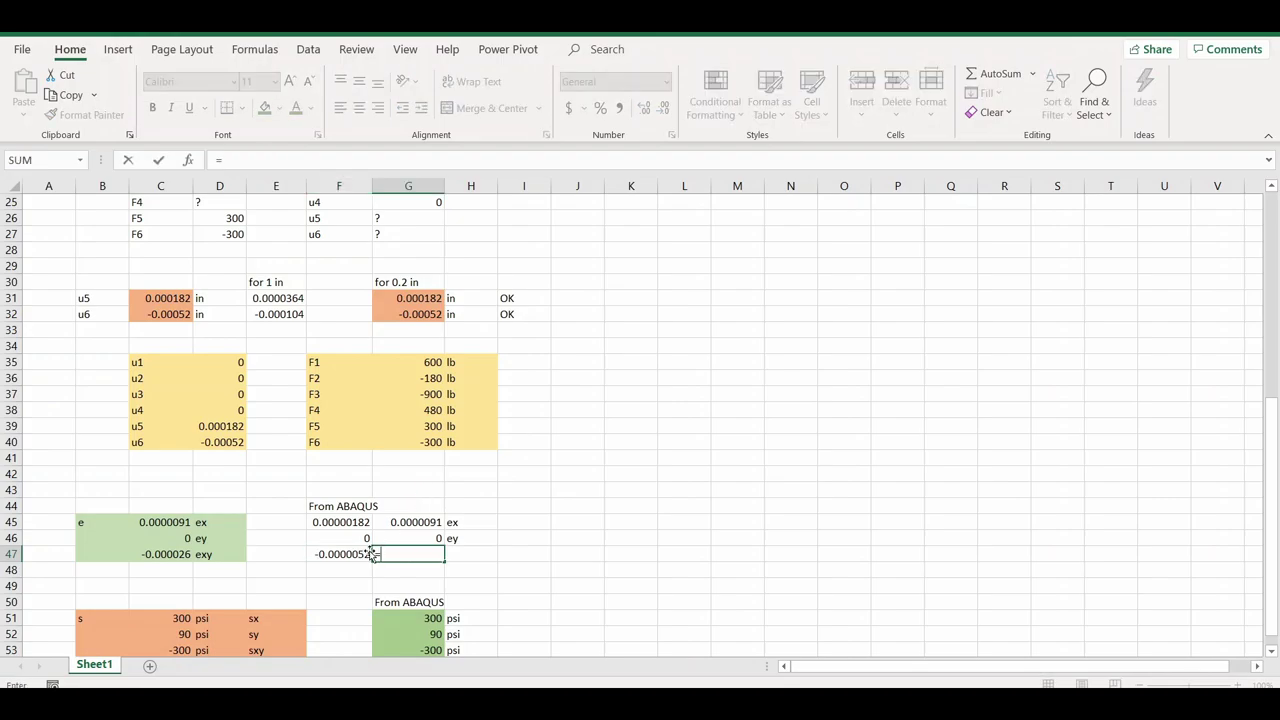
click(358, 553)
scroll(357, 553, up, 8)
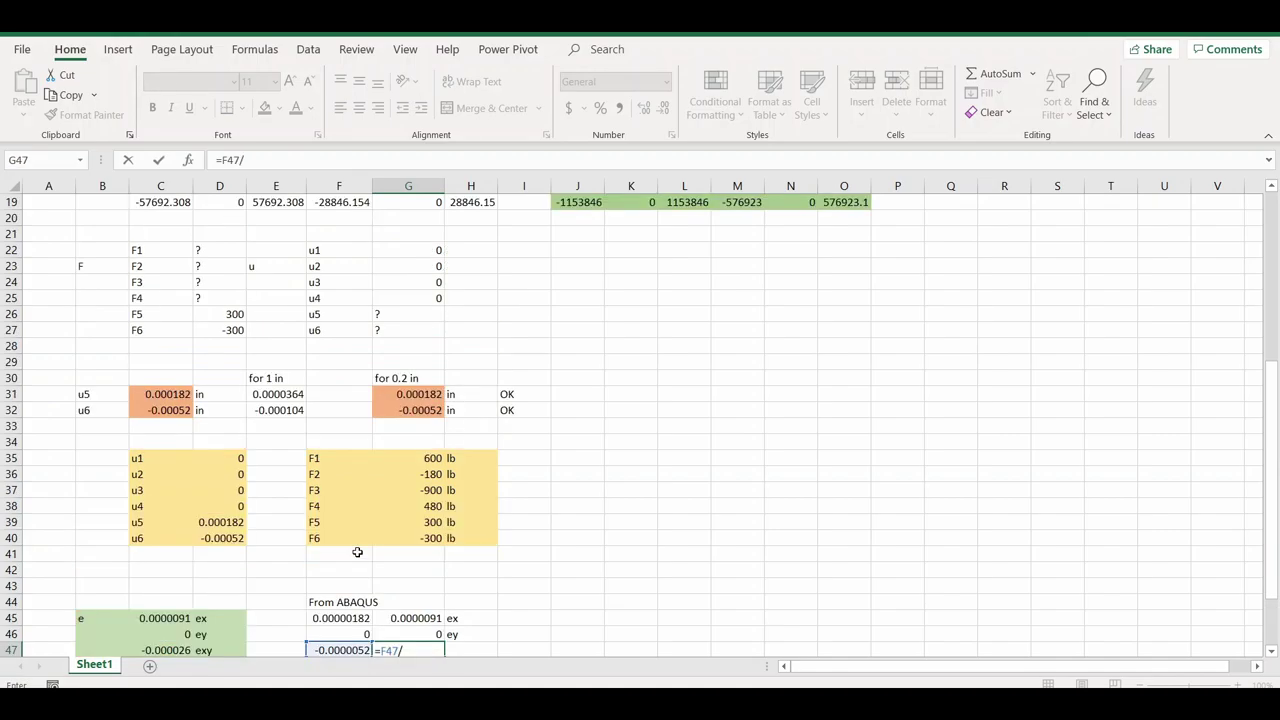
click(340, 203)
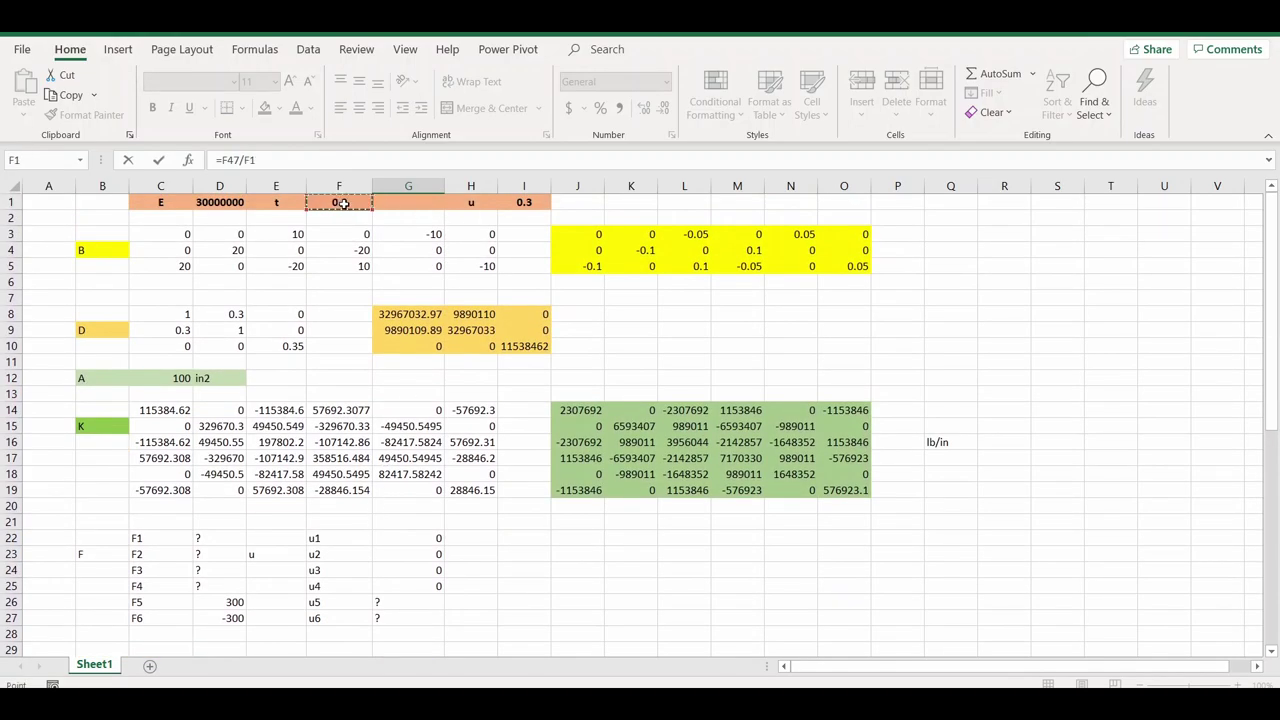
key(Return)
Step: Label the shear strain "exy" in H47 and fill the Abaqus strain values in F45:G47 with green
click(467, 426)
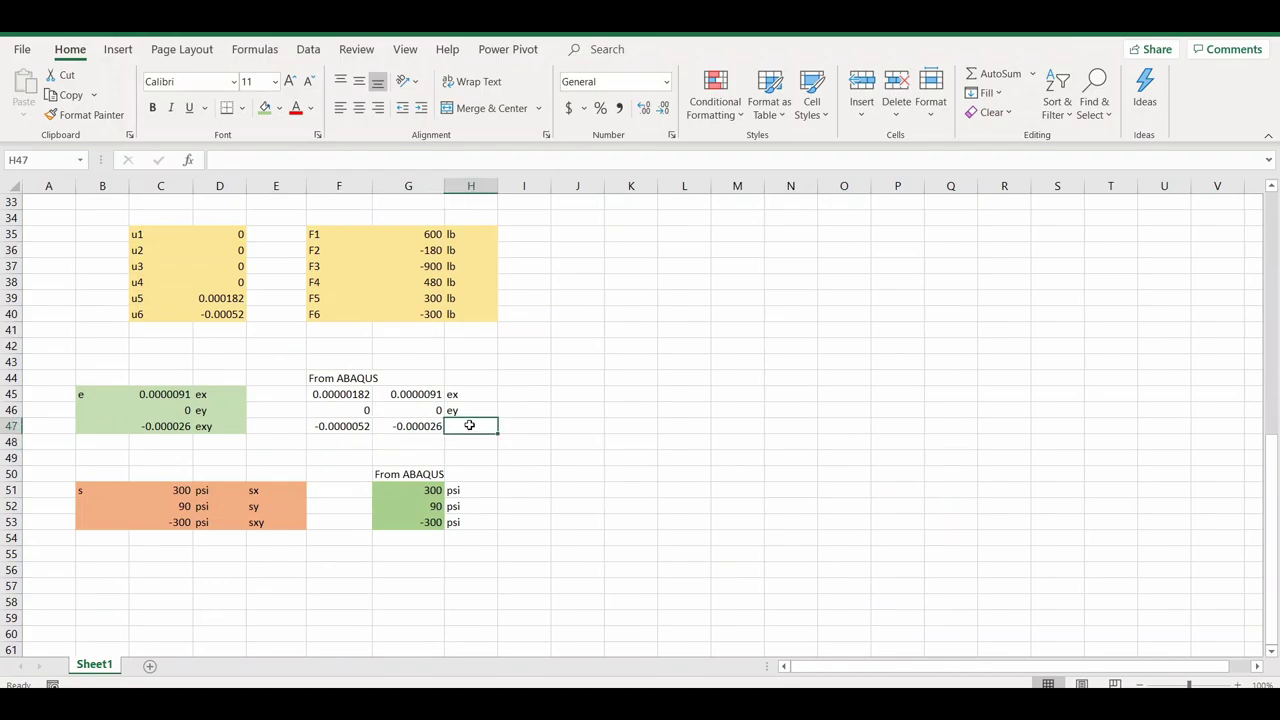
text(exy)
key(Return)
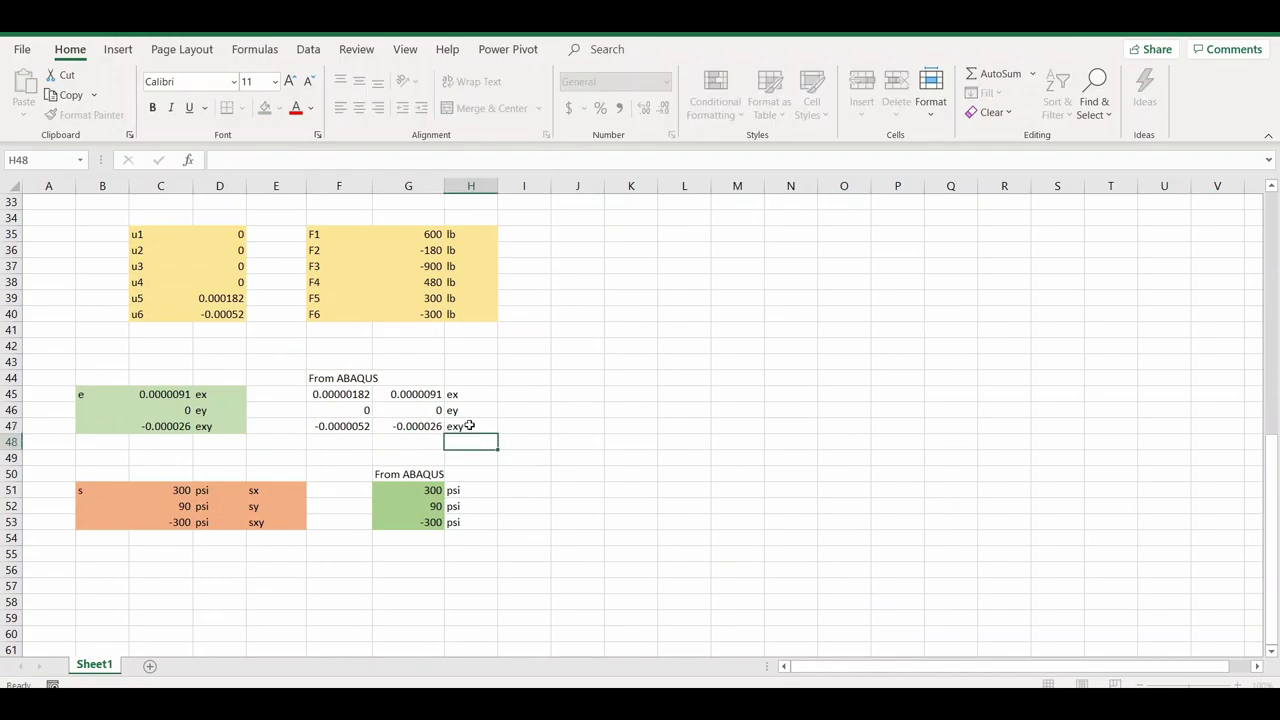
drag(334, 394, 406, 424)
click(265, 107)
click(523, 425)
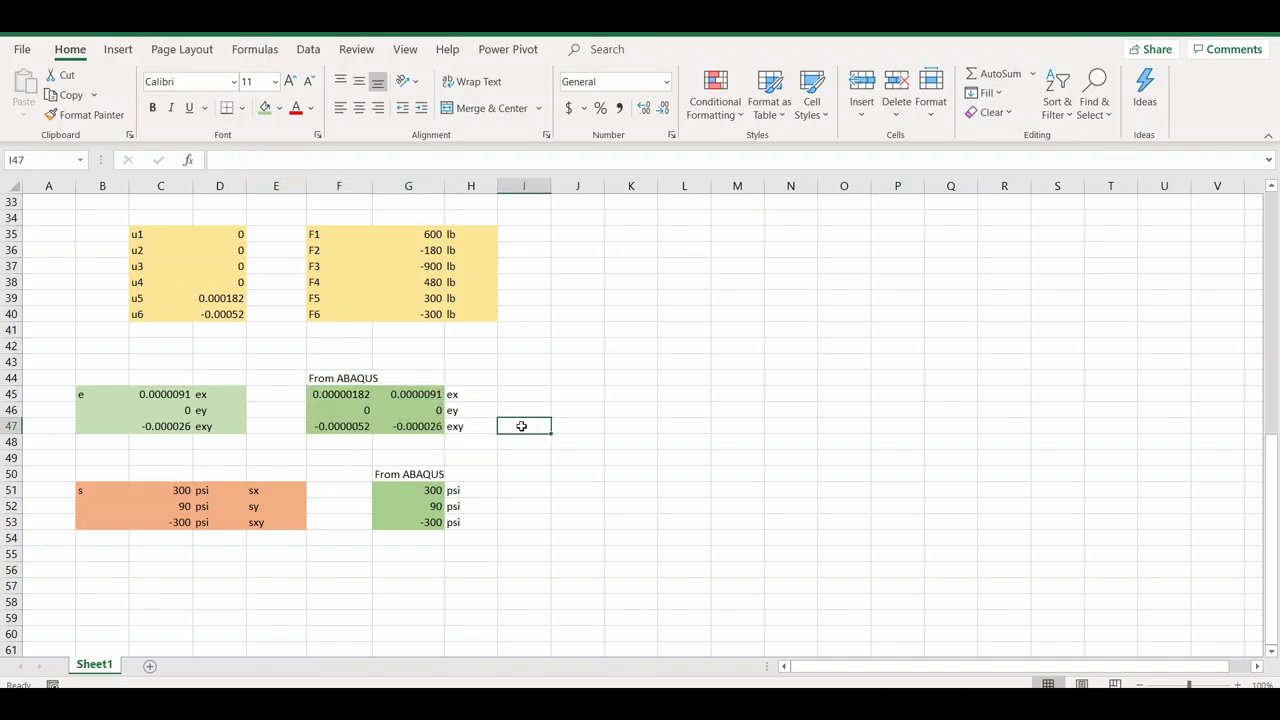
drag(537, 394, 524, 424)
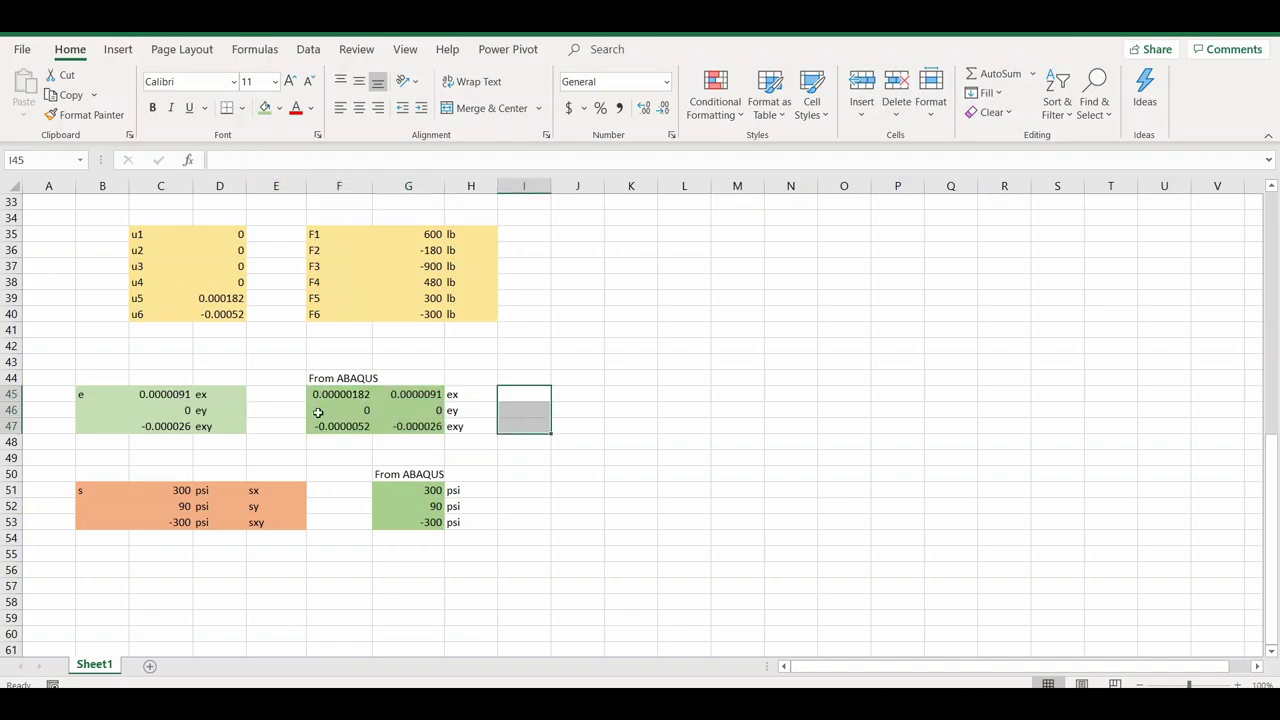
scroll(534, 469, up, 8)
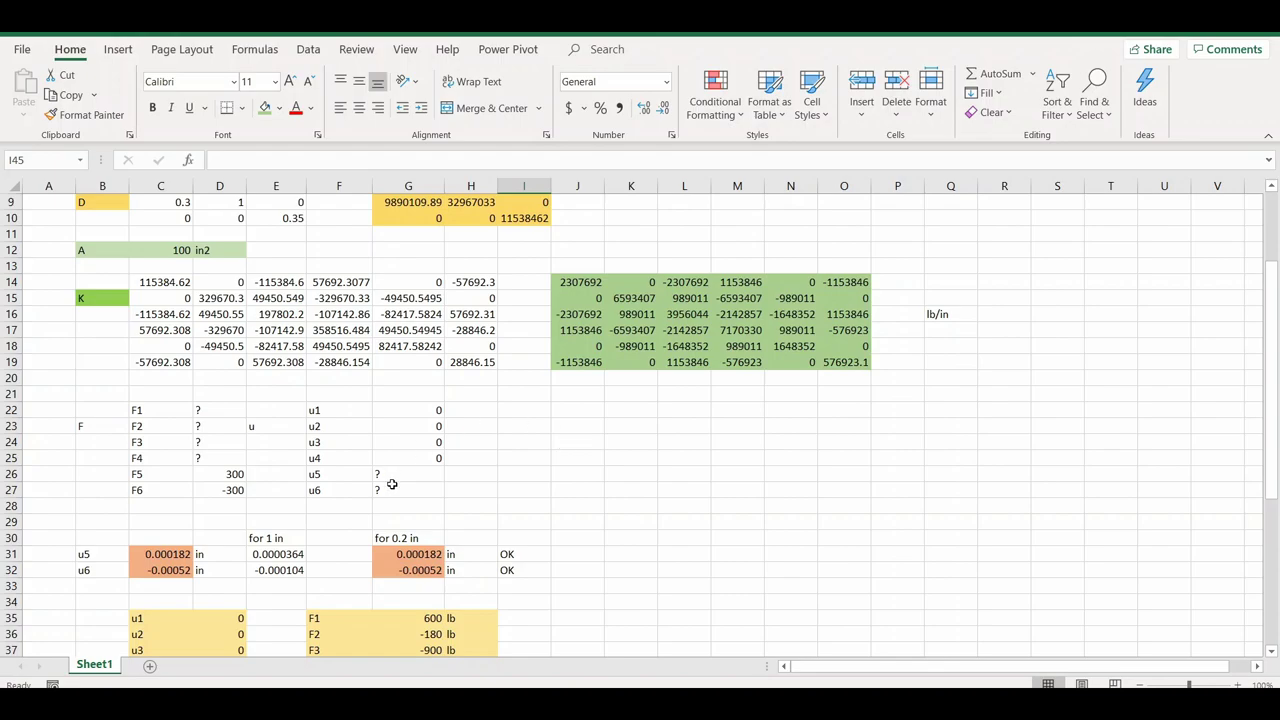
scroll(565, 448, down, 7)
Step: Switch to Abaqus and plot strain component E33 for the triangular element
key(alt+Tab)
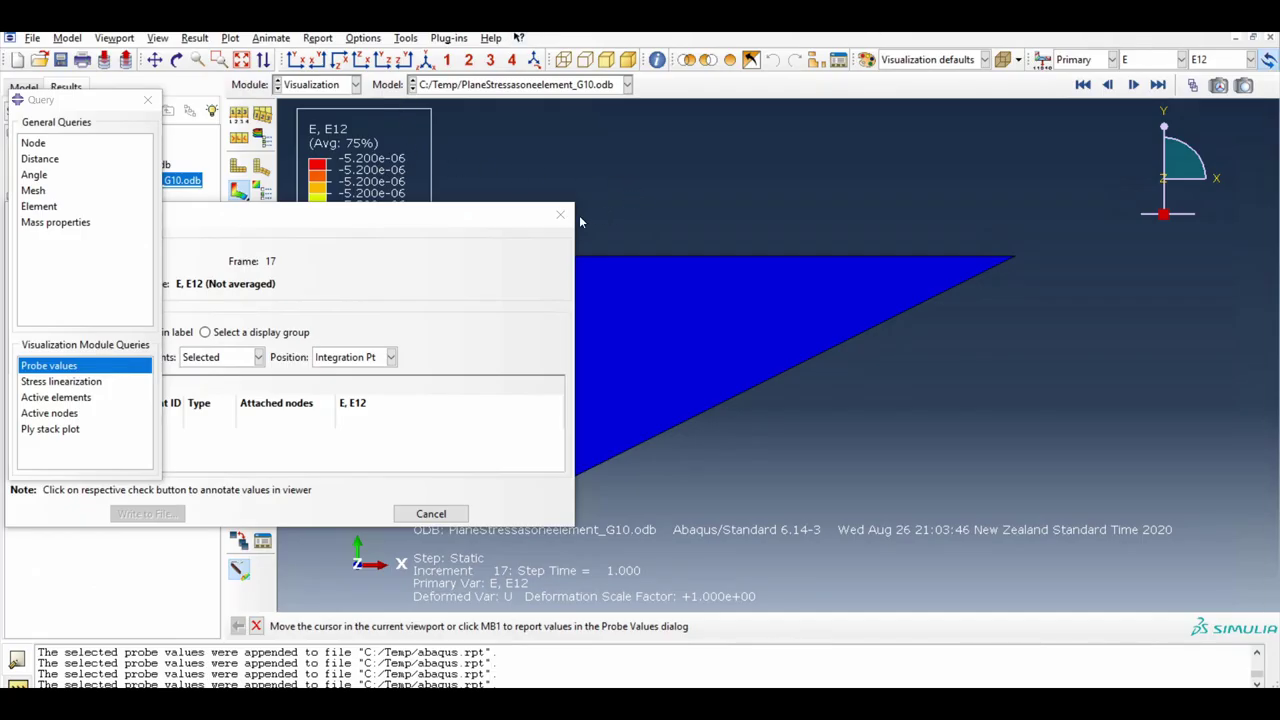
click(1205, 62)
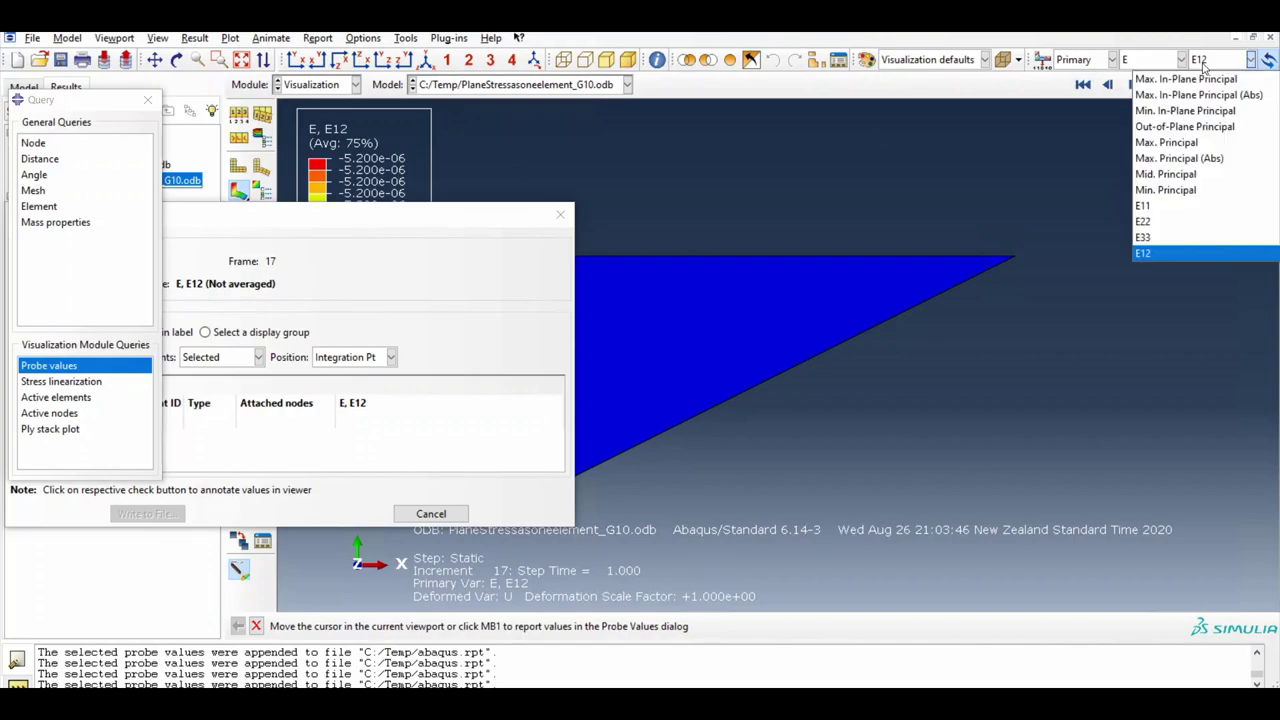
click(1150, 237)
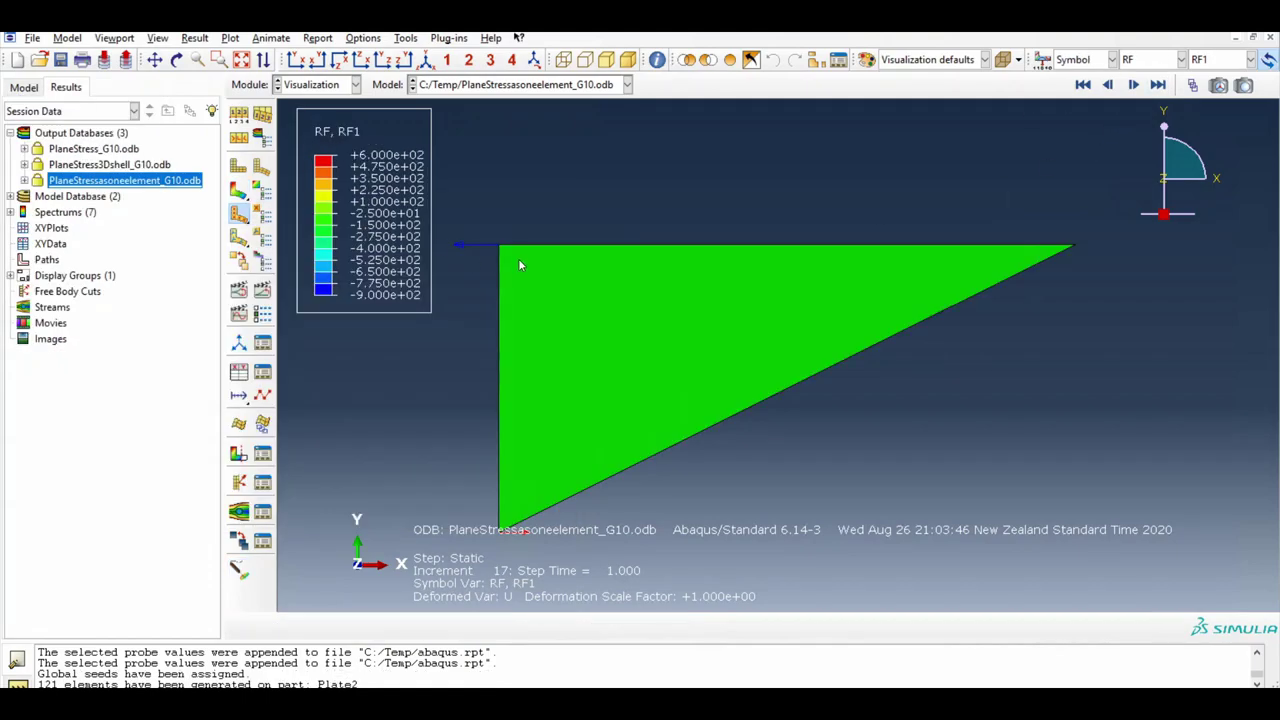
Step: Examine the displacement symbols on the one-element plate as the resultant U and its components U1 and U2
scroll(486, 198, down, 2)
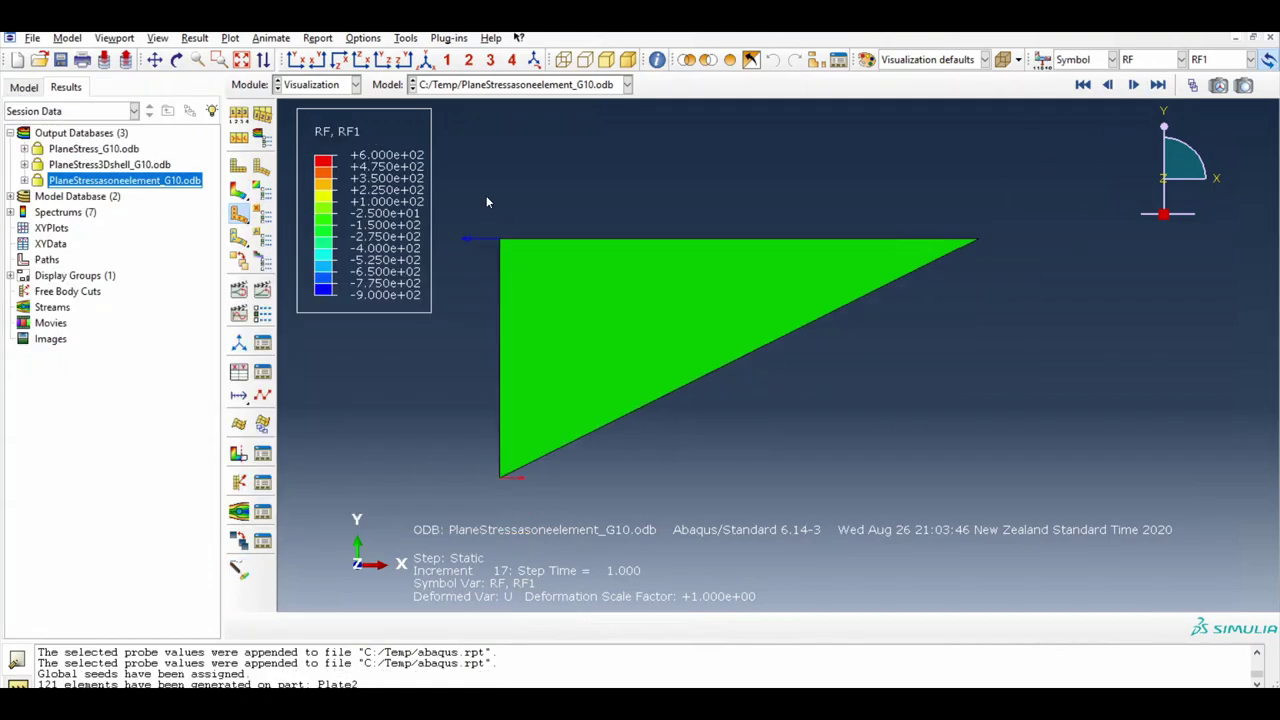
scroll(746, 340, up, 1)
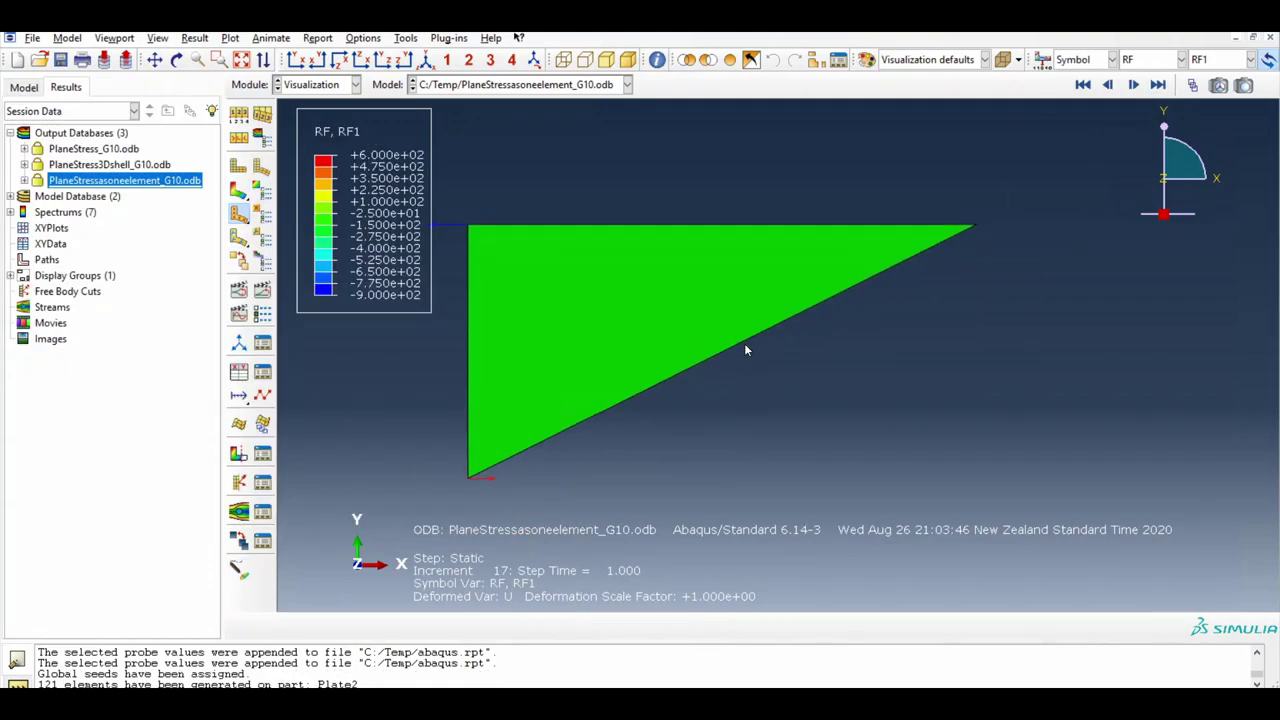
click(1160, 59)
click(1138, 166)
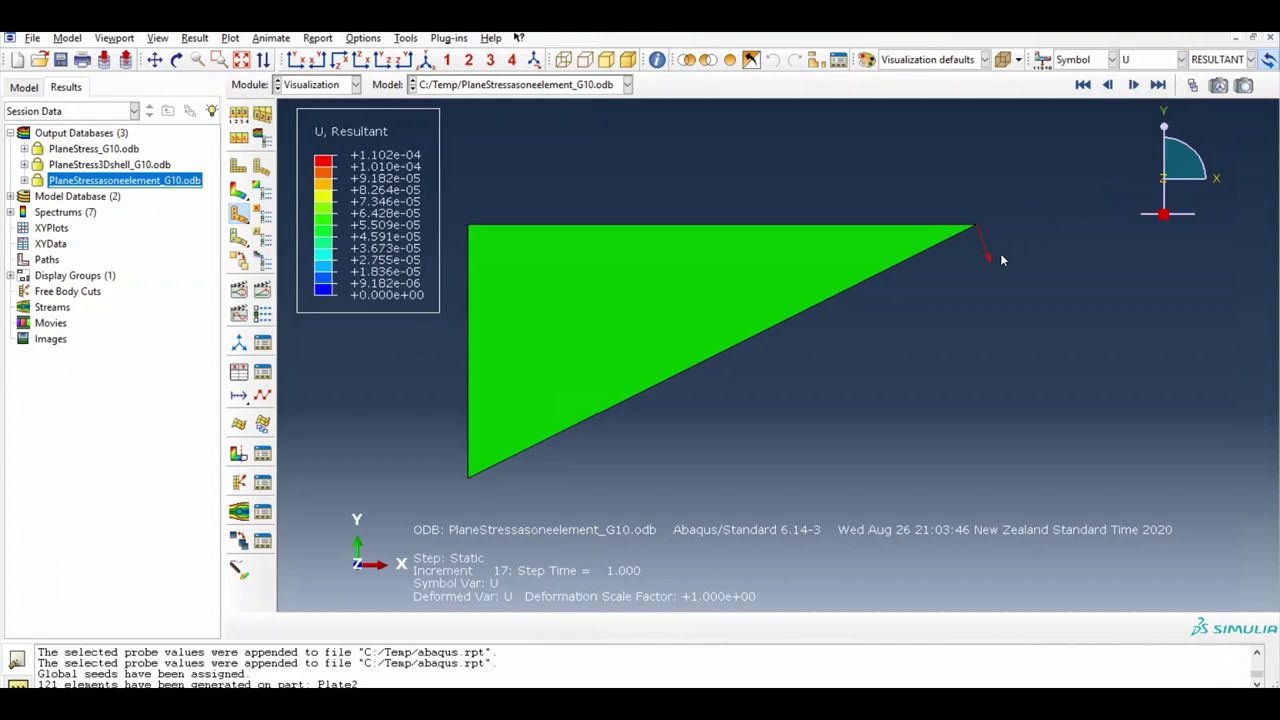
click(1206, 62)
click(1206, 95)
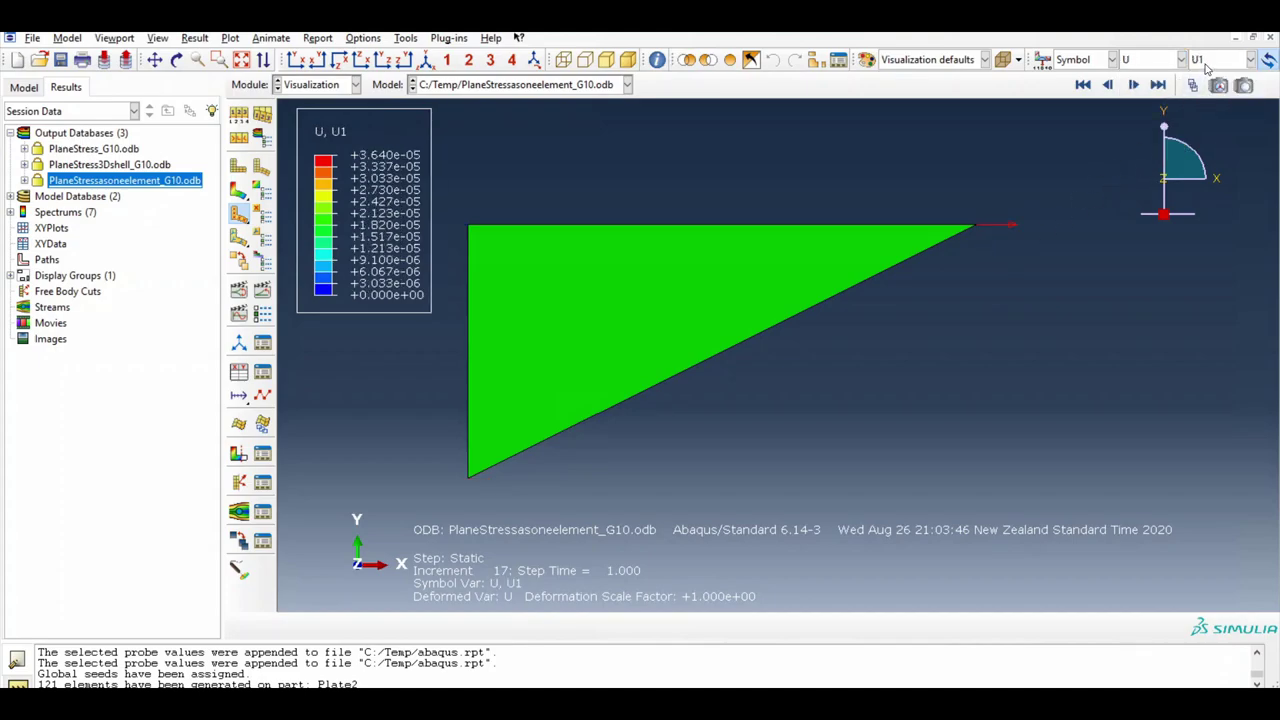
click(1251, 60)
click(1213, 111)
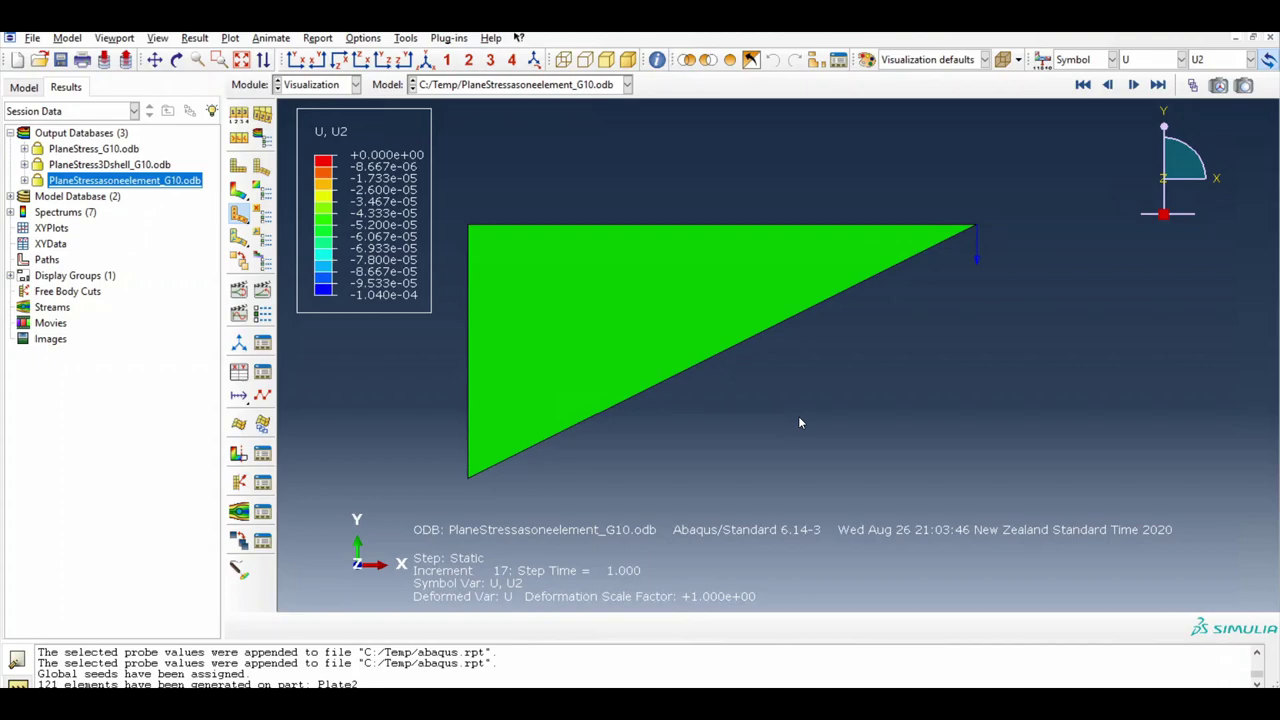
Step: Go to the Mesh module, open the element type settings for the whole triangular plate and pick an element family
click(330, 84)
click(305, 201)
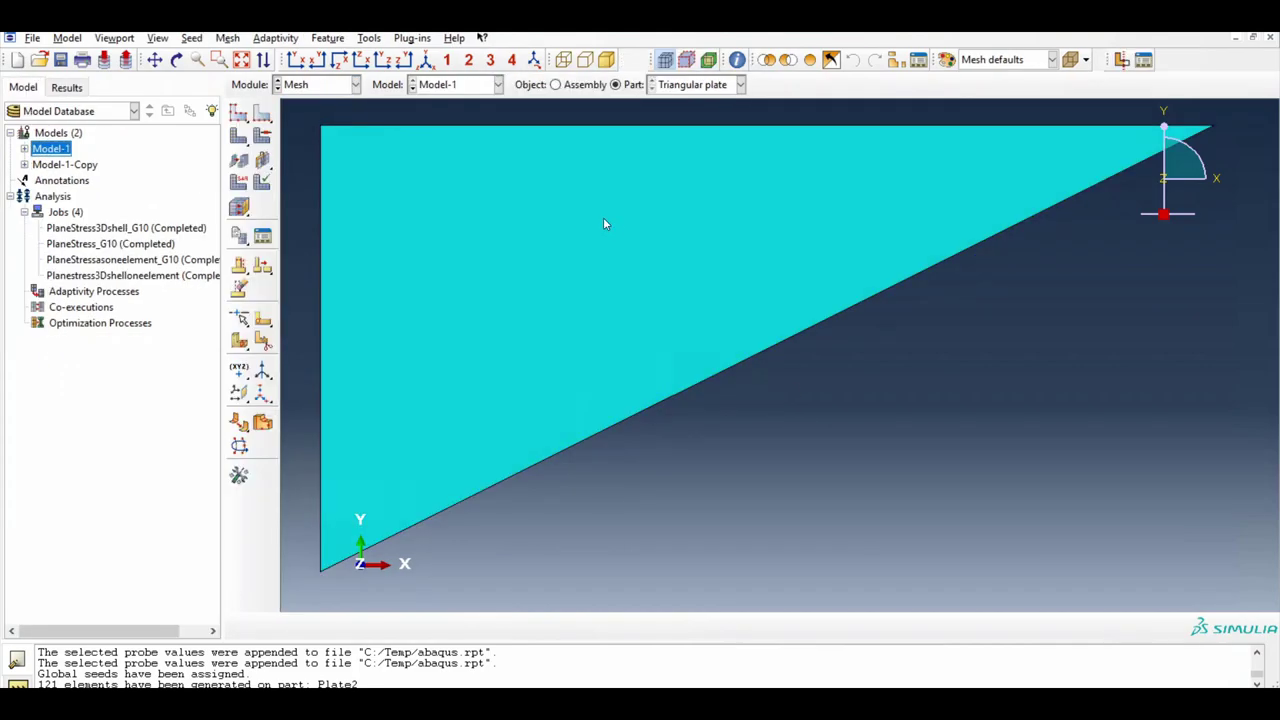
click(228, 38)
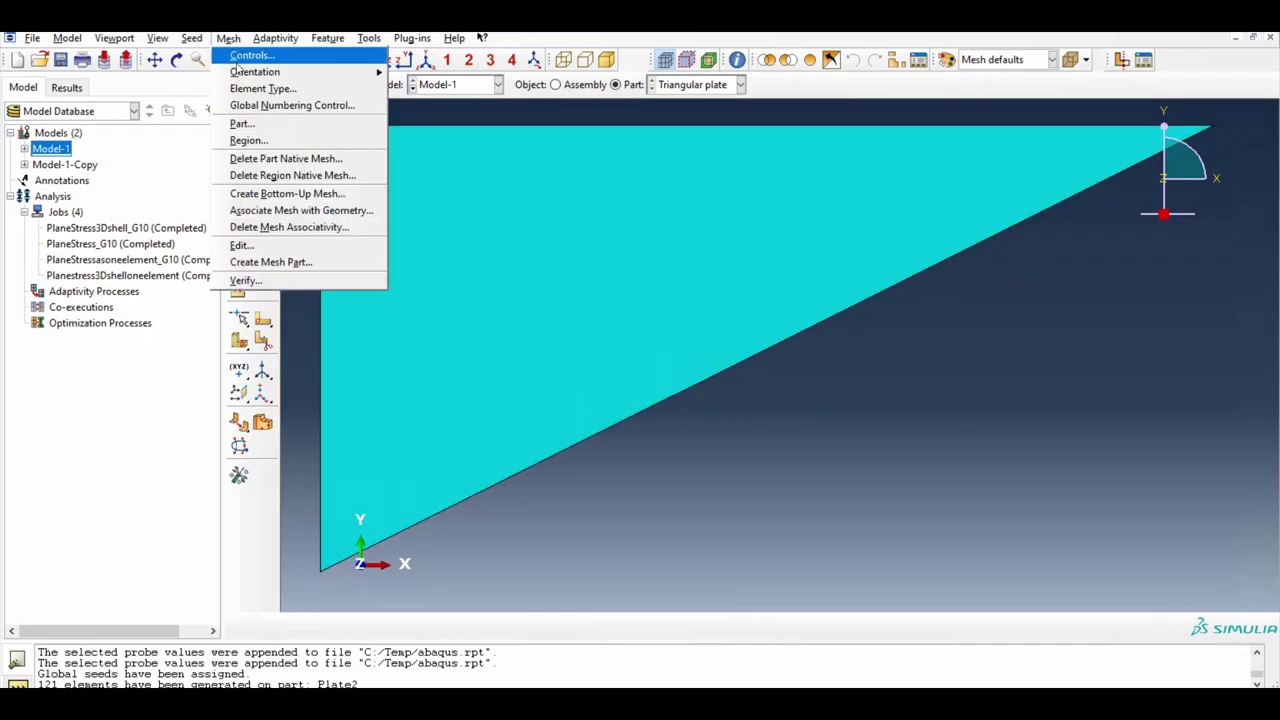
click(262, 88)
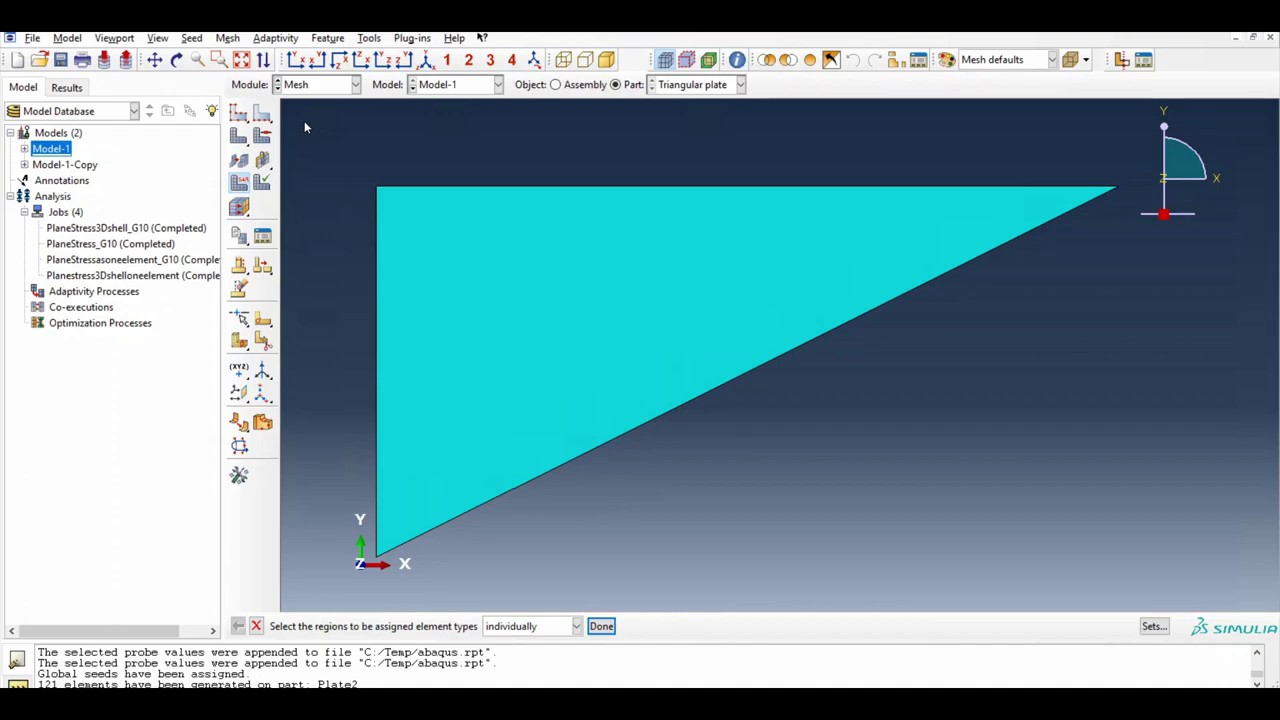
drag(304, 121, 955, 608)
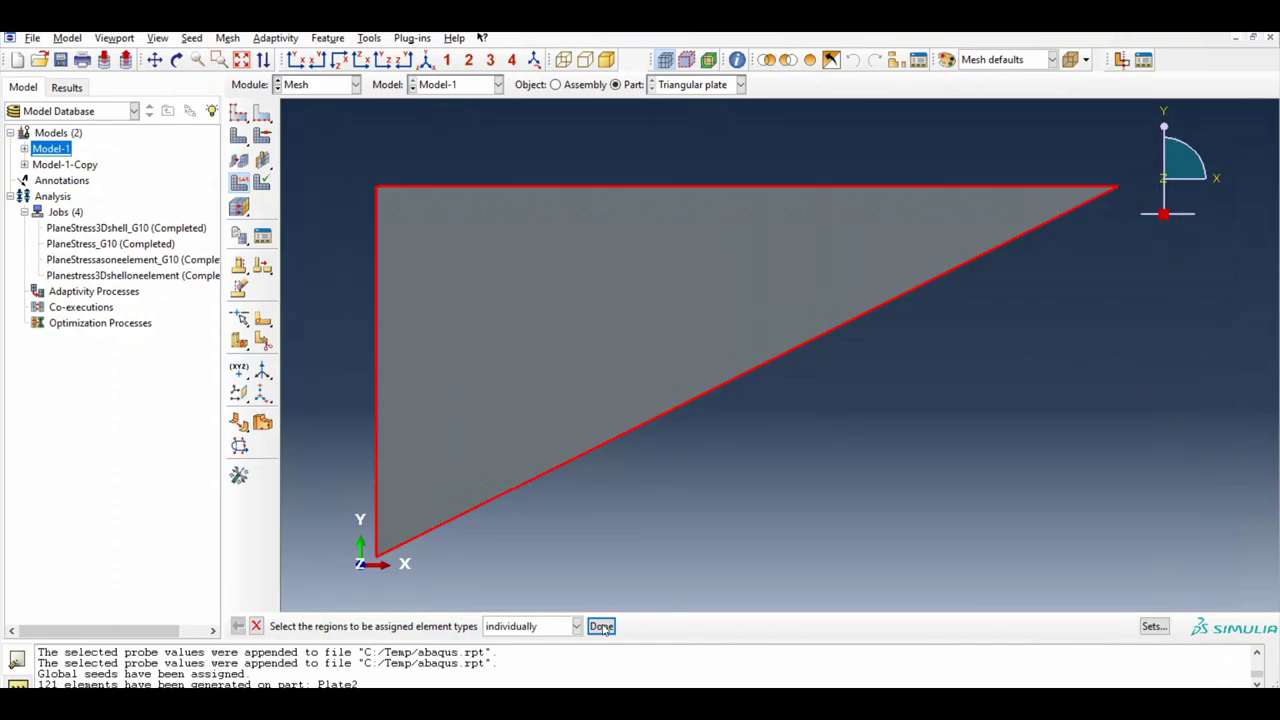
click(601, 626)
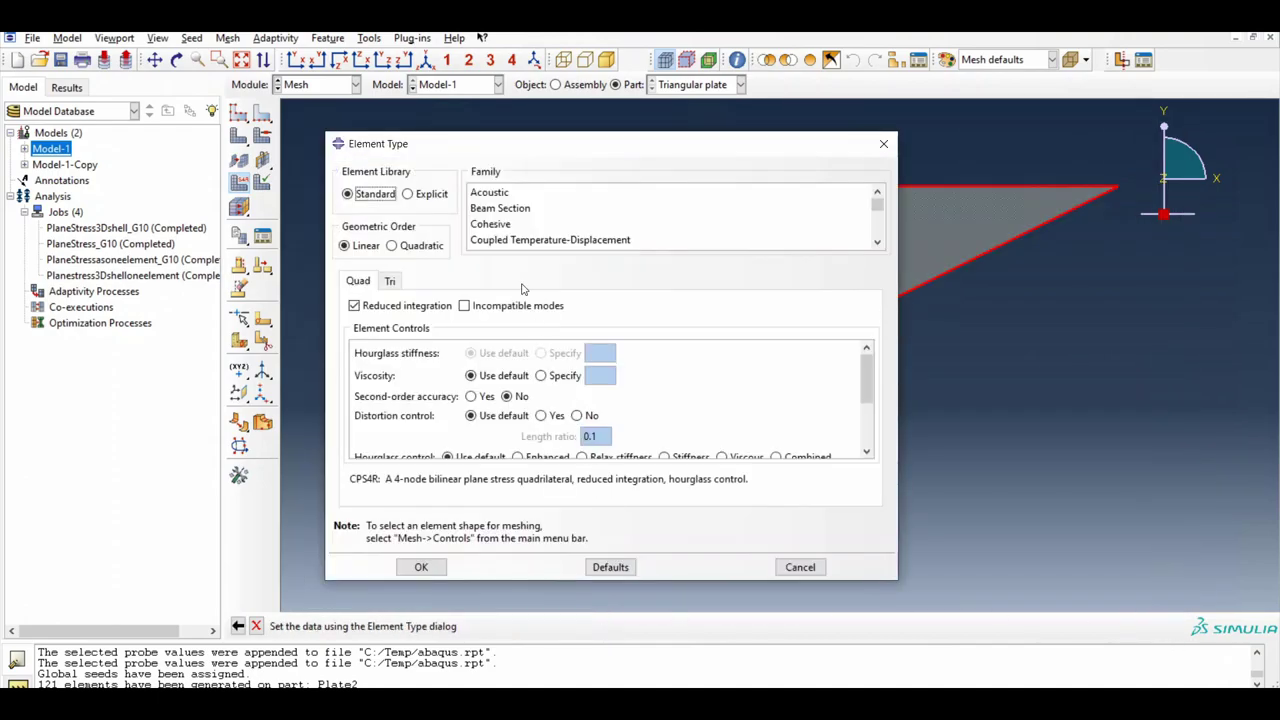
drag(878, 243, 878, 243)
click(495, 223)
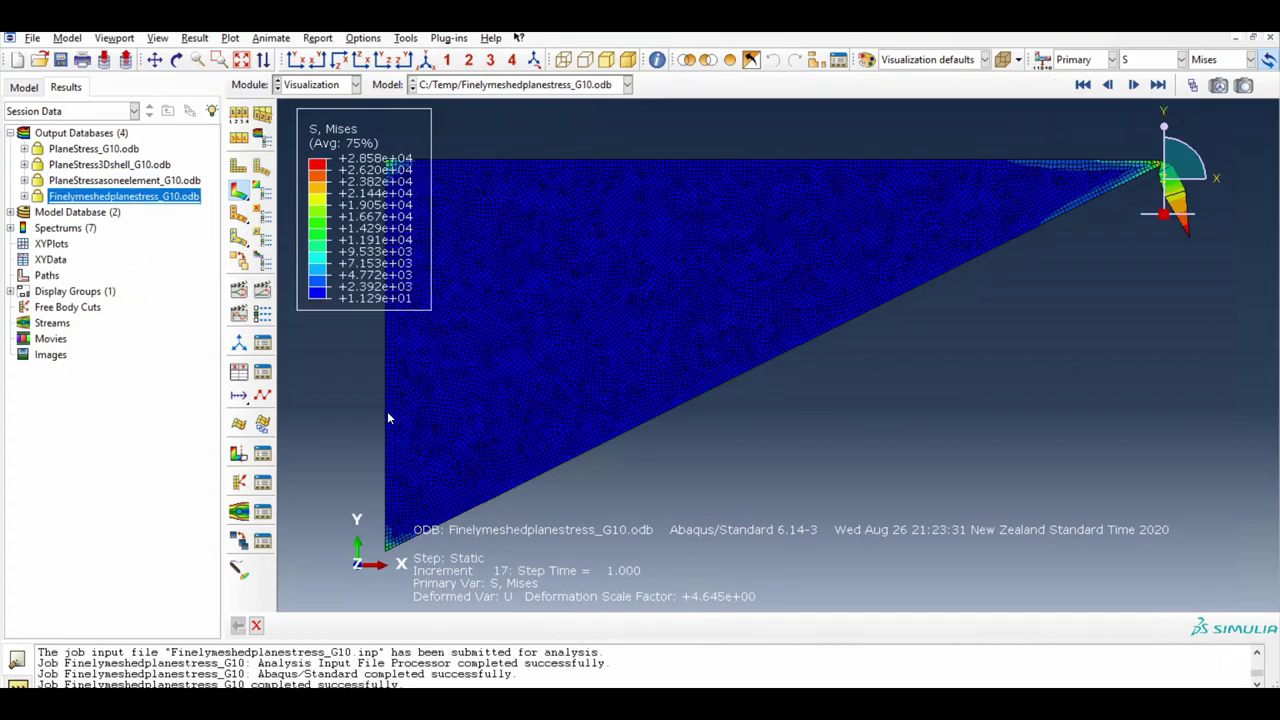
Step: Set a uniform deformation scale factor of 1 for the finely meshed plate's results plot
scroll(343, 406, down, 2)
scroll(1062, 222, up, 3)
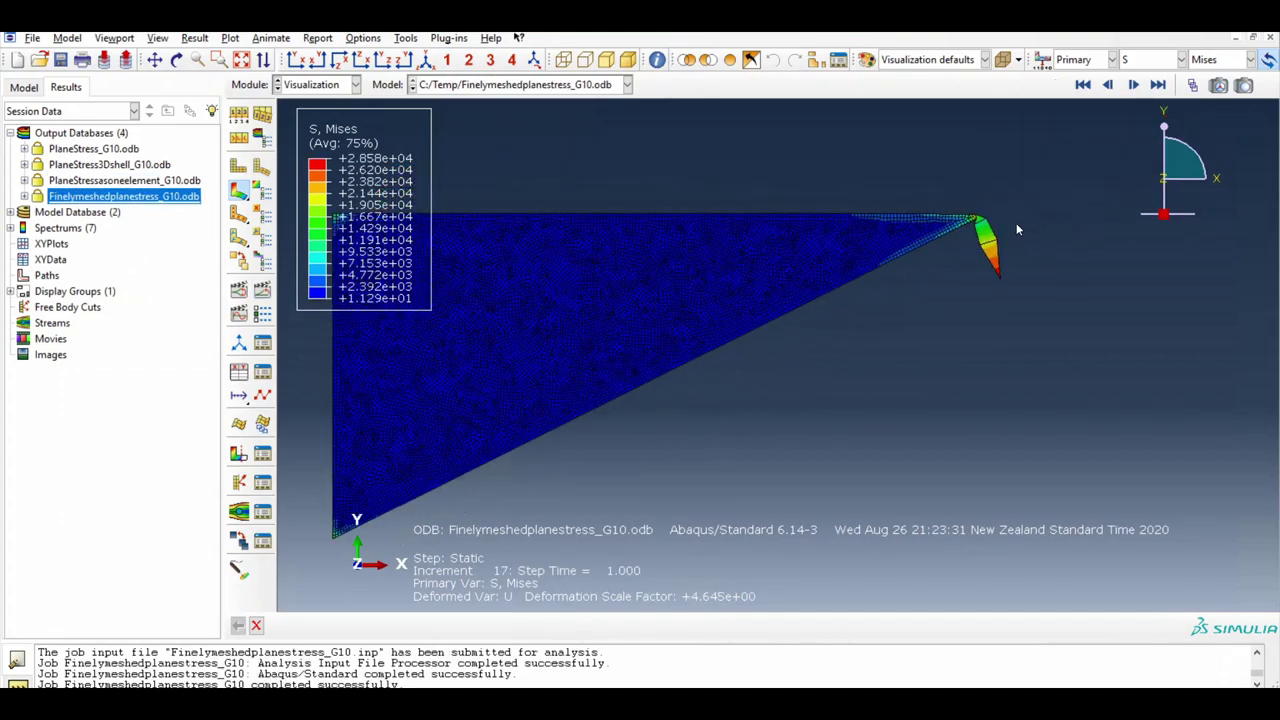
click(350, 37)
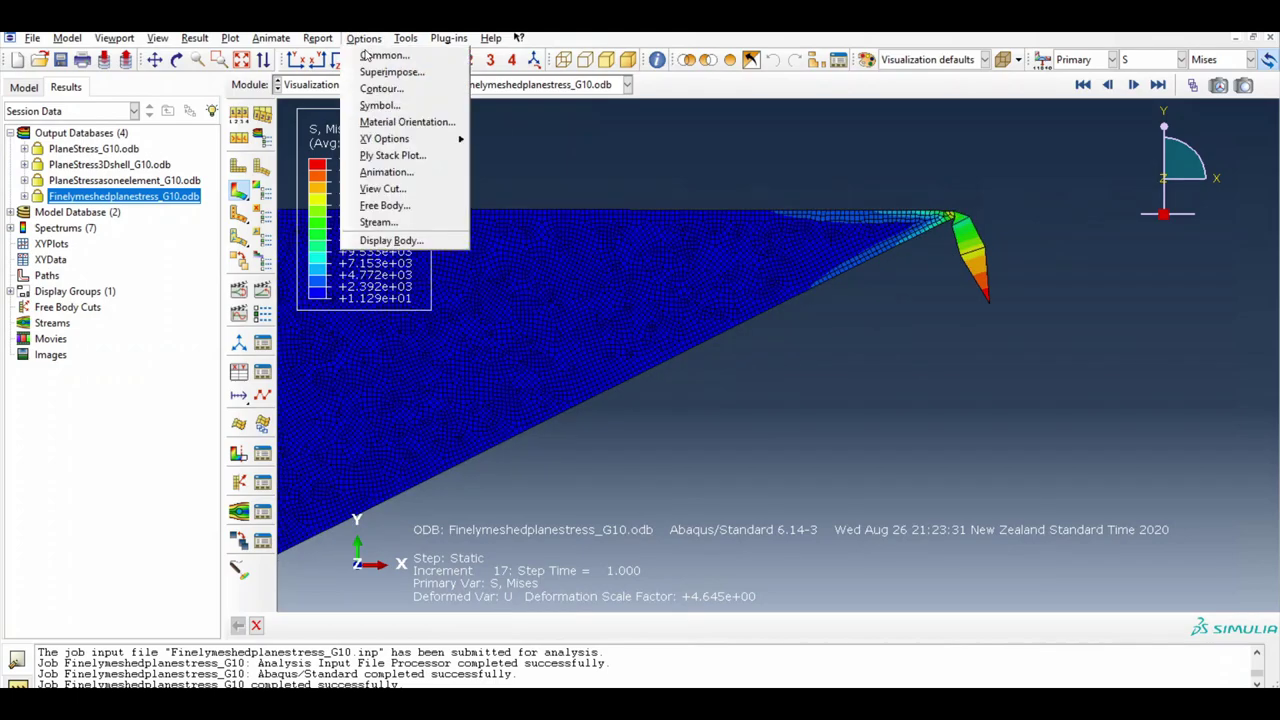
click(372, 54)
click(30, 399)
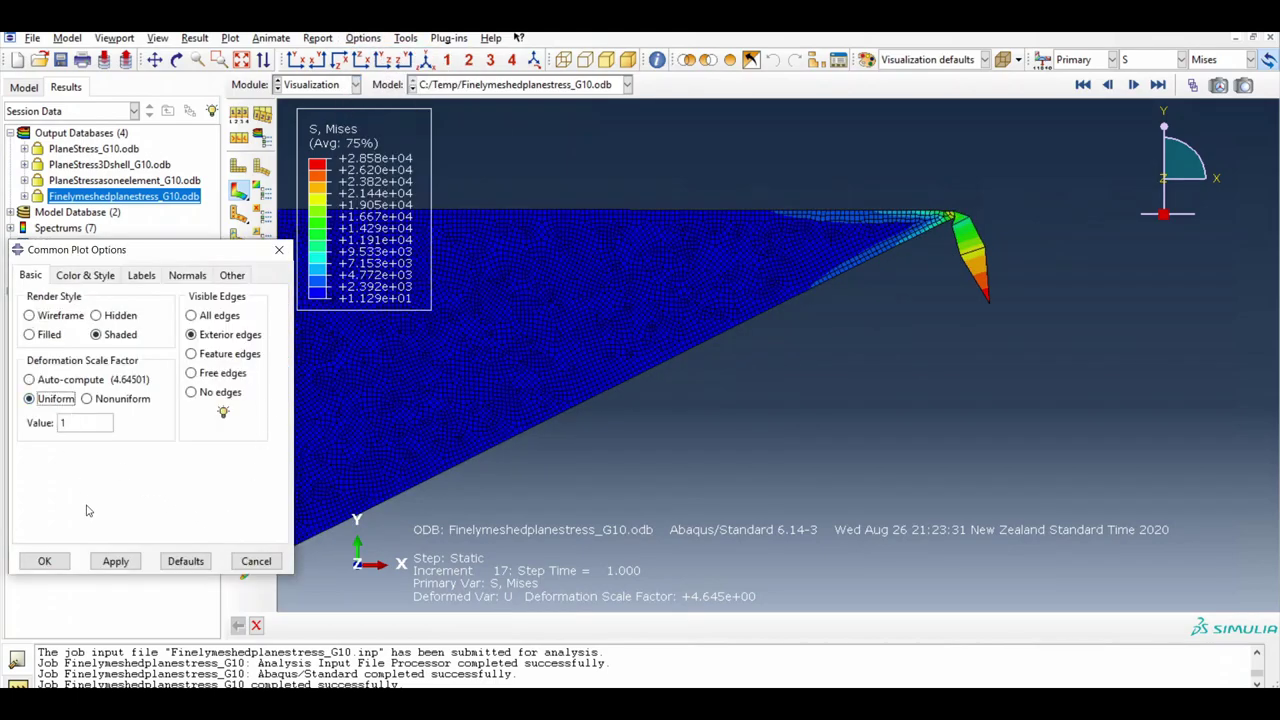
click(115, 561)
click(44, 561)
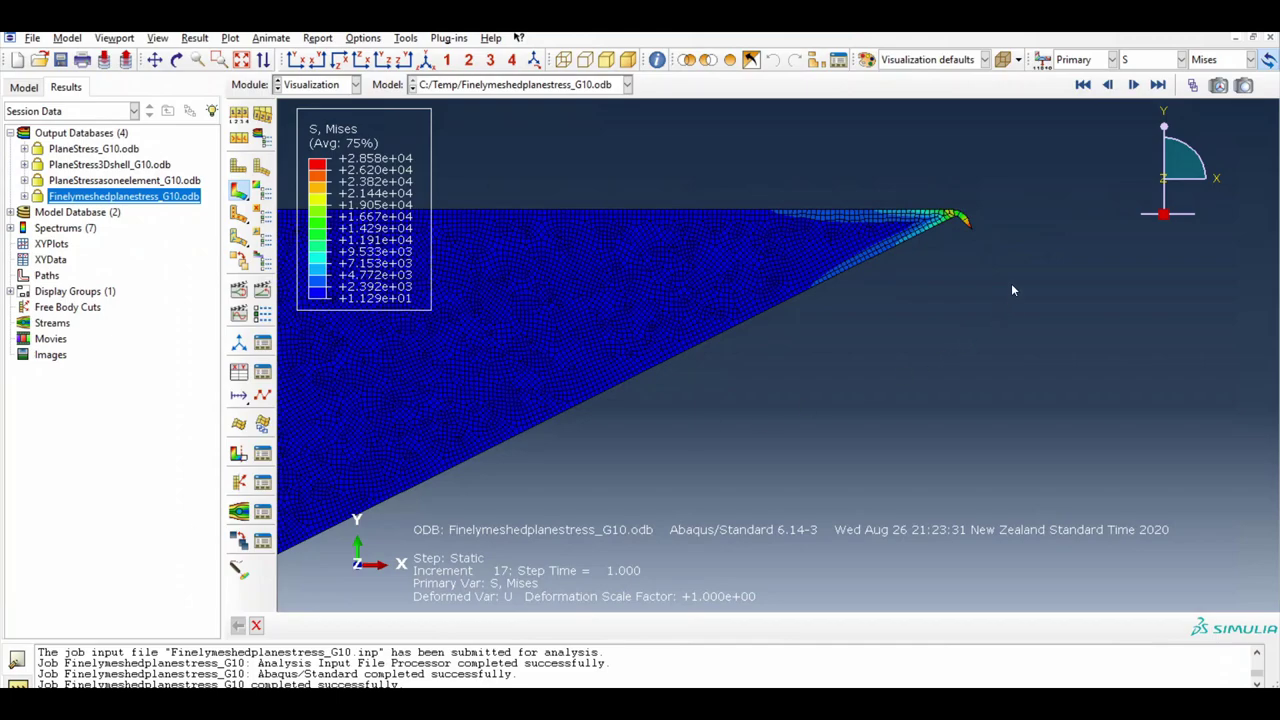
Step: Plot the displacement magnitude U near the deformed tip of the finely meshed plate
scroll(990, 188, up, 6)
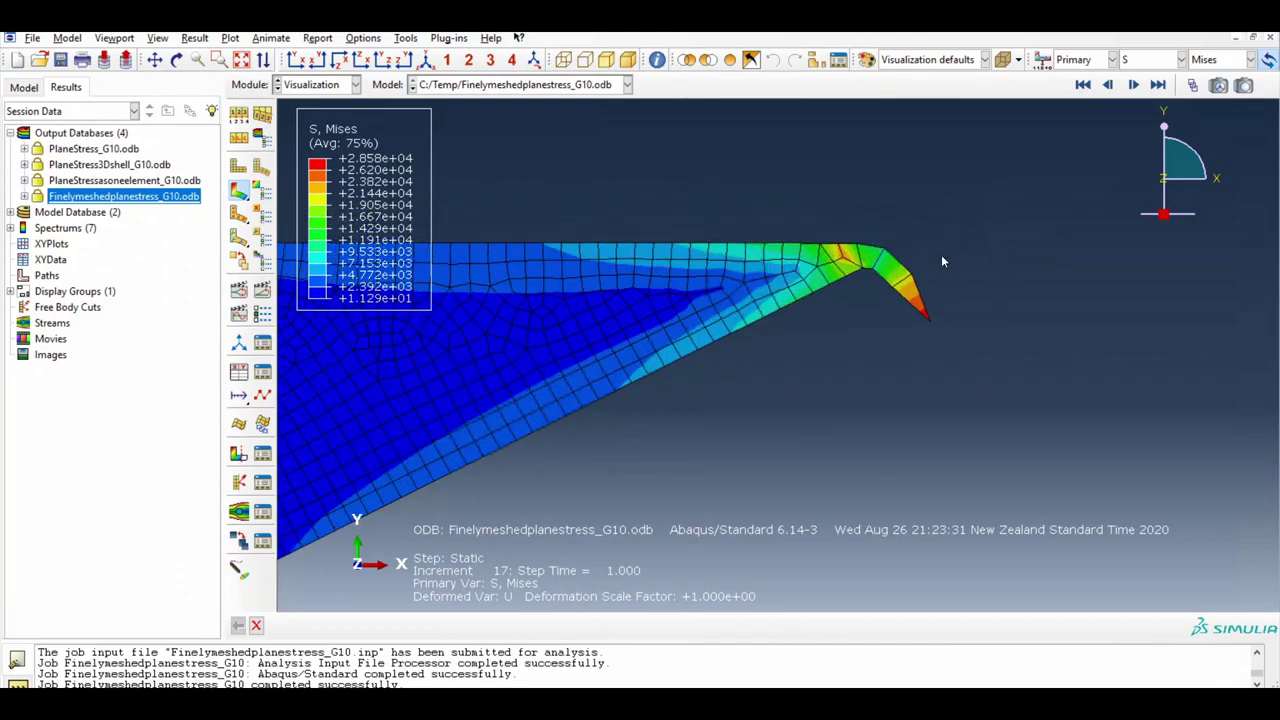
click(1227, 61)
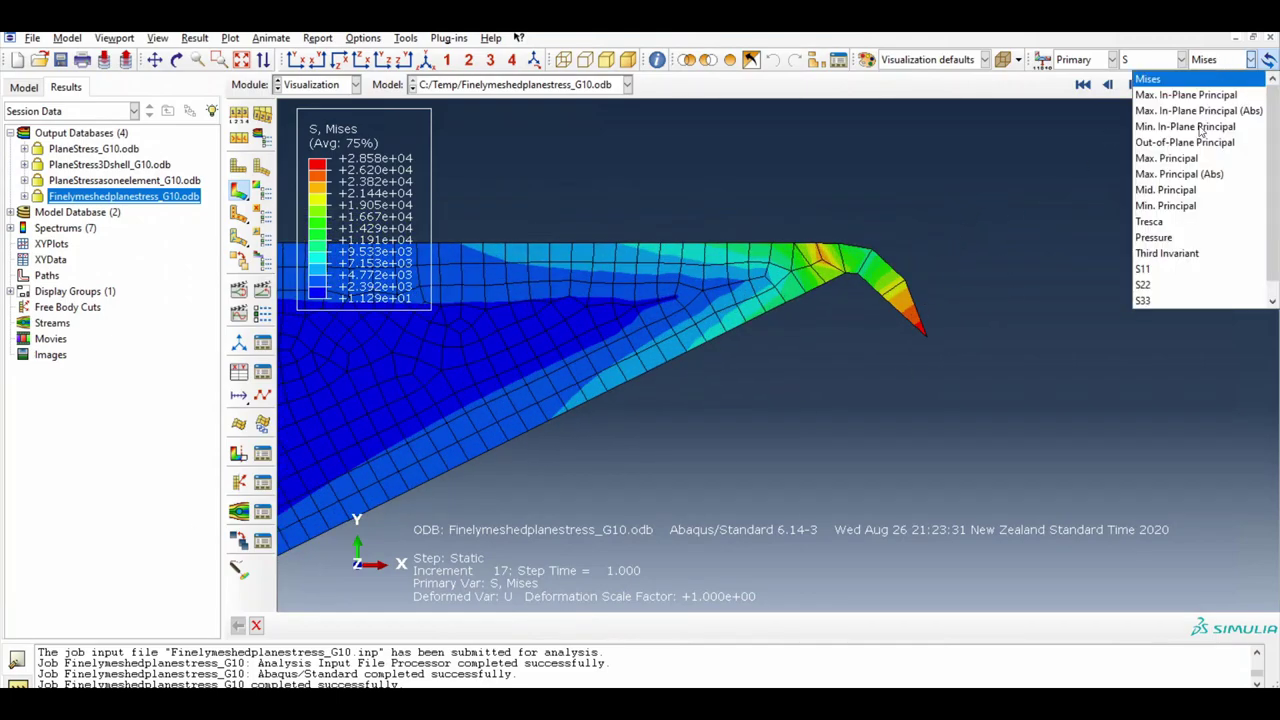
click(1150, 60)
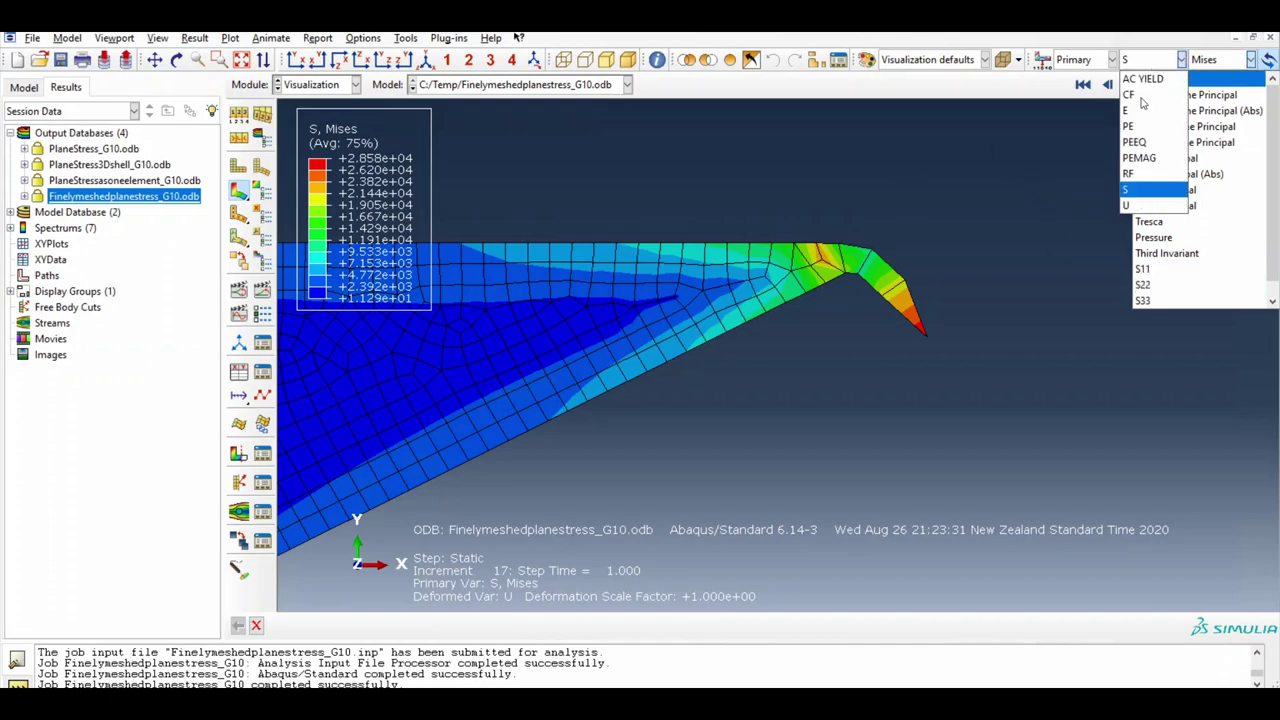
click(1127, 205)
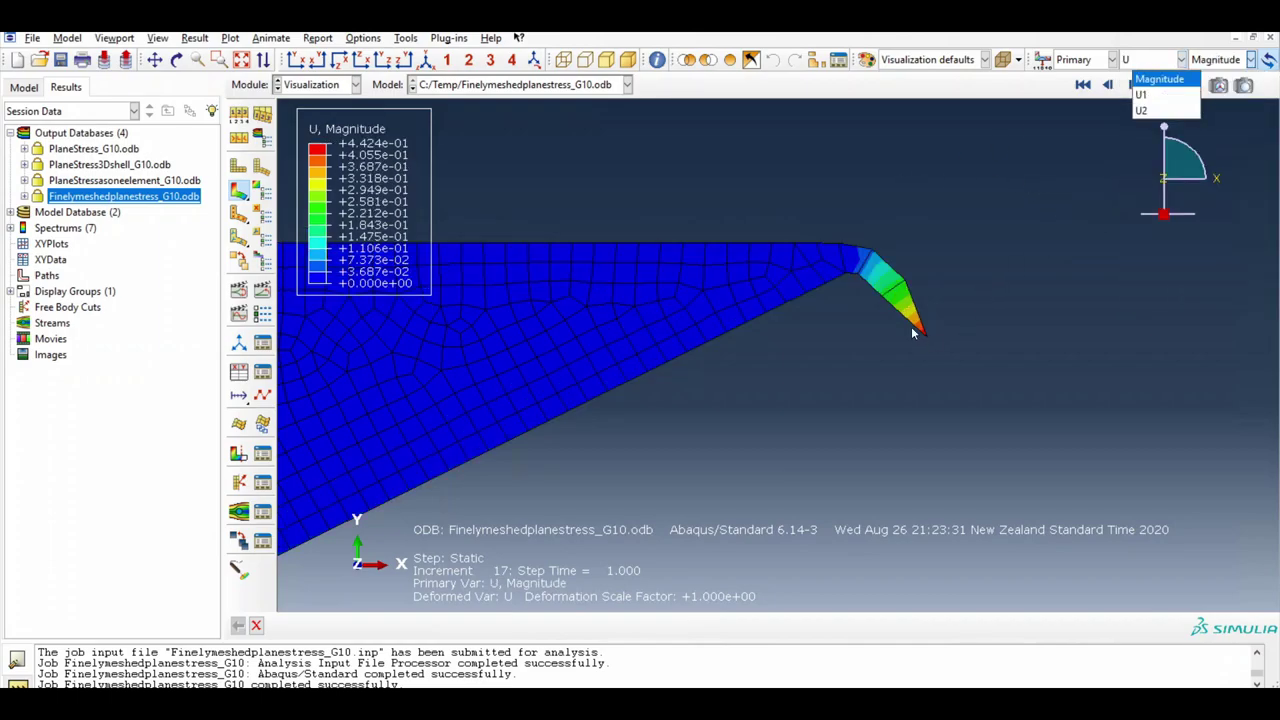
Step: Probe nodal values of the displacement magnitude at the plate's loaded tip
click(408, 41)
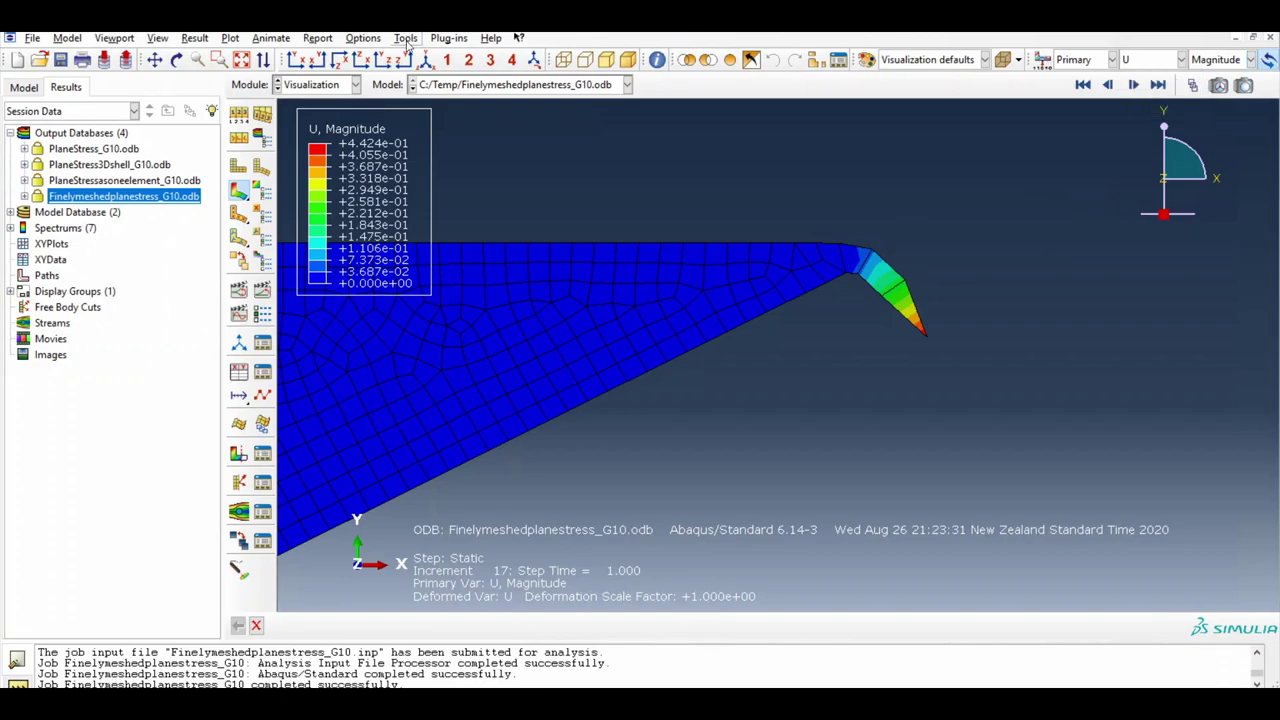
click(406, 39)
click(418, 53)
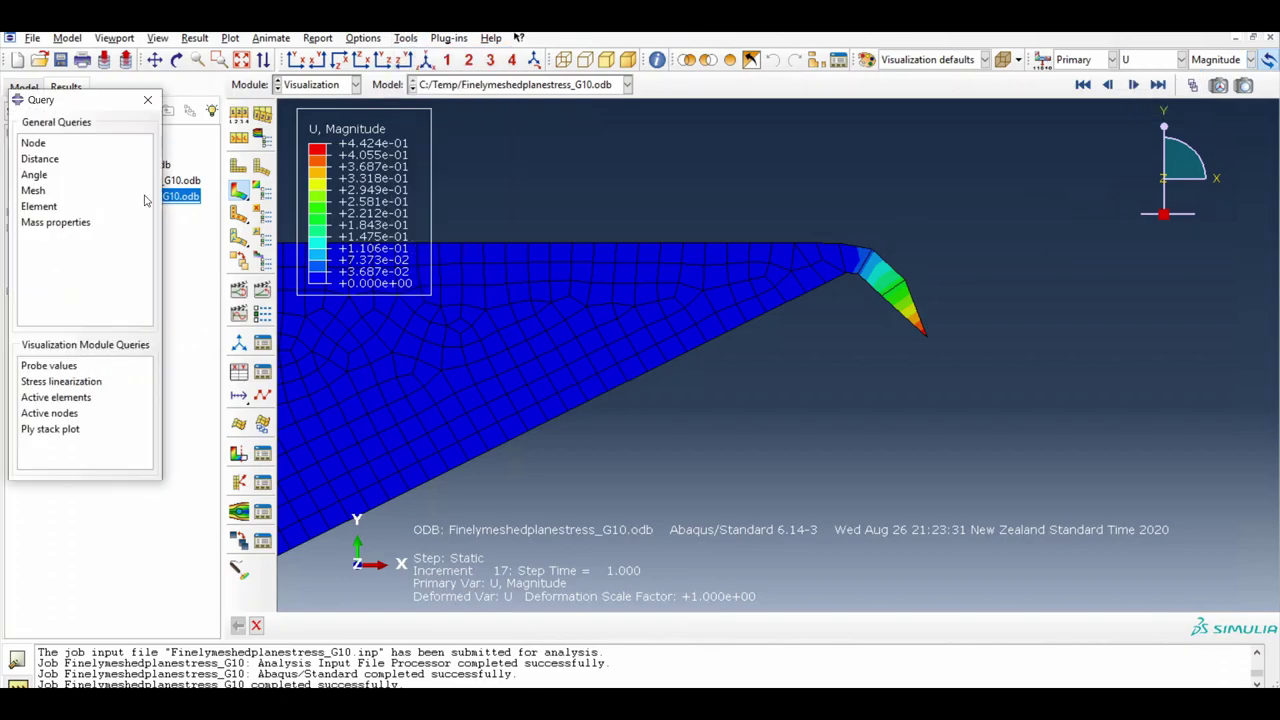
click(57, 365)
click(102, 357)
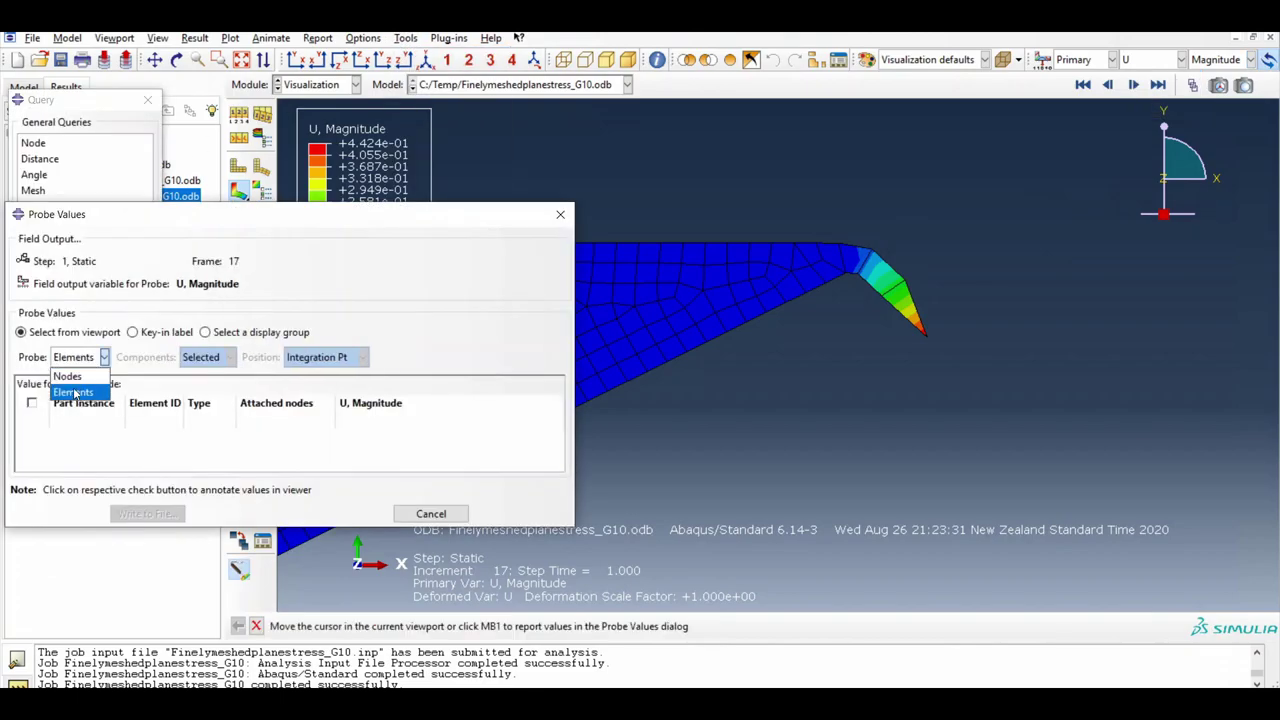
click(67, 376)
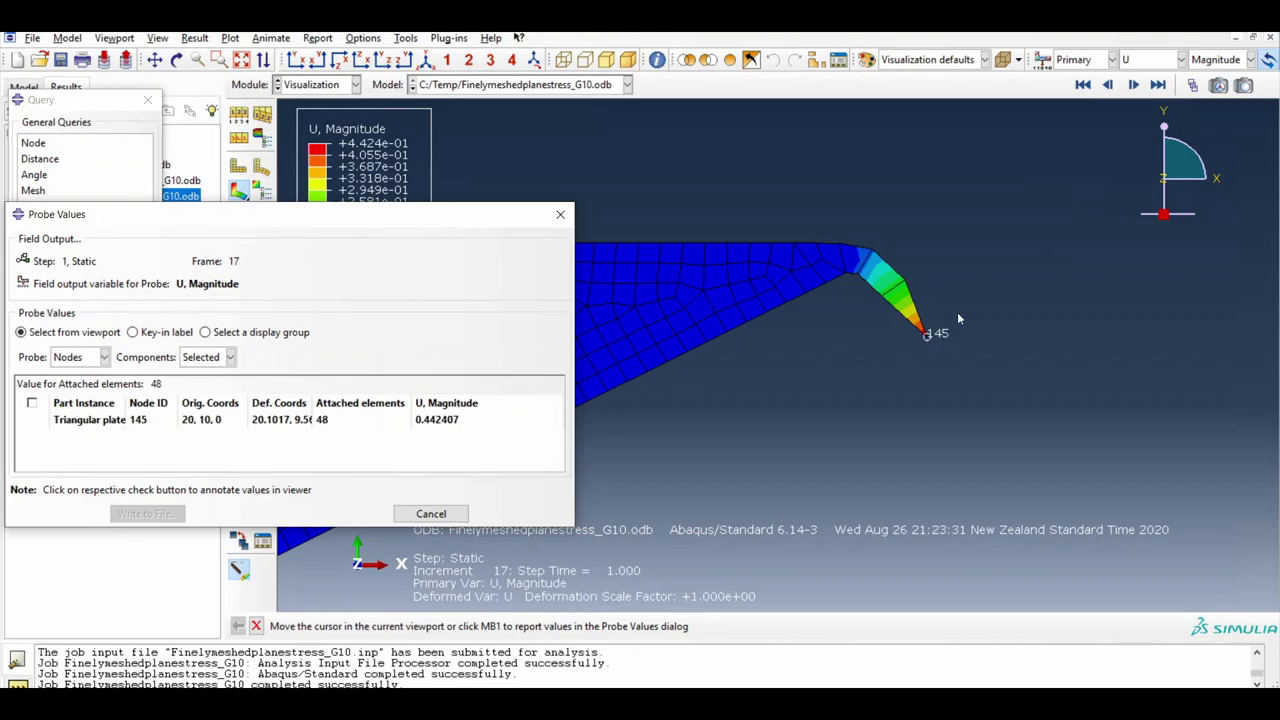
Step: Plot the U1 displacement component and probe its nodal value at the finely meshed plate's deformed tip
click(1222, 60)
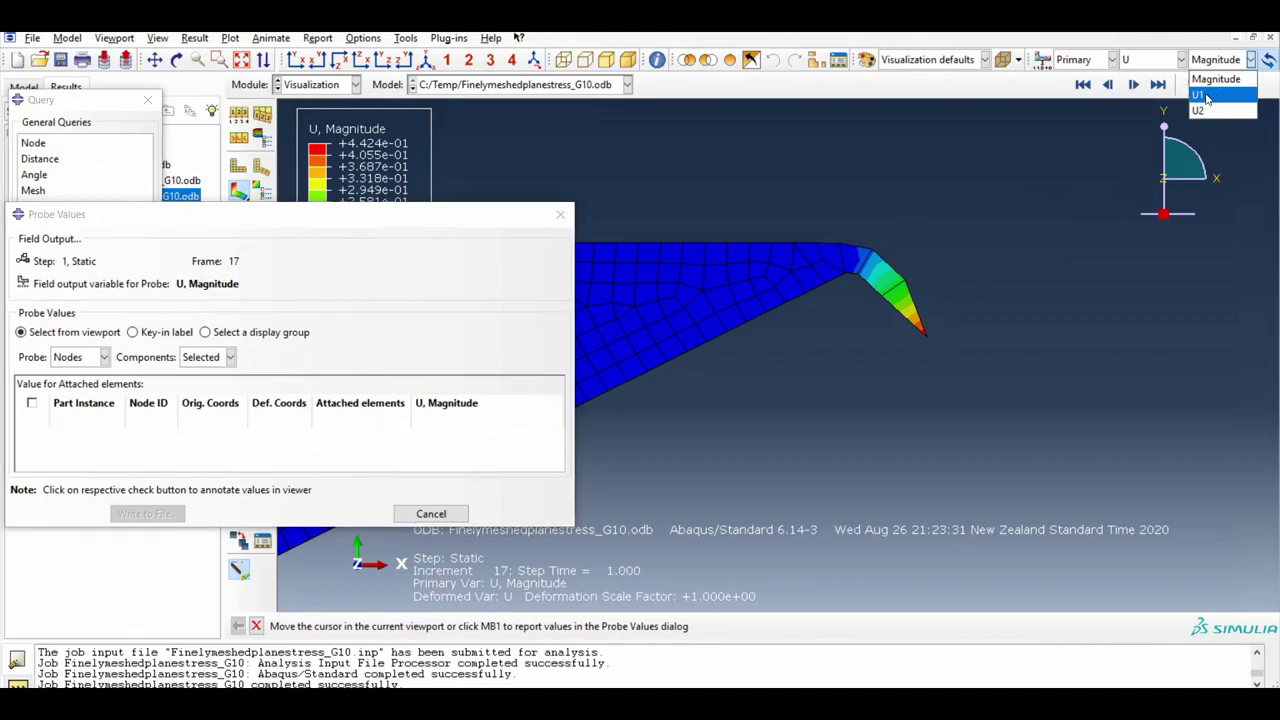
click(1200, 94)
click(925, 338)
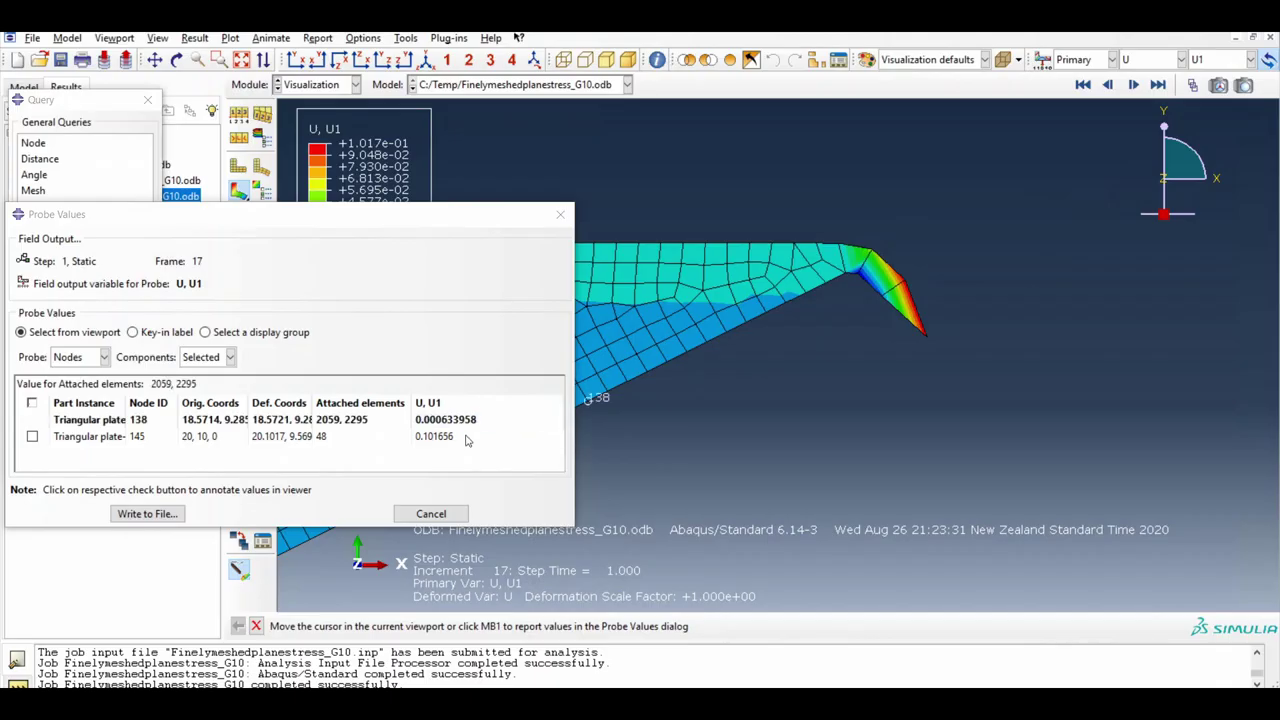
Step: Switch to the Excel sheet and calculate =0.1/0.2 in cell J31, in the same row as the u5 displacement
key(alt+Tab)
scroll(497, 417, up, 3)
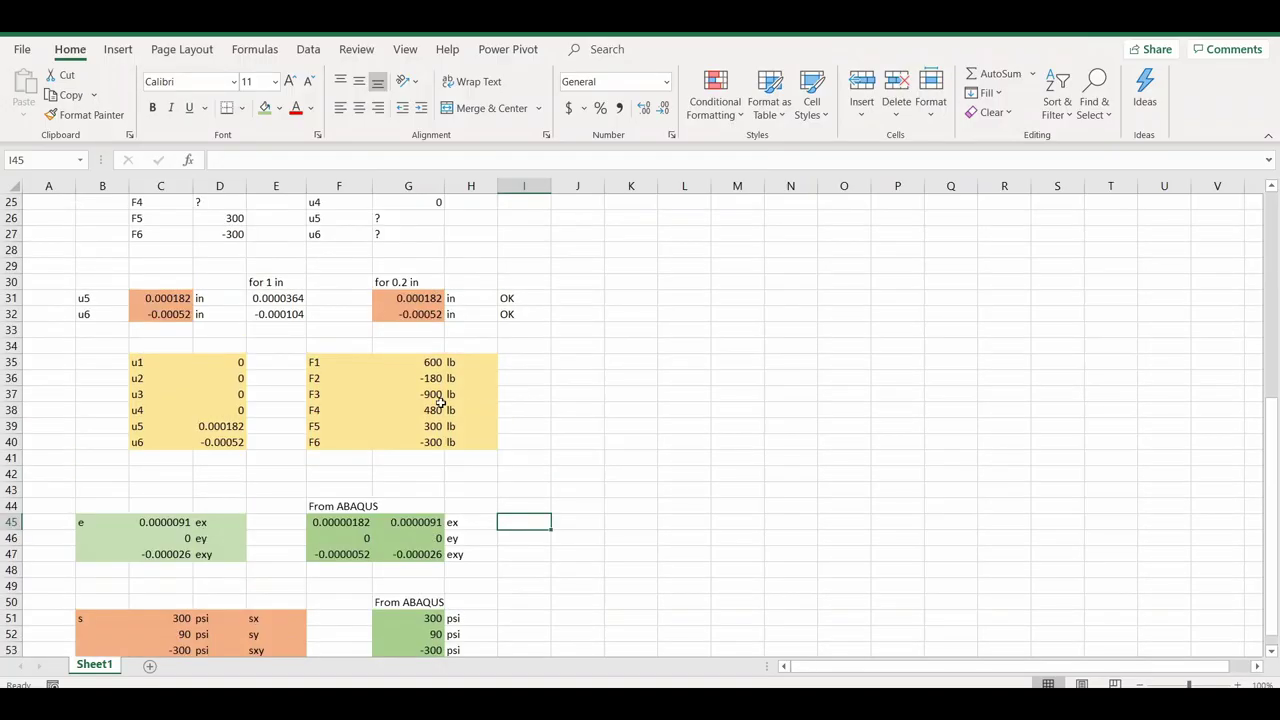
click(598, 346)
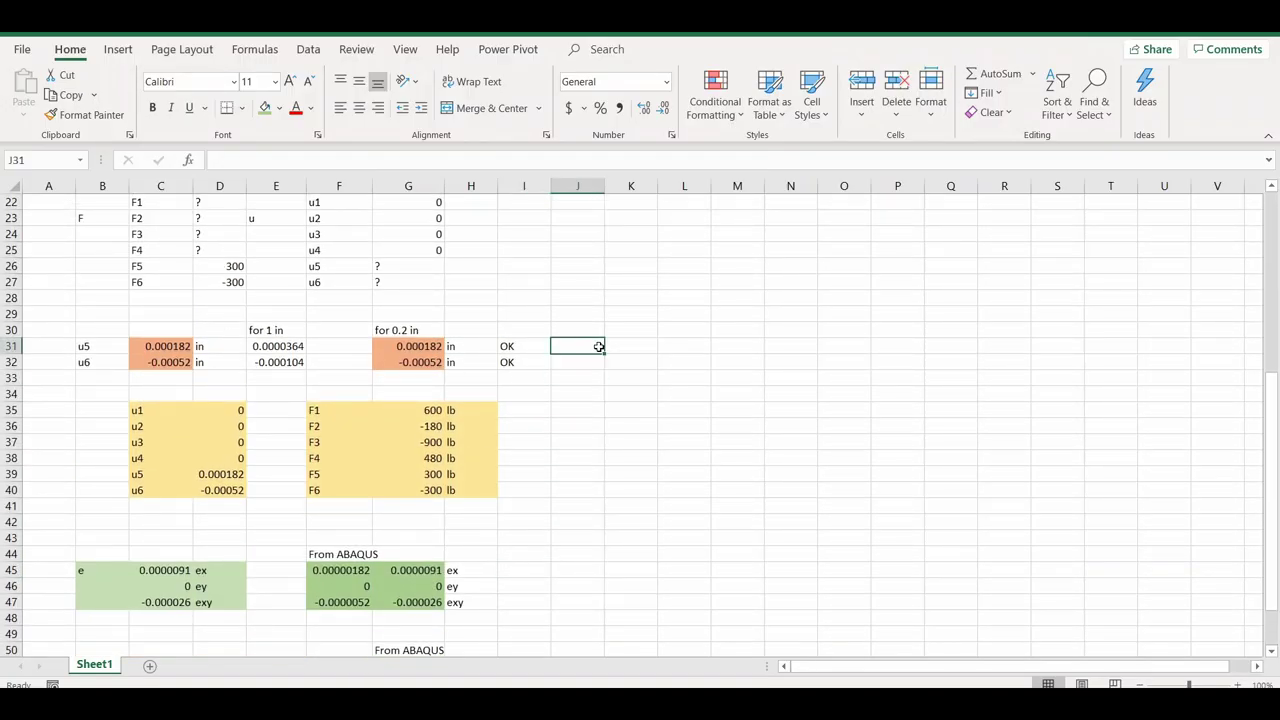
text(0.1)
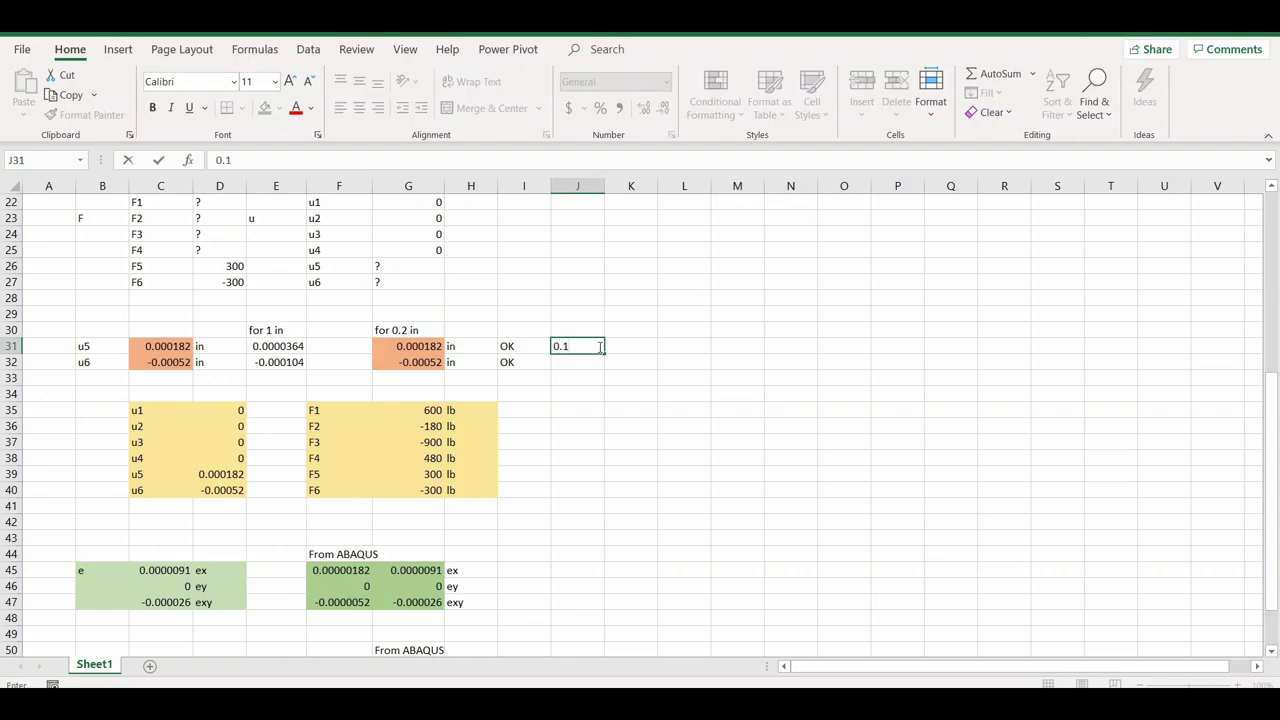
text(/0.2)
key(Left)
key(Left)
key(Right)
key(Right)
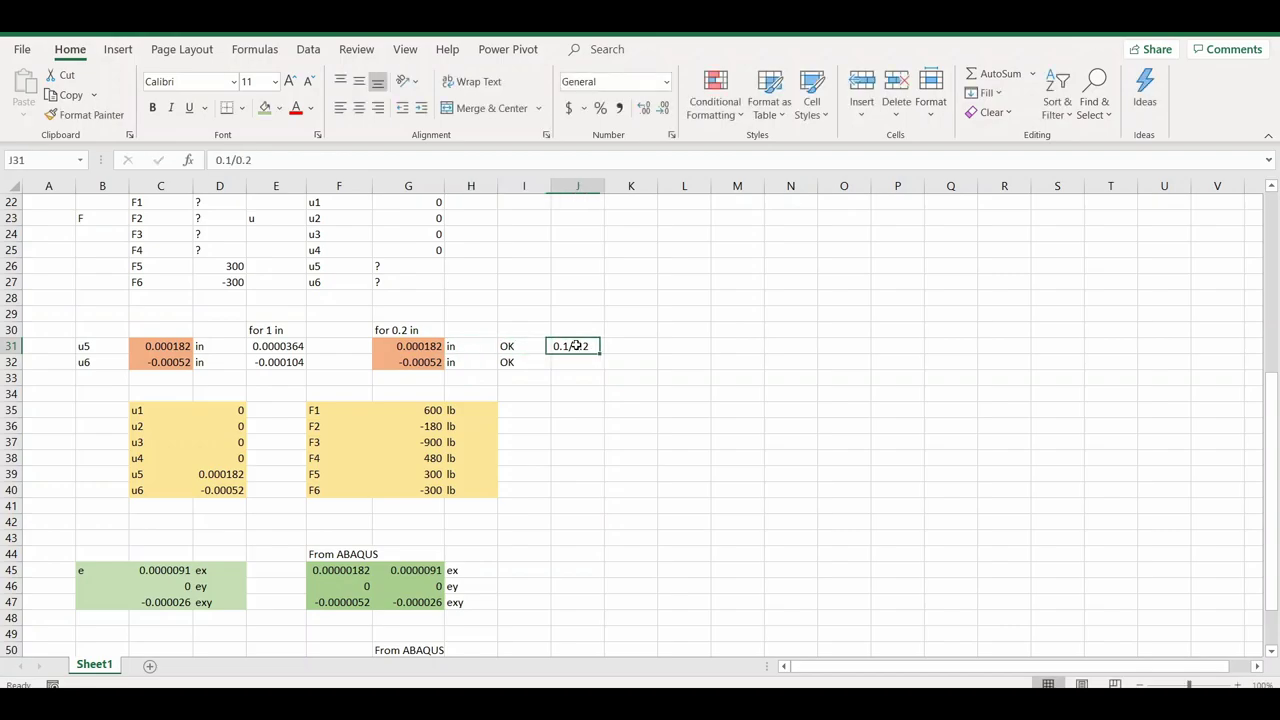
double_click(574, 346)
key(Home)
text(=)
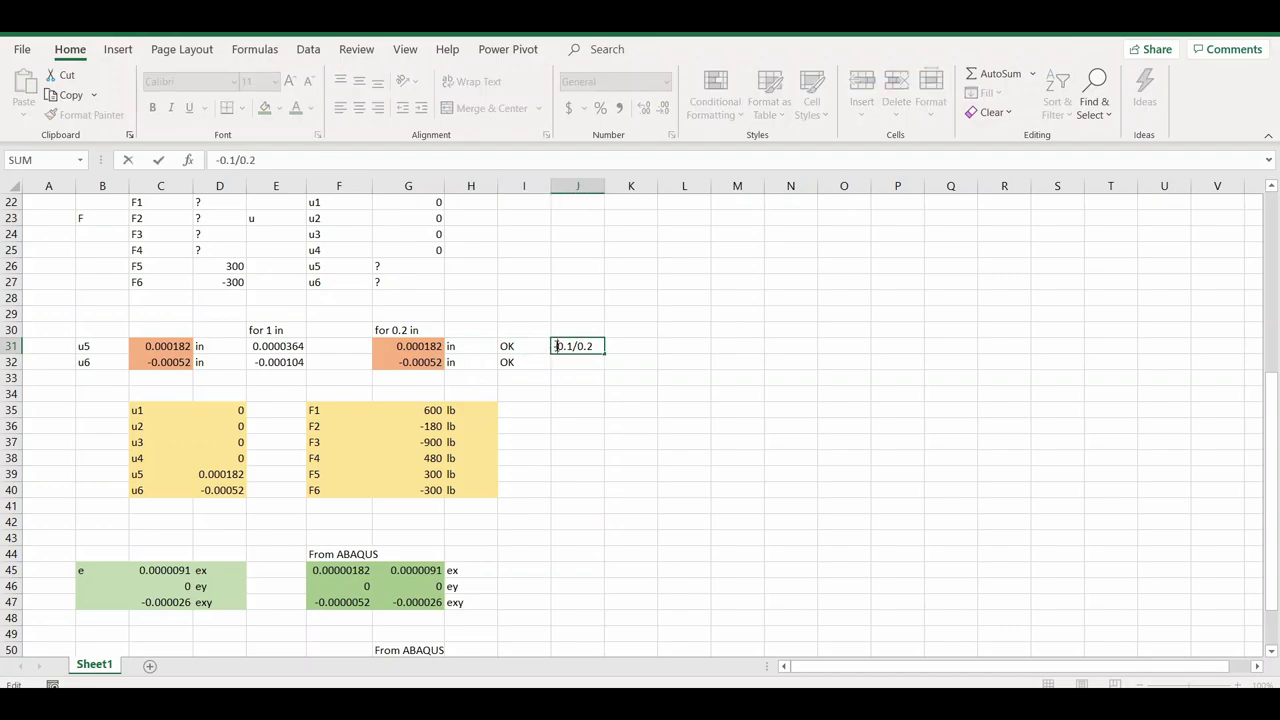
key(Return)
Step: Label the J31 result with the unit "in" in K31, and clear the scratch calculation from J31:K31
click(621, 346)
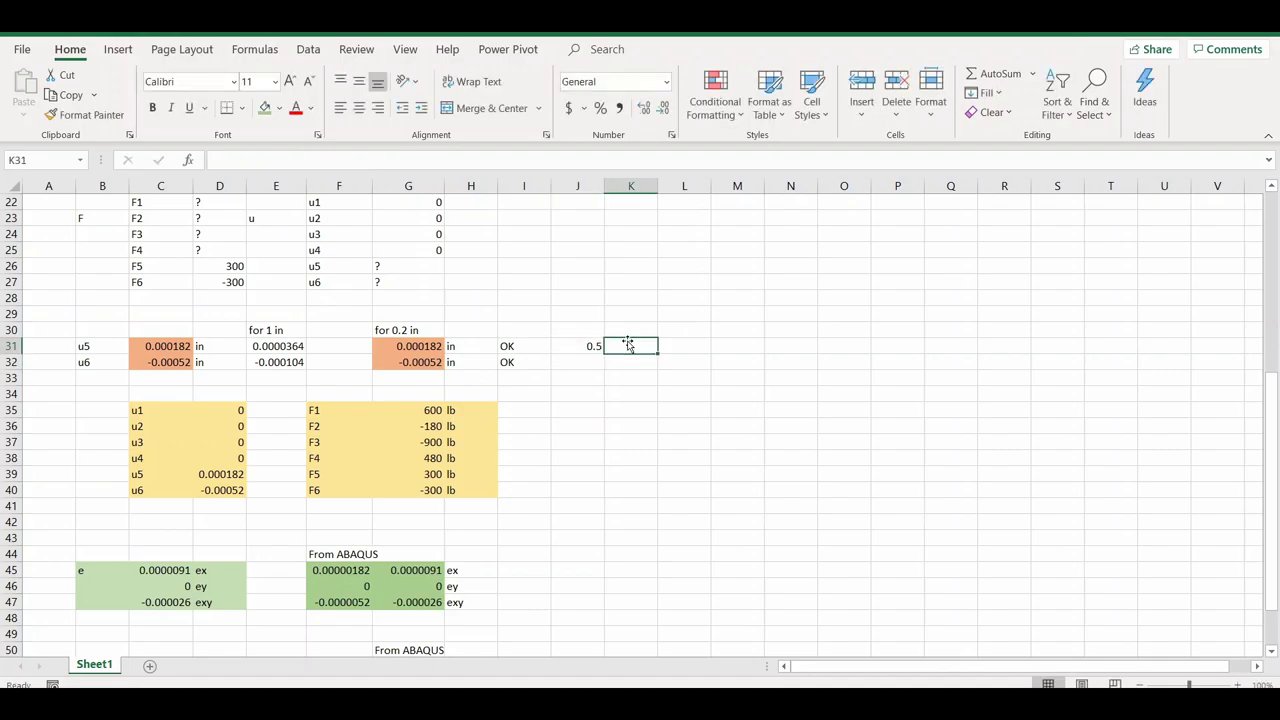
text(in)
key(Return)
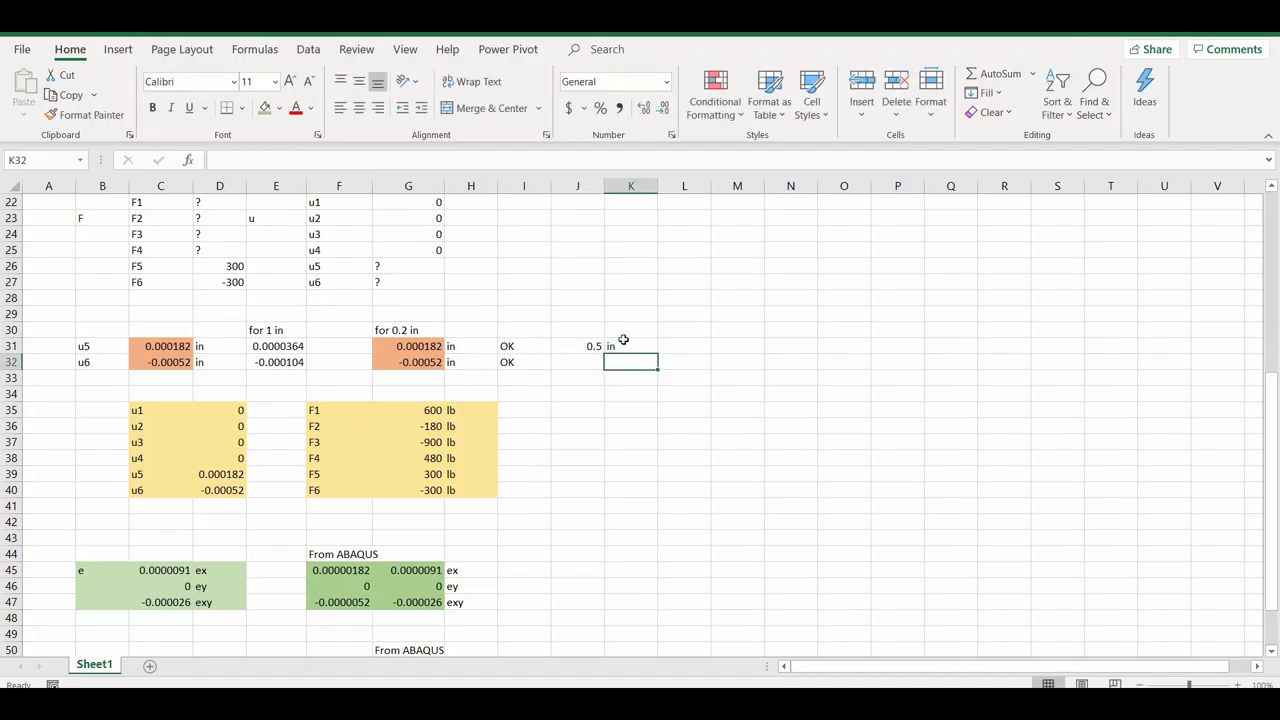
drag(590, 346, 614, 346)
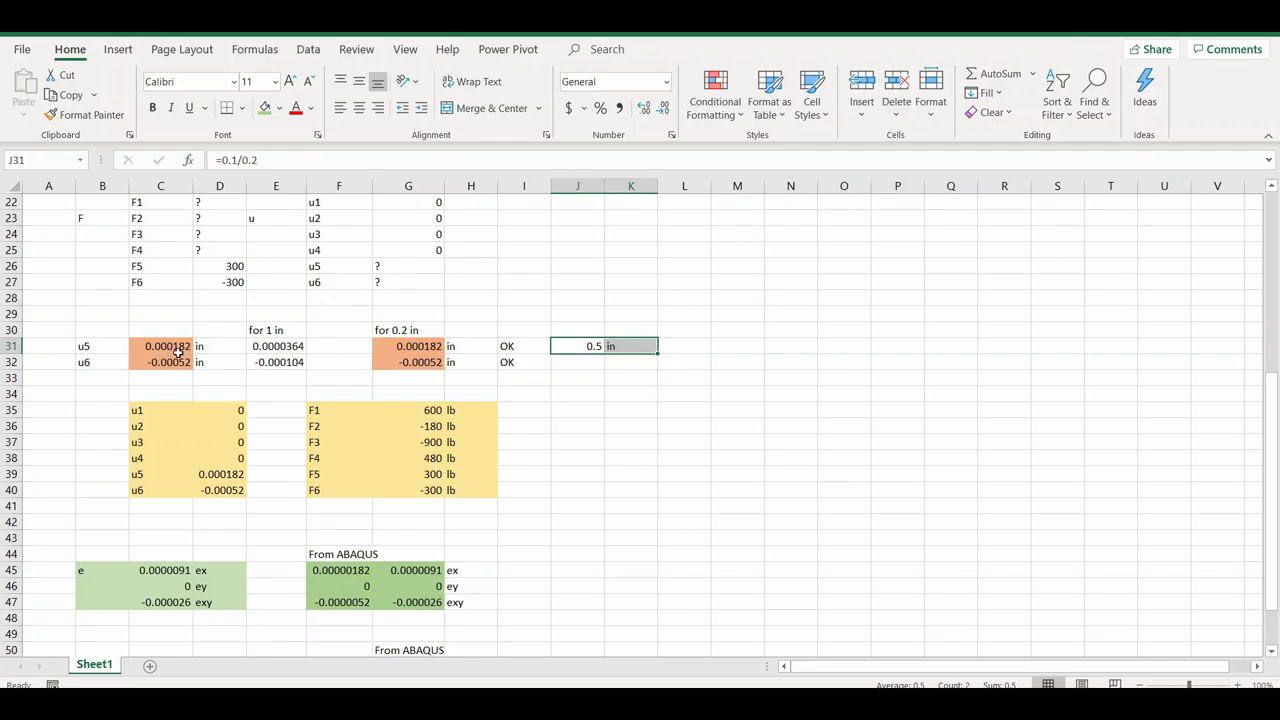
key(Delete)
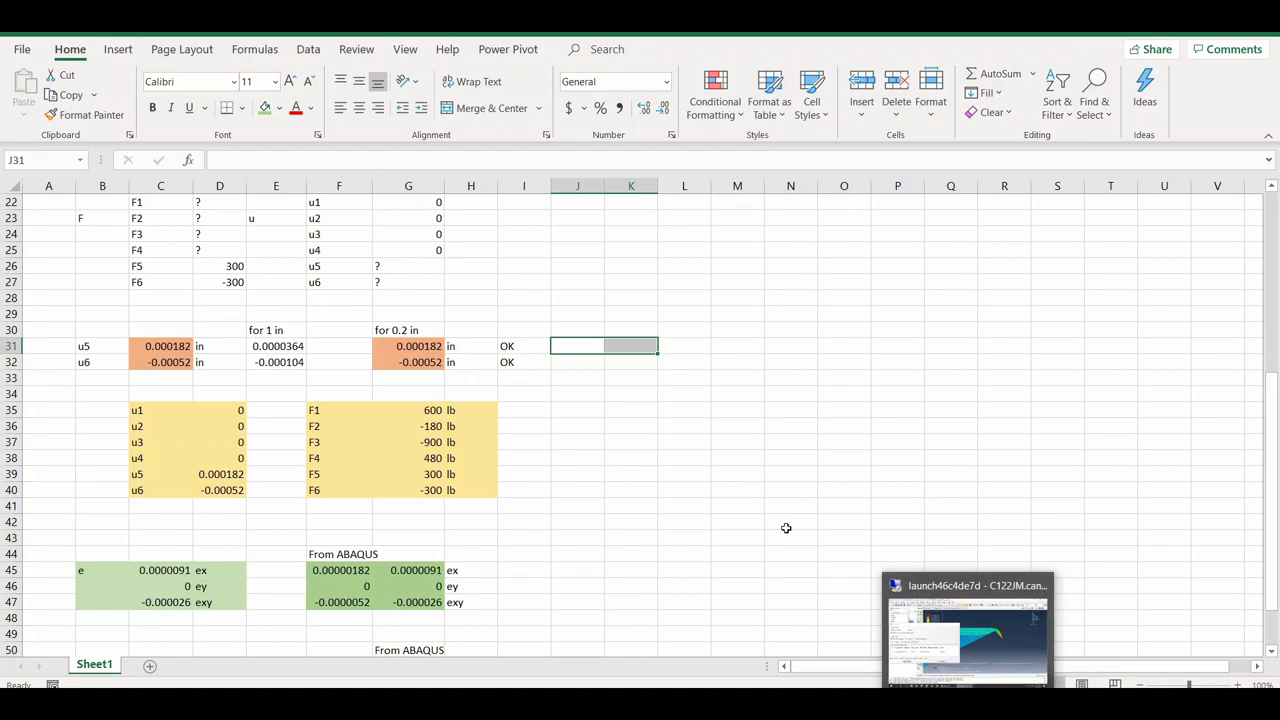
Step: Switch back to Abaqus and end the nodal probing, writing the selected probe values to a file and closing the query
click(970, 632)
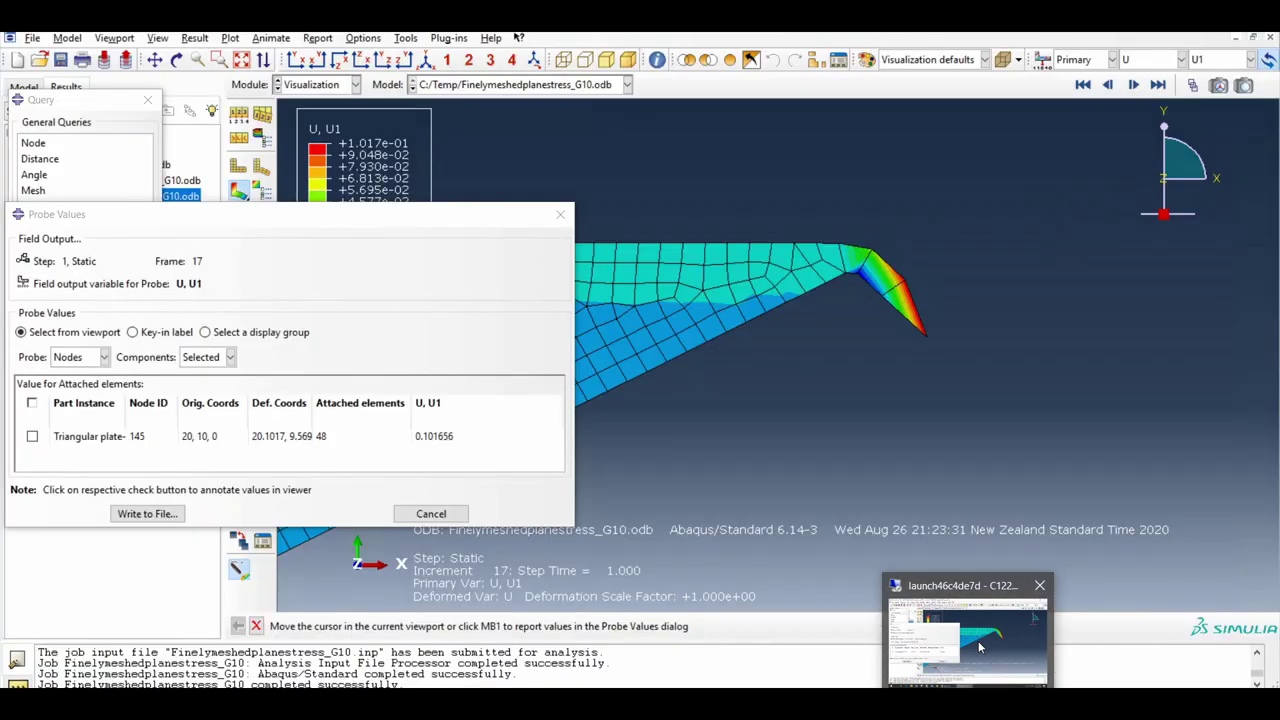
click(560, 214)
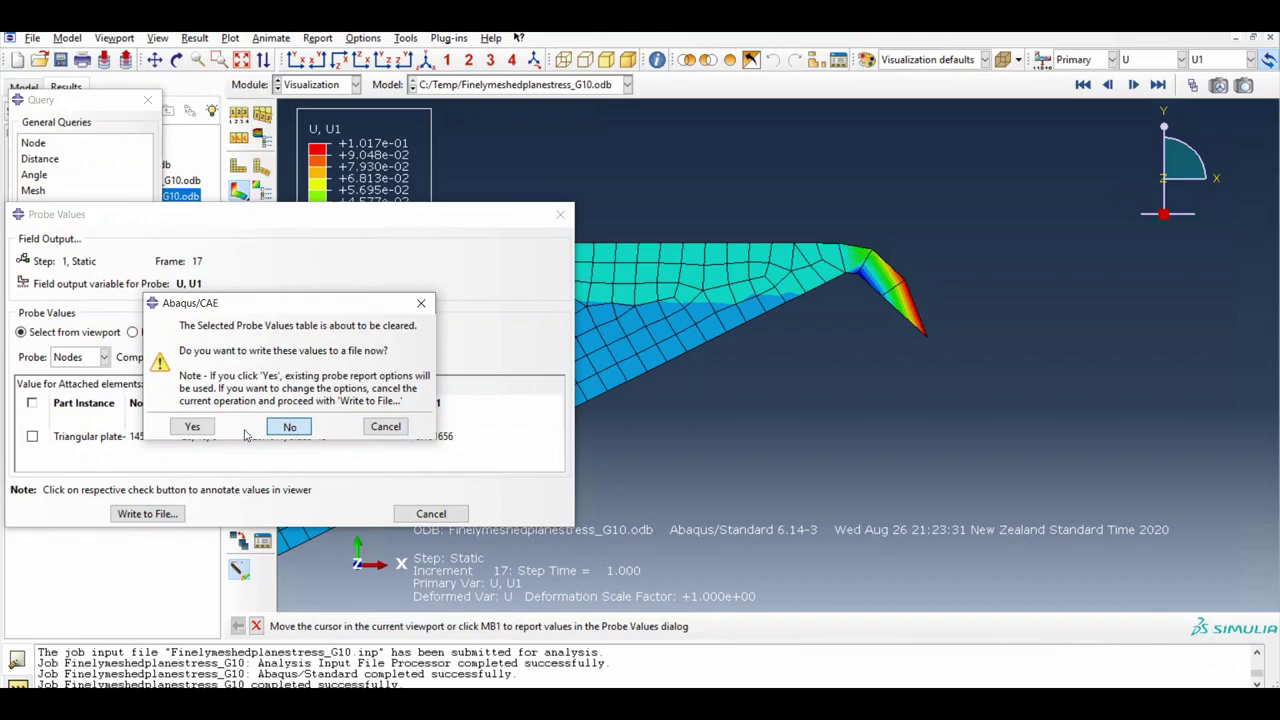
click(193, 428)
click(148, 100)
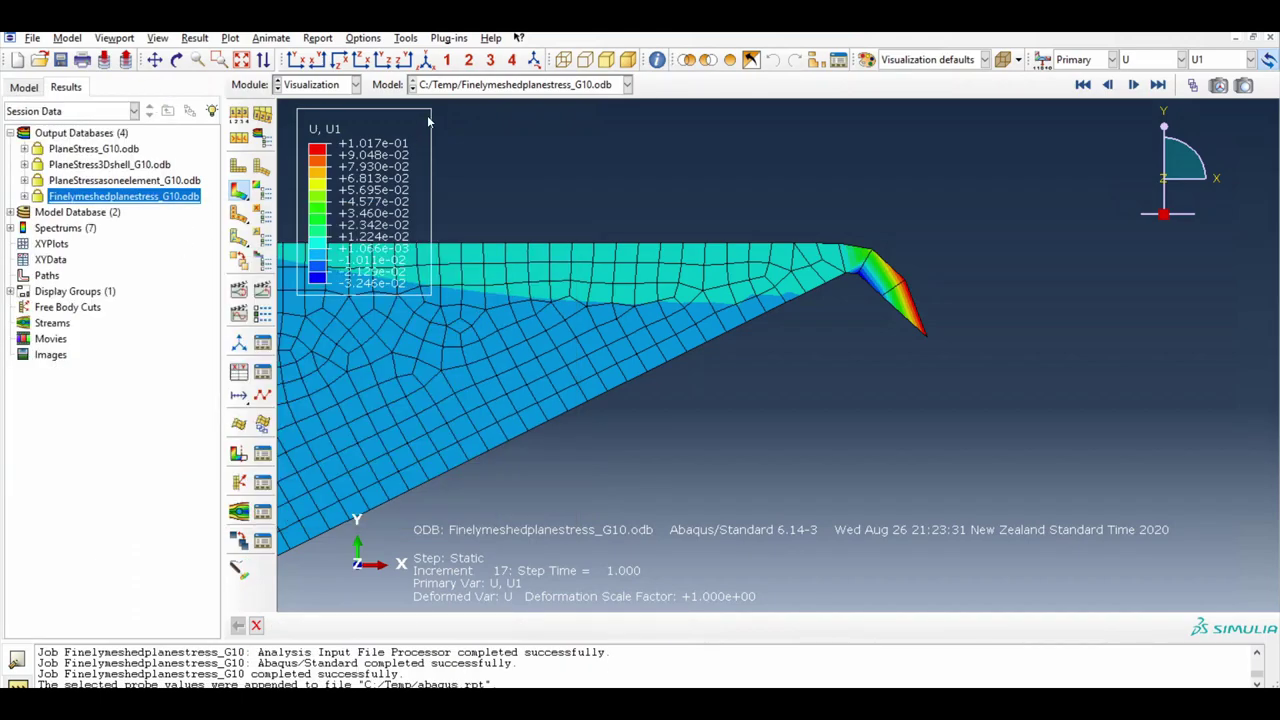
Step: Examine the U1 contours over the whole finely meshed plate in the isometric and front XY views
click(424, 62)
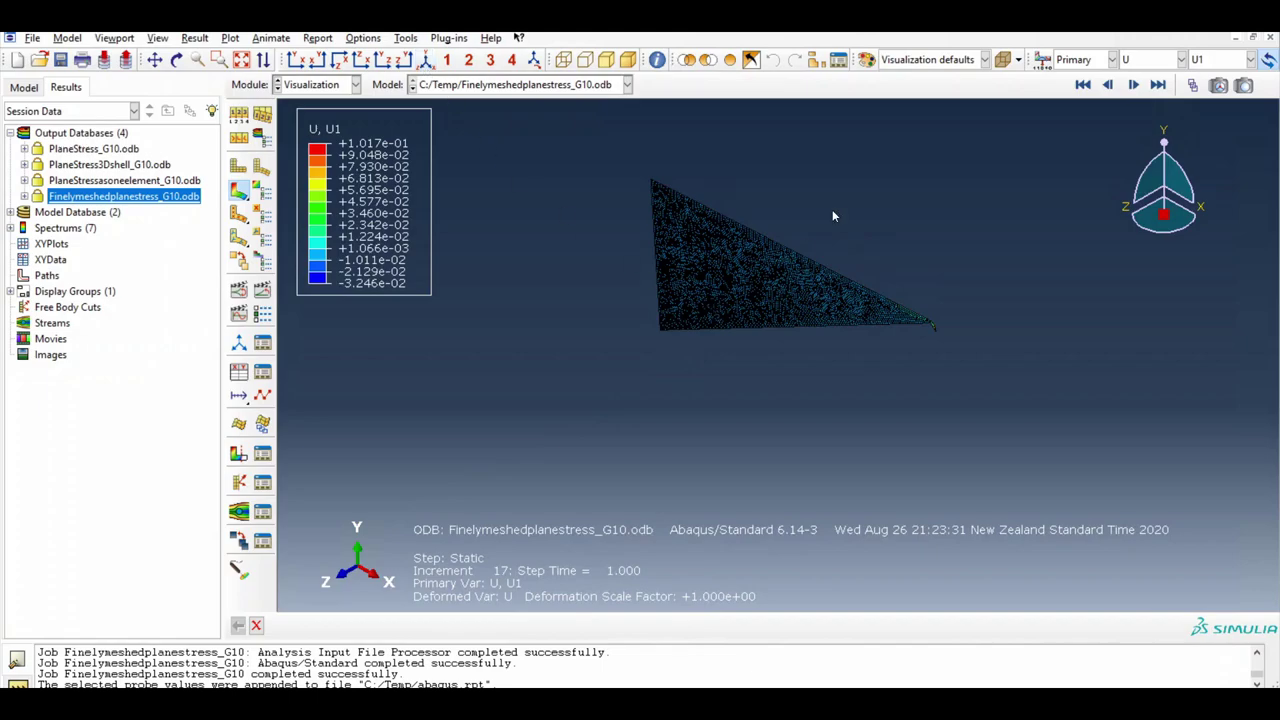
scroll(832, 215, up, 2)
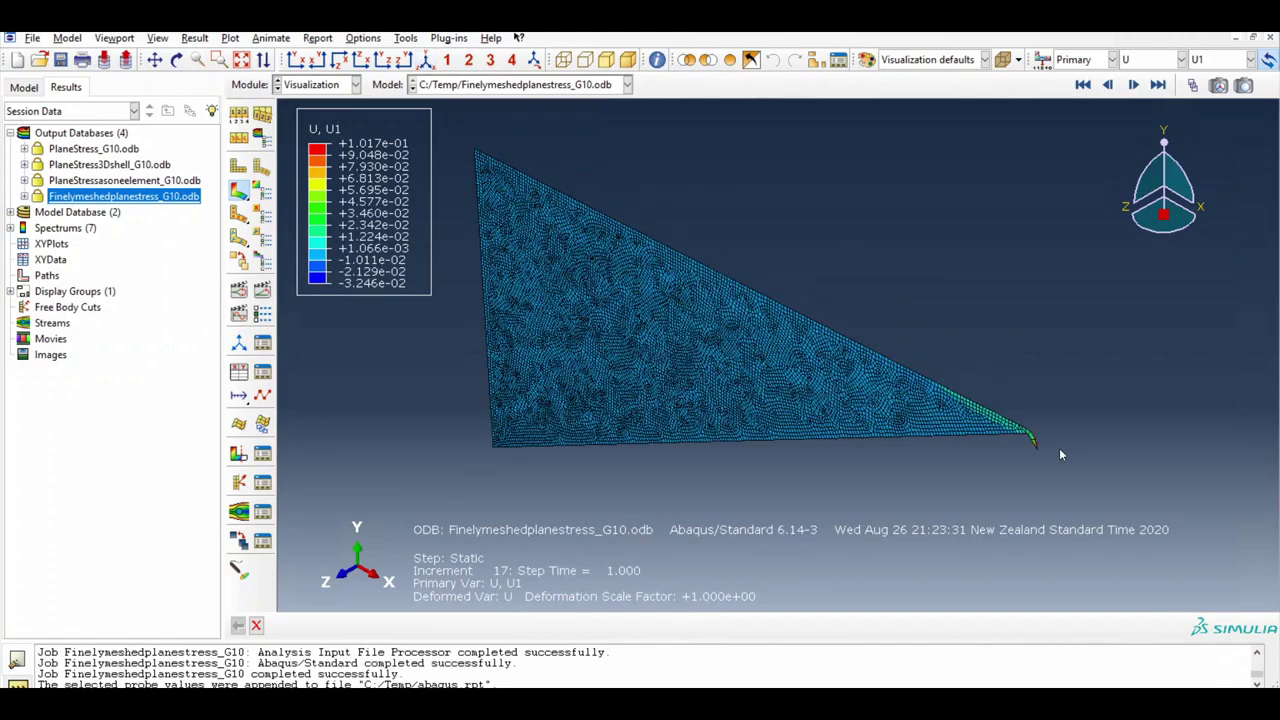
click(296, 60)
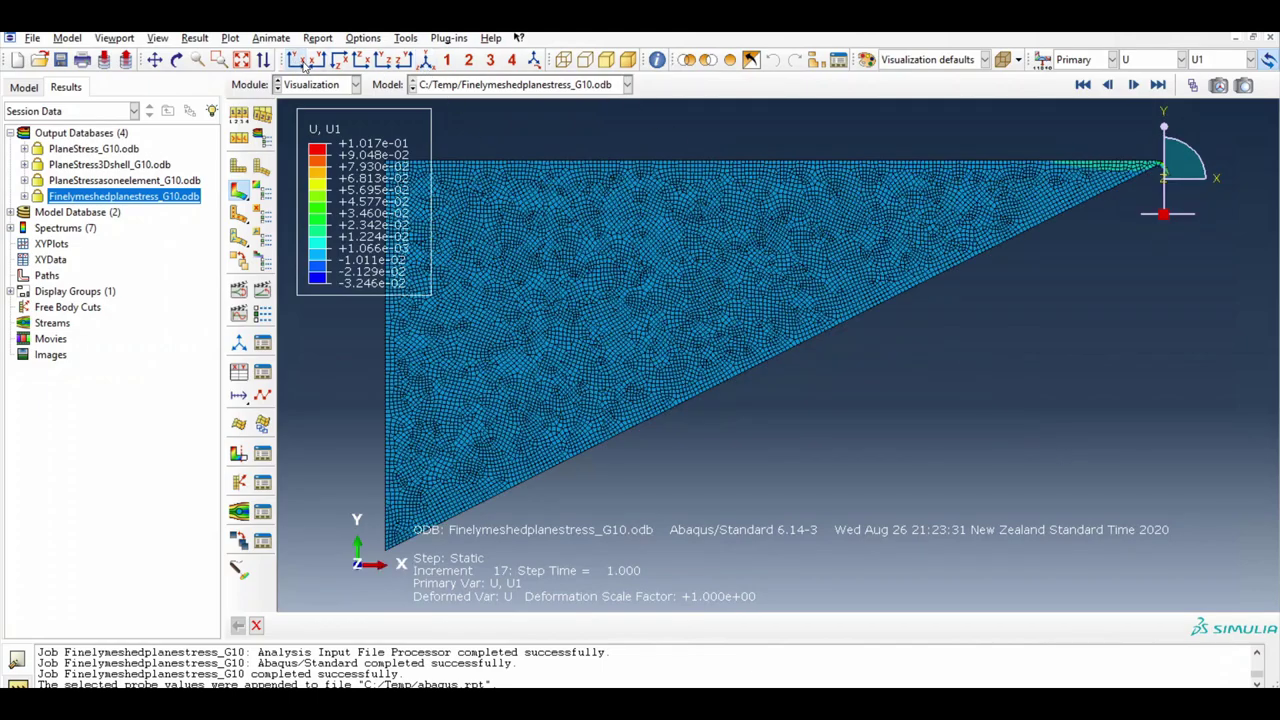
scroll(884, 412, down, 2)
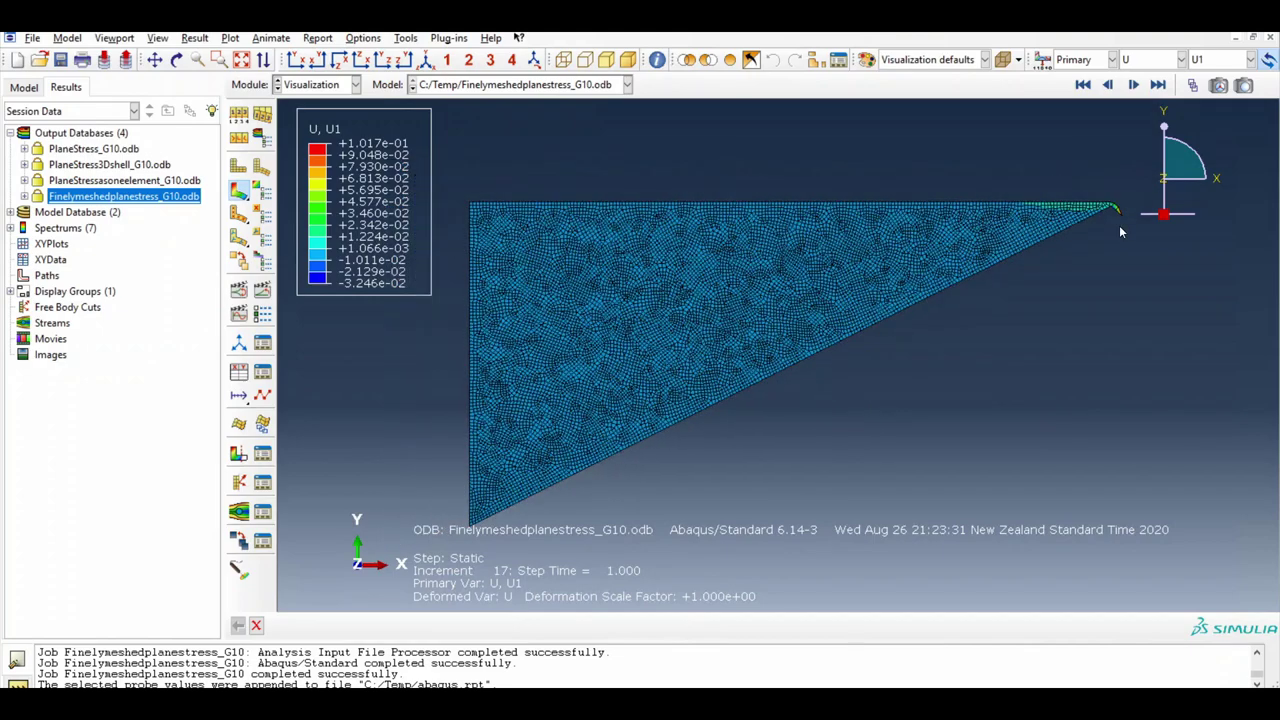